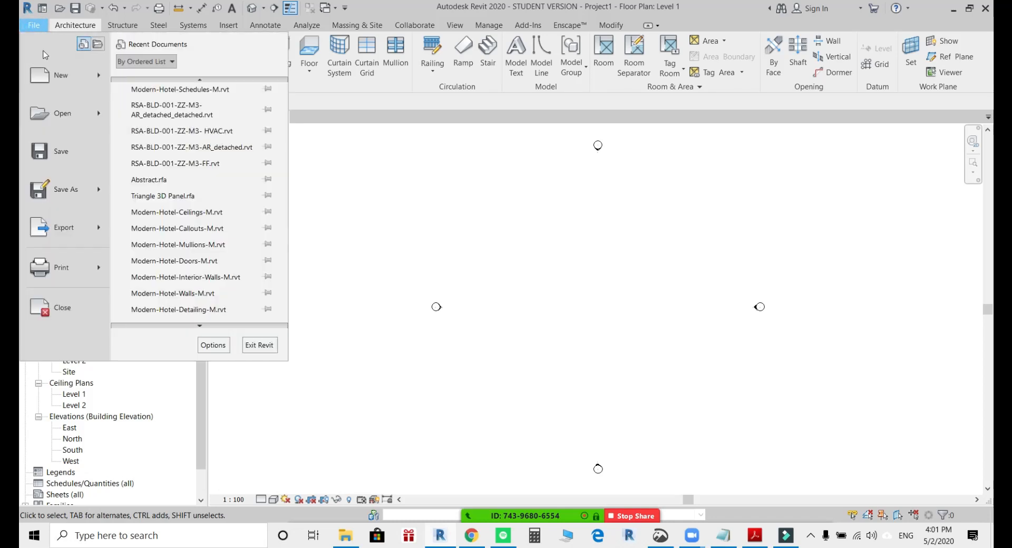
# Open the Revit sample project rac_advanced_sample_project.rvt.
pyautogui.moveTo(61, 113)
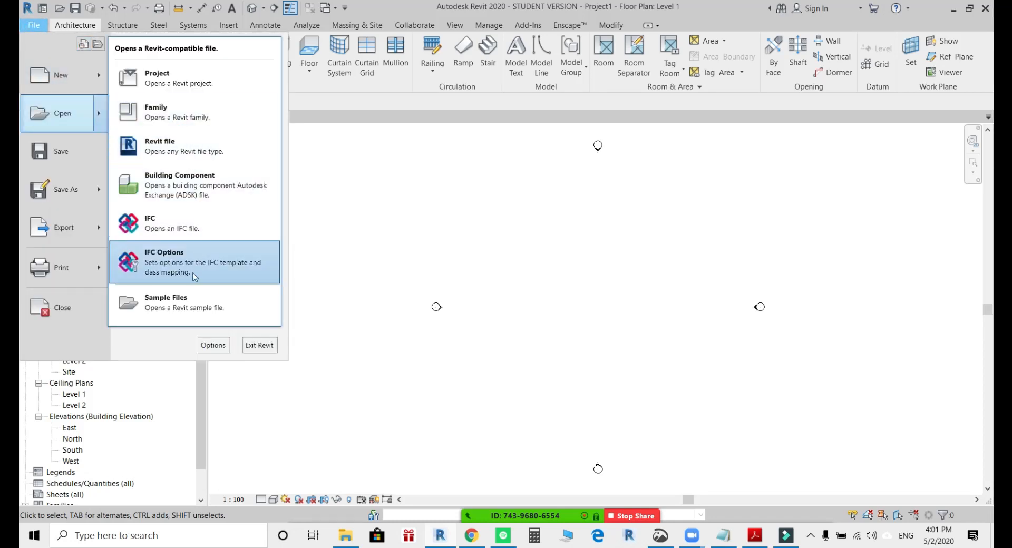
pyautogui.click(202, 308)
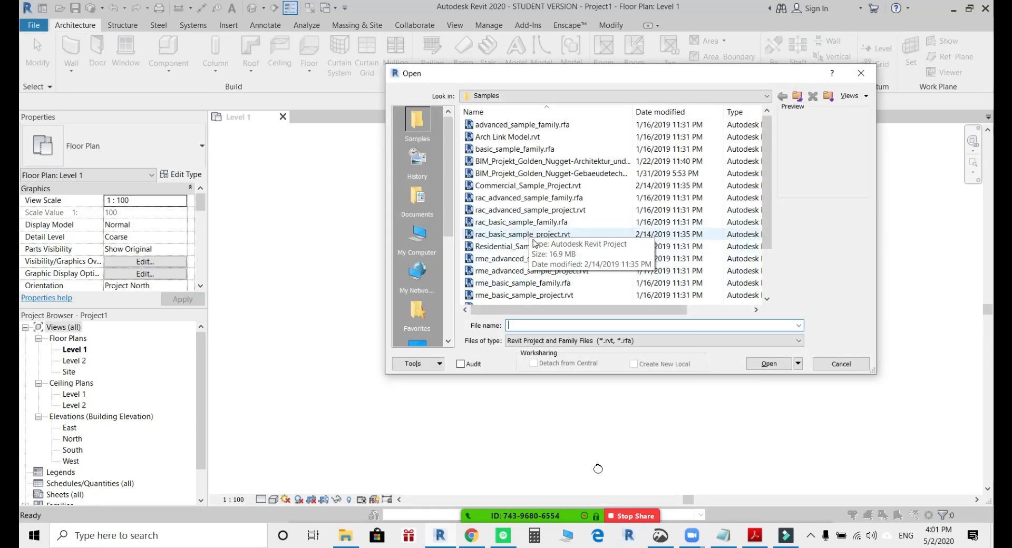
pyautogui.click(521, 212)
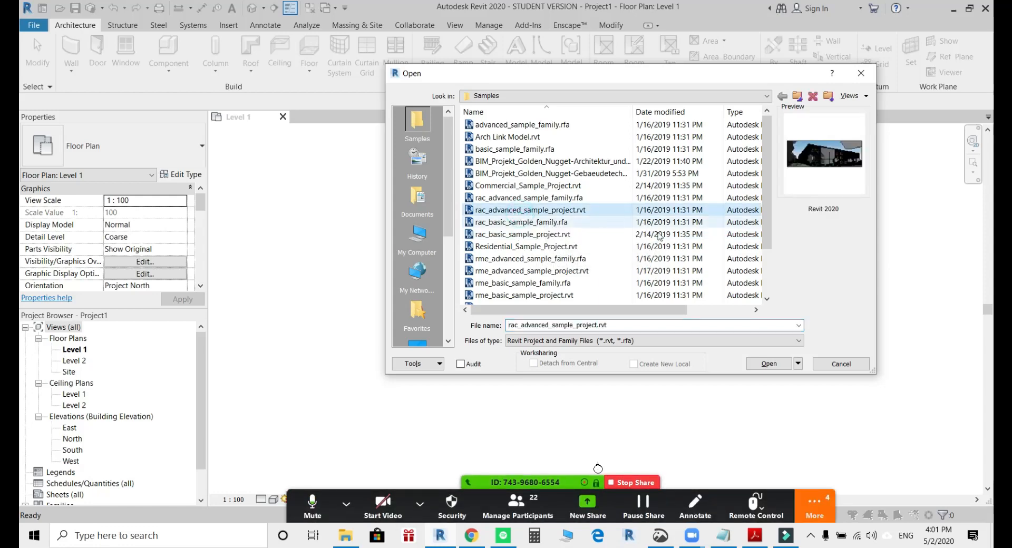
pyautogui.click(773, 364)
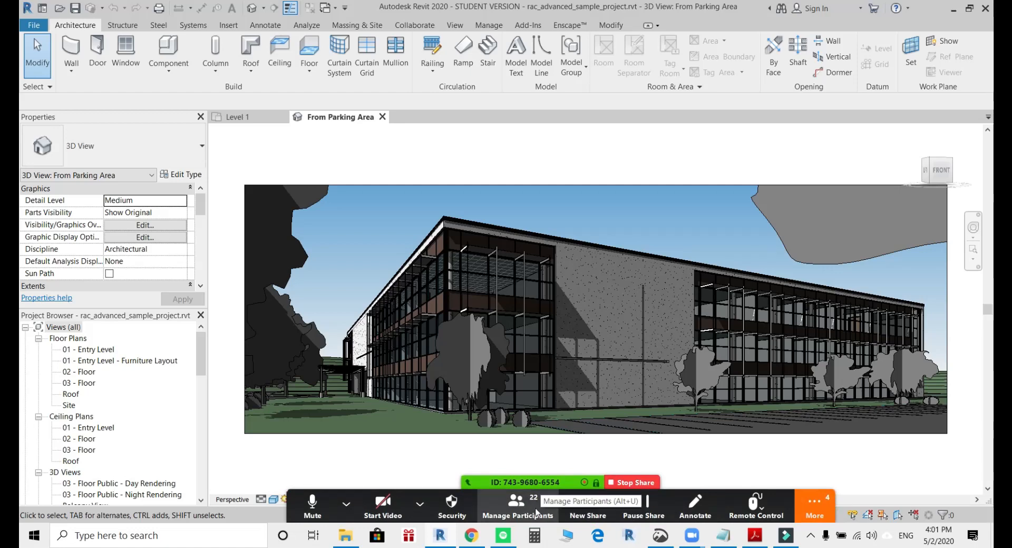
# Mute all participants in the Zoom meeting and minimise the participants window.
pyautogui.click(537, 511)
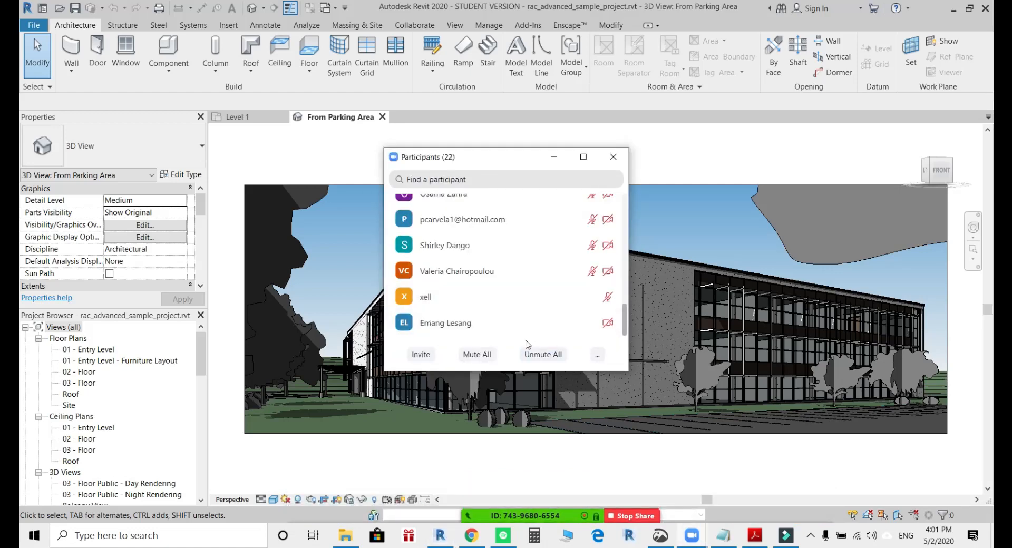
pyautogui.click(469, 354)
pyautogui.click(549, 301)
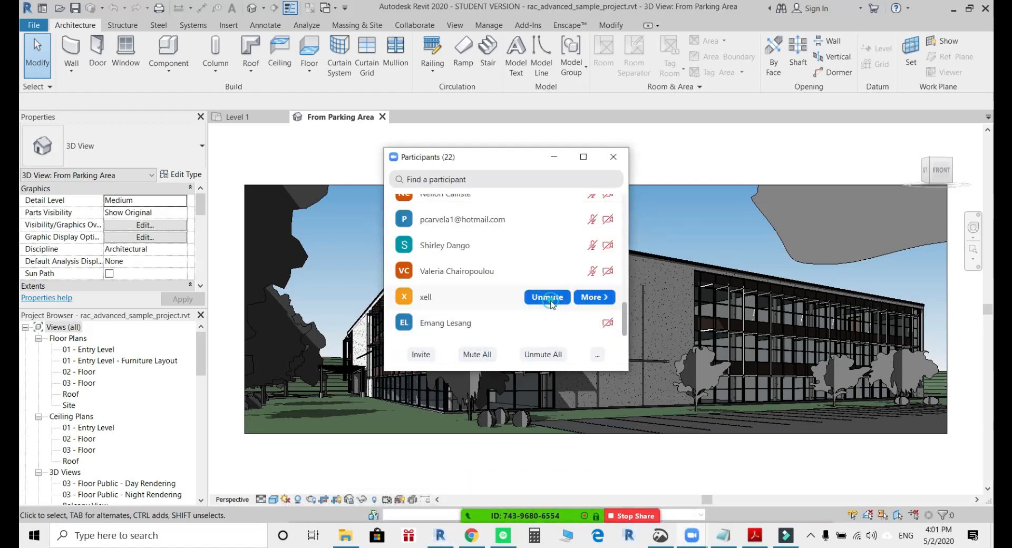
pyautogui.click(553, 157)
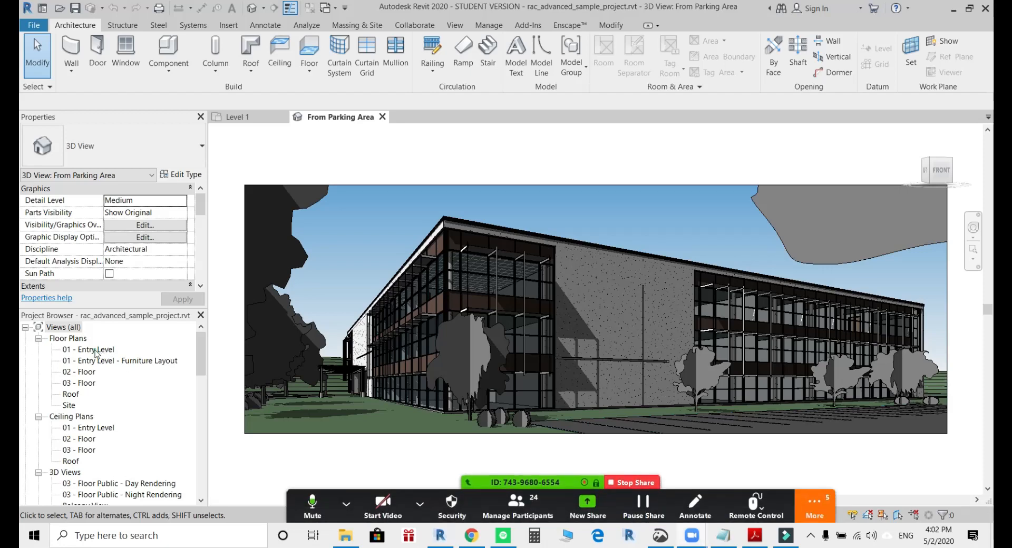
# Open the 01 - Entry Level floor plan.
pyautogui.click(101, 350)
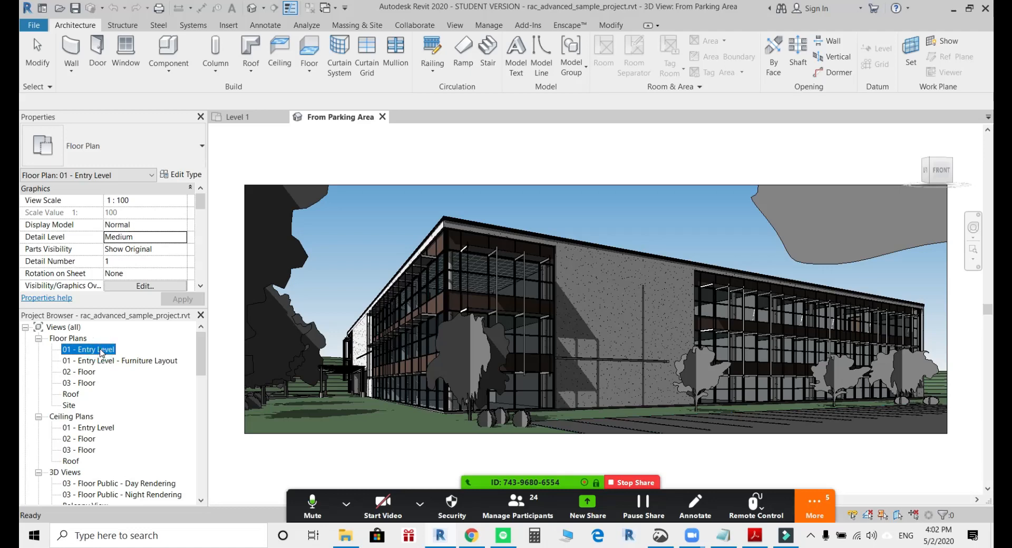
pyautogui.doubleClick(98, 349)
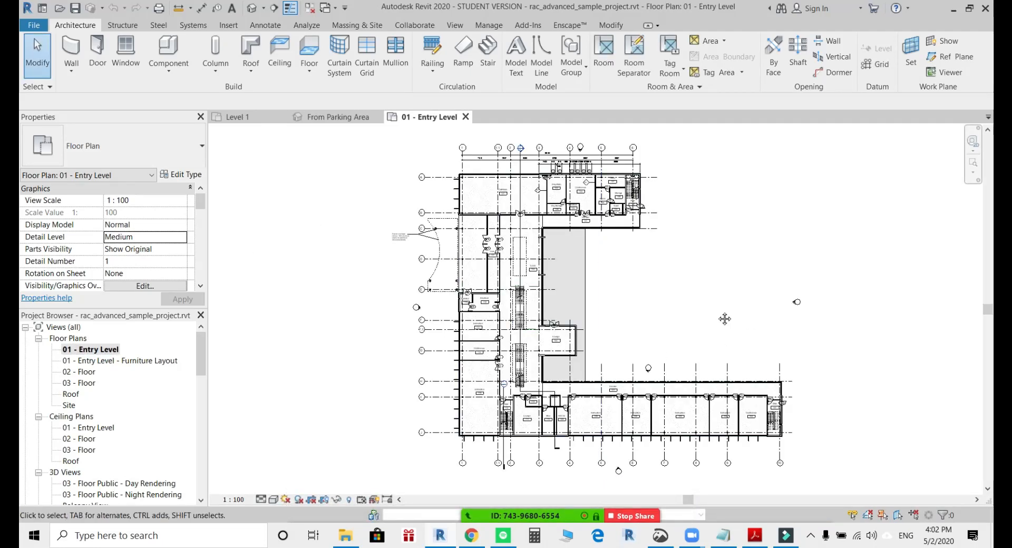
pyautogui.moveTo(725, 319); pyautogui.dragTo(769, 316, button='middle')
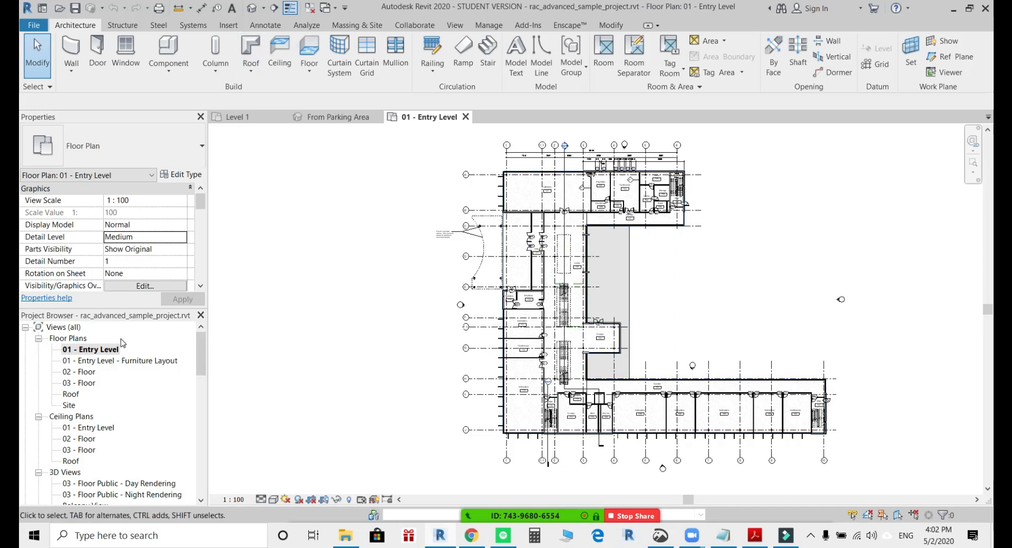
# Mute everyone in the Zoom meeting again and close the participants window.
pyautogui.moveTo(518, 516)
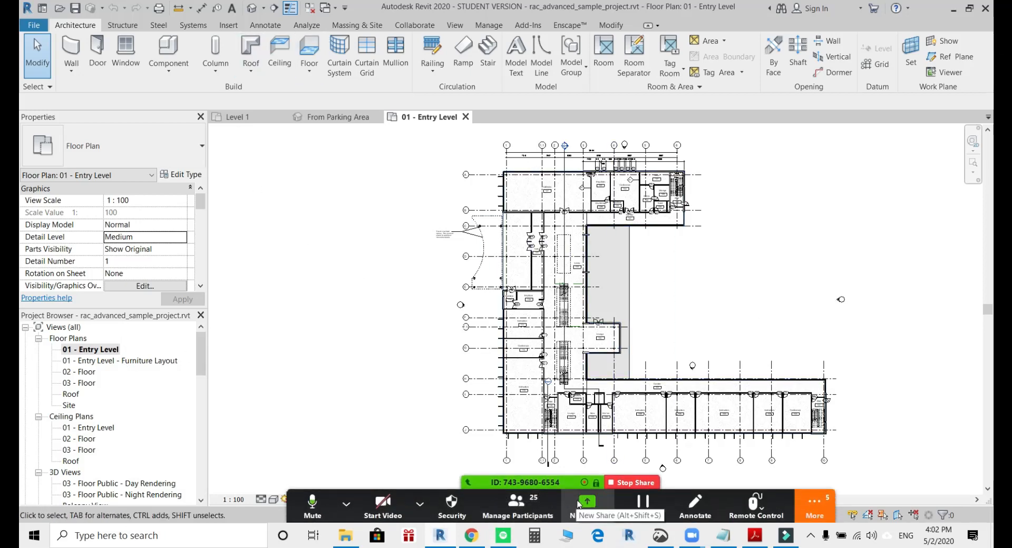
pyautogui.click(516, 503)
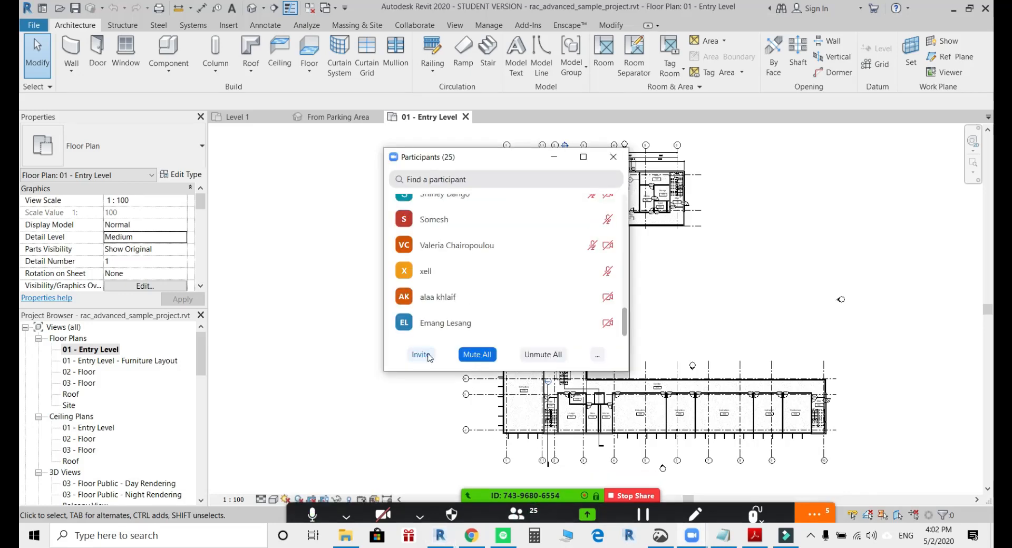
pyautogui.click(477, 354)
pyautogui.click(542, 301)
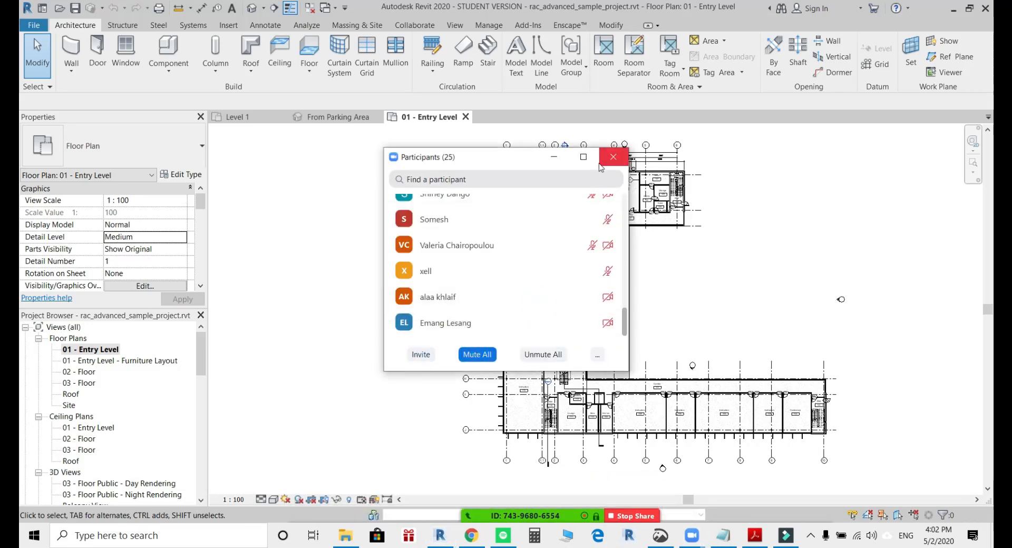
pyautogui.click(611, 157)
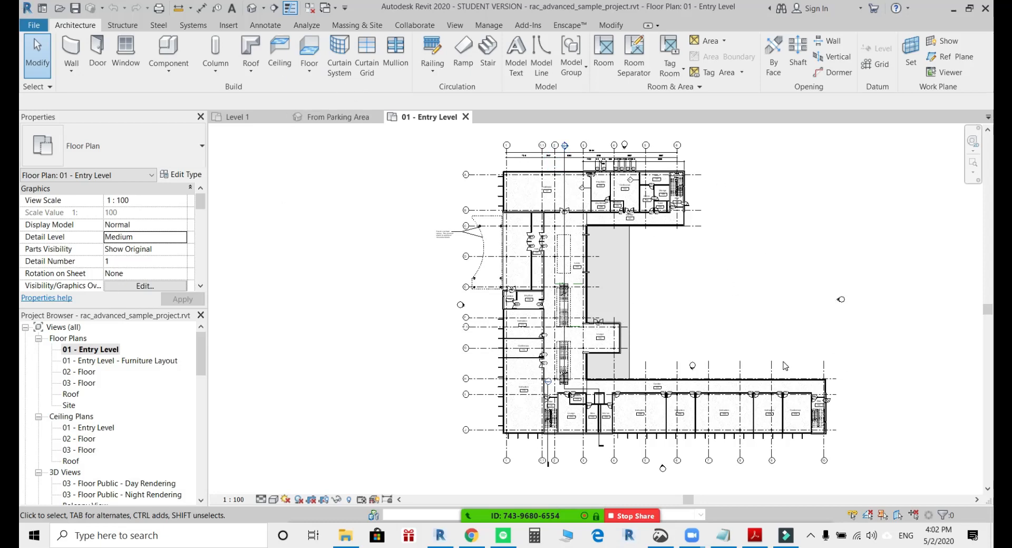
# Create a perspective camera view on the entry level plan, with the eye northwest of the building and the target beyond its southeast corner.
pyautogui.click(263, 8)
pyautogui.click(270, 39)
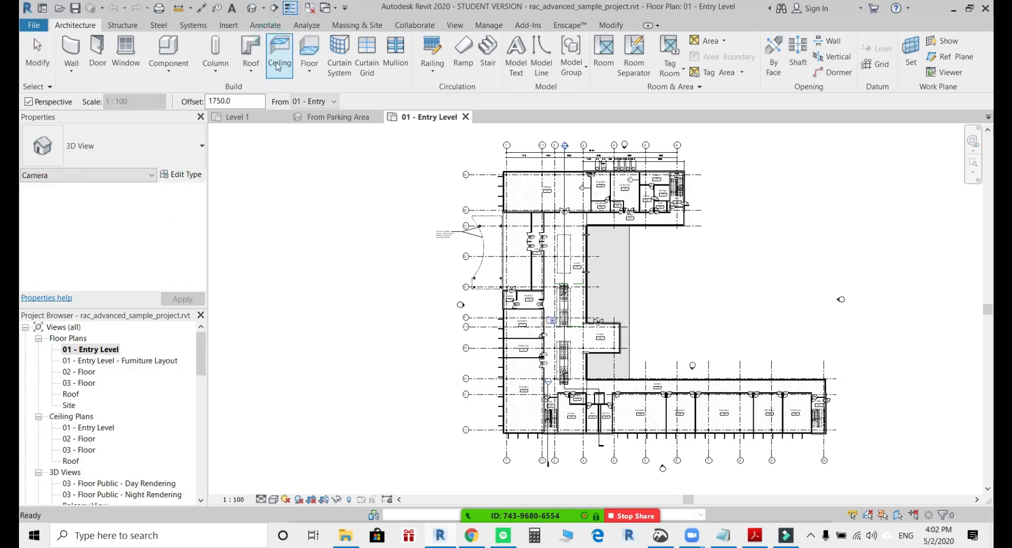
pyautogui.scroll(3, 485, 257)
pyautogui.scroll(-2, 485, 257)
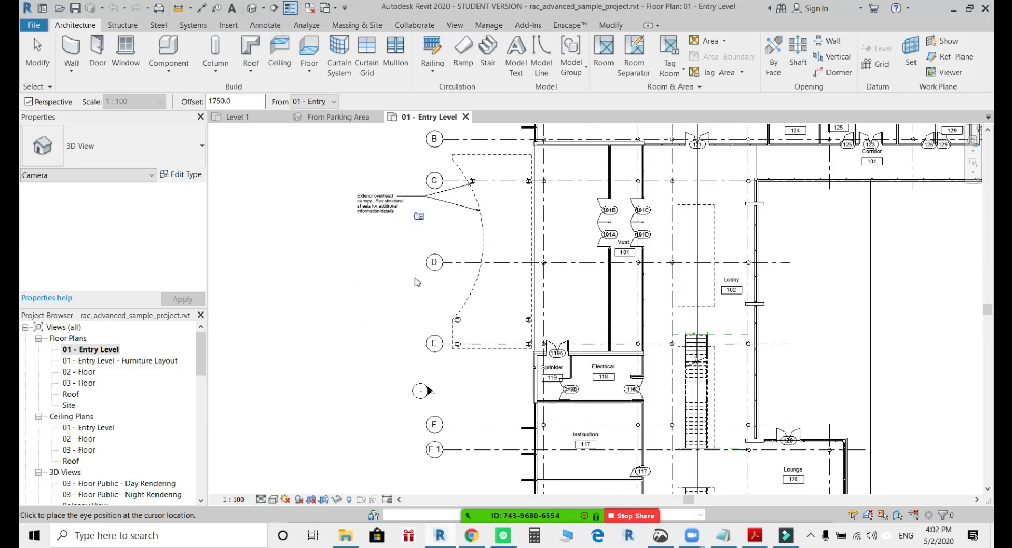
pyautogui.scroll(-3, 466, 301)
pyautogui.moveTo(466, 301); pyautogui.dragTo(452, 398, button='middle')
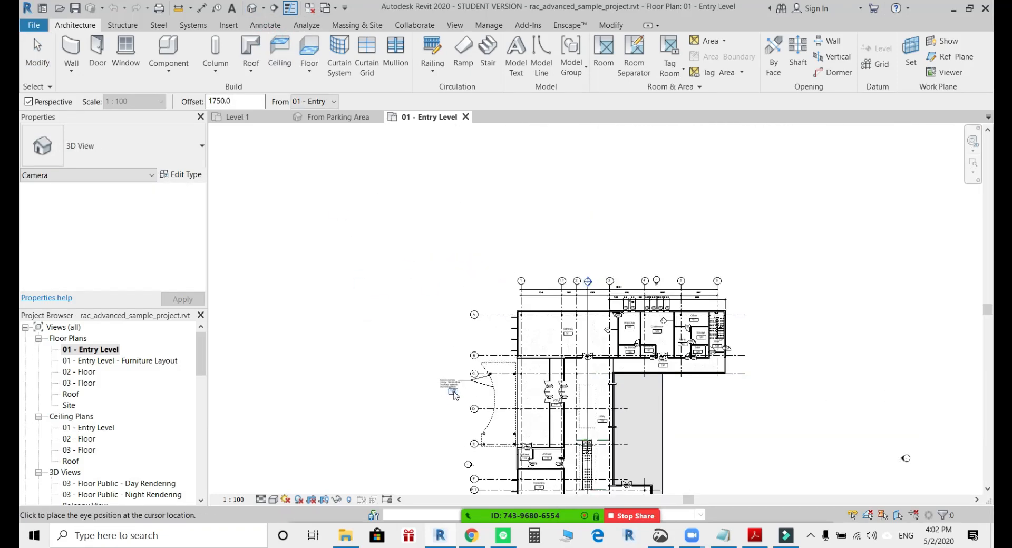
pyautogui.scroll(-2, 451, 398)
pyautogui.moveTo(421, 357); pyautogui.dragTo(433, 256, button='middle')
pyautogui.click(435, 256)
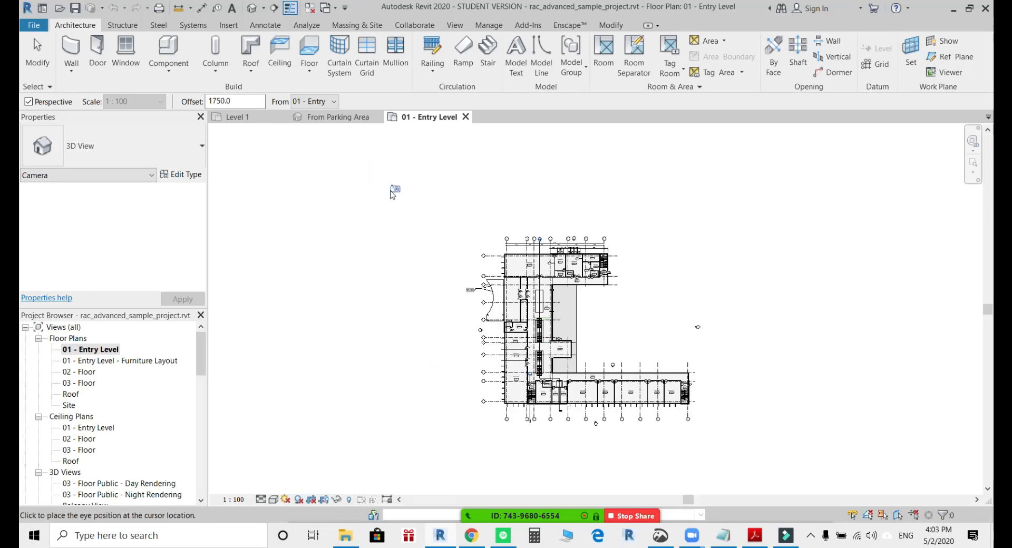
pyautogui.click(694, 430)
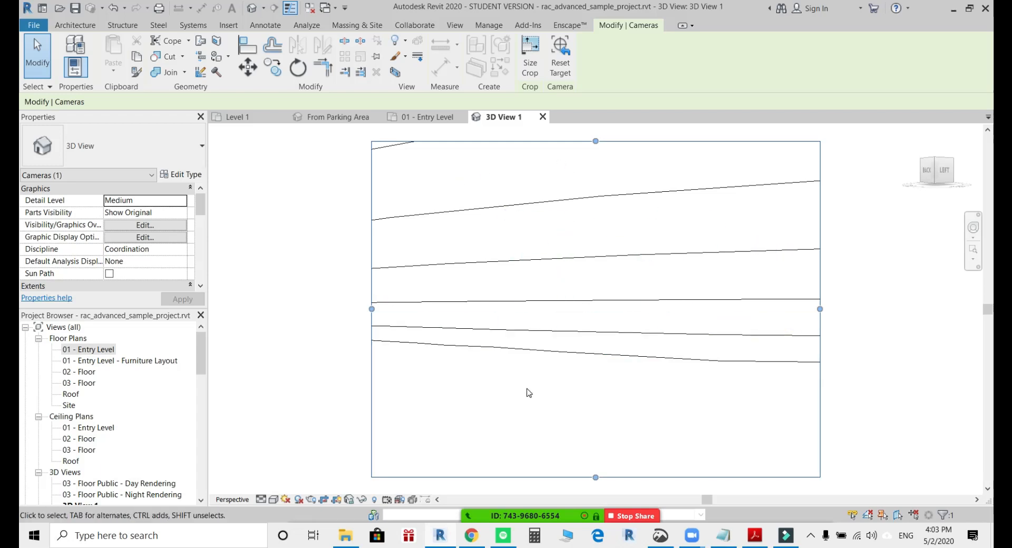
# Clear the topography selection and dock the Project Browser across the drawing area from the Properties palette.
pyautogui.click(683, 199)
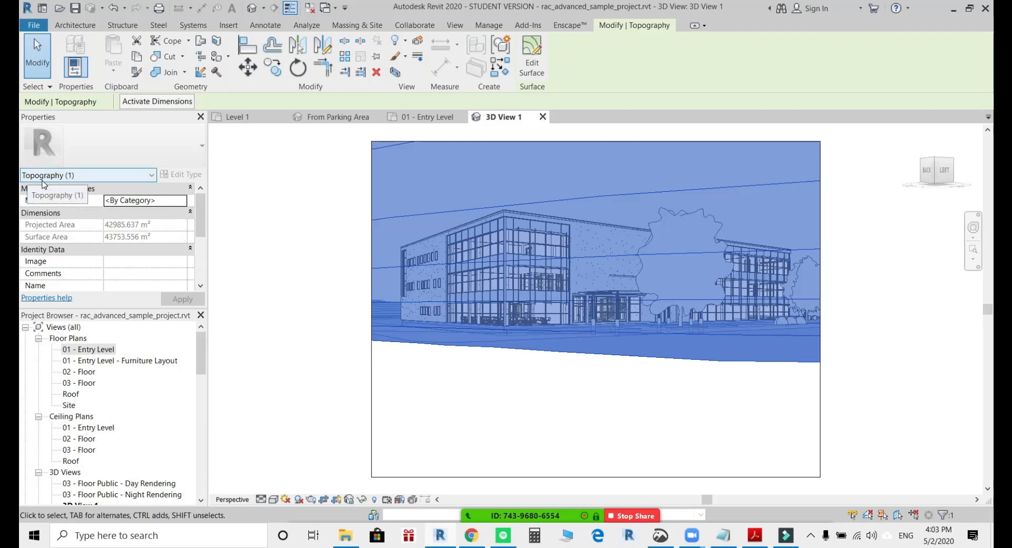
pyautogui.click(502, 416)
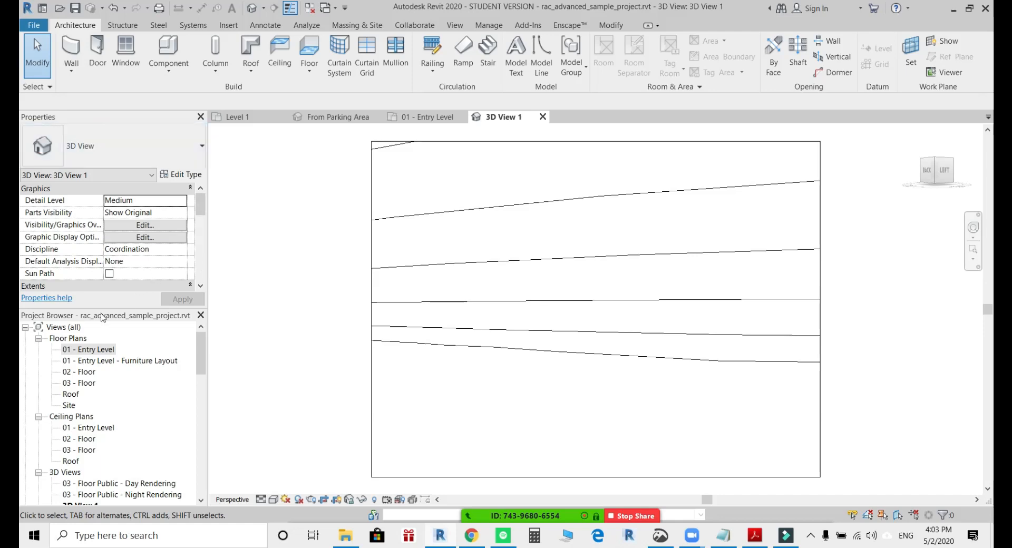
pyautogui.moveTo(83, 320); pyautogui.dragTo(975, 306)
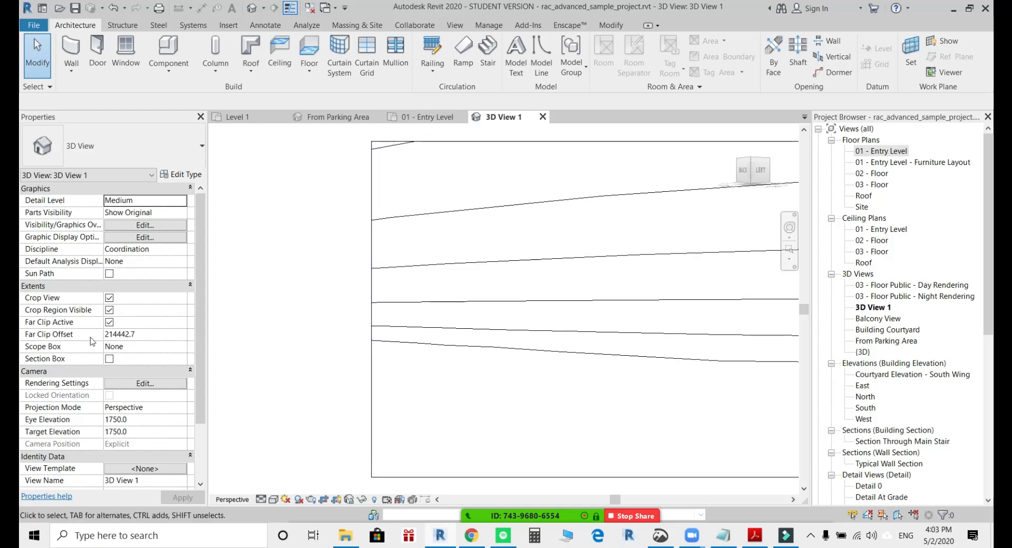
# Set the camera's Eye Elevation to 20000 in the new 3D view.
pyautogui.click(154, 422)
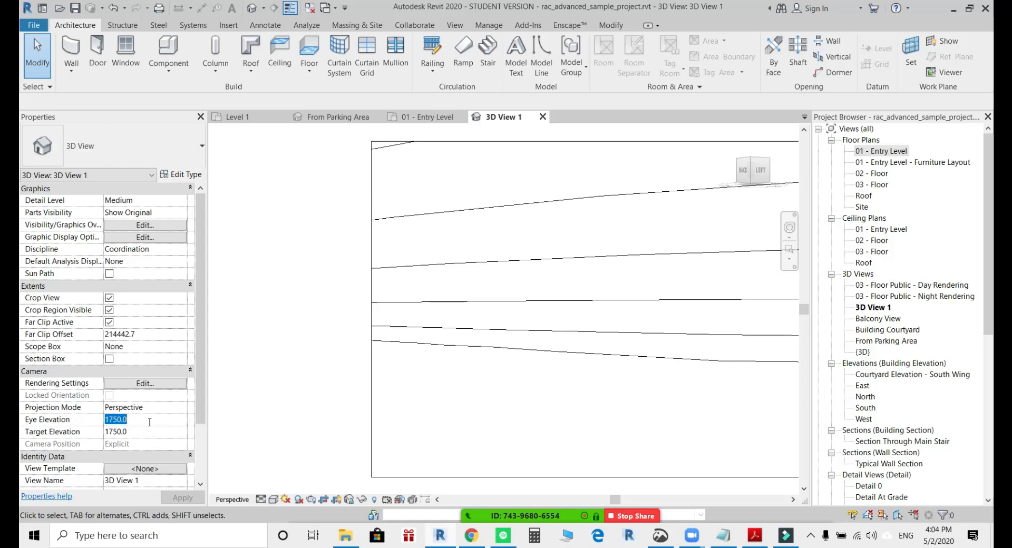
pyautogui.write('2000')
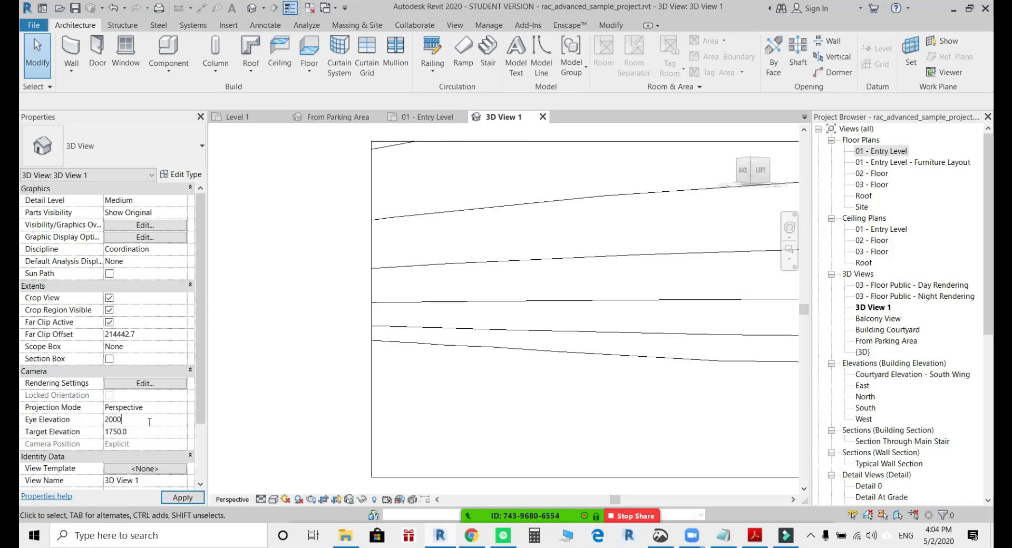
pyautogui.write('0')
pyautogui.press('Return')
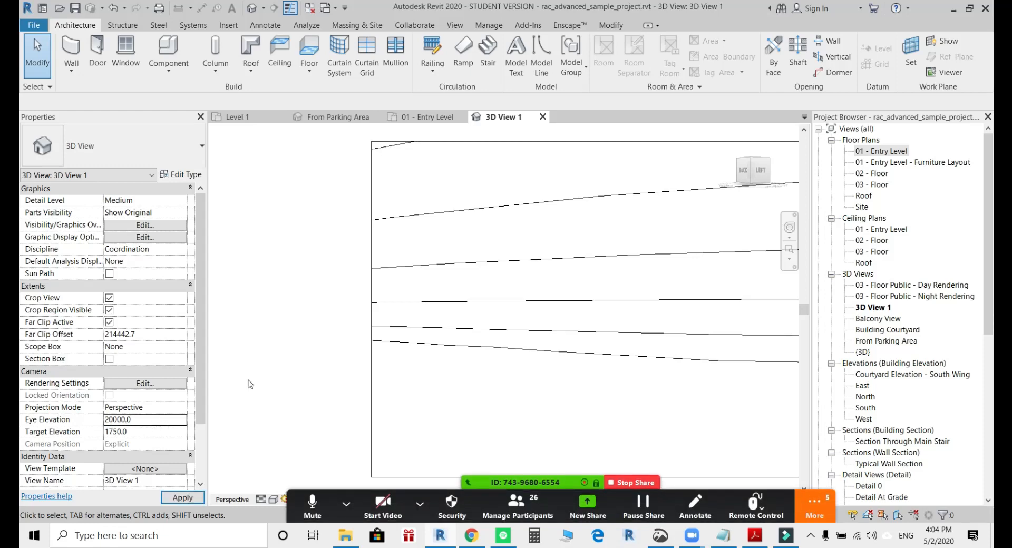
pyautogui.click(548, 511)
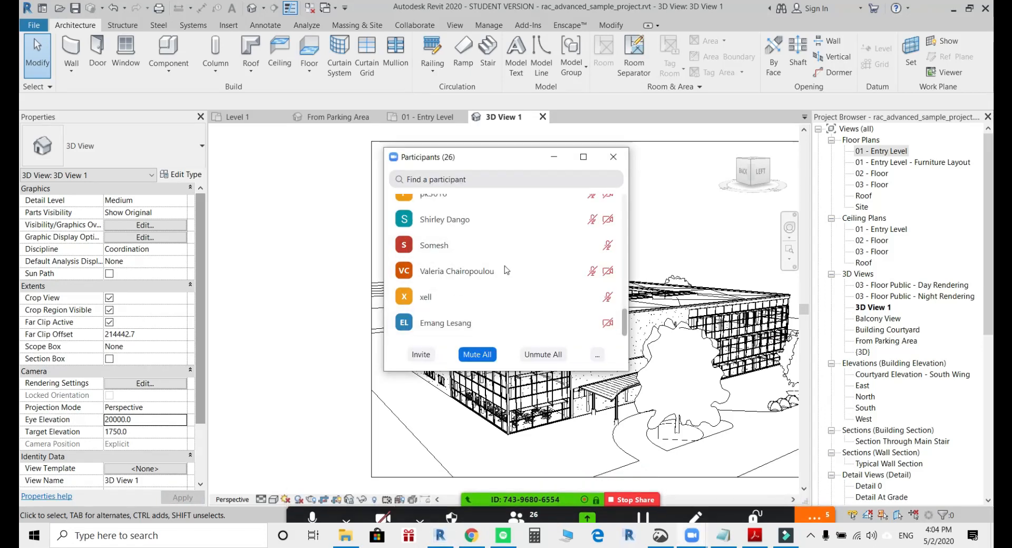
pyautogui.click(552, 159)
# Open the Site floor plan.
pyautogui.doubleClick(891, 152)
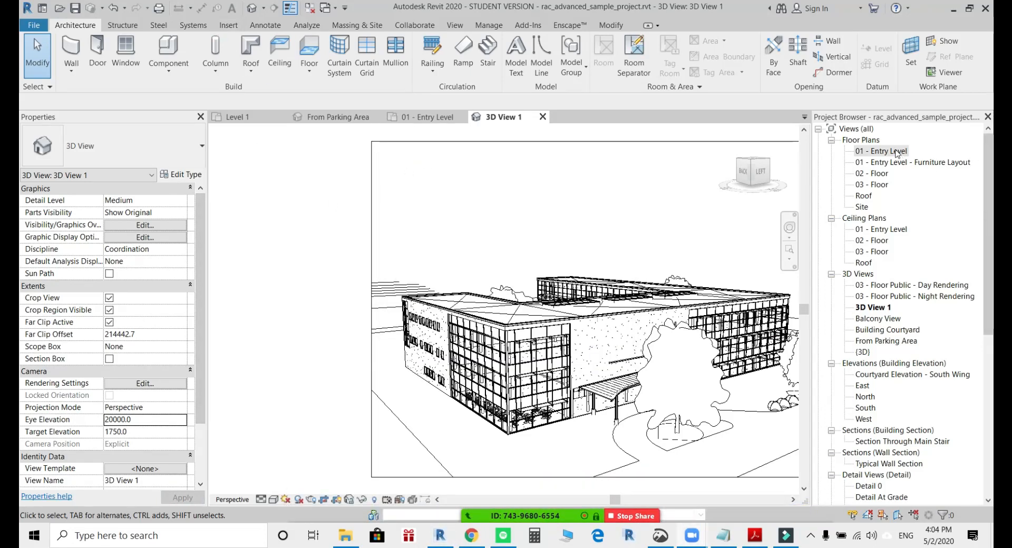
pyautogui.click(863, 207)
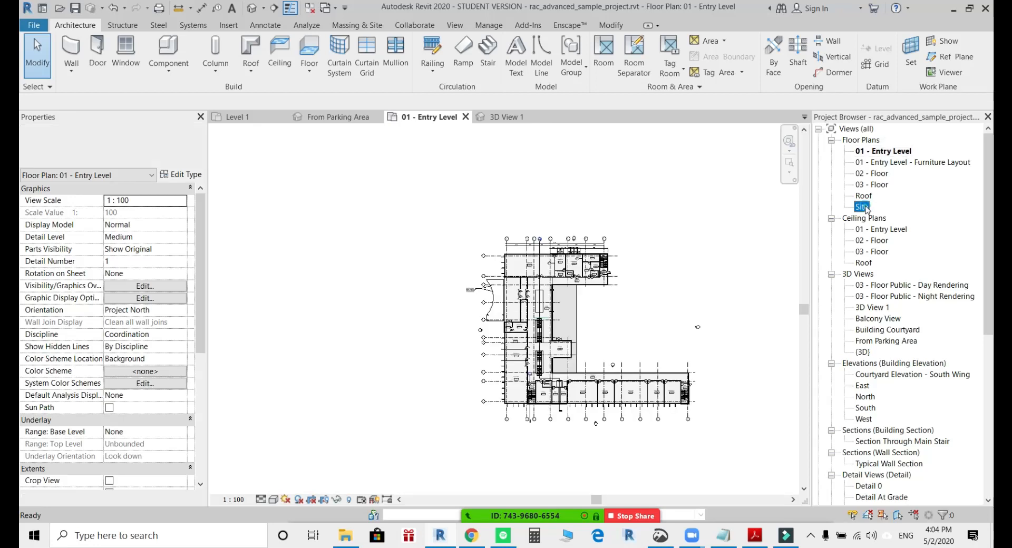
pyautogui.doubleClick(864, 207)
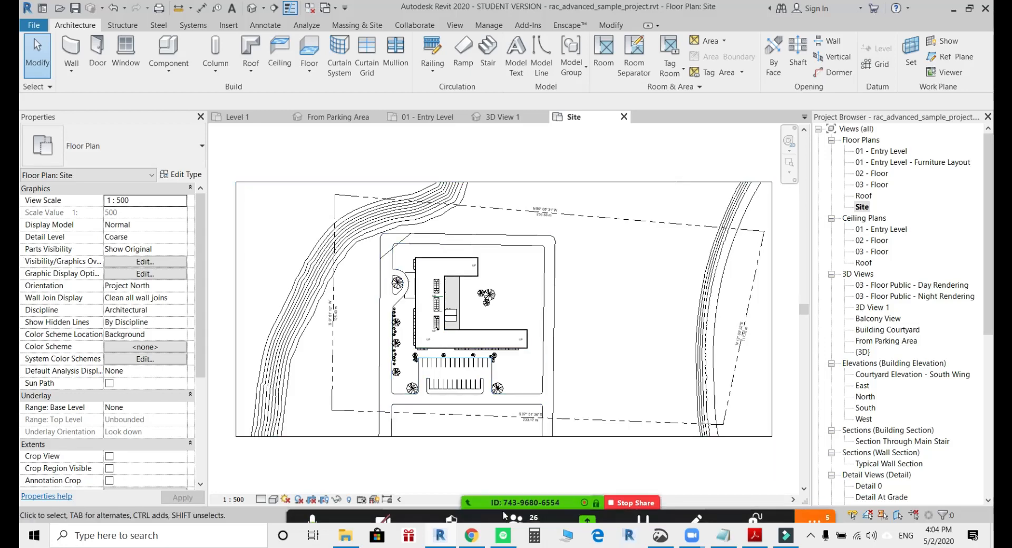
# Mute all Zoom meeting participants once more and minimise their list.
pyautogui.click(513, 507)
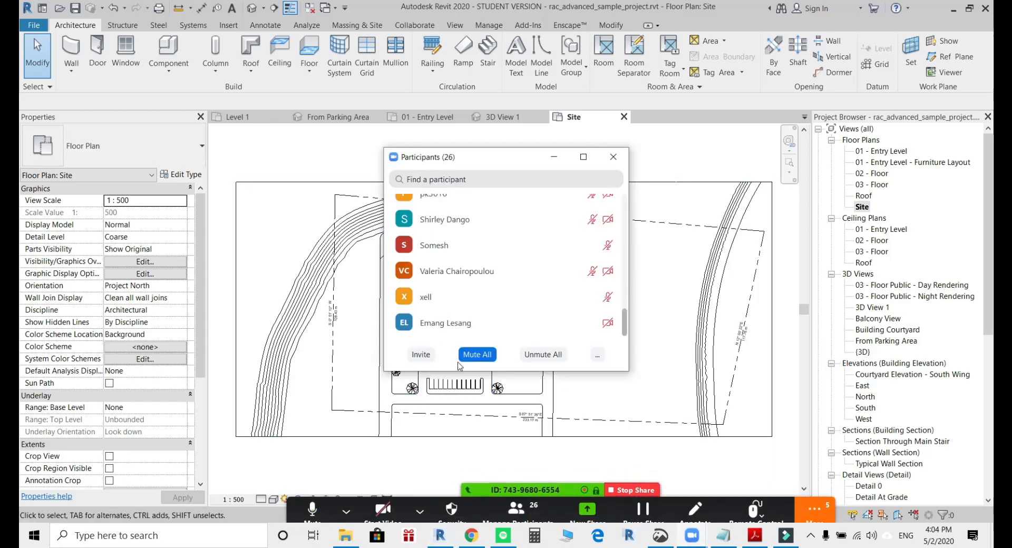
pyautogui.click(477, 354)
pyautogui.click(548, 303)
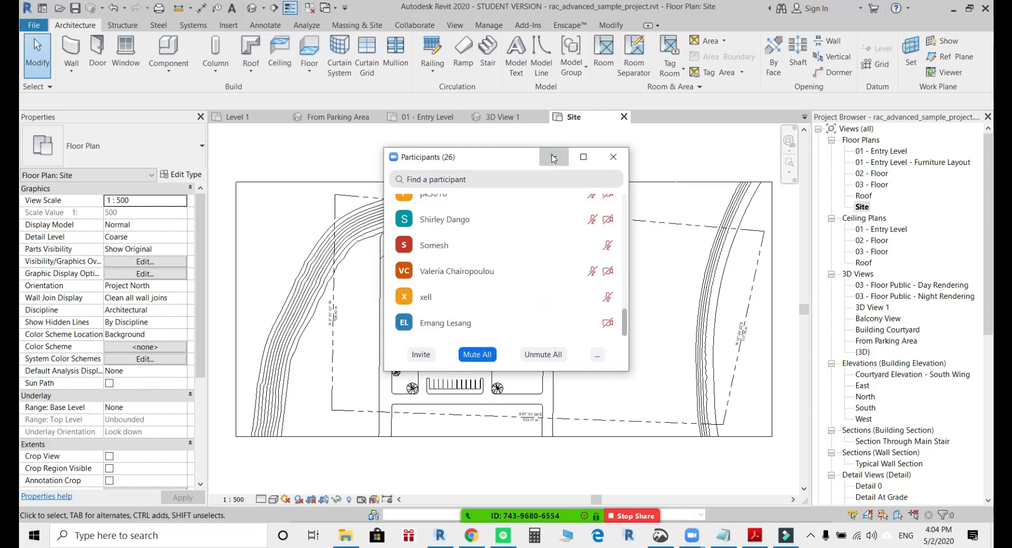
pyautogui.click(554, 157)
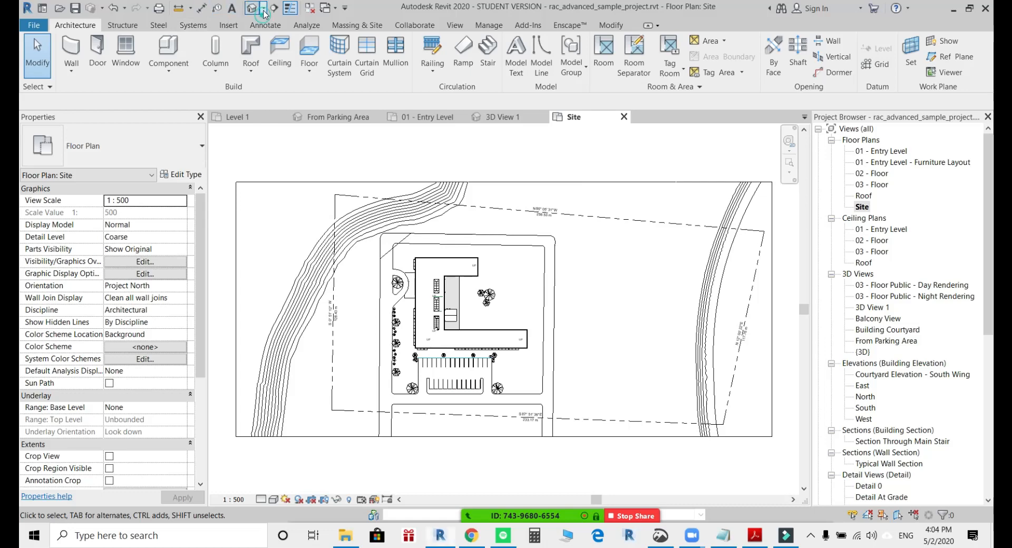
pyautogui.click(263, 8)
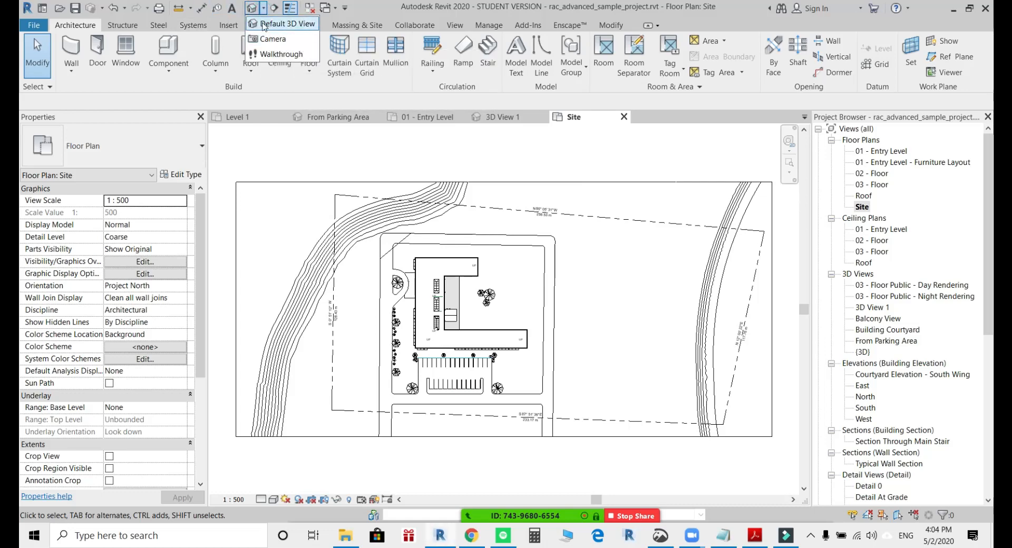
pyautogui.click(271, 100)
pyautogui.click(453, 26)
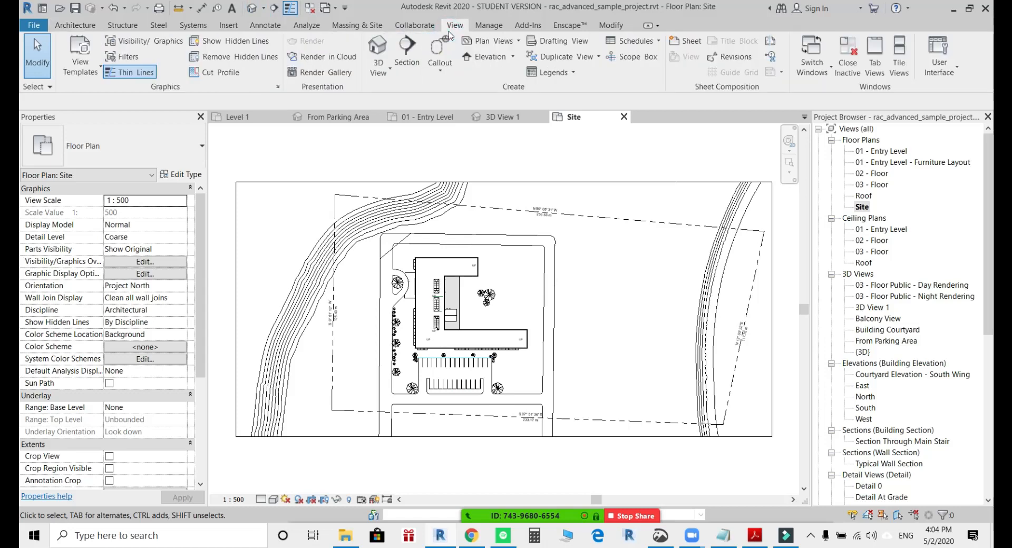
pyautogui.click(378, 67)
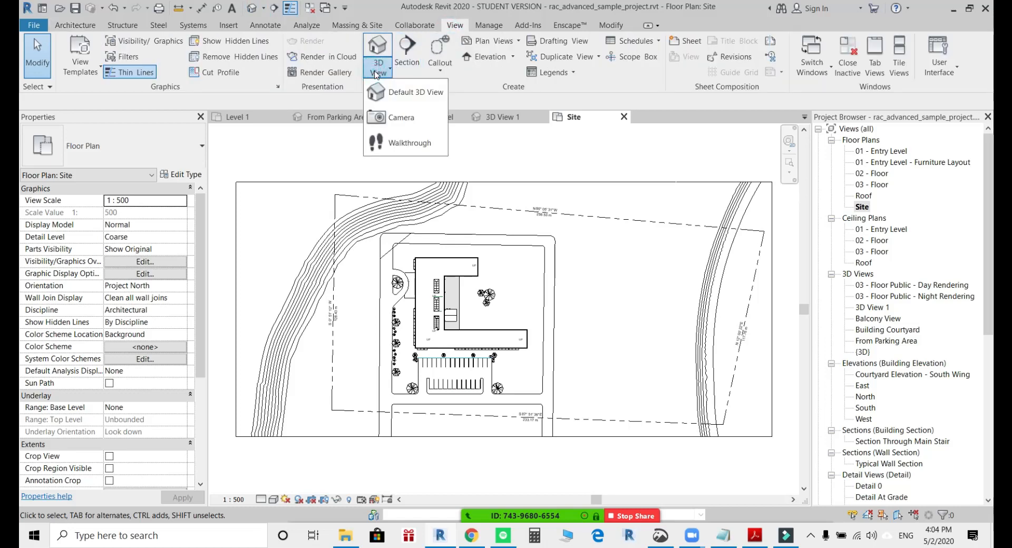
pyautogui.click(539, 158)
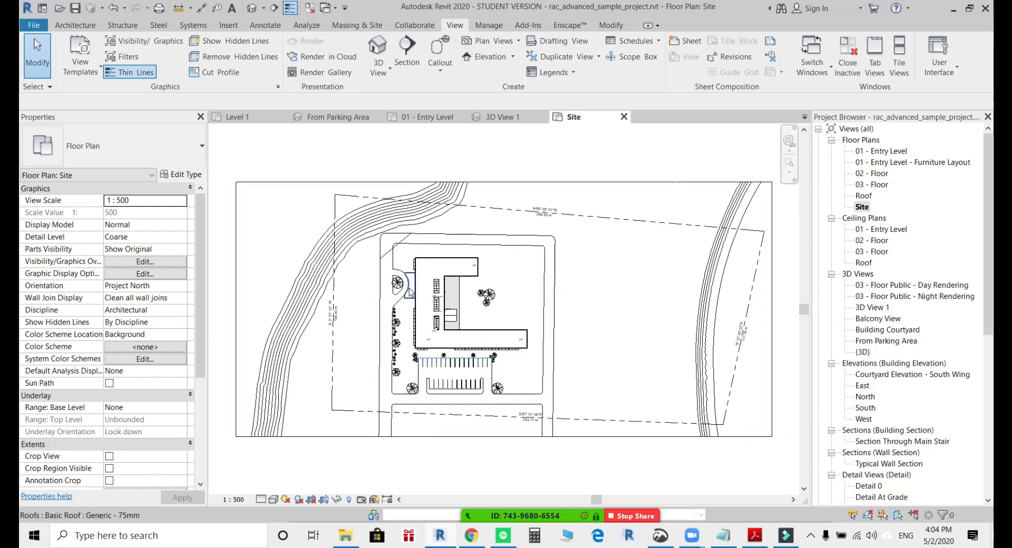
# Switch to the 3D View 1 camera view and undo its last Eye Elevation change.
pyautogui.hotkey('ctrl', 'Tab')
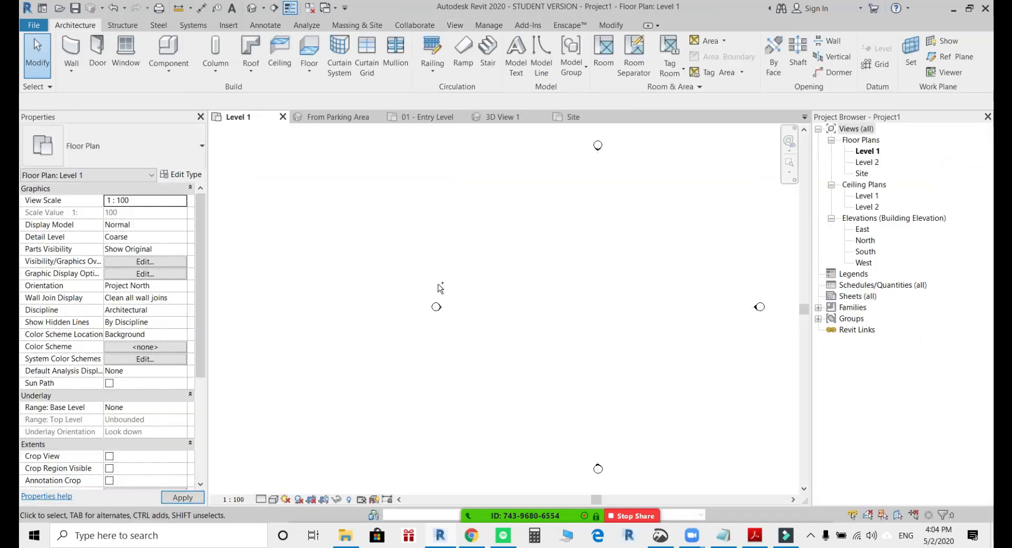
pyautogui.hotkey('ctrl', 'Tab')
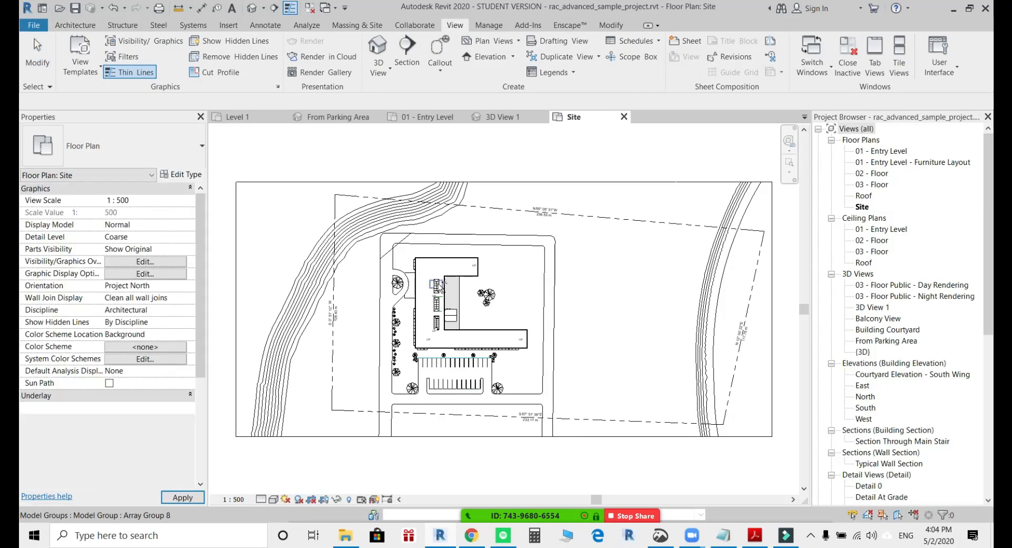
pyautogui.hotkey('ctrl', 'Tab')
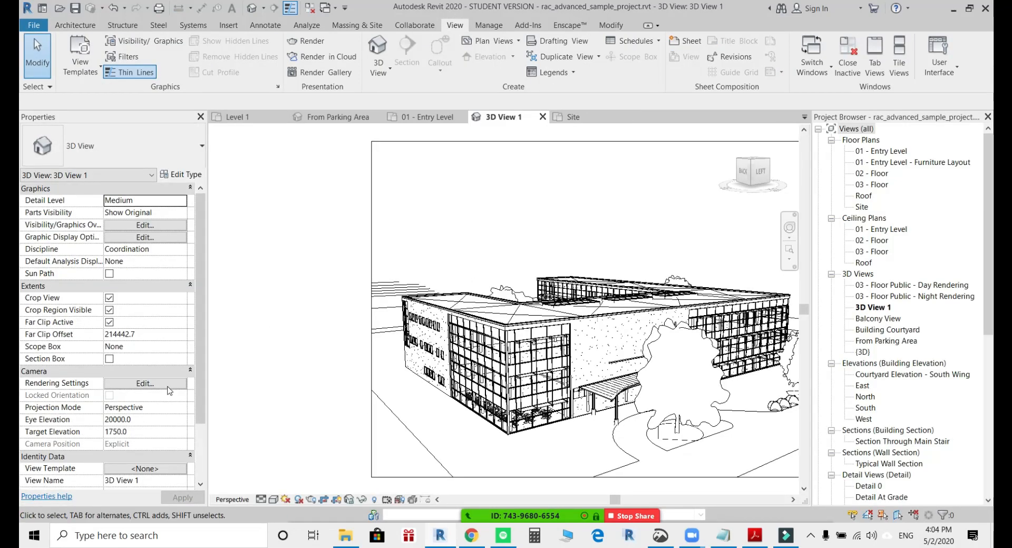
pyautogui.click(140, 421)
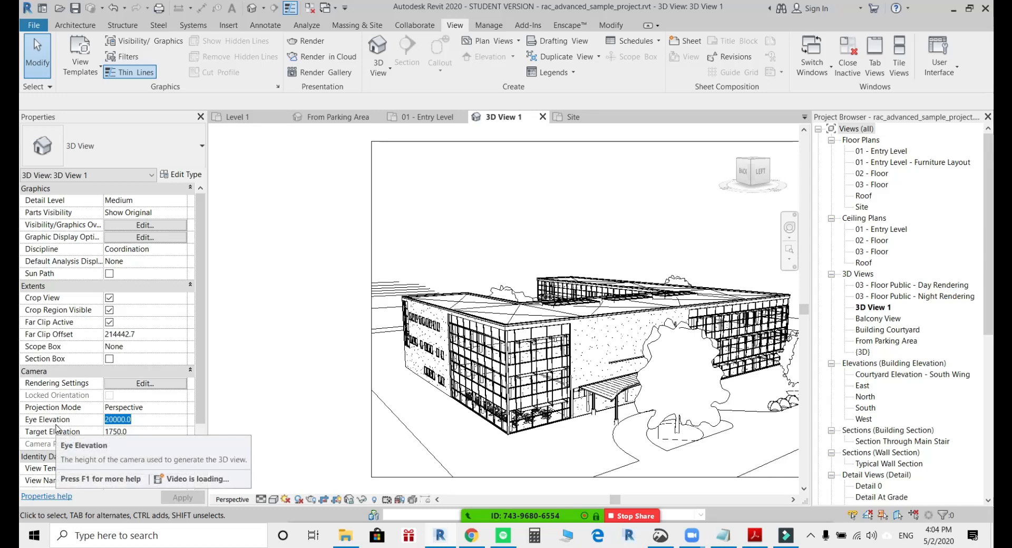
pyautogui.moveTo(585, 375); pyautogui.dragTo(485, 354, button='middle')
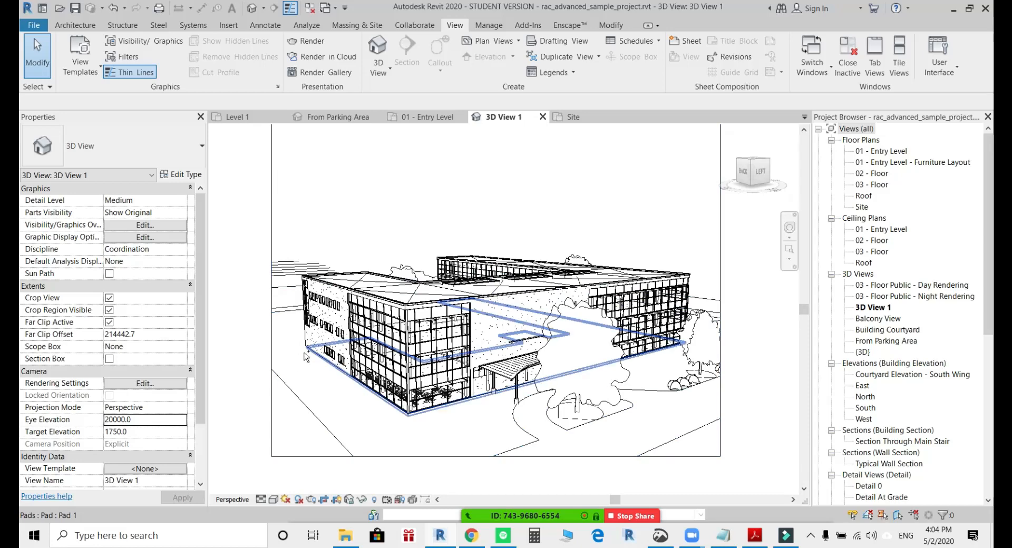
pyautogui.hotkey('ctrl', 'z')
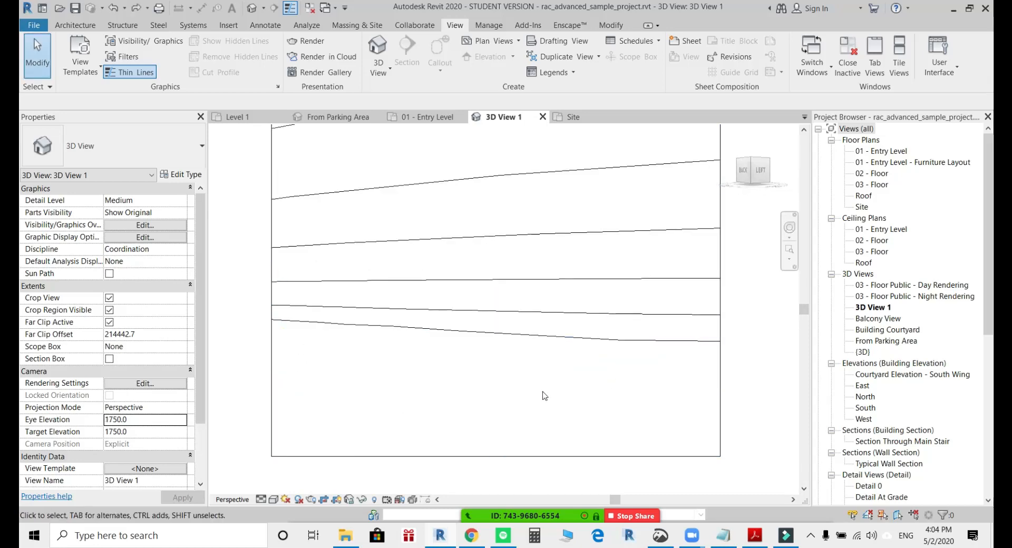
# Raise the camera to an eye elevation of about 12140 with the Full Navigation Wheel and look down to a target elevation of about 1560.
pyautogui.click(789, 227)
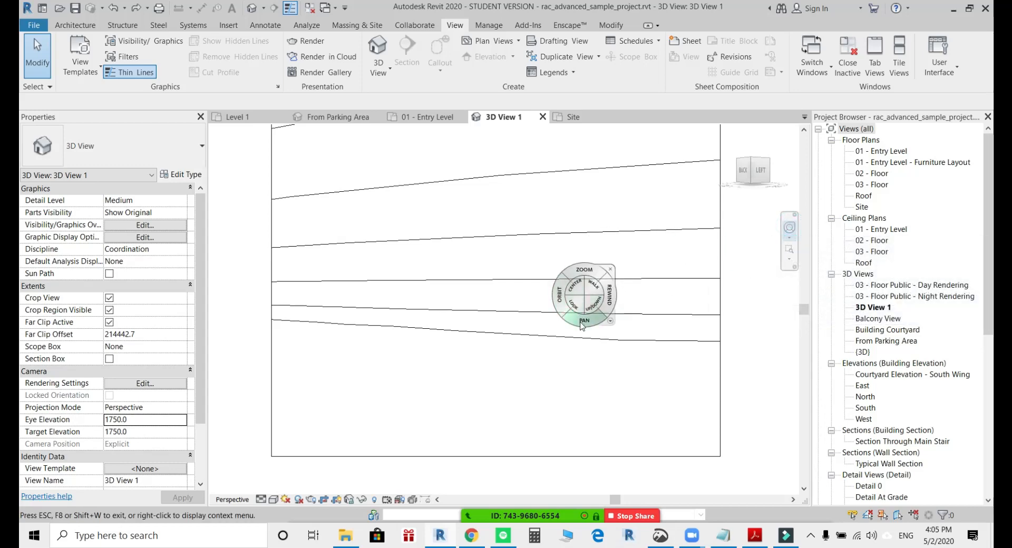
pyautogui.moveTo(592, 304); pyautogui.dragTo(600, 134)
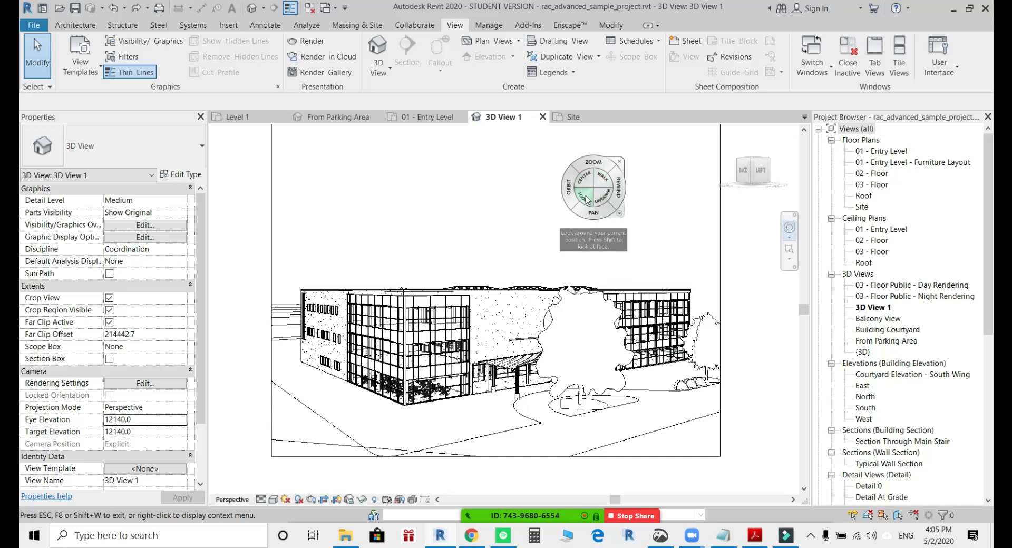
pyautogui.moveTo(587, 197)
pyautogui.mouseDown()
pyautogui.moveTo(545, 208)
pyautogui.moveTo(688, 229)
pyautogui.moveTo(696, 264)
pyautogui.moveTo(565, 231)
pyautogui.moveTo(596, 219)
pyautogui.moveTo(585, 212)
pyautogui.mouseUp()
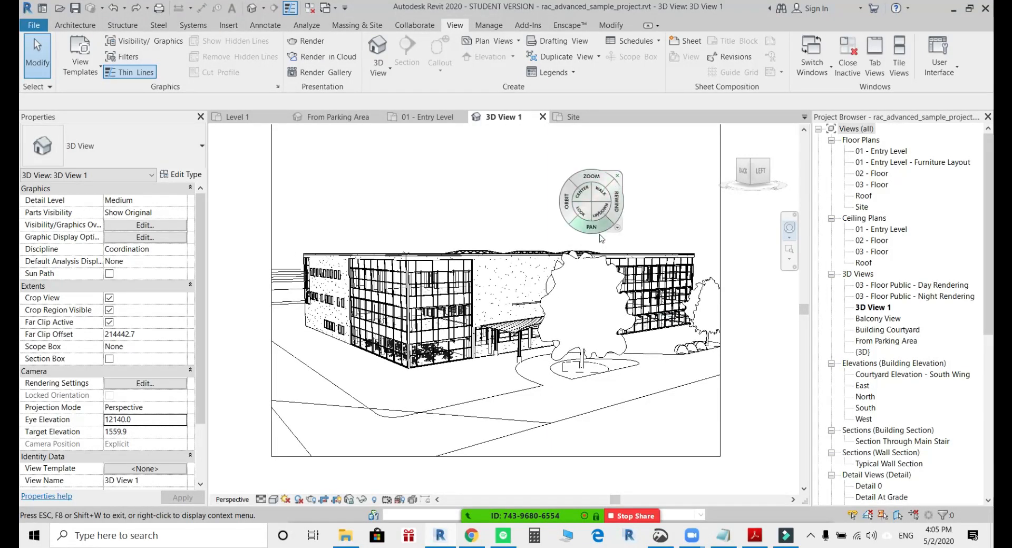
# Walk the camera forward towards the building's glazed corner and entrance canopy, and close the navigation wheel.
pyautogui.click(600, 198)
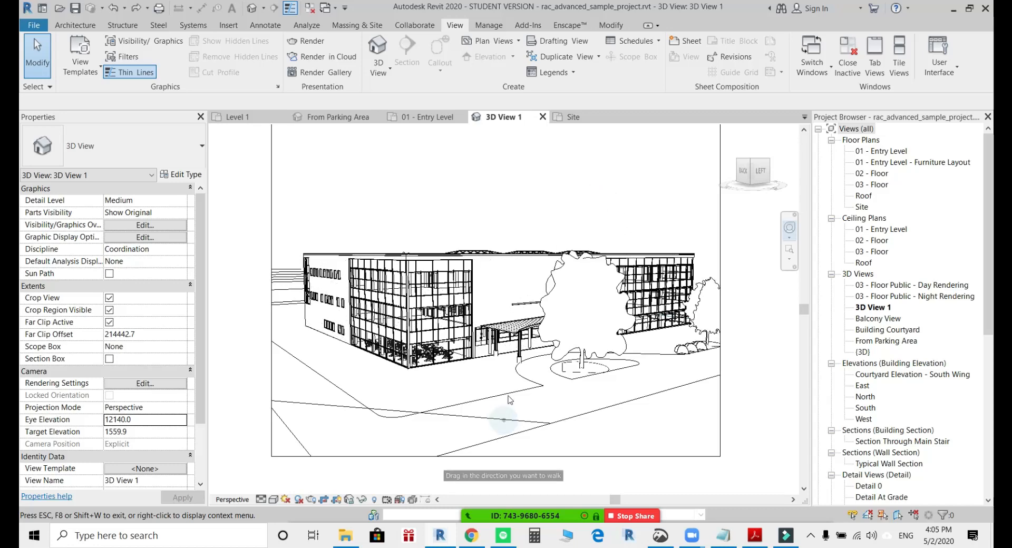
pyautogui.moveTo(509, 399); pyautogui.dragTo(507, 404)
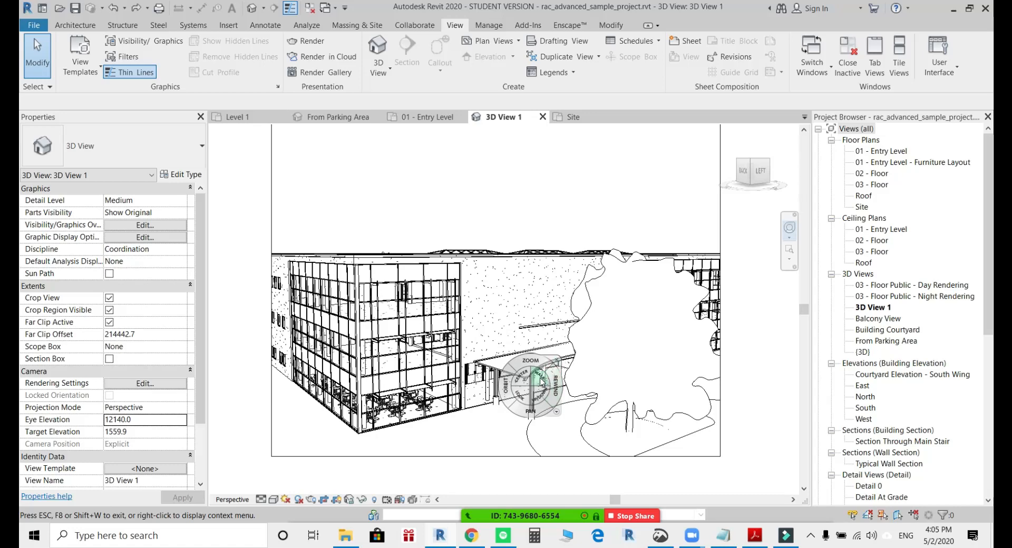
pyautogui.click(557, 362)
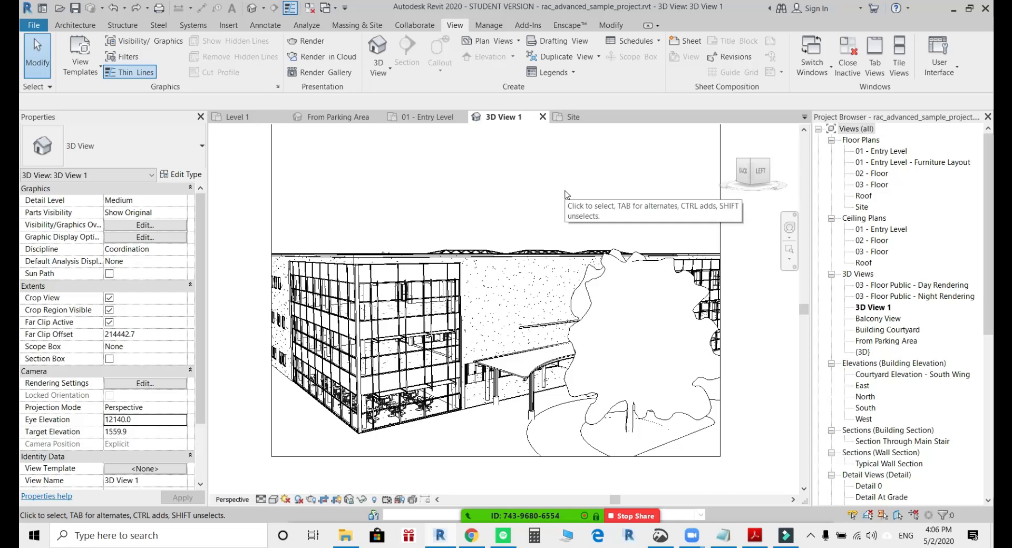
# Lower the camera to an eye elevation of about 4631 with the navigation wheel and look up to a target elevation of about 6592.
pyautogui.click(789, 227)
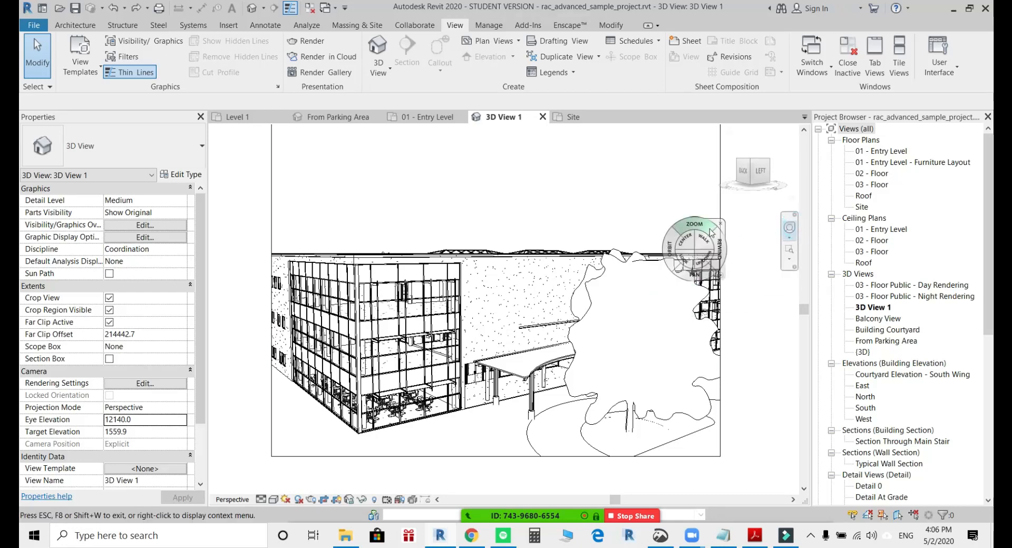
pyautogui.moveTo(702, 257); pyautogui.dragTo(696, 346)
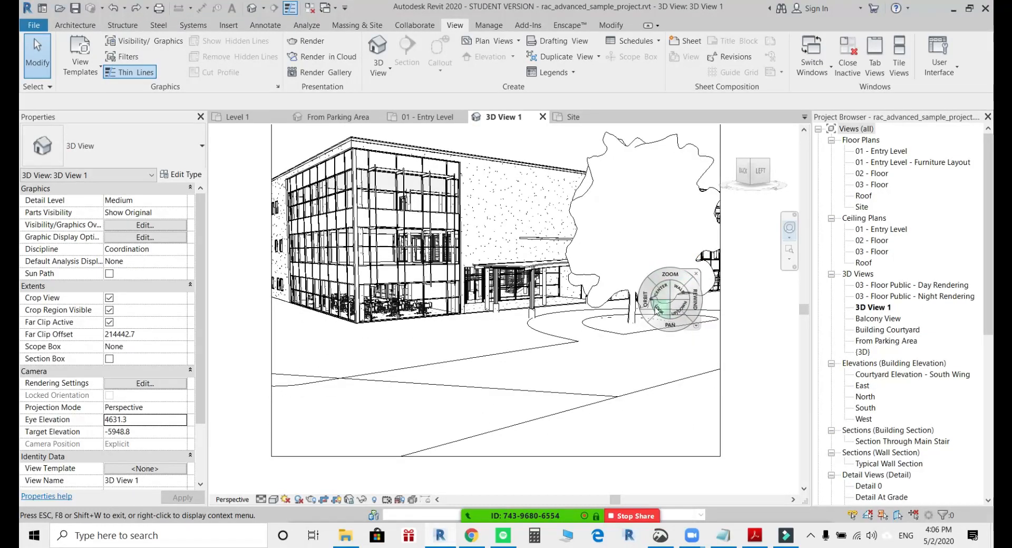
pyautogui.moveTo(660, 315); pyautogui.dragTo(685, 300)
pyautogui.click(679, 283)
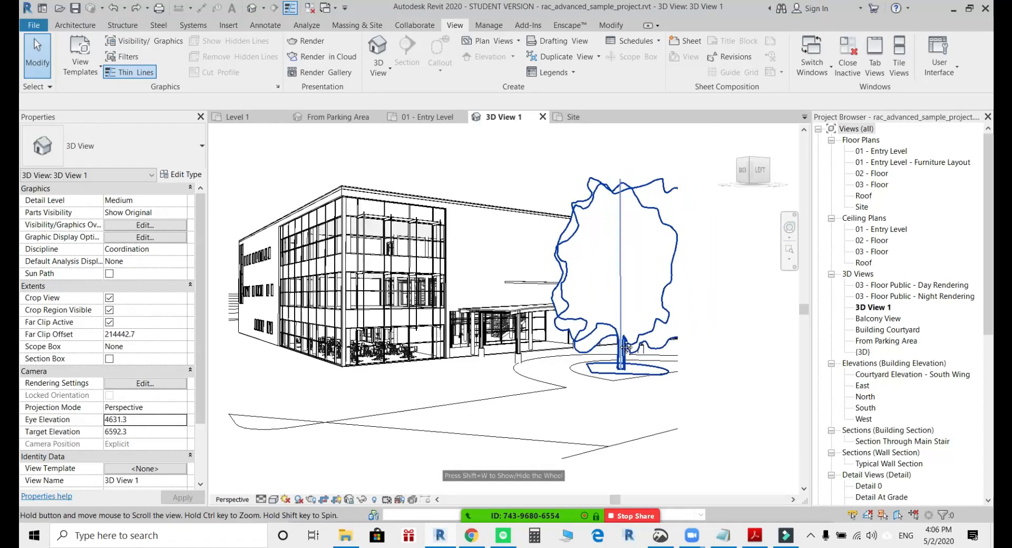
# Widen the camera view's crop region on both sides to include the whole building and its surroundings.
pyautogui.scroll(-1, 642, 354)
pyautogui.click(657, 365)
pyautogui.moveTo(634, 381); pyautogui.dragTo(576, 378, button='middle')
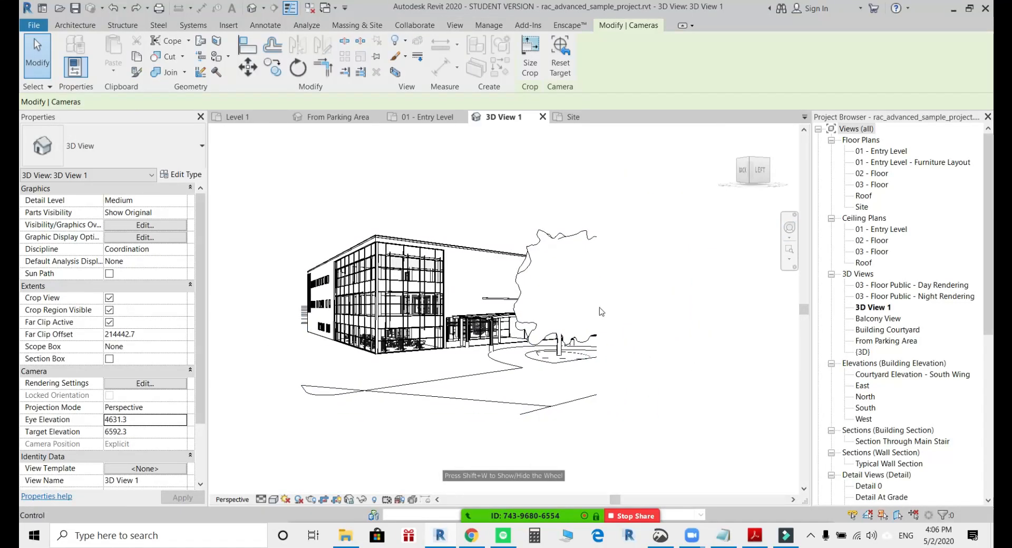
pyautogui.moveTo(595, 304); pyautogui.dragTo(690, 304)
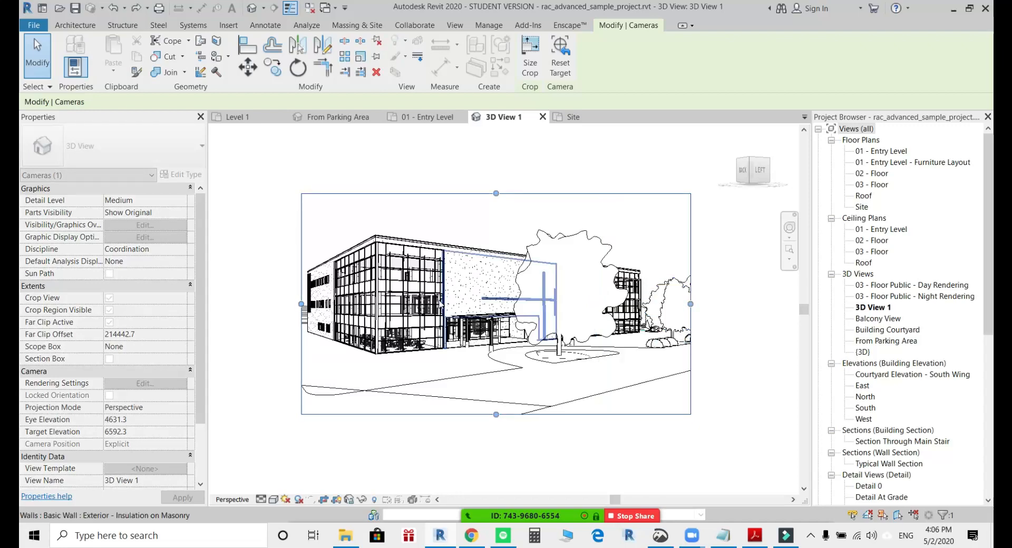
pyautogui.moveTo(427, 303); pyautogui.dragTo(515, 306, button='middle')
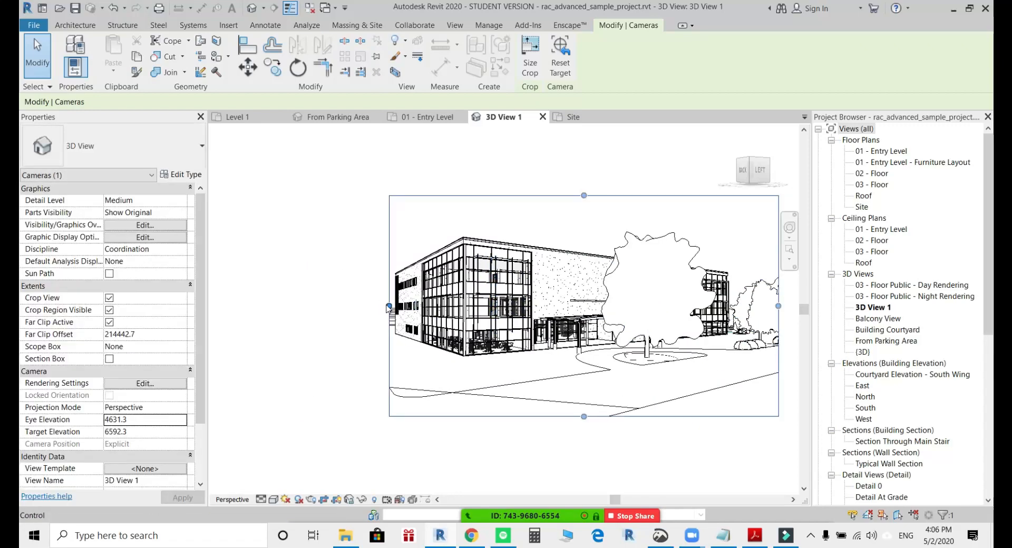
pyautogui.moveTo(386, 305); pyautogui.dragTo(296, 306)
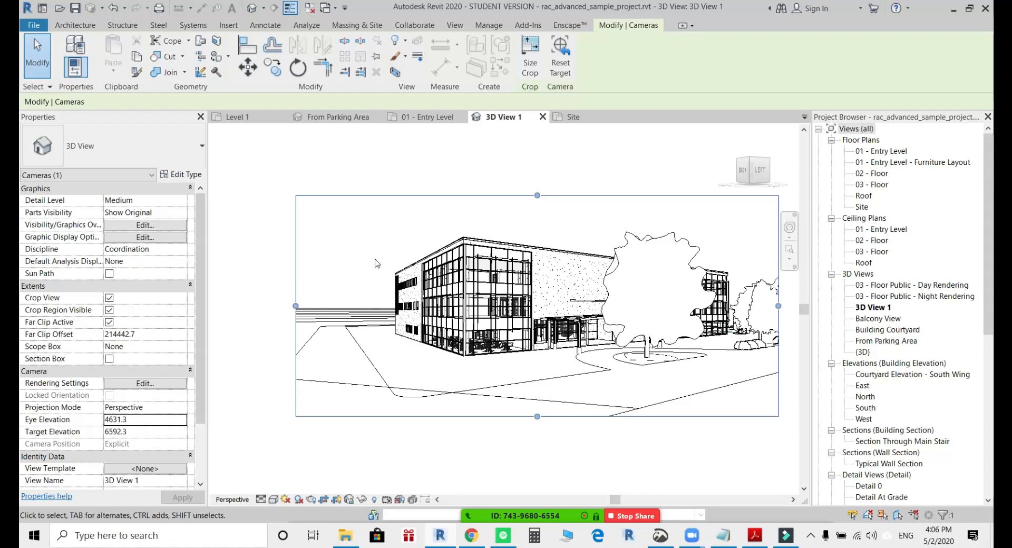
pyautogui.click(558, 181)
pyautogui.scroll(1, 583, 241)
pyautogui.moveTo(583, 242); pyautogui.dragTo(550, 242, button='middle')
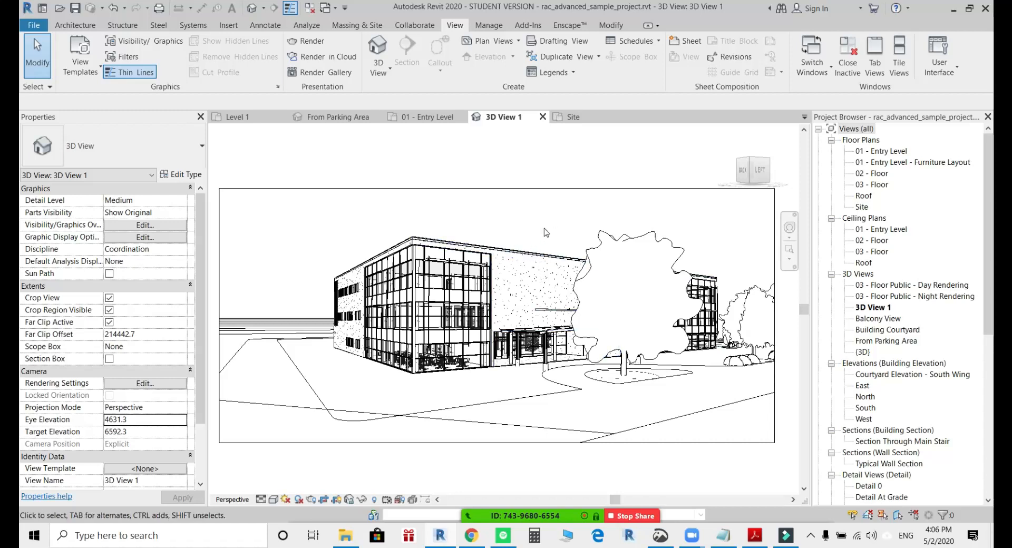
# Set the camera view's visual style to Shaded and turn its shadows on.
pyautogui.click(278, 501)
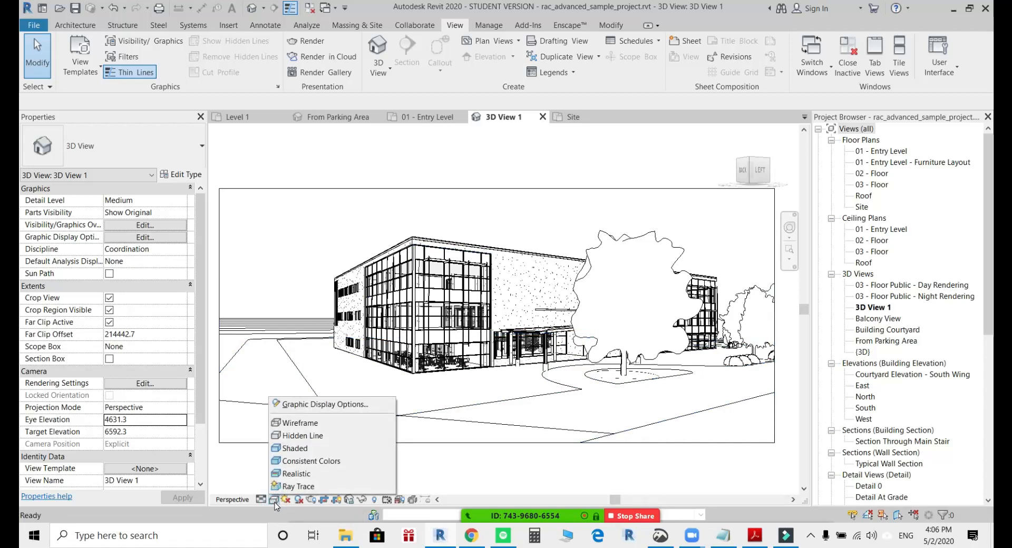
pyautogui.click(293, 450)
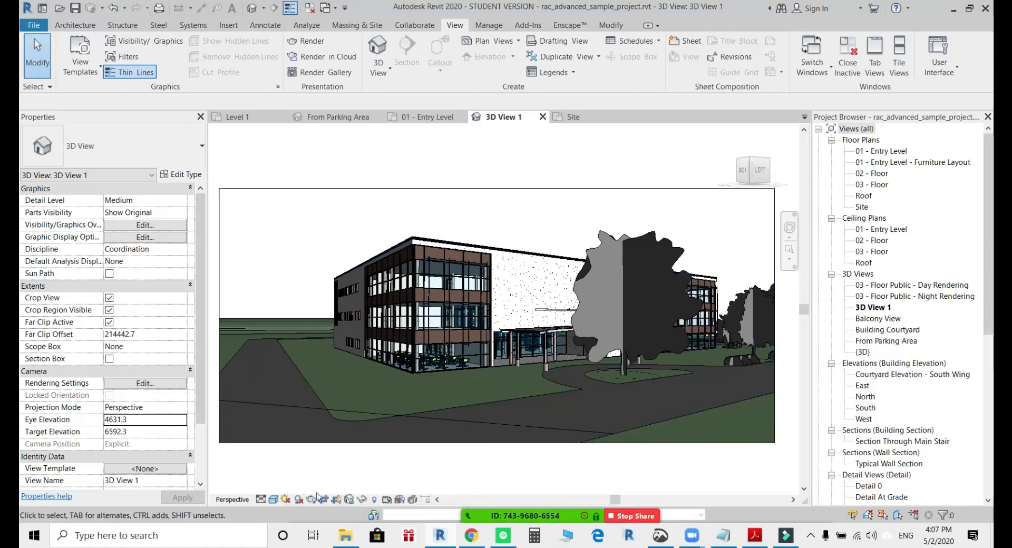
pyautogui.click(274, 500)
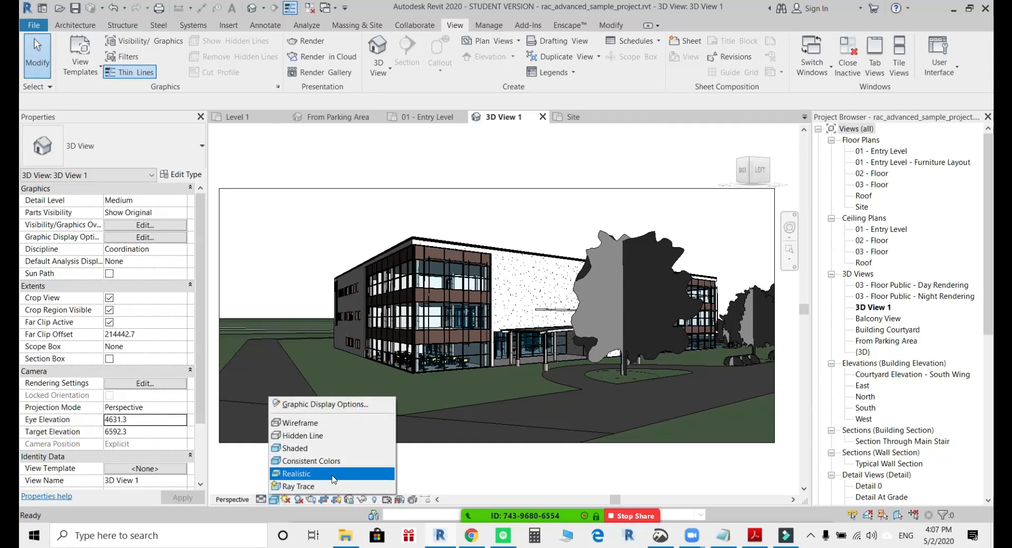
pyautogui.click(482, 476)
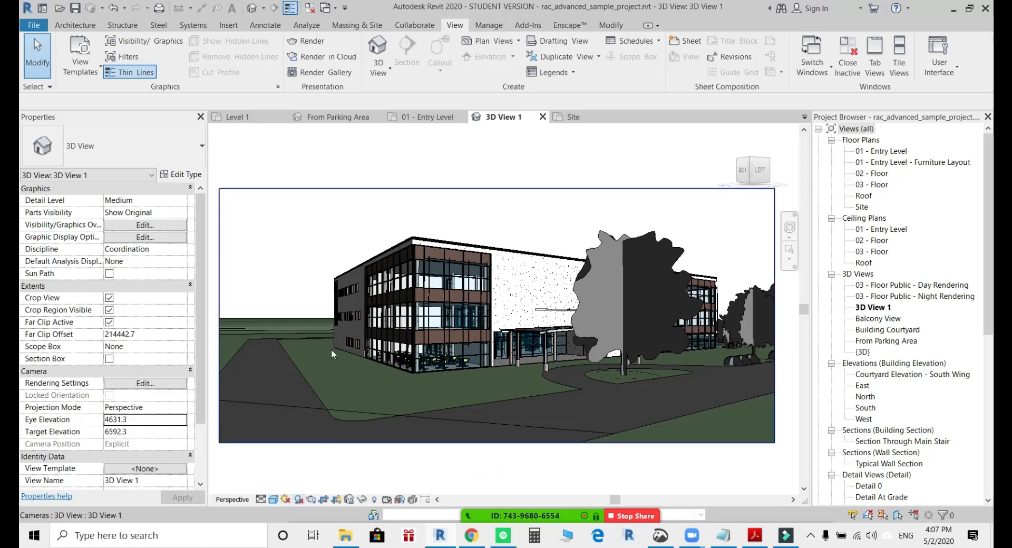
pyautogui.click(299, 499)
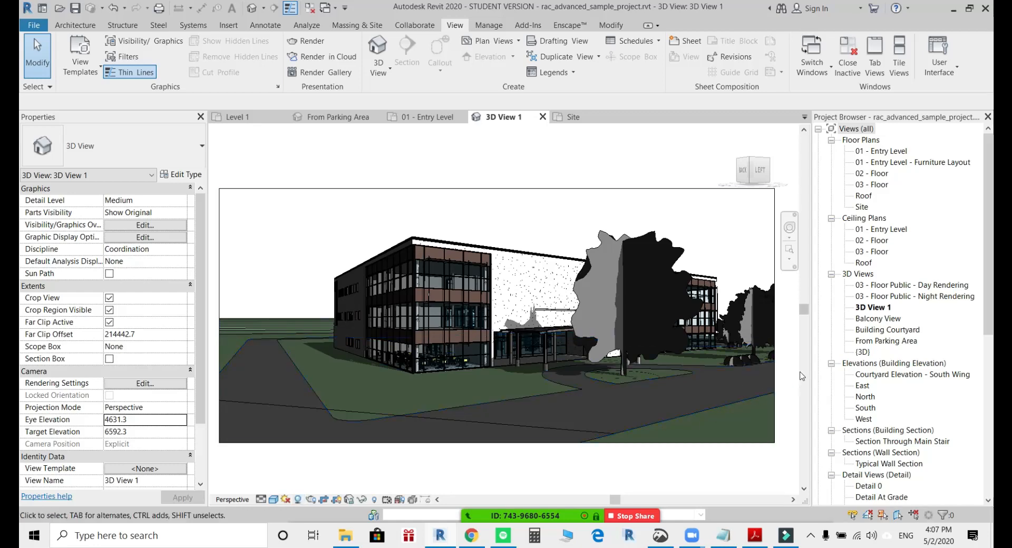
# Orbit the camera around the building to an eye elevation of about 3356 and a target elevation of about 7278.
pyautogui.click(788, 230)
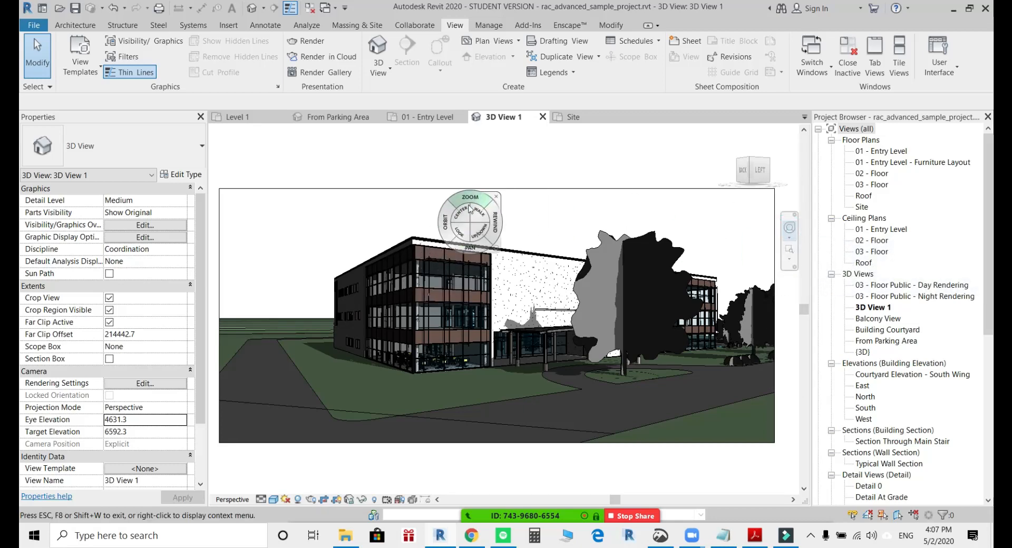
pyautogui.moveTo(445, 225)
pyautogui.mouseDown()
pyautogui.moveTo(424, 226)
pyautogui.moveTo(441, 222)
pyautogui.mouseUp()
pyautogui.click(506, 193)
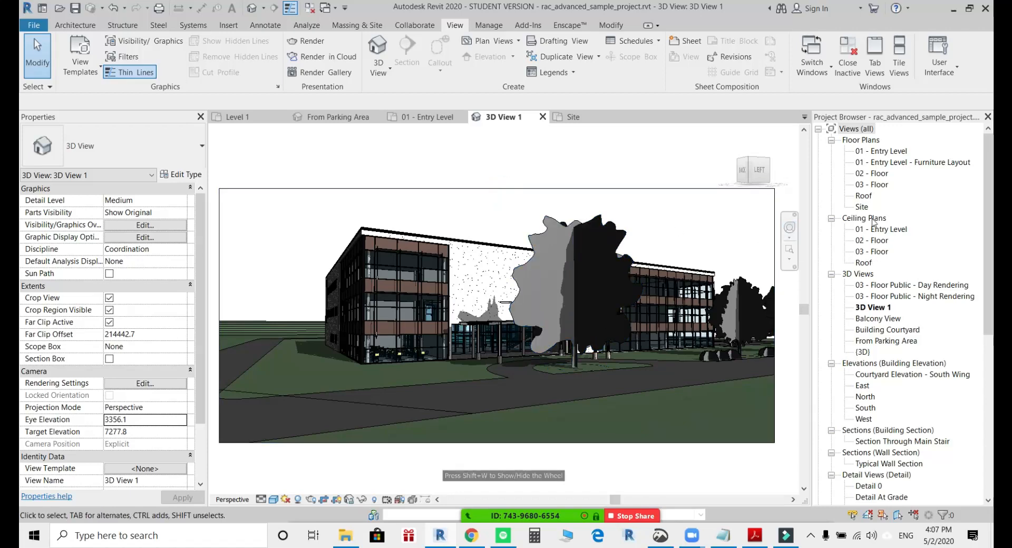
# Look over the 01 - Entry Level floor plan and return to the Site floor plan.
pyautogui.doubleClick(885, 151)
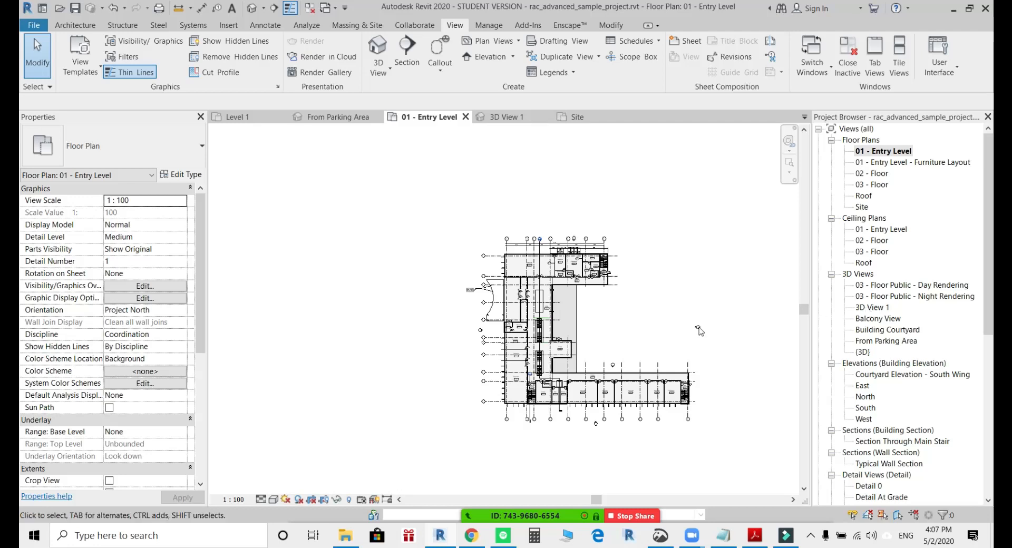
pyautogui.moveTo(676, 346); pyautogui.dragTo(573, 320, button='middle')
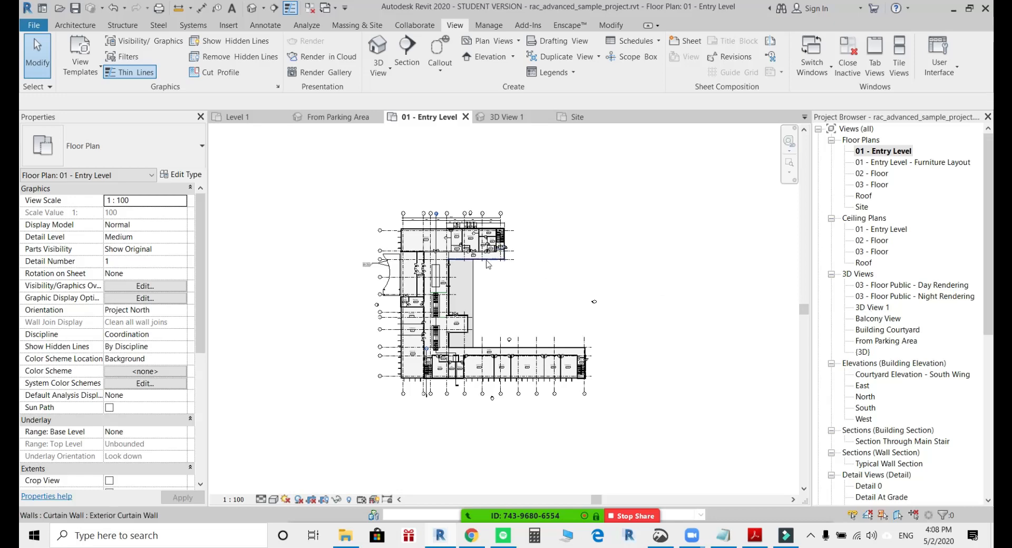
pyautogui.scroll(4, 487, 305)
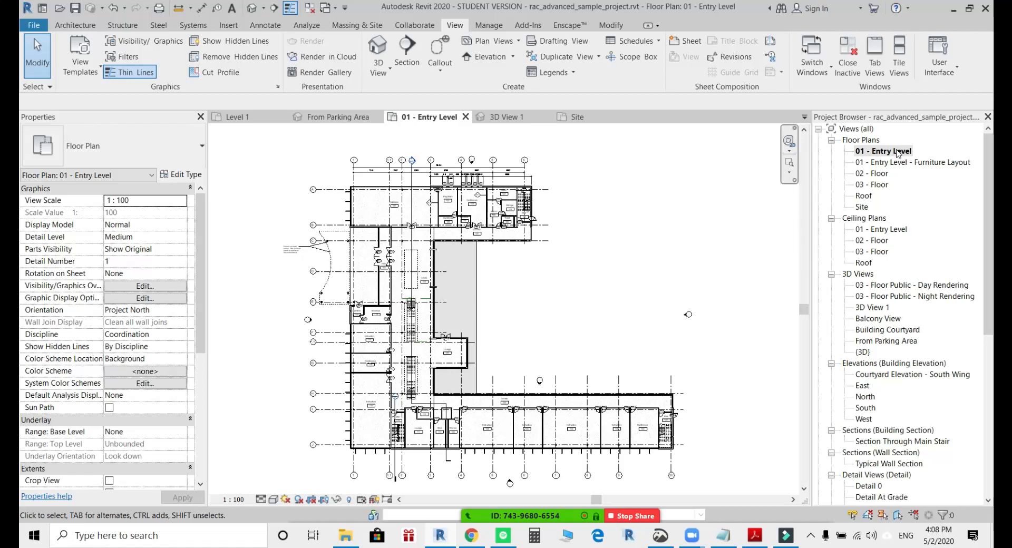
pyautogui.doubleClick(862, 208)
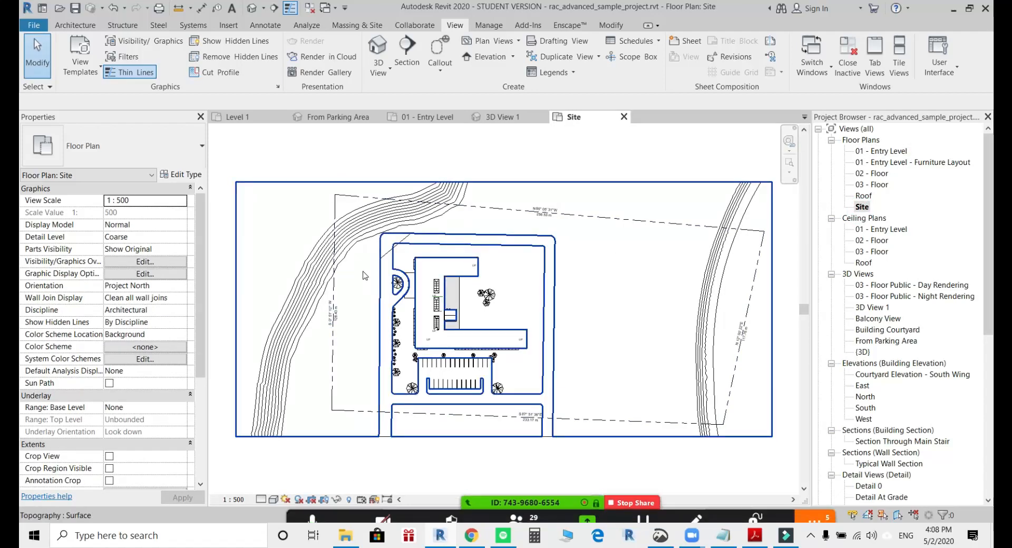
# Show the 3D View 1 camera in the Site plan and move its eye point farther from the building, near the west property line.
pyautogui.scroll(3, 363, 275)
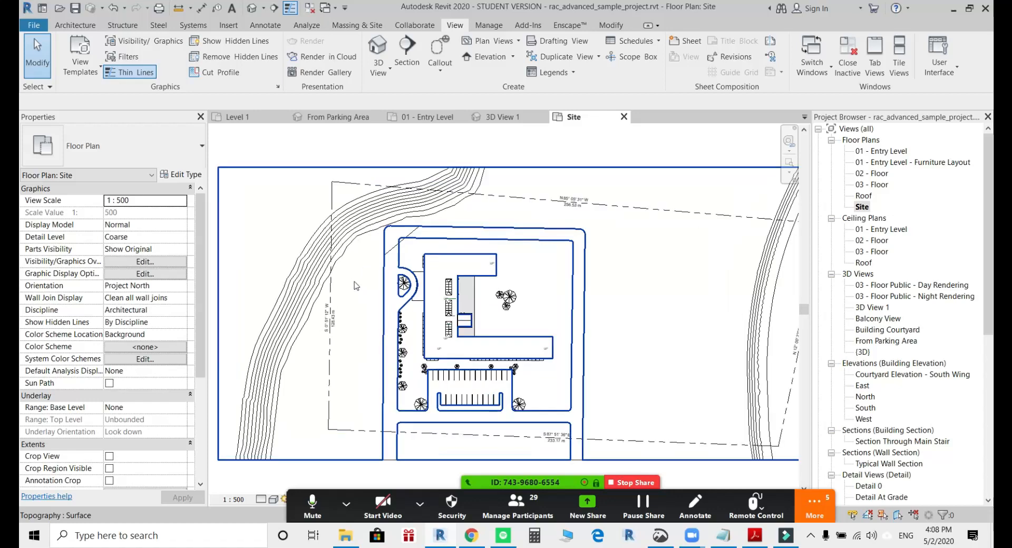
pyautogui.click(861, 275)
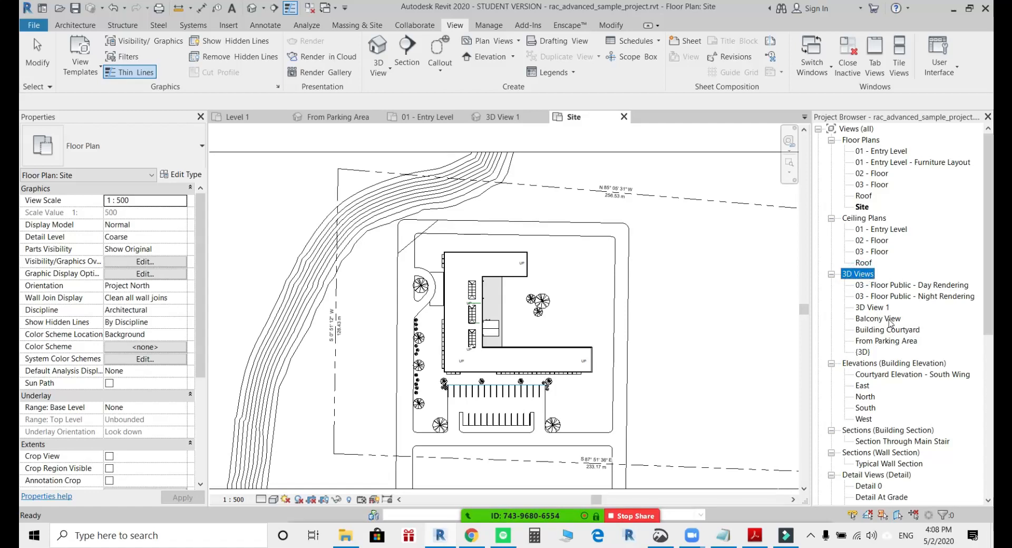
pyautogui.click(870, 308)
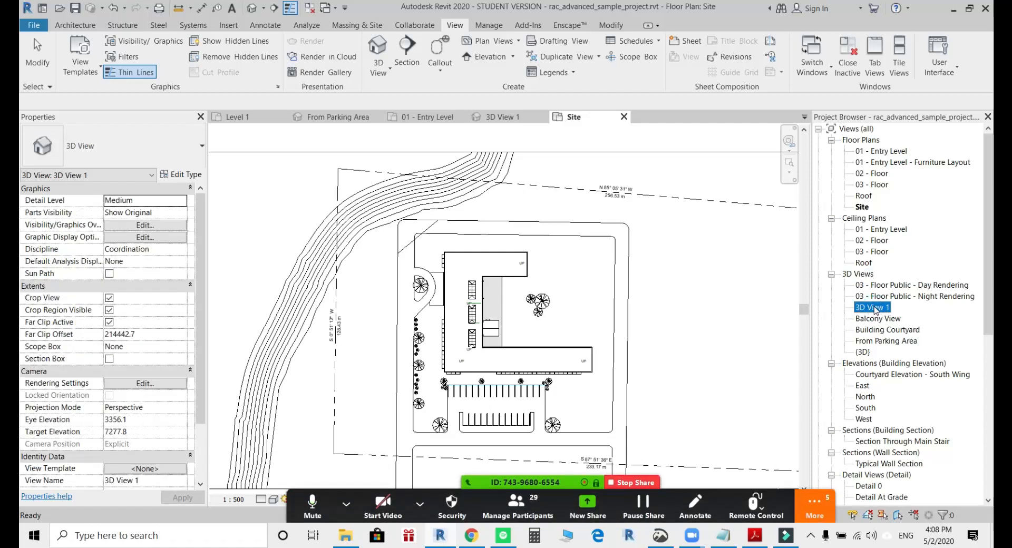
pyautogui.rightClick(876, 310)
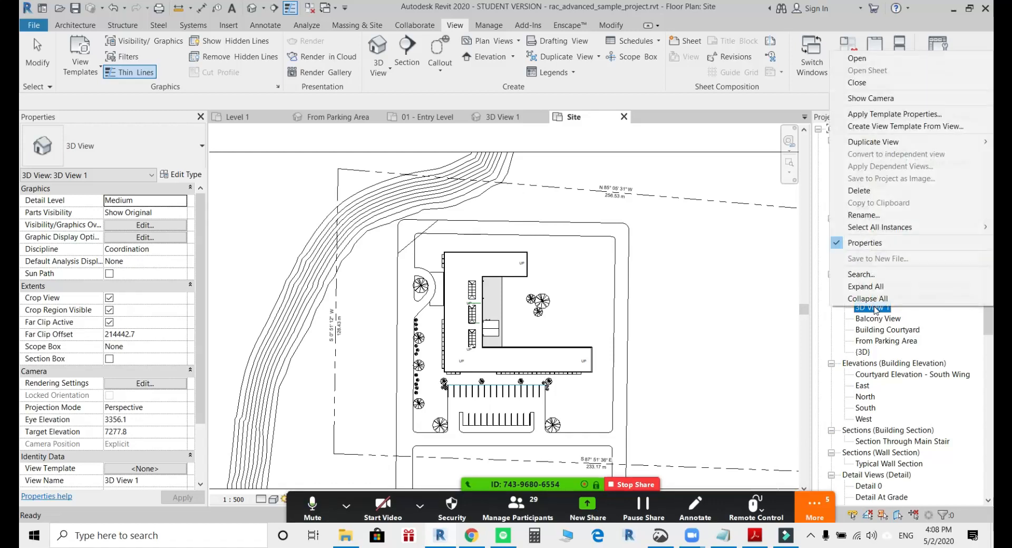
pyautogui.click(863, 100)
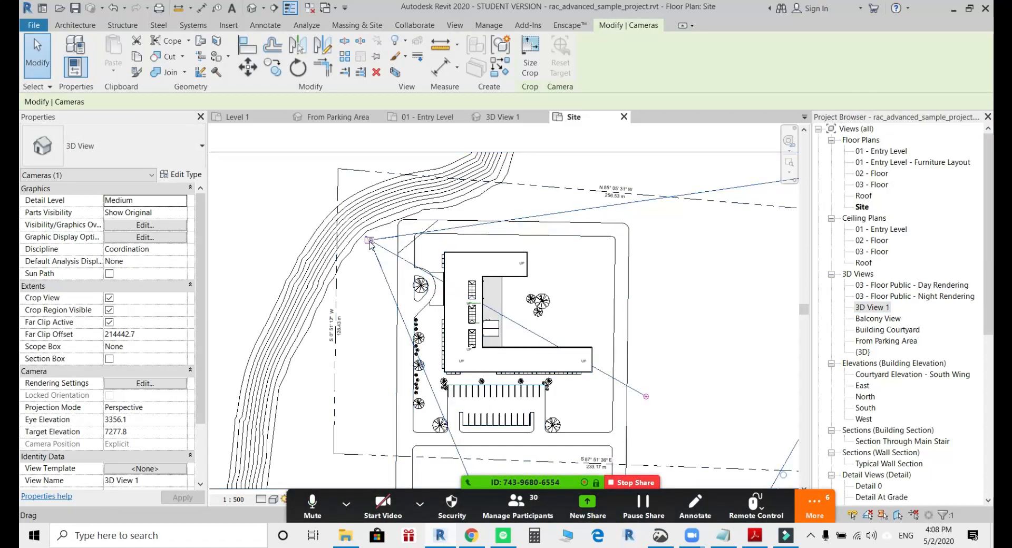
pyautogui.moveTo(370, 240); pyautogui.dragTo(341, 269)
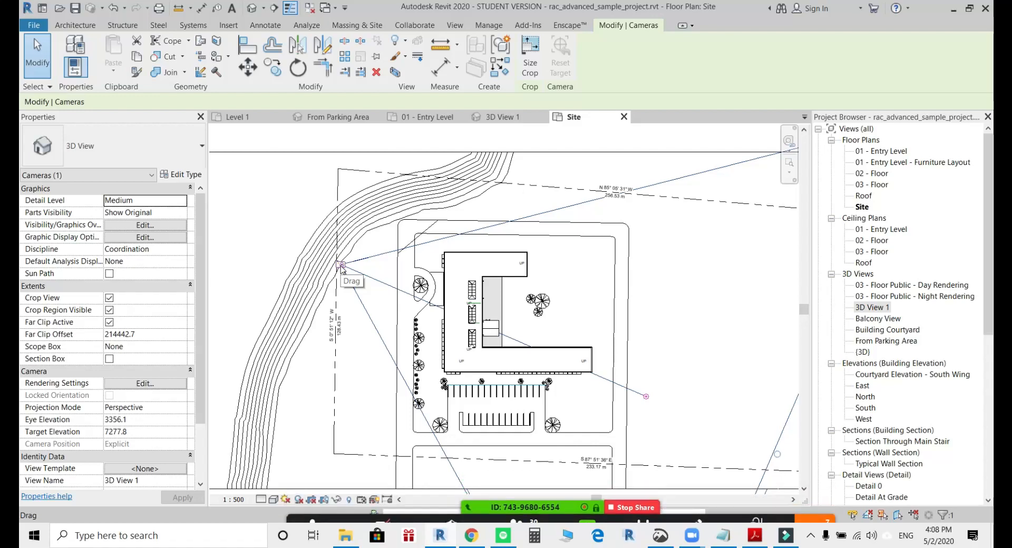
# Open 3D View 1 and undo the last camera move.
pyautogui.doubleClick(872, 306)
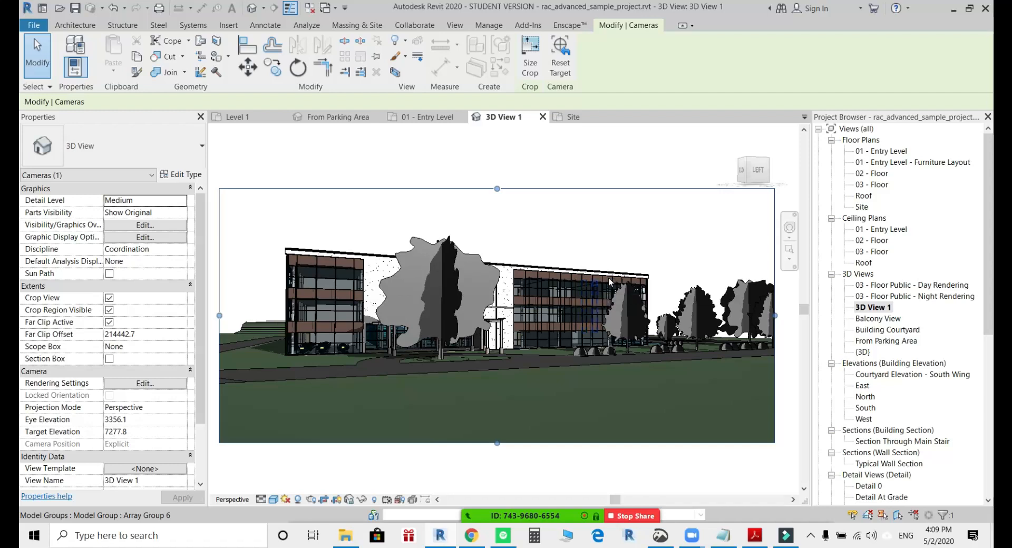
pyautogui.click(623, 256)
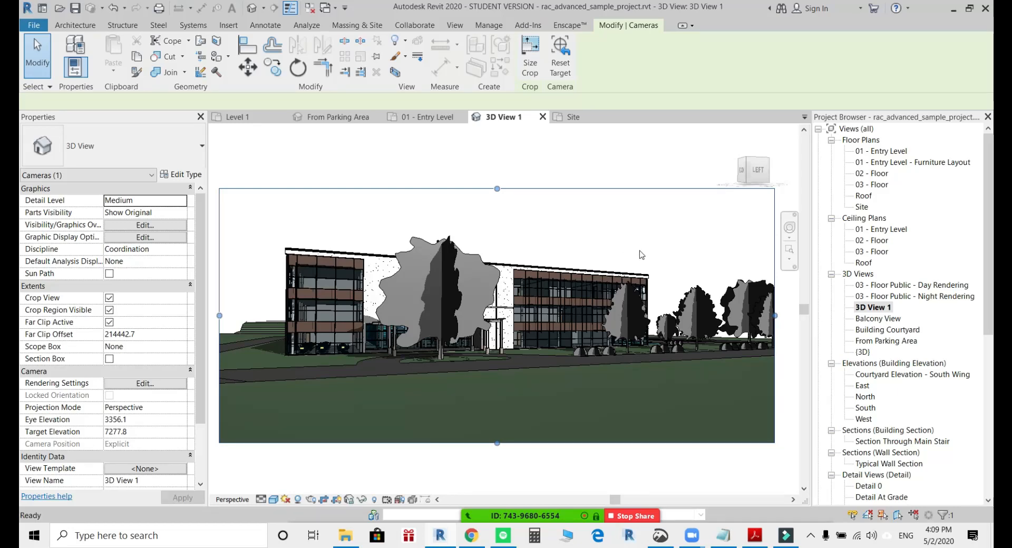
pyautogui.hotkey('ctrl', 'z')
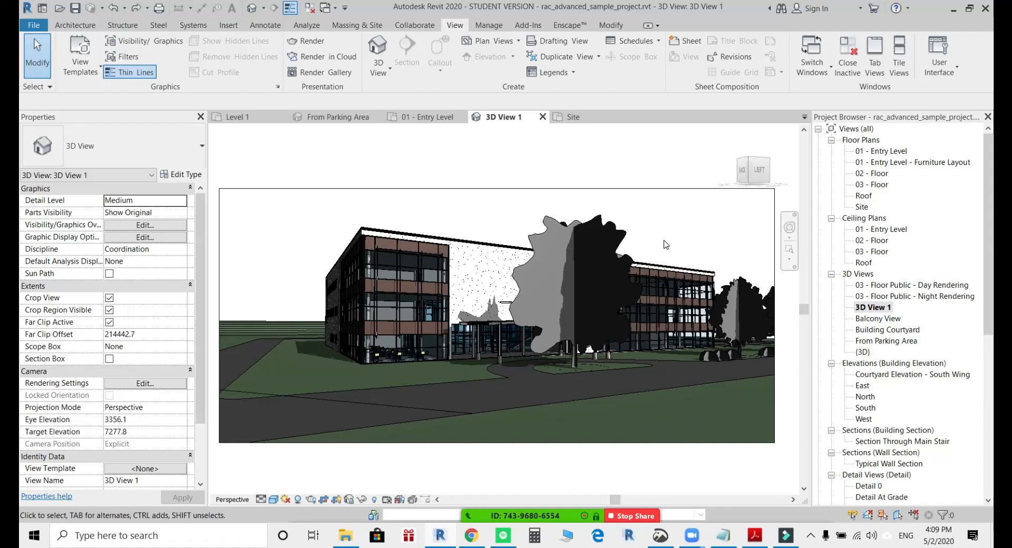
# Apply a Sky background to 3D View 1 through its Graphic Display Options.
pyautogui.click(273, 499)
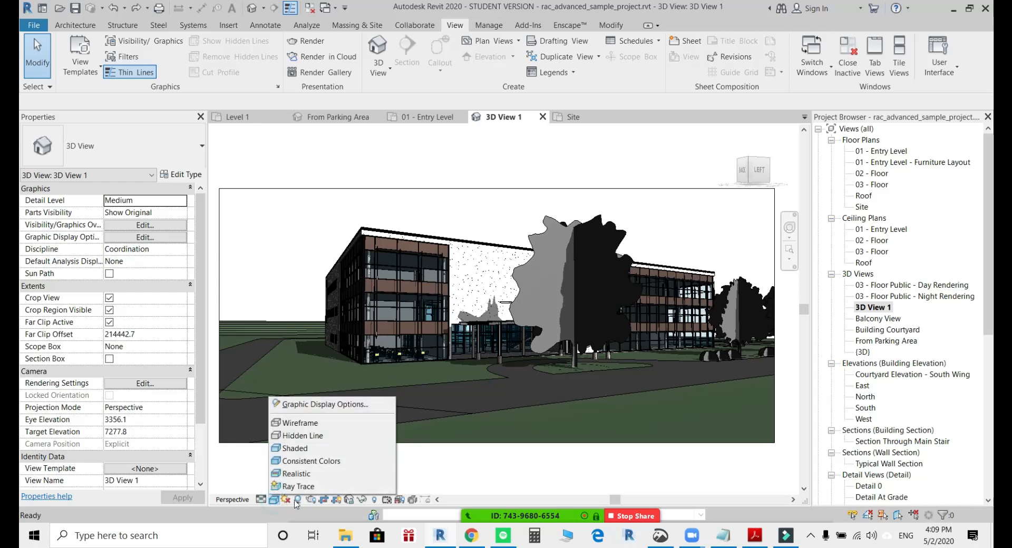
pyautogui.click(425, 472)
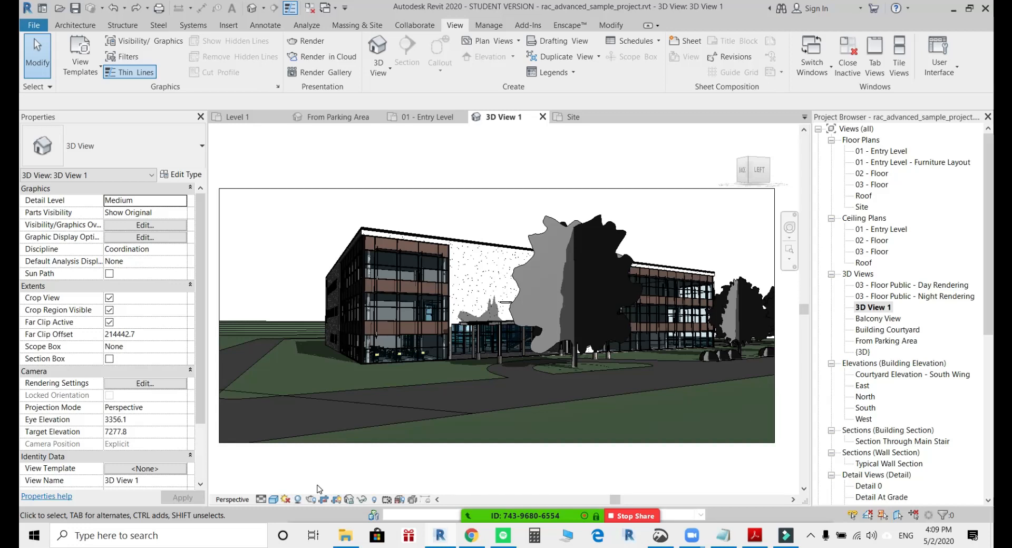
pyautogui.click(273, 499)
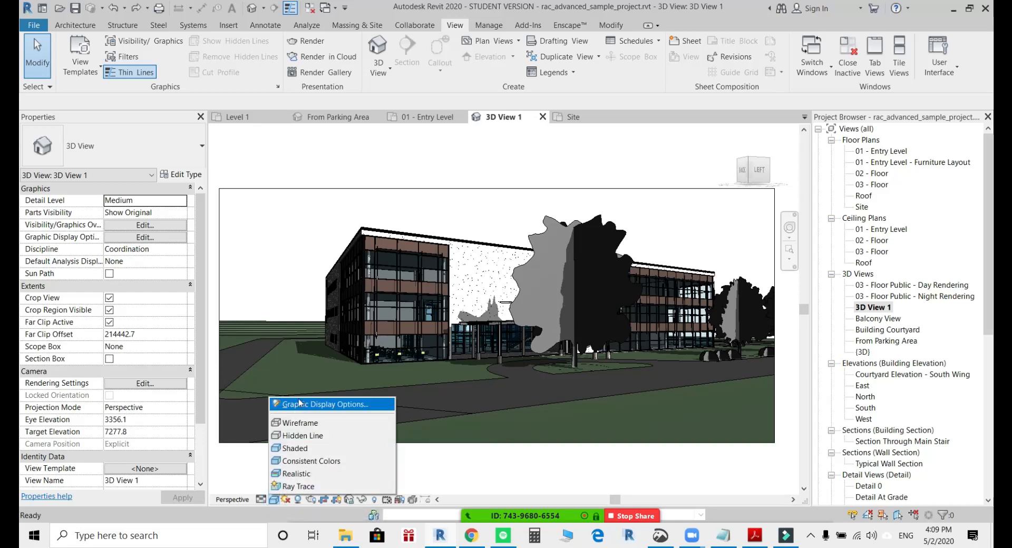
pyautogui.click(314, 405)
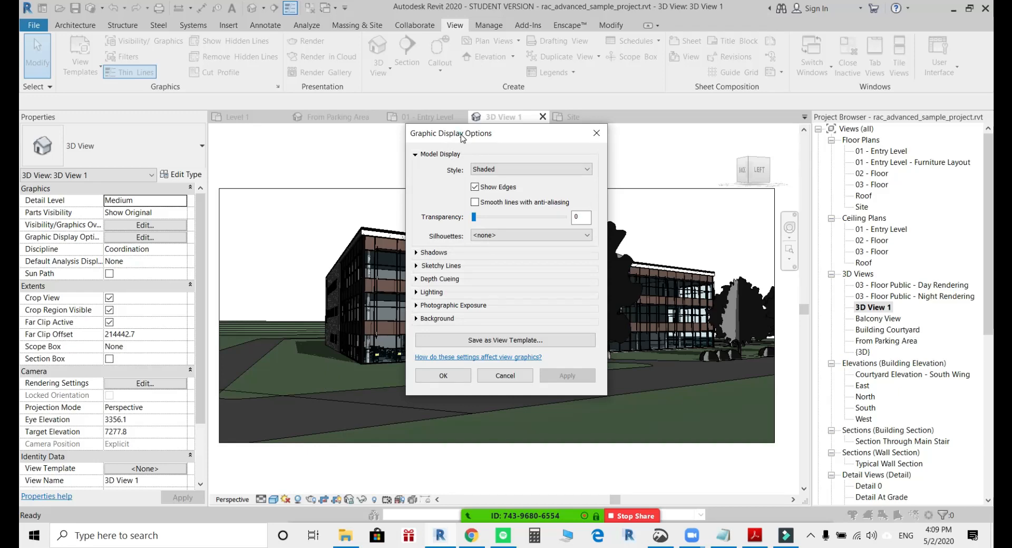
pyautogui.moveTo(464, 132); pyautogui.dragTo(784, 62)
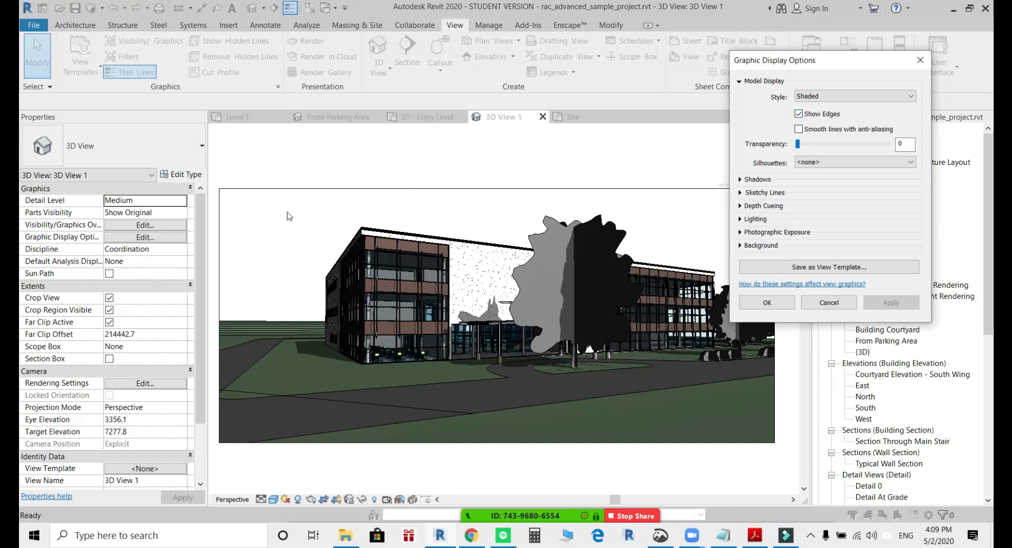
pyautogui.click(740, 246)
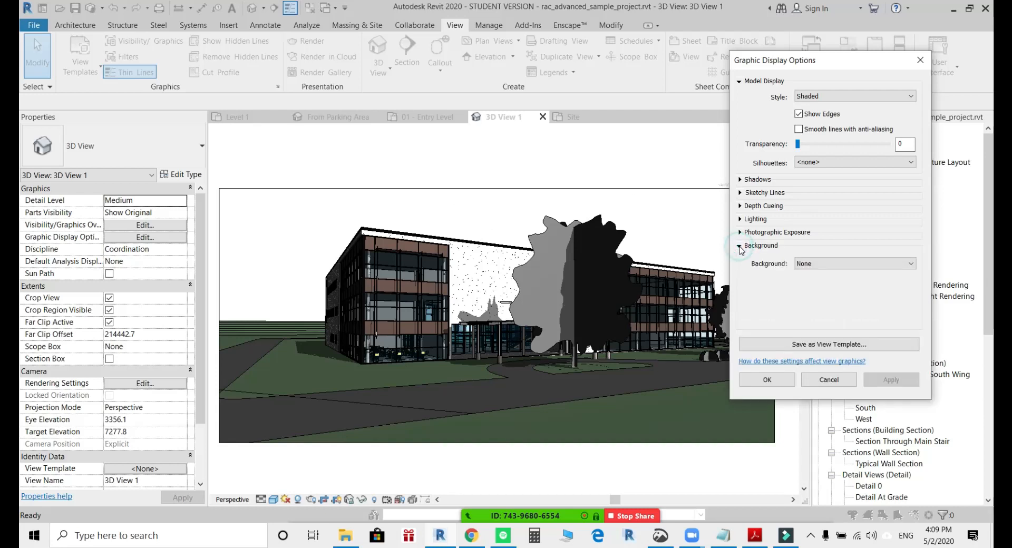
pyautogui.click(845, 266)
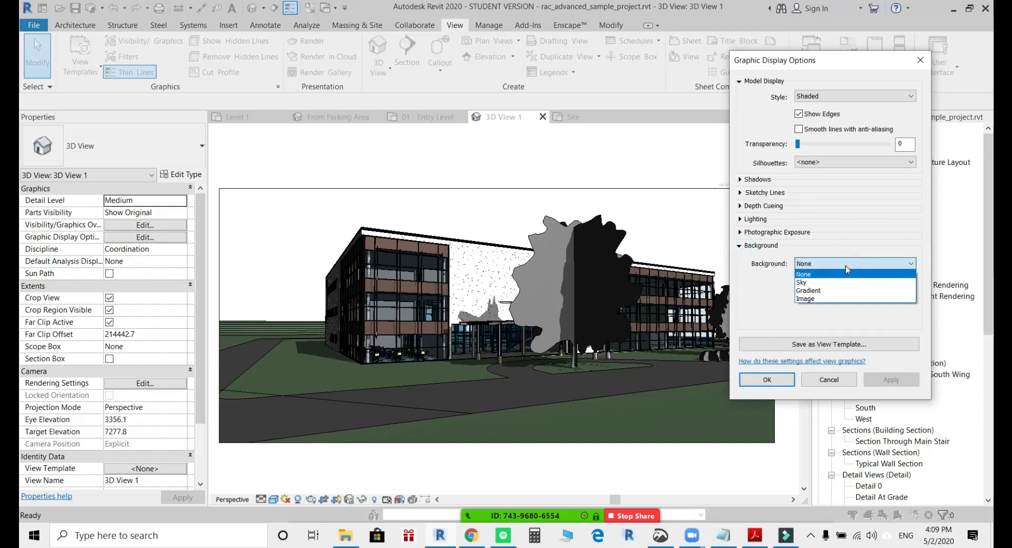
pyautogui.click(828, 282)
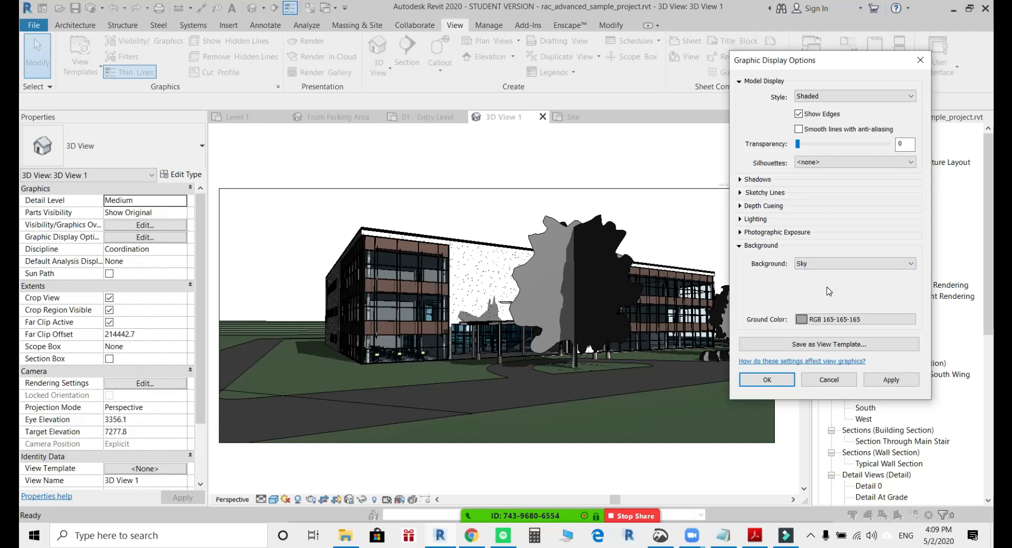
pyautogui.click(884, 382)
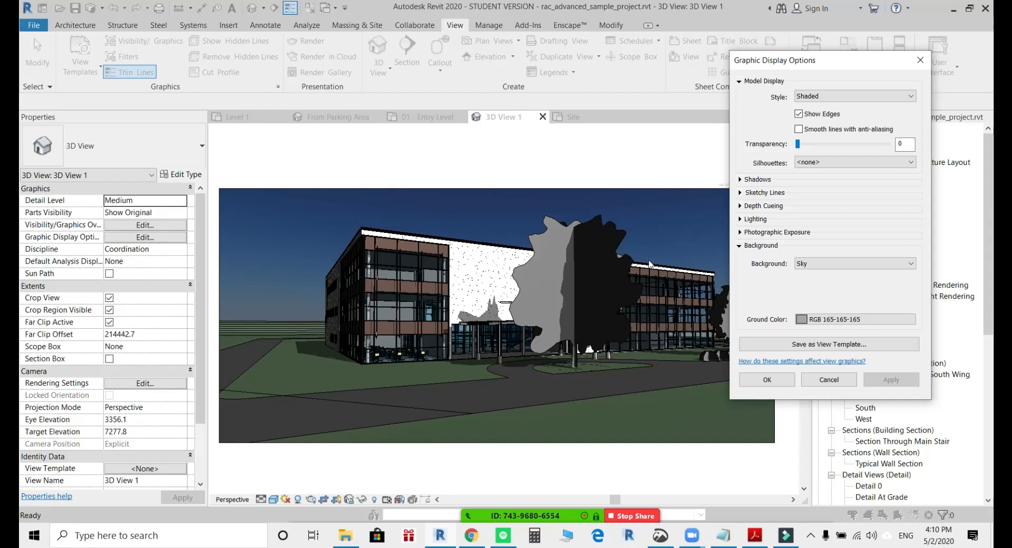
# Apply a Gradient background instead and set its sky color to RGB 170-214-227.
pyautogui.click(831, 265)
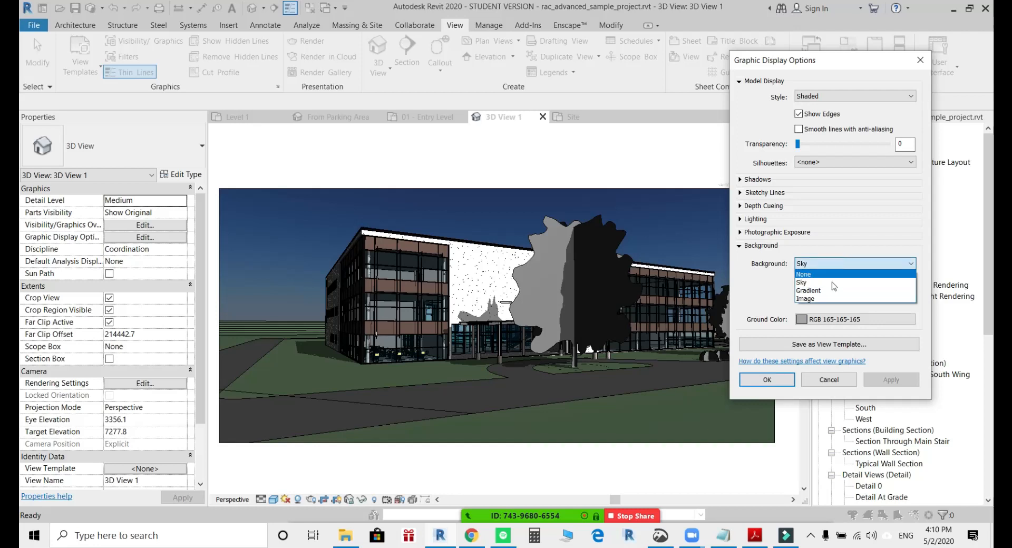
pyautogui.click(831, 290)
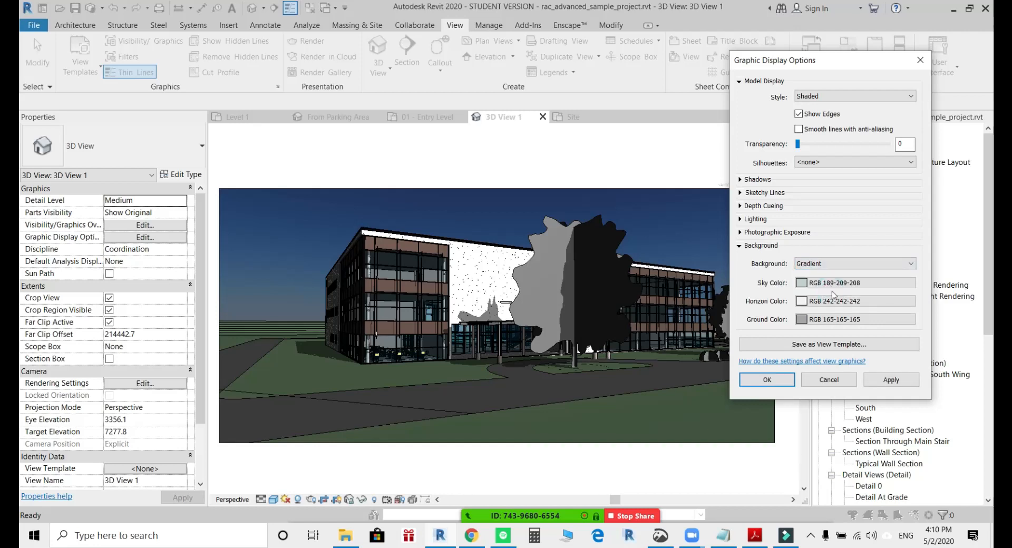
pyautogui.click(890, 379)
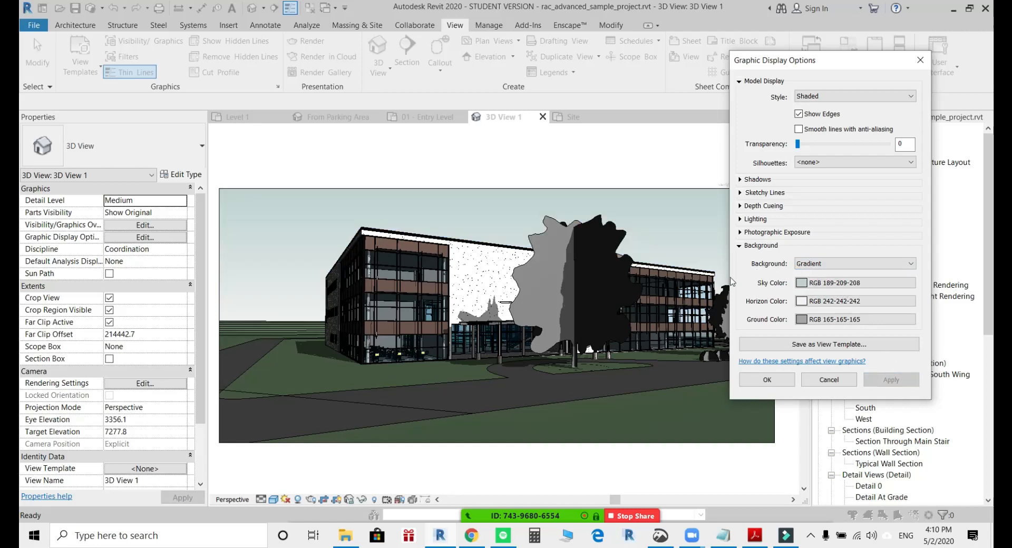
pyautogui.click(815, 285)
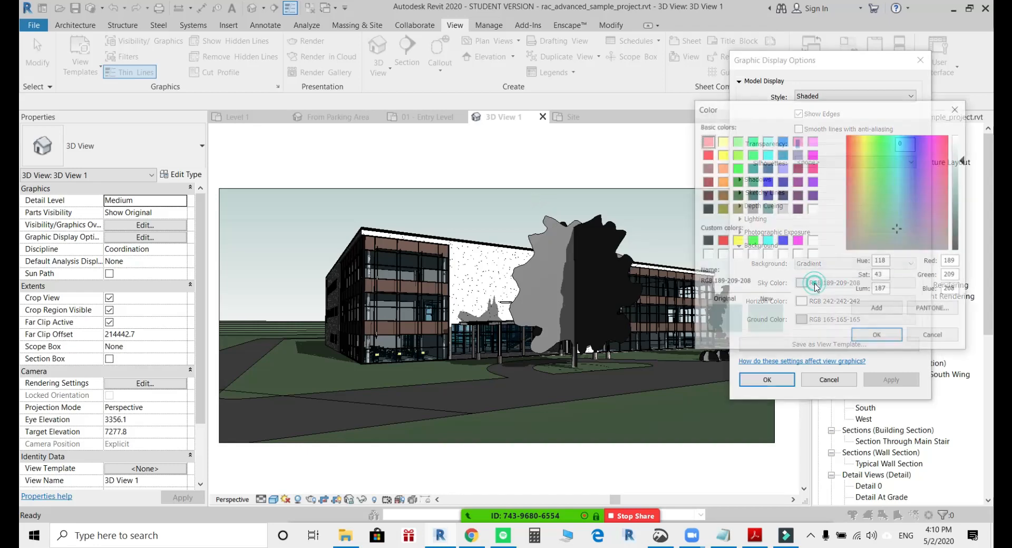
pyautogui.click(903, 199)
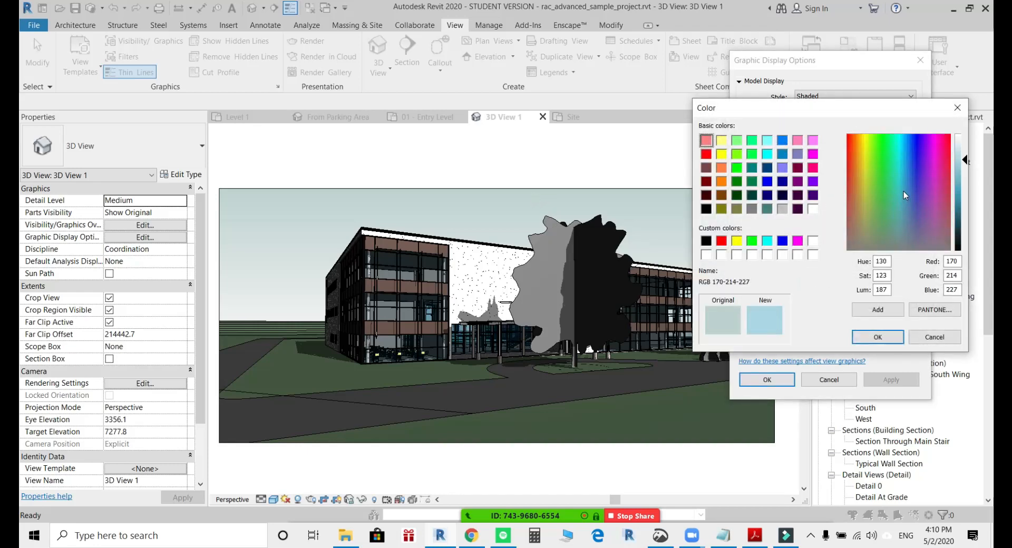
pyautogui.click(877, 337)
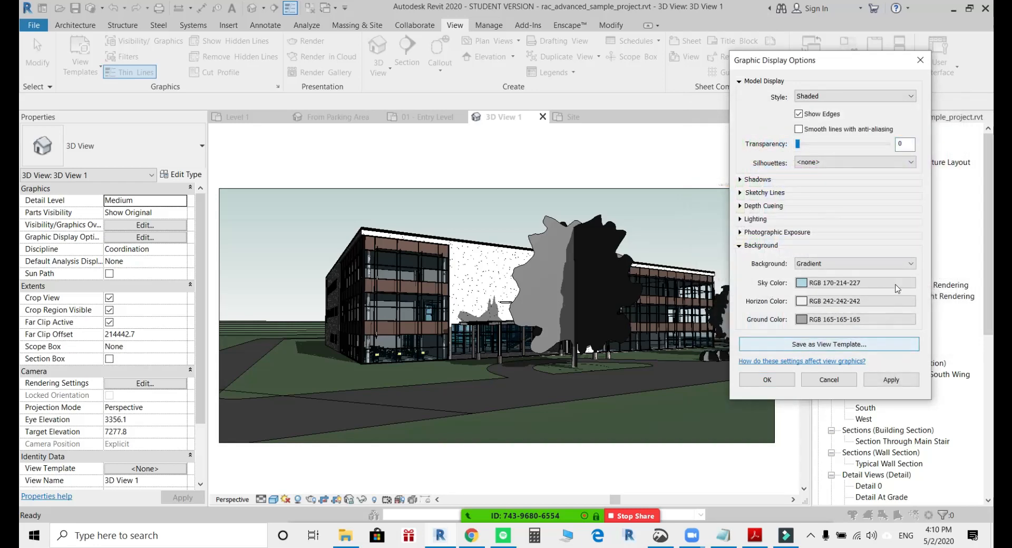
# Set the gradient's horizon color to a warm beige, RGB 235-214-175, and apply the background colors to the view.
pyautogui.click(852, 303)
pyautogui.click(858, 182)
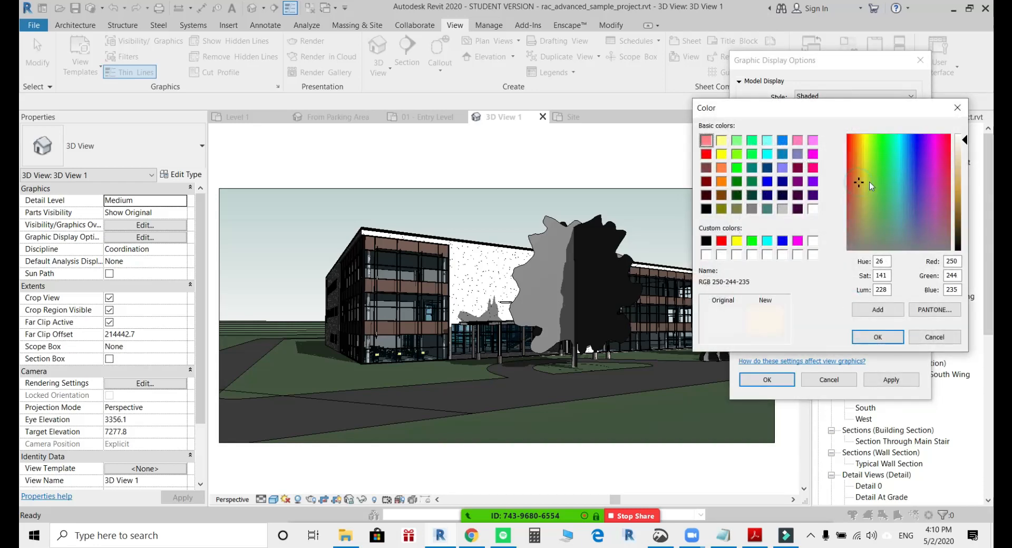
pyautogui.click(957, 156)
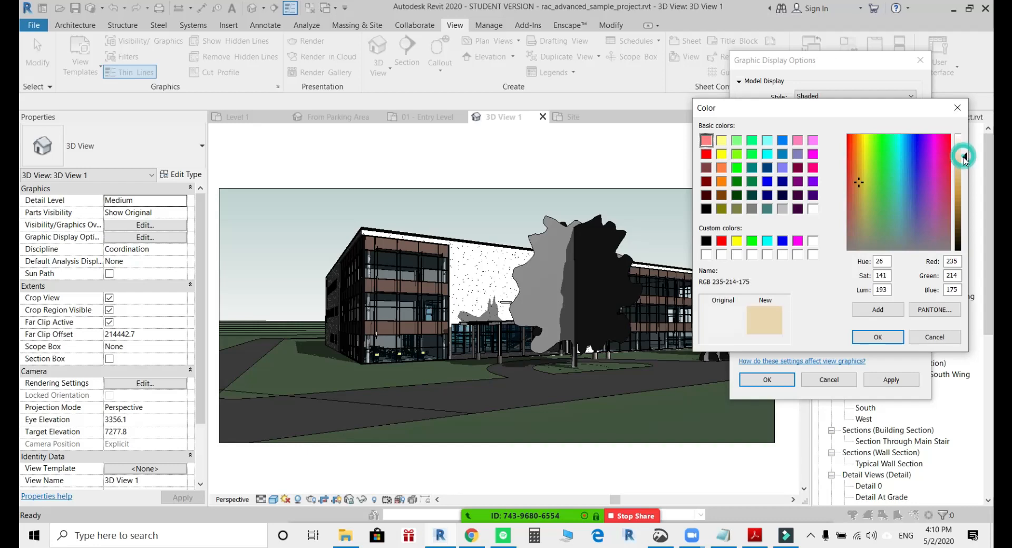
pyautogui.click(881, 335)
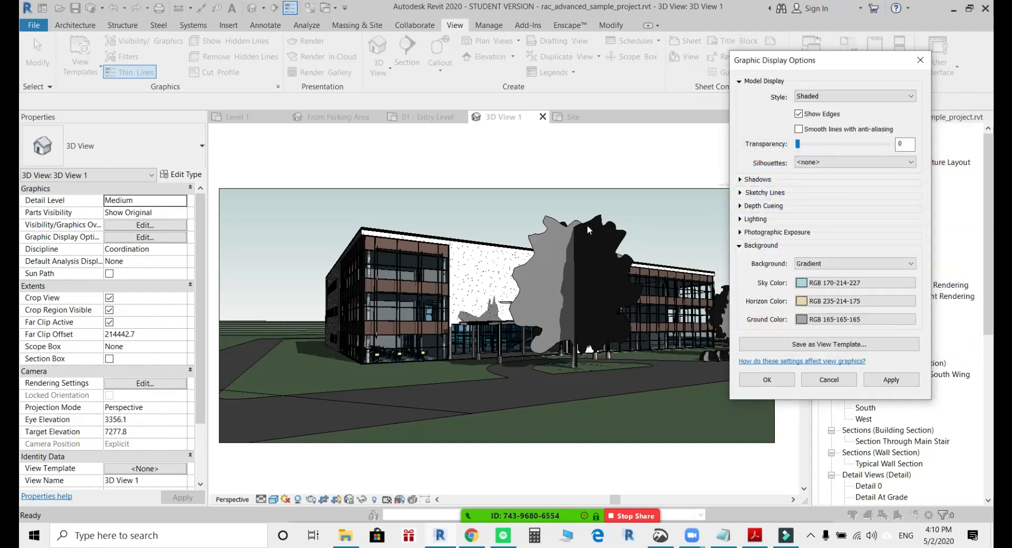
pyautogui.click(909, 385)
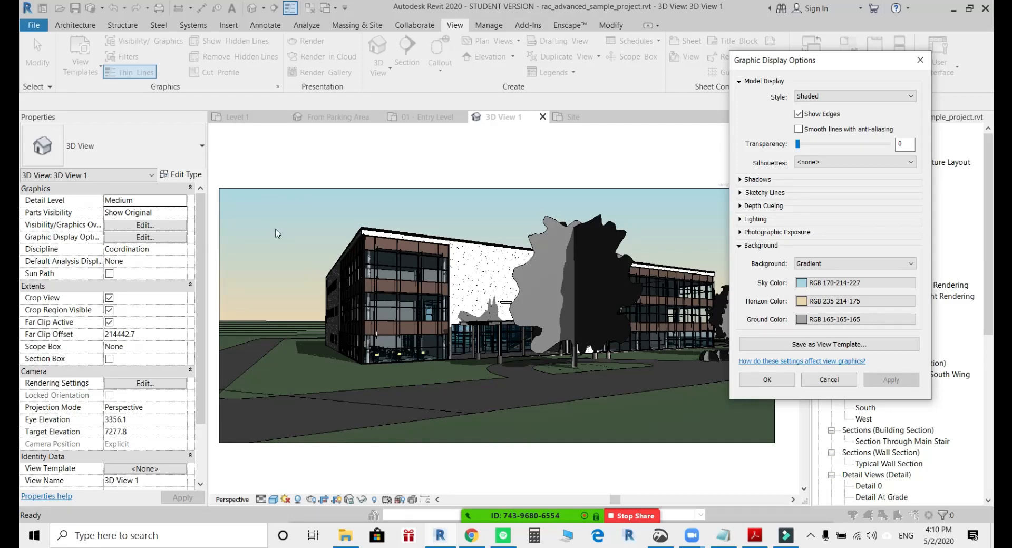
# Try the Image background option and return the background to Gradient.
pyautogui.click(833, 266)
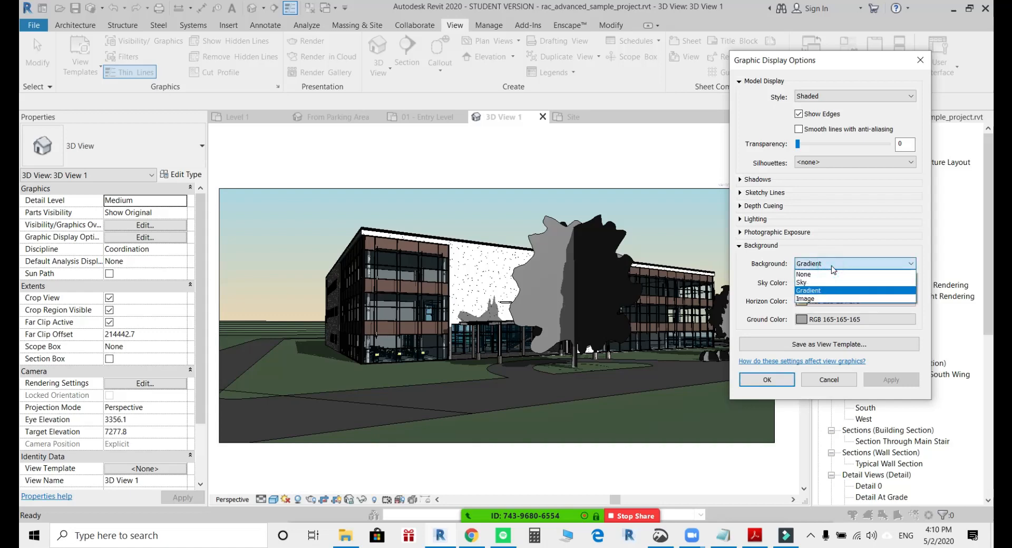
pyautogui.click(819, 299)
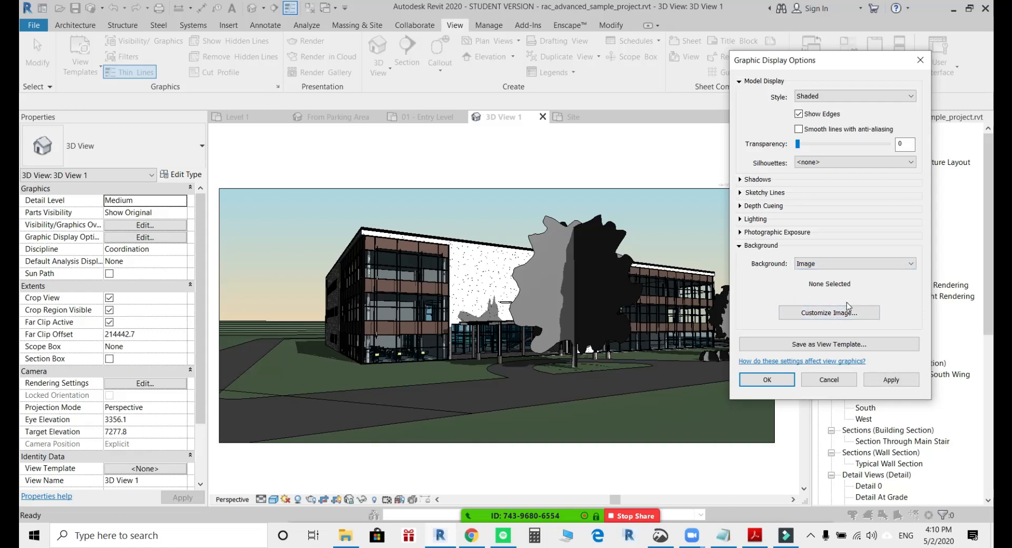
pyautogui.click(851, 269)
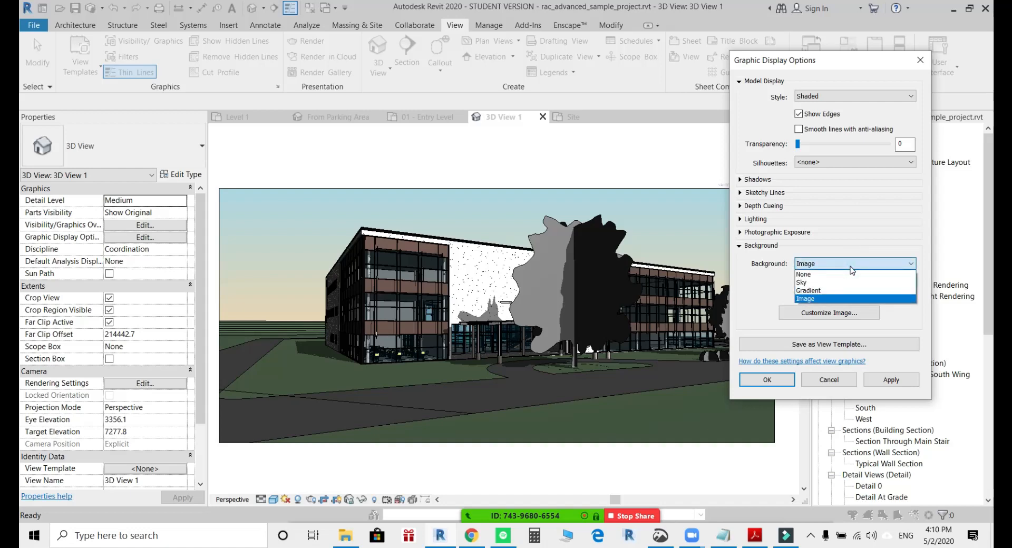
pyautogui.click(839, 291)
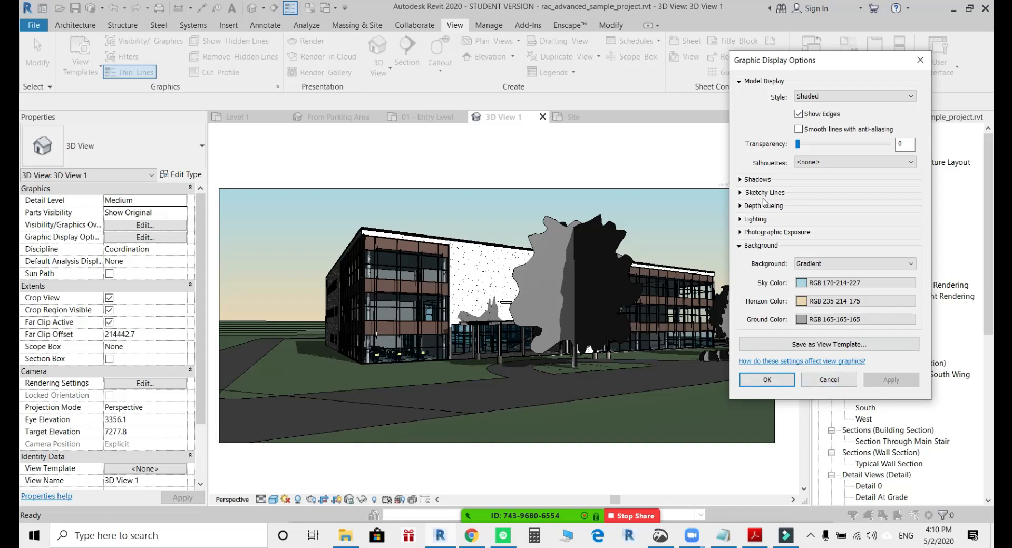
# Turn on ambient shadows in the Graphic Display Options and apply them to the view.
pyautogui.click(739, 246)
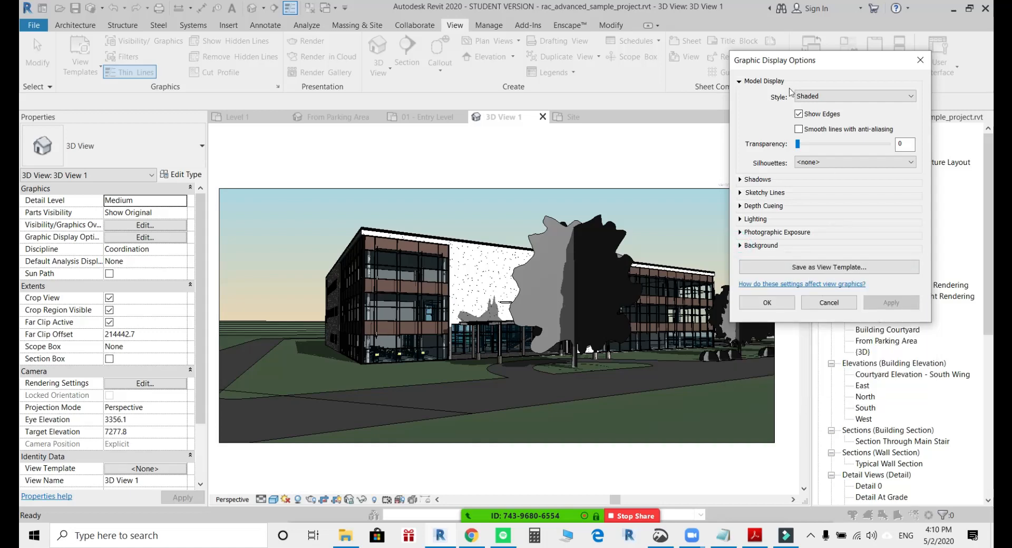
pyautogui.click(739, 180)
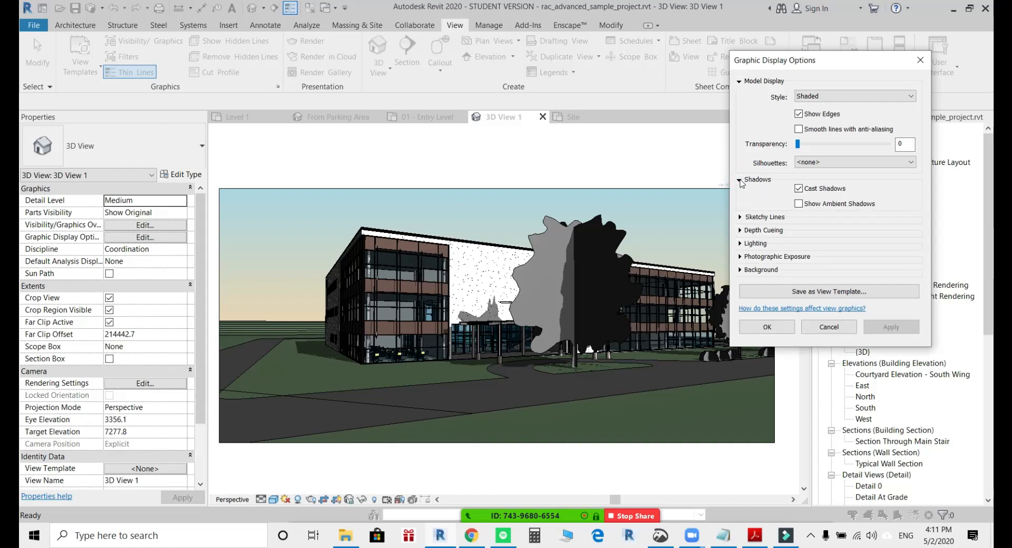
pyautogui.click(799, 204)
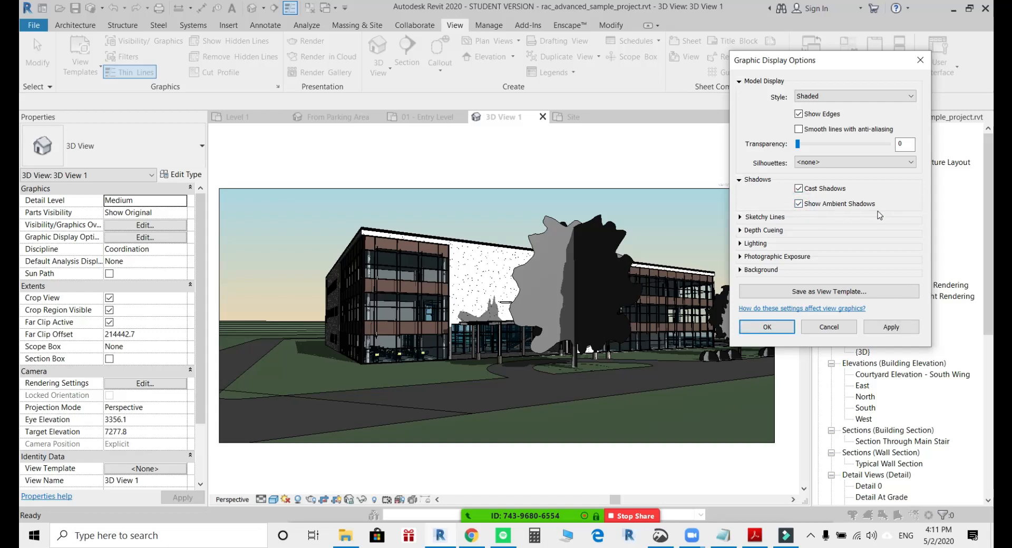
pyautogui.click(901, 330)
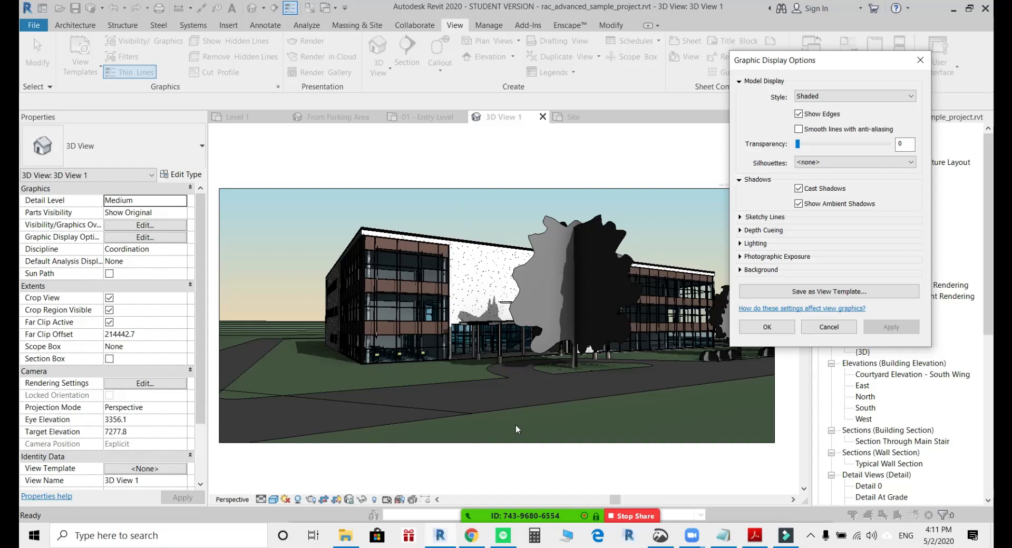
# Set the view lighting's ambient light to 51 and its shadows to 24, applying both changes.
pyautogui.click(739, 243)
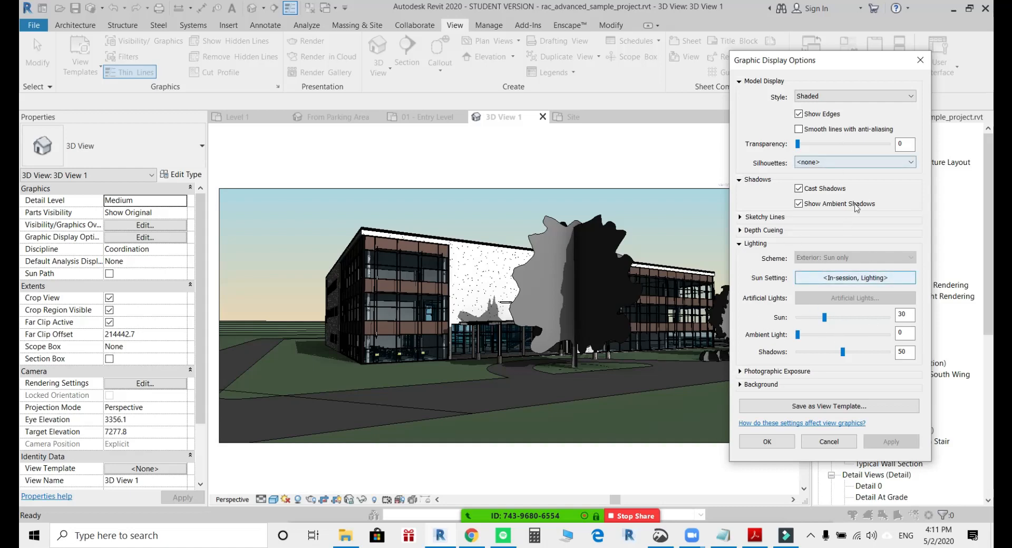
pyautogui.click(797, 335)
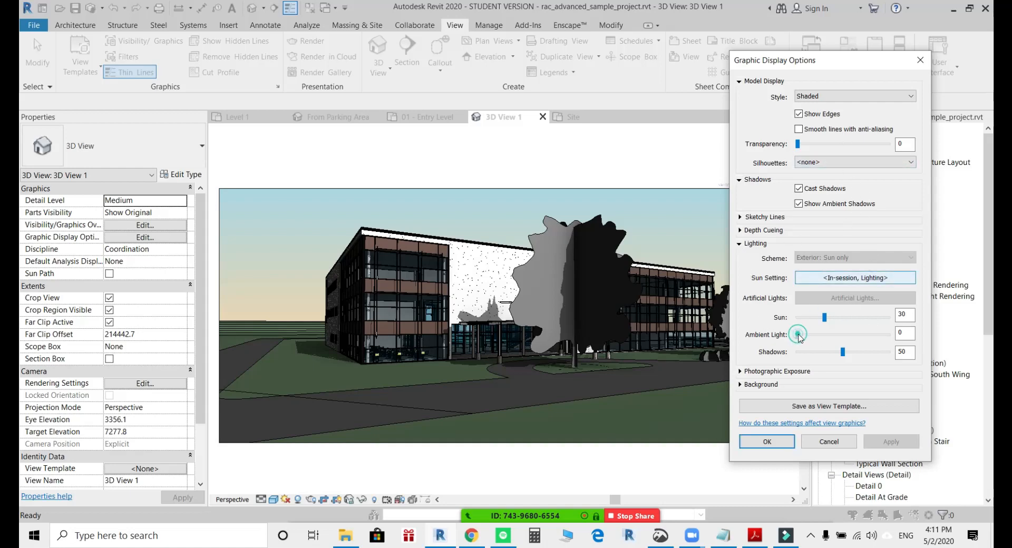
pyautogui.moveTo(798, 336); pyautogui.dragTo(844, 341)
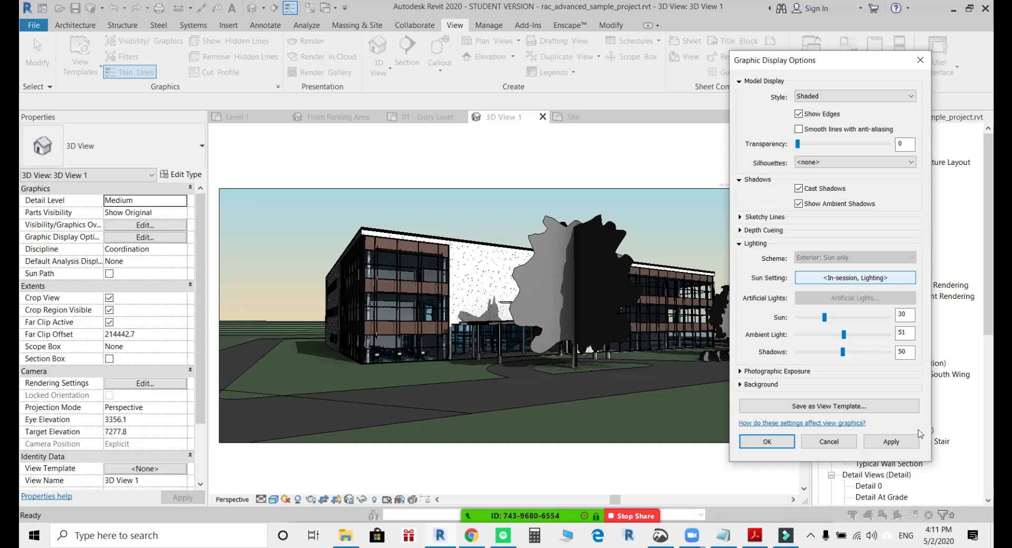
pyautogui.click(907, 444)
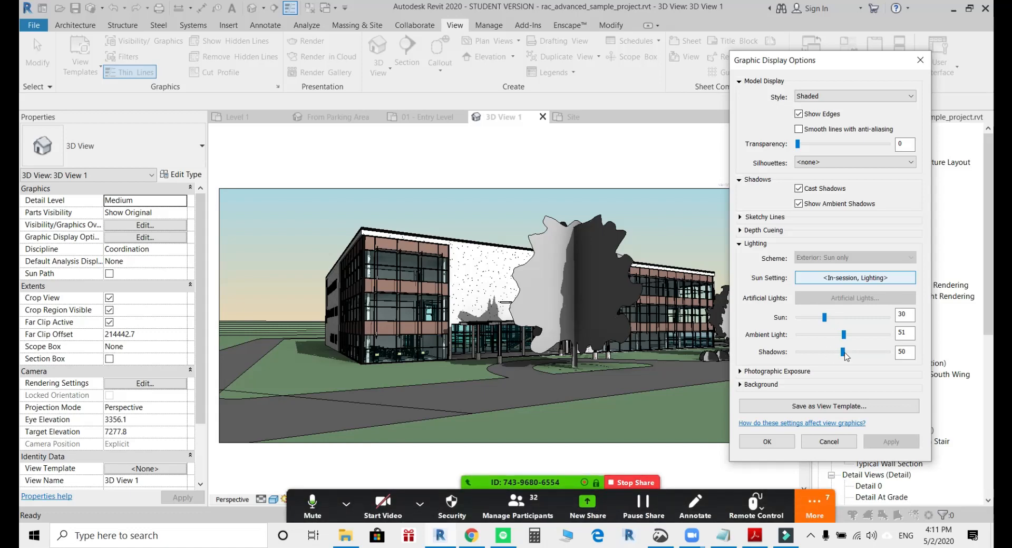
pyautogui.moveTo(844, 353); pyautogui.dragTo(820, 357)
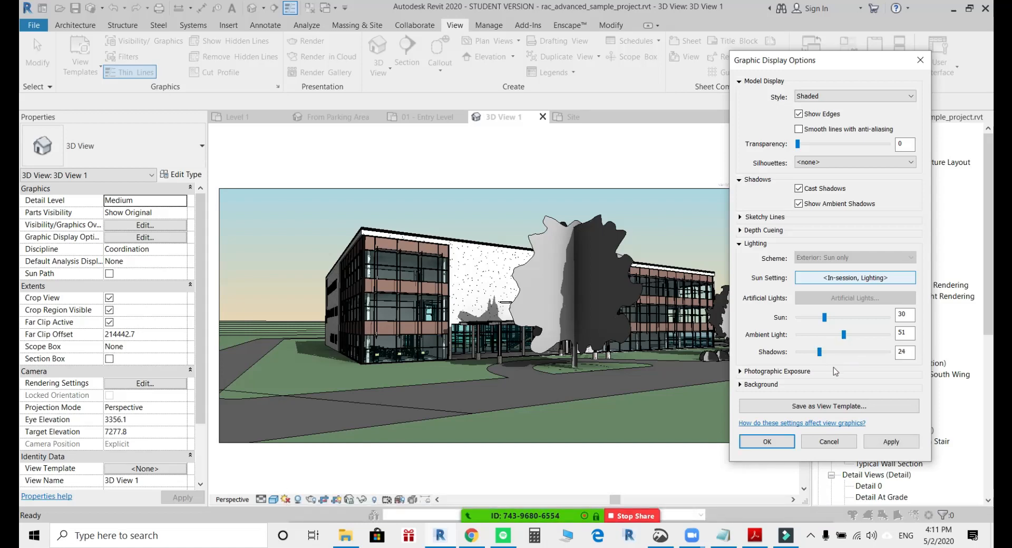
pyautogui.click(891, 442)
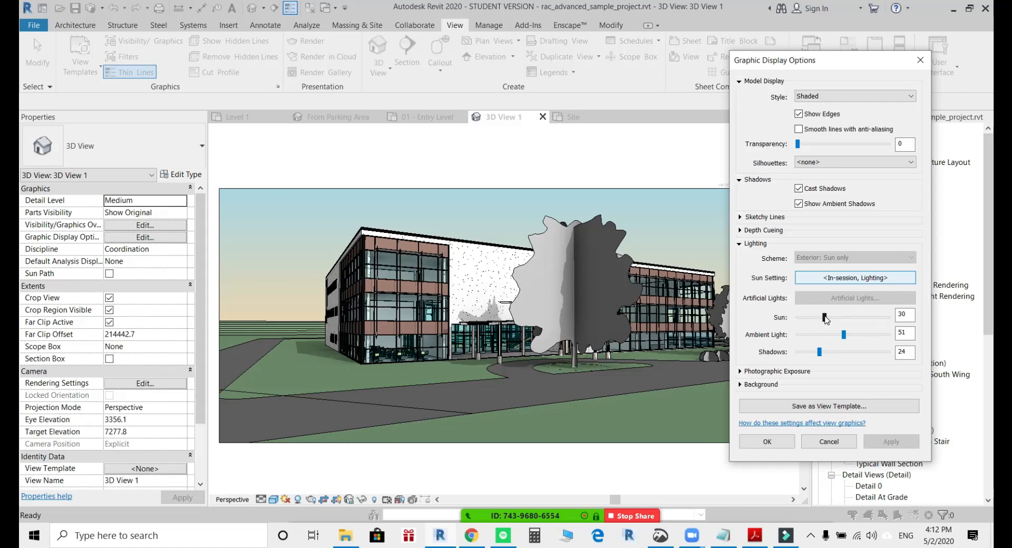
# Try a sun intensity of 87, reduce it to 27, apply it and close the Graphic Display Options.
pyautogui.moveTo(825, 319); pyautogui.dragTo(876, 318)
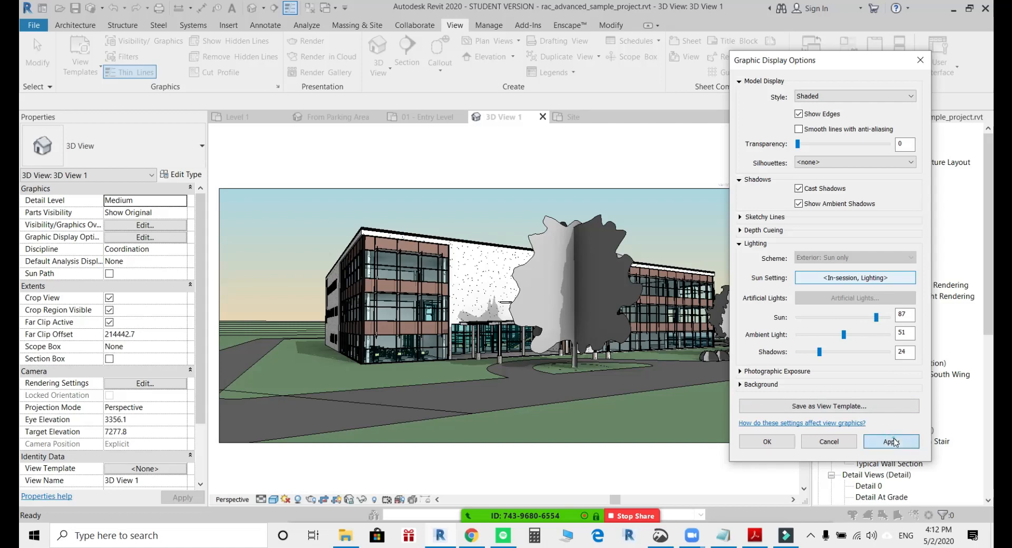
pyautogui.click(892, 442)
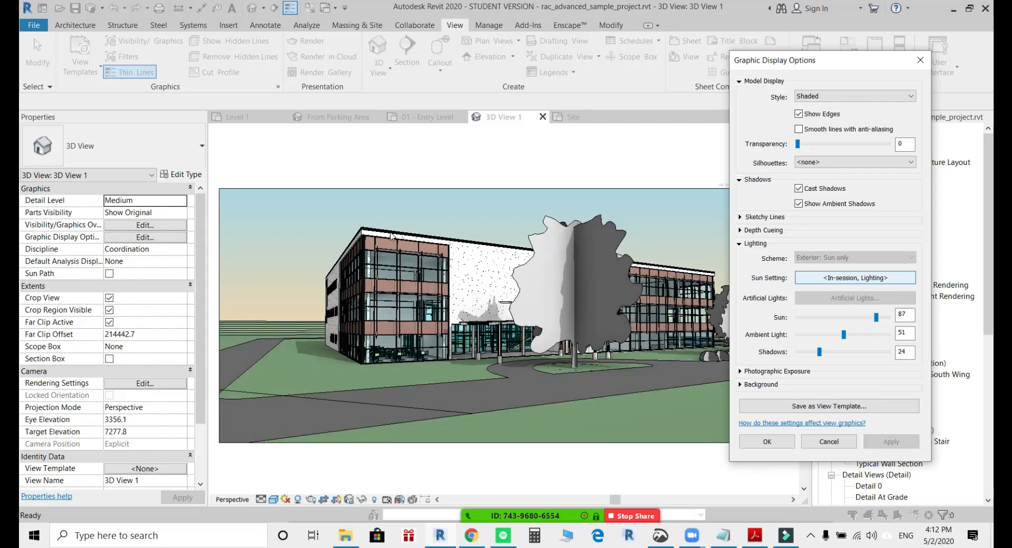
pyautogui.click(833, 317)
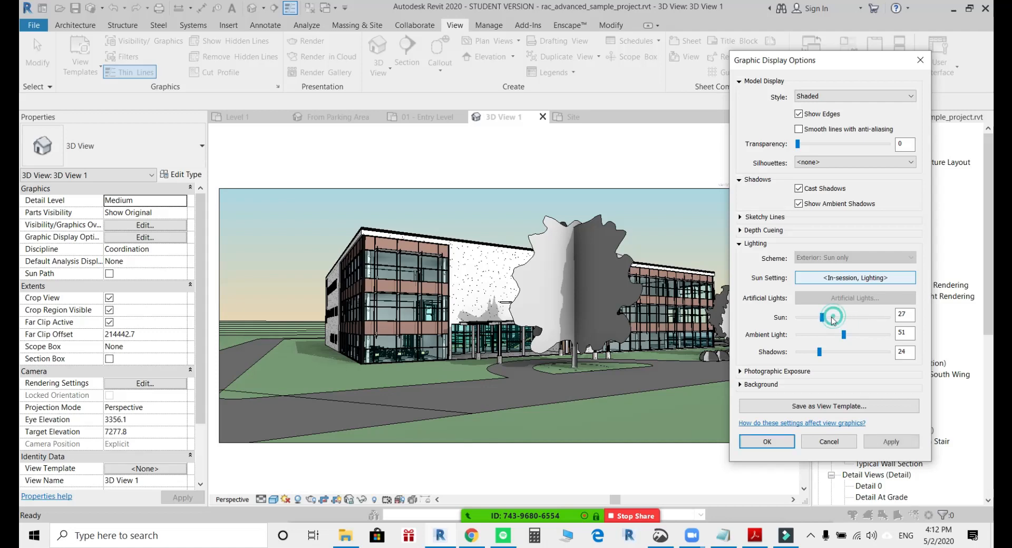
pyautogui.click(888, 442)
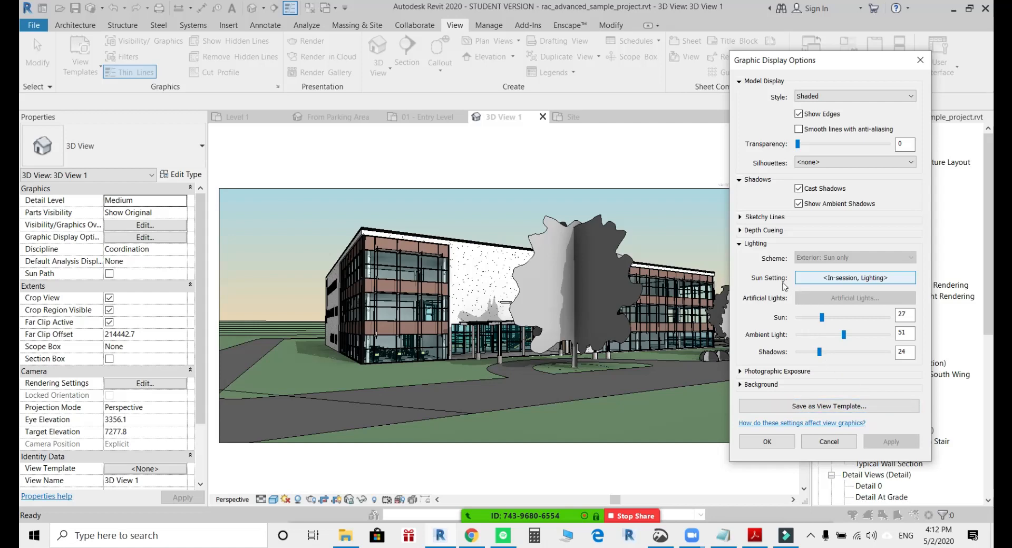
pyautogui.click(740, 243)
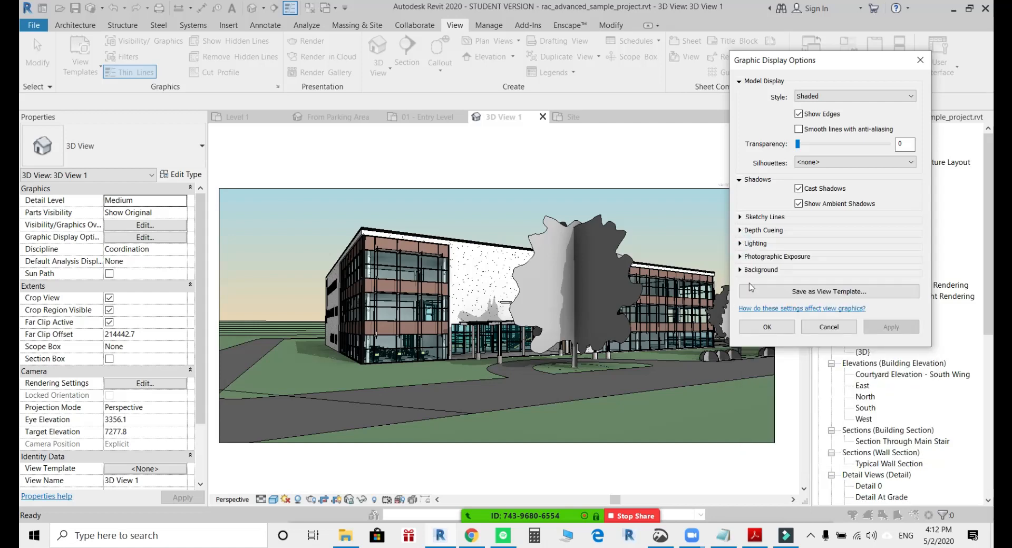
pyautogui.click(920, 60)
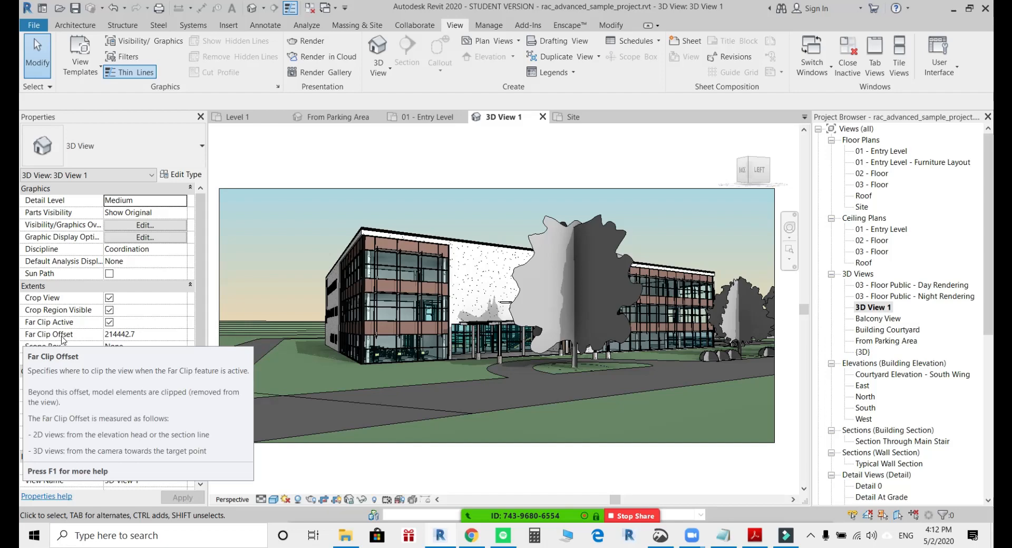
# Set the Far Clip Offset of 3D View 1 to 2100.
pyautogui.click(142, 333)
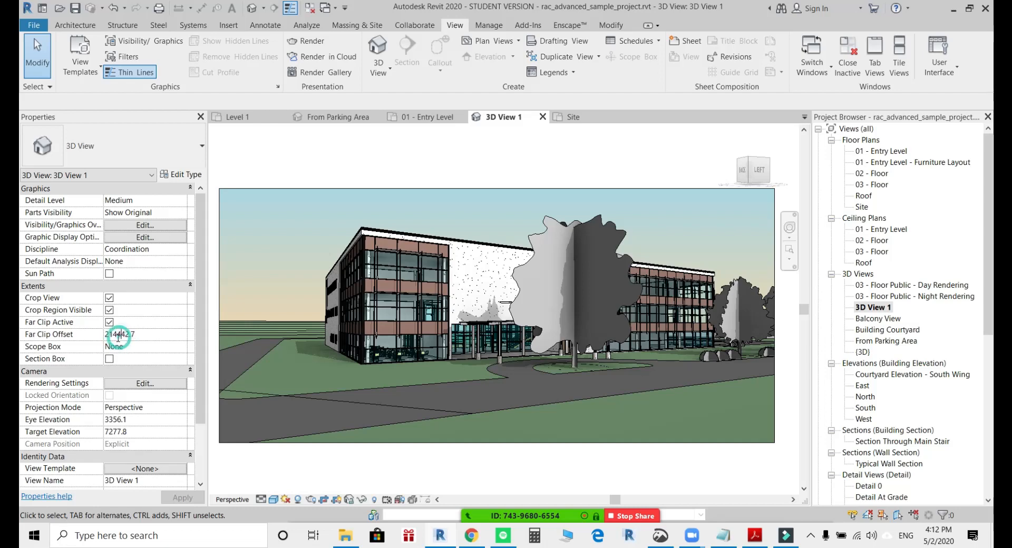
pyautogui.moveTo(111, 334); pyautogui.dragTo(185, 349)
pyautogui.press('Delete')
pyautogui.write('00')
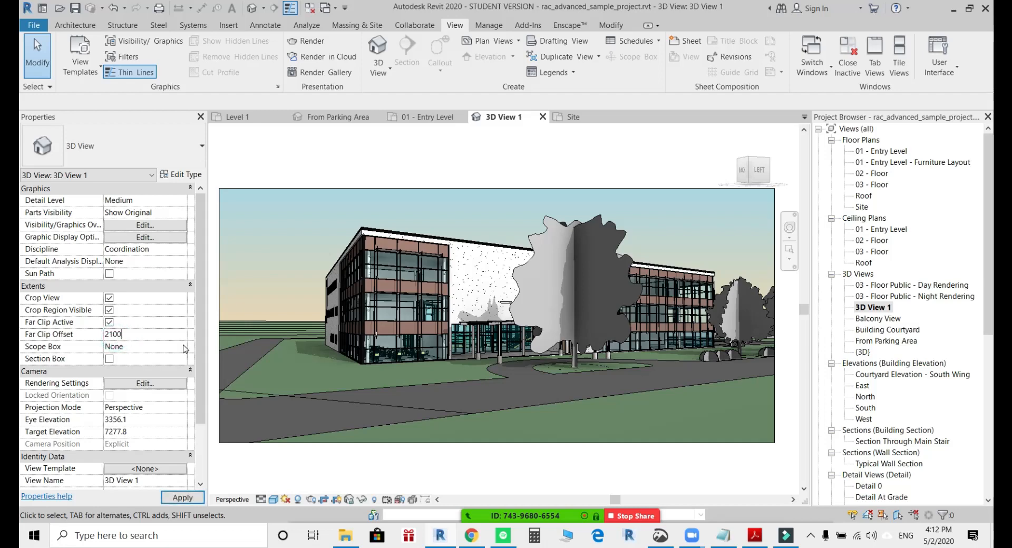
pyautogui.press('Return')
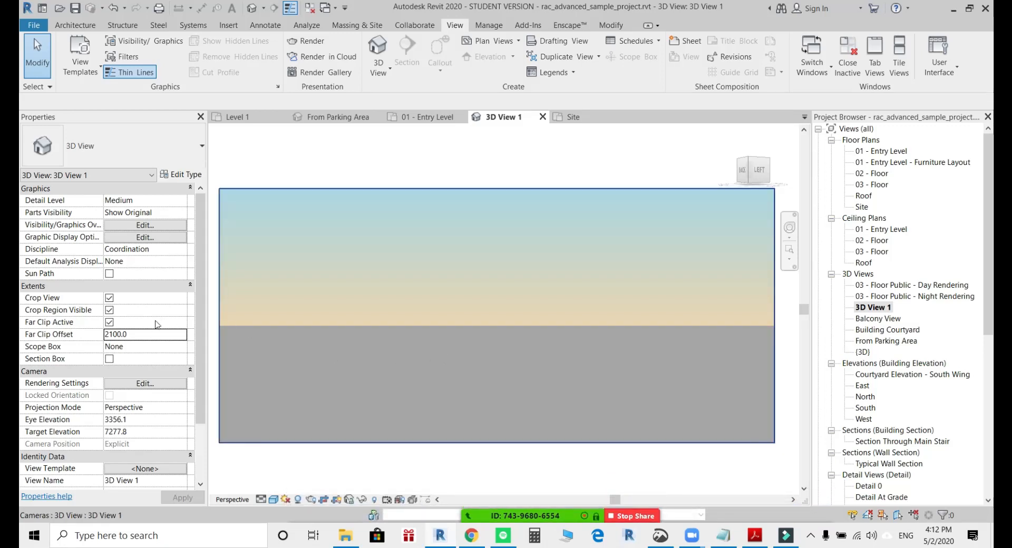
# Increase the Far Clip Offset of 3D View 1 to 20000.
pyautogui.click(112, 335)
pyautogui.moveTo(108, 335); pyautogui.dragTo(111, 335)
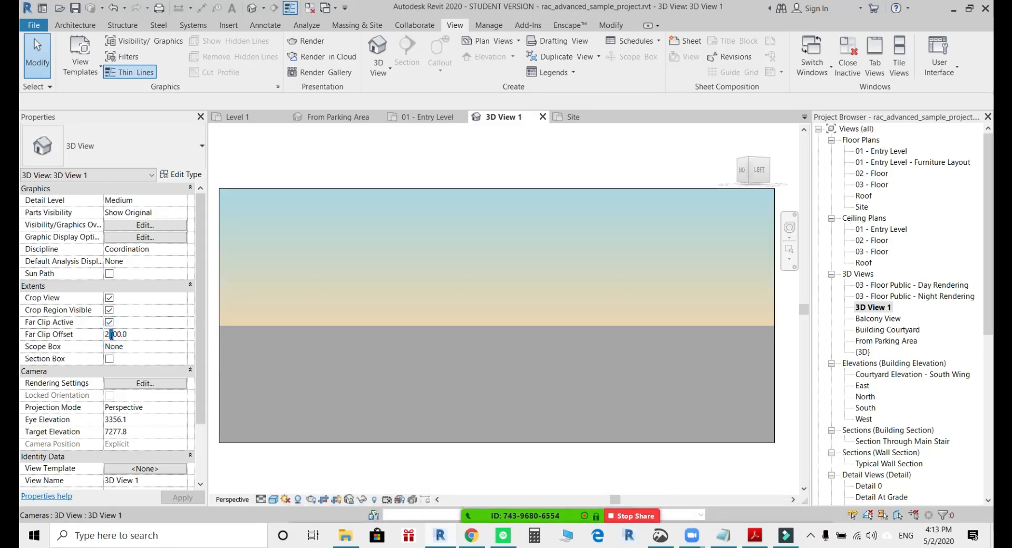
pyautogui.write('00')
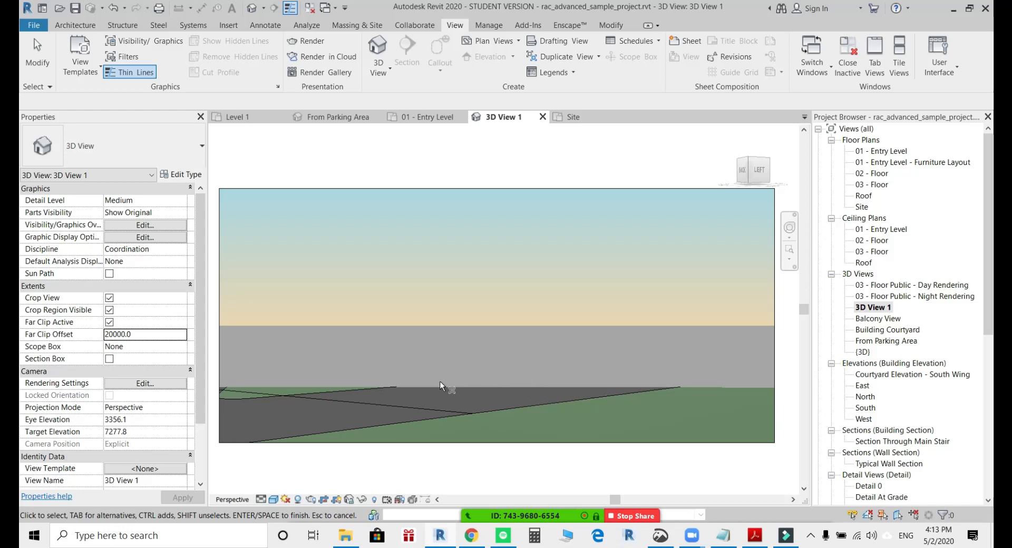
pyautogui.doubleClick(126, 334)
pyautogui.click(123, 333)
pyautogui.press('Escape')
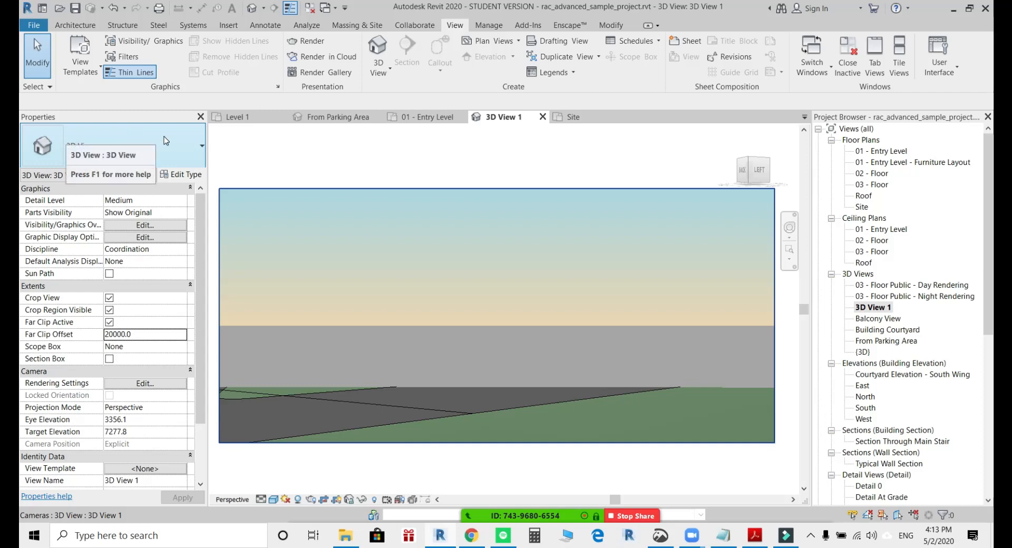
pyautogui.click(409, 155)
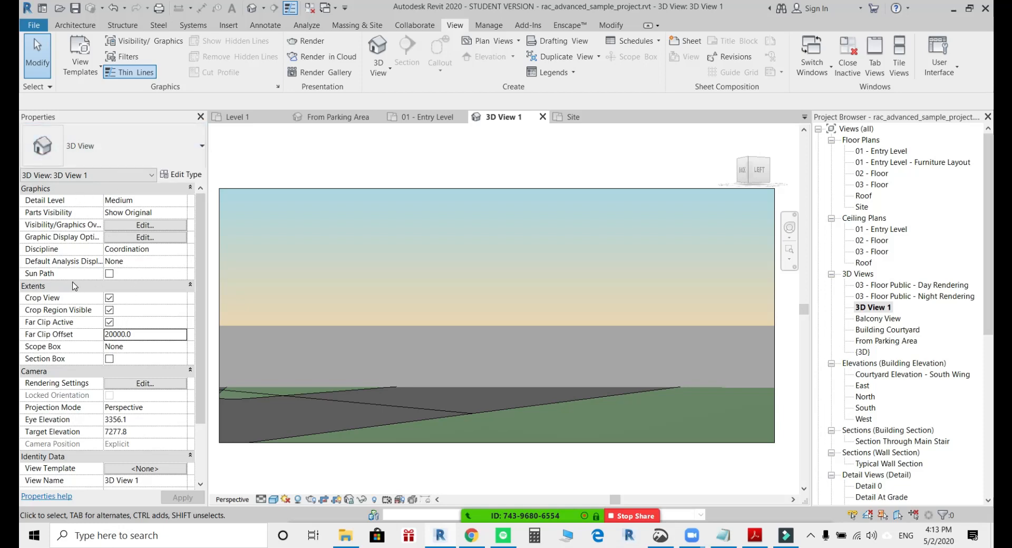
# Raise the camera view's Far Clip Offset to 30000.
pyautogui.click(145, 338)
pyautogui.click(113, 336)
pyautogui.moveTo(113, 335); pyautogui.dragTo(107, 335)
pyautogui.write('30')
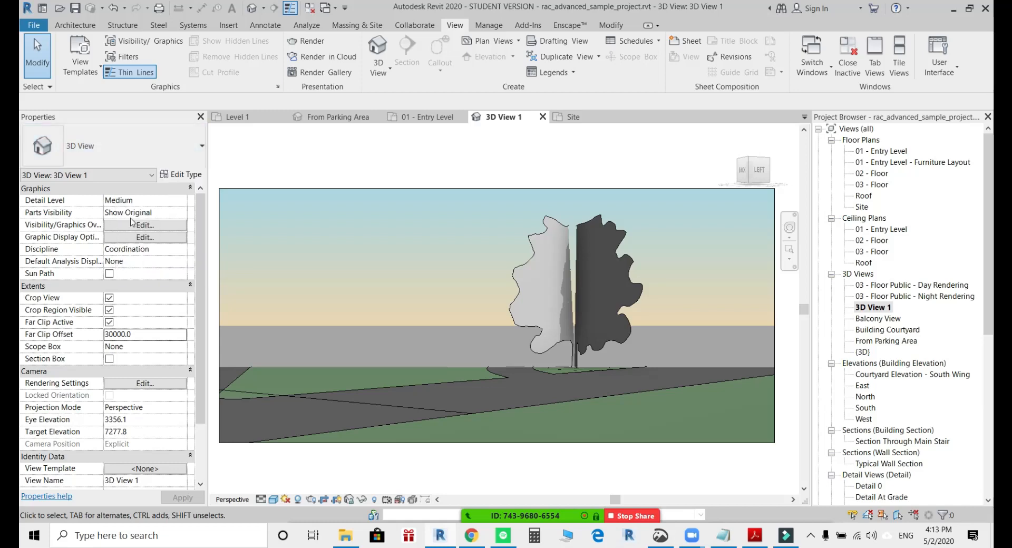
# Change the Far Clip Offset to 40000 and apply it to the camera view.
pyautogui.click(112, 333)
pyautogui.press('BackSpace')
pyautogui.press('BackSpace')
pyautogui.write('40')
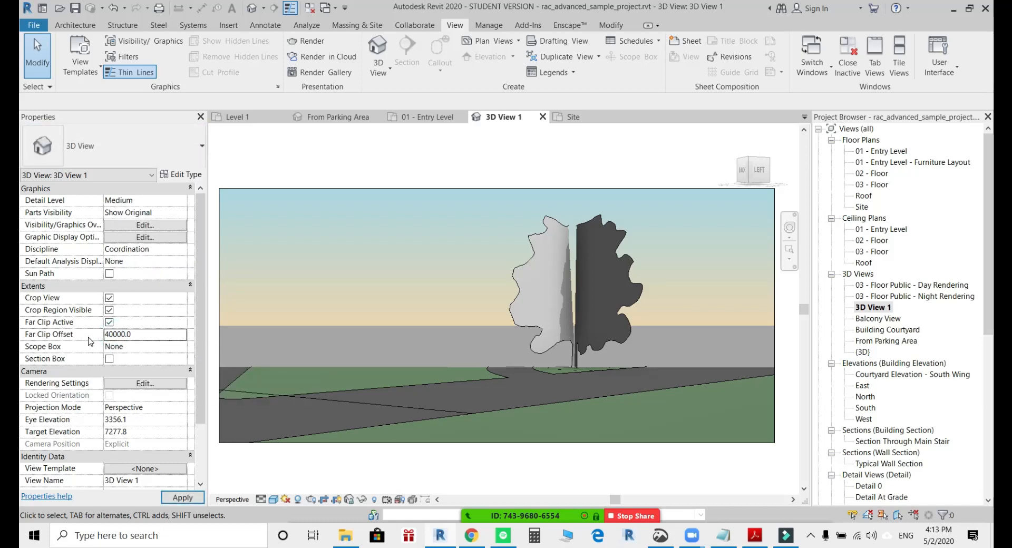
pyautogui.click(425, 164)
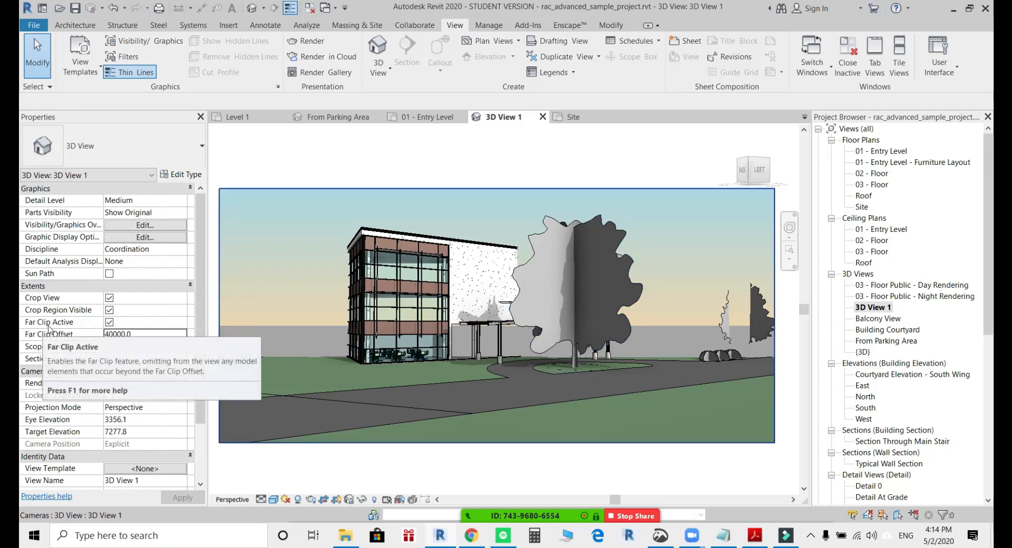
# Deactivate far clipping for 3D View 1.
pyautogui.click(109, 323)
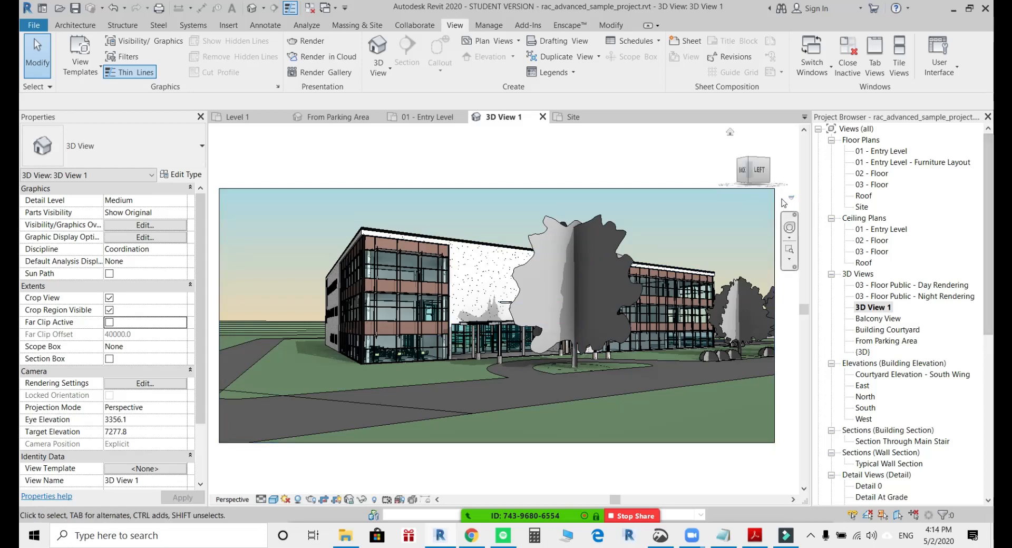
pyautogui.moveTo(572, 177); pyautogui.dragTo(566, 174, button='middle')
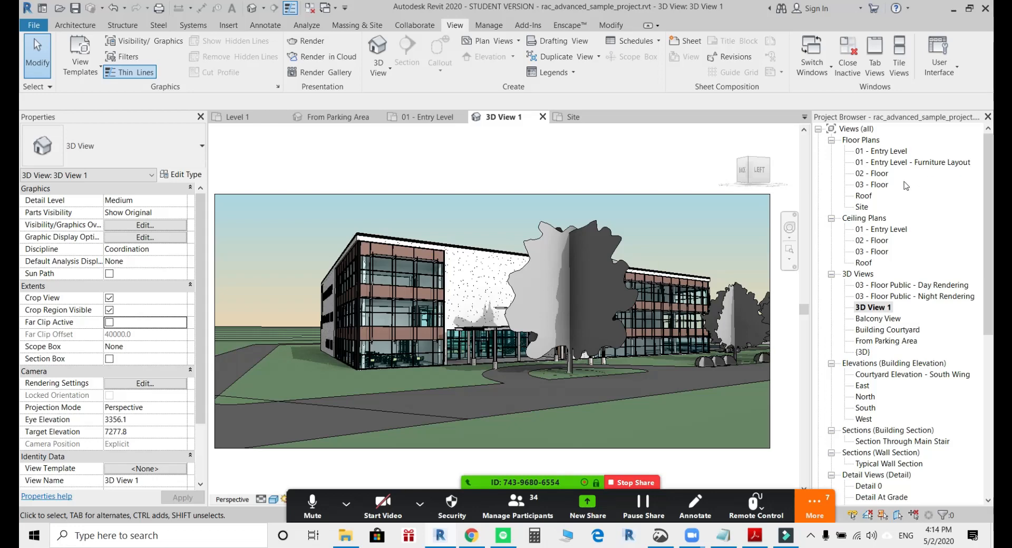
pyautogui.click(882, 152)
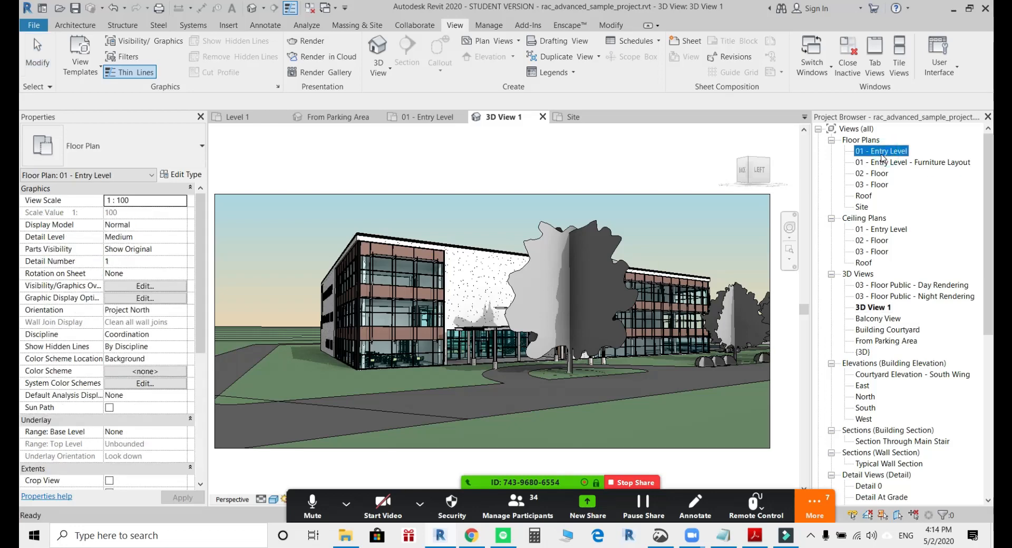
pyautogui.click(677, 163)
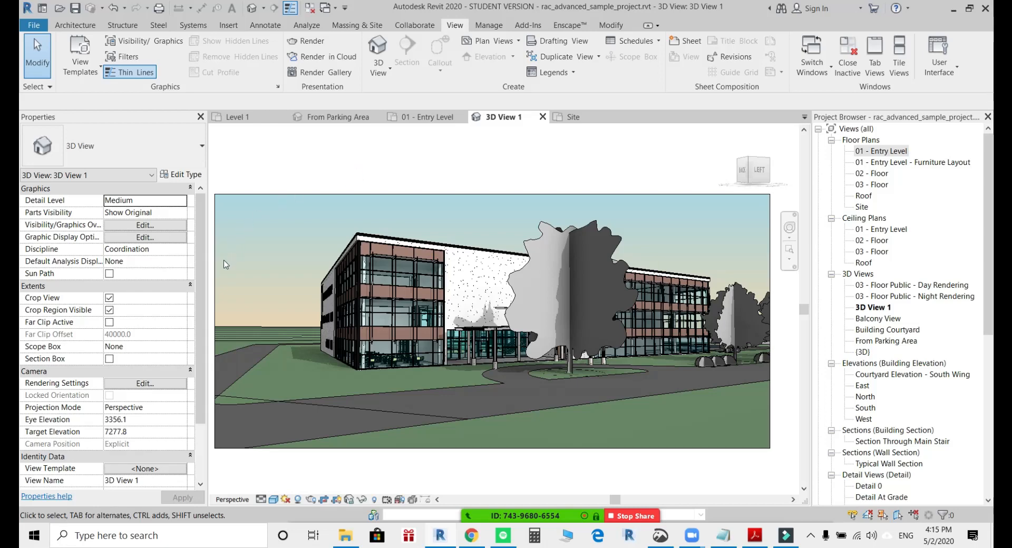
# Narrow the camera view's crop region by moving its left edge inward toward the building, and deselect it.
pyautogui.click(215, 322)
pyautogui.moveTo(217, 322); pyautogui.dragTo(332, 314)
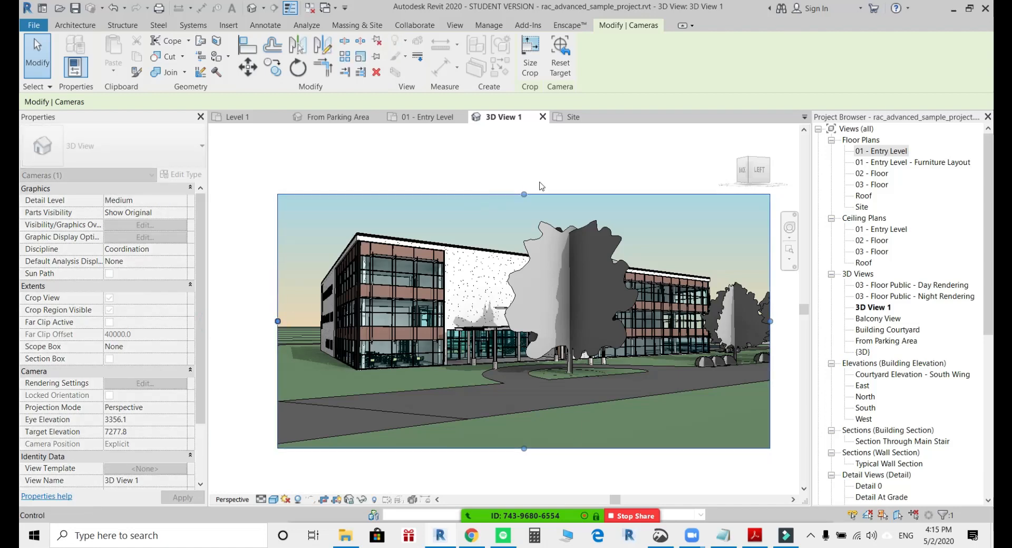
pyautogui.click(559, 163)
pyautogui.moveTo(564, 172); pyautogui.dragTo(511, 182, button='middle')
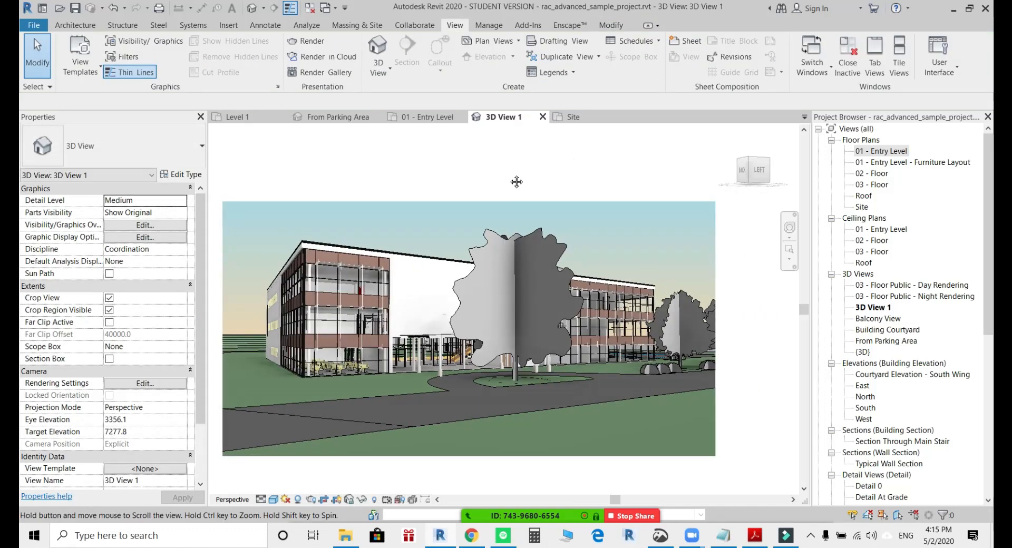
# Reactivate far clipping for 3D View 1 and select its Far Clip Offset value.
pyautogui.click(109, 321)
pyautogui.click(116, 334)
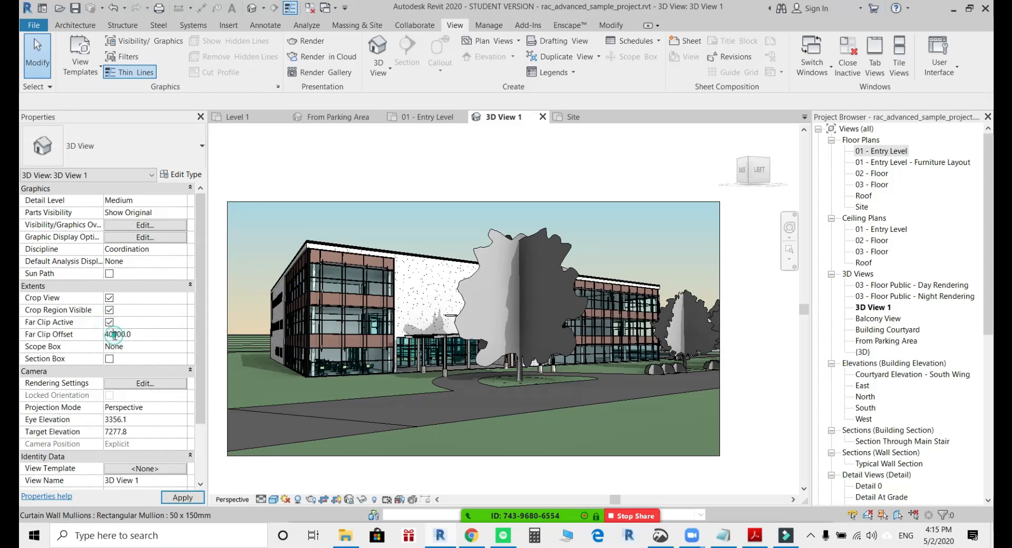
pyautogui.moveTo(112, 334); pyautogui.dragTo(104, 335)
# Open the 01 - Entry Level floor plan and show the camera of 3D View 1 in it.
pyautogui.doubleClick(877, 152)
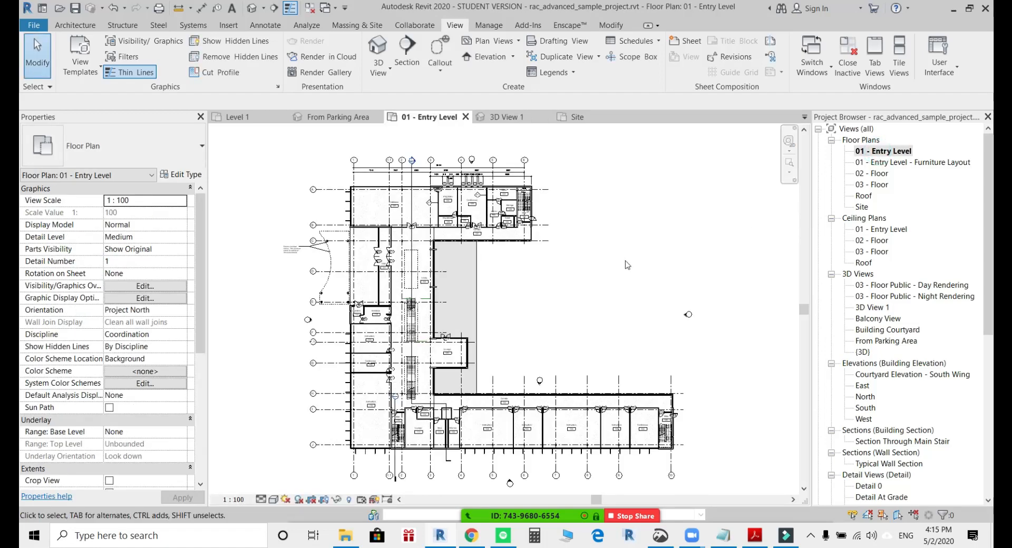
pyautogui.click(872, 307)
pyautogui.rightClick(872, 307)
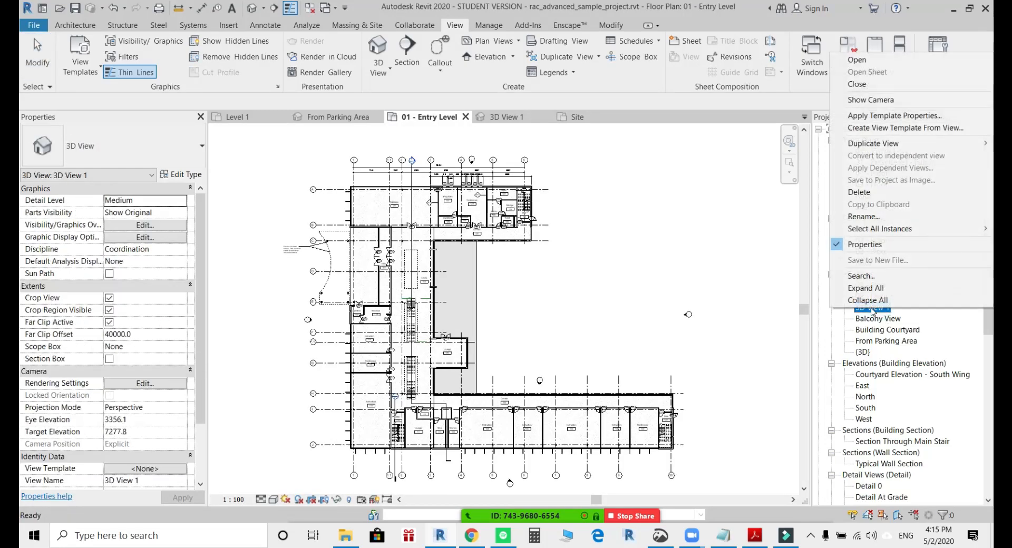
pyautogui.click(870, 100)
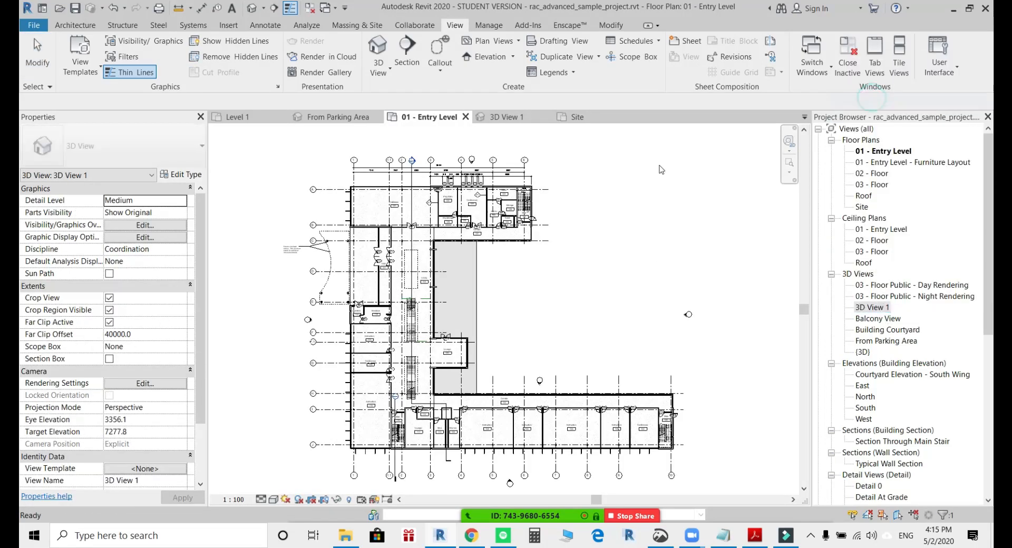
# Extend the camera's far clip plane in plan past the building's entrance wing, to an offset of about 71343.
pyautogui.moveTo(502, 284); pyautogui.dragTo(570, 303, button='middle')
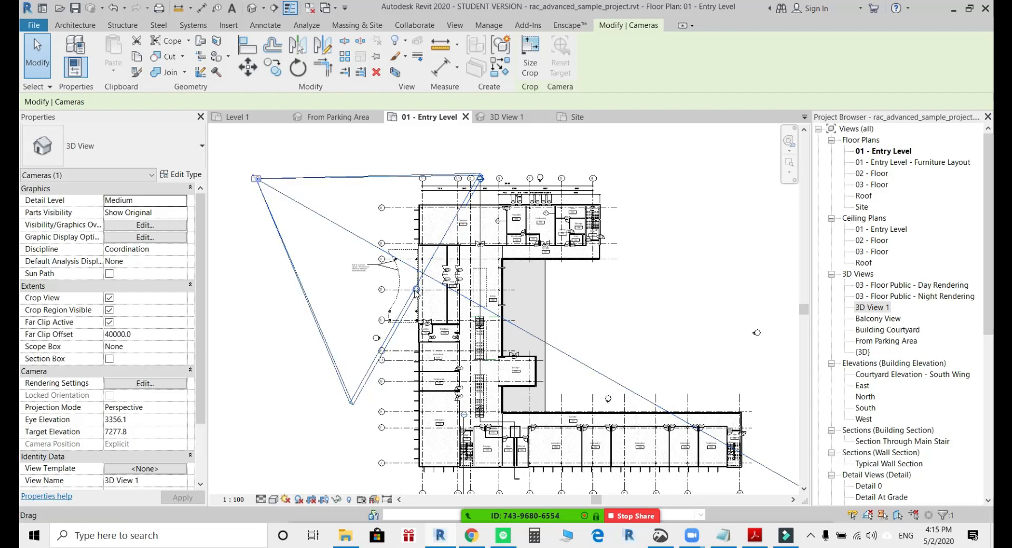
pyautogui.moveTo(416, 292); pyautogui.dragTo(539, 380)
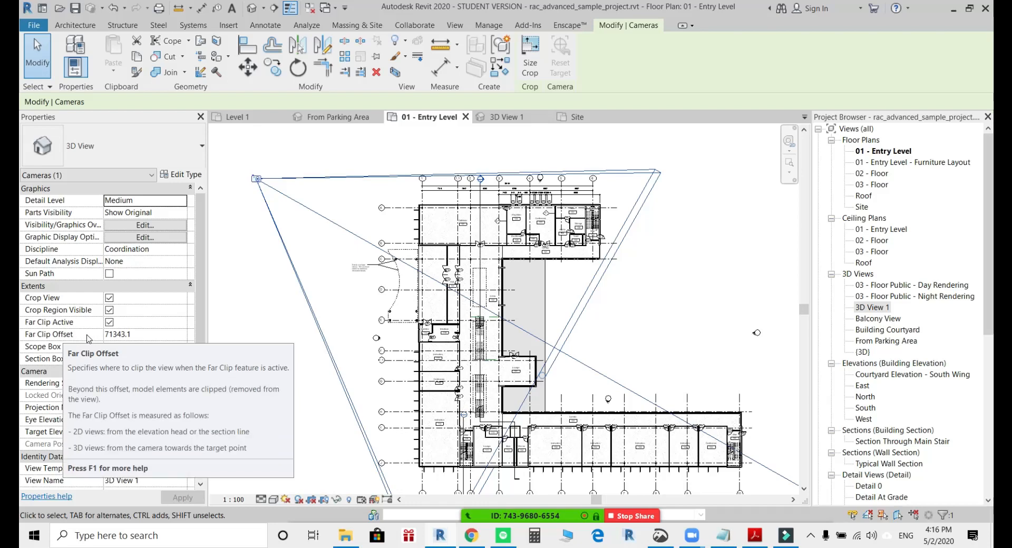
pyautogui.scroll(-2, 536, 332)
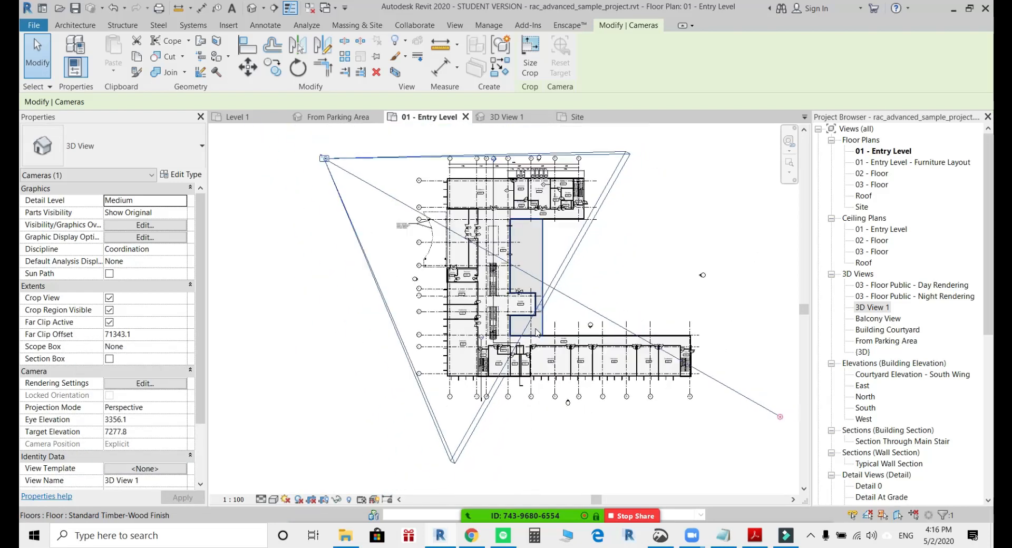
pyautogui.scroll(-1, 536, 332)
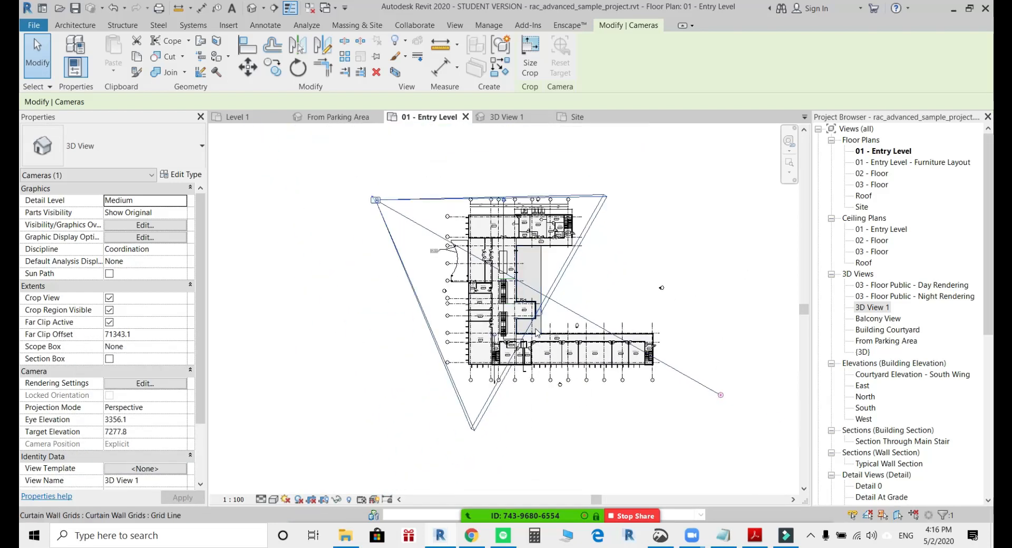
# Deactivate far clipping for the selected camera and reopen 3D View 1.
pyautogui.click(110, 323)
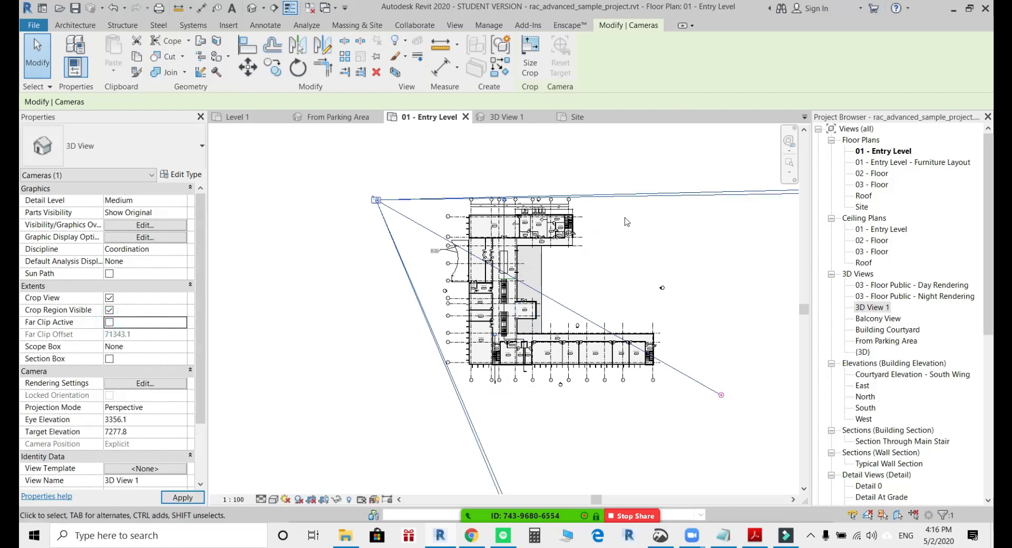
pyautogui.scroll(-1, 579, 261)
pyautogui.scroll(-4, 519, 232)
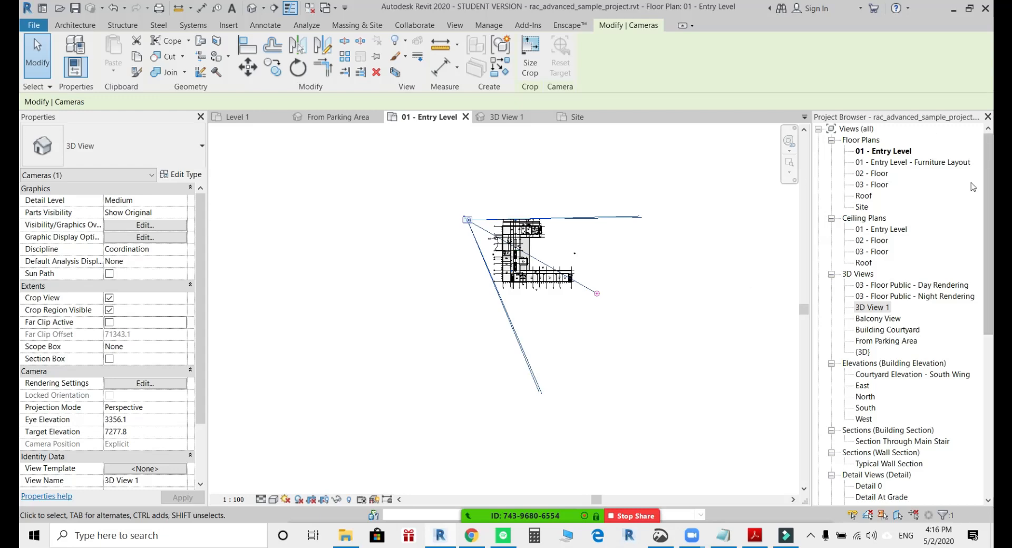
pyautogui.doubleClick(872, 307)
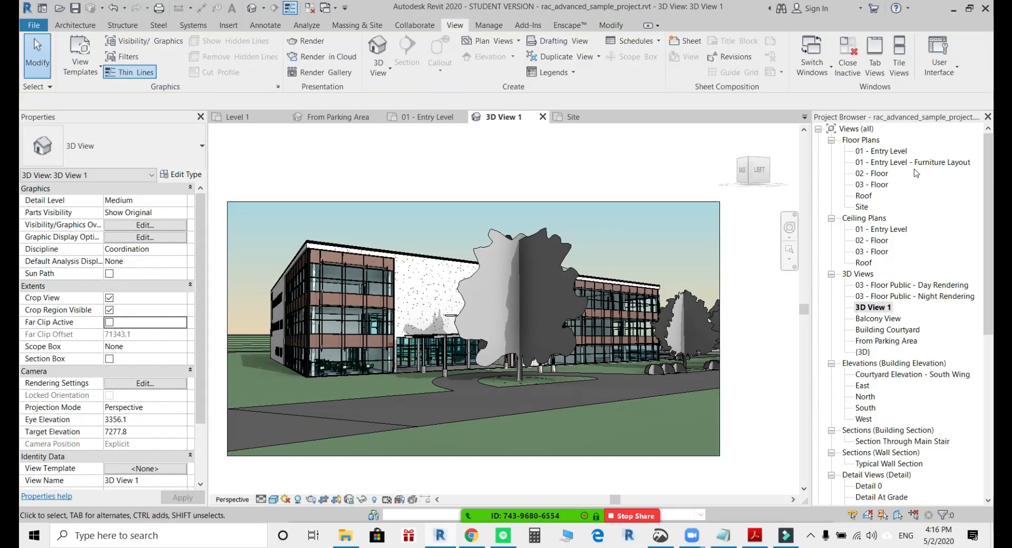
# View the 01 - Entry Level - Furniture Layout plan and return to 3D View 1.
pyautogui.doubleClick(886, 163)
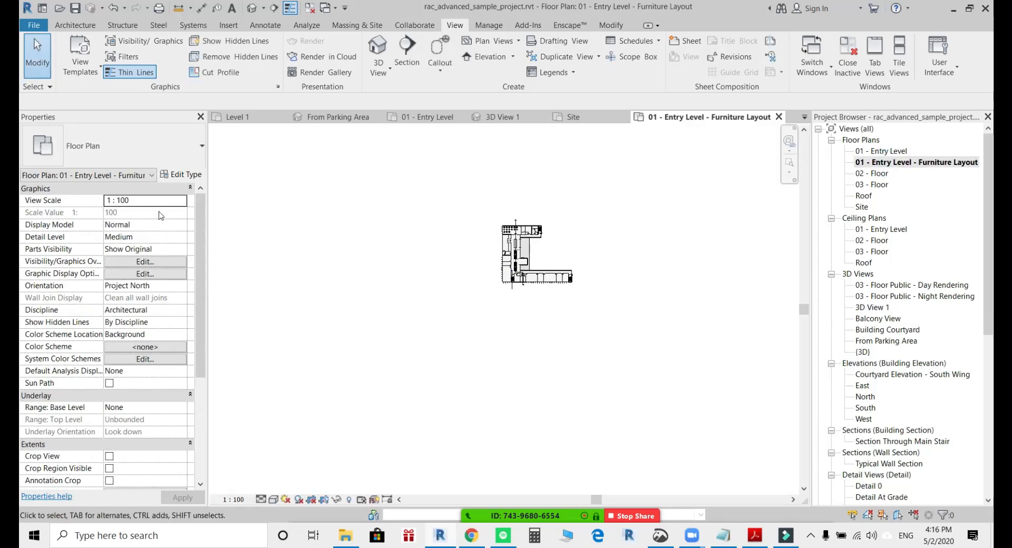
pyautogui.click(875, 230)
pyautogui.click(879, 285)
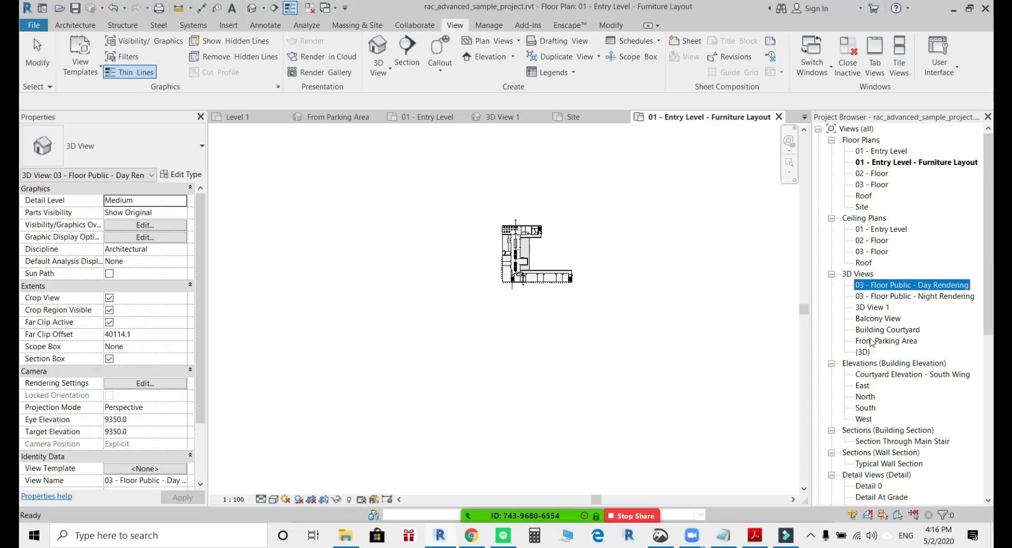
pyautogui.click(870, 310)
pyautogui.doubleClick(870, 309)
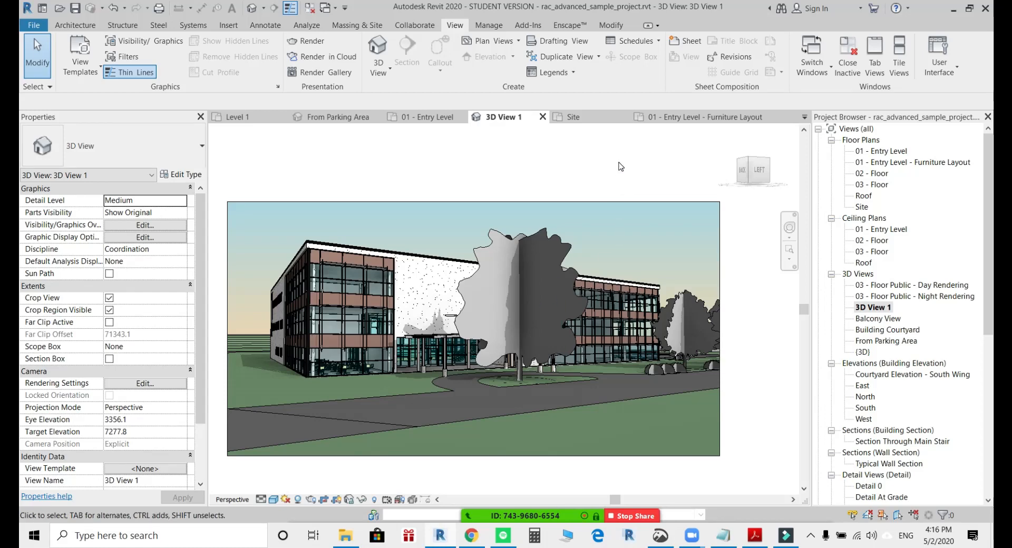
# Mute all participants in the Zoom meeting, letting them unmute themselves, and close the participants list and video thumbnails.
pyautogui.moveTo(523, 506)
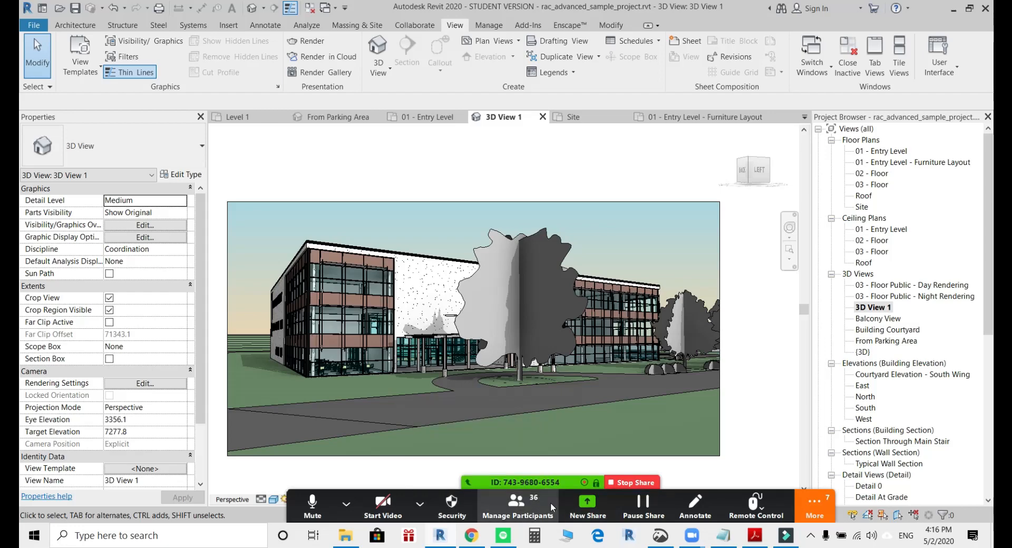
pyautogui.click(526, 507)
pyautogui.click(477, 354)
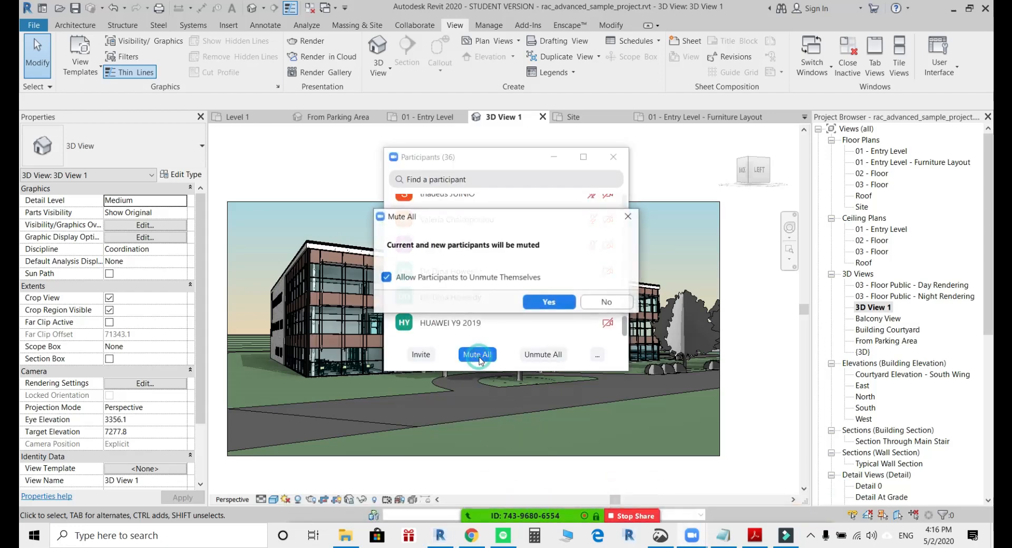
pyautogui.click(557, 305)
pyautogui.click(551, 157)
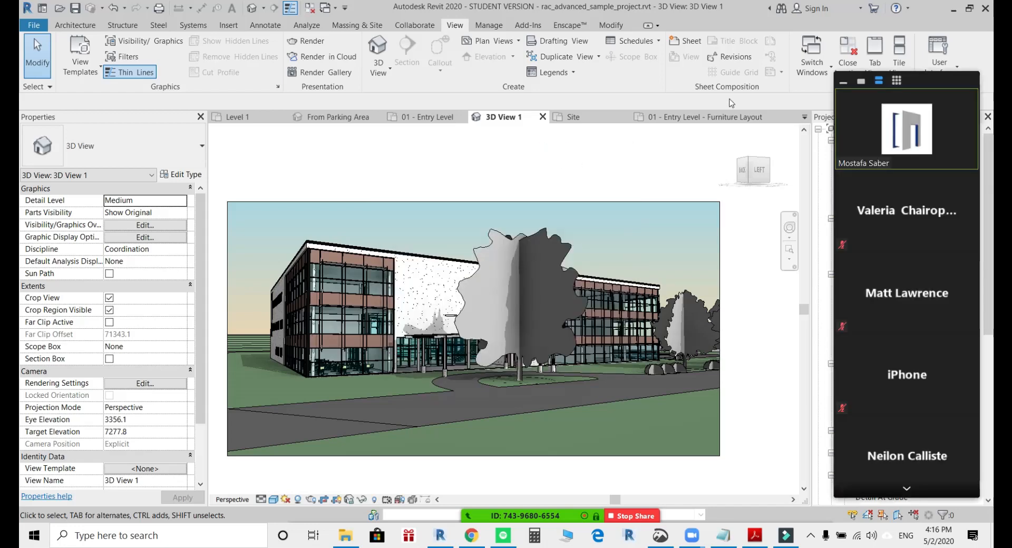
pyautogui.click(856, 82)
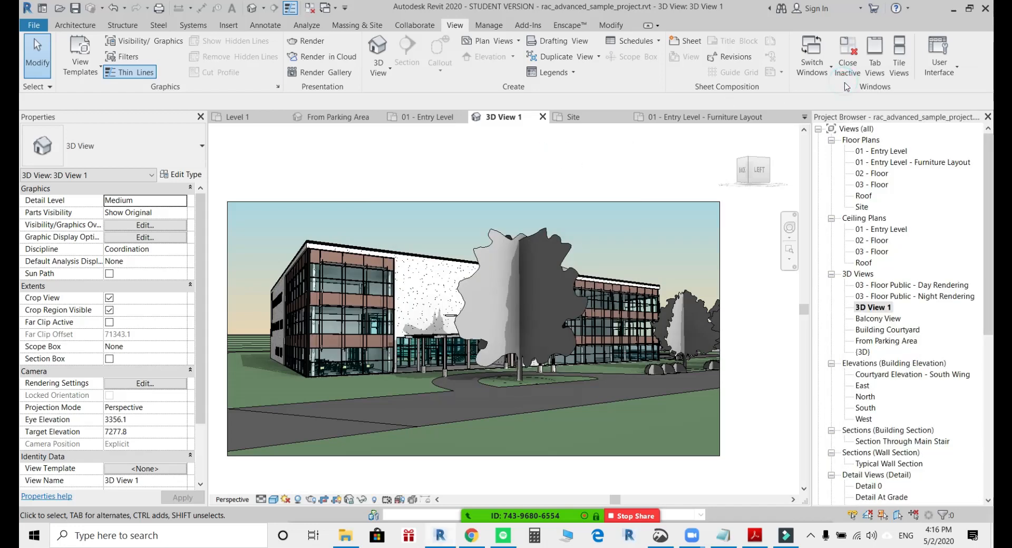
pyautogui.click(629, 165)
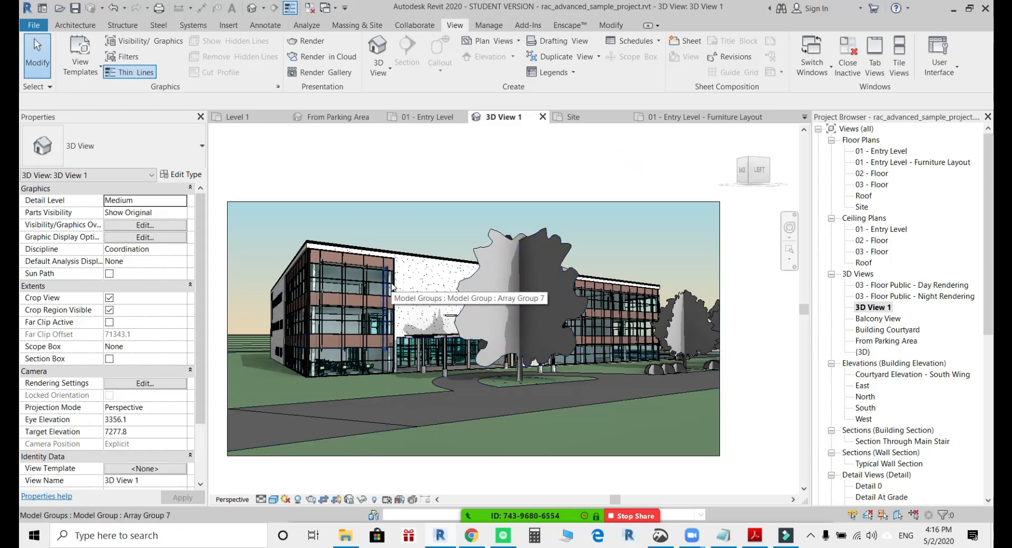
# Open the 01 - Entry Level - Furniture Layout floor plan and fit the whole building in view.
pyautogui.doubleClick(905, 162)
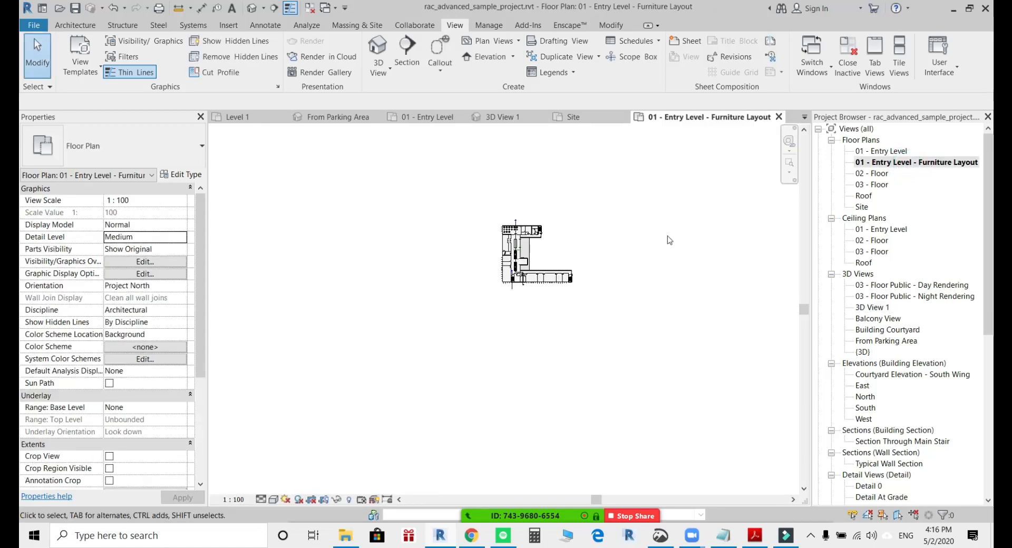
pyautogui.middleClick(563, 247)
pyautogui.middleClick(563, 246)
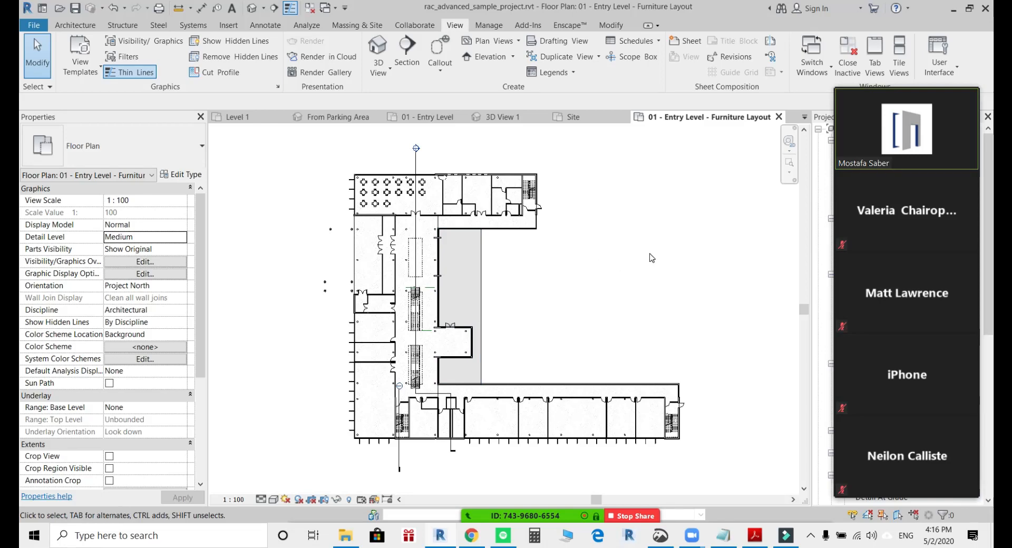
# Hide the Zoom thumbnail video and move its floating bar up, away from the Project Browser.
pyautogui.moveTo(882, 190)
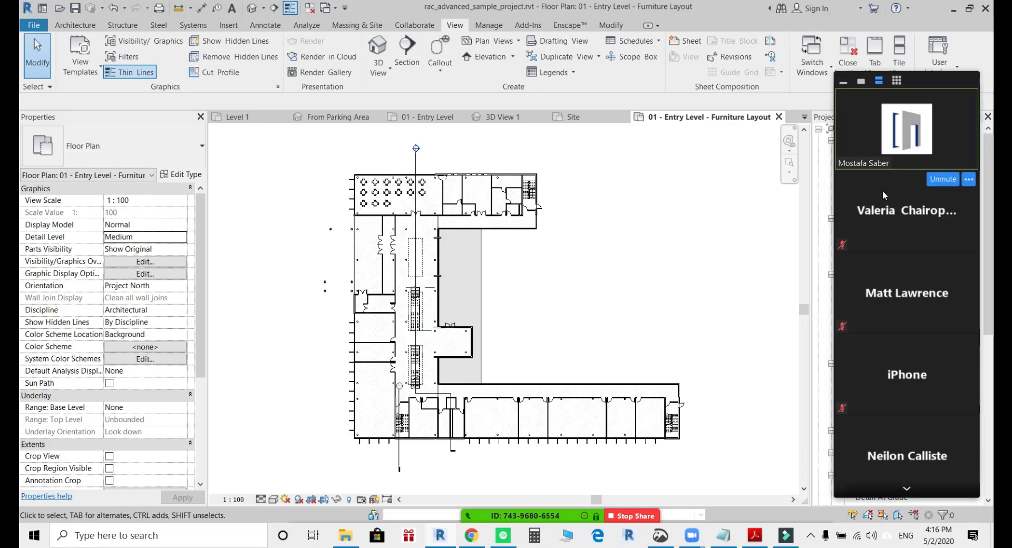
pyautogui.click(843, 85)
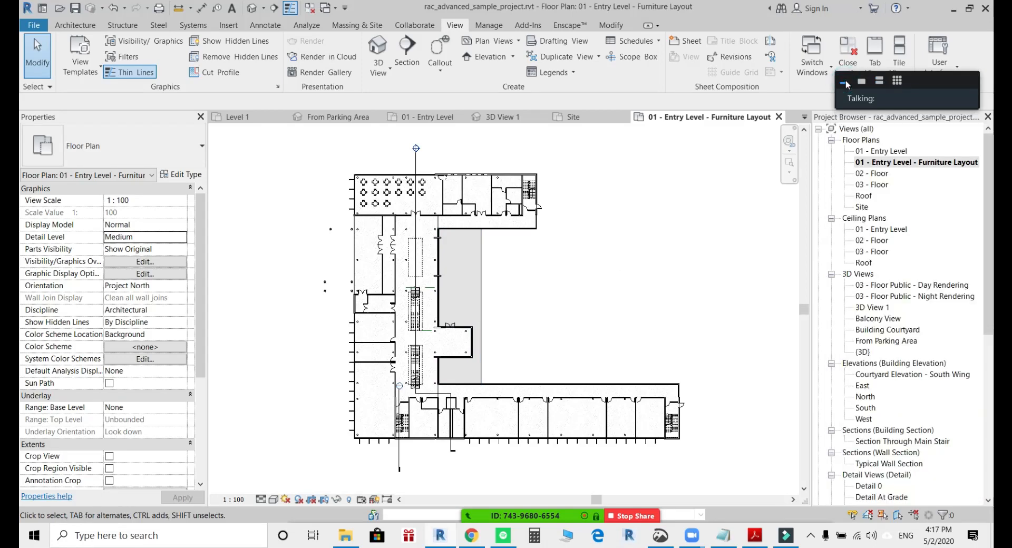
pyautogui.moveTo(926, 78); pyautogui.dragTo(902, 5)
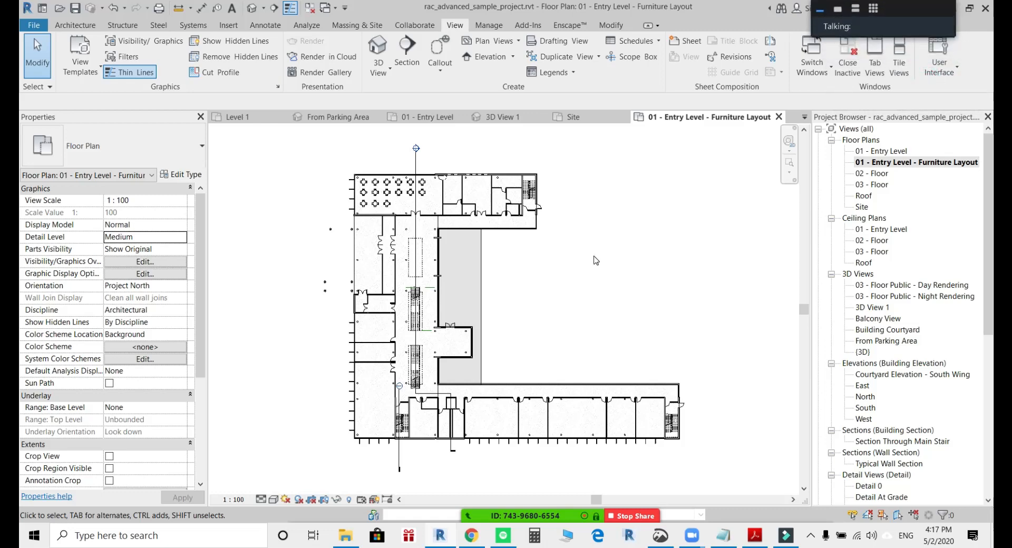
# Examine the furniture layout plan, from the dining tables and rooms in the upper wing to the lower wing.
pyautogui.moveTo(584, 284); pyautogui.dragTo(574, 283, button='middle')
pyautogui.scroll(3, 461, 295)
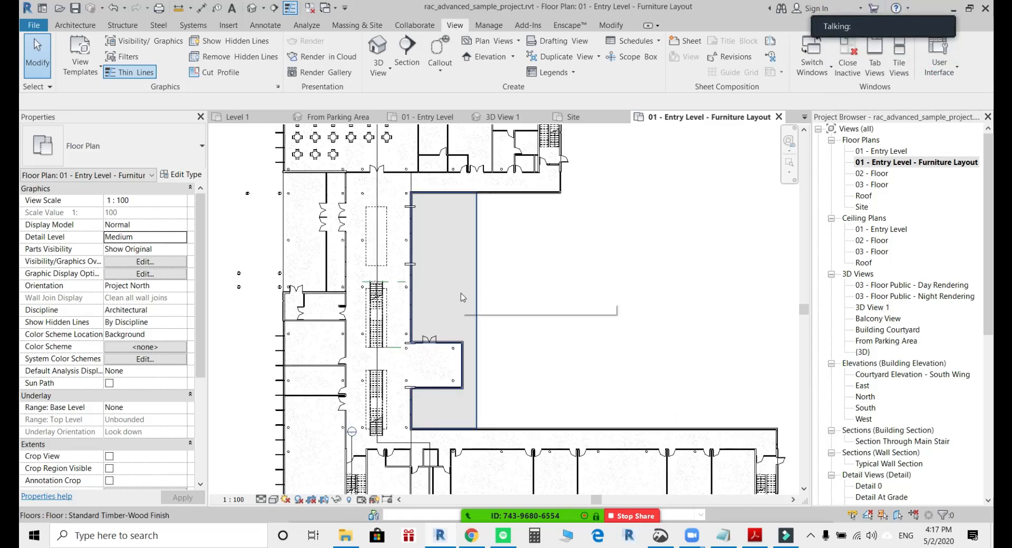
pyautogui.moveTo(469, 312); pyautogui.dragTo(479, 435, button='middle')
pyautogui.scroll(5, 489, 258)
pyautogui.moveTo(486, 285); pyautogui.dragTo(601, 342, button='middle')
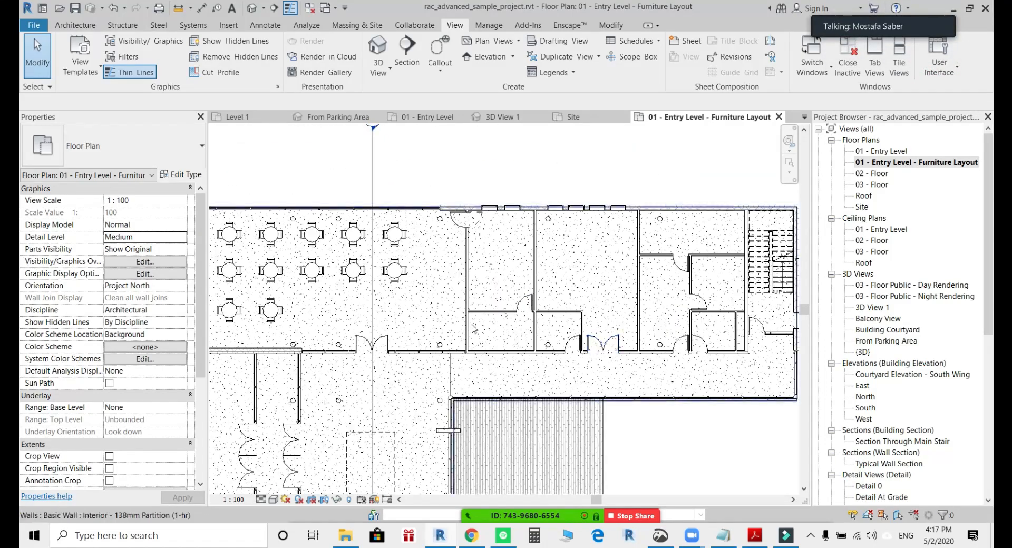
pyautogui.scroll(-3, 409, 311)
pyautogui.moveTo(476, 419); pyautogui.dragTo(499, 316, button='middle')
pyautogui.scroll(-2, 499, 316)
pyautogui.moveTo(503, 395); pyautogui.dragTo(505, 257, button='middle')
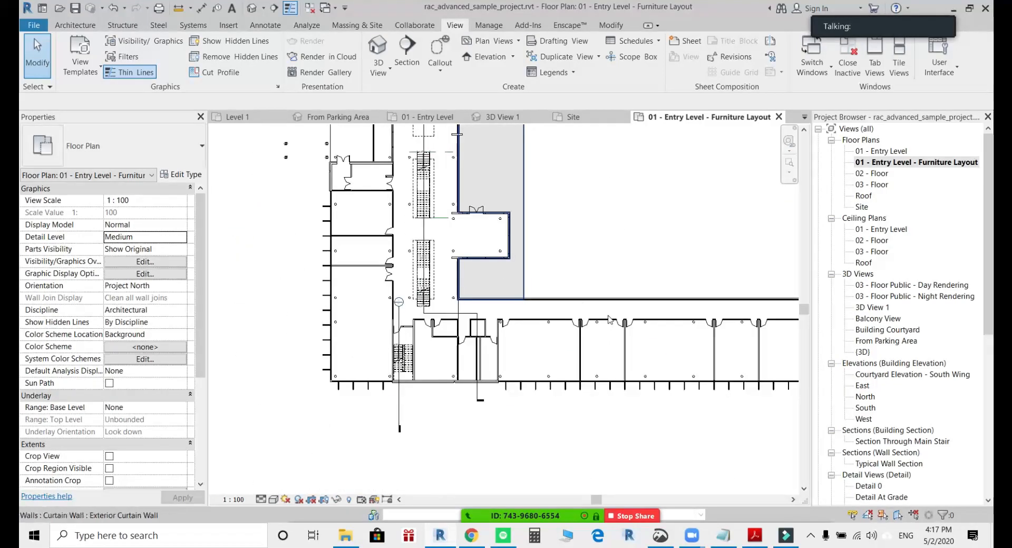
pyautogui.moveTo(609, 323); pyautogui.dragTo(536, 306, button='middle')
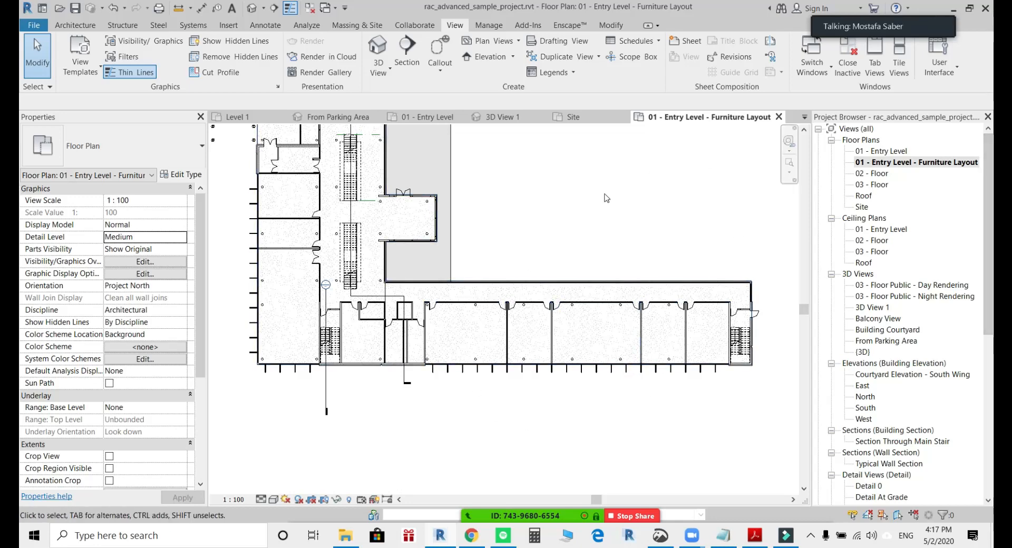
pyautogui.moveTo(585, 212); pyautogui.dragTo(590, 270, button='middle')
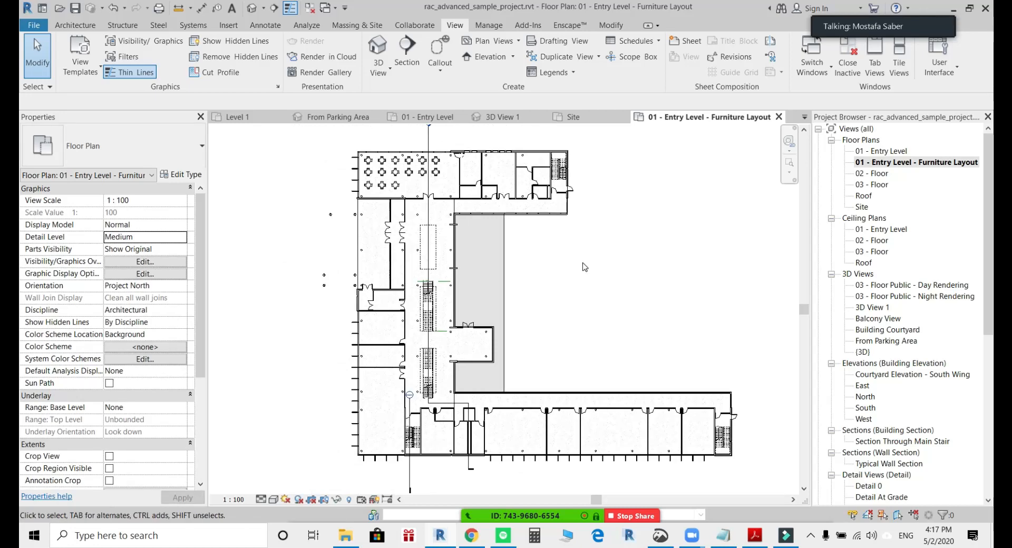
# Open the 01 - Entry Level floor plan and examine the room and door tags around Cafeteria 121, Conference 123 and Corridor 131.
pyautogui.doubleClick(889, 151)
pyautogui.scroll(10, 550, 233)
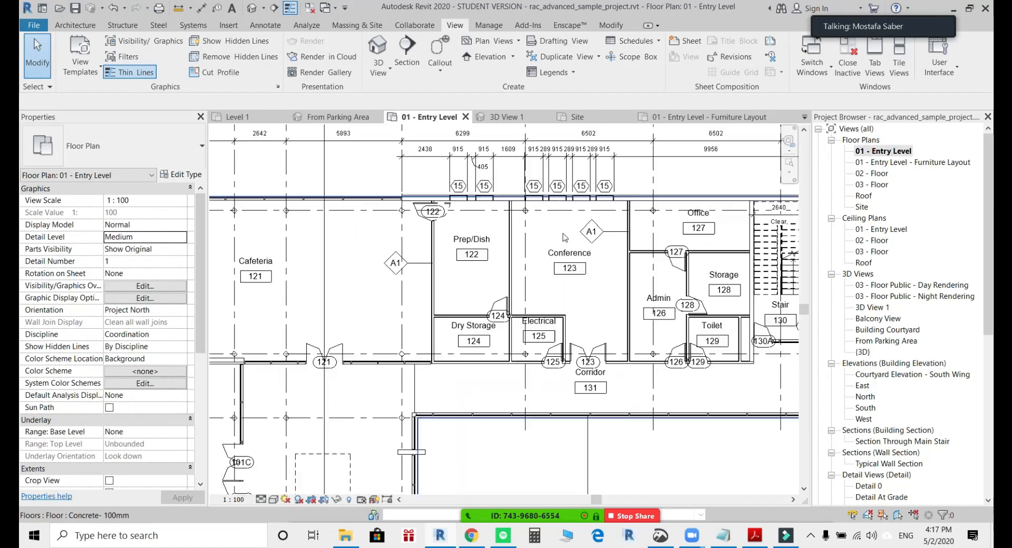
pyautogui.scroll(-8, 596, 333)
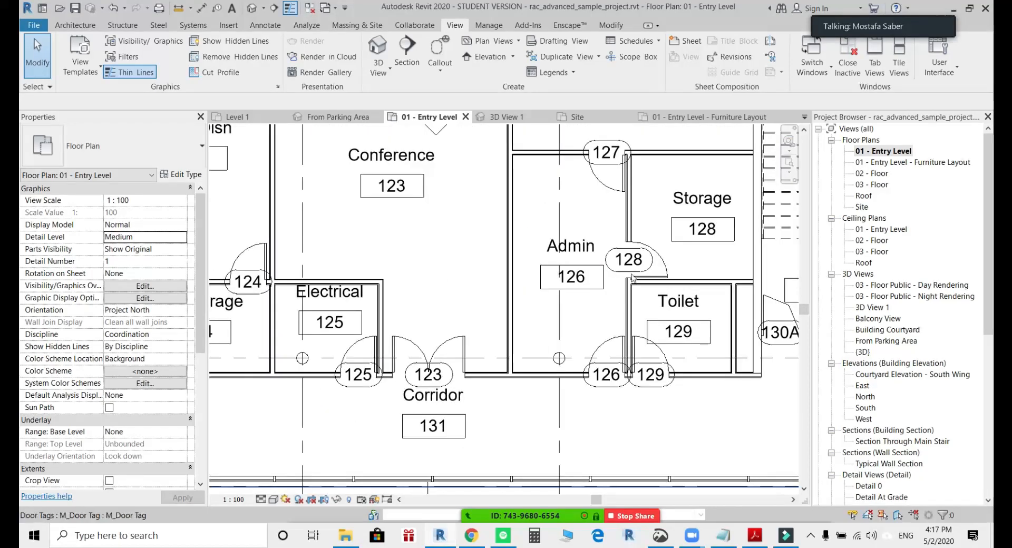
pyautogui.moveTo(455, 285); pyautogui.dragTo(661, 223, button='middle')
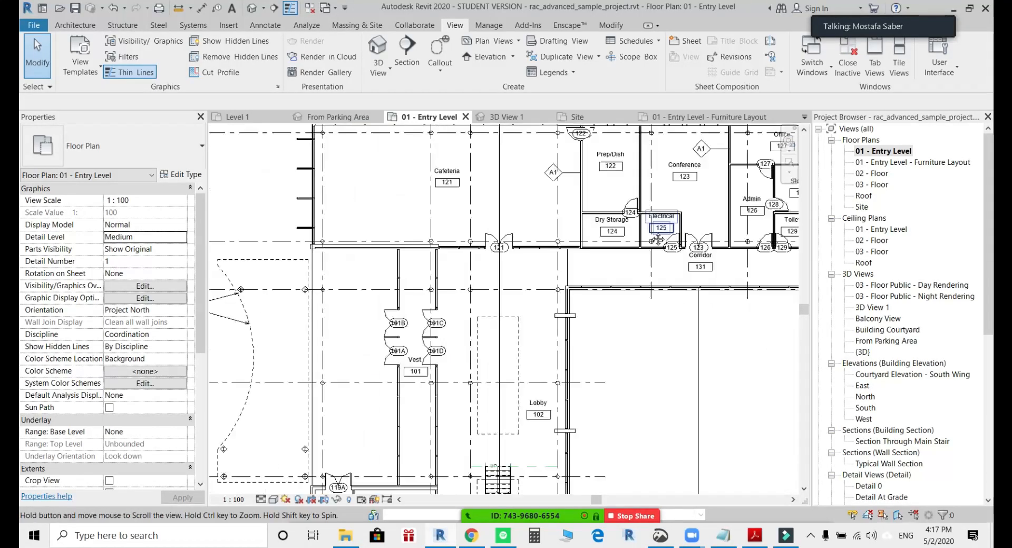
pyautogui.scroll(3, 438, 176)
pyautogui.moveTo(501, 208); pyautogui.dragTo(483, 221, button='middle')
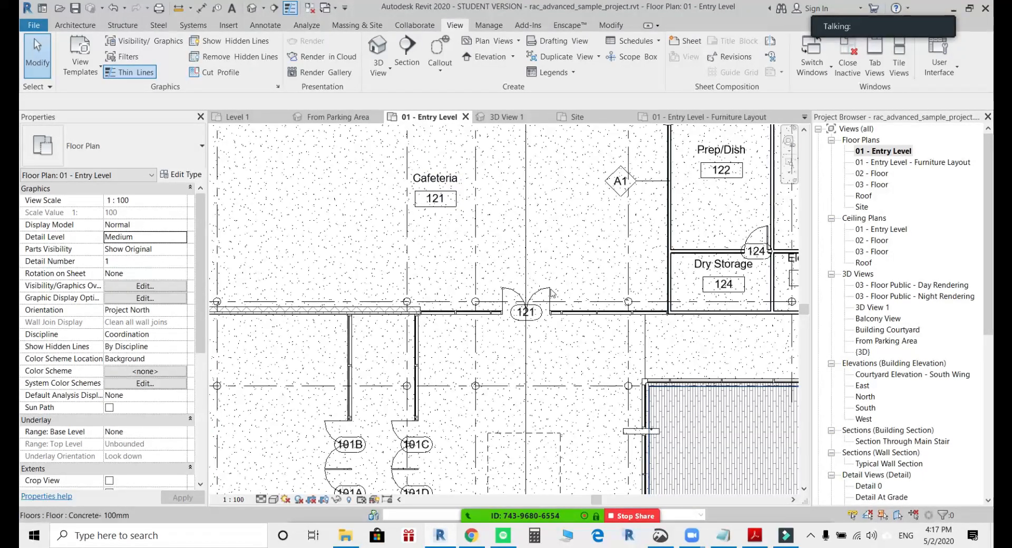
pyautogui.scroll(-2, 591, 264)
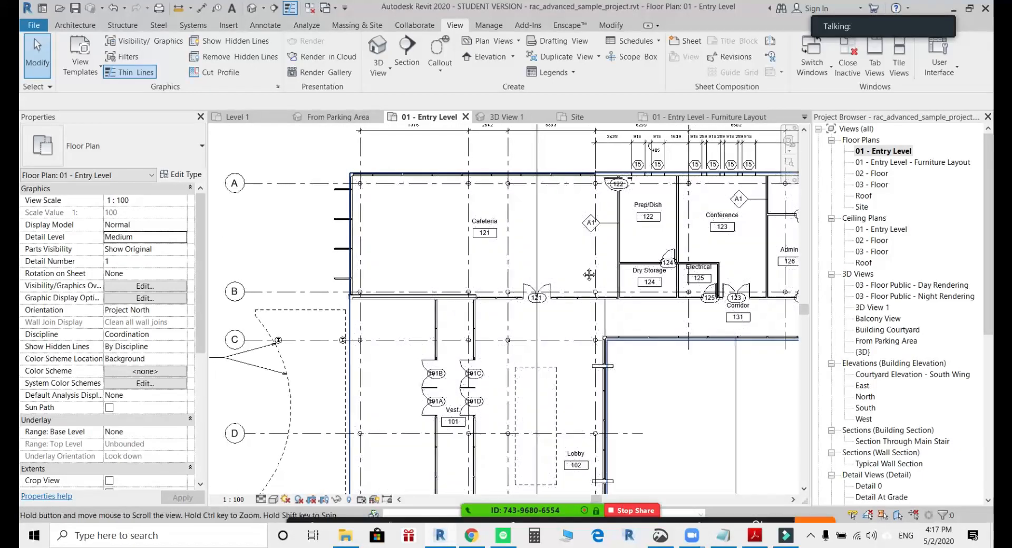
pyautogui.moveTo(591, 265); pyautogui.dragTo(501, 225, button='middle')
pyautogui.scroll(-2, 501, 225)
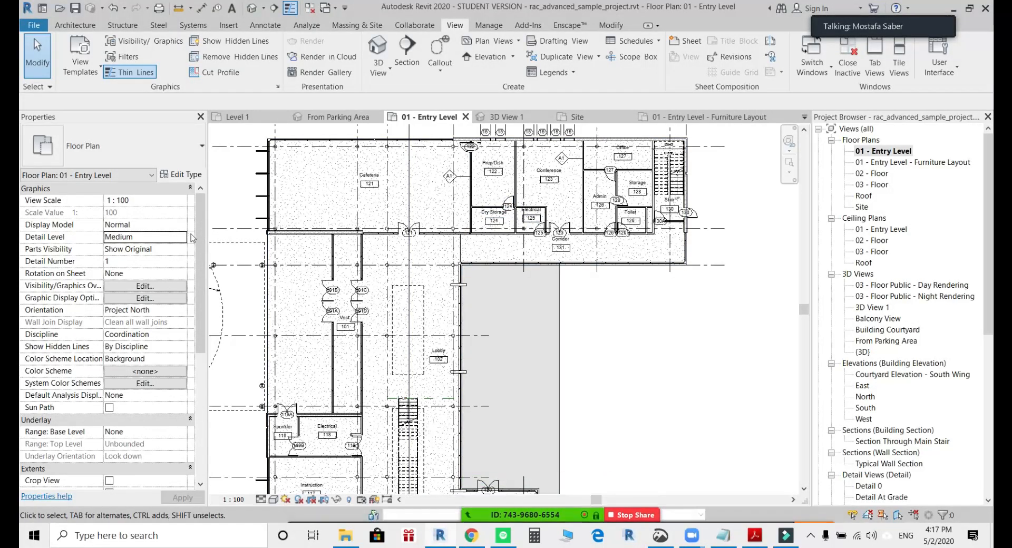
# Apply the Rooms category's Name color scheme to the 01 - Entry Level floor plan.
pyautogui.moveTo(202, 242); pyautogui.dragTo(199, 268)
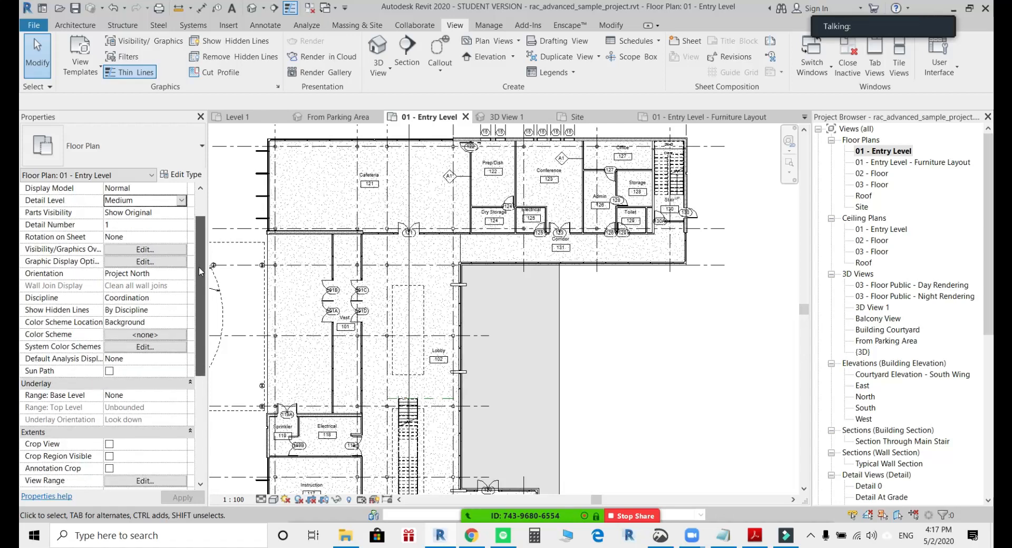
pyautogui.moveTo(198, 295); pyautogui.dragTo(211, 244)
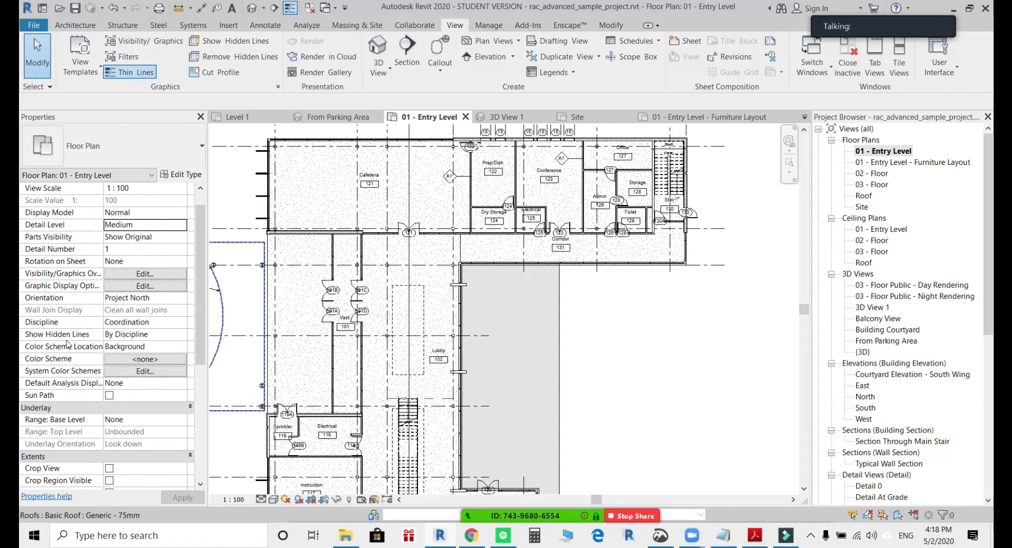
pyautogui.click(148, 360)
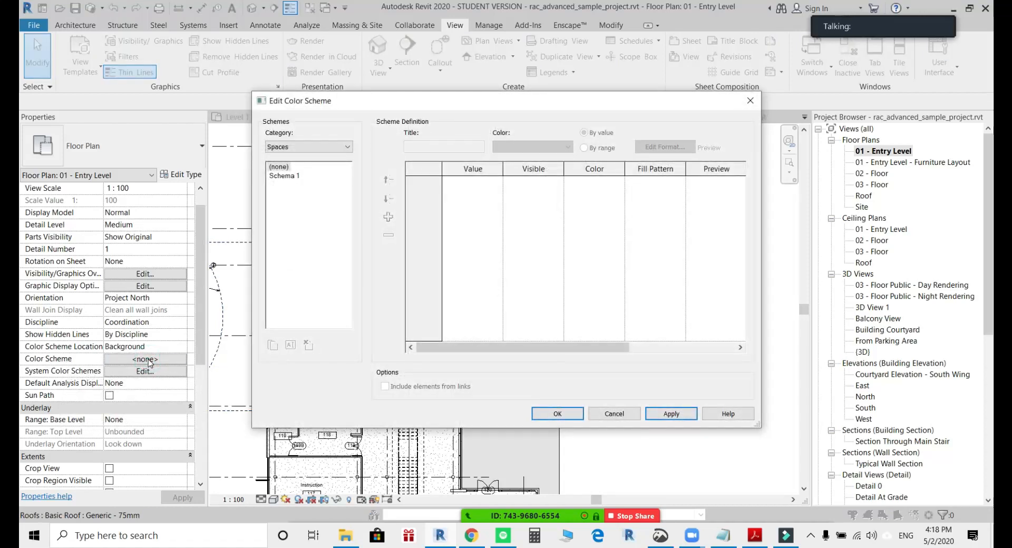
pyautogui.click(310, 150)
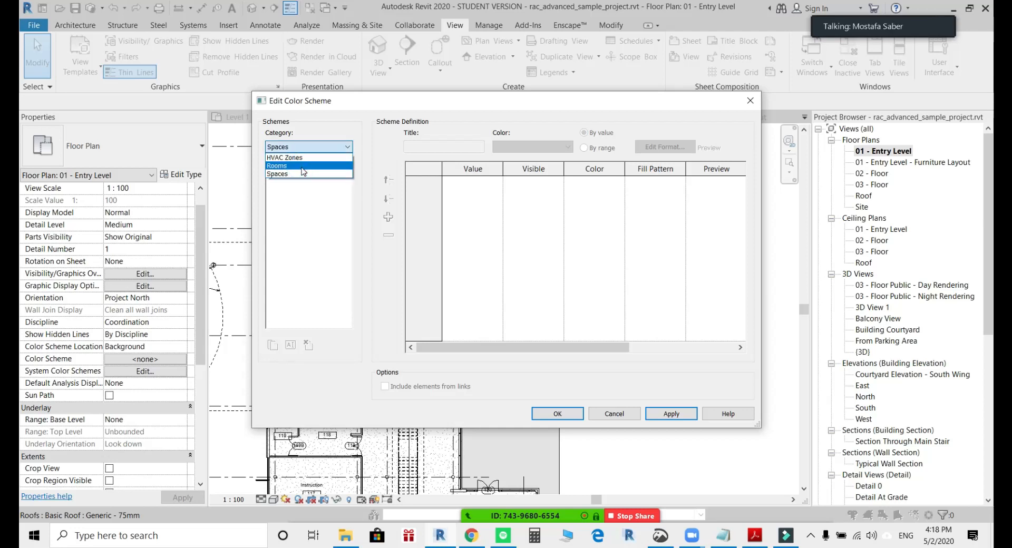
pyautogui.click(303, 166)
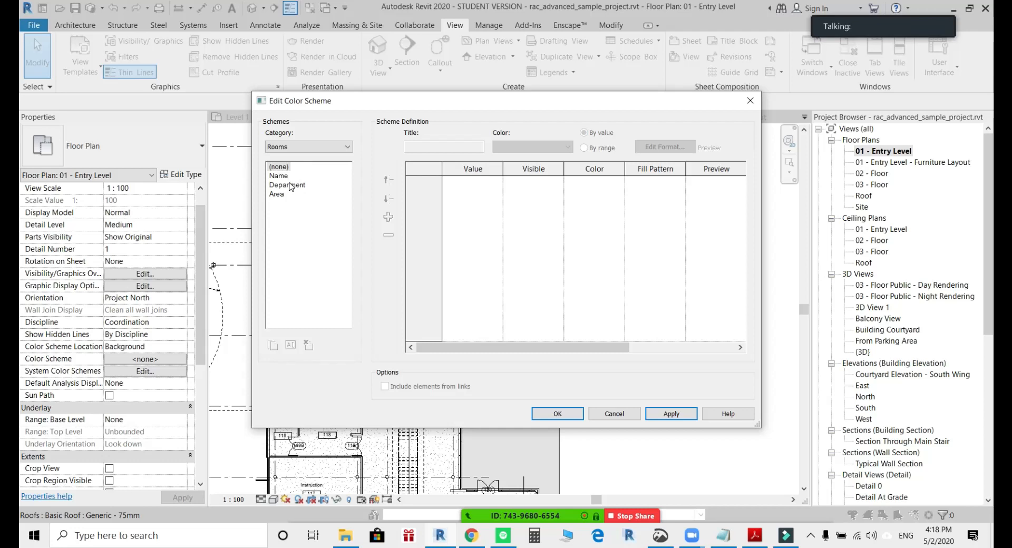
pyautogui.click(279, 177)
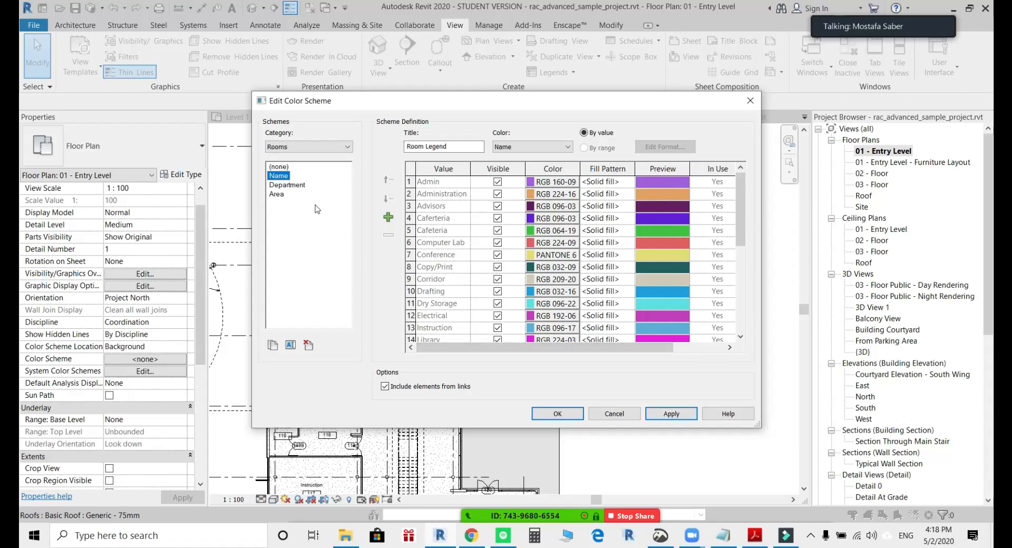
pyautogui.click(562, 415)
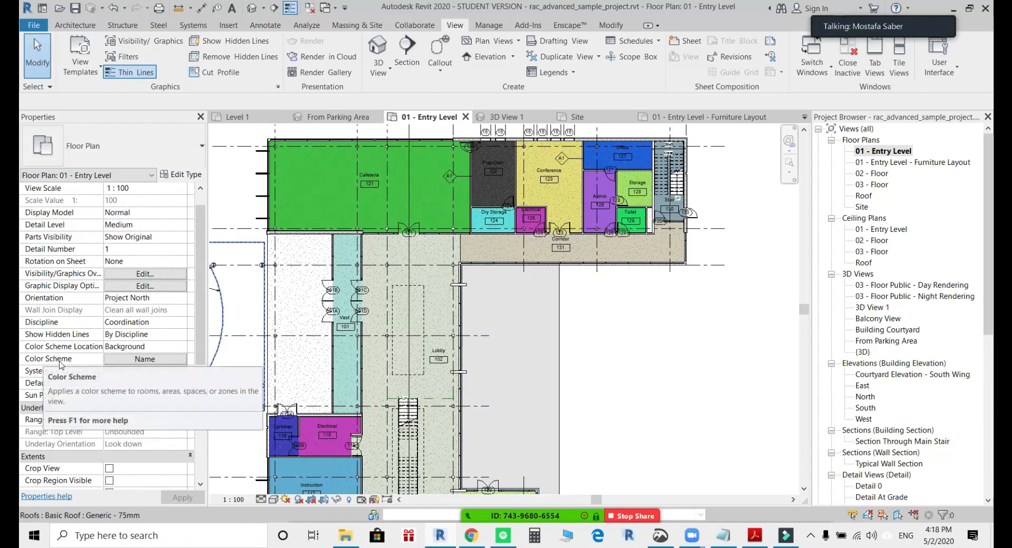
# Switch the entry level plan's color scheme to the Rooms Area scheme, viewing the Department scheme on the way.
pyautogui.click(157, 358)
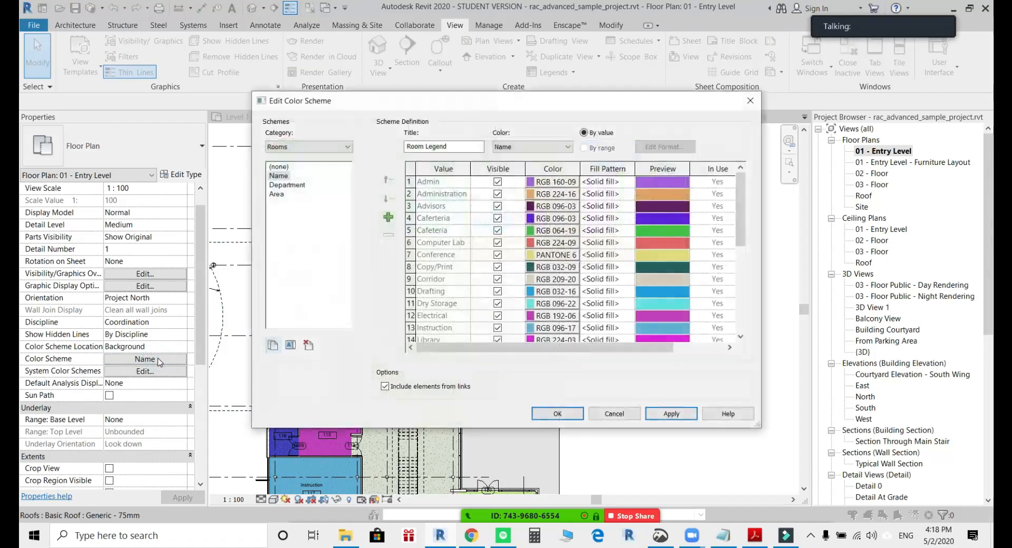
pyautogui.click(284, 185)
pyautogui.click(277, 194)
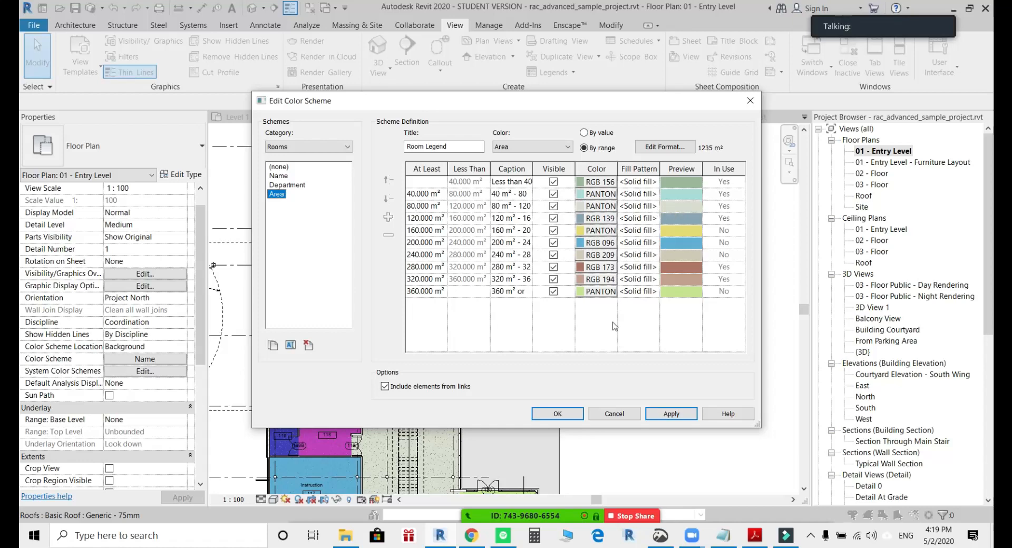
pyautogui.click(558, 413)
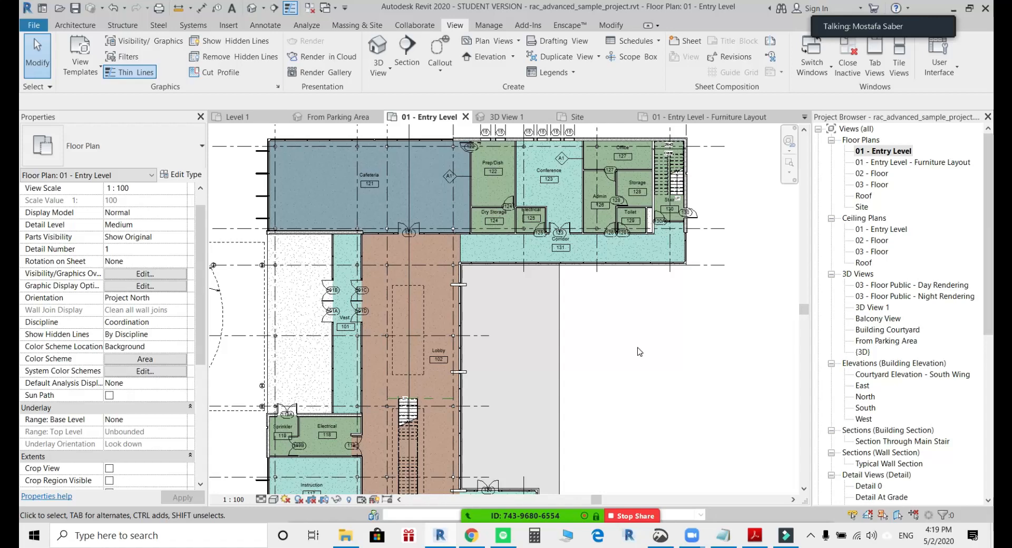
# Undo the color scheme changes on the 01 - Entry Level floor plan.
pyautogui.moveTo(652, 197); pyautogui.dragTo(621, 306, button='middle')
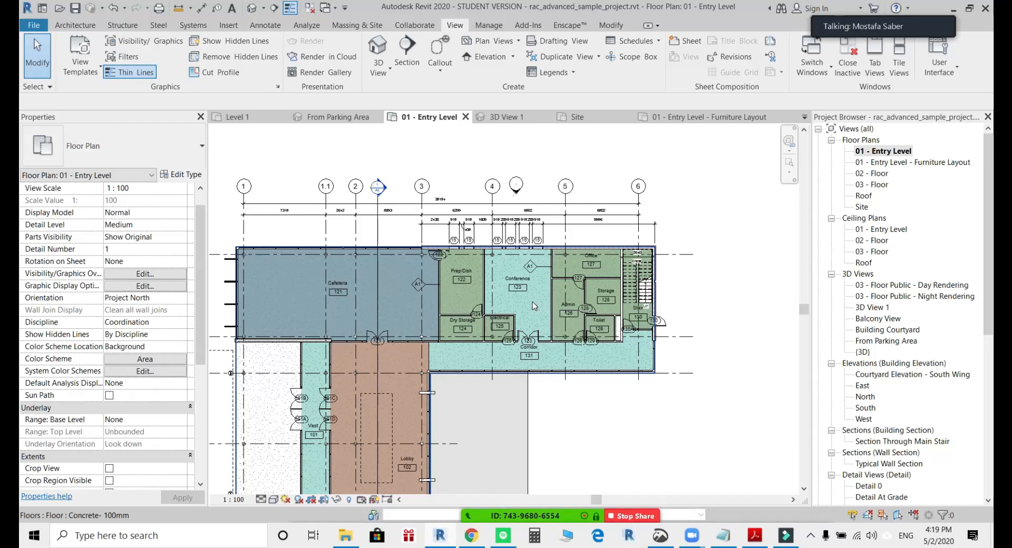
pyautogui.click(891, 153)
pyautogui.click(688, 254)
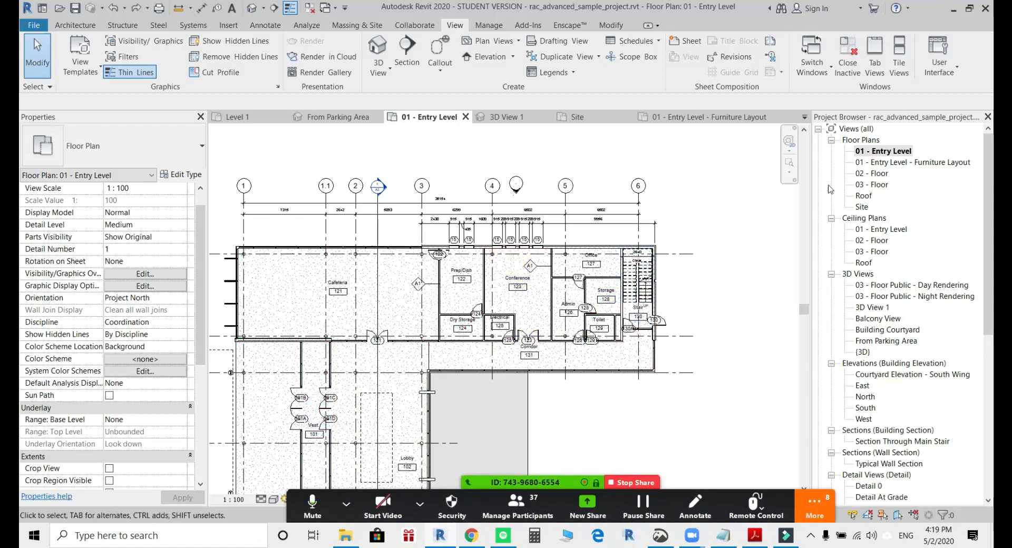
# Duplicate the 01 - Entry Level floor plan with detailing.
pyautogui.click(885, 153)
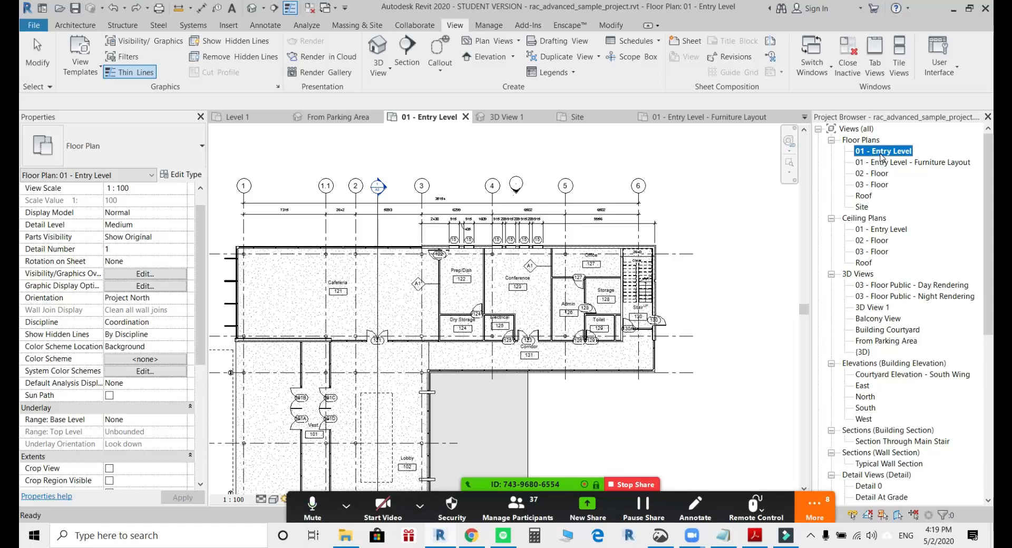
pyautogui.rightClick(880, 156)
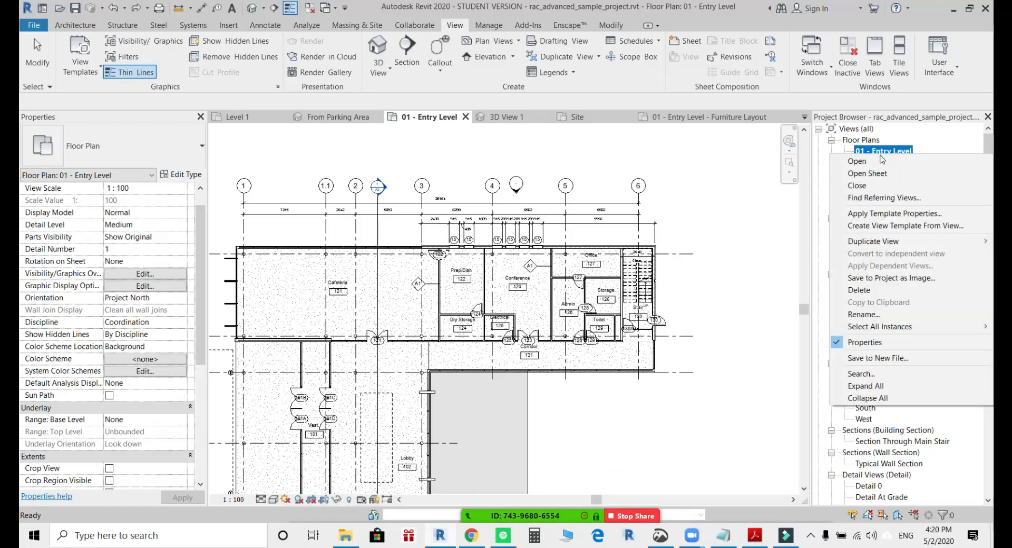
pyautogui.moveTo(874, 248)
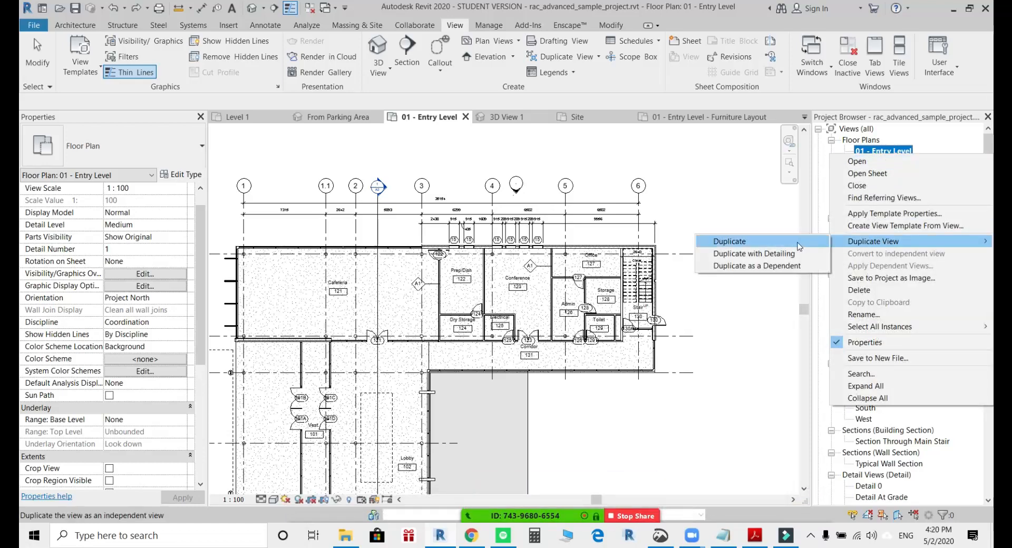
pyautogui.click(775, 258)
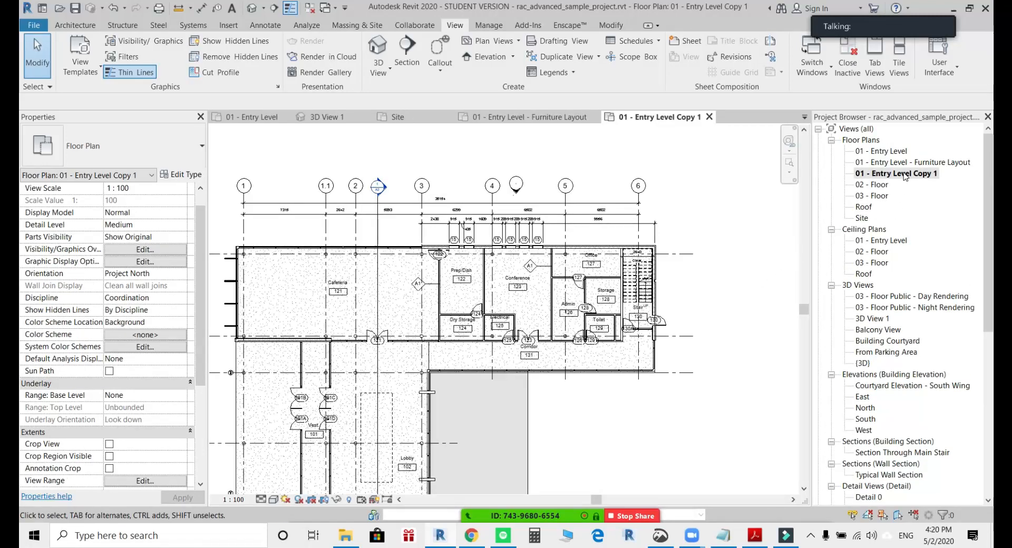
# Rename the duplicated floor plan view as 01 - Entry Level Presentation.
pyautogui.click(919, 176)
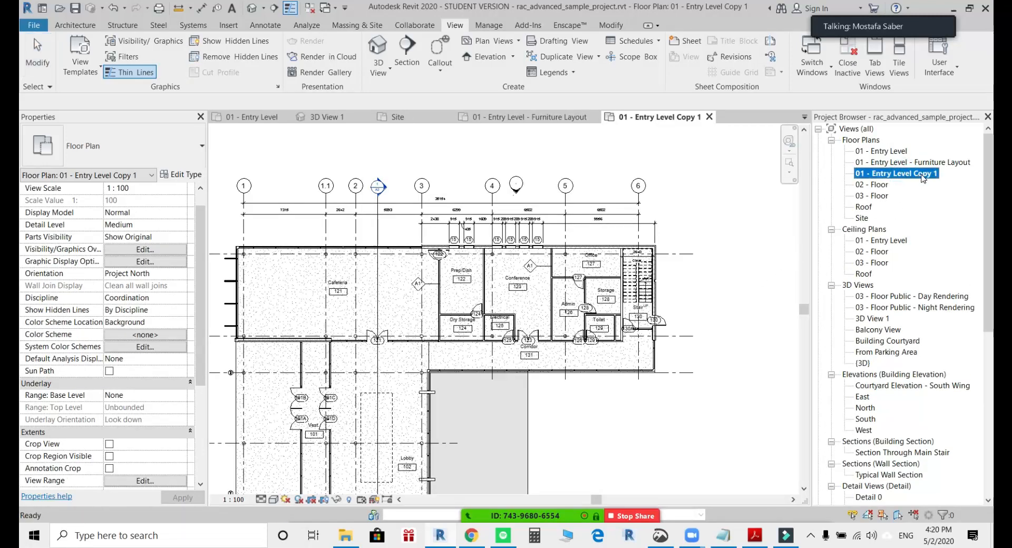
pyautogui.rightClick(923, 178)
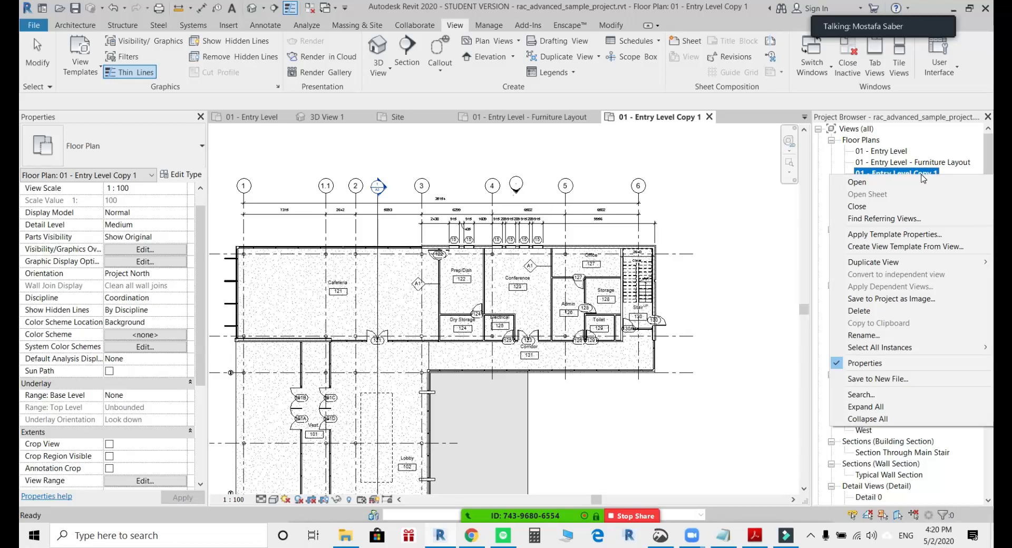
pyautogui.click(881, 336)
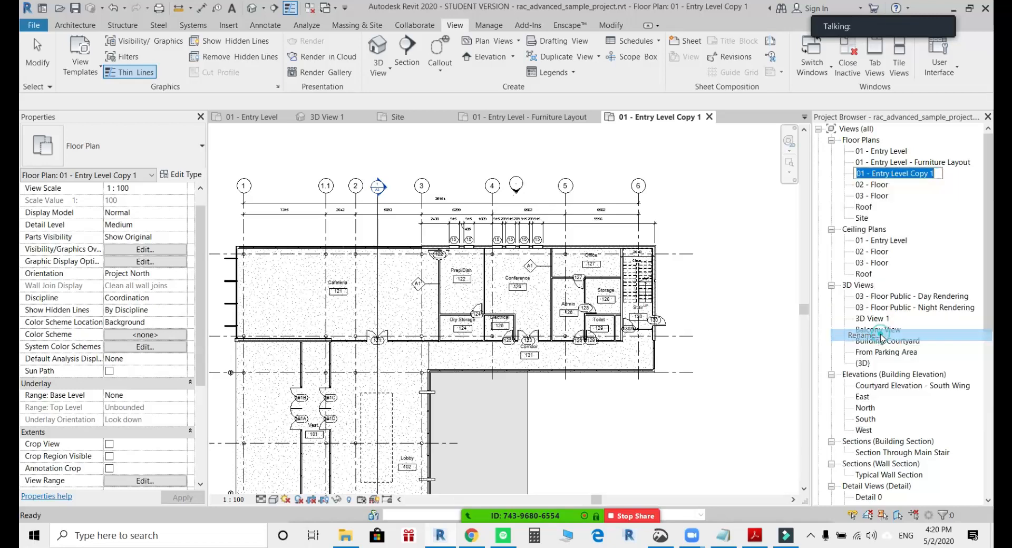
pyautogui.click(910, 174)
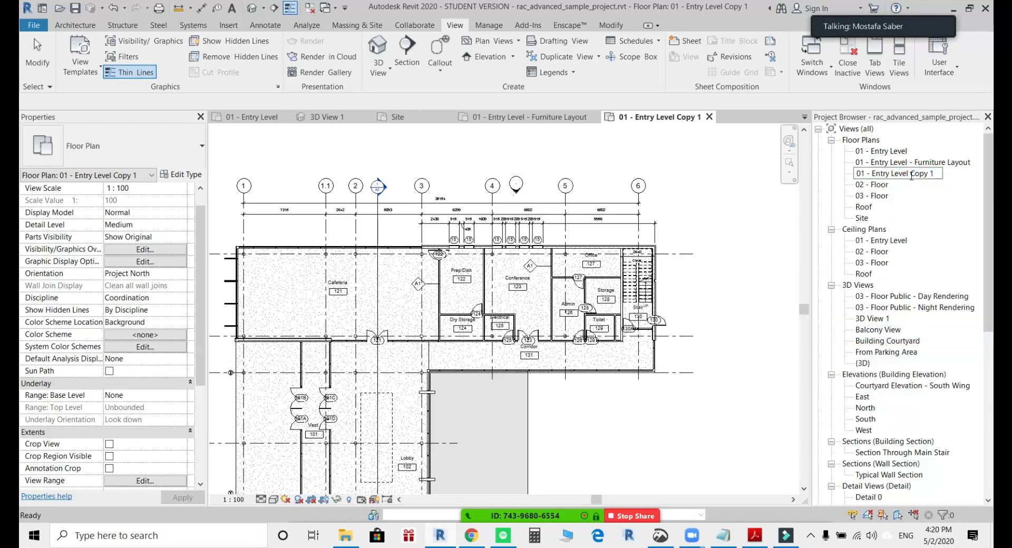
pyautogui.moveTo(910, 174); pyautogui.dragTo(935, 174)
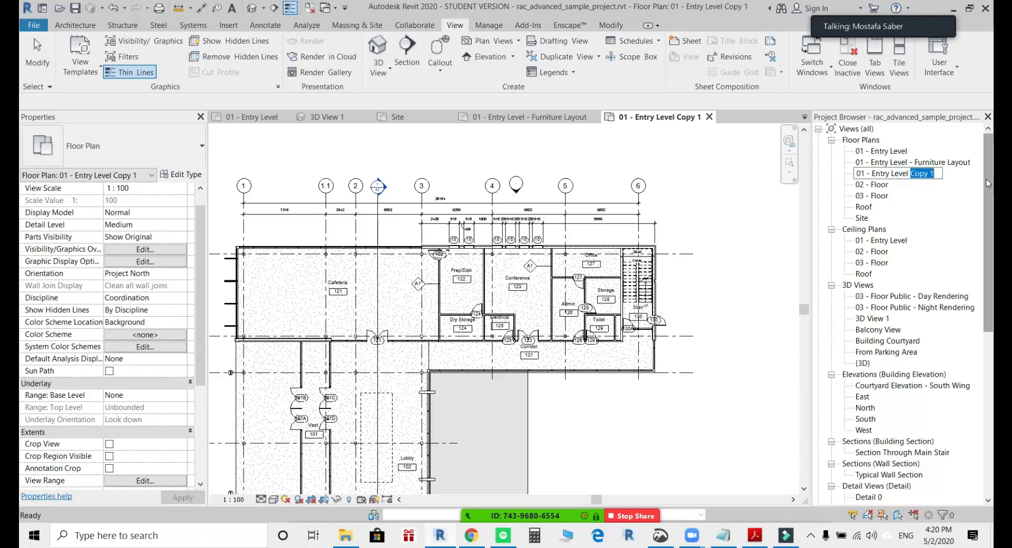
pyautogui.write('Presentat')
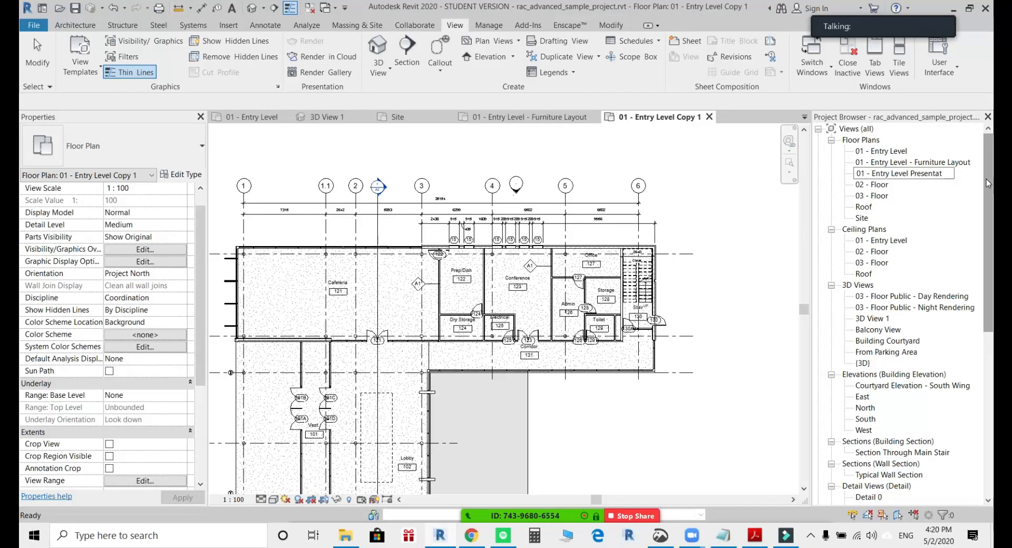
pyautogui.write('ion')
pyautogui.press('Return')
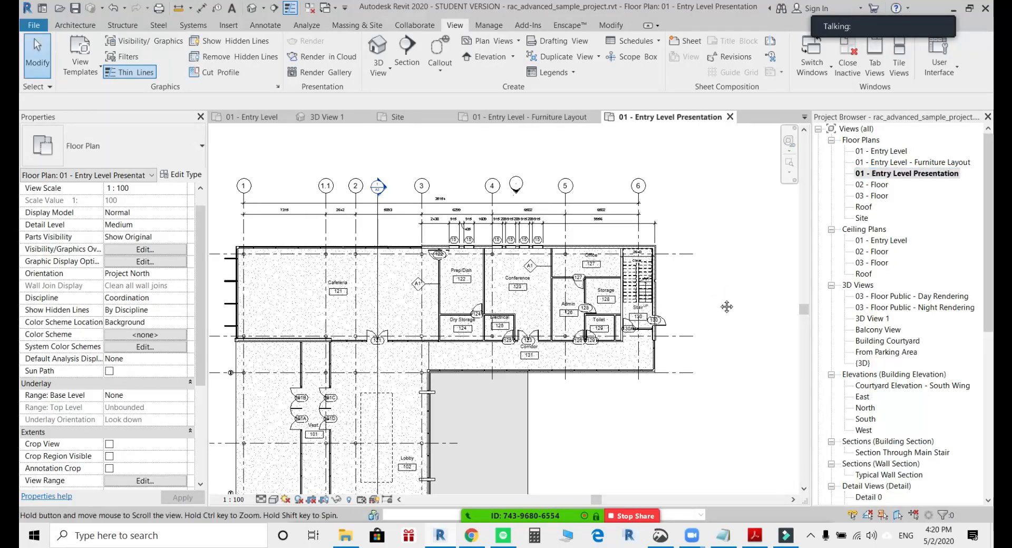
# Choose the Rooms category's Name color scheme for the 01 - Entry Level Presentation plan.
pyautogui.scroll(3, 468, 318)
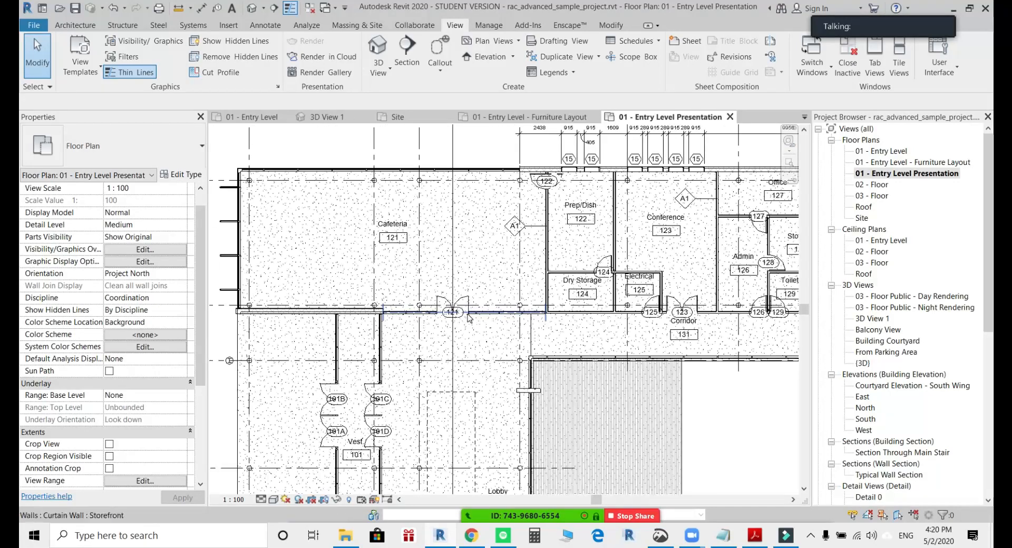
pyautogui.scroll(1, 468, 318)
pyautogui.moveTo(519, 303); pyautogui.dragTo(571, 273, button='middle')
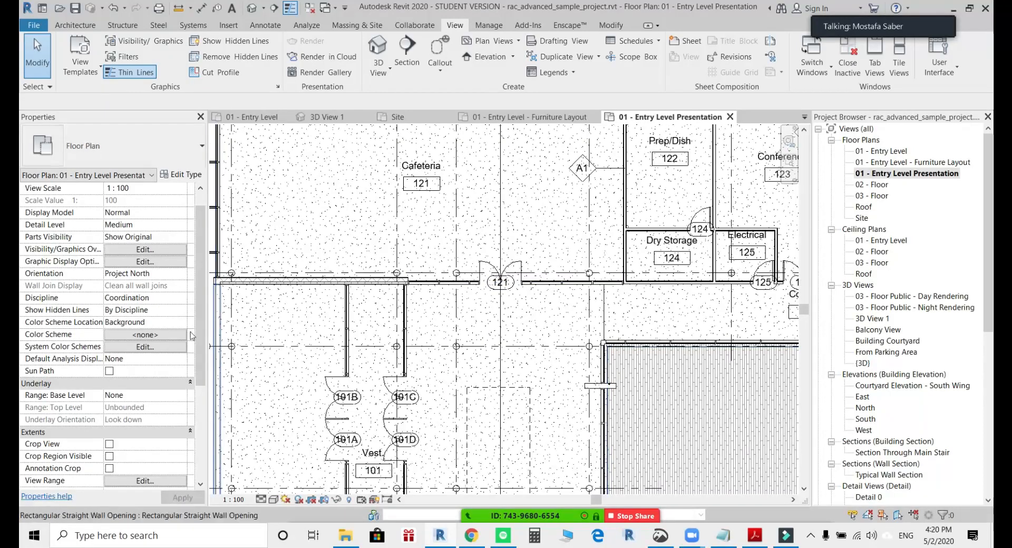
pyautogui.click(149, 336)
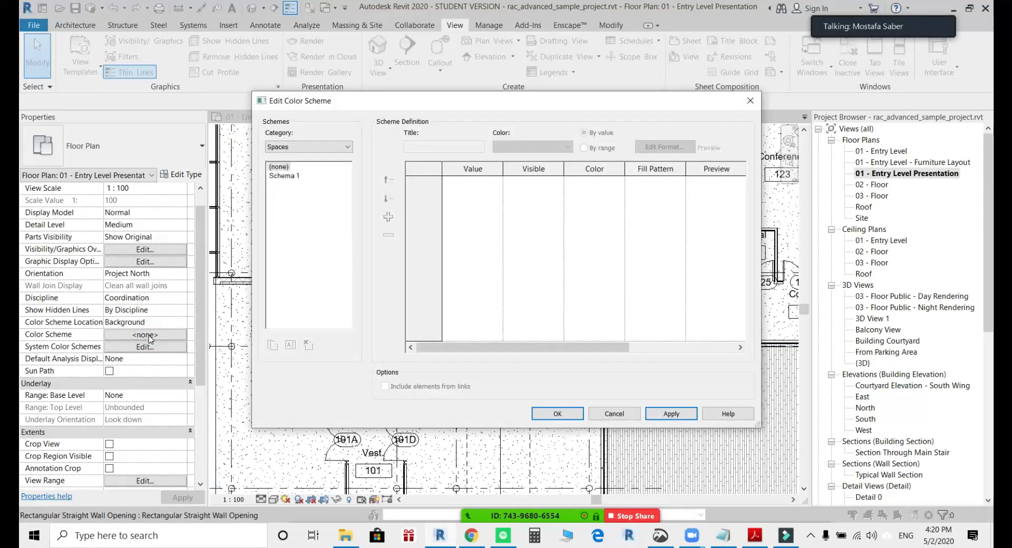
pyautogui.click(288, 148)
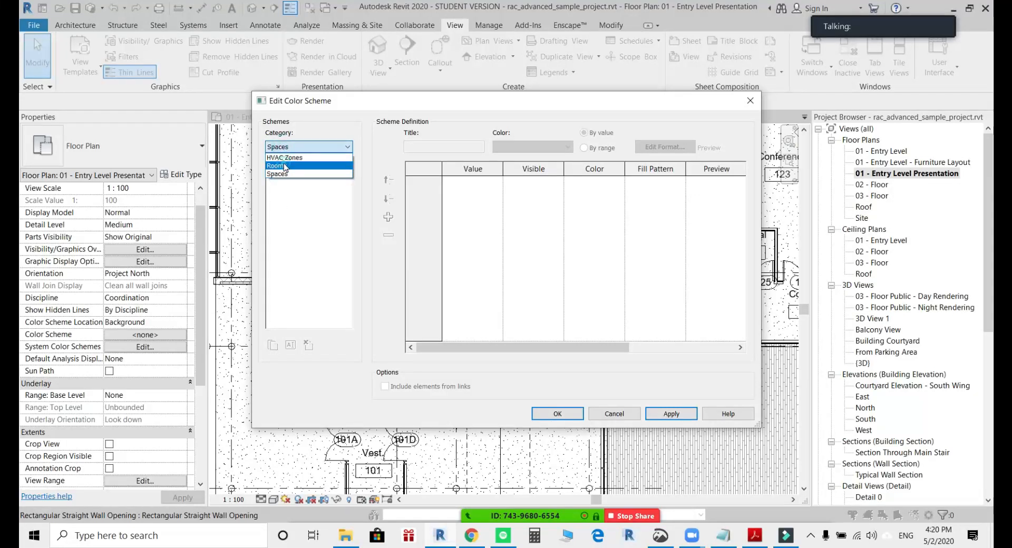
pyautogui.click(284, 166)
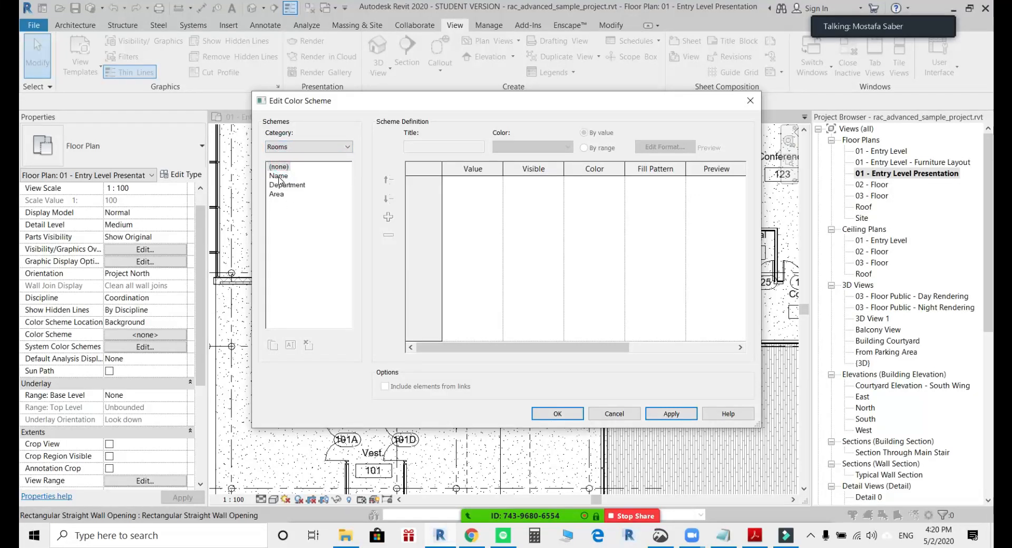
pyautogui.click(279, 178)
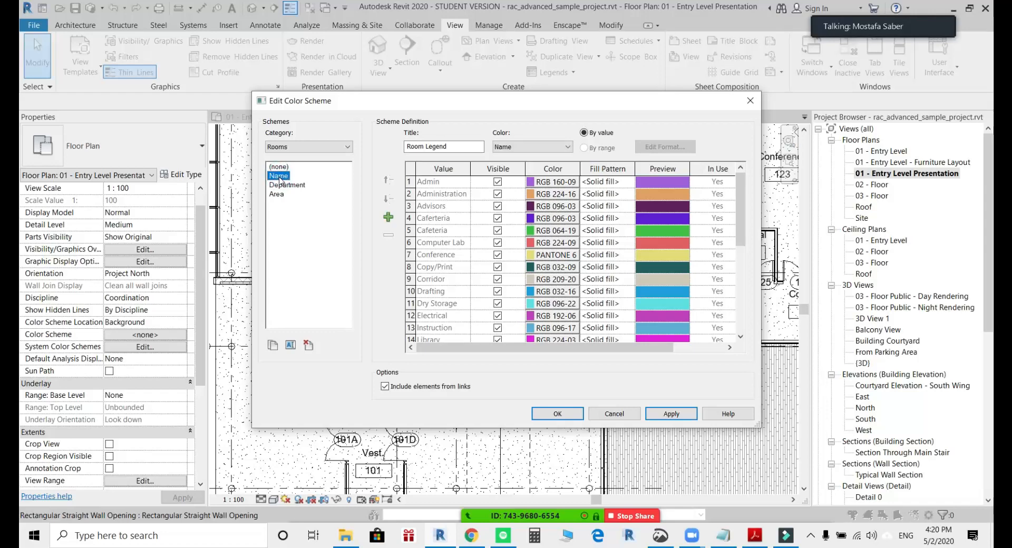
# Lighten the scheme colors of Admin to RGB 240-231-250 and of Administration to a pale orange.
pyautogui.click(560, 182)
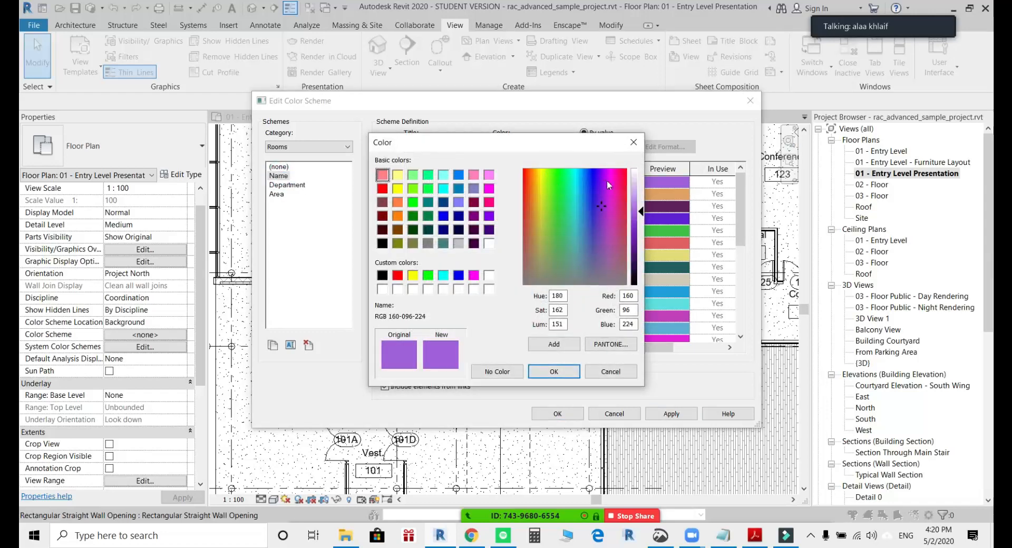
pyautogui.moveTo(633, 210); pyautogui.dragTo(634, 178)
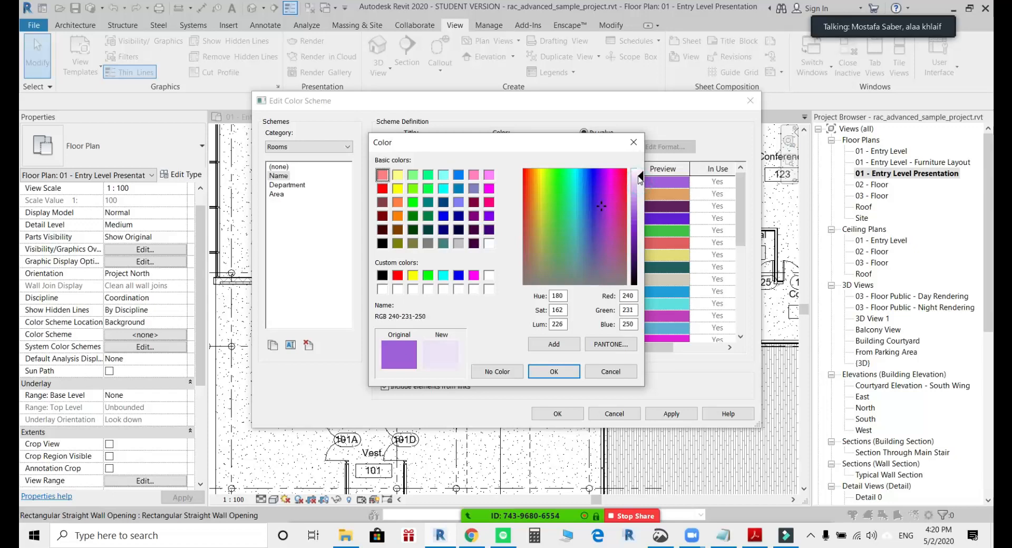
pyautogui.click(554, 371)
pyautogui.click(557, 193)
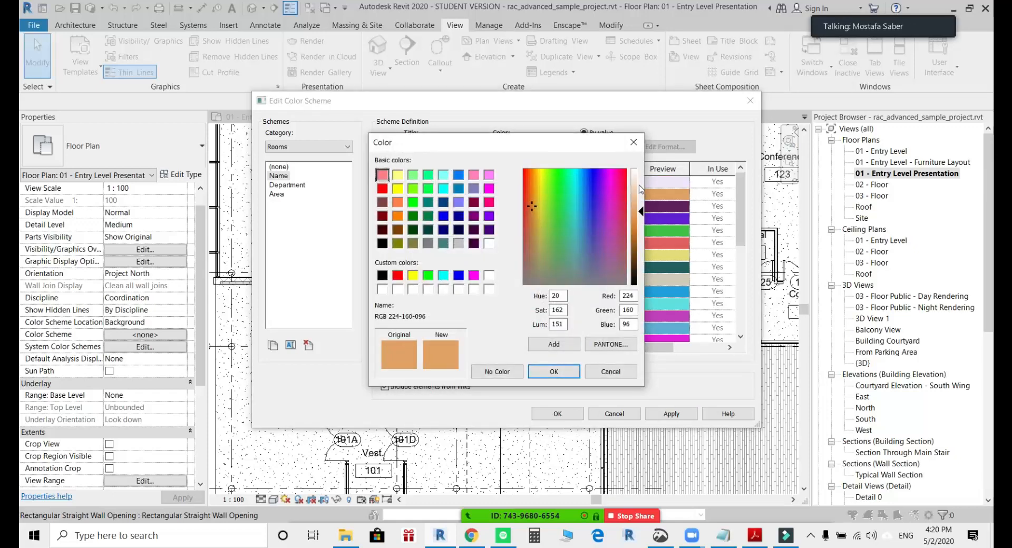
pyautogui.moveTo(634, 208); pyautogui.dragTo(634, 185)
pyautogui.click(553, 371)
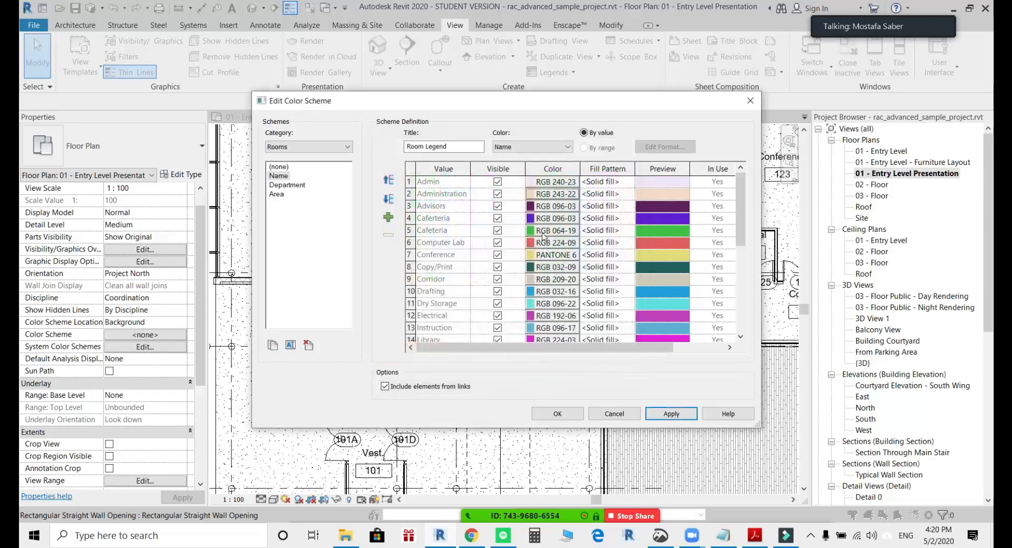
# Lighten the scheme colors of Advisors to RGB 242-219-242 and of Caferteria to RGB 192-168-242.
pyautogui.click(550, 206)
pyautogui.moveTo(637, 203); pyautogui.dragTo(637, 180)
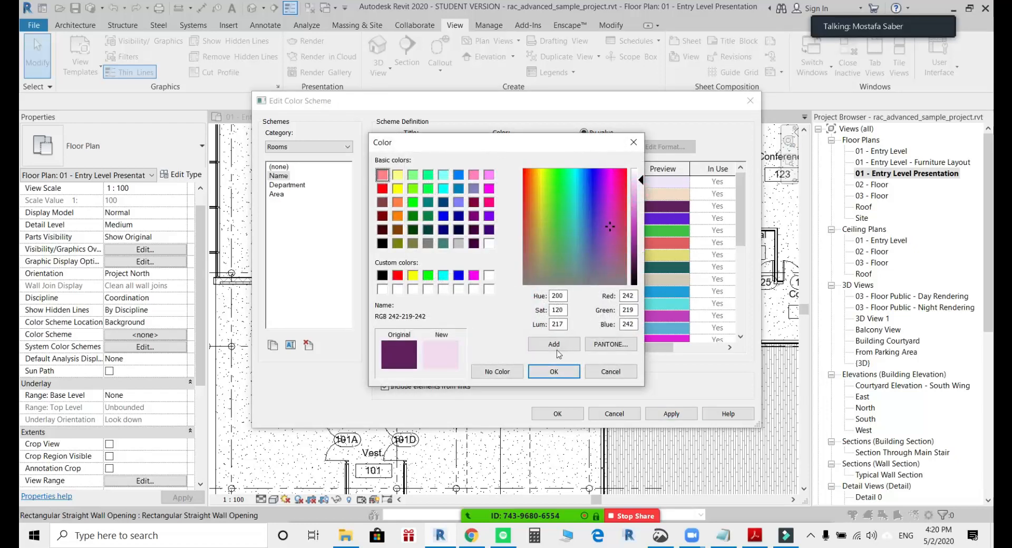
pyautogui.click(545, 373)
pyautogui.click(551, 218)
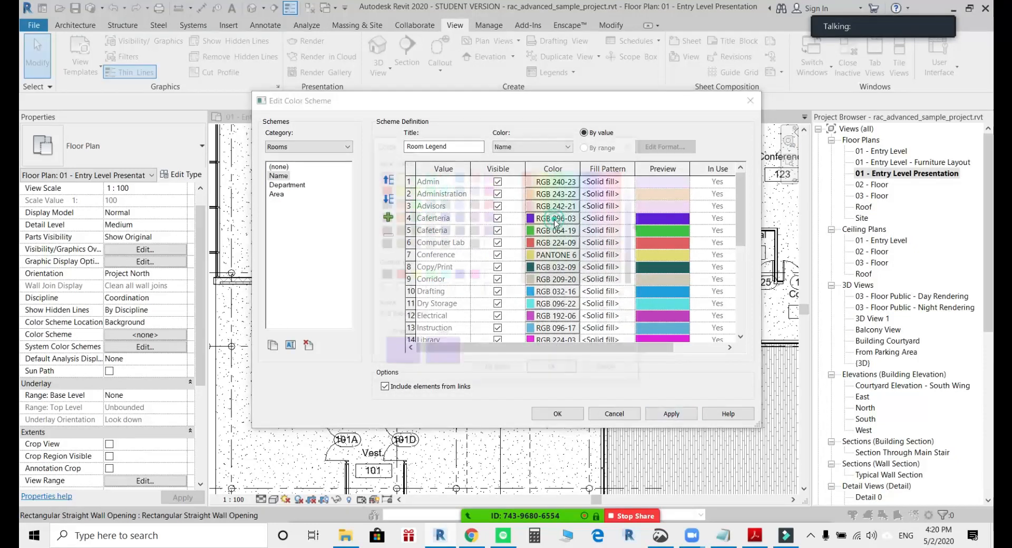
pyautogui.moveTo(636, 182); pyautogui.dragTo(637, 194)
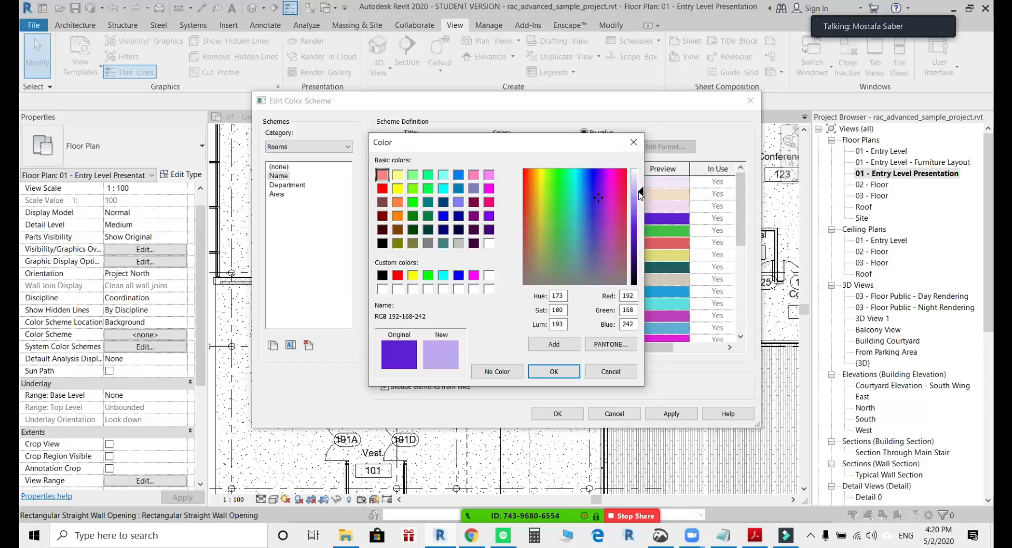
pyautogui.click(537, 368)
# Lighten the scheme colors of Cafeteria to pale green, Computer Lab to pale red and Conference to RGB 242-239-193.
pyautogui.click(555, 230)
pyautogui.moveTo(638, 226); pyautogui.dragTo(639, 186)
pyautogui.click(553, 371)
pyautogui.click(556, 242)
pyautogui.click(553, 372)
pyautogui.click(540, 255)
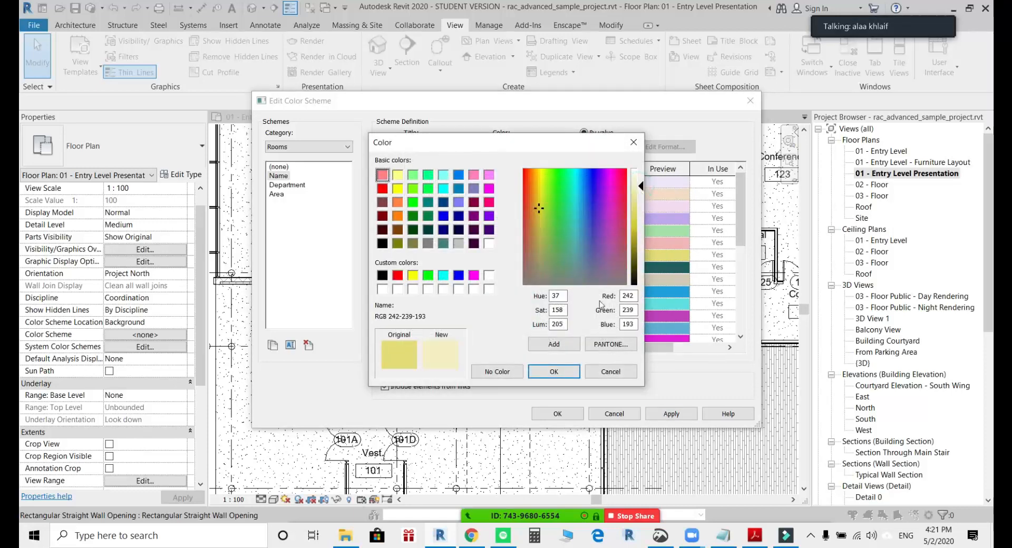
pyautogui.click(553, 371)
# Lighten the Copy/Print scheme color and set the Open Office color to RGB 245-186-205.
pyautogui.scroll(-2, 580, 258)
pyautogui.click(540, 194)
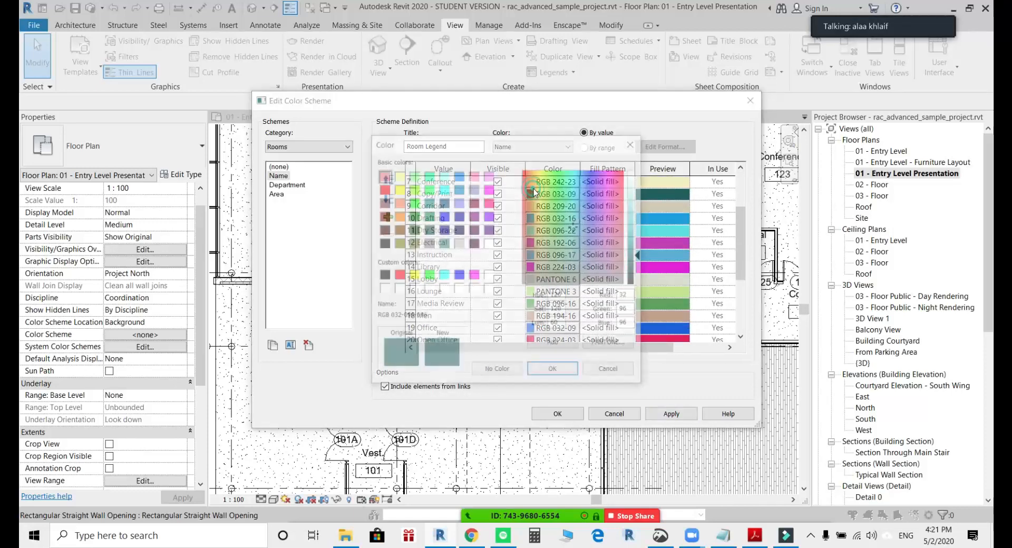
pyautogui.moveTo(640, 196); pyautogui.dragTo(639, 188)
pyautogui.click(553, 371)
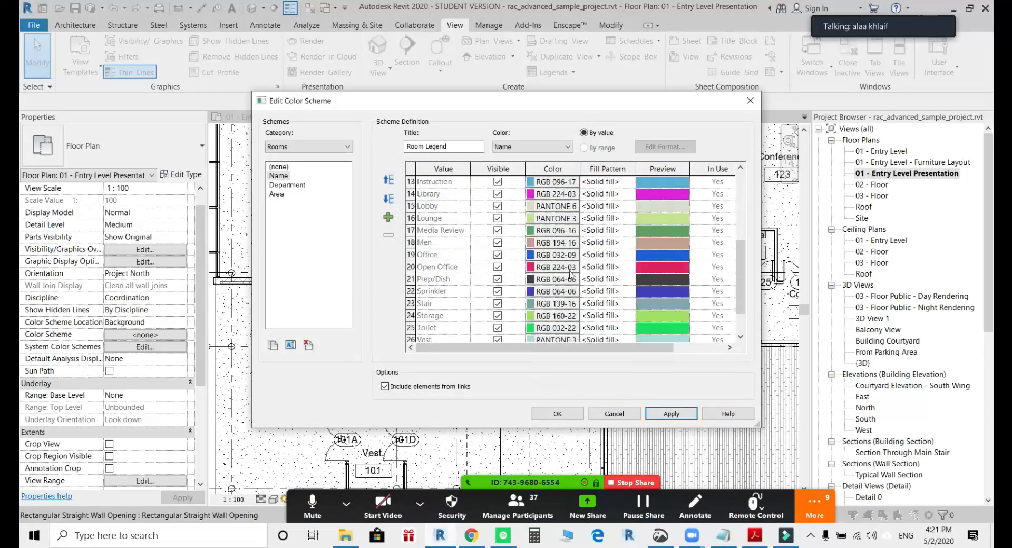
pyautogui.scroll(-2, 570, 275)
pyautogui.click(538, 230)
pyautogui.moveTo(639, 227); pyautogui.dragTo(643, 188)
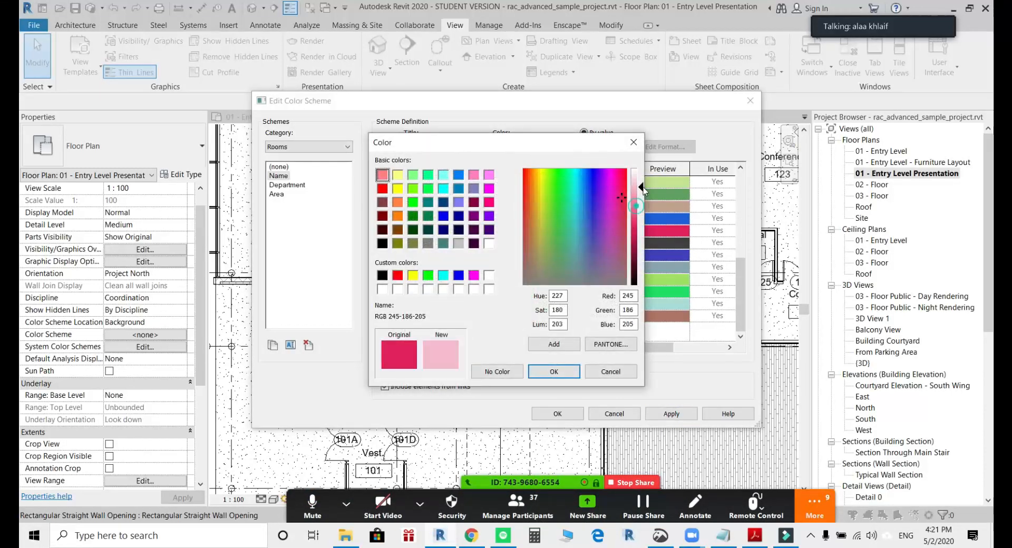
pyautogui.click(553, 370)
# Change the Prep/Dish color to a light grey and apply the edited color scheme to the presentation plan.
pyautogui.click(543, 241)
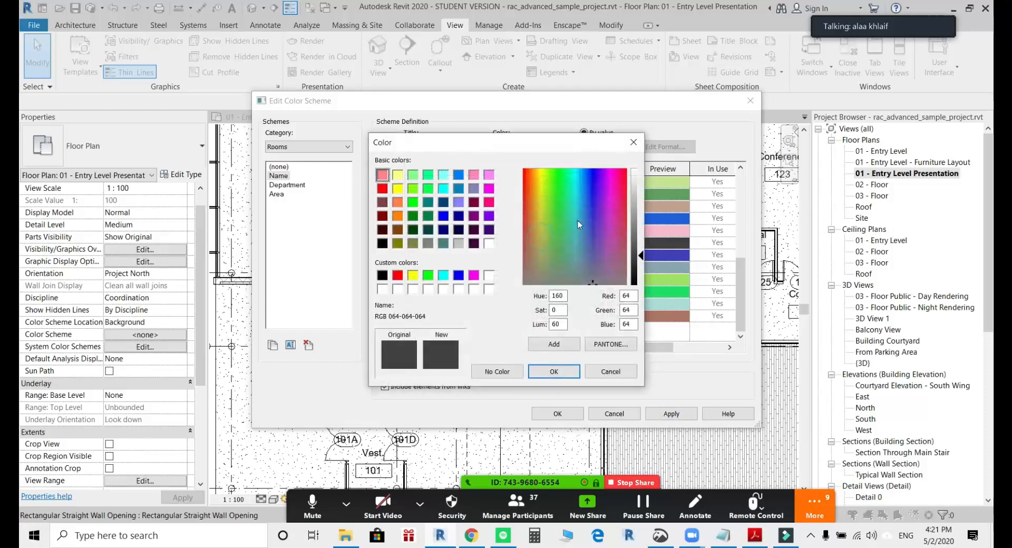
pyautogui.click(634, 185)
pyautogui.click(548, 369)
pyautogui.click(557, 413)
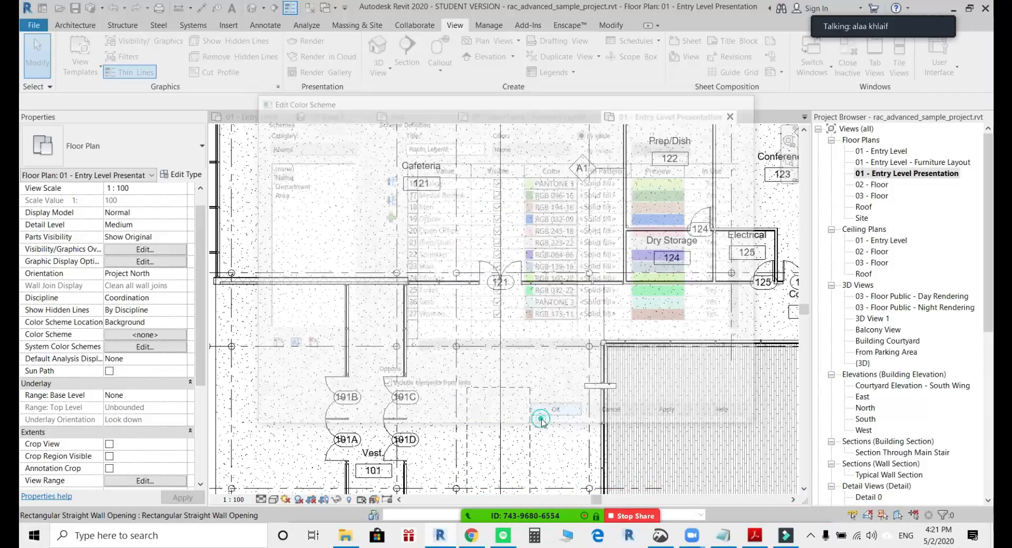
pyautogui.scroll(-3, 582, 358)
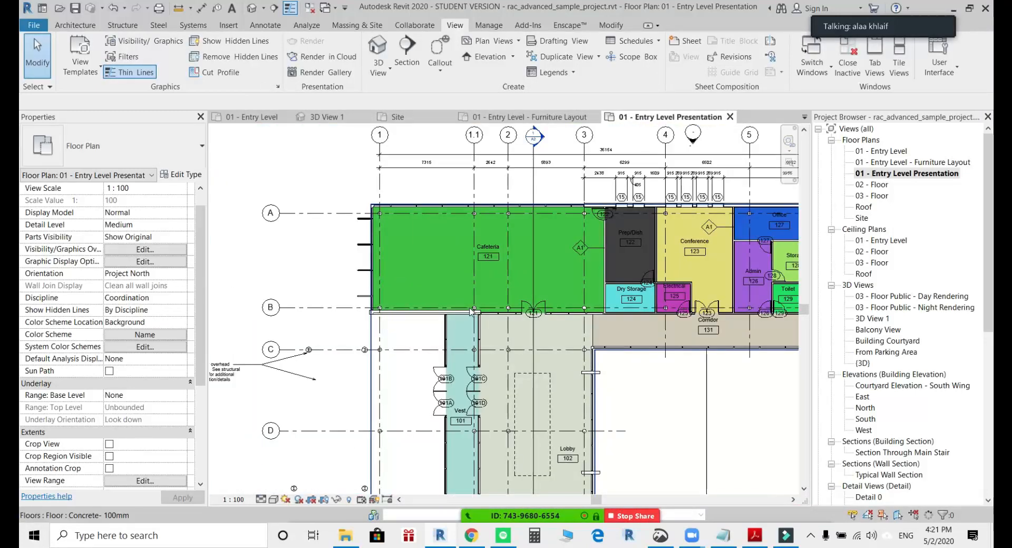
pyautogui.scroll(-2, 545, 328)
pyautogui.moveTo(544, 327); pyautogui.dragTo(438, 281, button='middle')
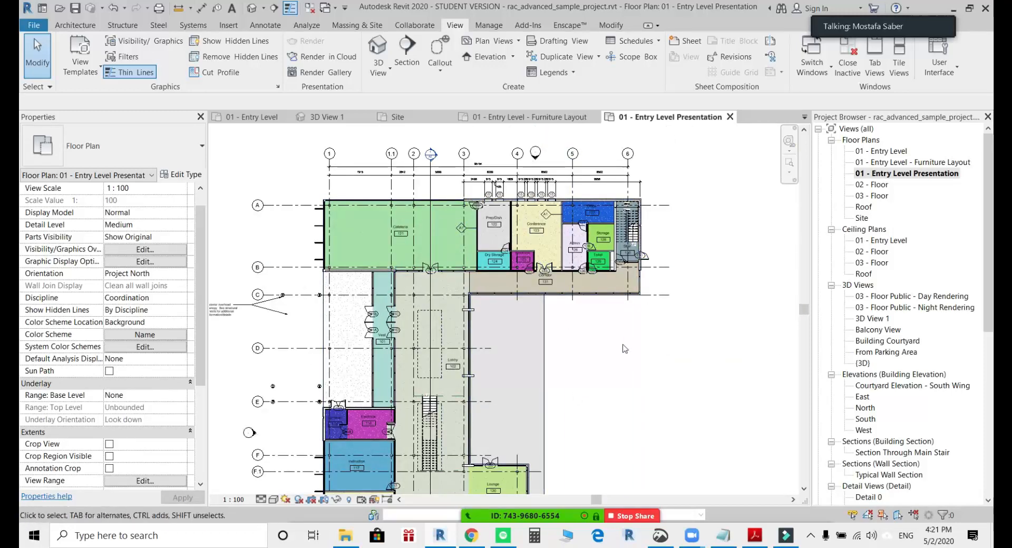
pyautogui.moveTo(629, 356); pyautogui.dragTo(584, 360, button='middle')
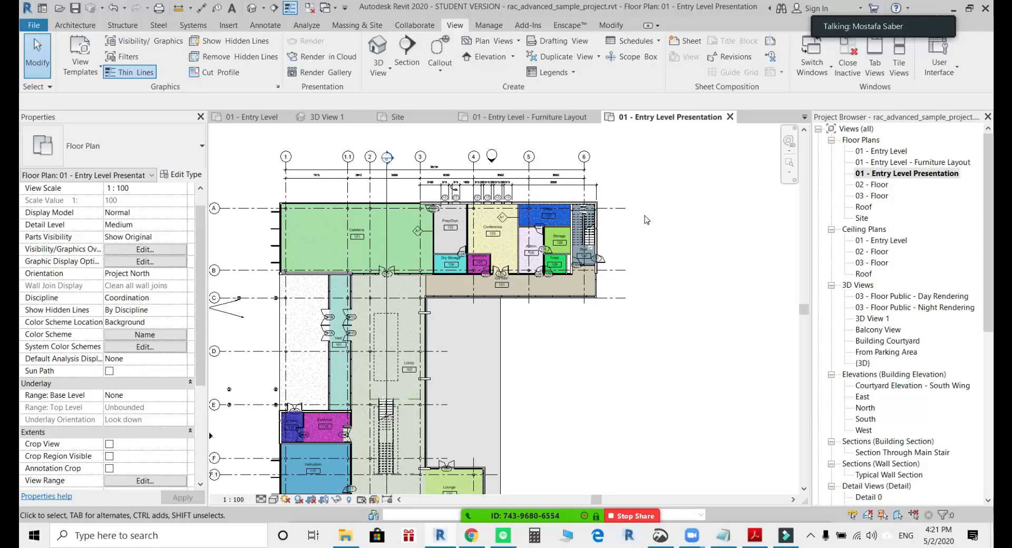
# Place a color fill legend for the rooms in the empty area beside the plan's upper wing.
pyautogui.click(262, 28)
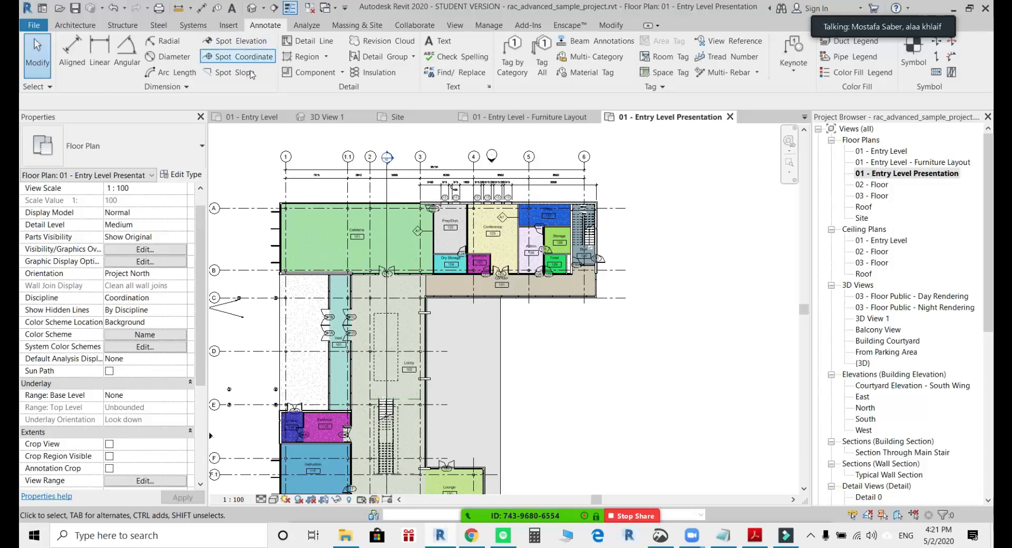
pyautogui.click(856, 76)
pyautogui.moveTo(614, 198); pyautogui.dragTo(530, 192, button='middle')
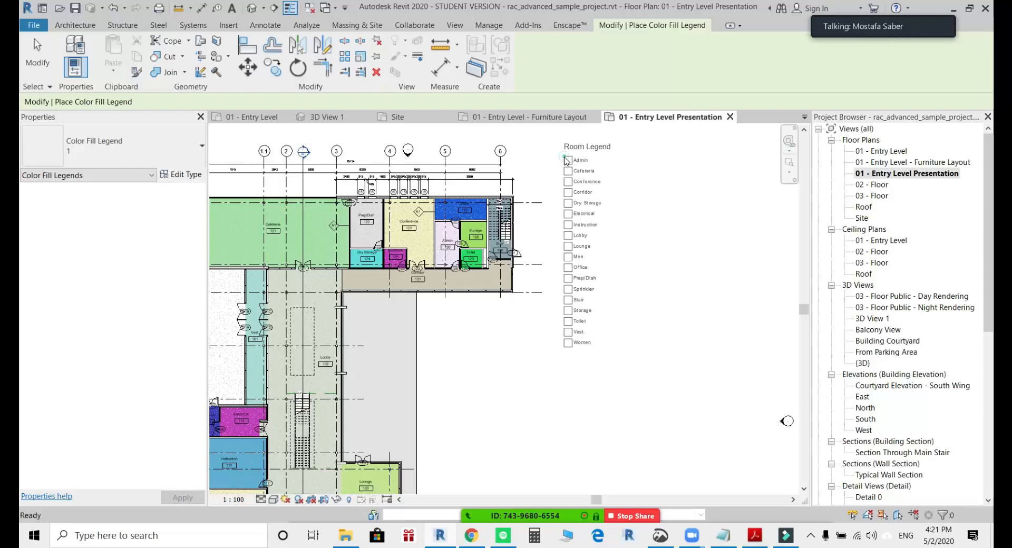
pyautogui.click(567, 161)
pyautogui.scroll(5, 629, 210)
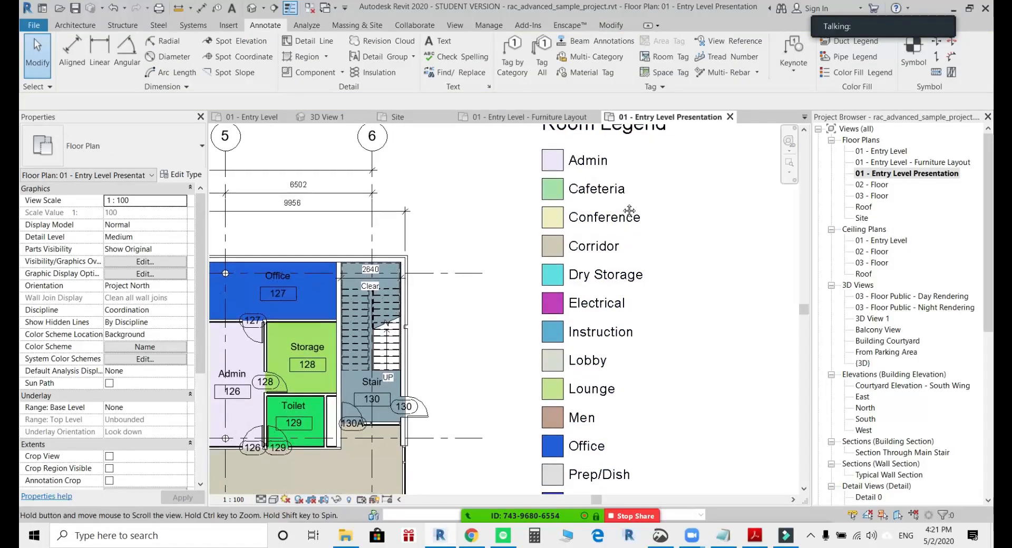
pyautogui.scroll(-2, 610, 167)
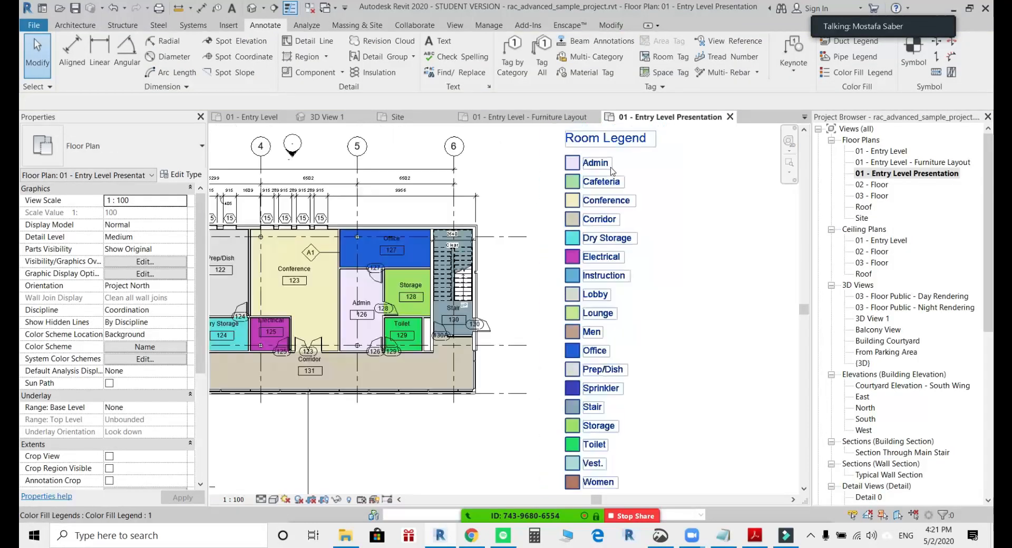
pyautogui.moveTo(624, 371); pyautogui.dragTo(659, 301, button='middle')
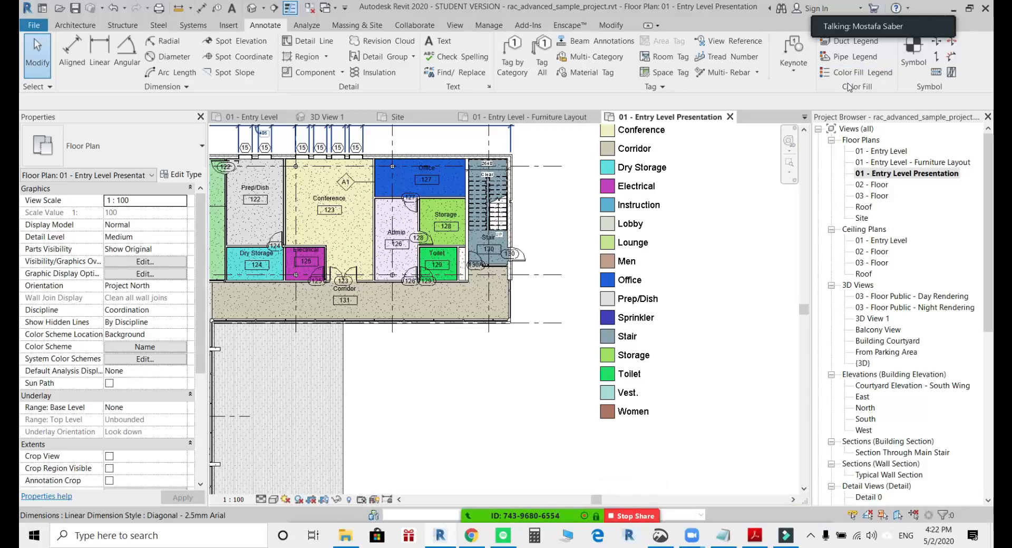
pyautogui.moveTo(888, 28); pyautogui.dragTo(891, 11)
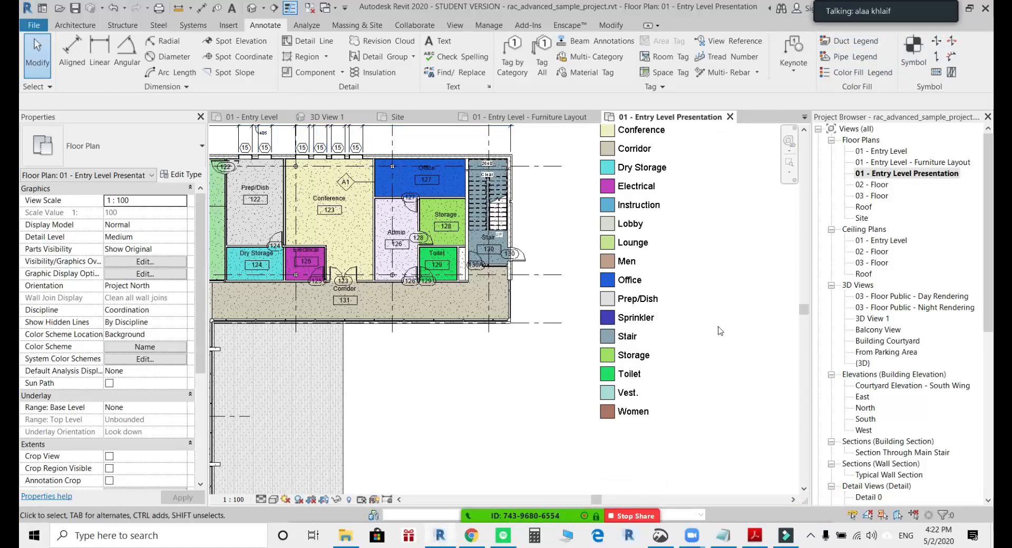
pyautogui.scroll(-2, 718, 329)
pyautogui.moveTo(686, 342); pyautogui.dragTo(679, 290, button='middle')
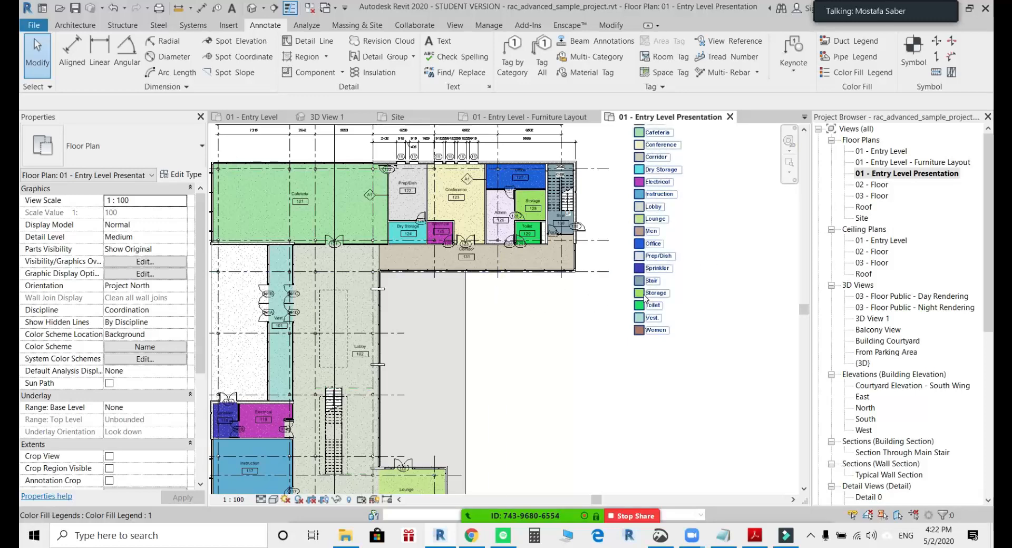
# Open the 01 - Entry Level - Furniture Layout floor plan.
pyautogui.doubleClick(916, 163)
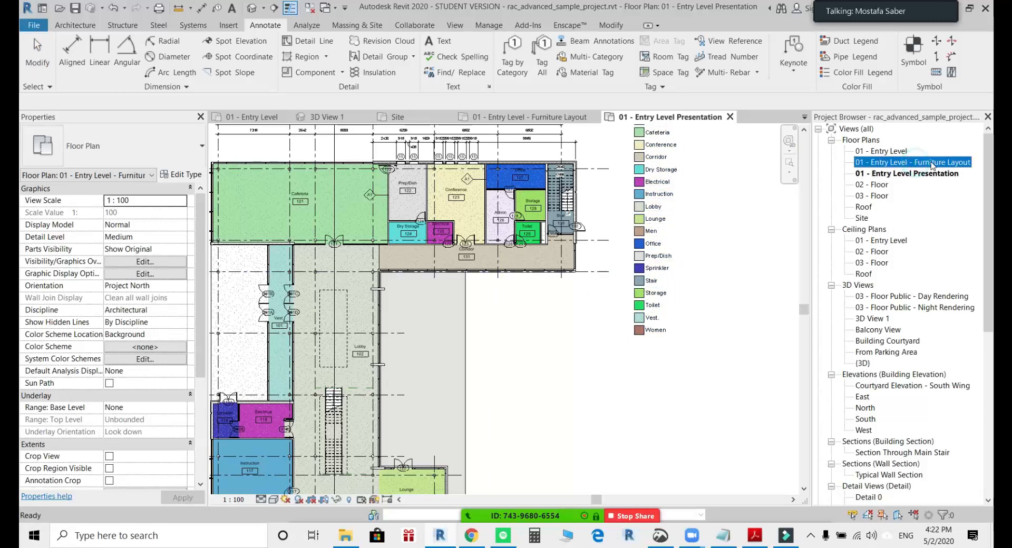
pyautogui.moveTo(671, 199); pyautogui.dragTo(665, 201, button='middle')
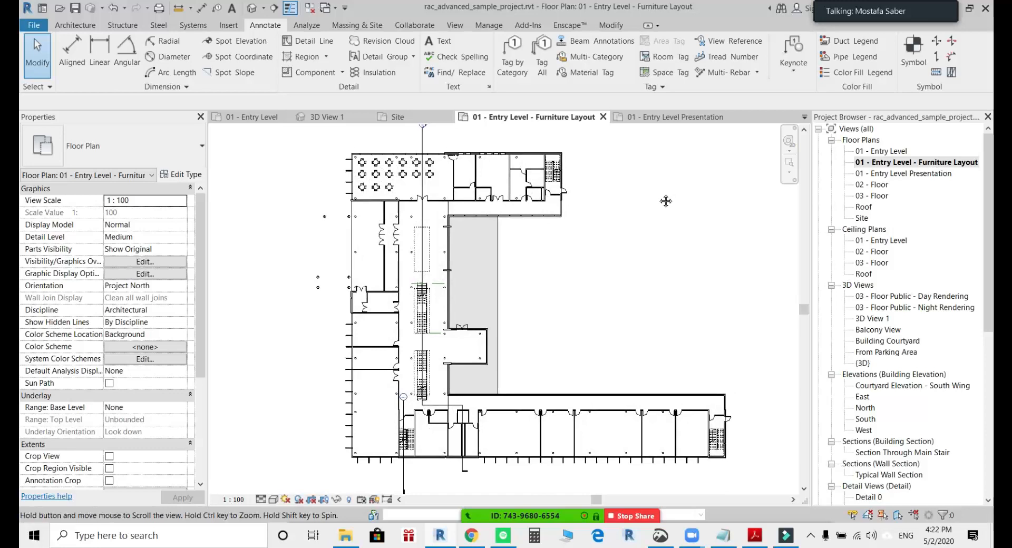
pyautogui.click(857, 73)
pyautogui.click(579, 168)
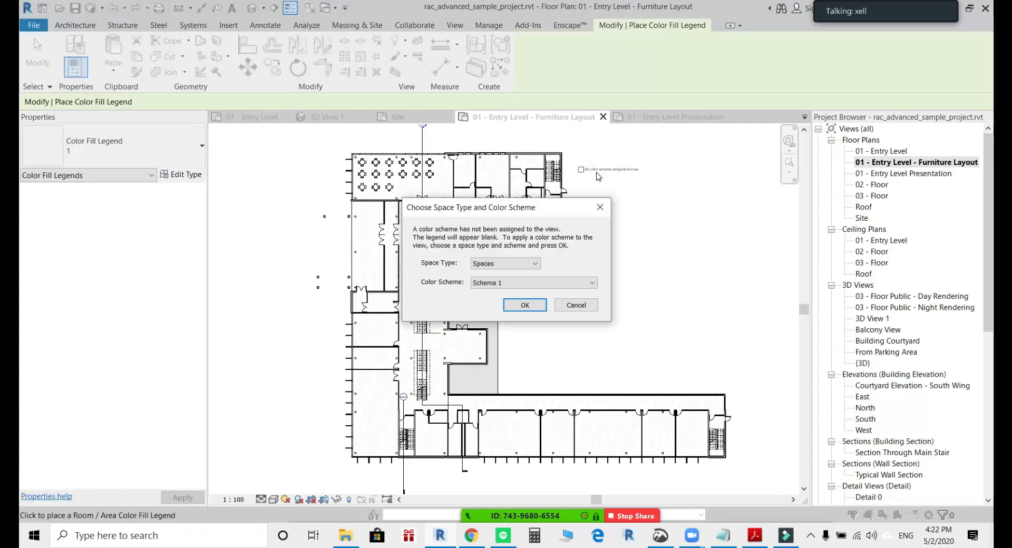
pyautogui.click(529, 264)
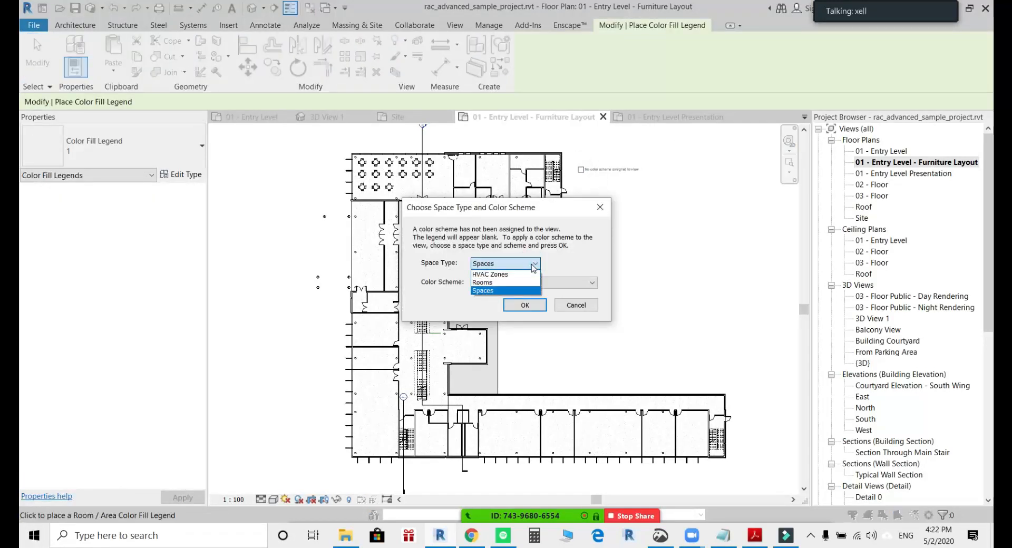
pyautogui.click(598, 209)
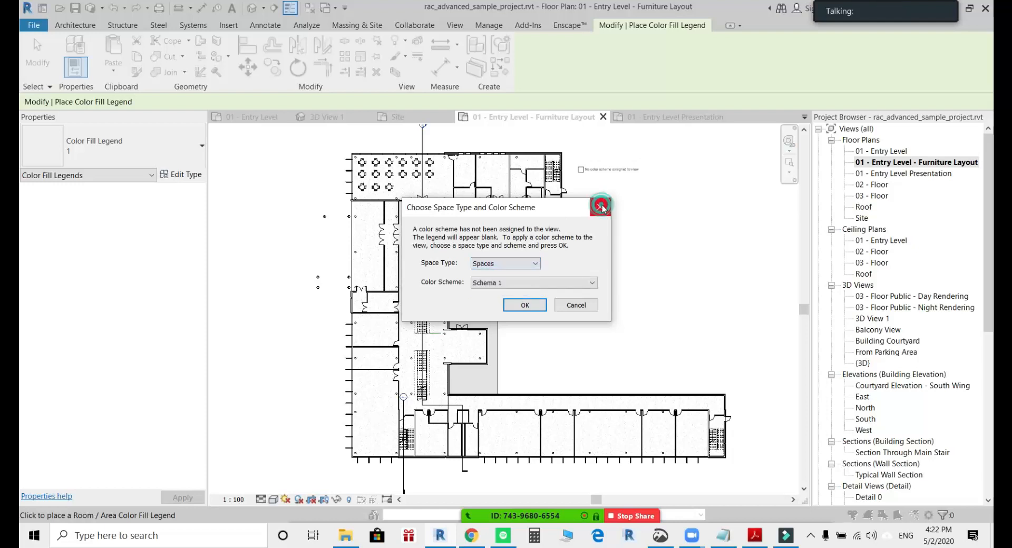
pyautogui.click(599, 208)
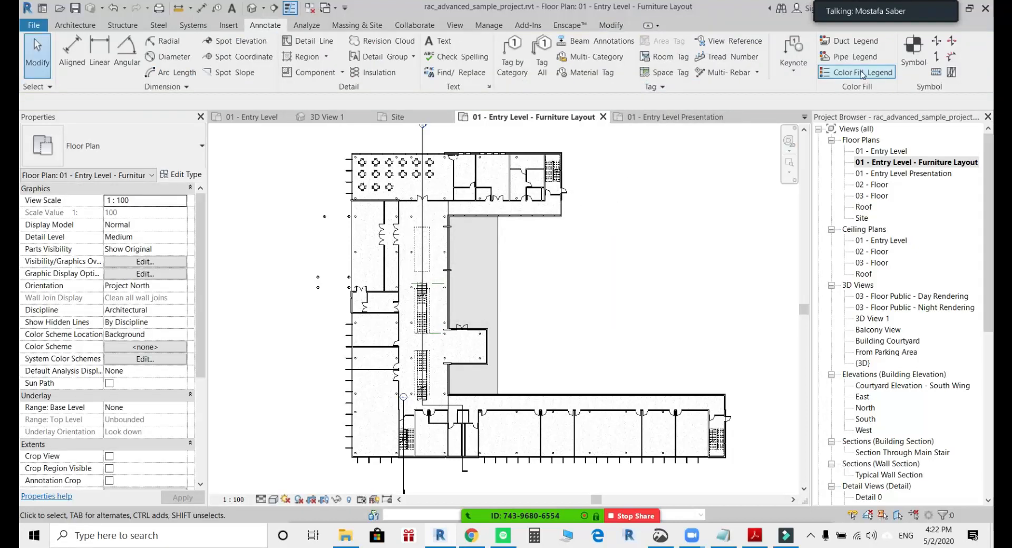
# Place a color fill legend beside the furniture layout plan, assigning the Rooms space type with the Name color scheme.
pyautogui.click(860, 74)
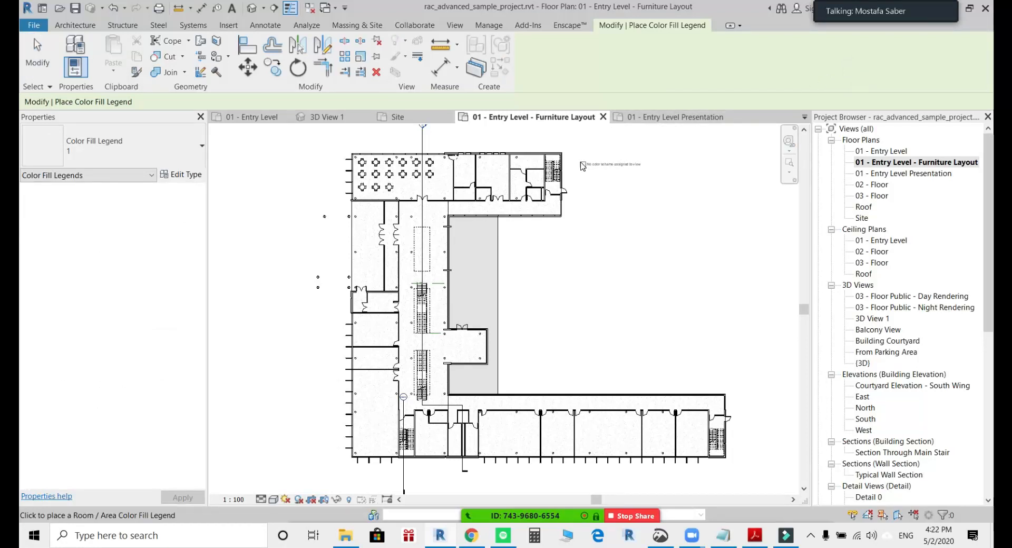
pyautogui.scroll(4, 582, 166)
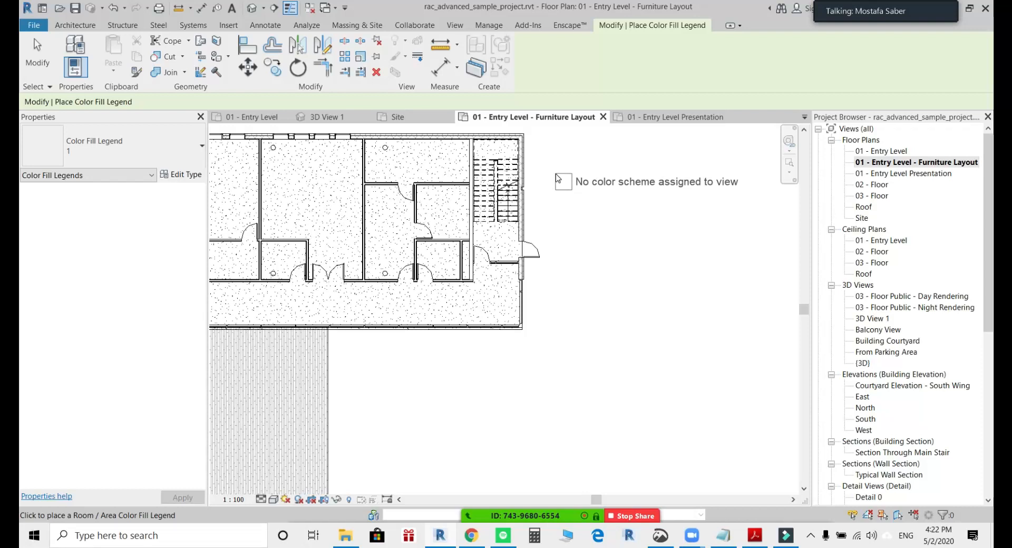
pyautogui.scroll(-4, 559, 179)
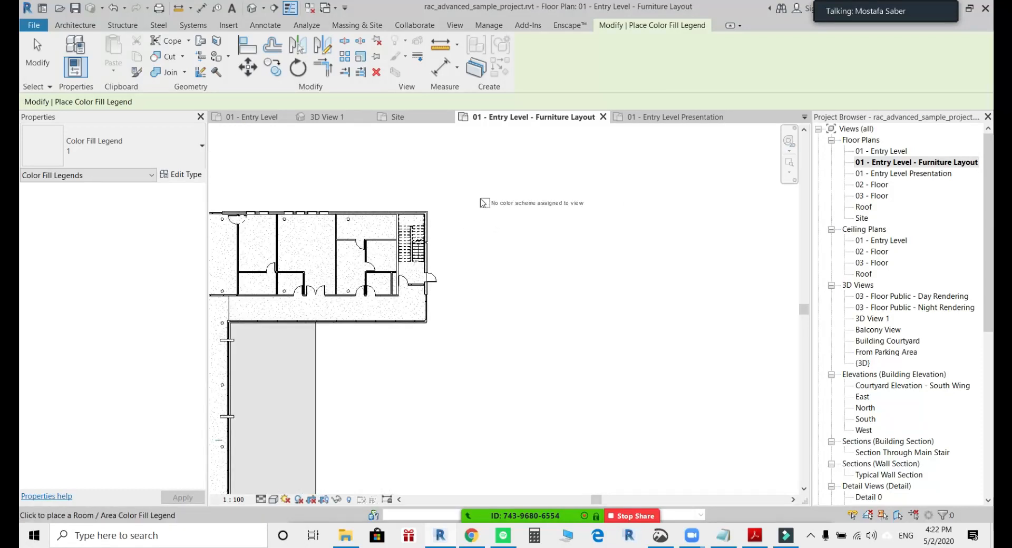
pyautogui.click(482, 203)
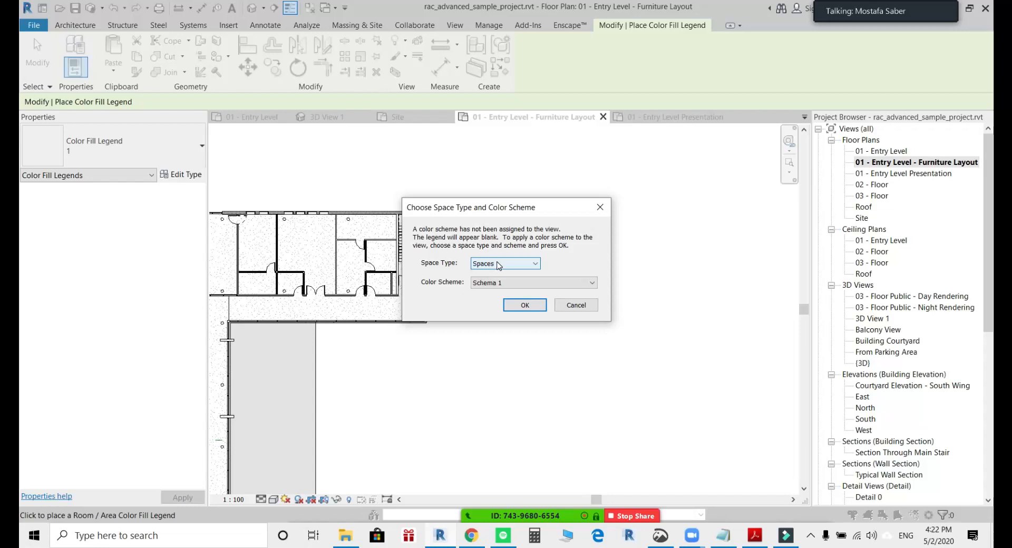
pyautogui.click(499, 266)
pyautogui.click(490, 287)
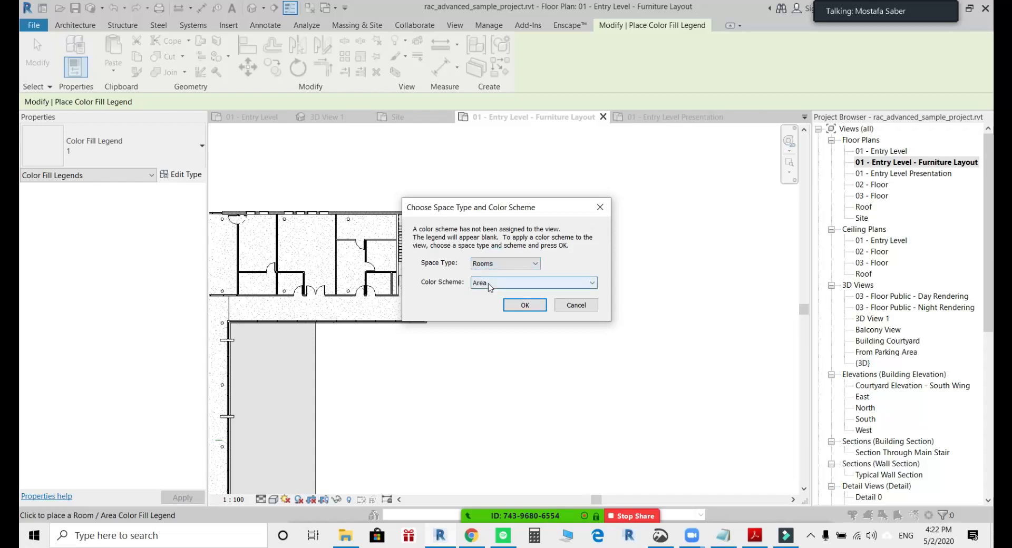
pyautogui.click(490, 287)
pyautogui.click(486, 316)
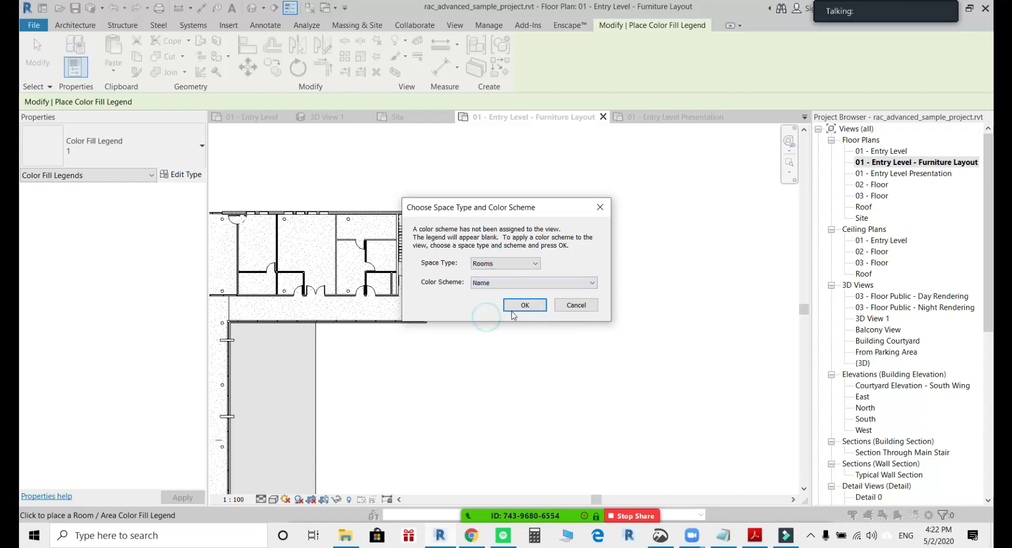
pyautogui.click(511, 311)
pyautogui.moveTo(501, 297); pyautogui.dragTo(602, 271, button='middle')
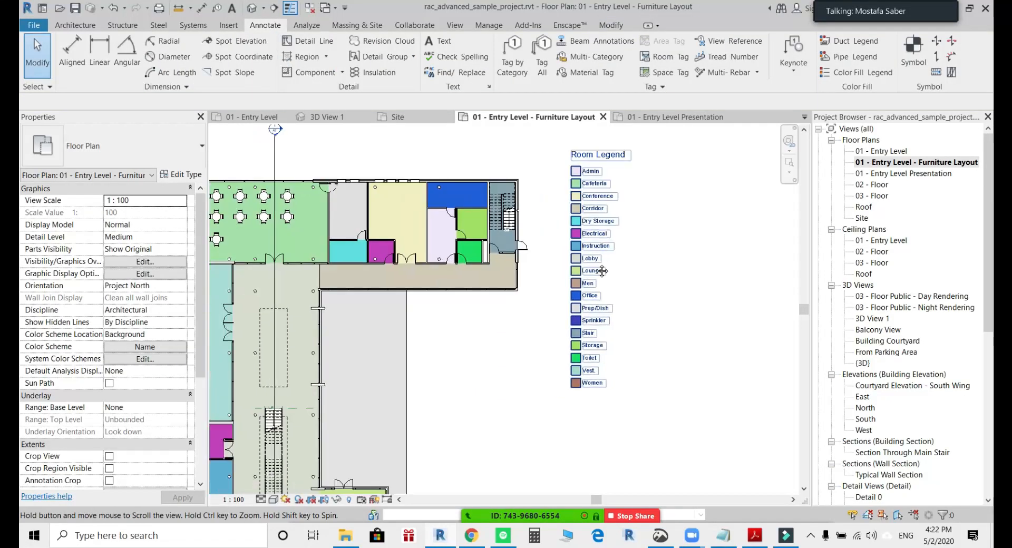
pyautogui.scroll(-4, 594, 268)
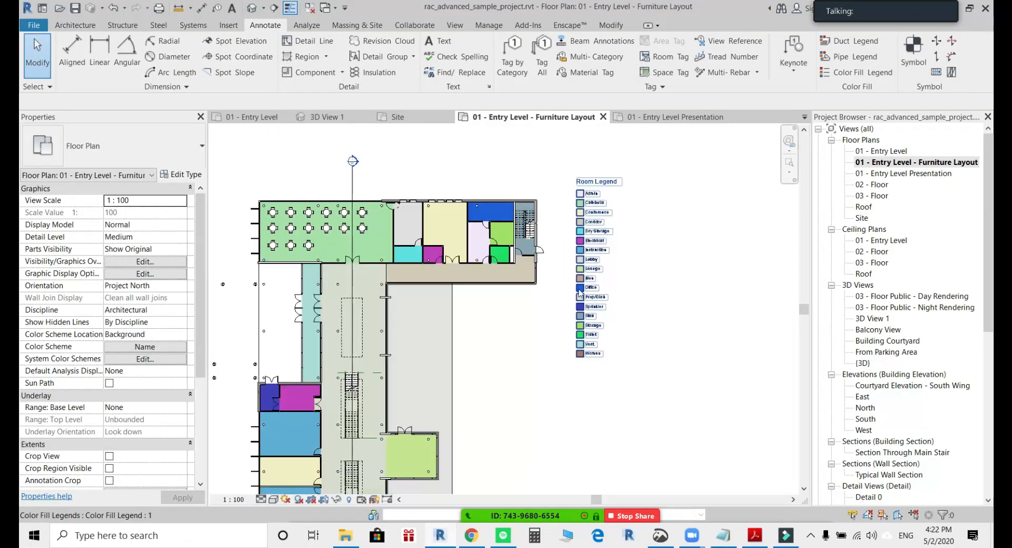
pyautogui.moveTo(620, 252); pyautogui.dragTo(619, 230, button='middle')
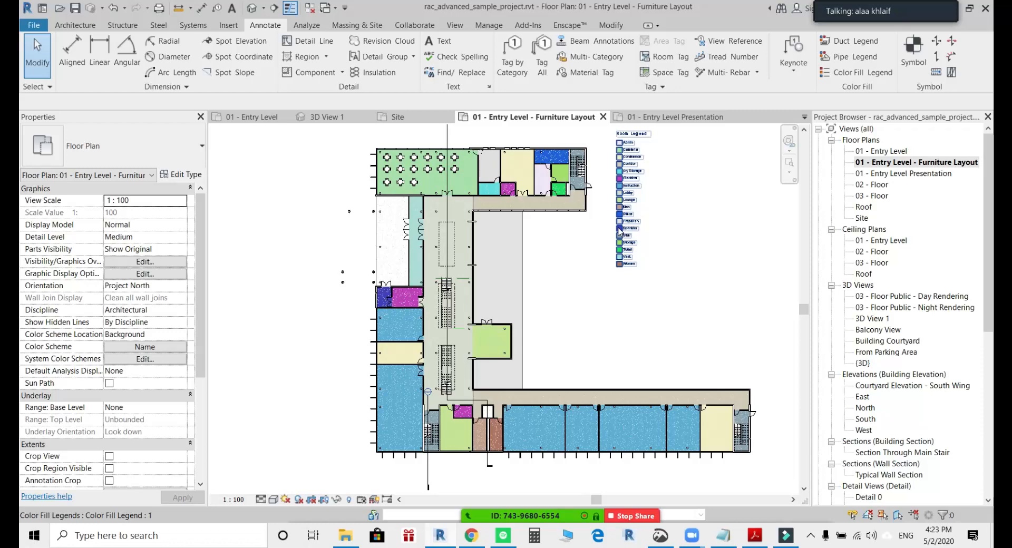
pyautogui.scroll(3, 558, 185)
pyautogui.moveTo(478, 188); pyautogui.dragTo(464, 289, button='middle')
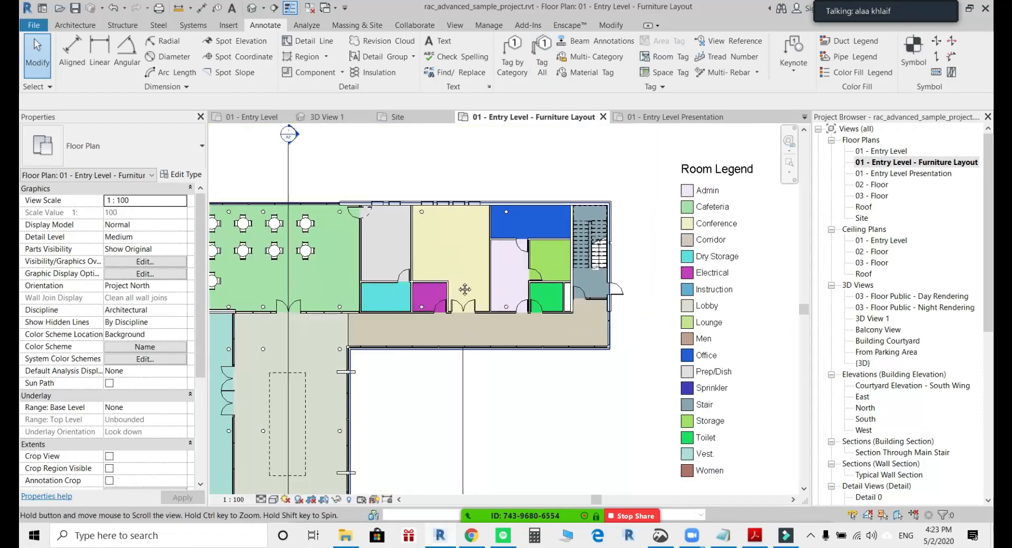
# Move the partition wall on the north side of Dry Storage and Electrical north to about 4600 mm from the corridor wall, enlarging both rooms.
pyautogui.scroll(2, 464, 289)
pyautogui.click(427, 283)
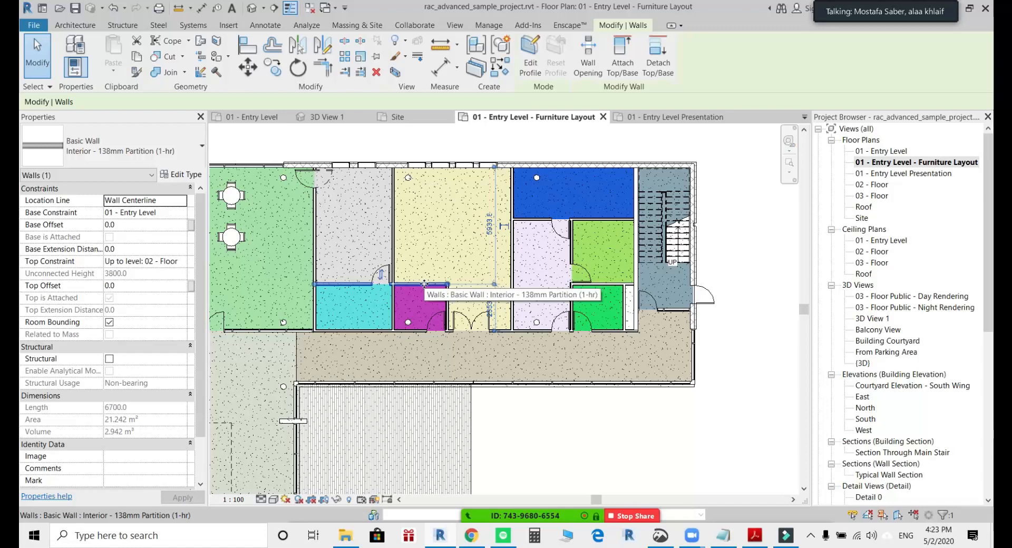
pyautogui.moveTo(425, 284); pyautogui.dragTo(426, 241)
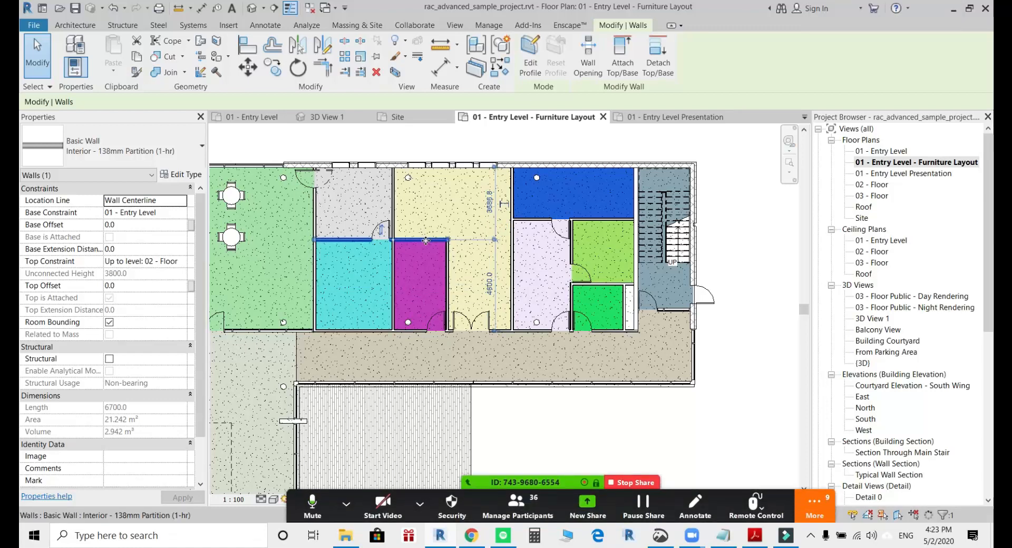
pyautogui.press('Escape')
pyautogui.scroll(-4, 599, 281)
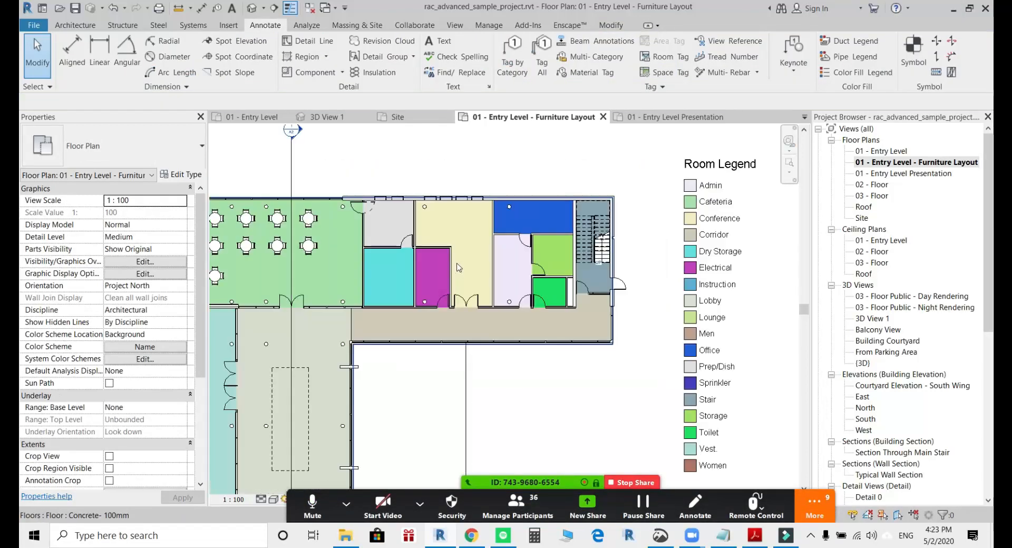
pyautogui.click(586, 280)
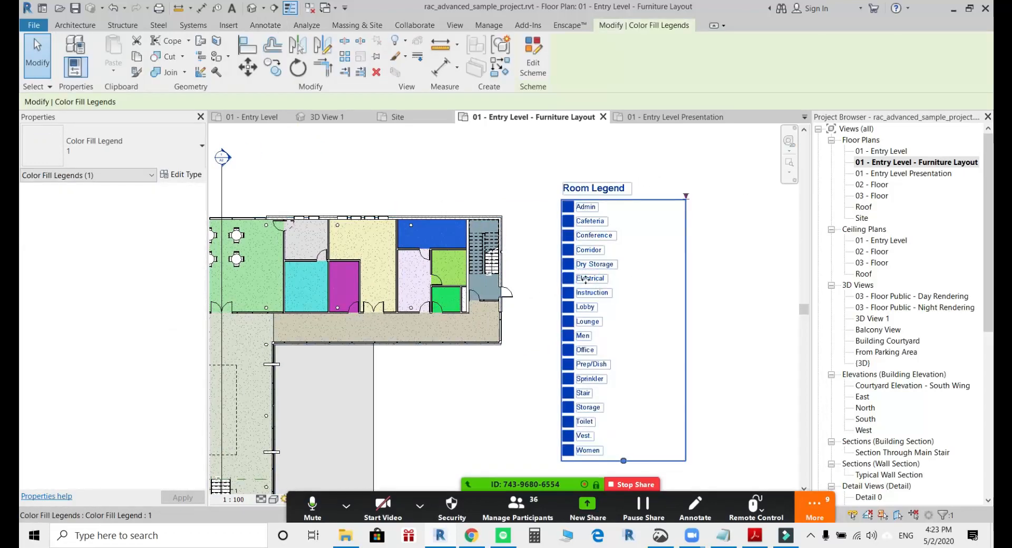
pyautogui.scroll(3, 450, 268)
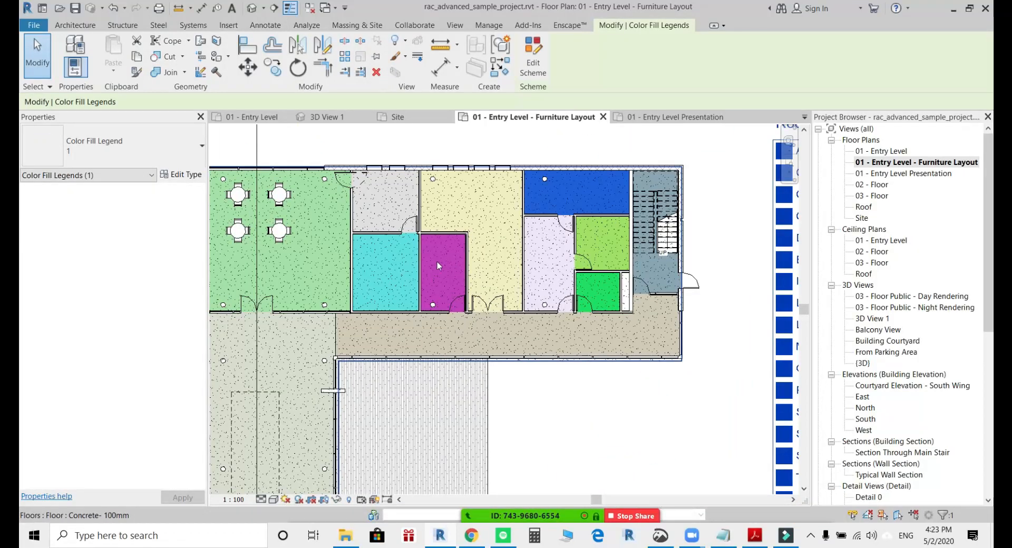
# Look at Dry Storage in the 01 - Entry Level floor plan, and open the 01 - Entry Level Presentation plan.
pyautogui.click(890, 151)
pyautogui.doubleClick(896, 153)
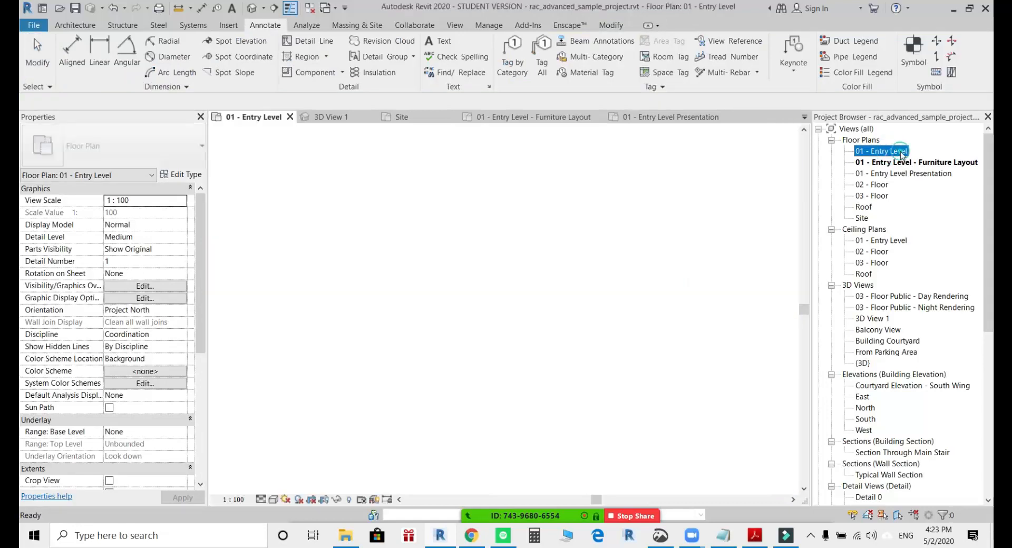
pyautogui.scroll(5, 468, 322)
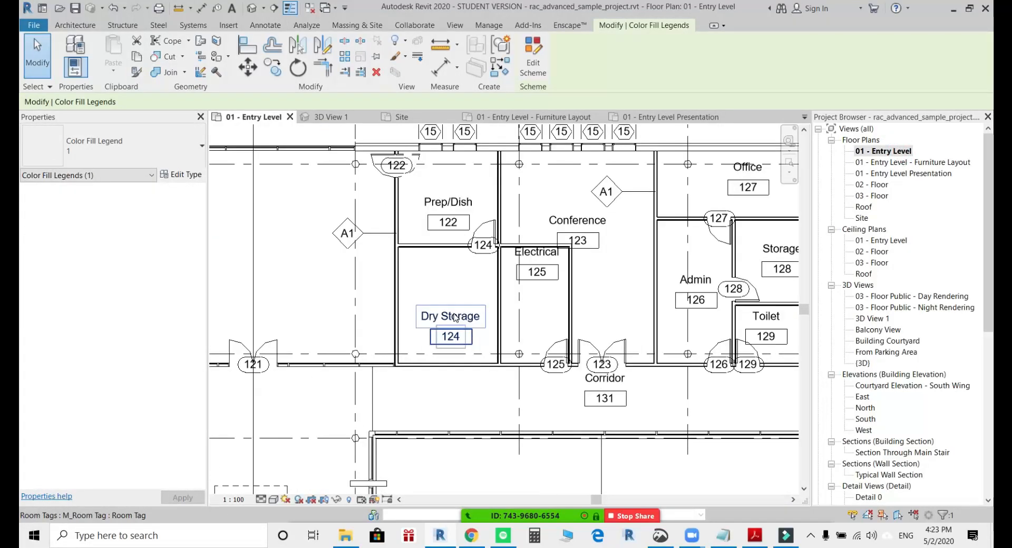
pyautogui.click(917, 174)
pyautogui.doubleClick(917, 173)
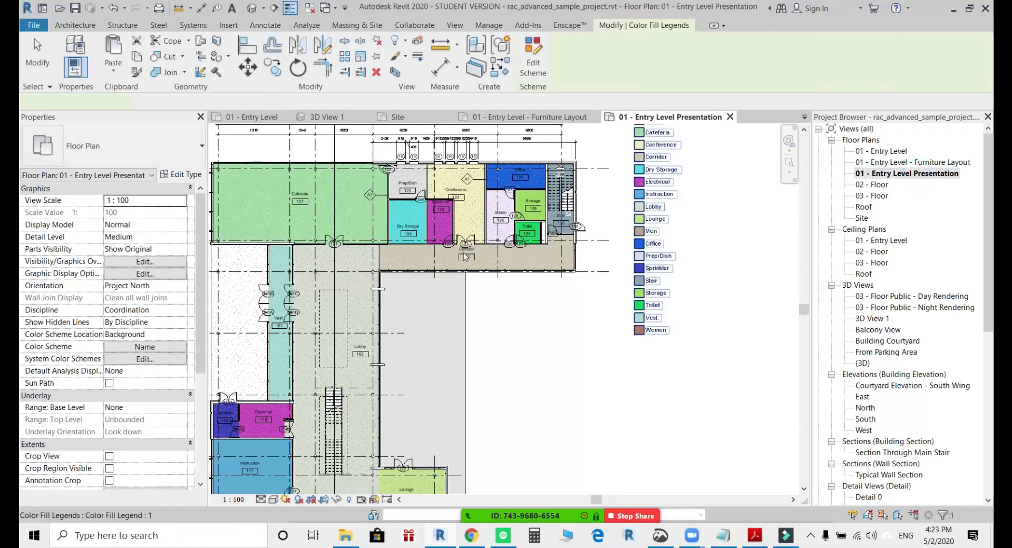
# Rename room 124 from Dry Storage to Cold Storage through its room tag in the presentation plan.
pyautogui.scroll(5, 384, 271)
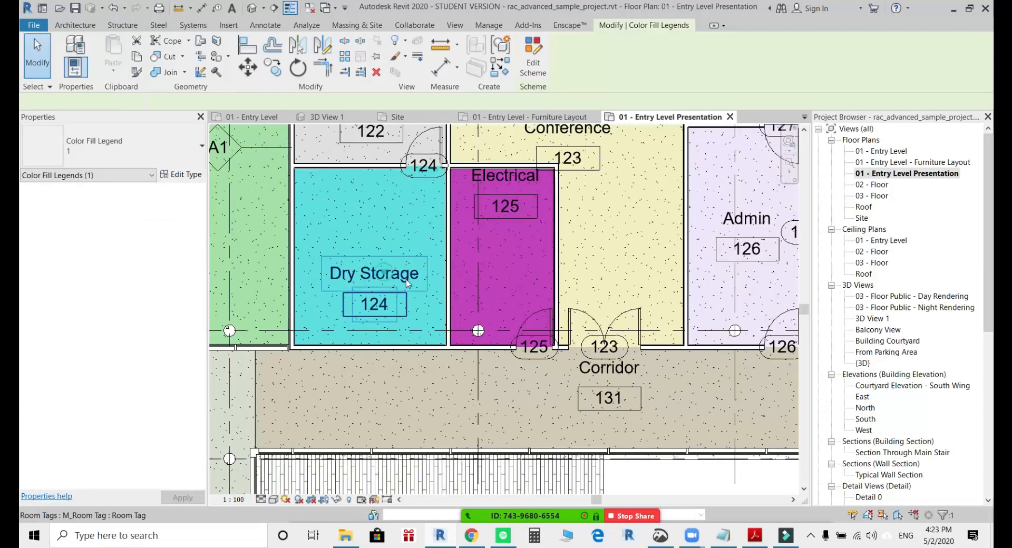
pyautogui.click(406, 279)
pyautogui.moveTo(406, 279); pyautogui.dragTo(336, 335, button='middle')
pyautogui.click(327, 334)
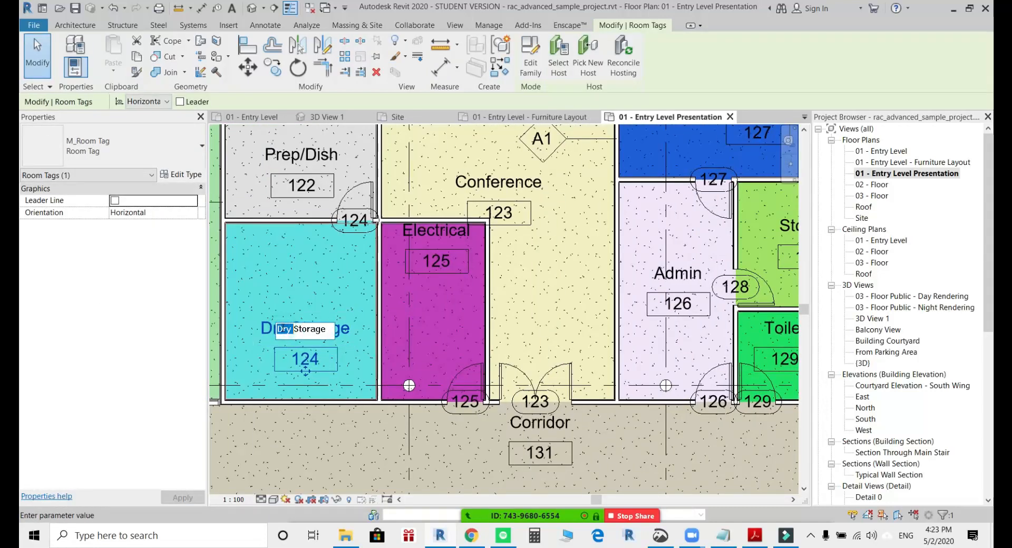
pyautogui.write('Cold')
pyautogui.press('Return')
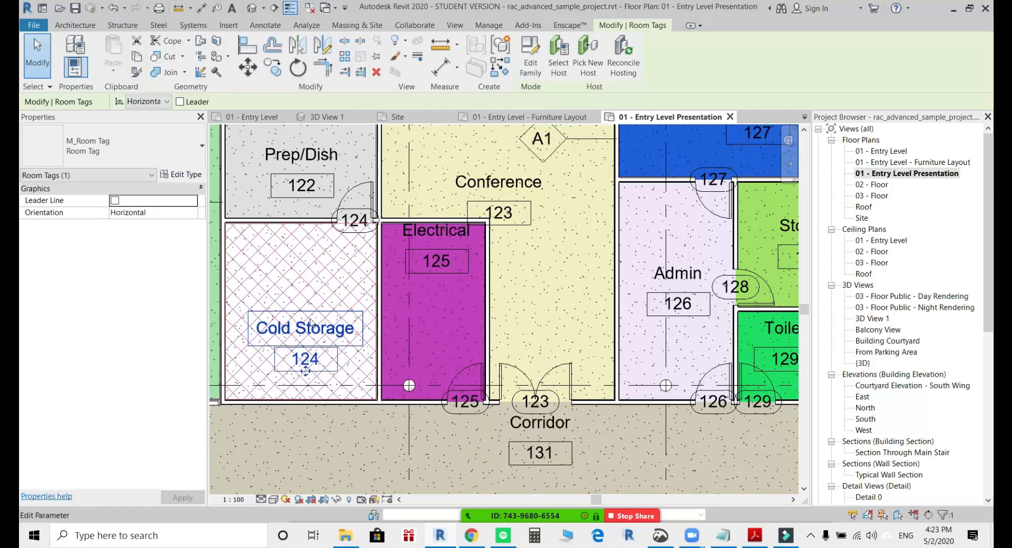
pyautogui.moveTo(387, 273); pyautogui.dragTo(391, 270, button='middle')
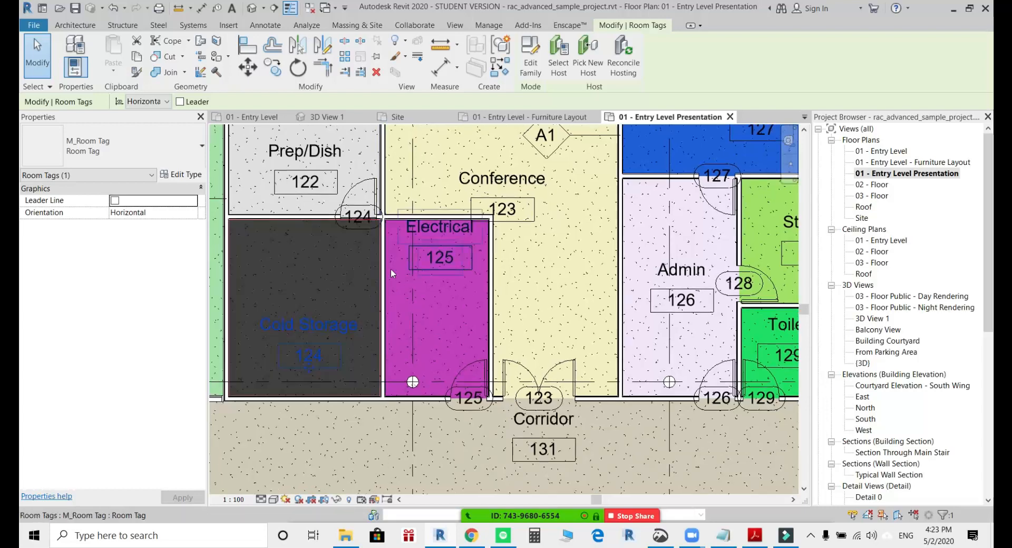
pyautogui.press('Escape')
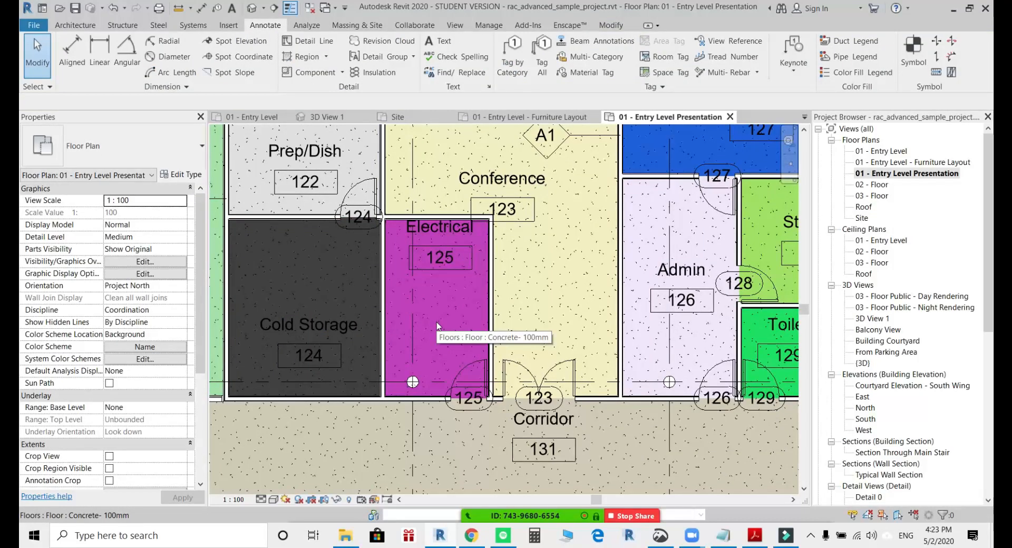
# Switch the presentation plan's color fill legend from the Name scheme to the Department color scheme for rooms.
pyautogui.scroll(-4, 437, 322)
pyautogui.moveTo(535, 405); pyautogui.dragTo(414, 453, button='middle')
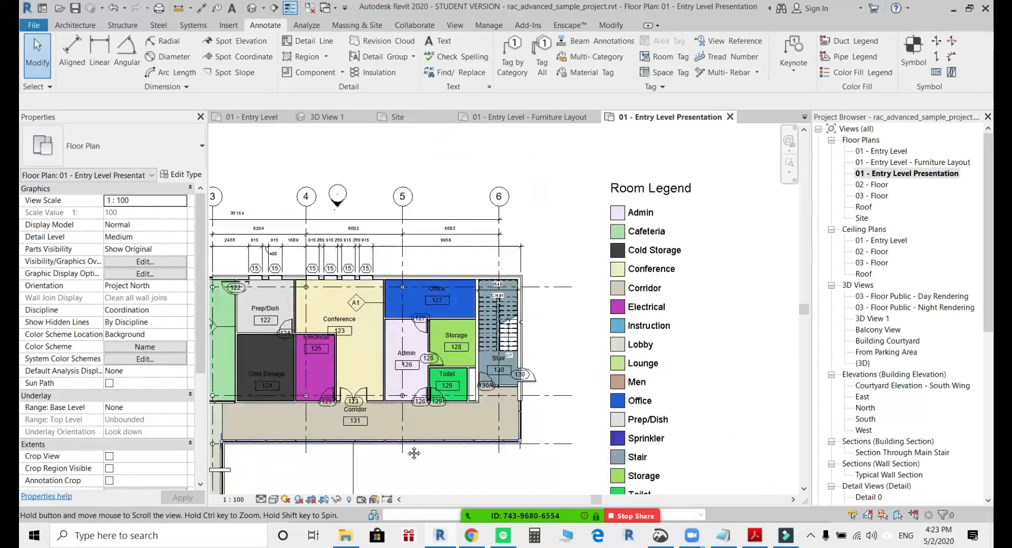
pyautogui.moveTo(565, 358); pyautogui.dragTo(722, 253, button='middle')
pyautogui.scroll(-2, 679, 310)
pyautogui.moveTo(678, 310); pyautogui.dragTo(641, 296, button='middle')
pyautogui.click(706, 260)
pyautogui.moveTo(706, 261); pyautogui.dragTo(572, 383, button='middle')
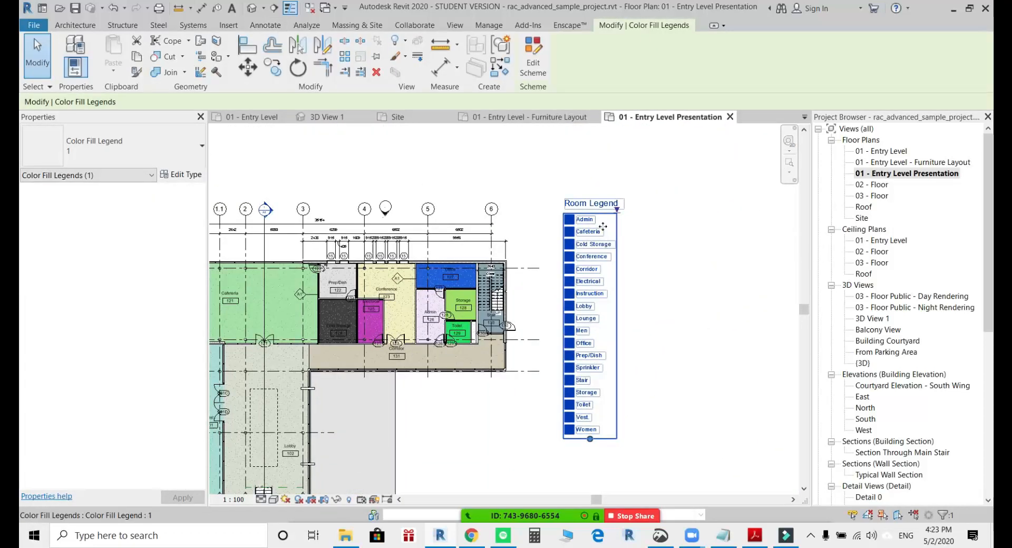
pyautogui.click(532, 59)
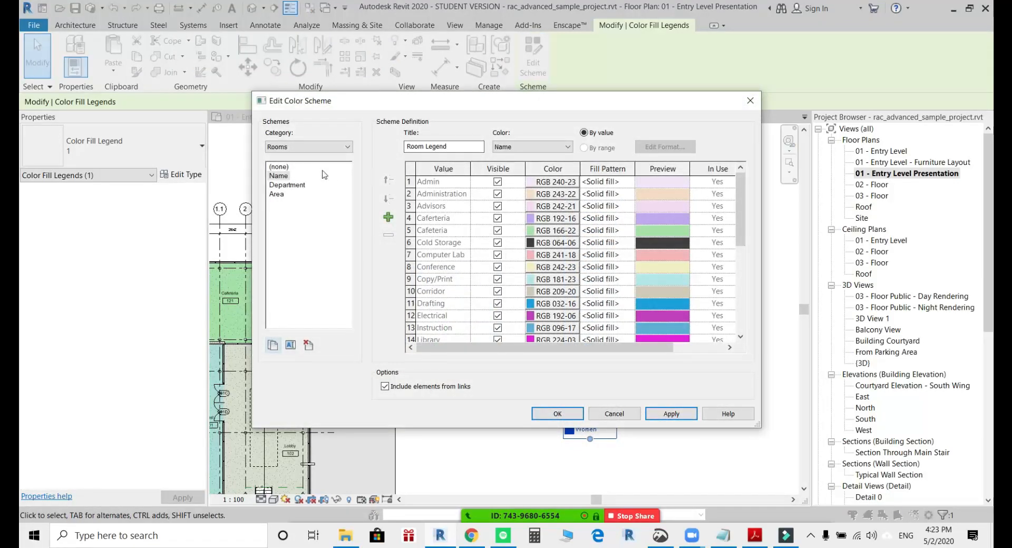
pyautogui.click(289, 185)
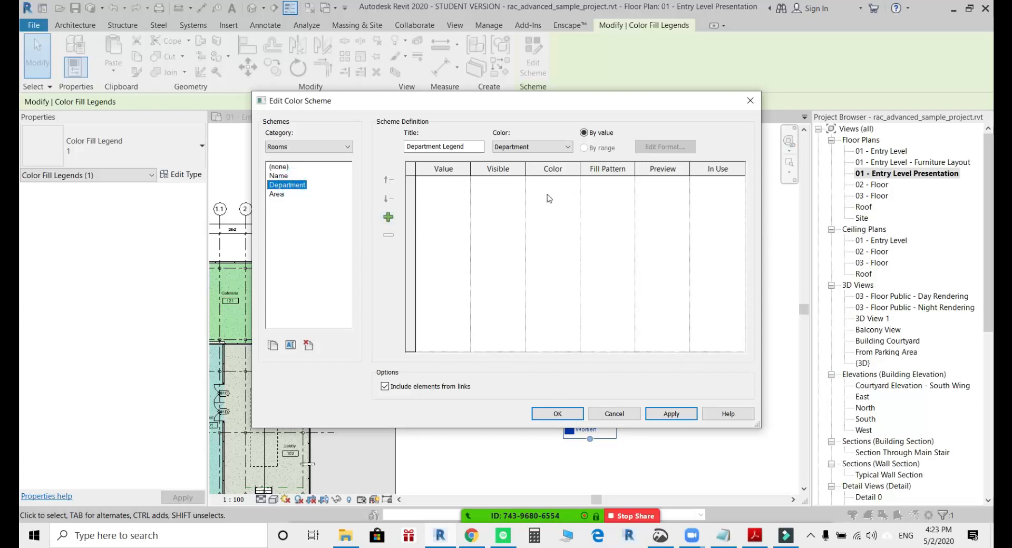
pyautogui.click(558, 414)
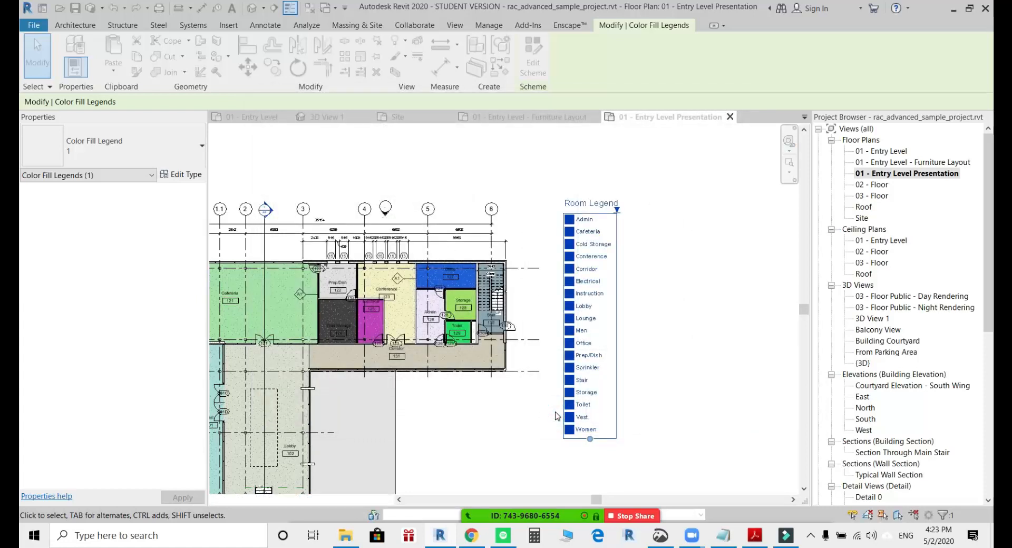
# Move the Department legend down so it sits beside the rooms of the plan's upper wing.
pyautogui.moveTo(573, 221)
pyautogui.mouseDown()
pyautogui.moveTo(572, 287)
pyautogui.moveTo(558, 286)
pyautogui.mouseUp()
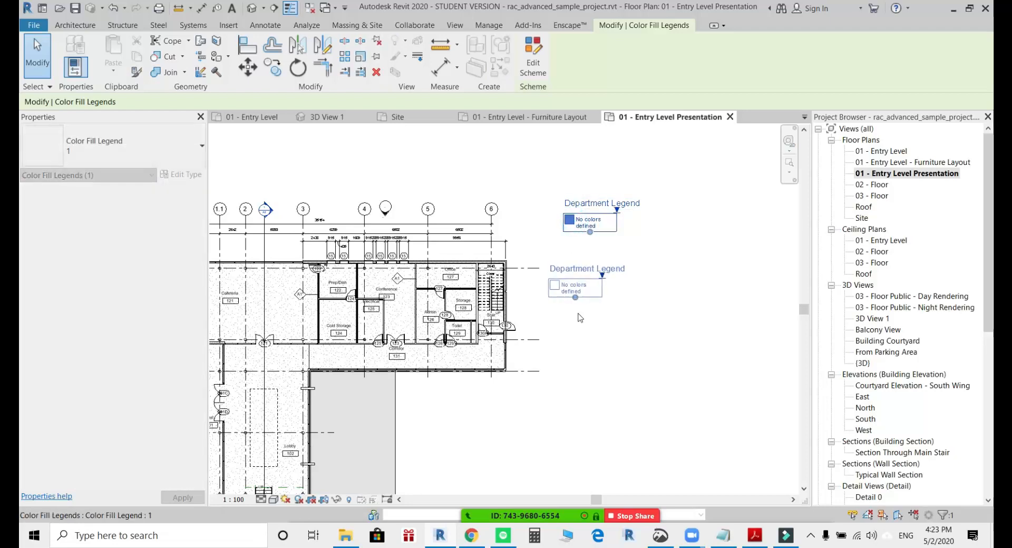
pyautogui.click(581, 338)
pyautogui.scroll(5, 577, 297)
pyautogui.scroll(-3, 605, 293)
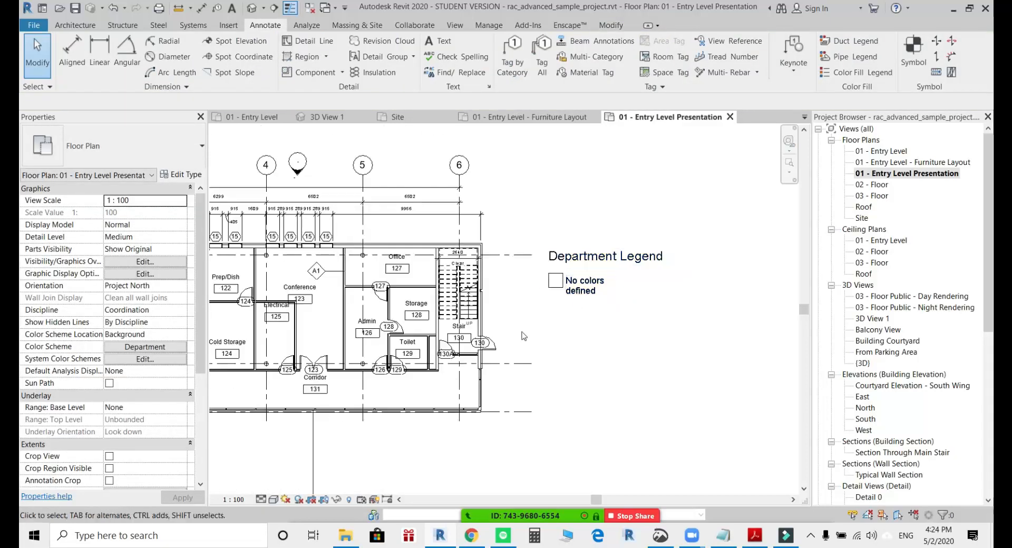
pyautogui.scroll(2, 601, 301)
pyautogui.scroll(2, 453, 274)
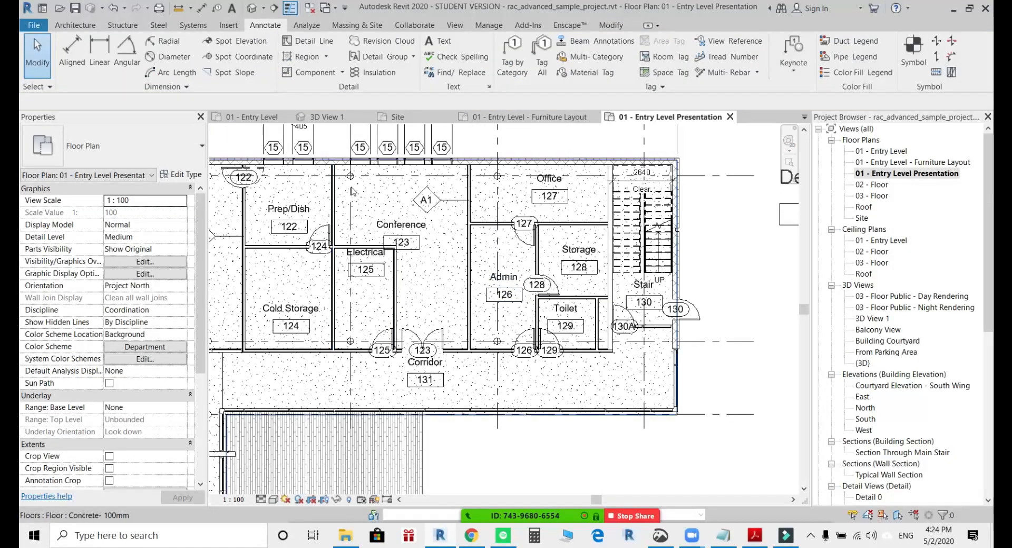
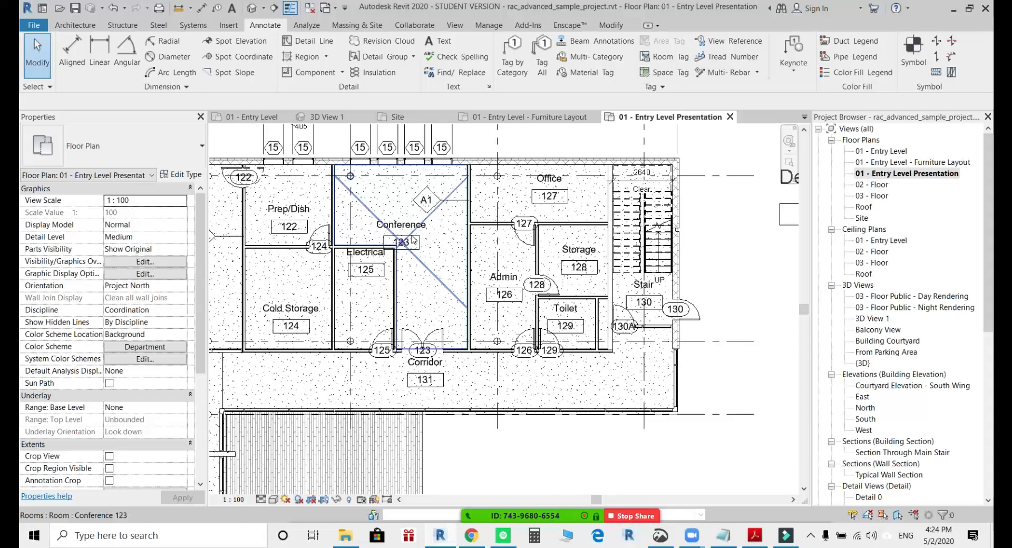
# Assign the Conference room 123 to the Public department.
pyautogui.click(413, 239)
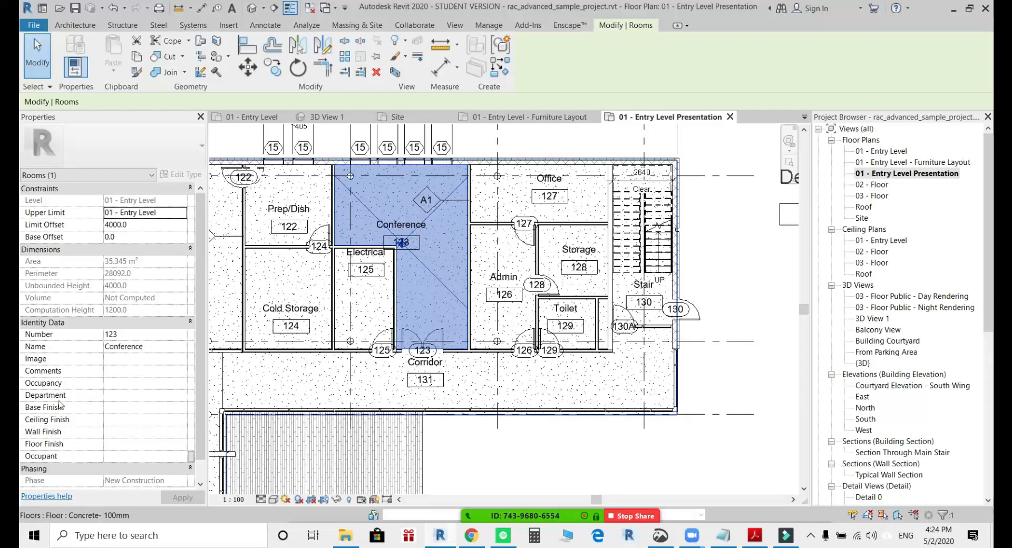
pyautogui.click(169, 396)
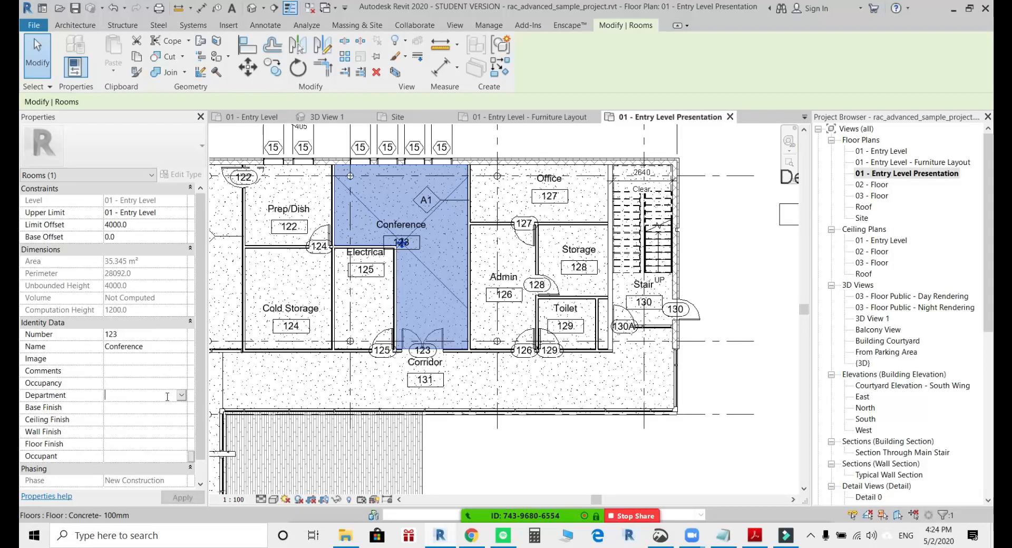
pyautogui.write('Public')
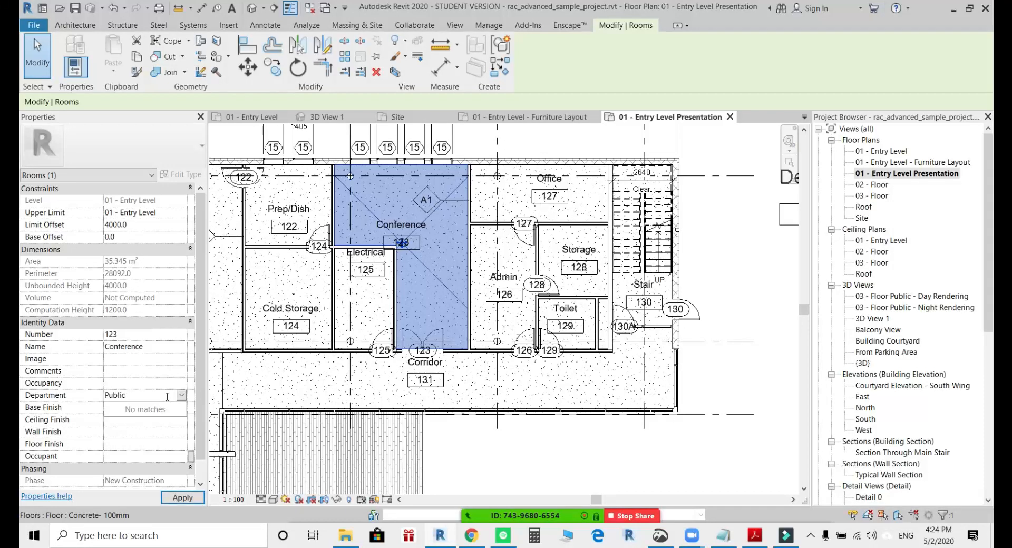
pyautogui.press('Return')
pyautogui.press('Escape')
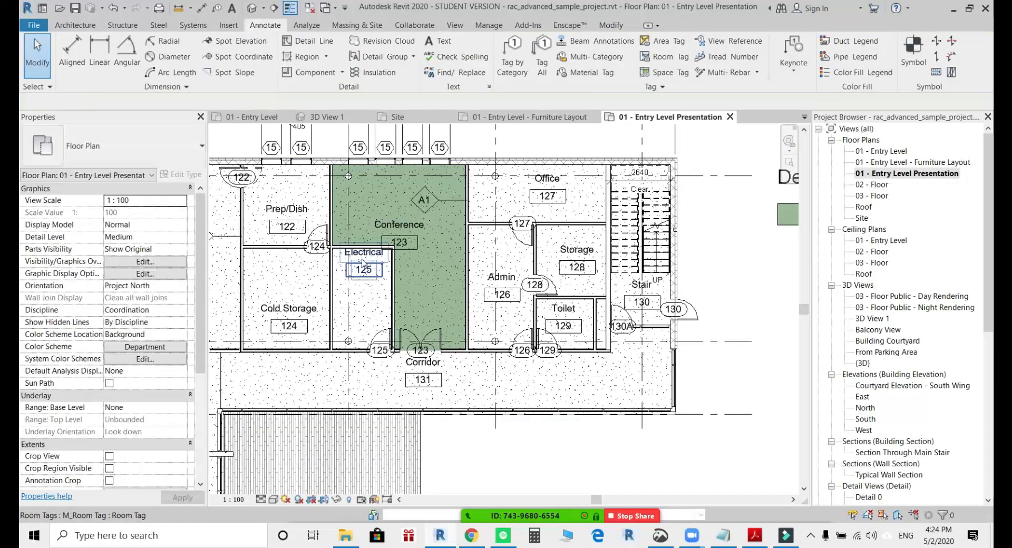
# Assign the Electrical room 125 to the Services department.
pyautogui.click(364, 266)
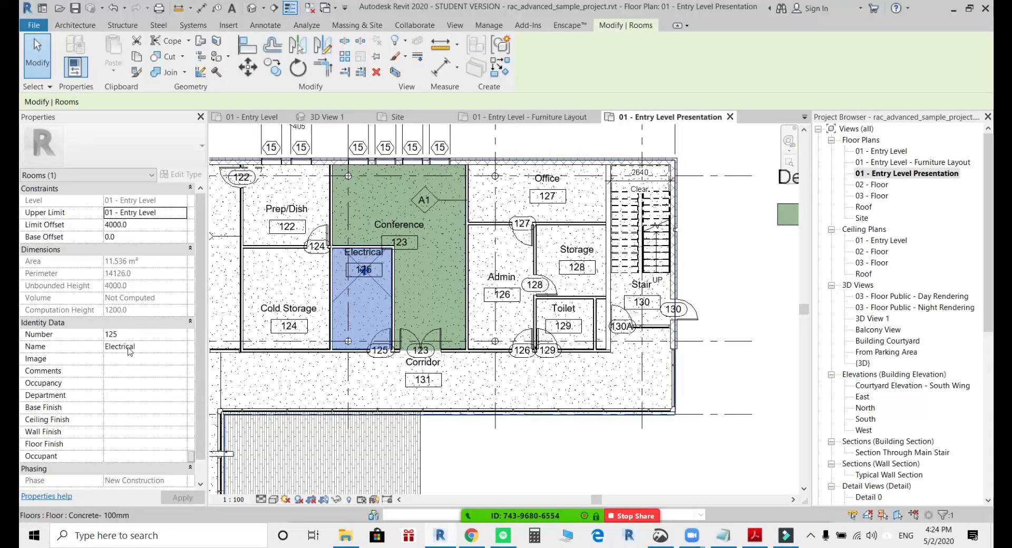
pyautogui.click(126, 396)
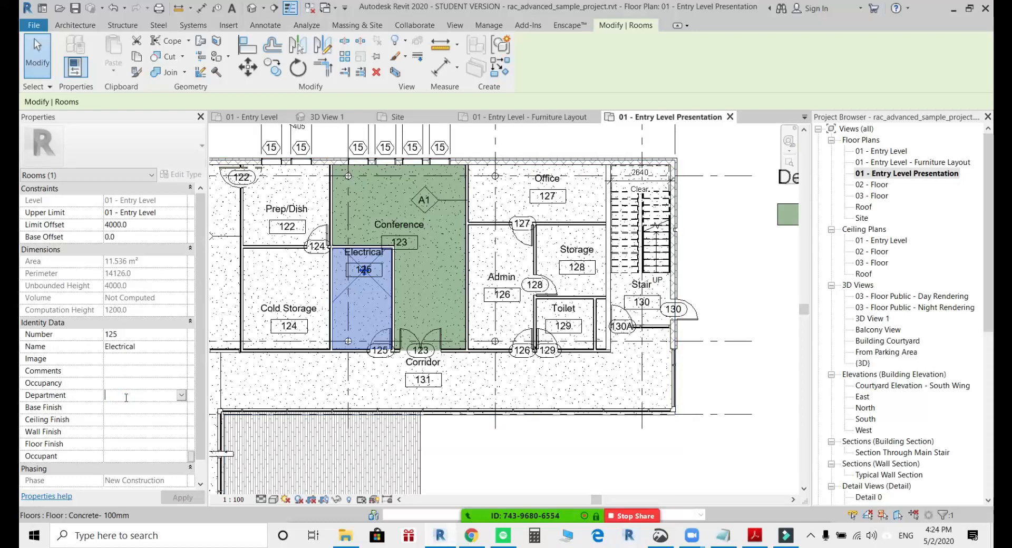
pyautogui.write('Service')
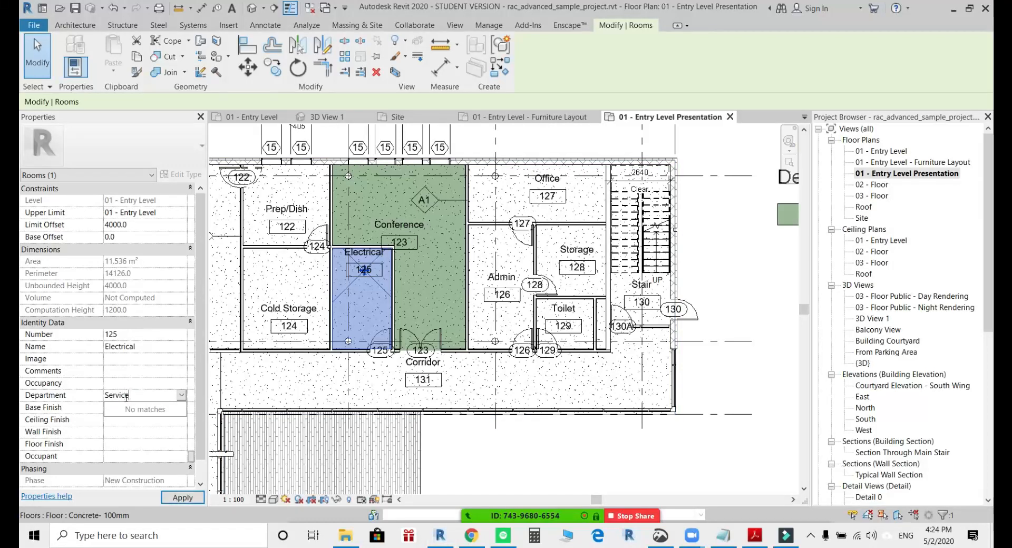
pyautogui.write('s')
pyautogui.press('Return')
pyautogui.moveTo(315, 341); pyautogui.dragTo(311, 341, button='middle')
pyautogui.press('Escape')
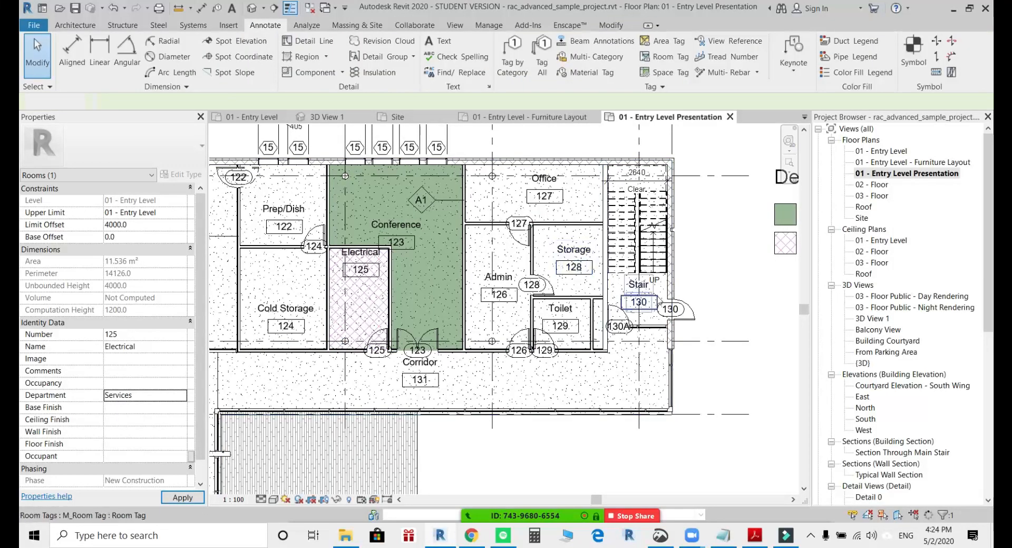
# Switch the presentation plan's color fill legend from the Department scheme back to the Name scheme for rooms.
pyautogui.scroll(-1, 770, 339)
pyautogui.moveTo(770, 340); pyautogui.dragTo(643, 329, button='middle')
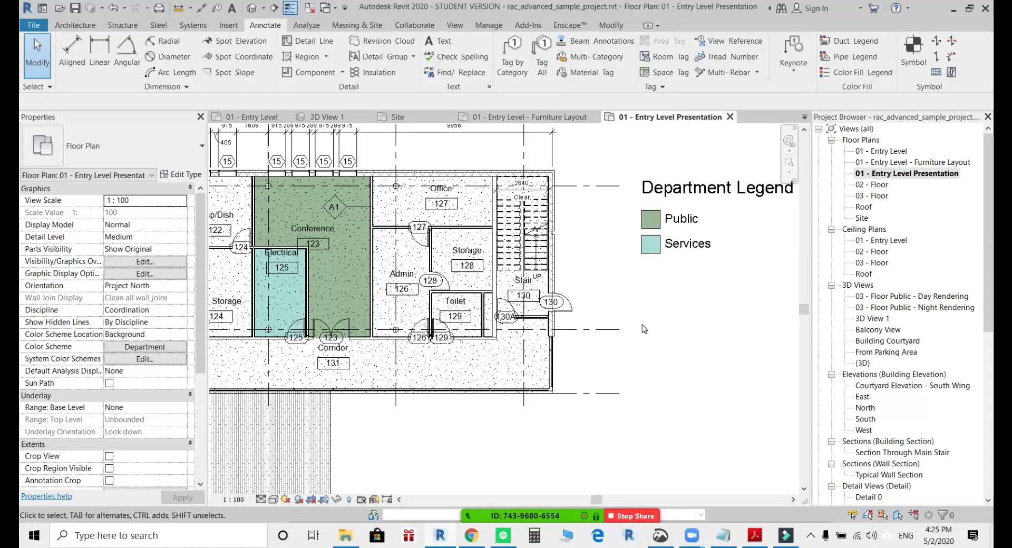
pyautogui.moveTo(606, 295); pyautogui.dragTo(615, 292, button='middle')
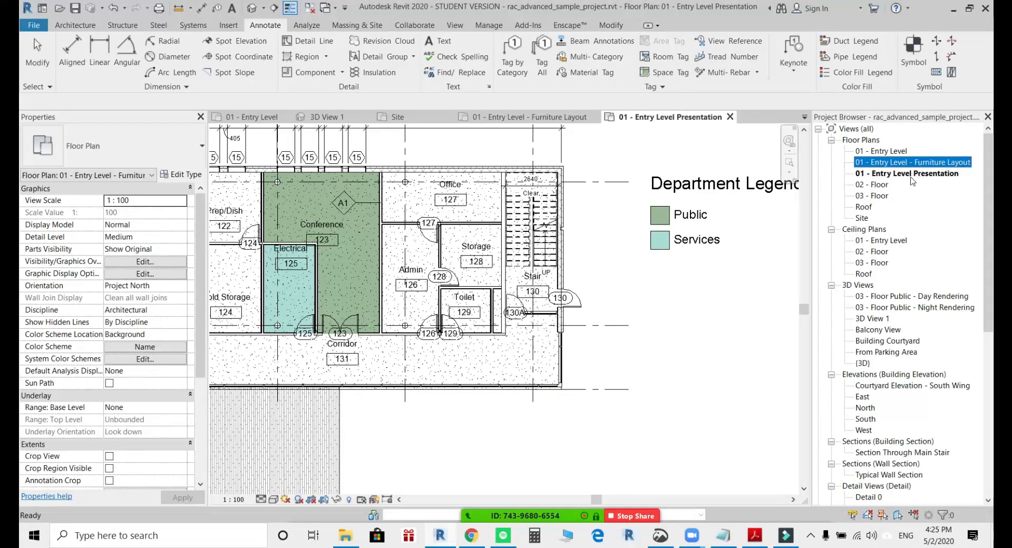
pyautogui.click(679, 189)
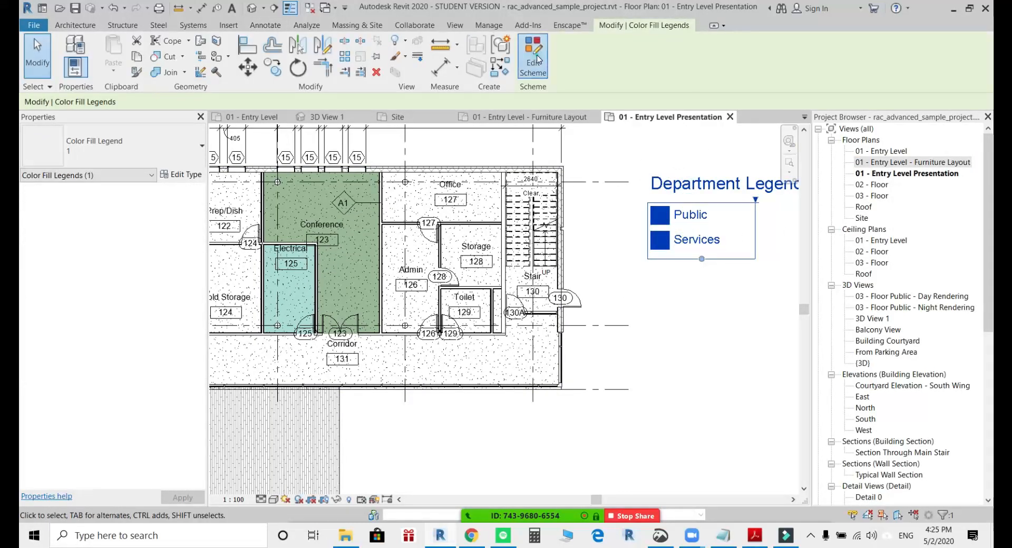
pyautogui.click(533, 62)
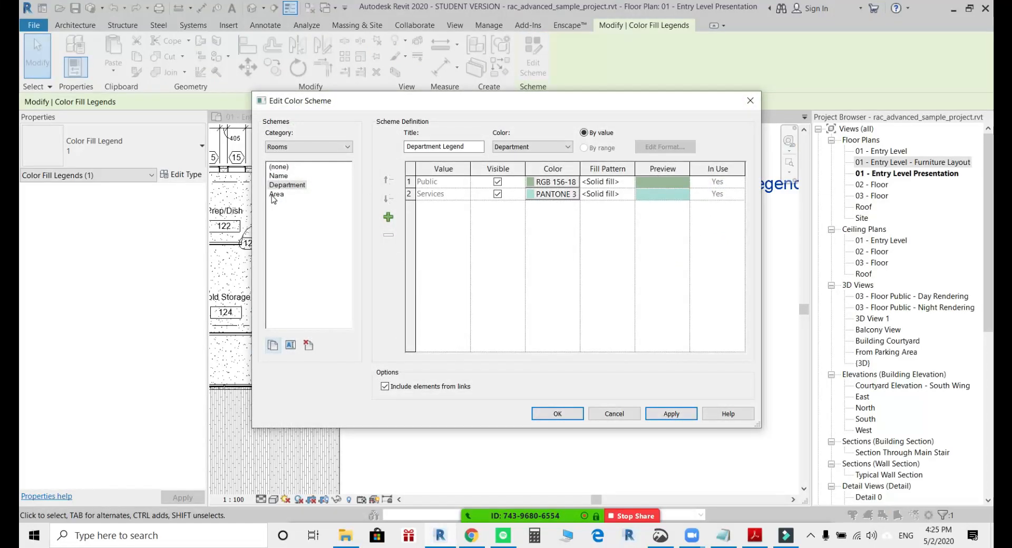
pyautogui.click(279, 176)
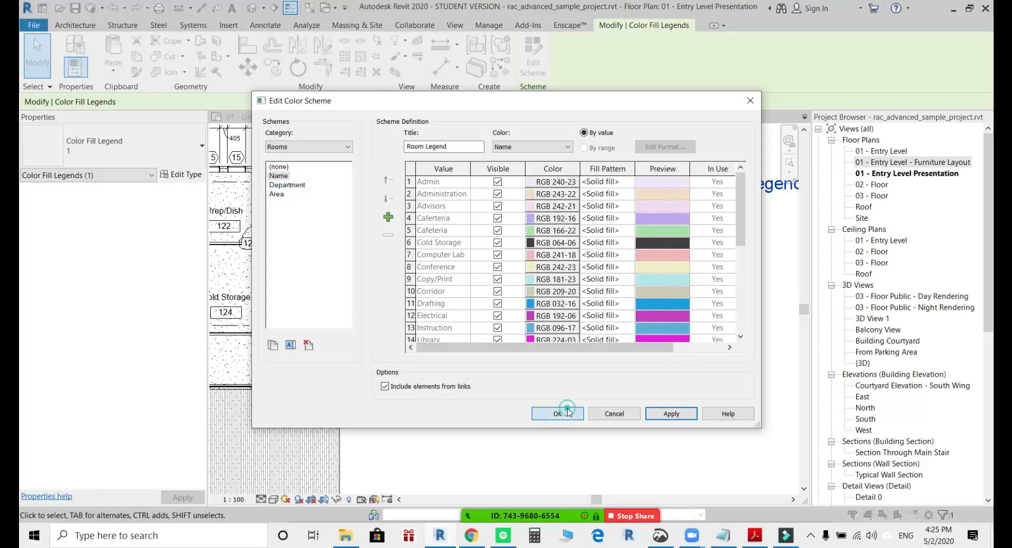
pyautogui.click(557, 413)
pyautogui.scroll(-2, 651, 256)
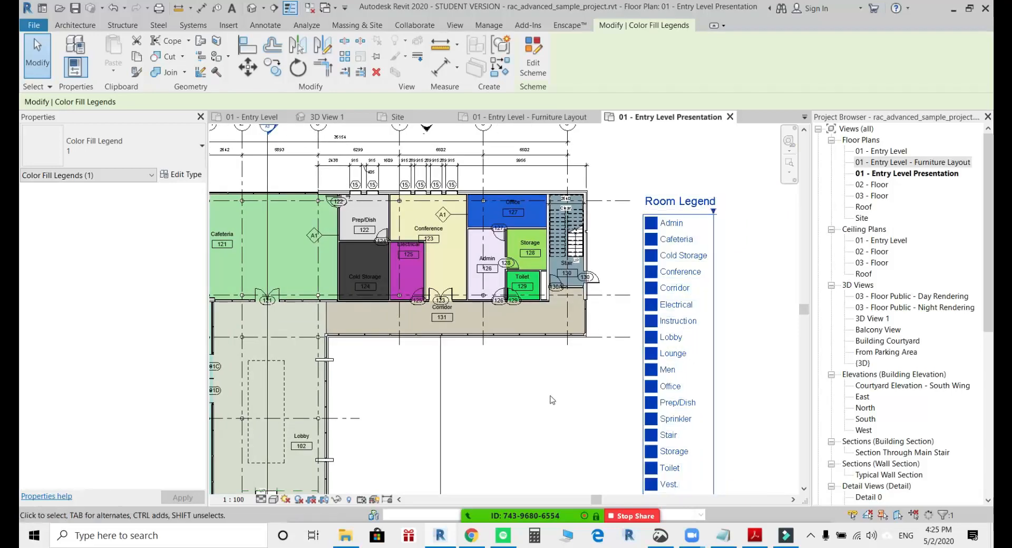
pyautogui.click(560, 411)
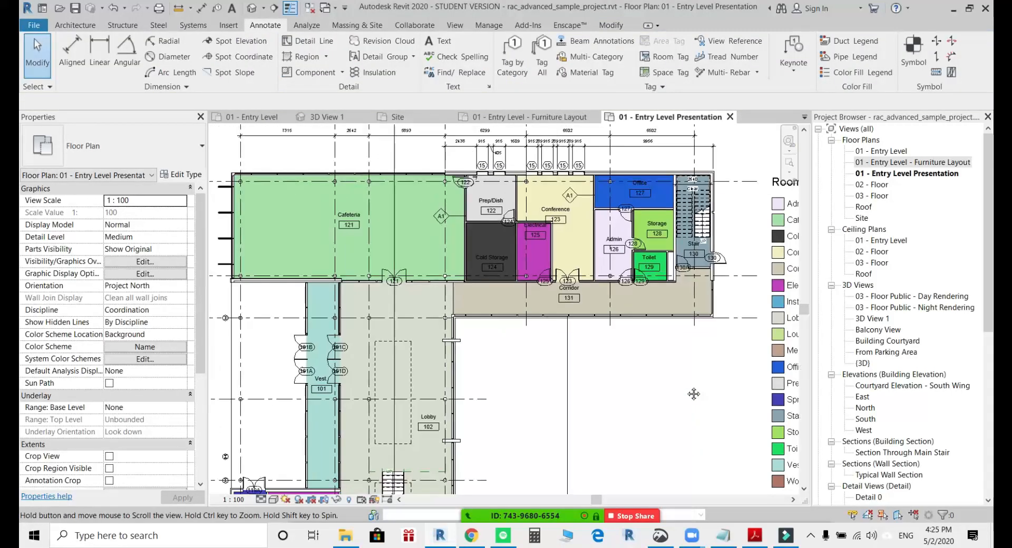
# Turn on shadows in the 01 - Entry Level Presentation plan.
pyautogui.moveTo(559, 411); pyautogui.dragTo(686, 391, button='middle')
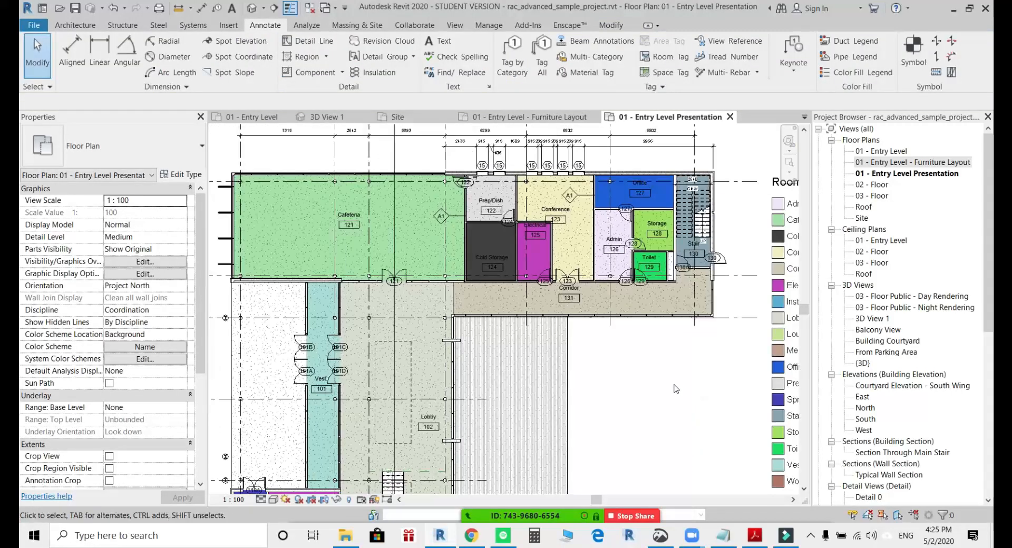
pyautogui.click(299, 499)
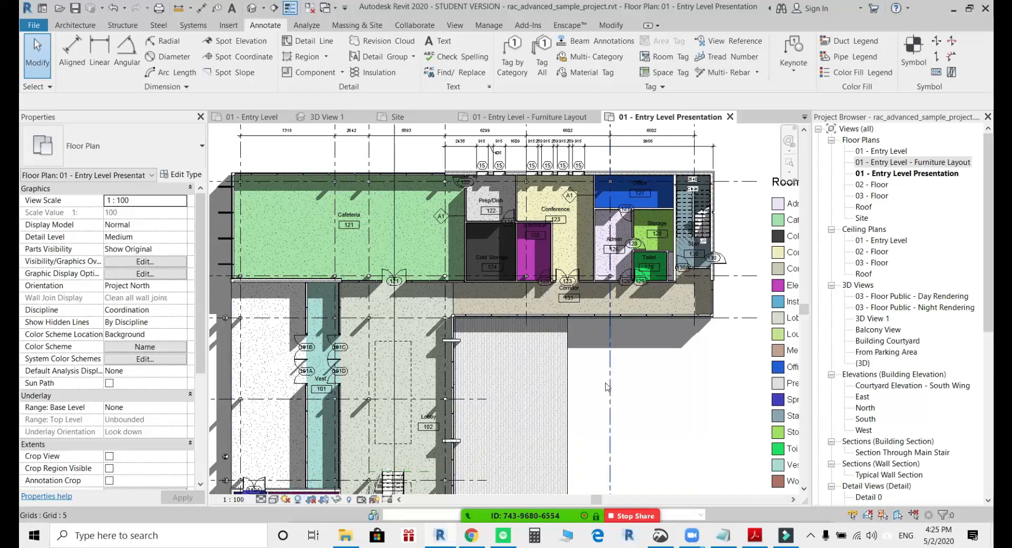
pyautogui.scroll(-2, 605, 387)
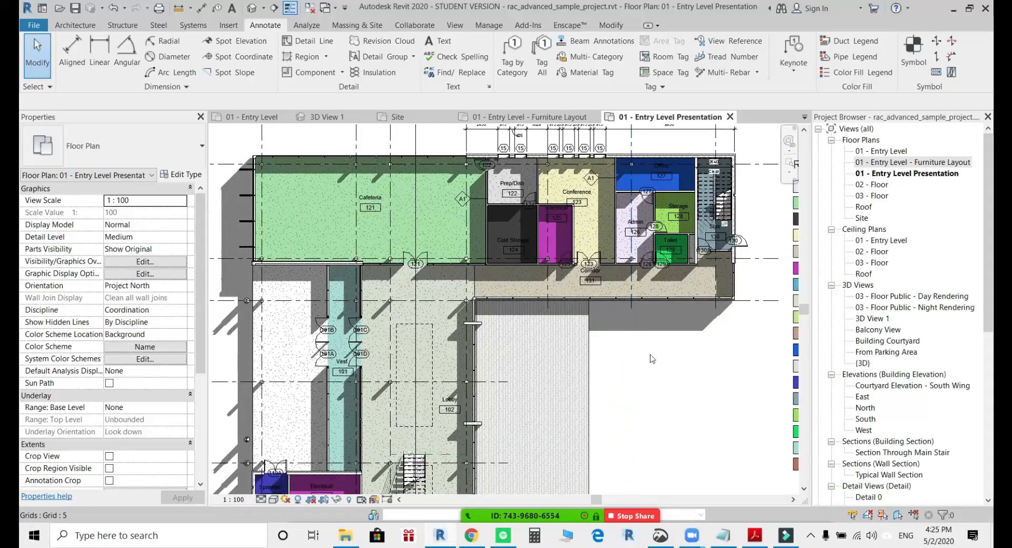
pyautogui.moveTo(662, 357); pyautogui.dragTo(676, 290, button='middle')
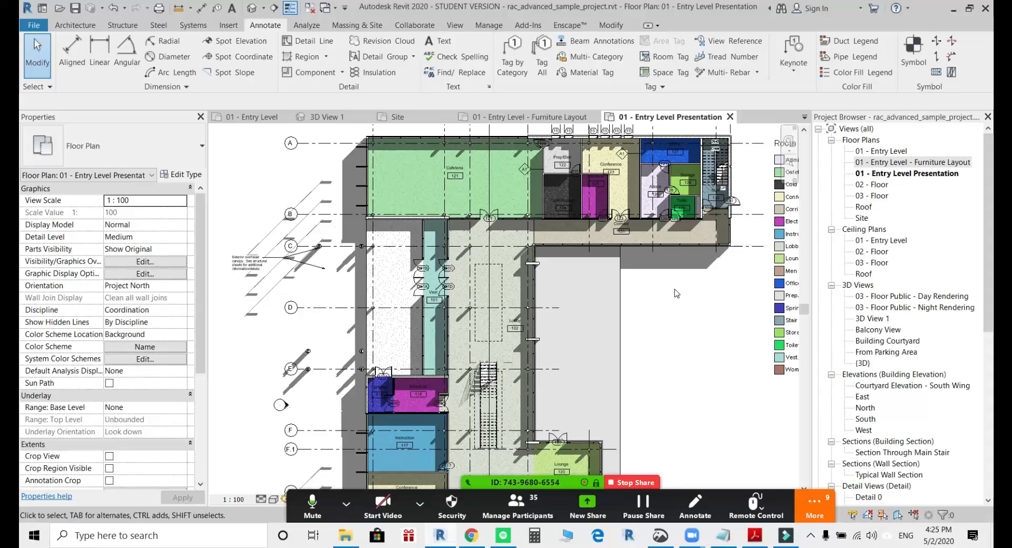
# Open the 03 - Floor plan and turn on its shadows.
pyautogui.click(872, 196)
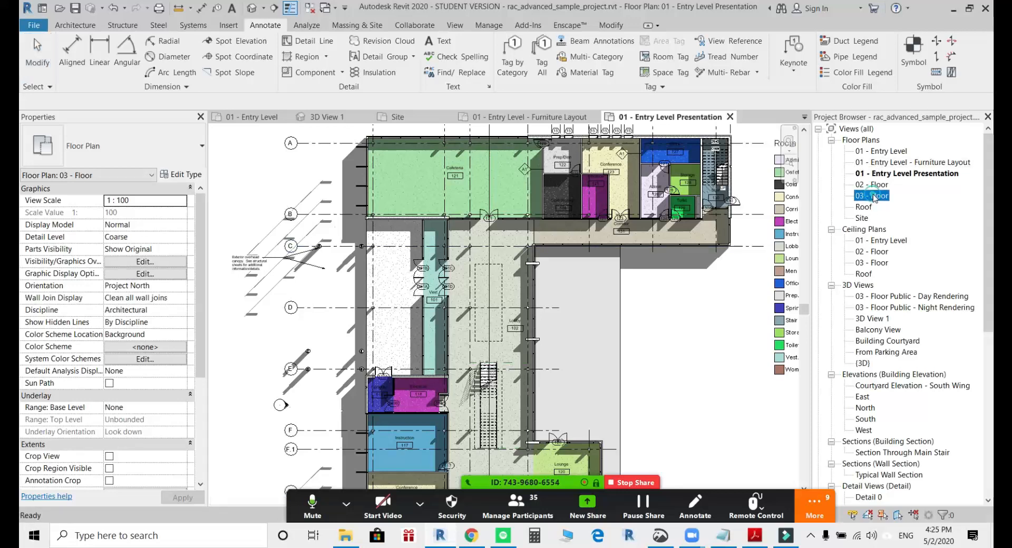
pyautogui.doubleClick(873, 198)
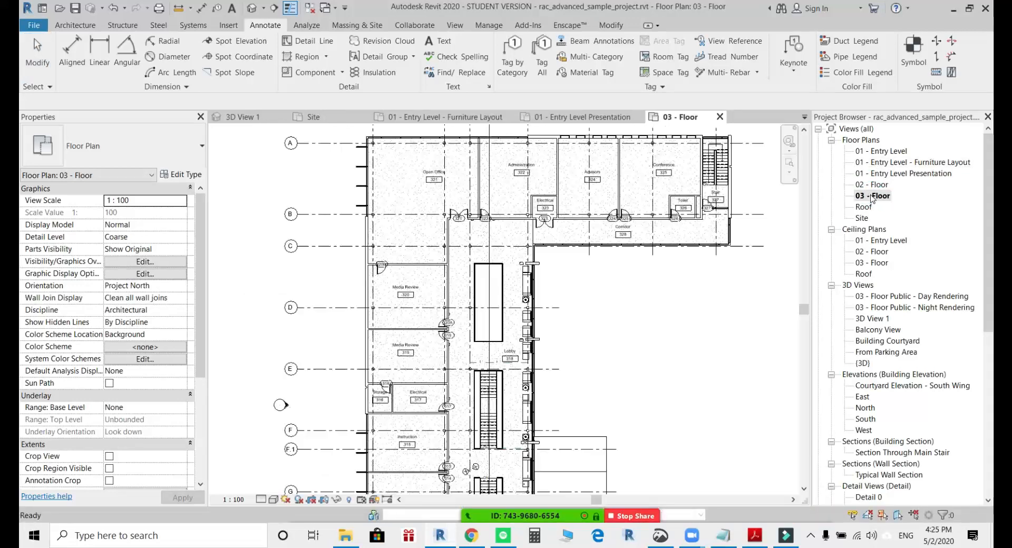
pyautogui.click(297, 499)
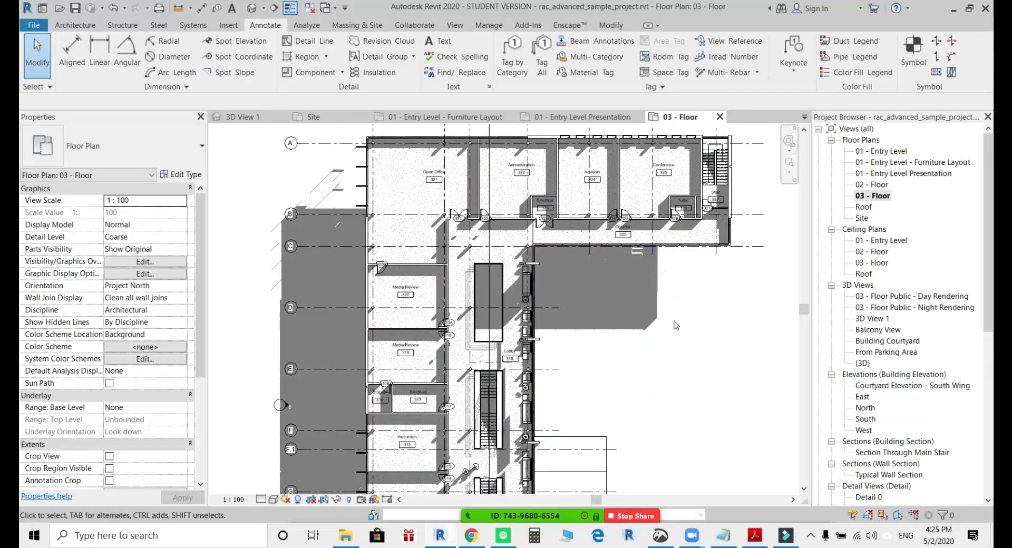
pyautogui.moveTo(688, 320); pyautogui.dragTo(667, 327, button='middle')
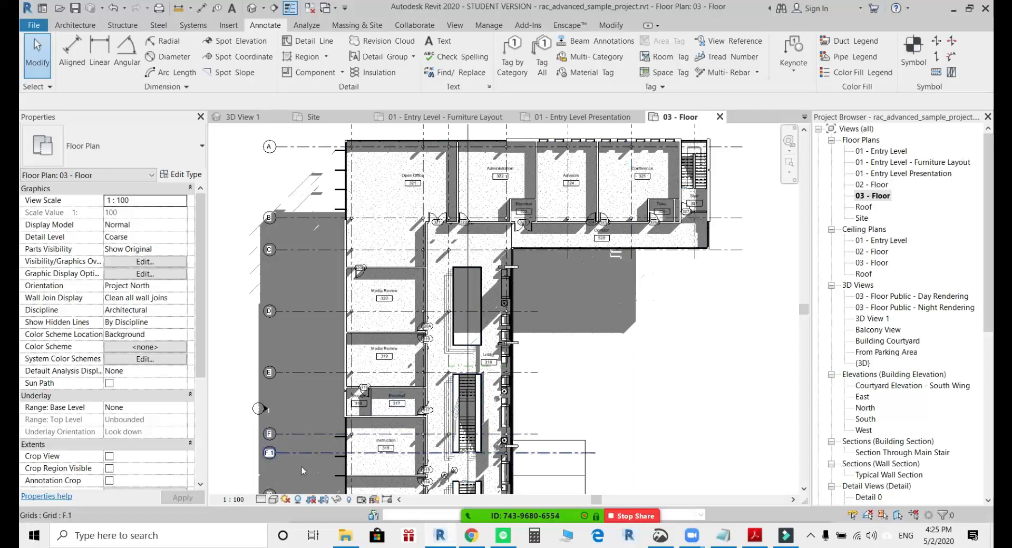
# Turn off the ground plane in the 03 - Floor plan's sun settings and apply the change.
pyautogui.click(287, 501)
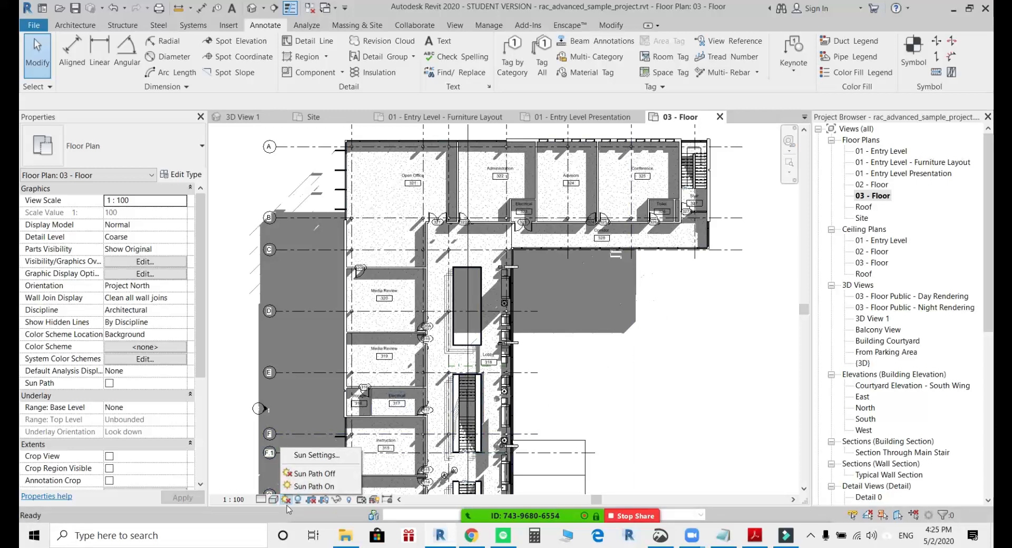
pyautogui.click(311, 456)
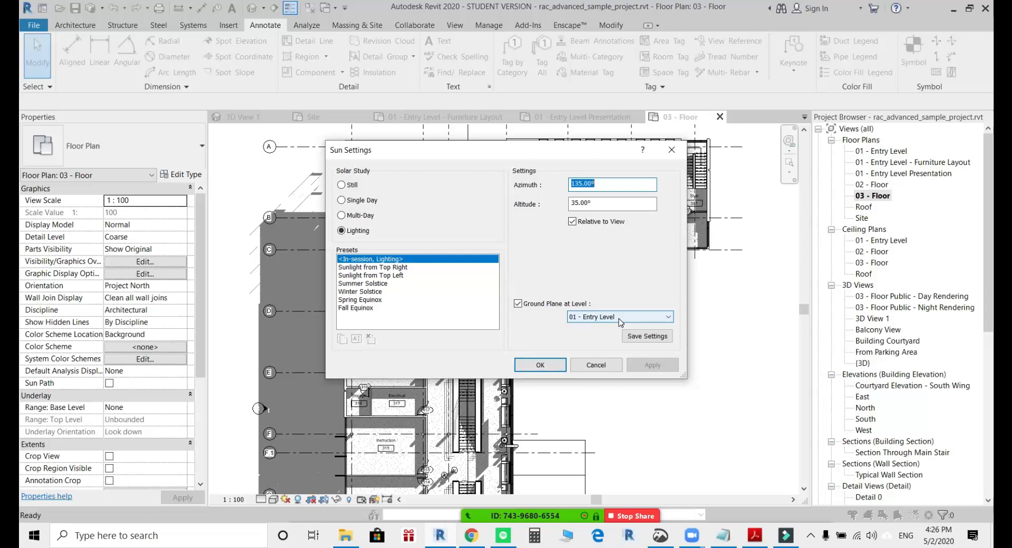
pyautogui.click(518, 304)
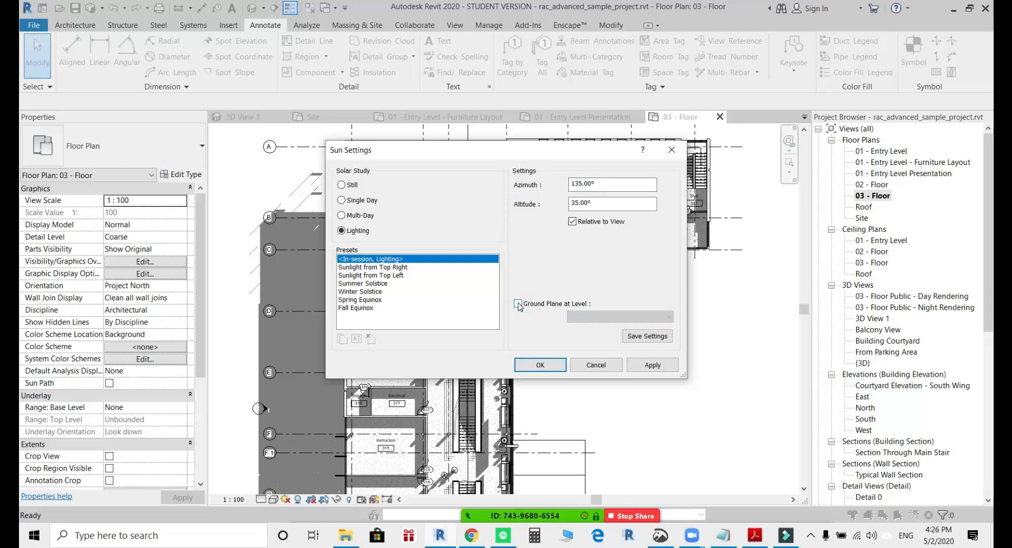
pyautogui.moveTo(527, 157); pyautogui.dragTo(352, 122)
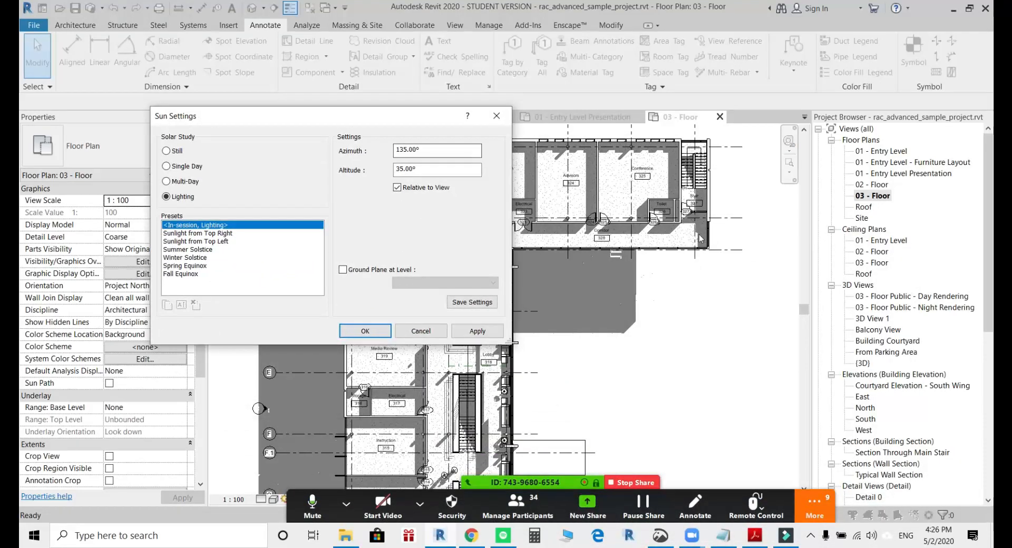
pyautogui.click(476, 331)
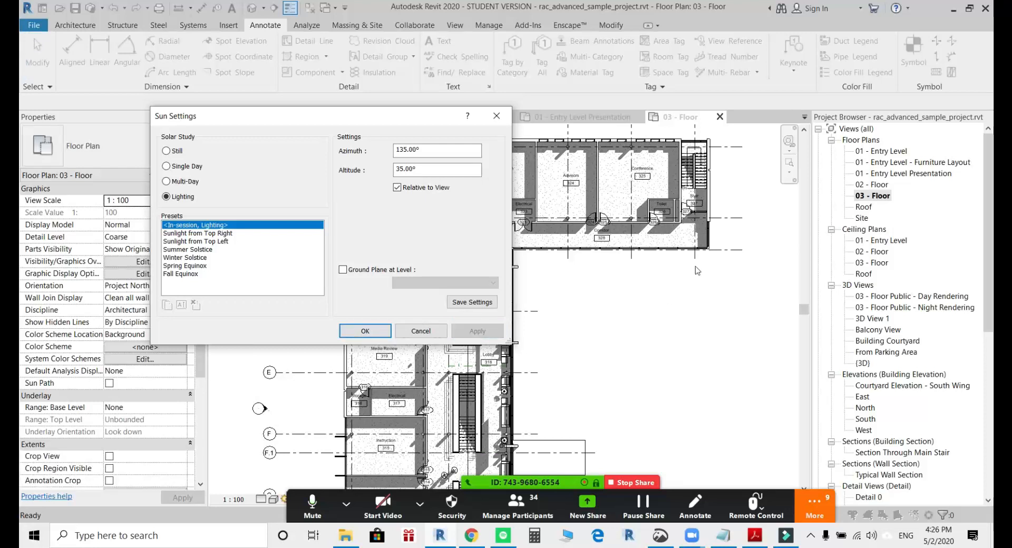
# Enable the ground plane in the sun settings, set its level to 03 - Floor, and accept the settings.
pyautogui.click(343, 270)
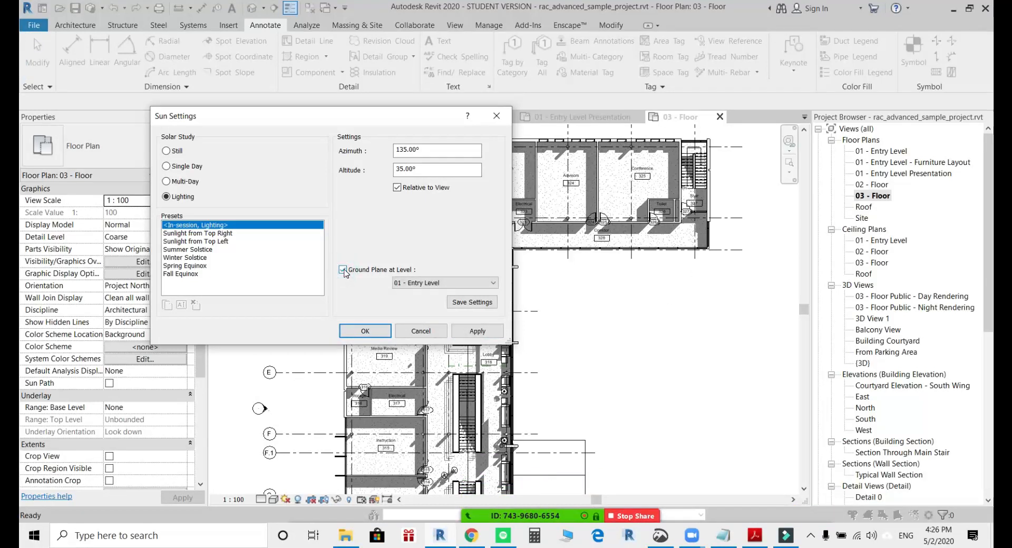
pyautogui.click(432, 283)
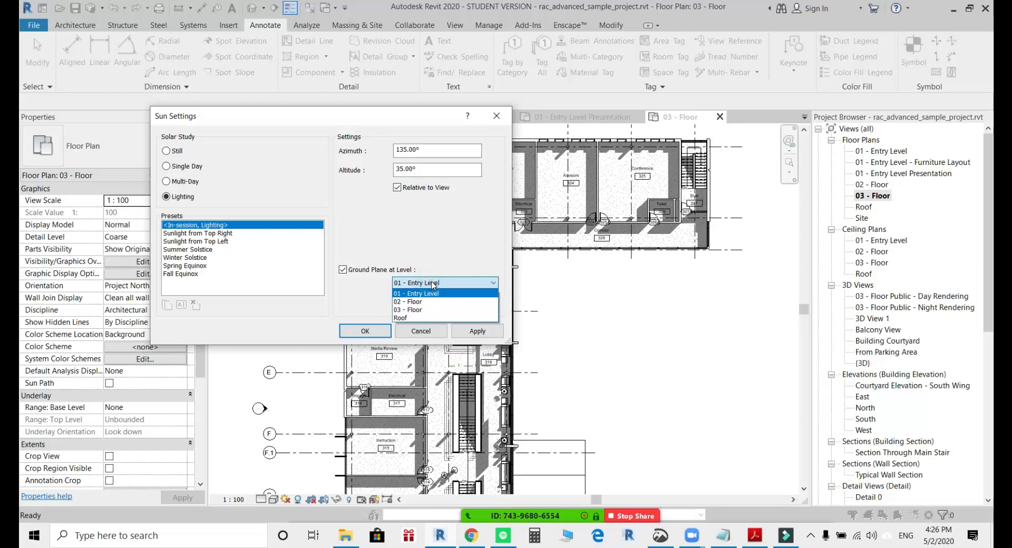
pyautogui.click(427, 310)
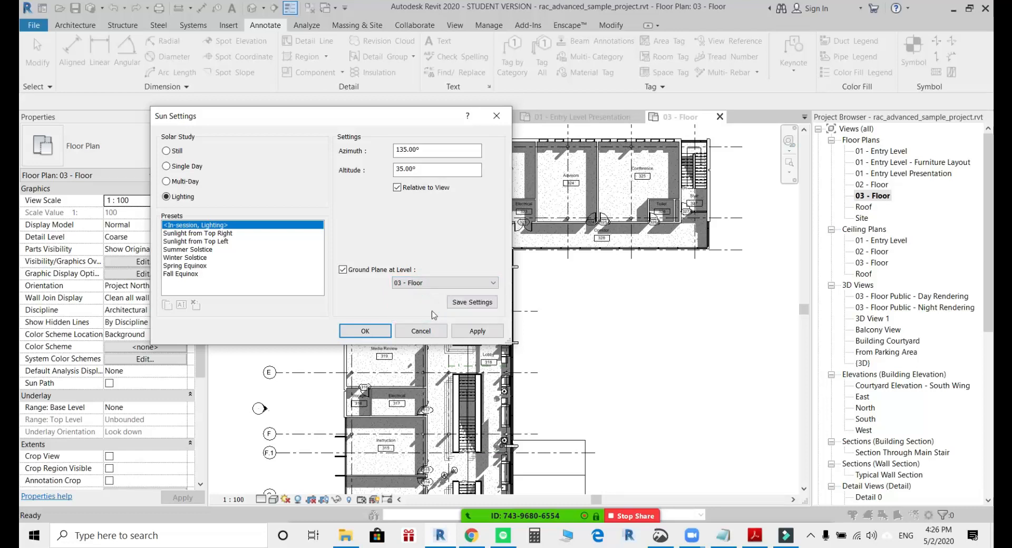
pyautogui.click(483, 332)
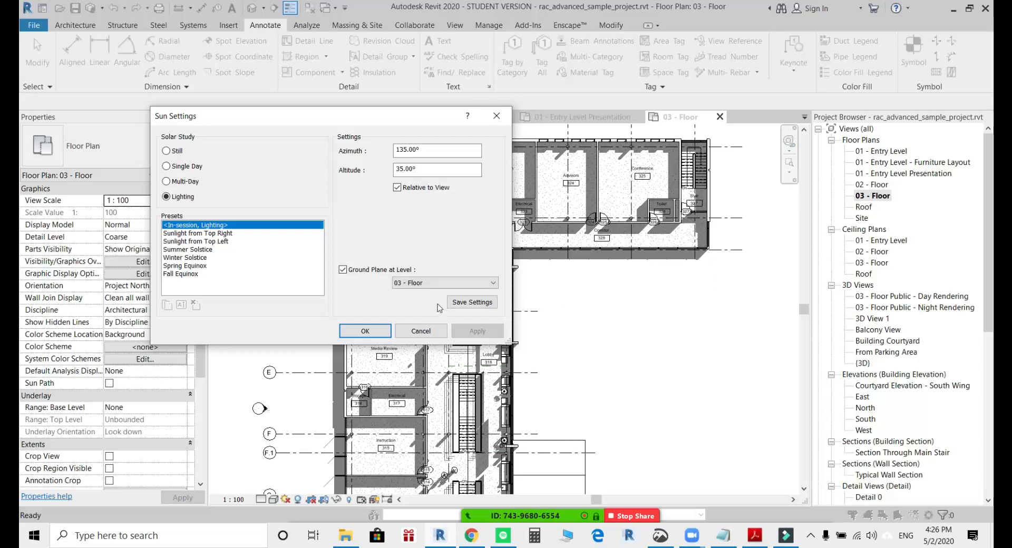
pyautogui.click(365, 331)
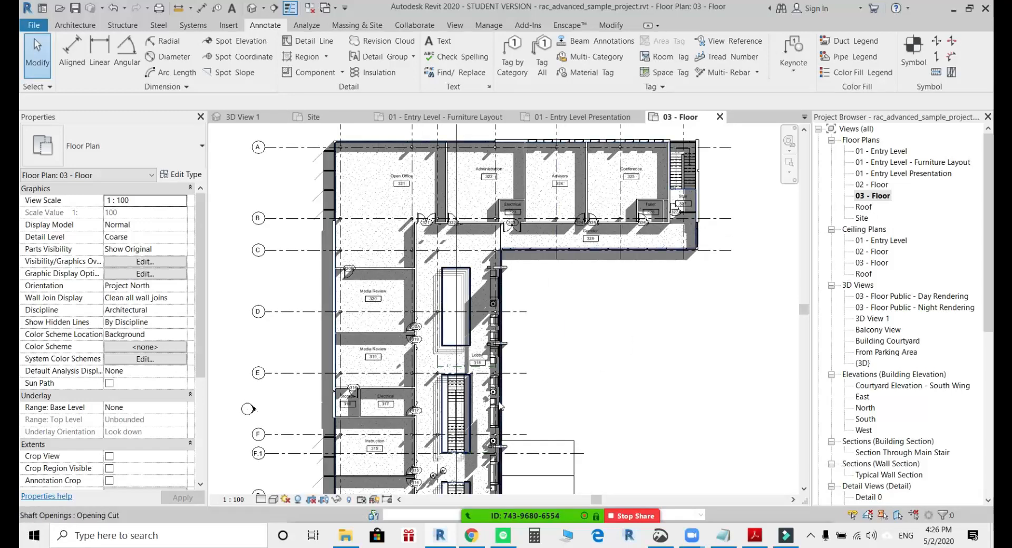
# Review the 03 - Floor plan's sun settings, including the ground plane level, and leave without making changes.
pyautogui.click(285, 501)
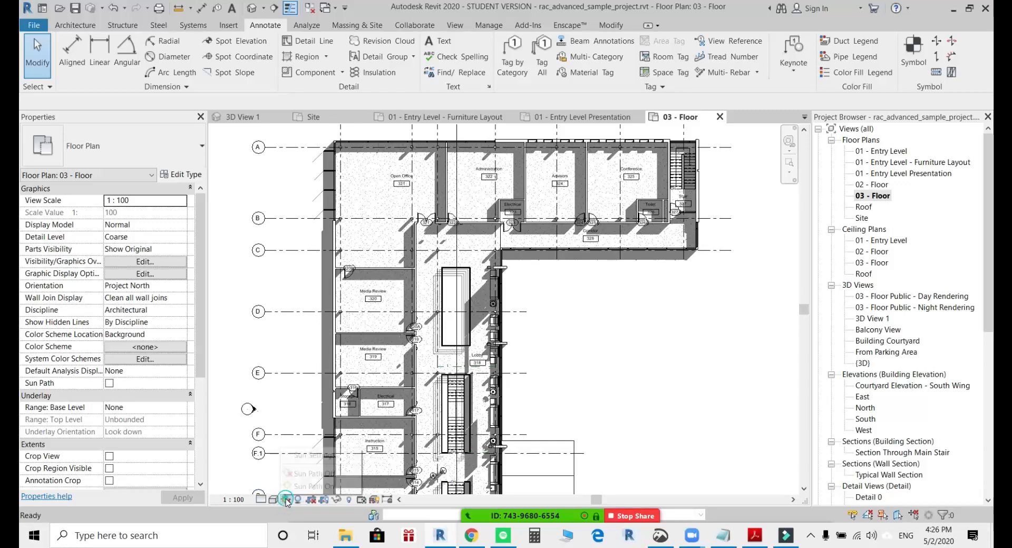
pyautogui.click(298, 456)
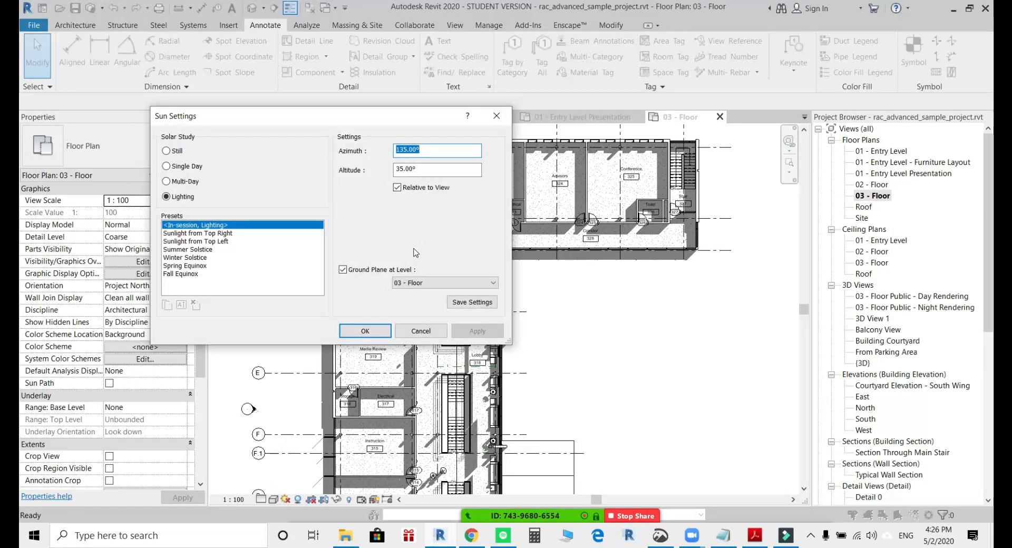
pyautogui.click(430, 331)
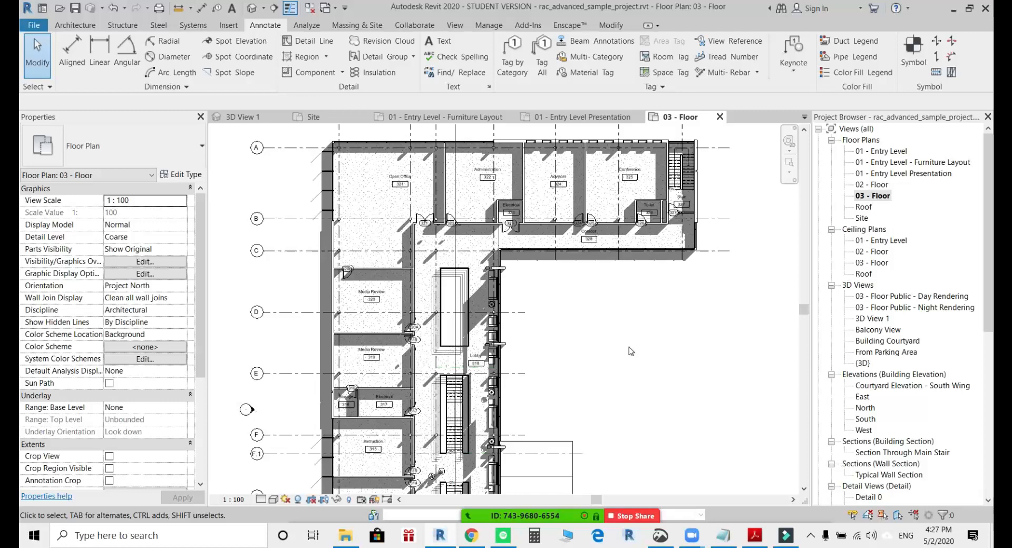
# Look through the Site plan and the North and South building elevations.
pyautogui.doubleClick(872, 218)
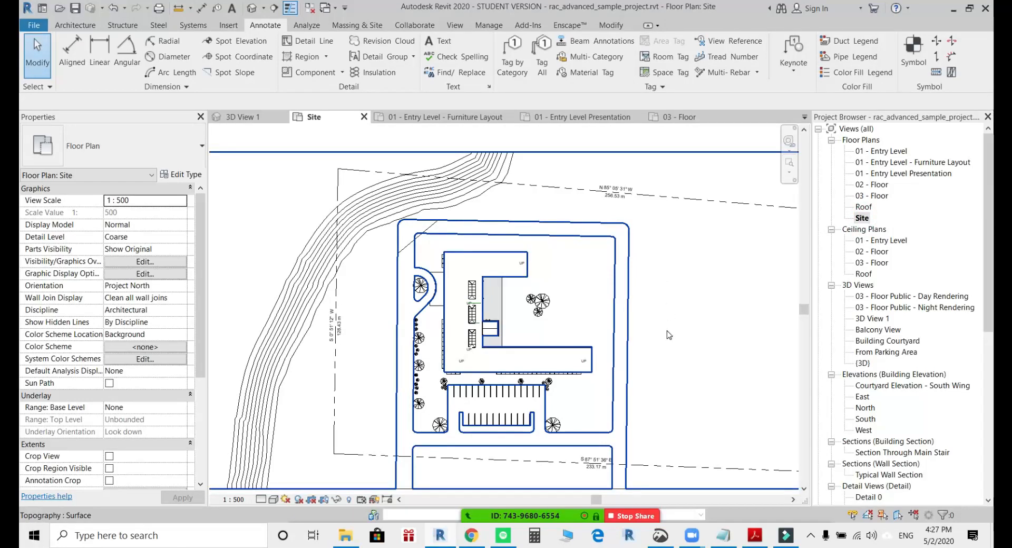
pyautogui.click(867, 330)
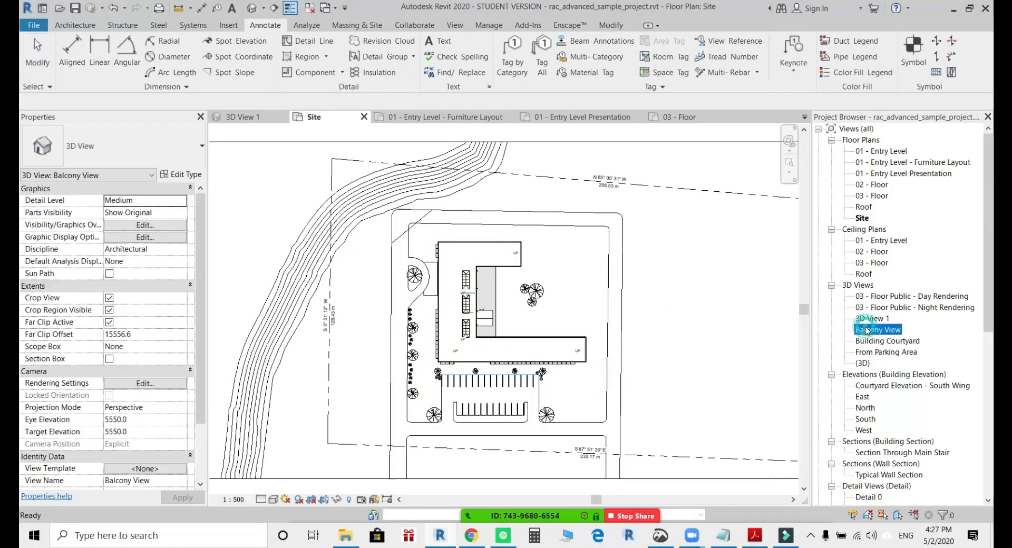
pyautogui.click(866, 408)
pyautogui.doubleClick(866, 408)
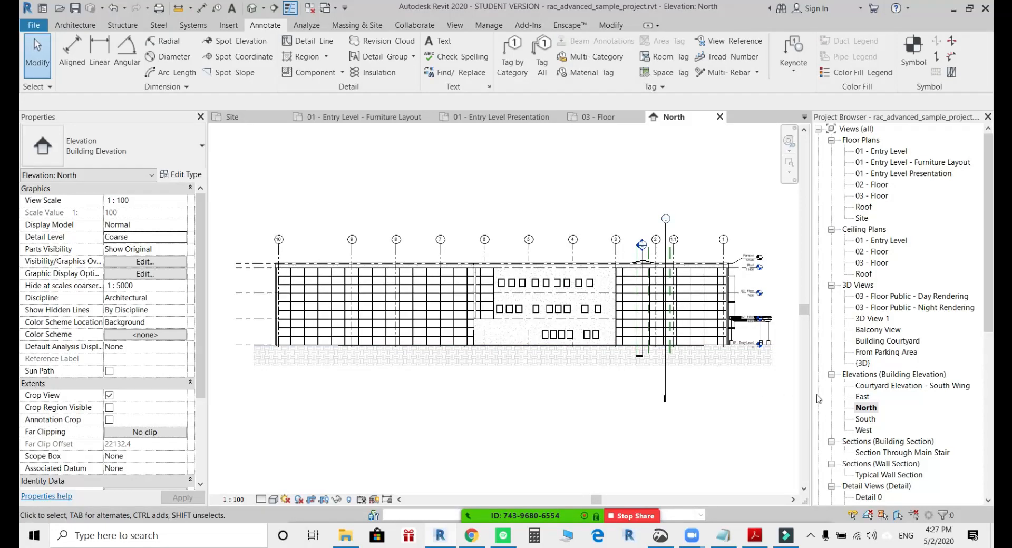
pyautogui.doubleClick(865, 419)
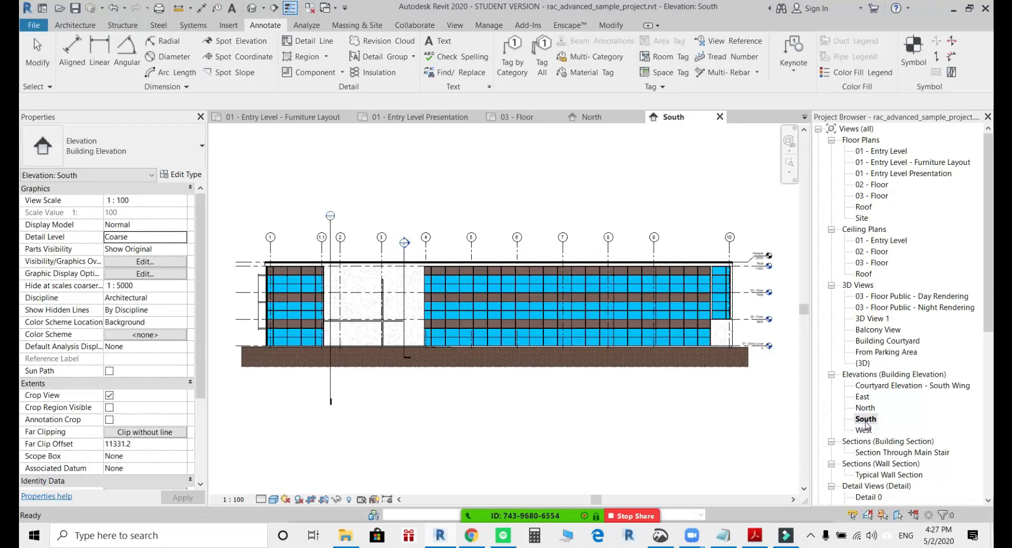
pyautogui.click(864, 429)
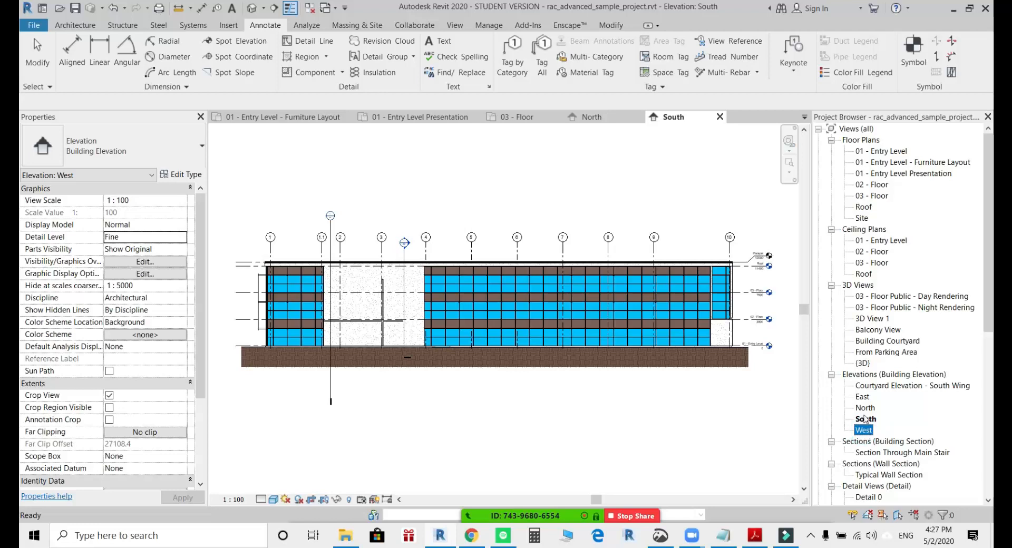
# Open the East elevation and examine the exterior wall's surface pattern, the curtain wall mullions and the roof edge.
pyautogui.doubleClick(863, 399)
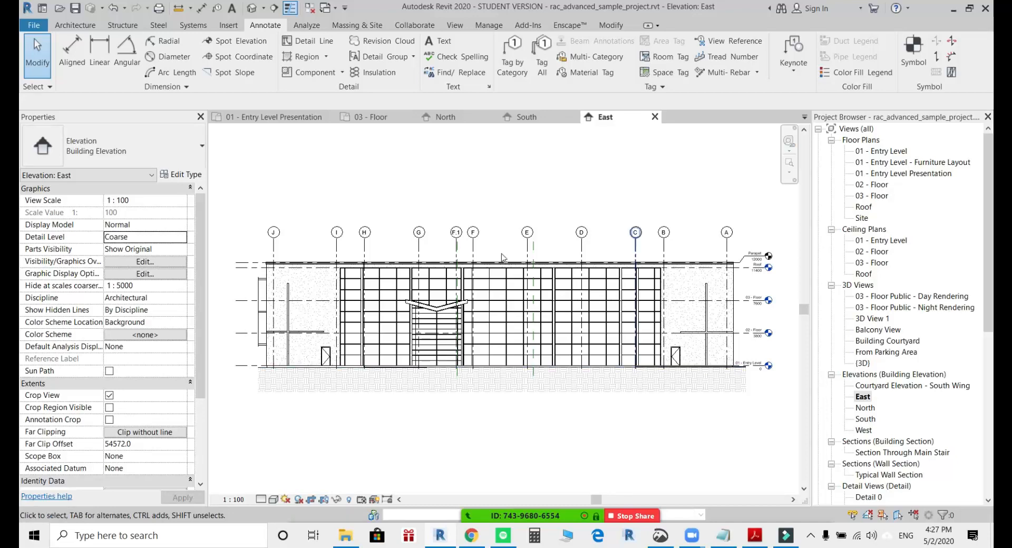
pyautogui.scroll(3, 488, 305)
pyautogui.scroll(1, 489, 304)
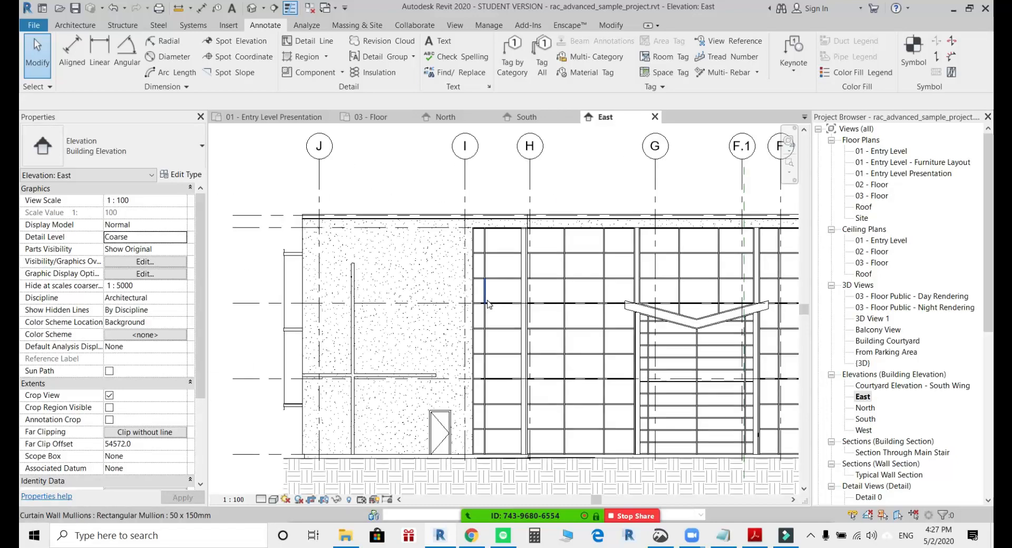
pyautogui.scroll(2, 390, 311)
pyautogui.moveTo(382, 311); pyautogui.dragTo(470, 312, button='middle')
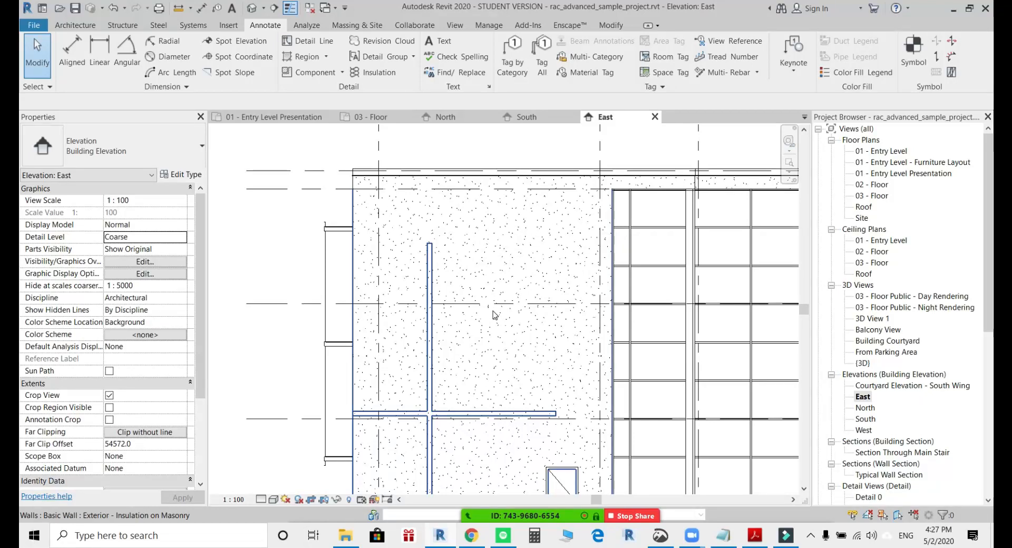
pyautogui.scroll(-2, 463, 274)
pyautogui.moveTo(481, 322); pyautogui.dragTo(362, 236, button='middle')
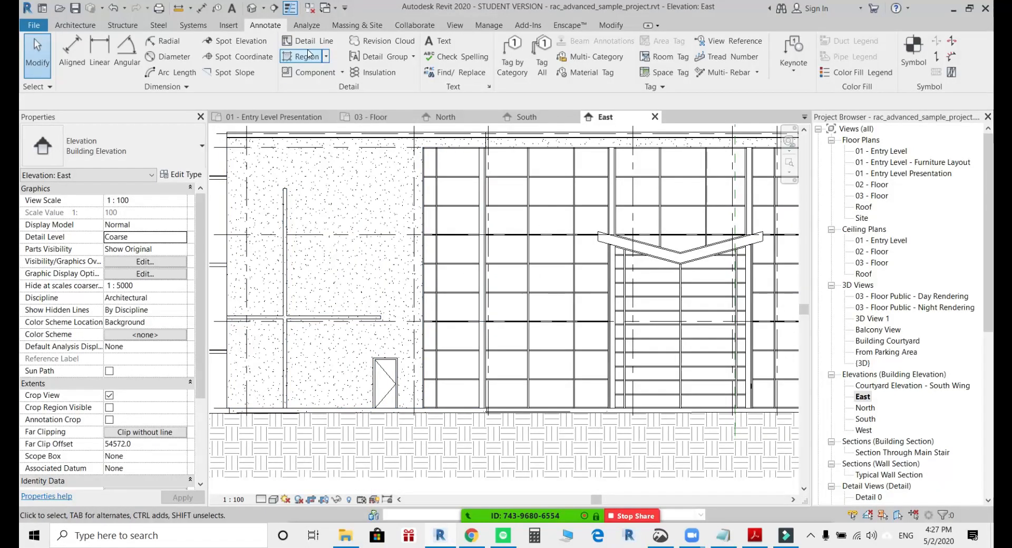
pyautogui.scroll(-2, 379, 301)
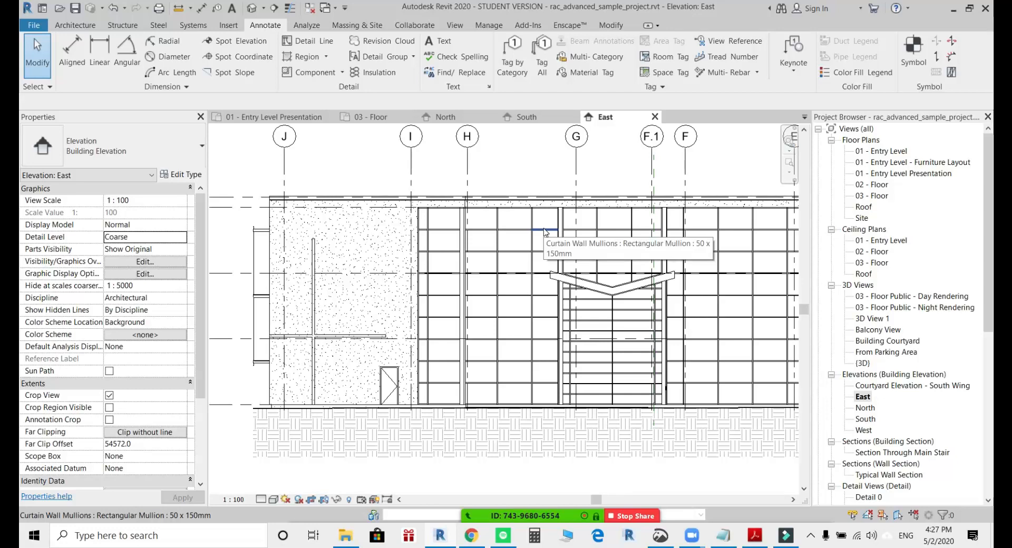
pyautogui.scroll(3, 431, 206)
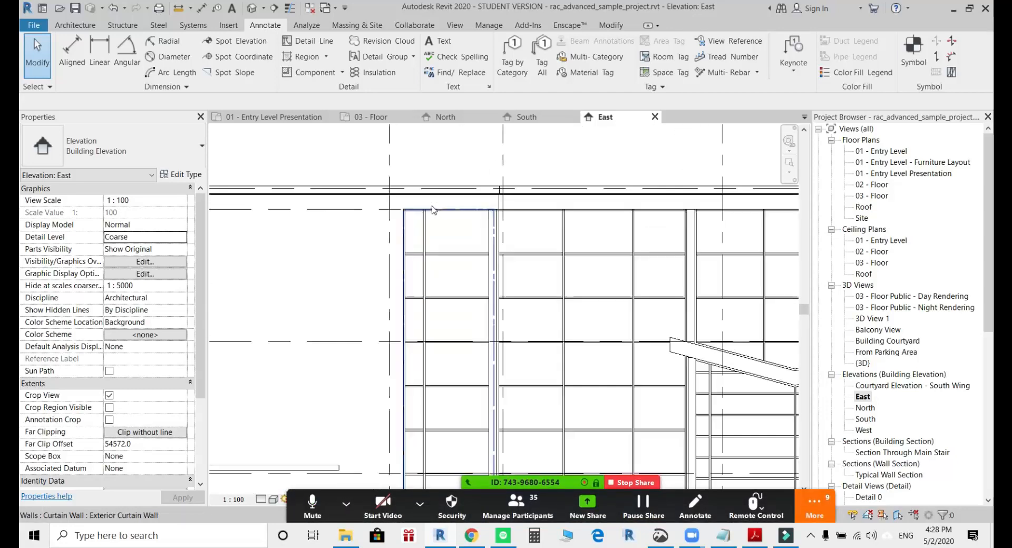
pyautogui.moveTo(414, 239); pyautogui.dragTo(473, 251, button='middle')
pyautogui.moveTo(542, 285); pyautogui.dragTo(766, 311, button='middle')
pyautogui.scroll(5, 325, 249)
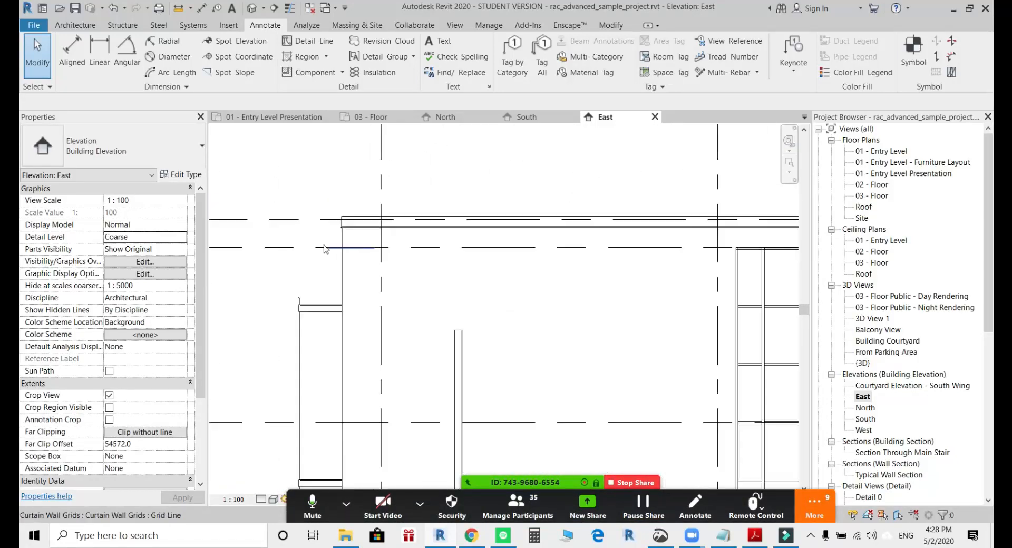
pyautogui.scroll(2, 325, 249)
pyautogui.scroll(-4, 374, 220)
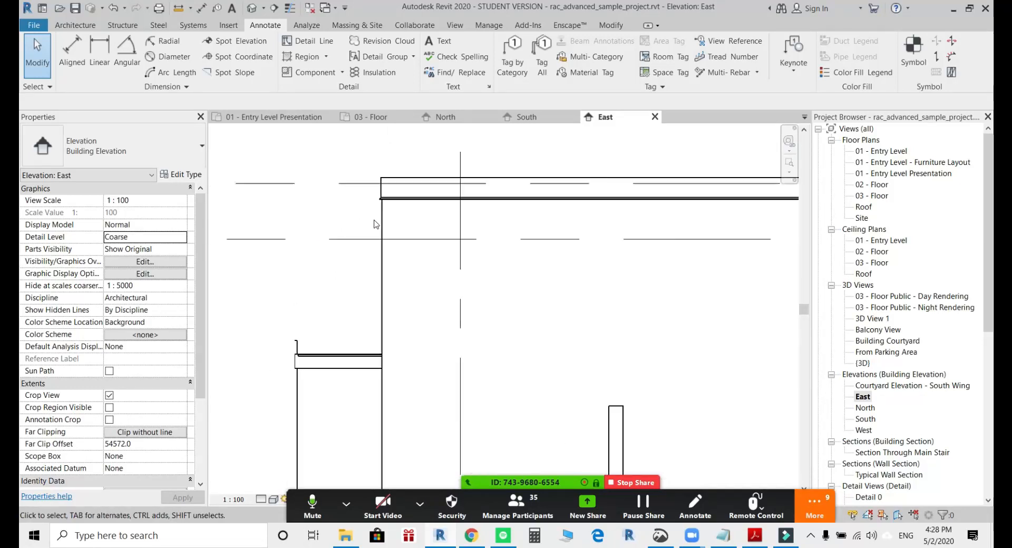
pyautogui.scroll(3, 595, 346)
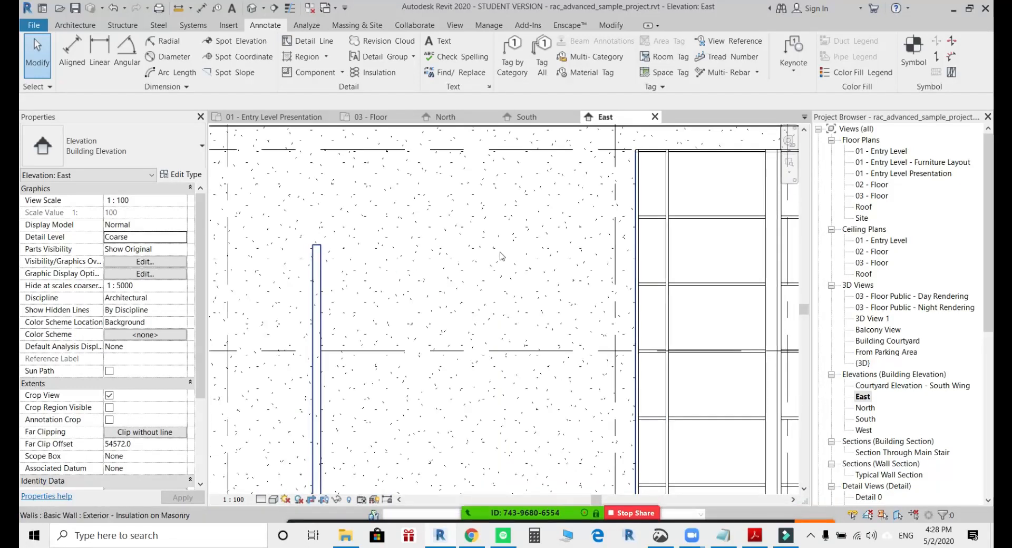
# Open the 01 - Entry Level plan and examine the exterior wall's layers and hatching near door 122 and the window openings.
pyautogui.click(888, 151)
pyautogui.doubleClick(888, 152)
pyautogui.moveTo(434, 268)
pyautogui.mouseDown(button='middle')
pyautogui.moveTo(460, 263)
pyautogui.moveTo(632, 298)
pyautogui.moveTo(538, 364)
pyautogui.mouseUp(button='middle')
pyautogui.scroll(5, 531, 182)
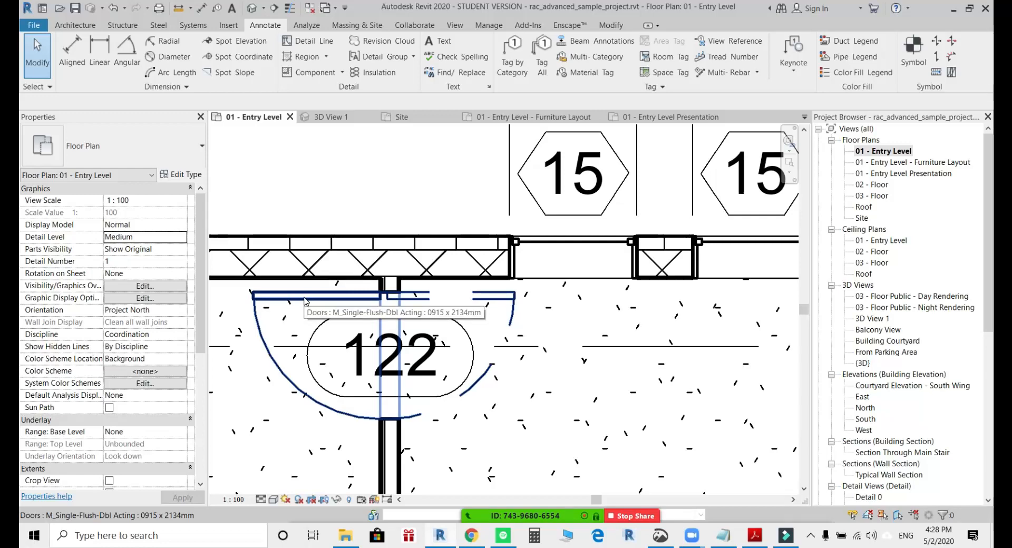
pyautogui.scroll(-5, 495, 241)
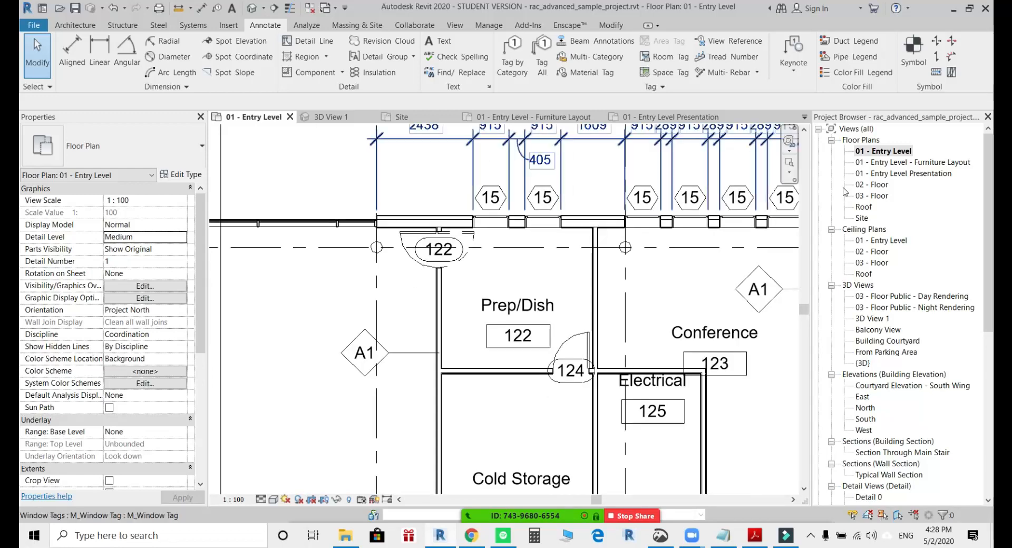
pyautogui.scroll(5, 495, 241)
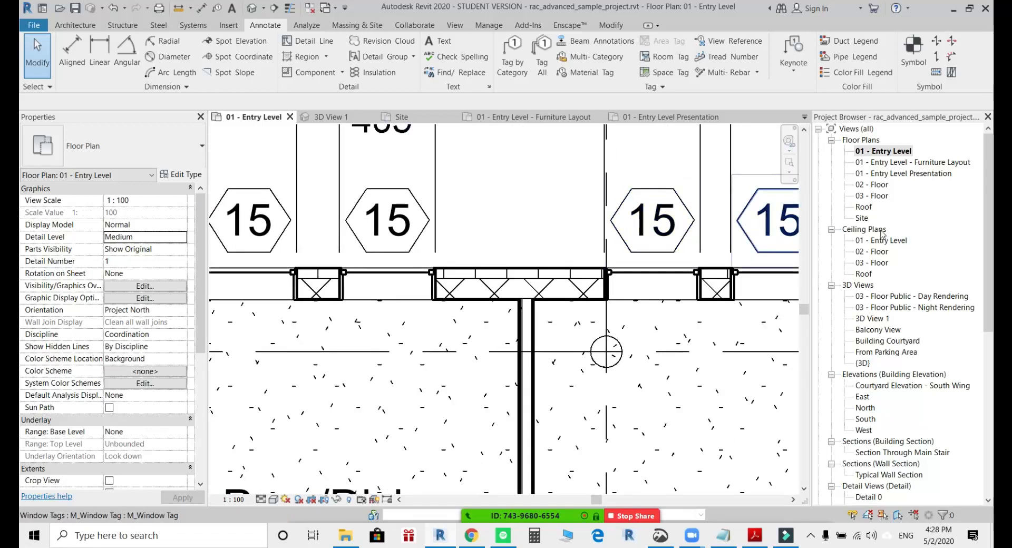
# View the building in 3D View 1, cycle through the other open views, and return to the East elevation.
pyautogui.doubleClick(871, 318)
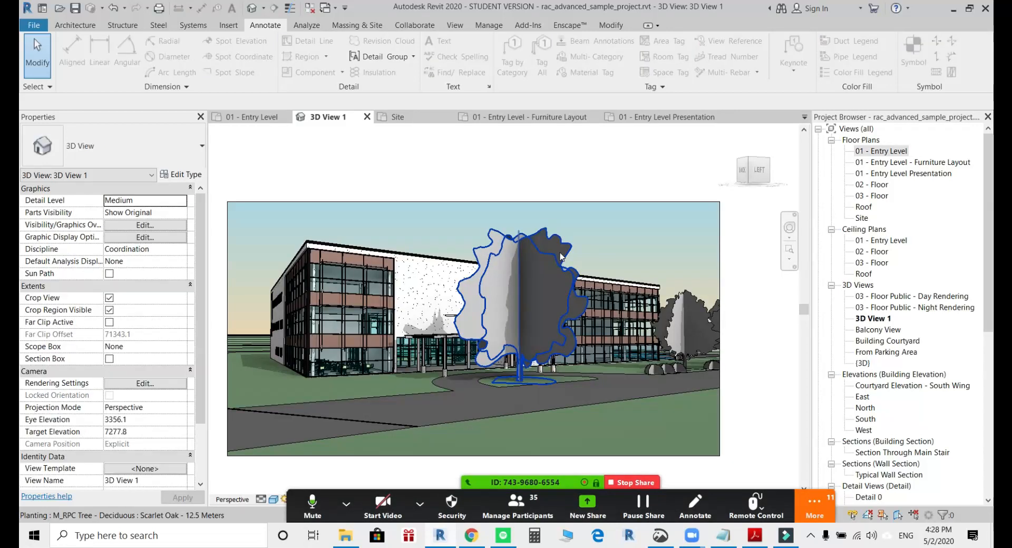
pyautogui.hotkey('ctrl', 'shift', 'Tab')
pyautogui.hotkey('ctrl', 'shift', 'Tab')
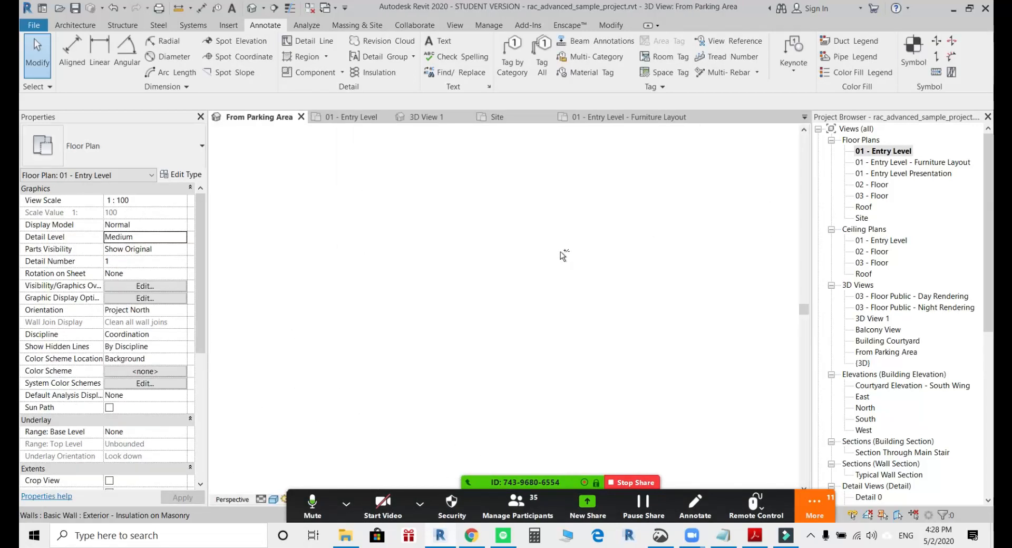
pyautogui.hotkey('ctrl', 'shift', 'Tab')
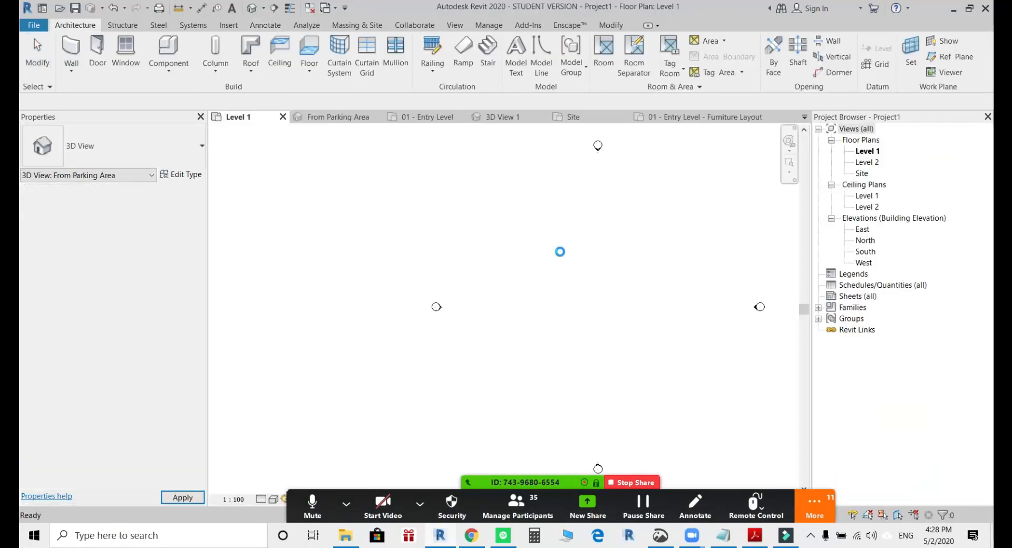
pyautogui.click(607, 159)
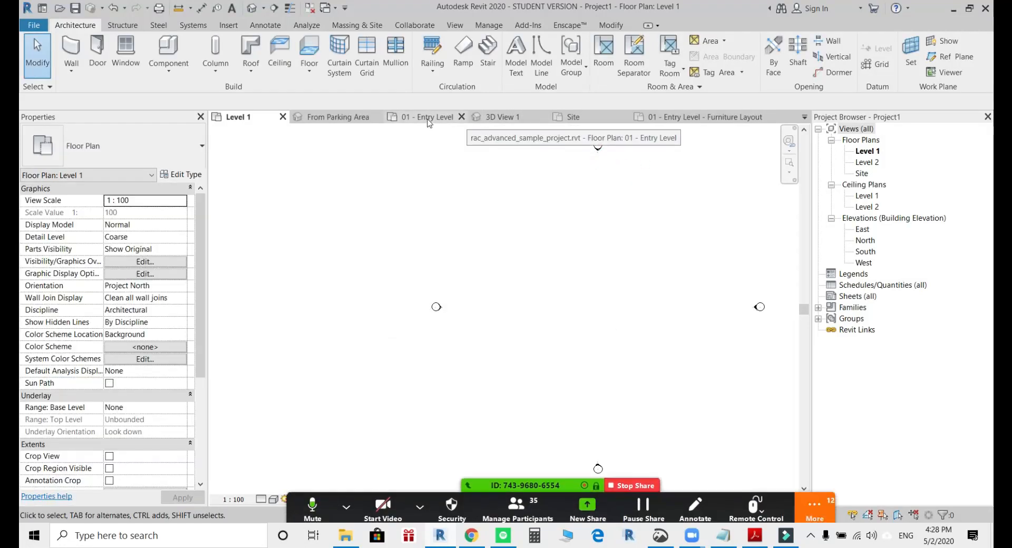
pyautogui.click(686, 118)
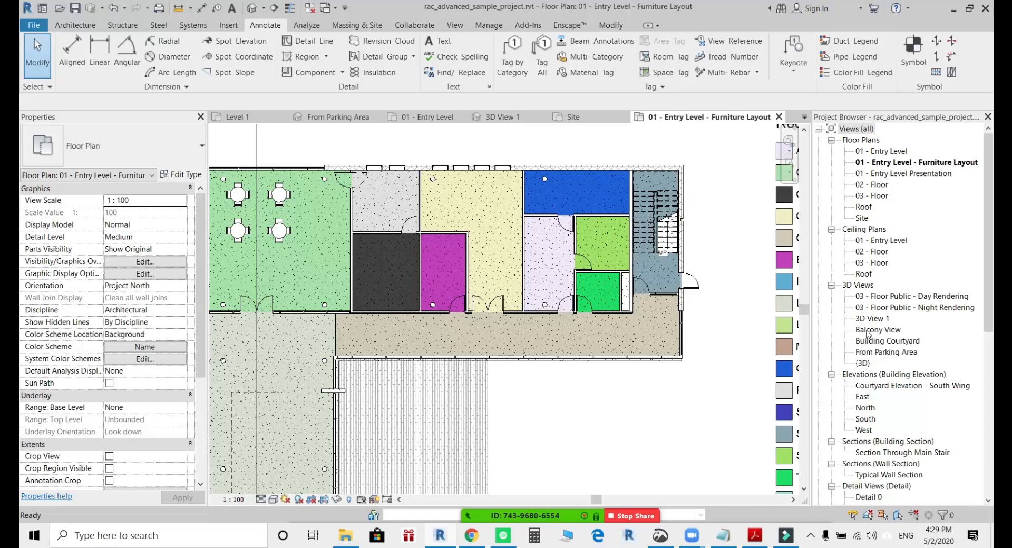
pyautogui.doubleClick(863, 397)
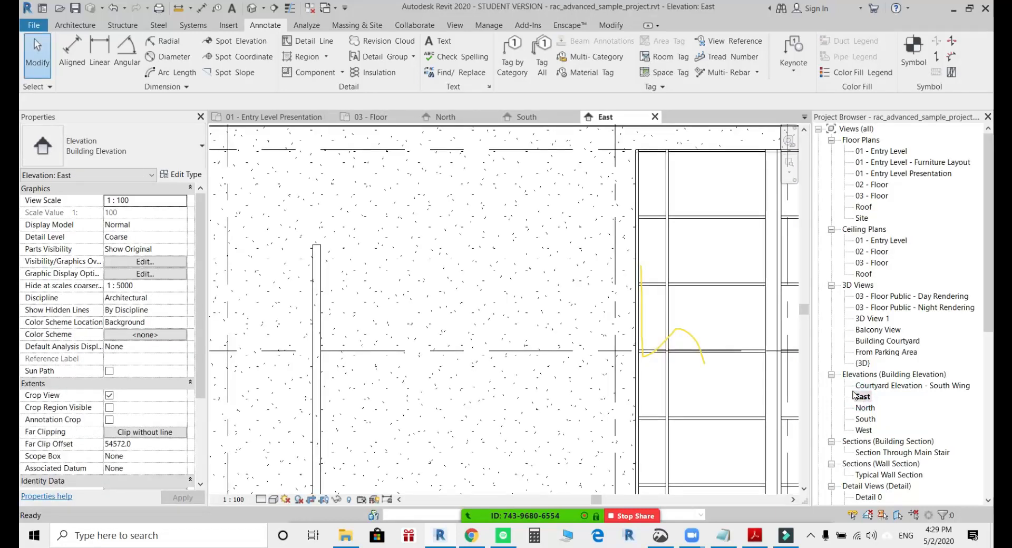
# Disable participants annotation in the Zoom meeting's screen-sharing options.
pyautogui.scroll(-3, 583, 336)
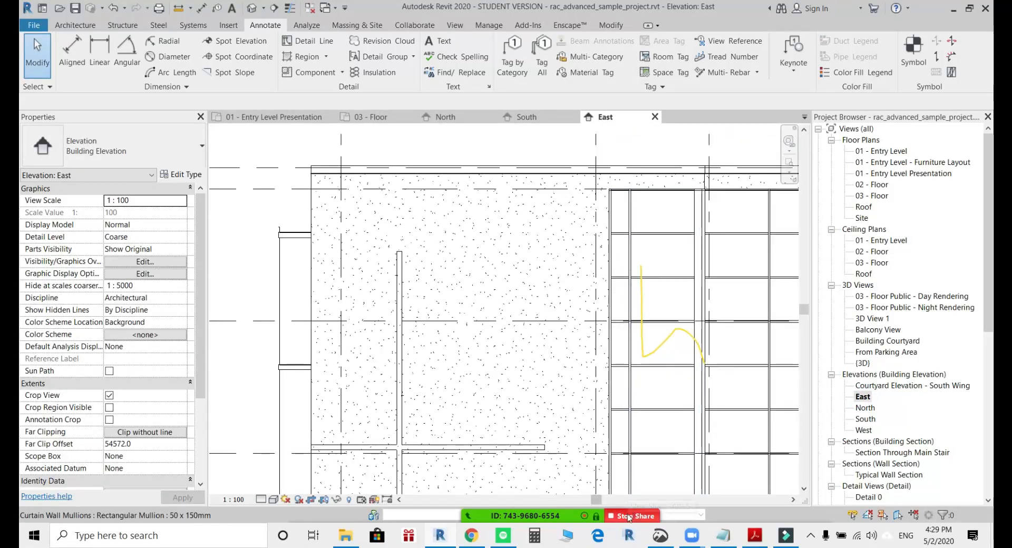
pyautogui.moveTo(544, 510)
pyautogui.click(815, 507)
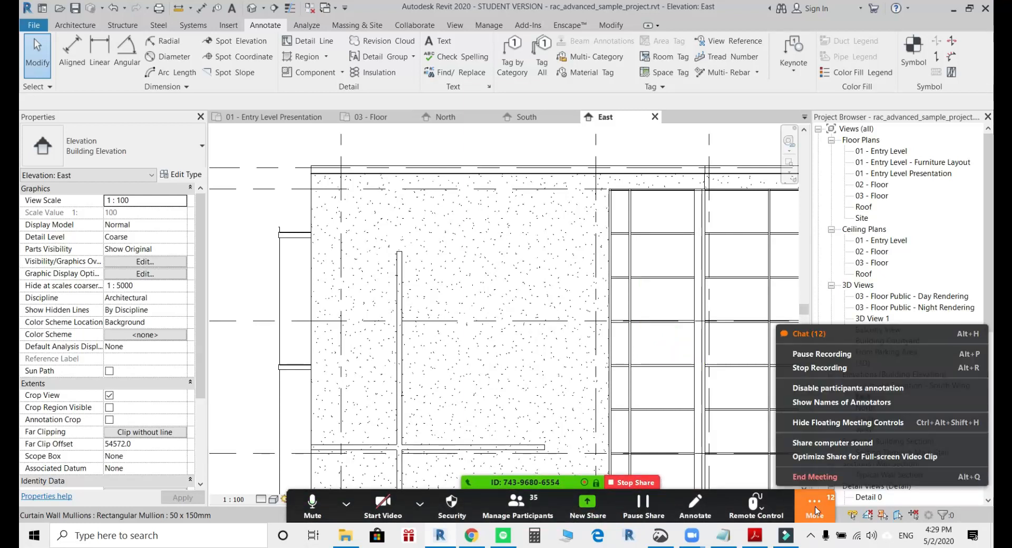
pyautogui.click(884, 390)
# Examine the East elevation's masonry wall and pavilion curtain wall, checking the surface pattern at different zoom levels.
pyautogui.scroll(-2, 516, 213)
pyautogui.moveTo(516, 289); pyautogui.dragTo(511, 288, button='middle')
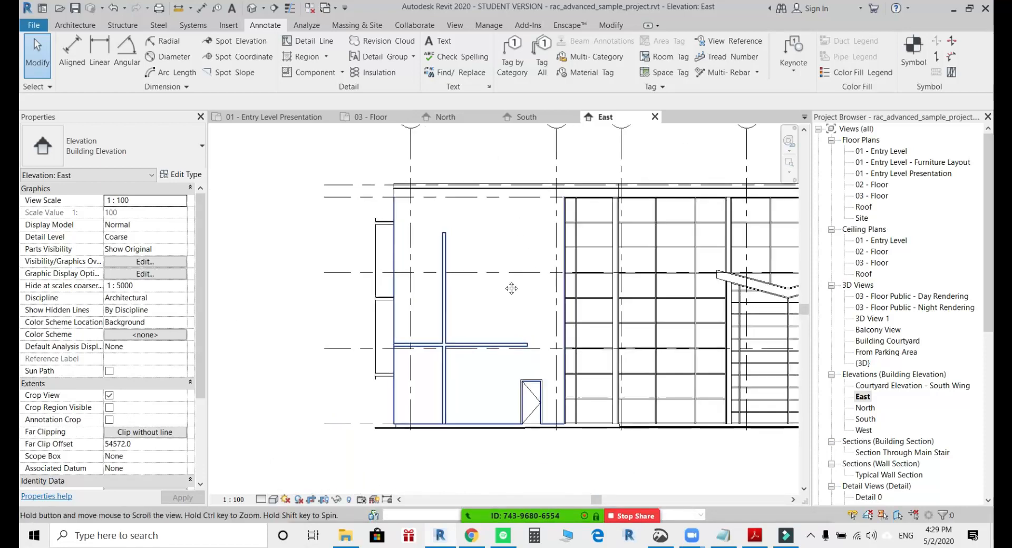
pyautogui.scroll(2, 512, 288)
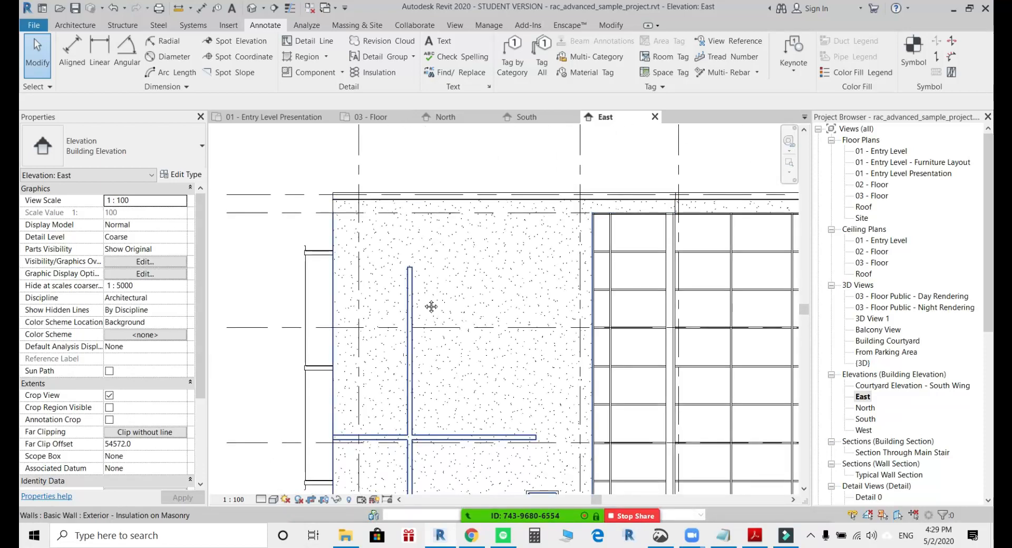
pyautogui.moveTo(431, 307); pyautogui.dragTo(384, 285, button='middle')
pyautogui.scroll(-1, 390, 288)
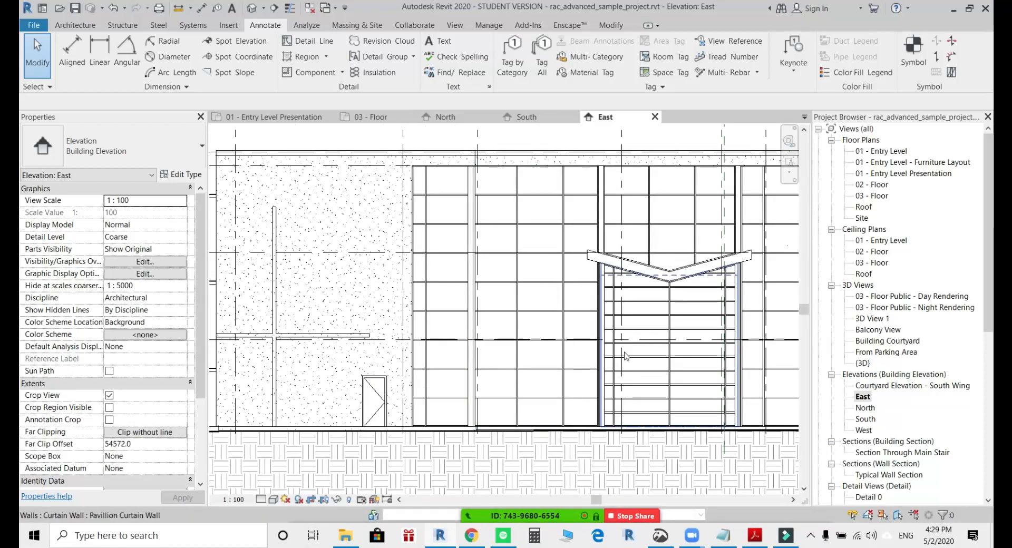
pyautogui.scroll(2, 659, 321)
pyautogui.moveTo(659, 320); pyautogui.dragTo(540, 312, button='middle')
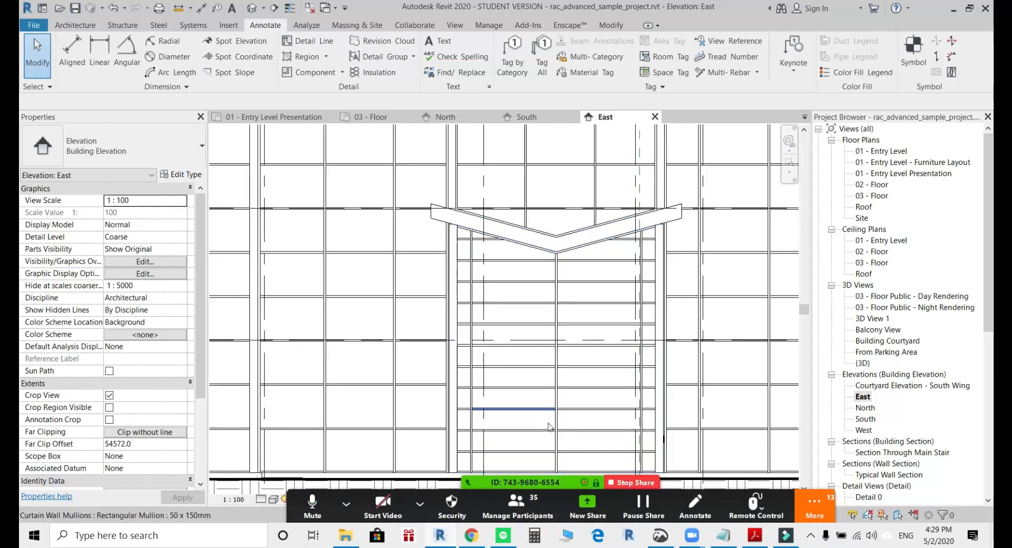
pyautogui.scroll(-4, 565, 298)
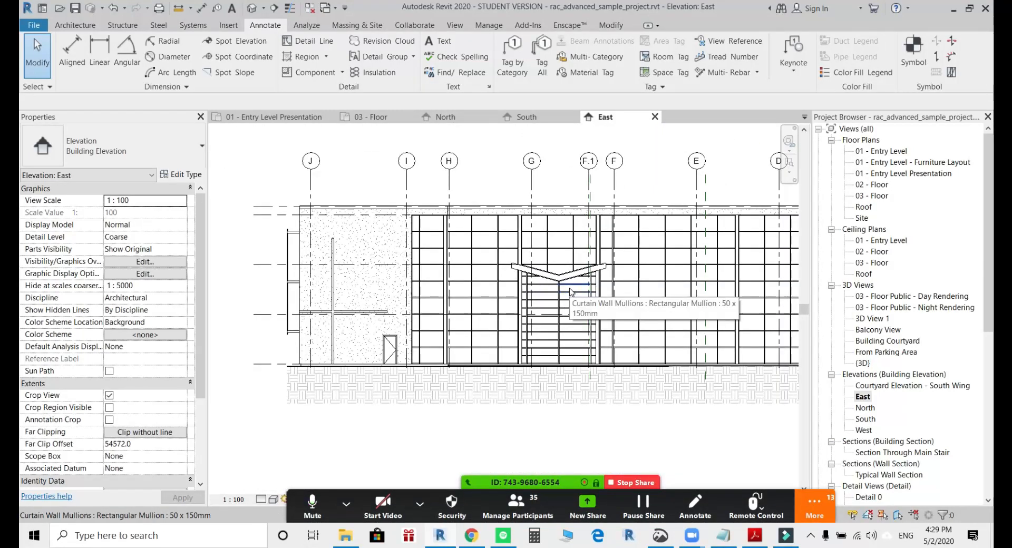
# Select the East elevation's masonry wall, then examine the courtyard-side walls around Lounge 120 in the 01 - Entry Level plan.
pyautogui.click(360, 264)
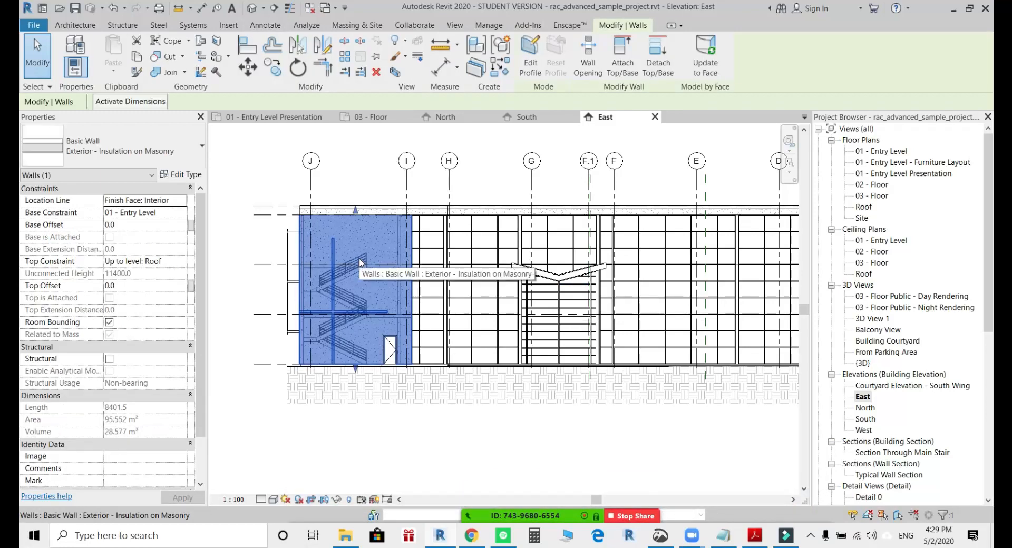
pyautogui.moveTo(360, 262); pyautogui.dragTo(261, 276, button='middle')
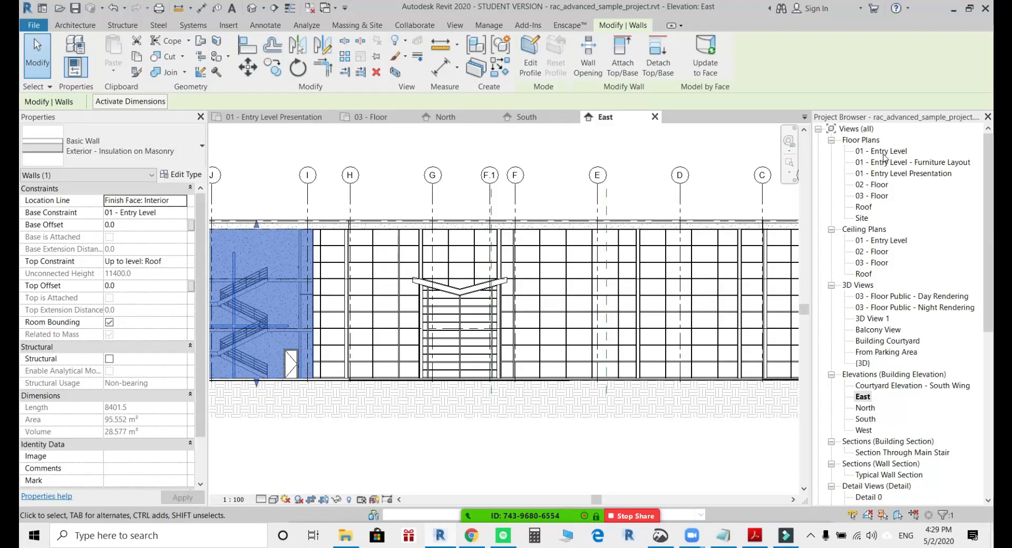
pyautogui.click(884, 153)
pyautogui.doubleClick(881, 153)
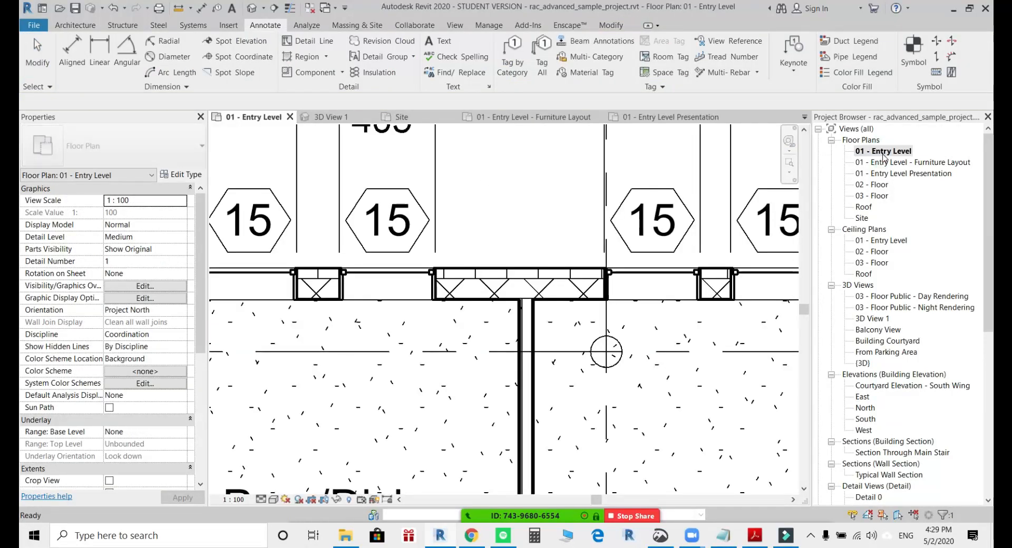
pyautogui.scroll(-6, 540, 241)
pyautogui.moveTo(541, 242); pyautogui.dragTo(517, 197, button='middle')
pyautogui.scroll(-2, 517, 197)
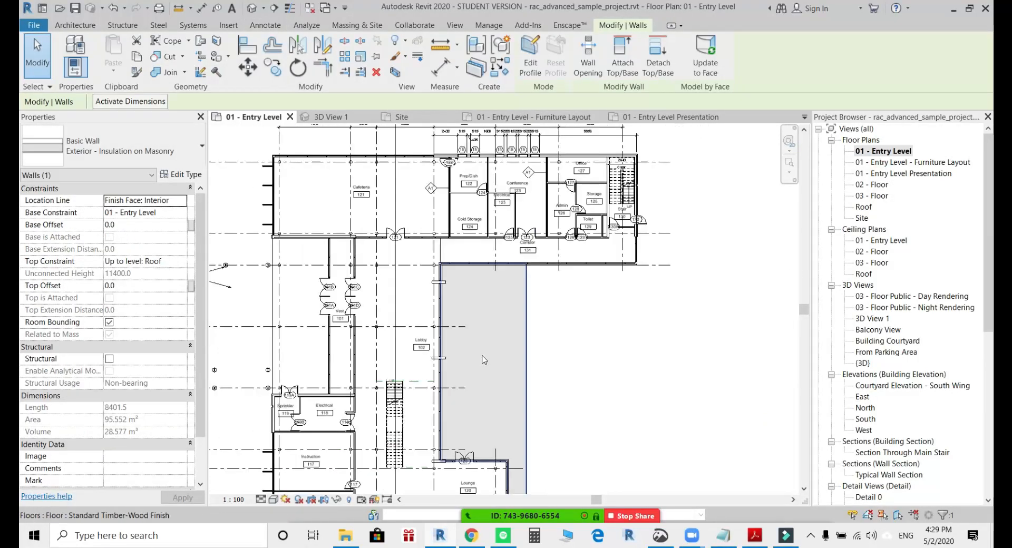
pyautogui.moveTo(480, 359); pyautogui.dragTo(592, 302, button='middle')
pyautogui.click(706, 298)
pyautogui.moveTo(687, 375); pyautogui.dragTo(651, 219, button='middle')
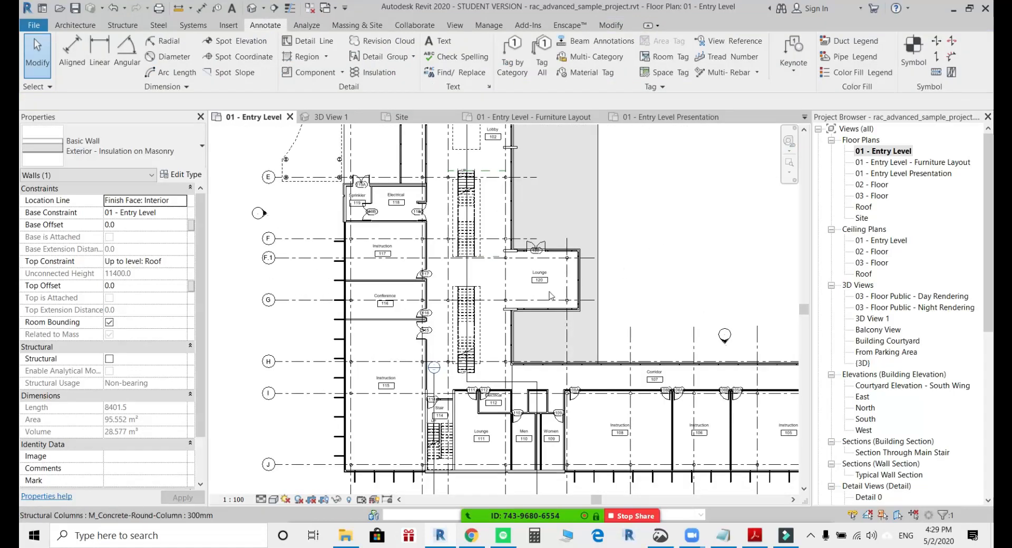
pyautogui.scroll(2, 541, 244)
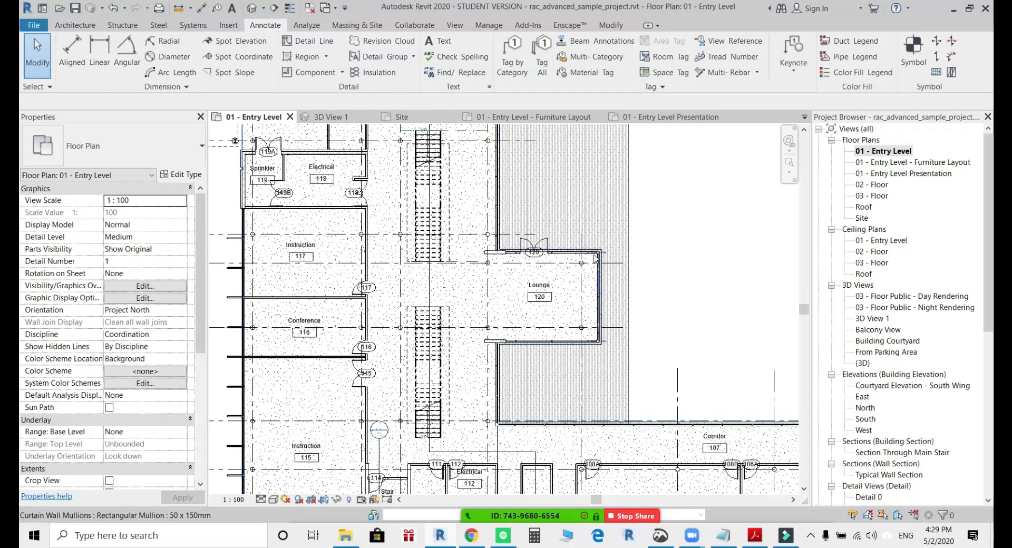
pyautogui.moveTo(584, 259); pyautogui.dragTo(480, 252, button='middle')
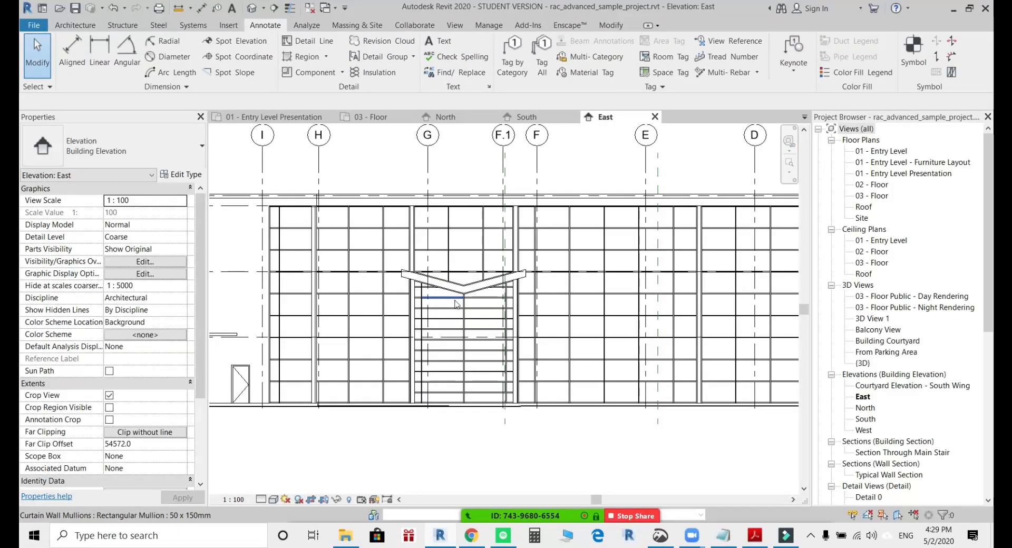
# Enable depth cueing in the East elevation's graphic display options and apply it to the view.
pyautogui.scroll(2, 609, 283)
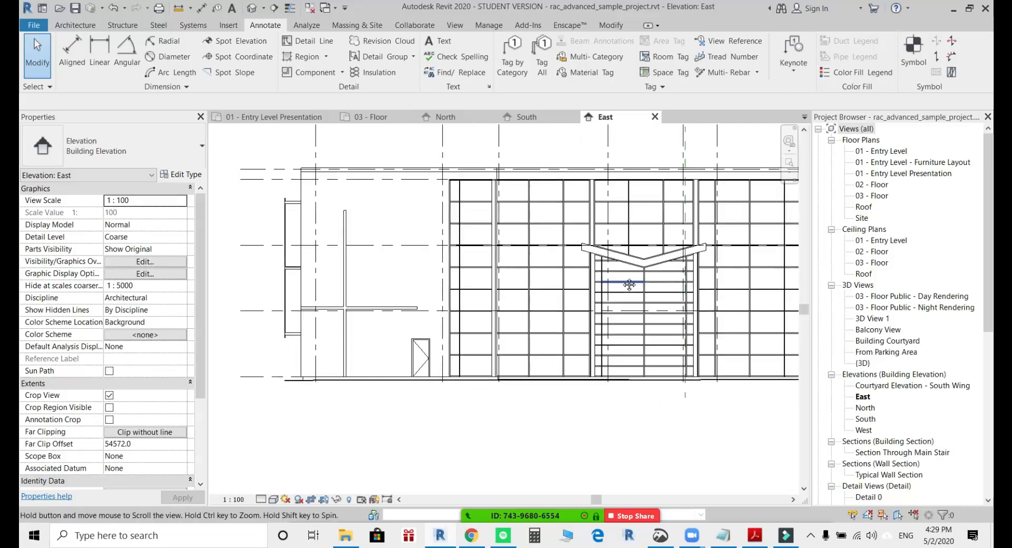
pyautogui.moveTo(603, 283); pyautogui.dragTo(631, 277, button='middle')
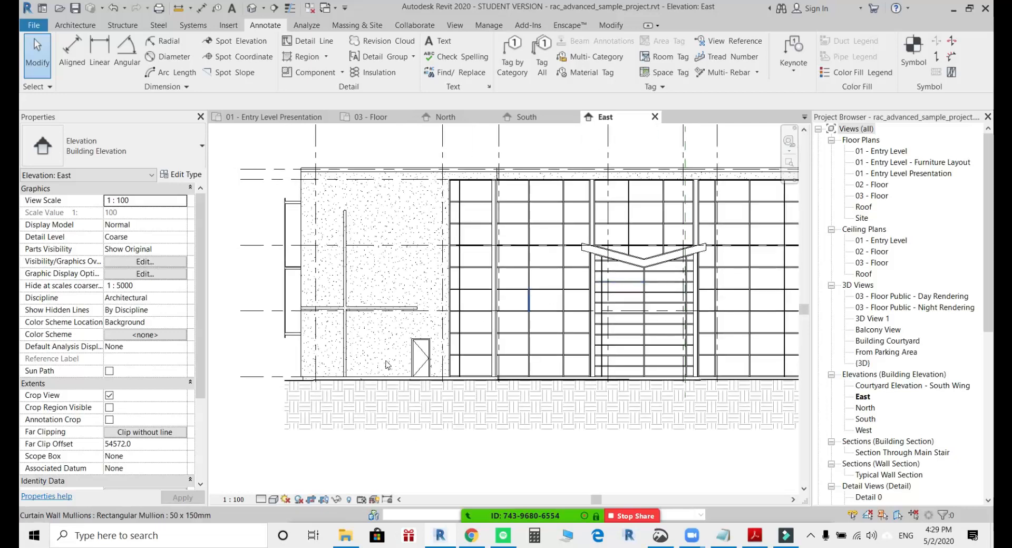
pyautogui.click(274, 500)
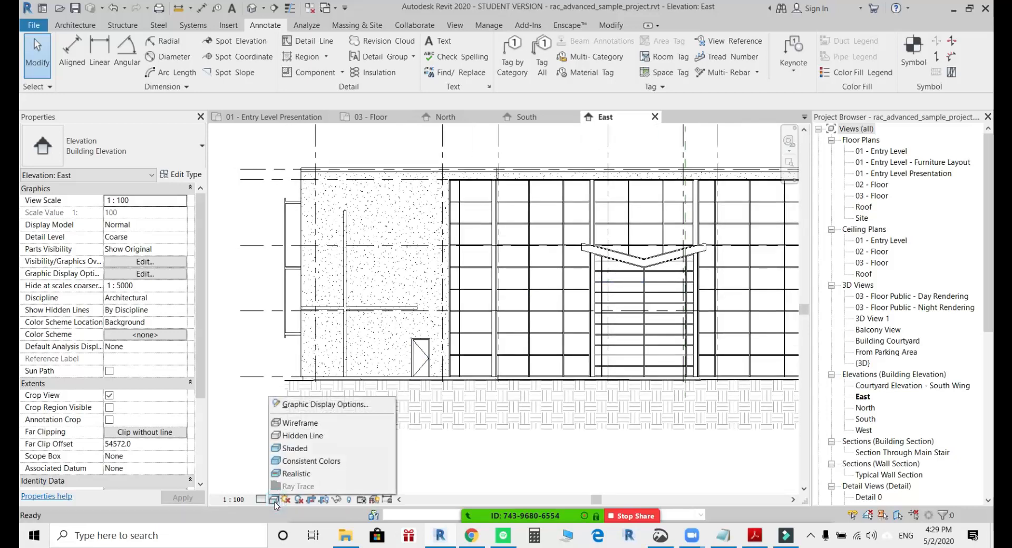
pyautogui.click(308, 404)
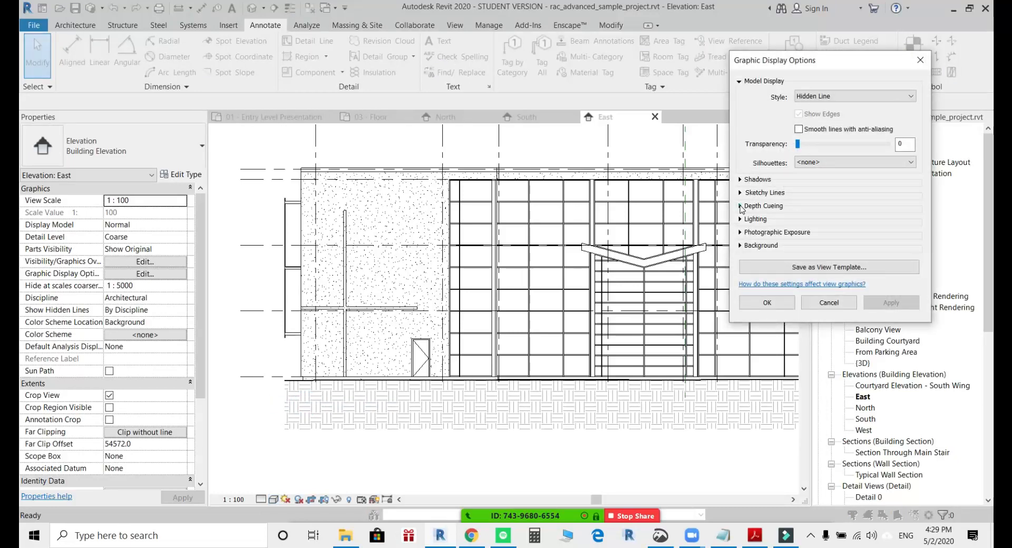
pyautogui.click(741, 206)
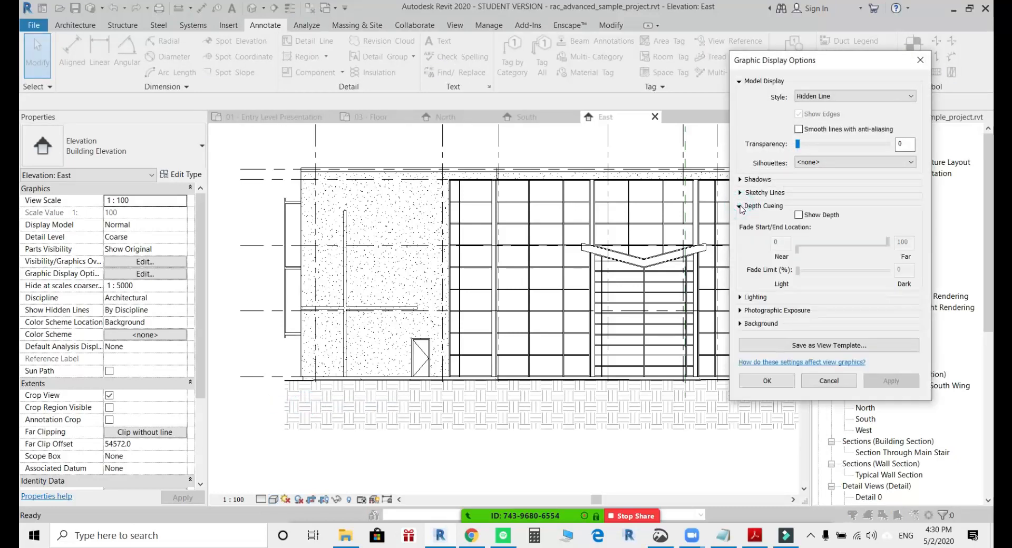
pyautogui.click(806, 215)
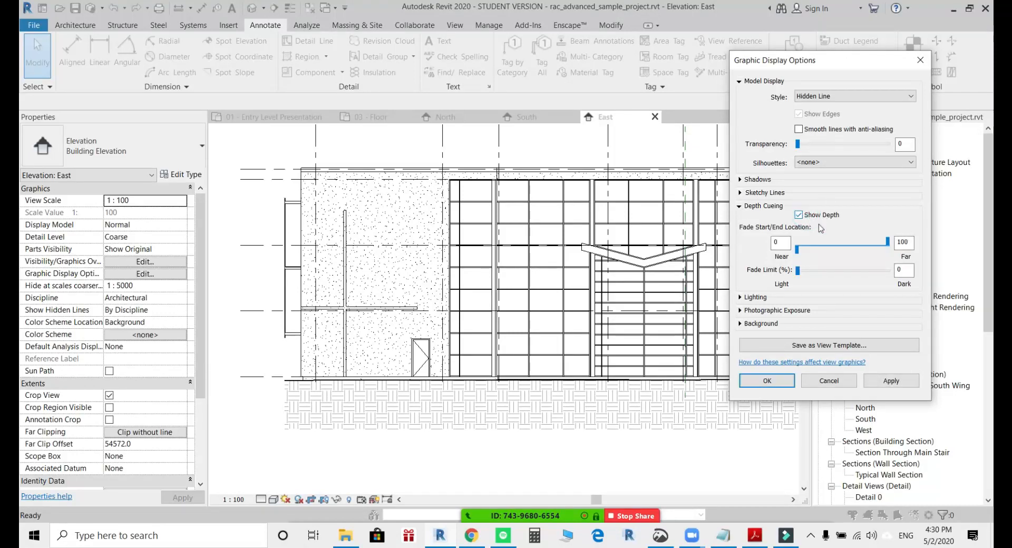
pyautogui.click(904, 380)
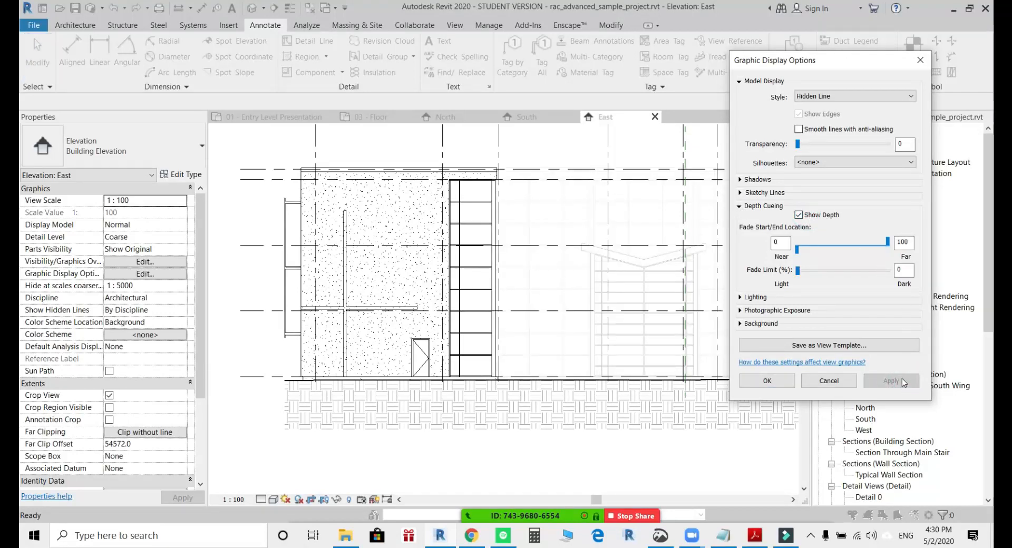
# Set the depth cueing fade limit to 33% for the East elevation.
pyautogui.moveTo(804, 65); pyautogui.dragTo(129, 51)
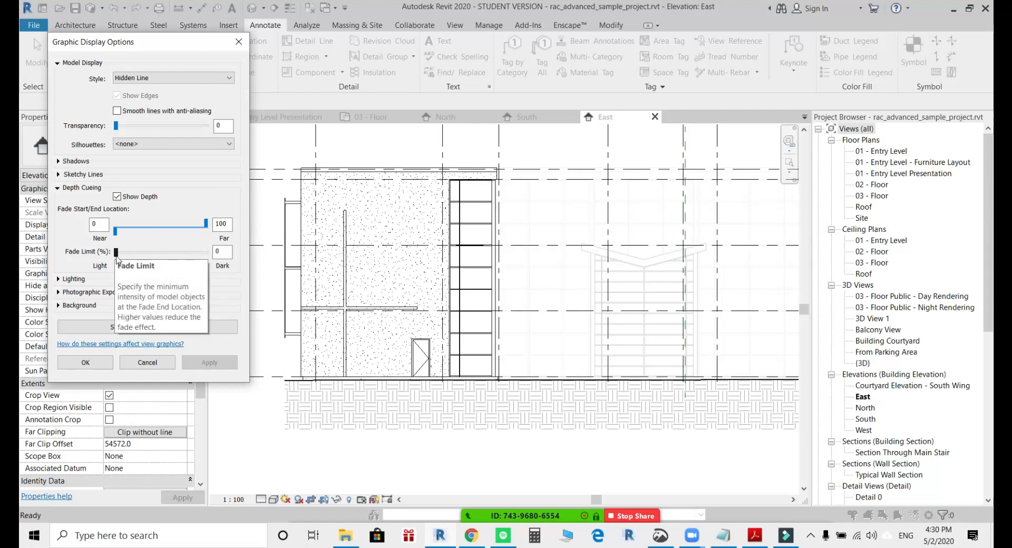
pyautogui.moveTo(116, 257); pyautogui.dragTo(148, 262)
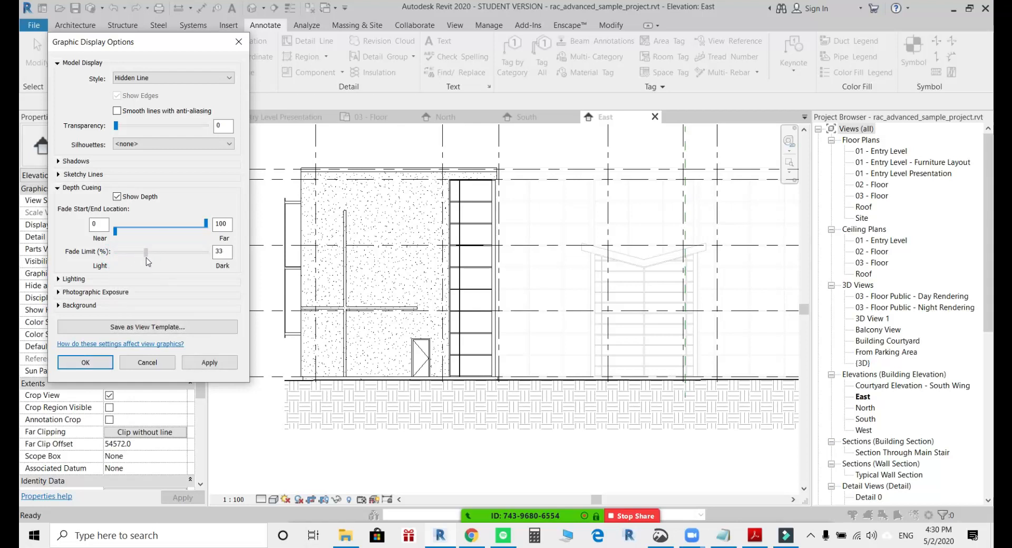
pyautogui.click(208, 363)
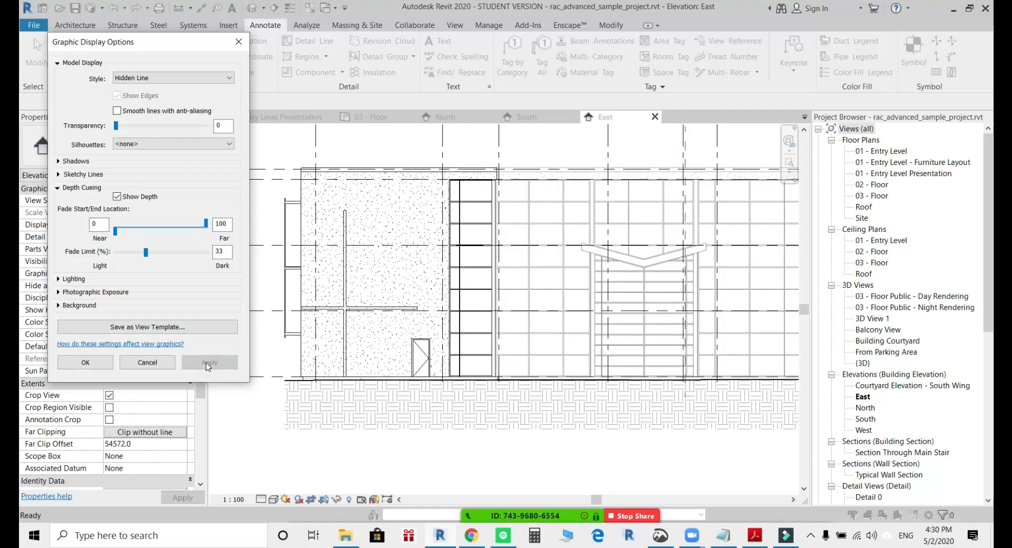
pyautogui.click(96, 362)
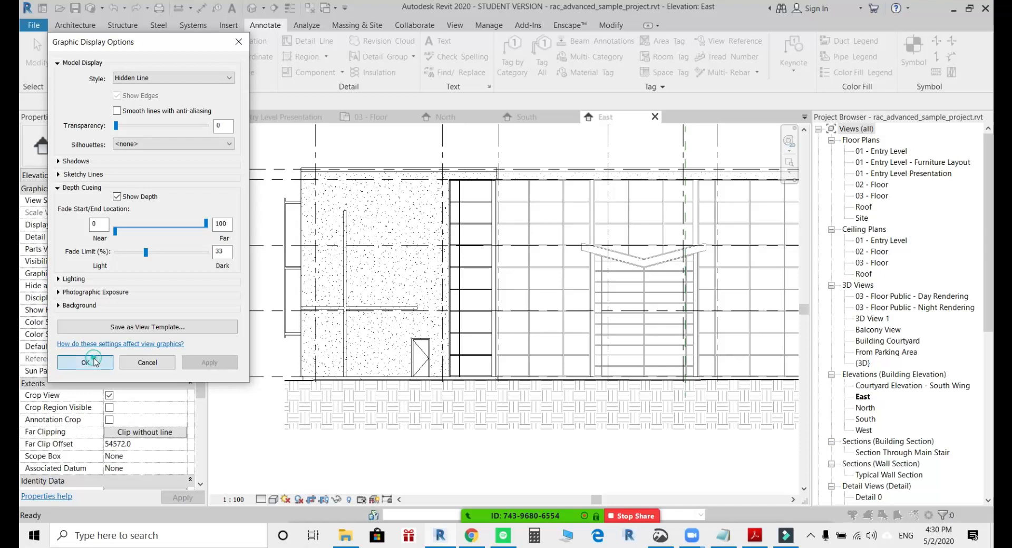
# Set the East elevation's depth cueing fade limit to 53% and its far fade location to 68.
pyautogui.click(273, 498)
pyautogui.click(312, 404)
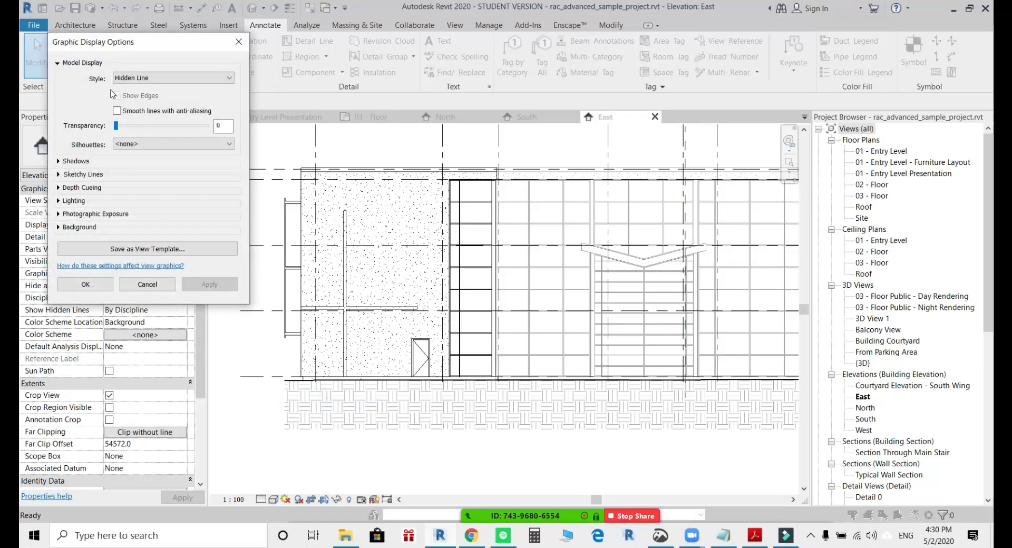
pyautogui.click(60, 188)
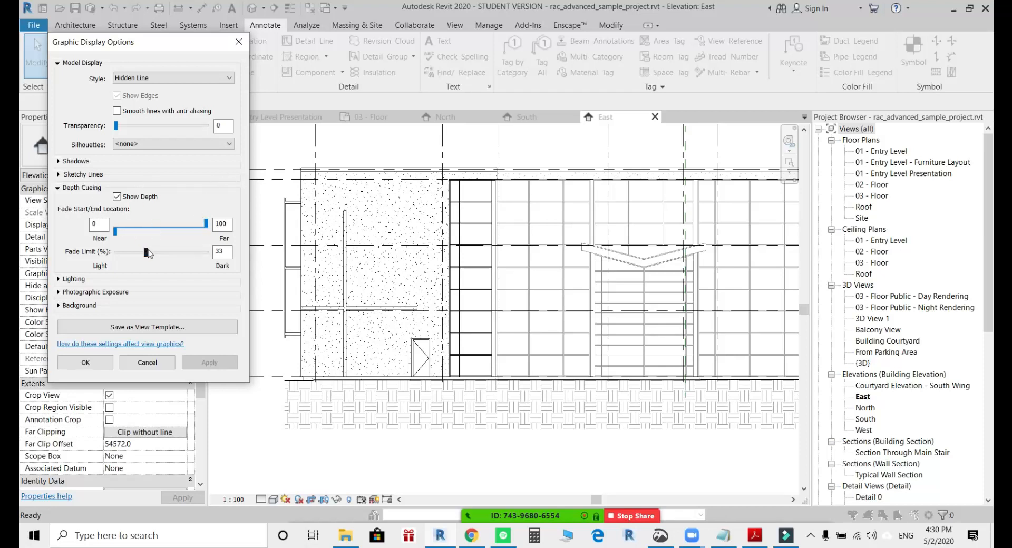
pyautogui.moveTo(146, 252); pyautogui.dragTo(161, 257)
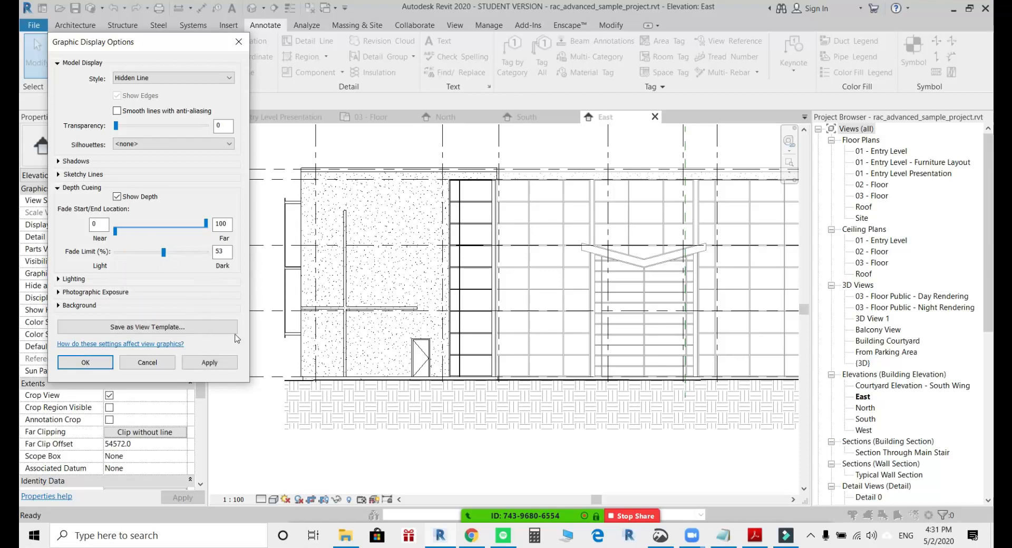
pyautogui.click(209, 363)
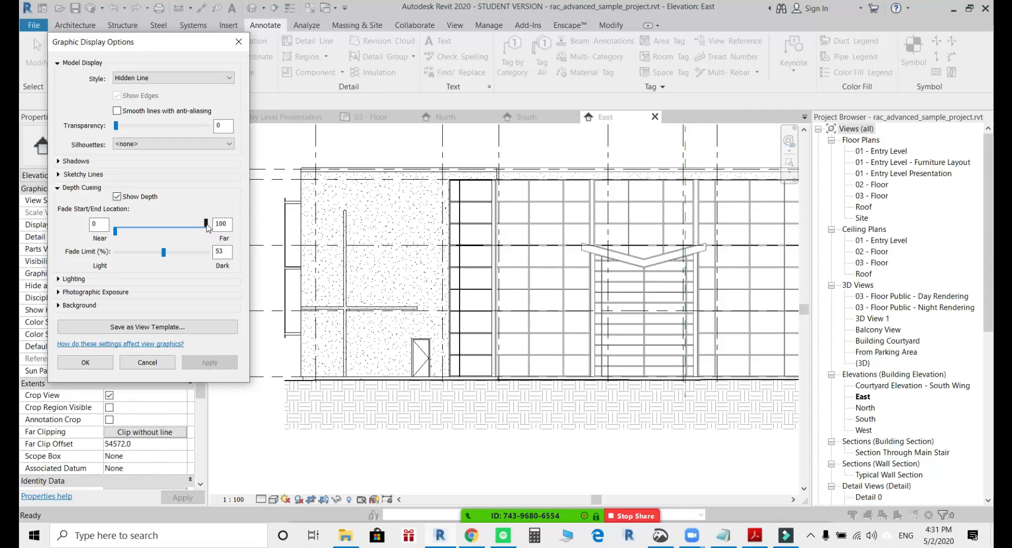
pyautogui.moveTo(206, 223); pyautogui.dragTo(178, 229)
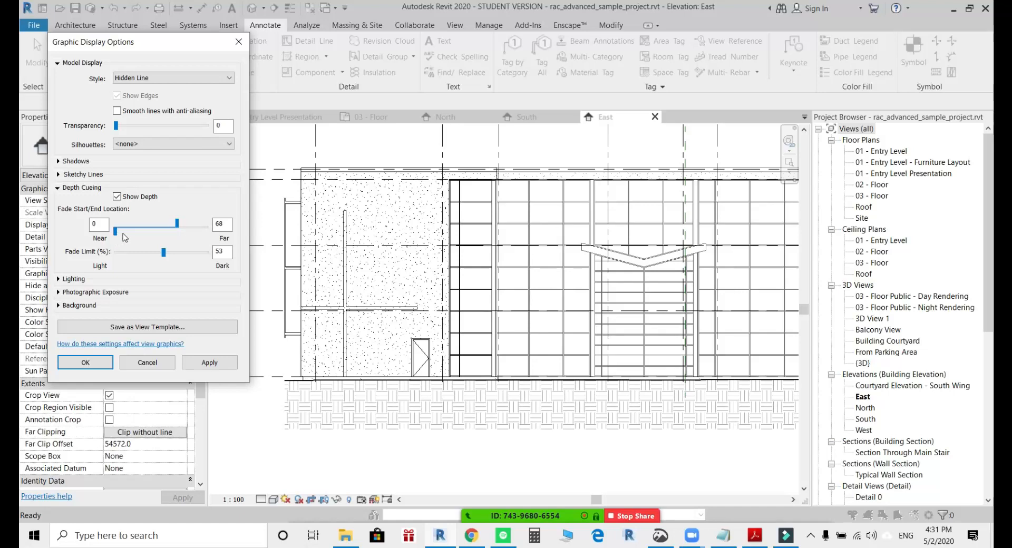
pyautogui.click(193, 365)
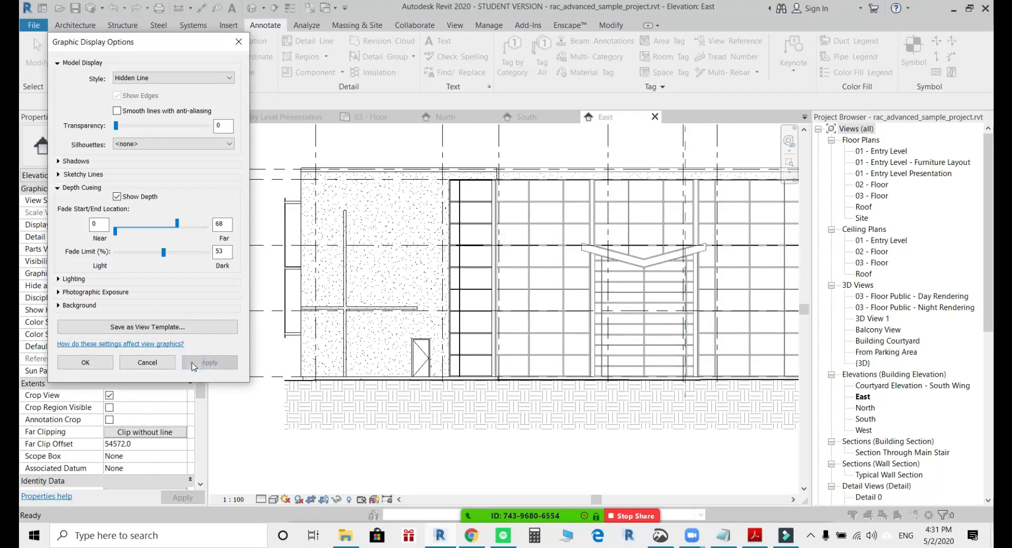
pyautogui.click(85, 362)
# Check the faded curtain wall lines near grid H and turn on shadows in the East elevation.
pyautogui.scroll(4, 598, 182)
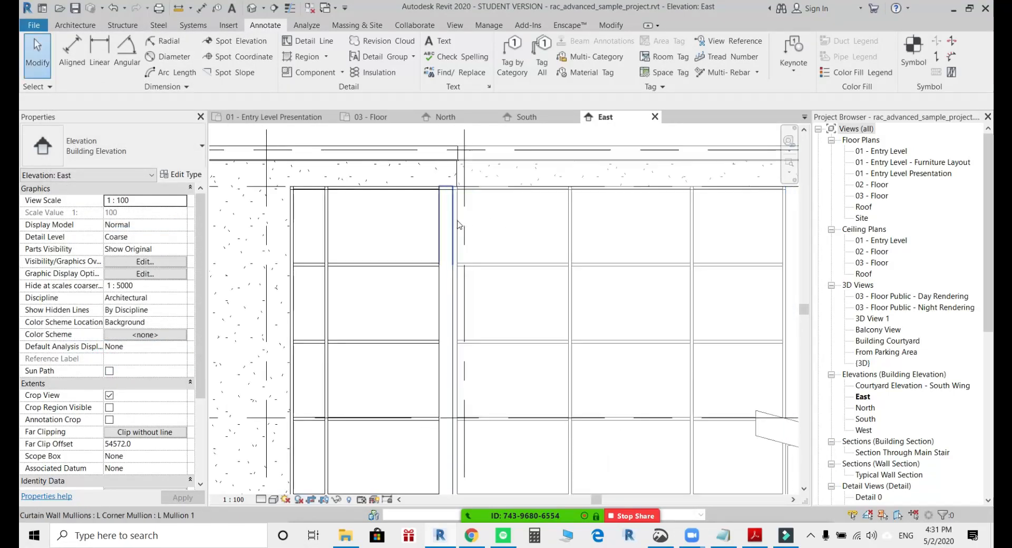
pyautogui.scroll(-2, 458, 224)
pyautogui.scroll(-3, 457, 224)
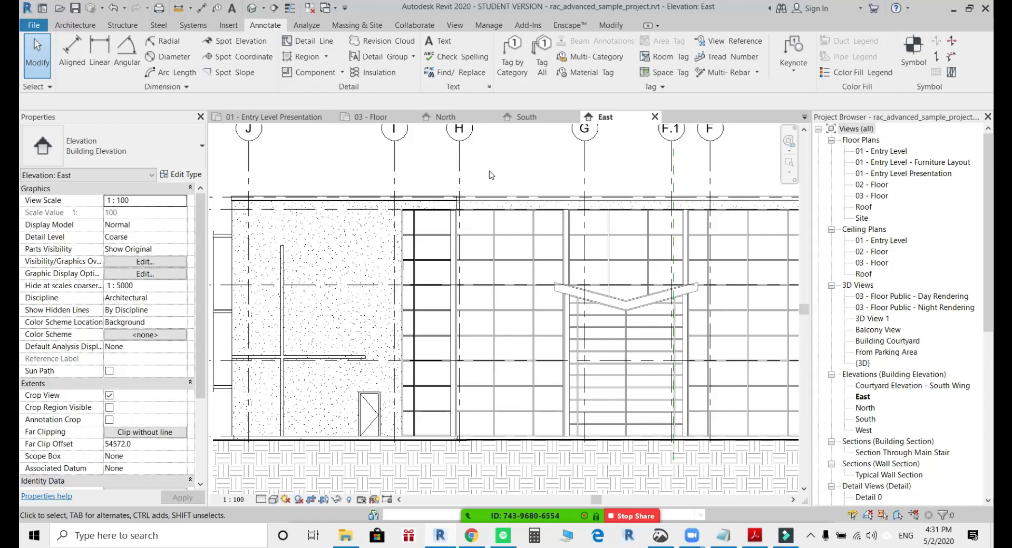
pyautogui.scroll(-3, 491, 175)
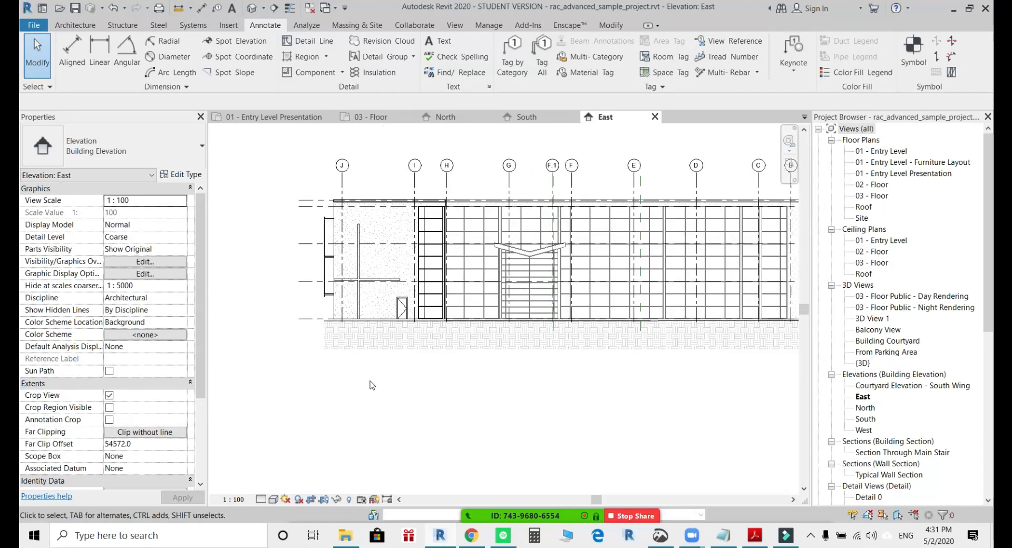
pyautogui.click(299, 499)
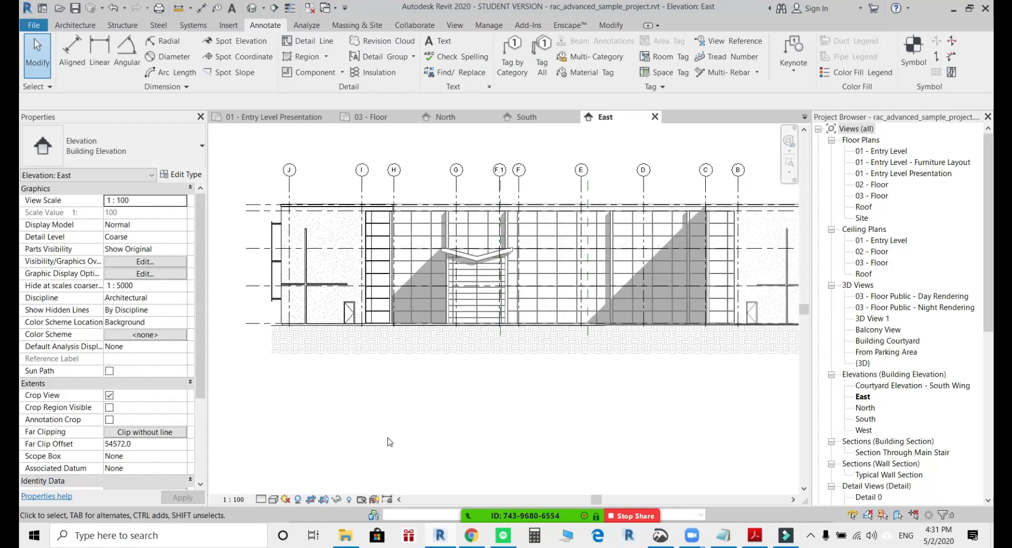
pyautogui.moveTo(389, 441); pyautogui.dragTo(301, 449, button='middle')
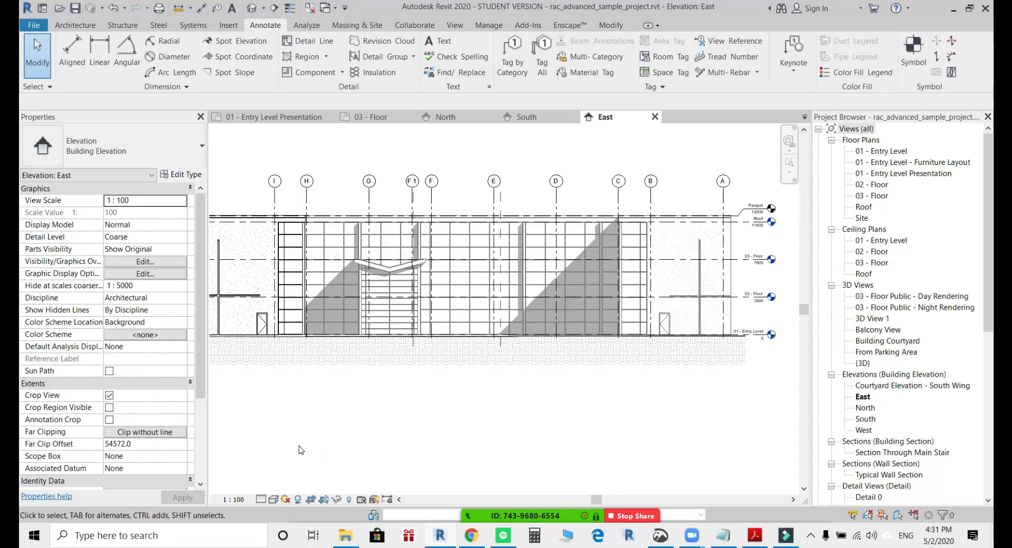
# Apply a Gradient background to the East elevation through its graphic display options.
pyautogui.click(273, 499)
pyautogui.click(299, 406)
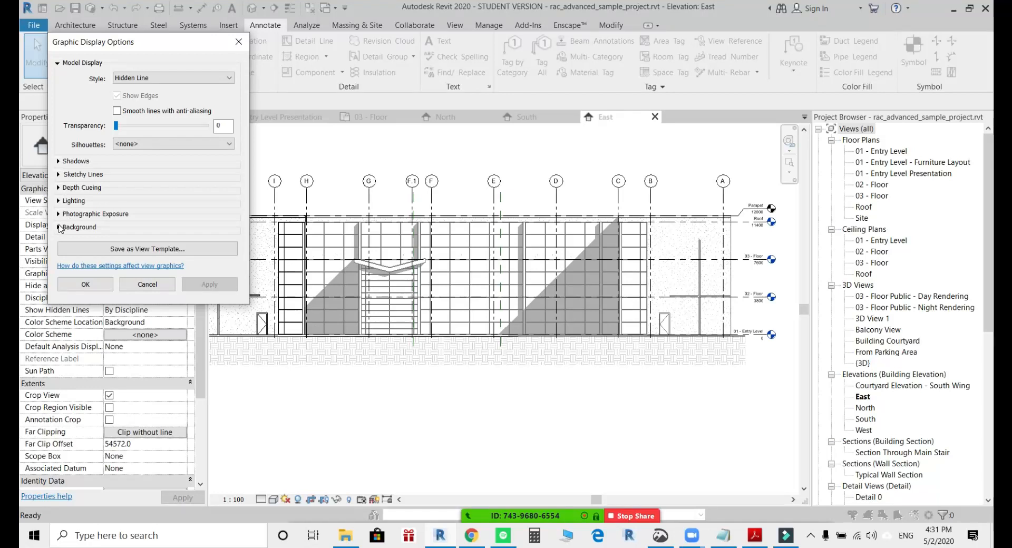
pyautogui.click(73, 227)
pyautogui.click(126, 245)
pyautogui.click(143, 272)
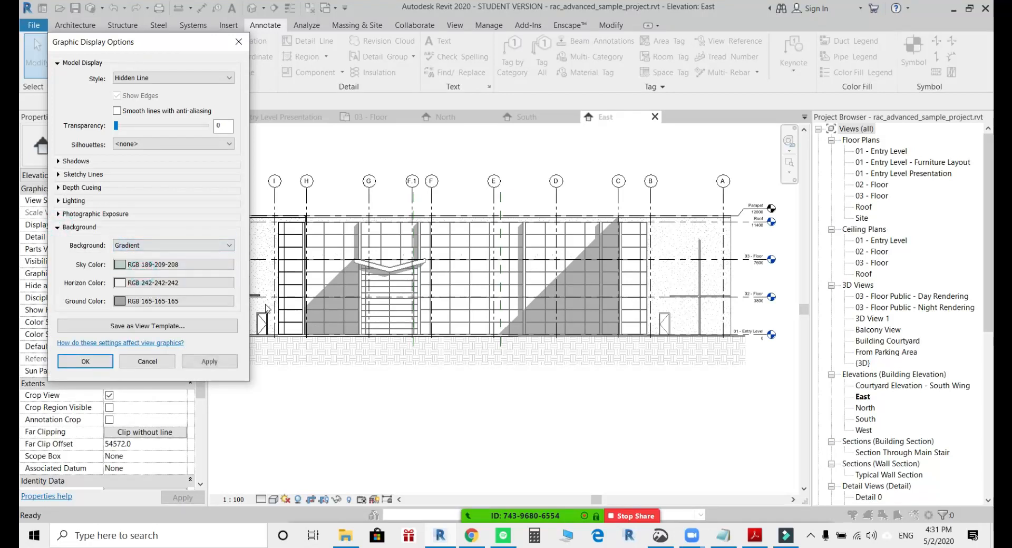
pyautogui.click(211, 361)
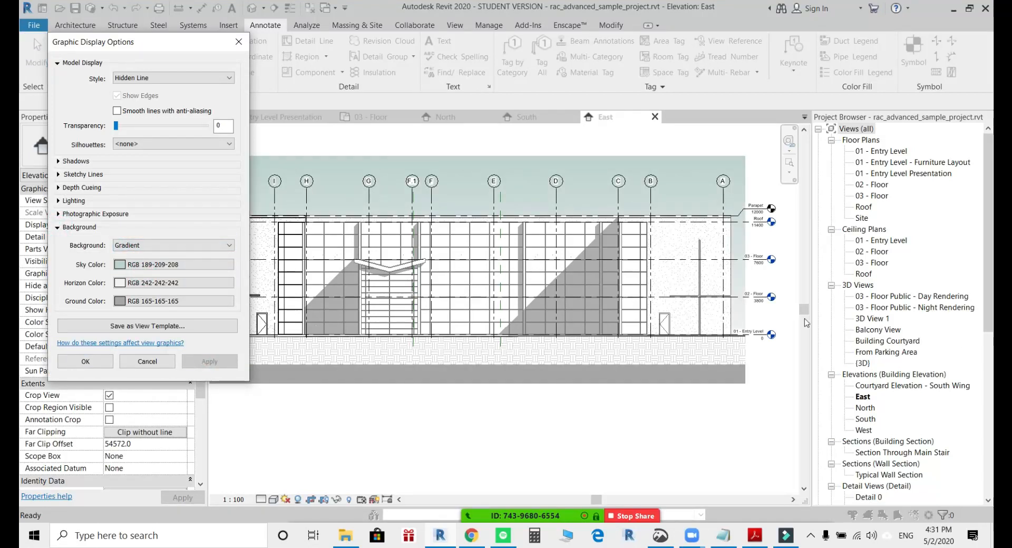
pyautogui.click(86, 362)
pyautogui.moveTo(526, 431); pyautogui.dragTo(458, 414, button='middle')
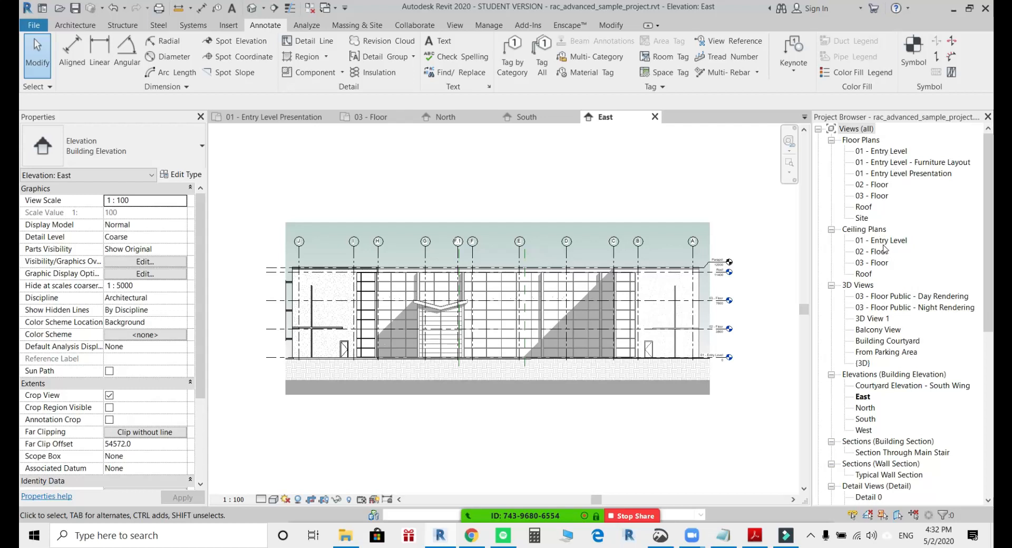
# Open the default {3D} view of the building.
pyautogui.scroll(-1, 884, 250)
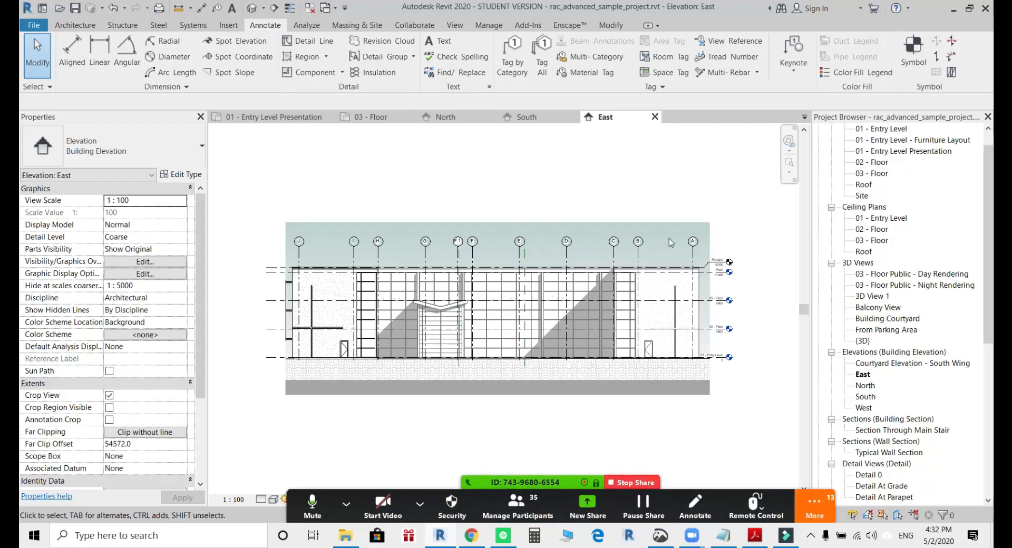
pyautogui.click(252, 10)
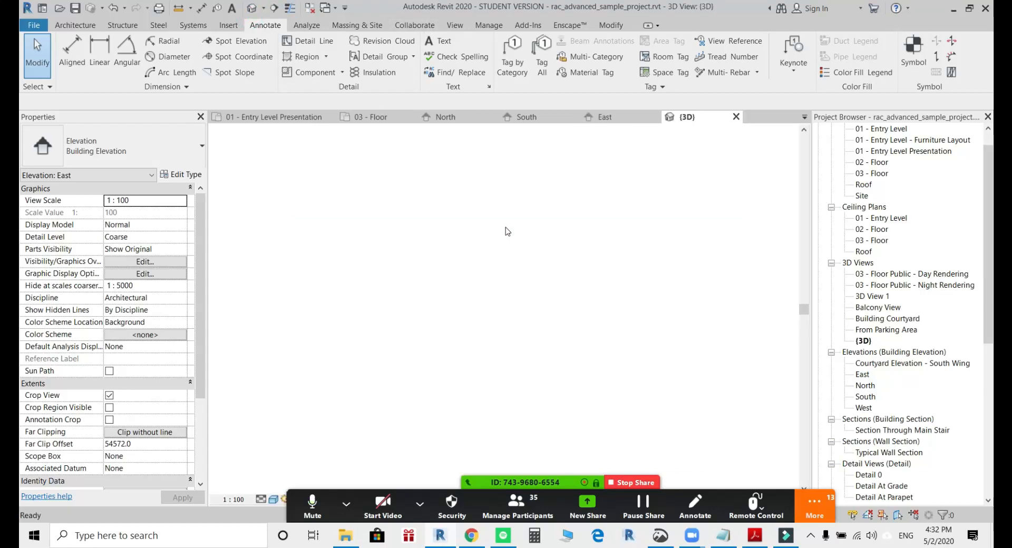
# Duplicate the default {3D} view in the project.
pyautogui.scroll(2, 517, 300)
pyautogui.keyDown('shift'); pyautogui.moveTo(558, 327); pyautogui.dragTo(558, 383, button='middle'); pyautogui.keyUp('shift')
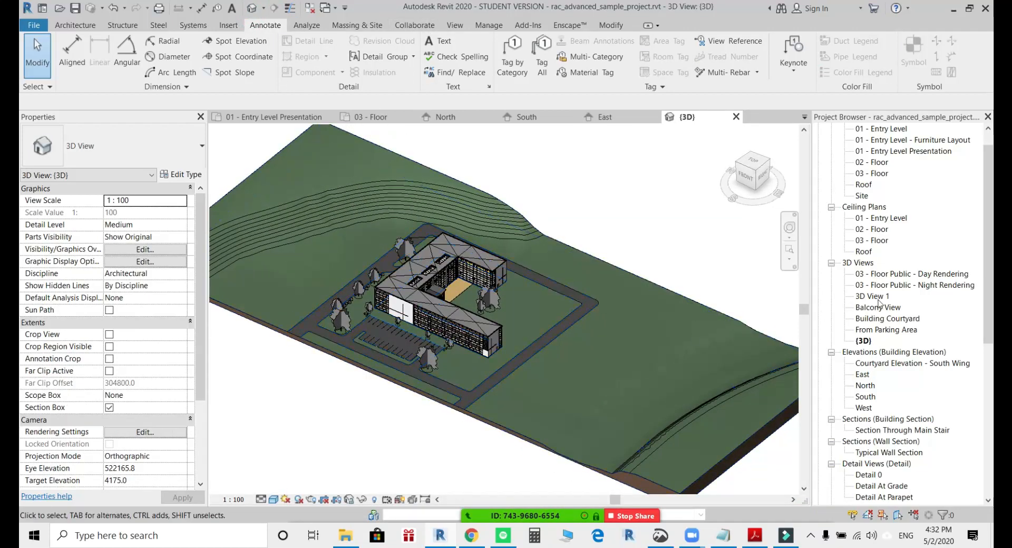
pyautogui.rightClick(863, 341)
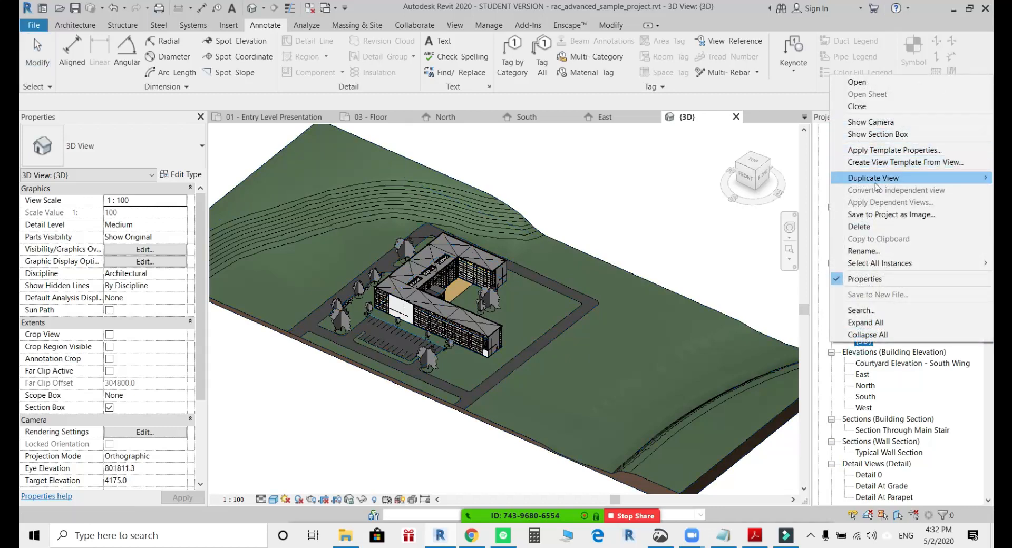
pyautogui.moveTo(874, 178)
pyautogui.click(773, 180)
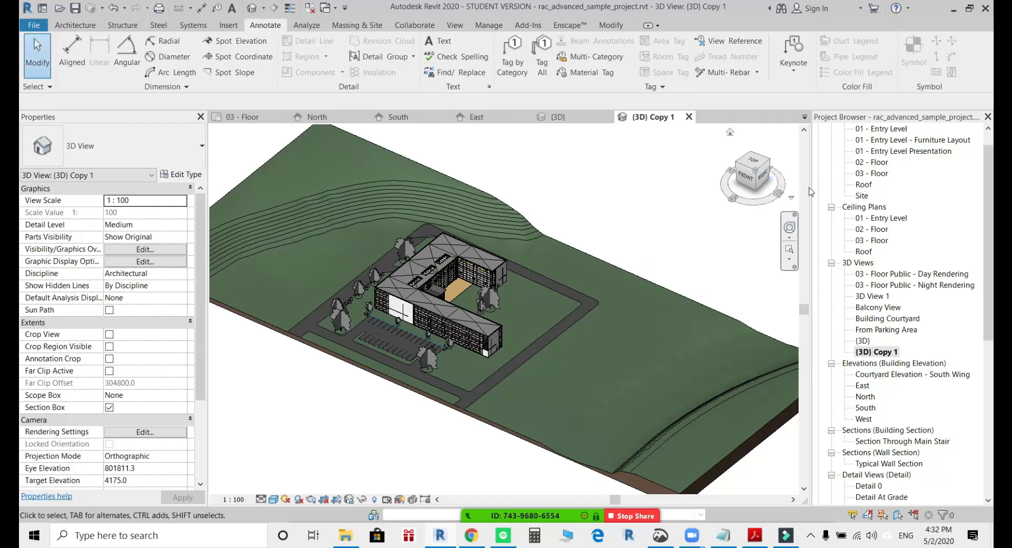
# Rename the duplicated 3D view as Exploded View and dismiss the save reminder without saving.
pyautogui.click(883, 352)
pyautogui.press('F2')
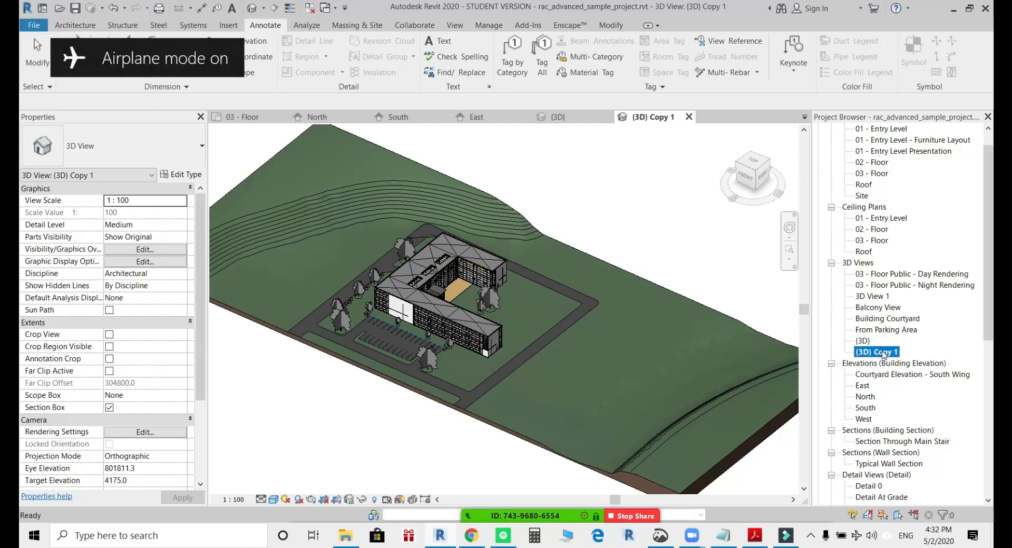
pyautogui.press('F2')
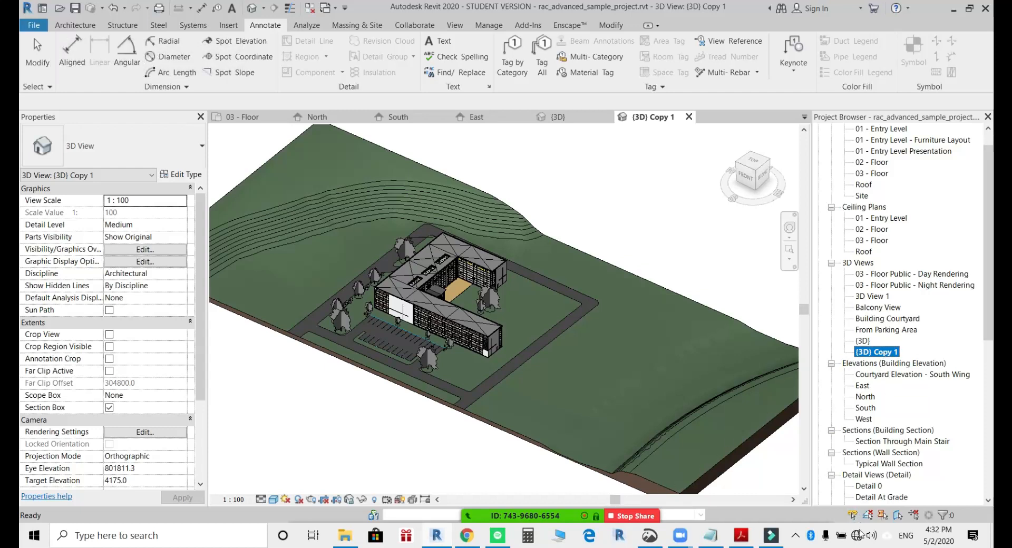
pyautogui.doubleClick(875, 351)
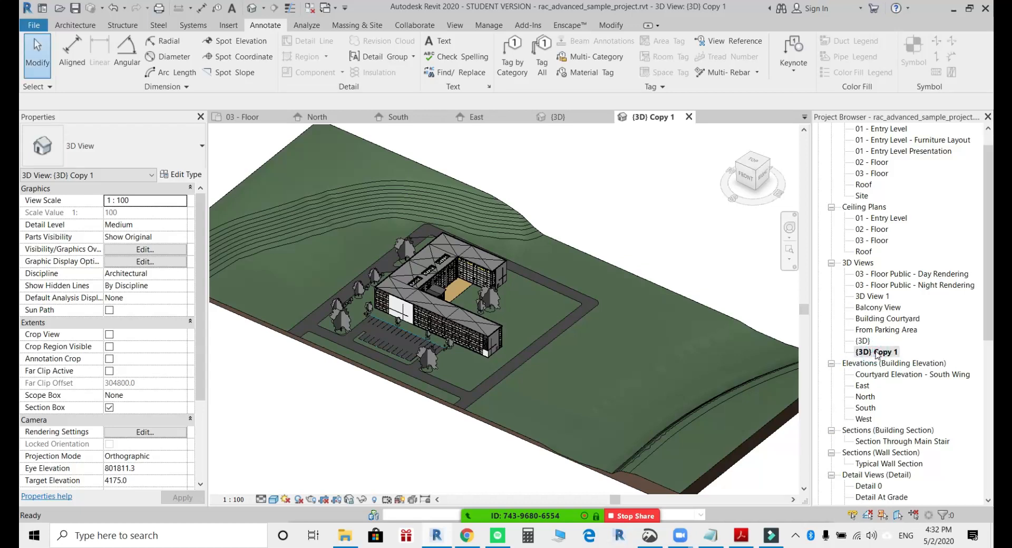
pyautogui.click(884, 356)
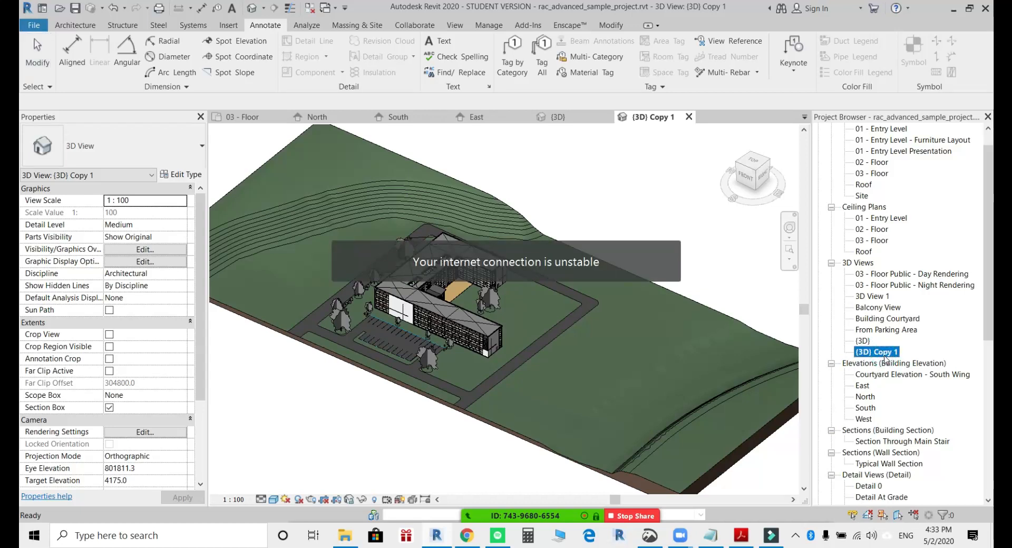
pyautogui.click(884, 358)
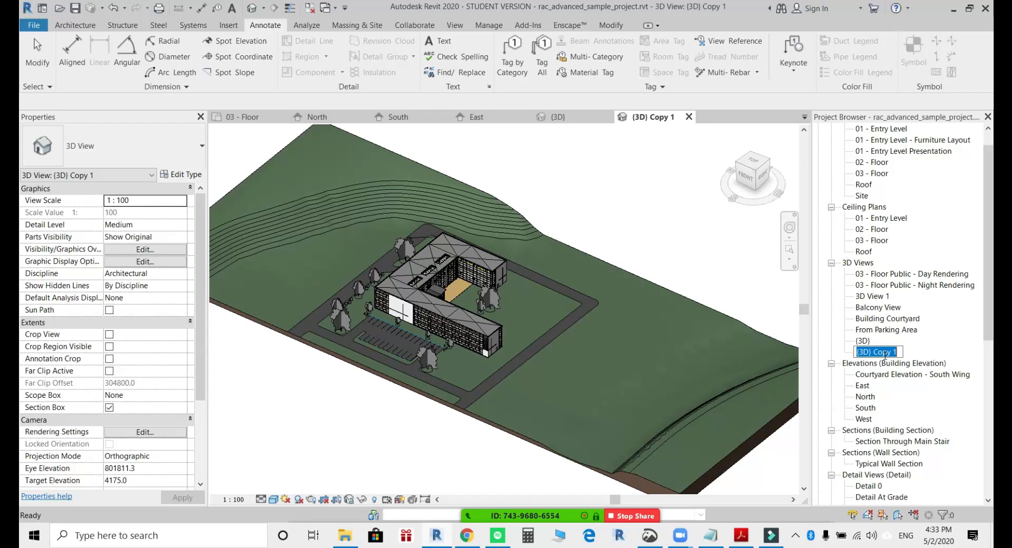
pyautogui.write('Exploded View')
pyautogui.press('Return')
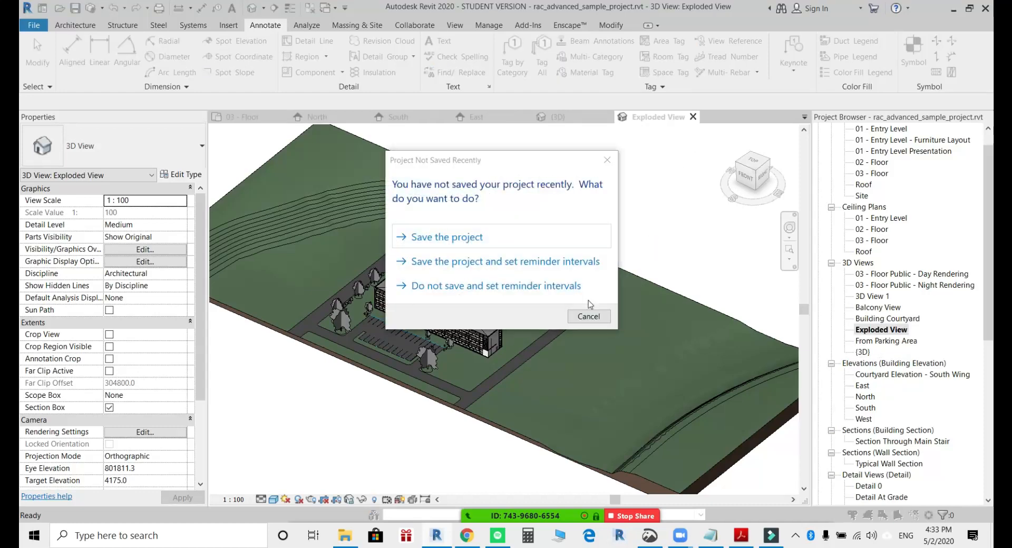
pyautogui.click(588, 316)
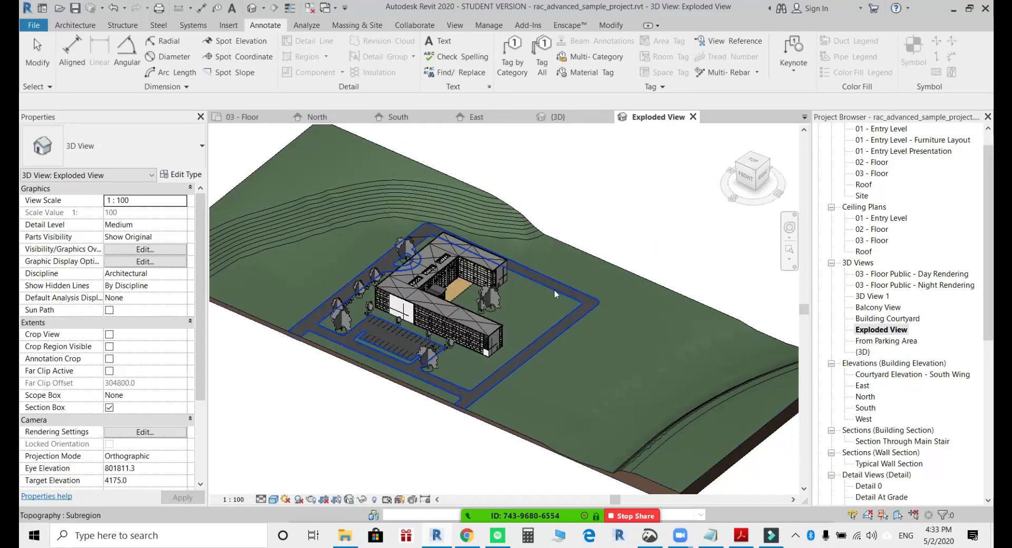
# Reveal the hidden elements in the Exploded View and select the section box around the site.
pyautogui.scroll(3, 554, 289)
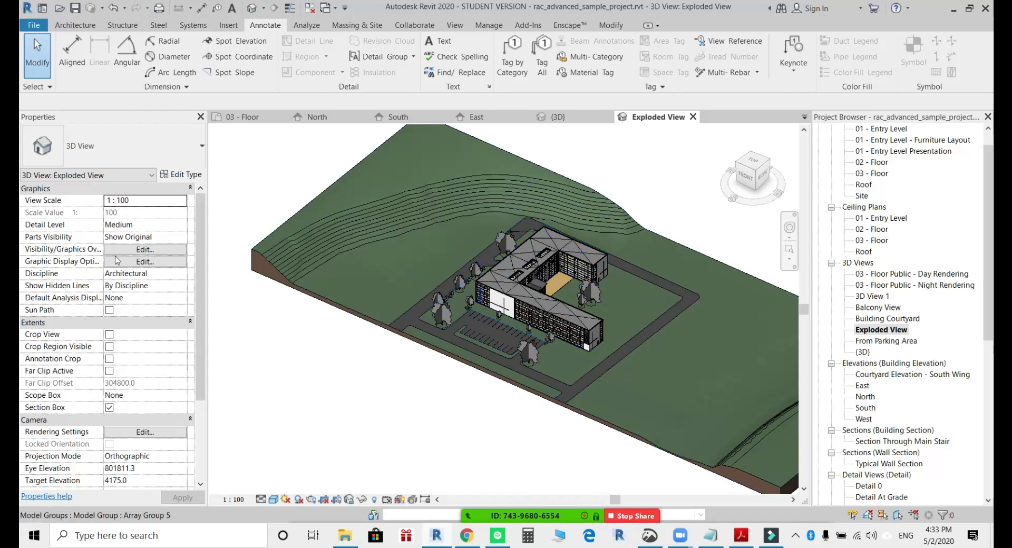
pyautogui.scroll(-2, 199, 294)
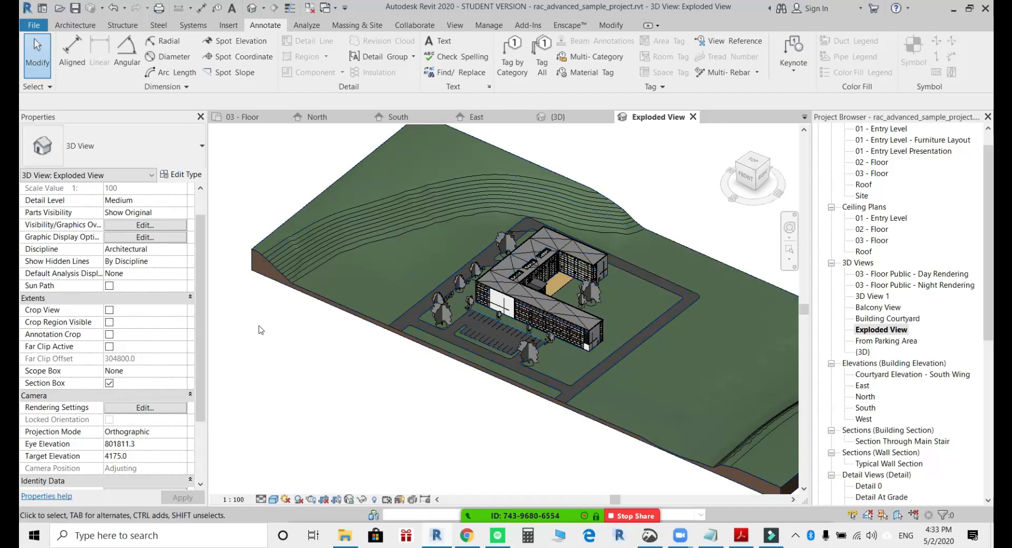
pyautogui.moveTo(369, 401); pyautogui.dragTo(391, 437, button='middle')
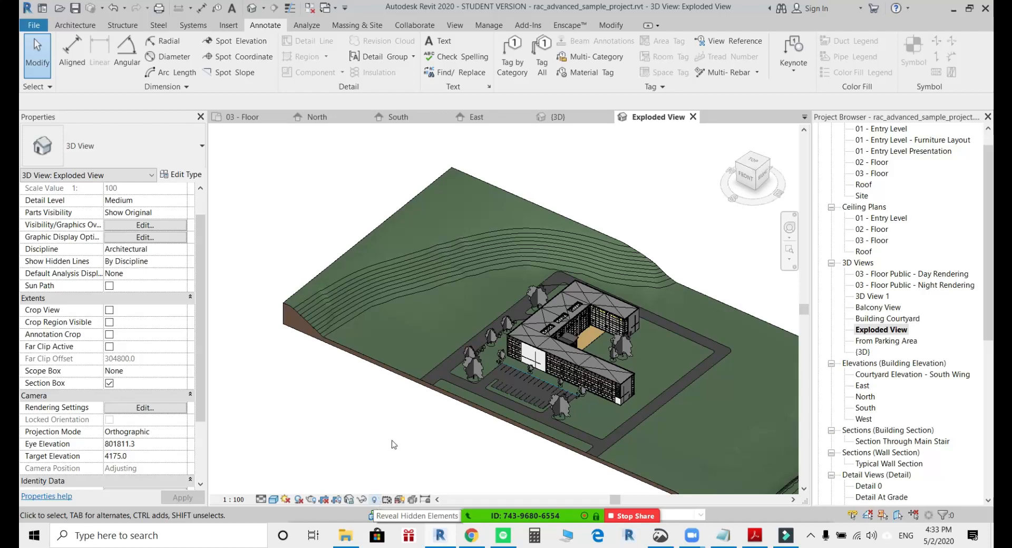
pyautogui.moveTo(394, 445); pyautogui.dragTo(348, 370, button='middle')
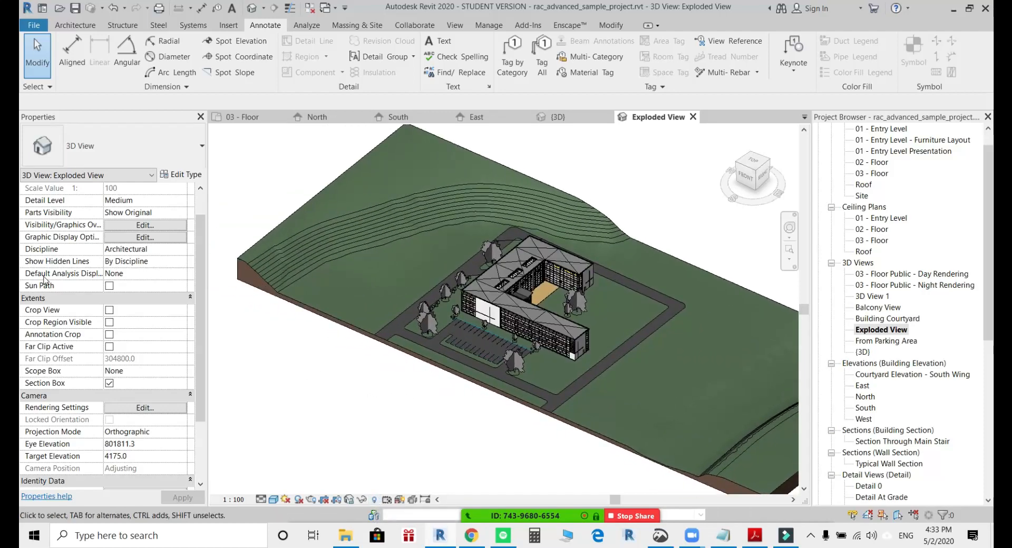
pyautogui.click(189, 298)
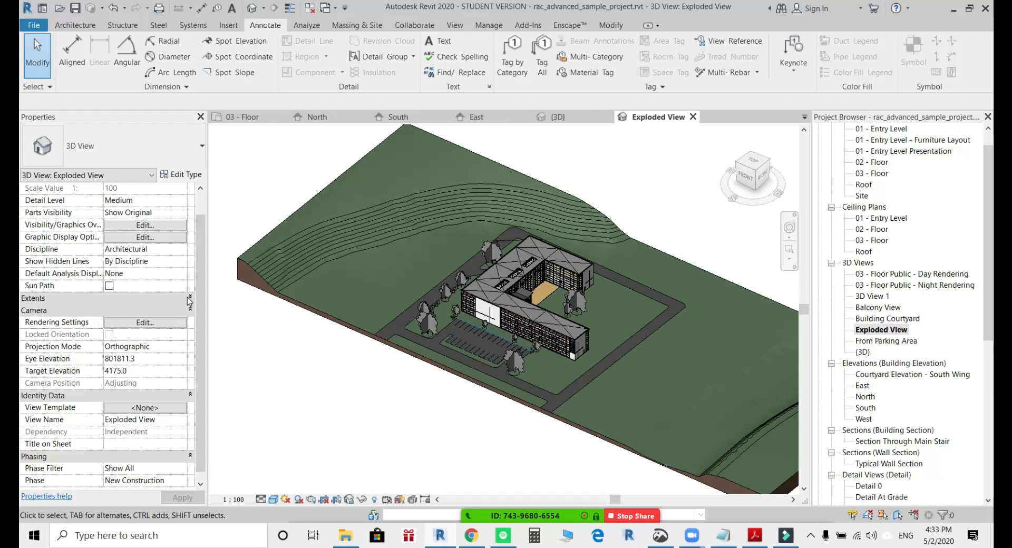
pyautogui.click(190, 299)
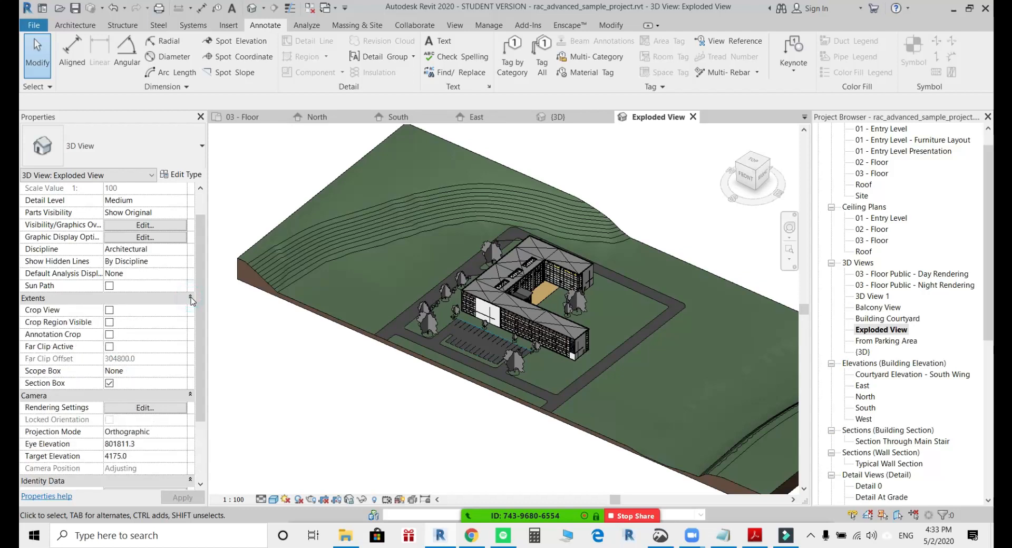
pyautogui.click(375, 499)
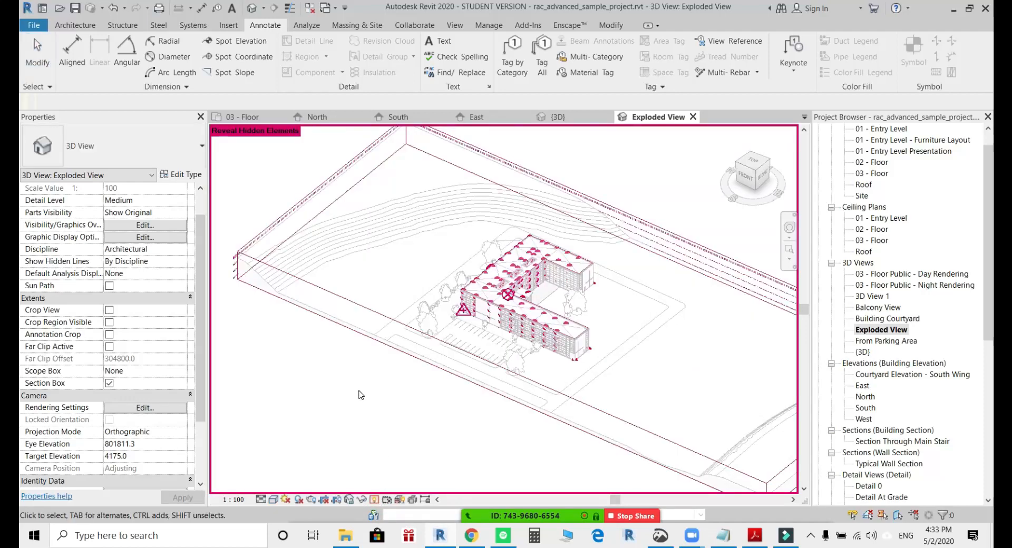
pyautogui.click(272, 274)
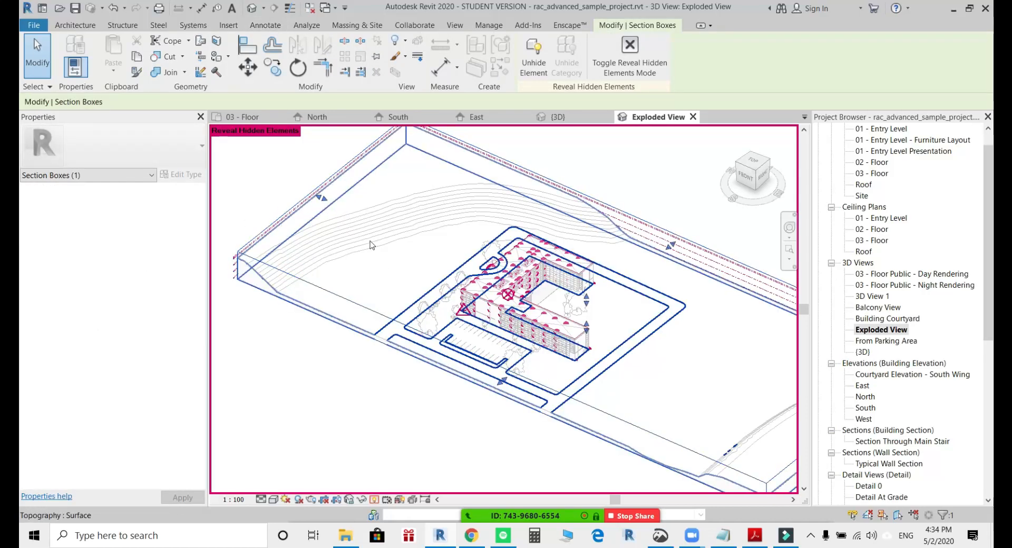
# Pull the section box's two end faces inward so the box closes in on the building and its parking area.
pyautogui.moveTo(371, 244); pyautogui.dragTo(439, 273)
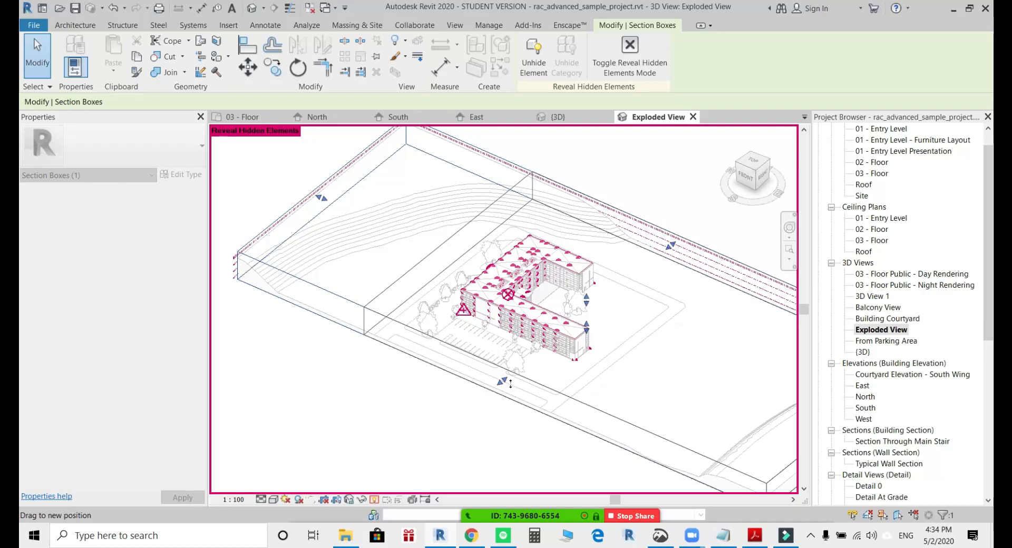
pyautogui.moveTo(510, 383); pyautogui.dragTo(510, 384)
pyautogui.moveTo(686, 418); pyautogui.dragTo(598, 391, button='middle')
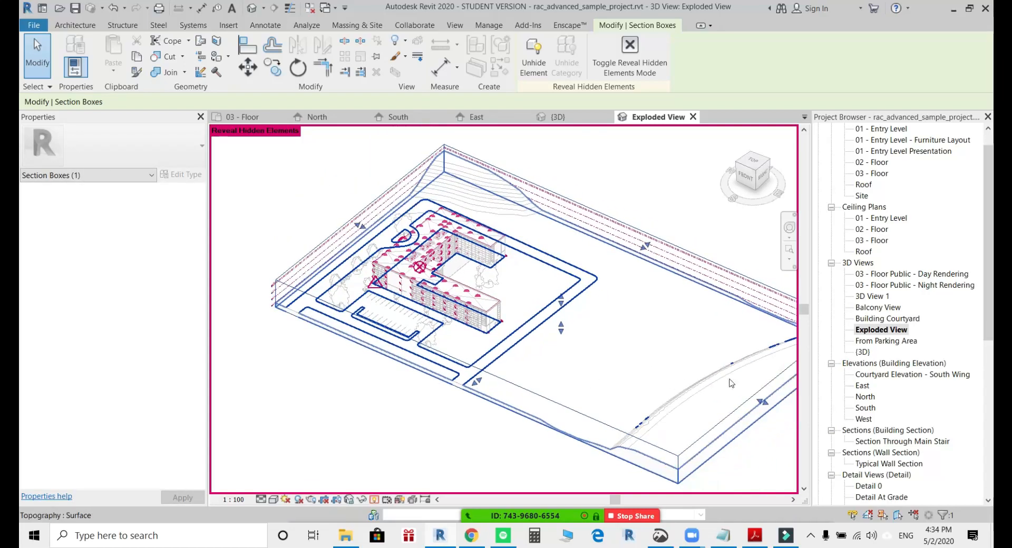
pyautogui.moveTo(763, 402); pyautogui.dragTo(510, 306)
pyautogui.scroll(6, 493, 370)
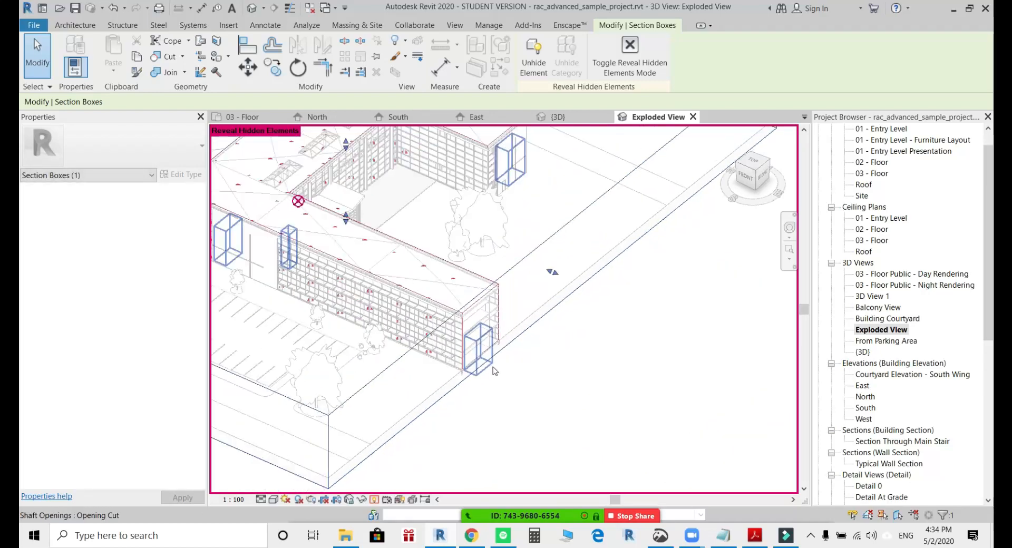
# Move the section box face at the wing ends inward to cut through the end staircases, and leave Reveal Hidden Elements mode.
pyautogui.moveTo(542, 343); pyautogui.dragTo(529, 420, button='middle')
pyautogui.moveTo(542, 350); pyautogui.dragTo(450, 242)
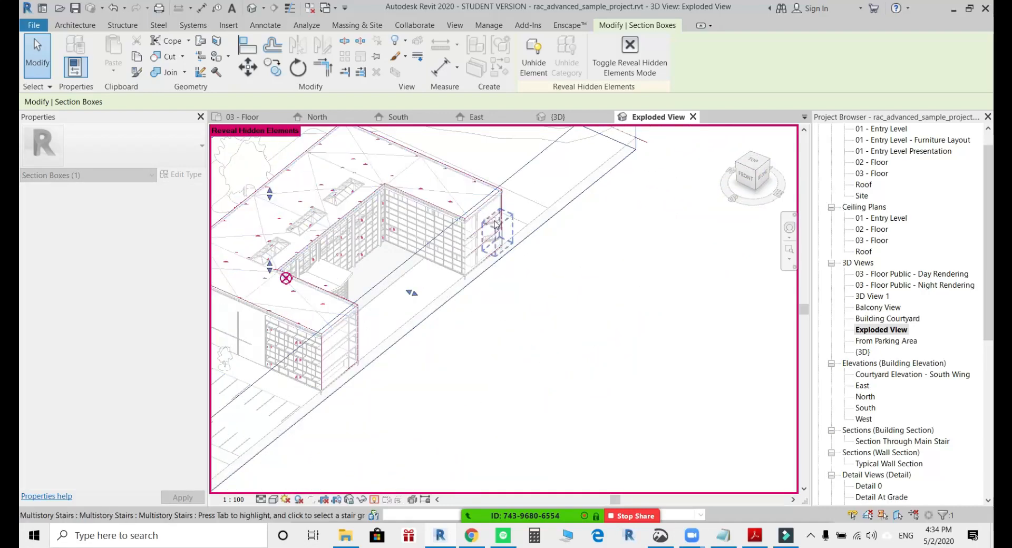
pyautogui.scroll(3, 495, 226)
pyautogui.moveTo(330, 358)
pyautogui.mouseDown()
pyautogui.moveTo(339, 358)
pyautogui.moveTo(335, 417)
pyautogui.moveTo(348, 363)
pyautogui.mouseUp()
pyautogui.scroll(-5, 346, 362)
pyautogui.moveTo(345, 361); pyautogui.dragTo(685, 396, button='middle')
pyautogui.keyDown('shift'); pyautogui.moveTo(580, 421); pyautogui.dragTo(565, 420, button='middle'); pyautogui.keyUp('shift')
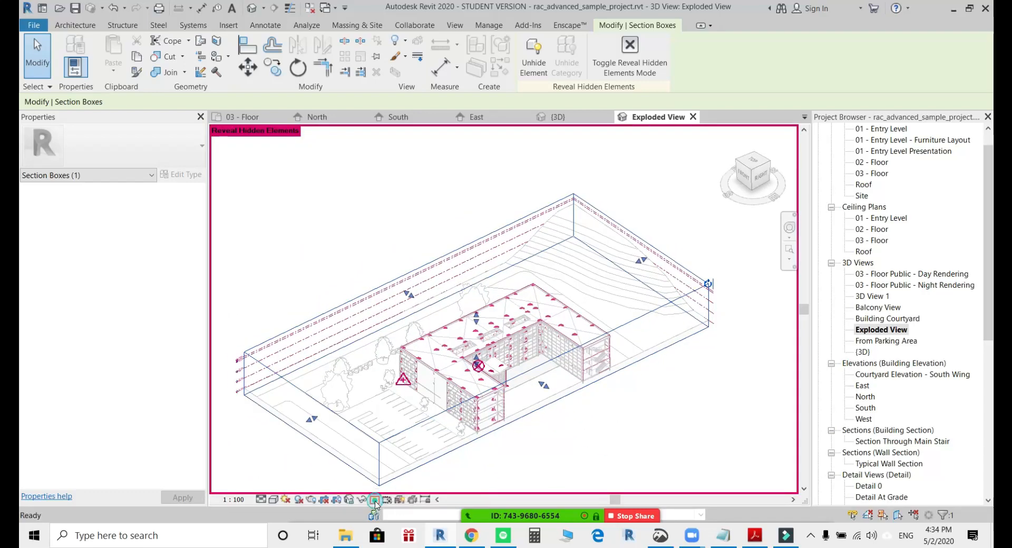
pyautogui.click(374, 500)
pyautogui.click(637, 411)
# Inspect the sectioned wing ends, floor slabs and staircases of the building in the Exploded View.
pyautogui.scroll(2, 637, 411)
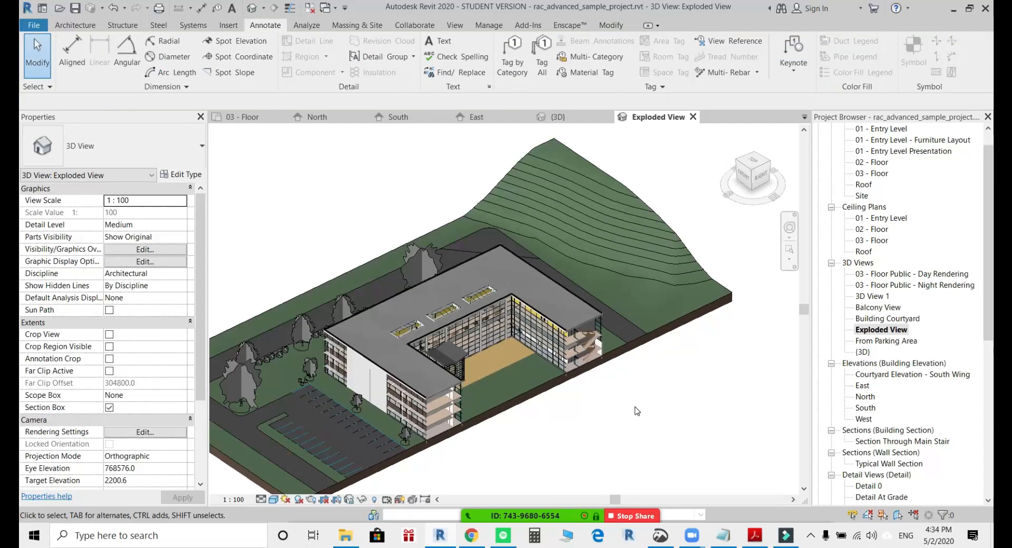
pyautogui.scroll(2, 614, 417)
pyautogui.scroll(5, 616, 359)
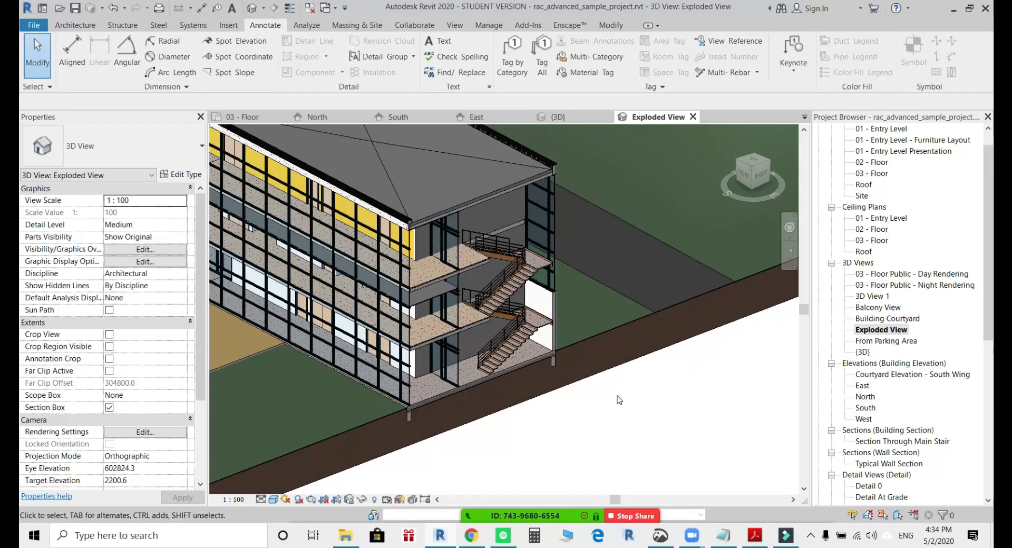
pyautogui.scroll(-2, 617, 396)
pyautogui.moveTo(625, 405); pyautogui.dragTo(630, 447, button='middle')
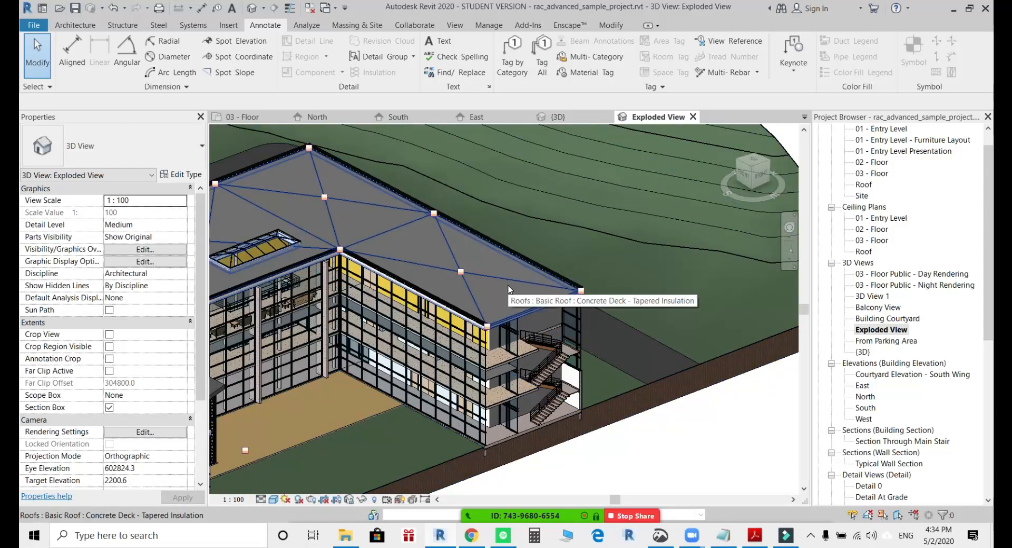
pyautogui.scroll(-2, 509, 289)
pyautogui.moveTo(509, 288); pyautogui.dragTo(588, 266, button='middle')
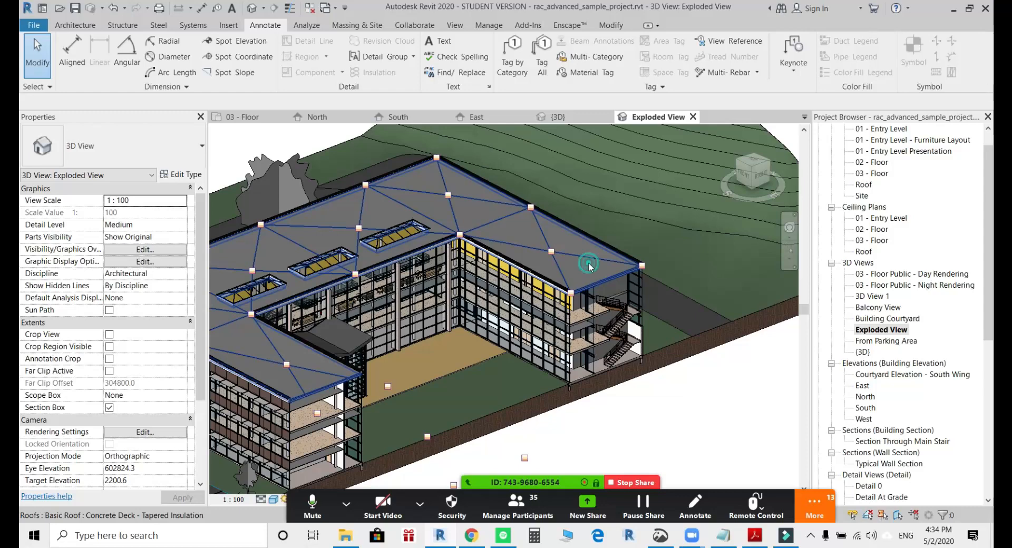
# Turn the Concrete Deck - Tapered Insulation roof into a displacement set and raise it vertically by about 10,600 mm.
pyautogui.click(589, 263)
pyautogui.moveTo(588, 263); pyautogui.dragTo(659, 284, button='middle')
pyautogui.scroll(-1, 659, 284)
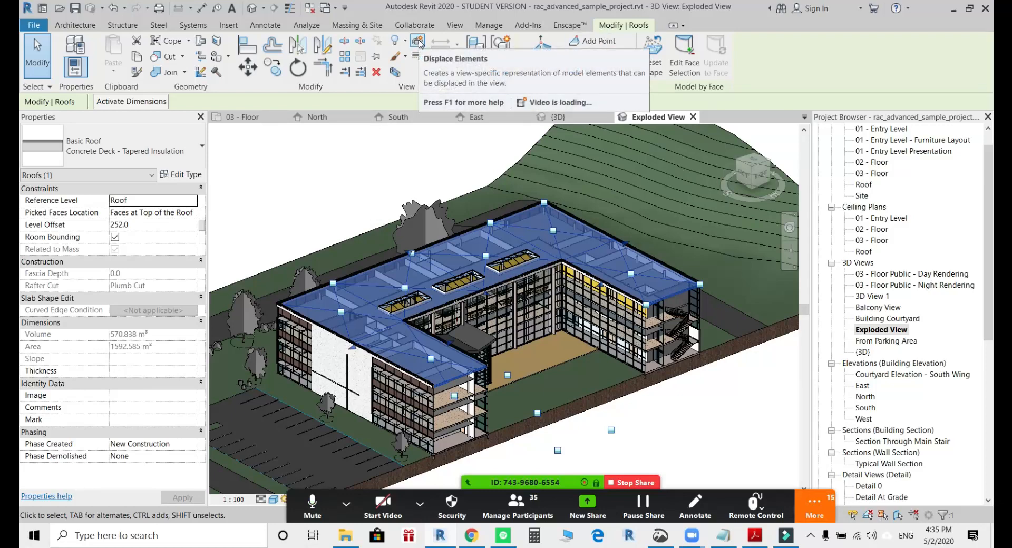
pyautogui.click(418, 41)
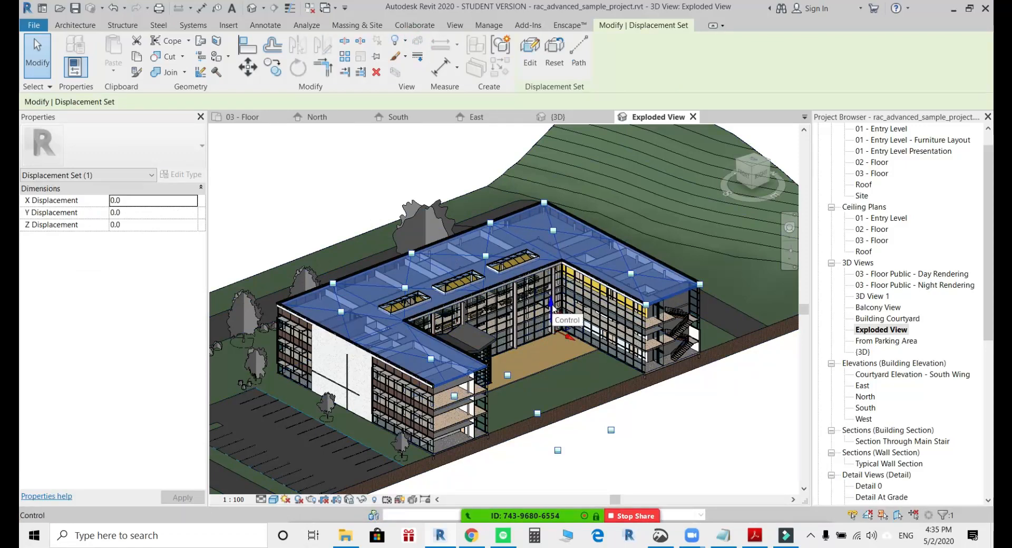
pyautogui.moveTo(552, 308); pyautogui.dragTo(550, 247)
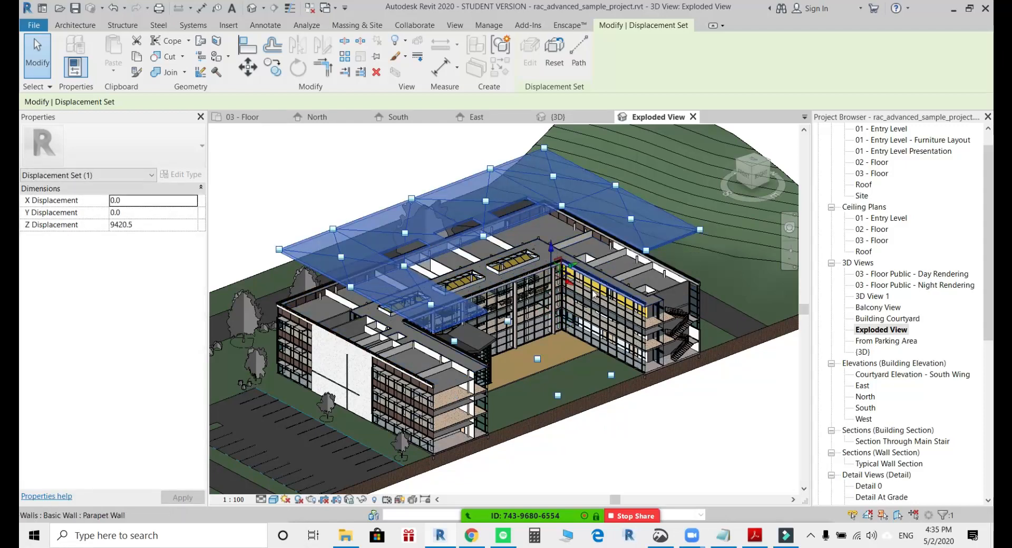
pyautogui.moveTo(598, 332)
pyautogui.keyDown('shift'); pyautogui.mouseDown(button='middle')
pyautogui.moveTo(459, 323)
pyautogui.moveTo(678, 364)
pyautogui.moveTo(597, 368)
pyautogui.moveTo(613, 344)
pyautogui.mouseUp(button='middle'); pyautogui.keyUp('shift')
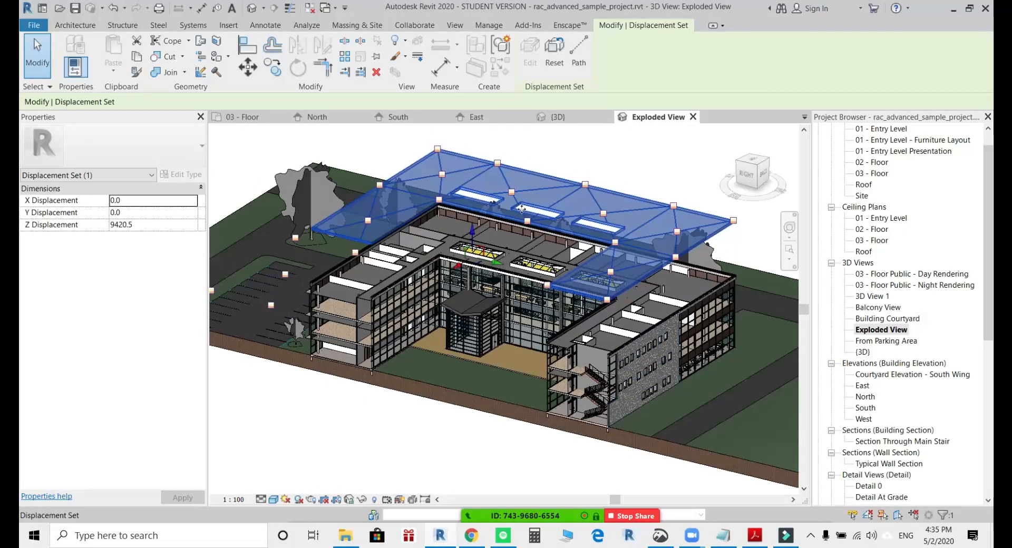
pyautogui.moveTo(472, 235); pyautogui.dragTo(471, 223)
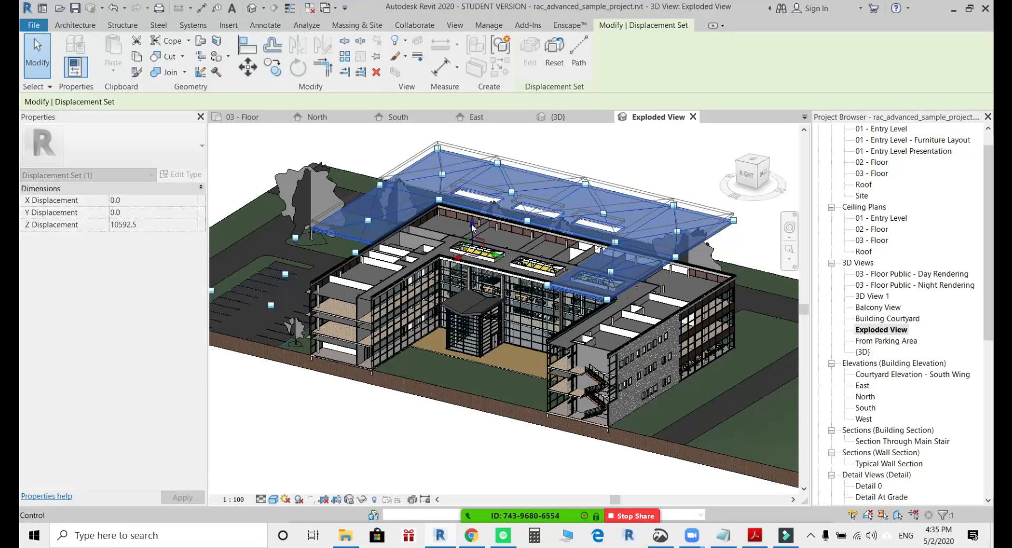
# Add displacement paths at two outer corners of the raised roof.
pyautogui.click(587, 55)
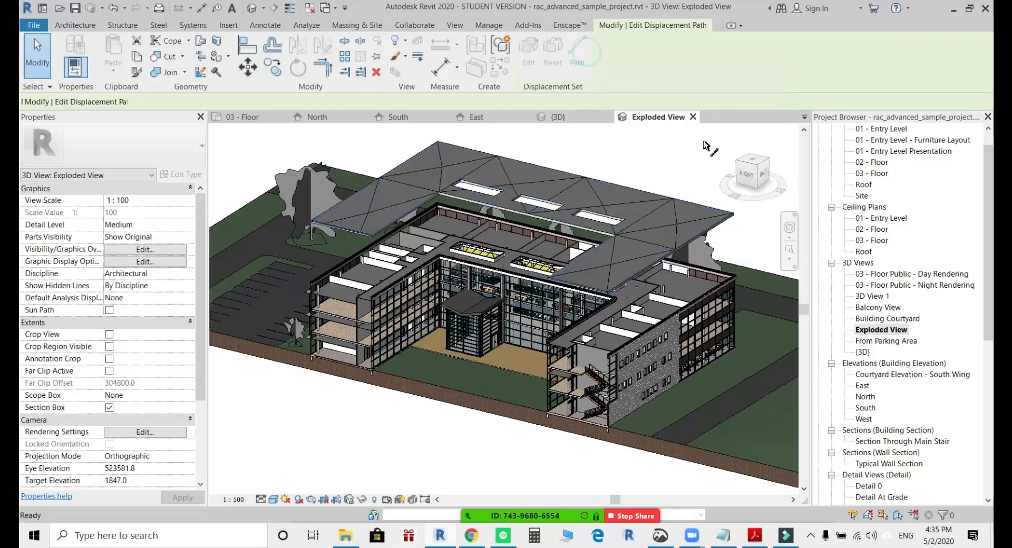
pyautogui.click(737, 227)
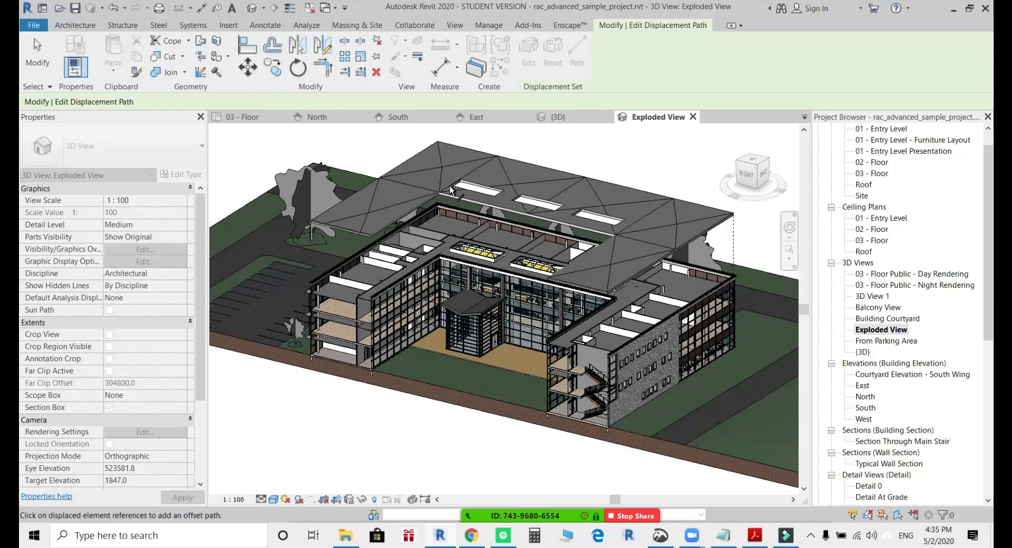
pyautogui.click(438, 194)
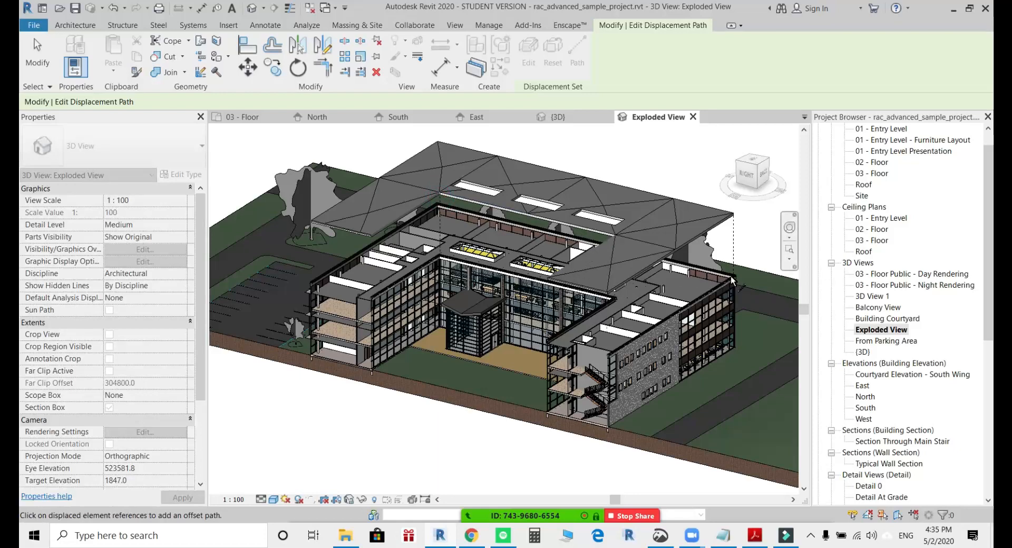
# Turn the railings of the cut end staircase into a displacement set and move it outward about 14,800 mm along X.
pyautogui.press('Escape')
pyautogui.scroll(3, 564, 341)
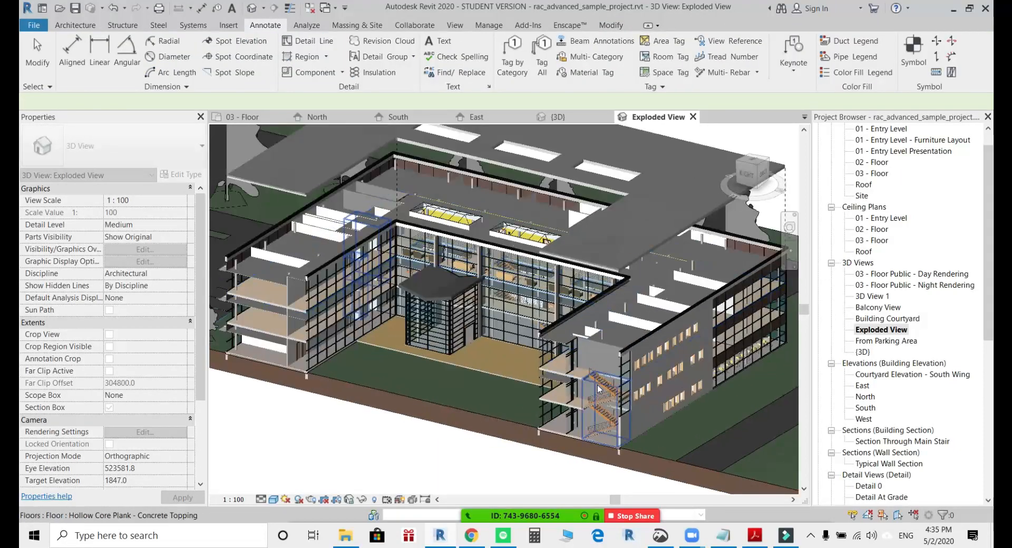
pyautogui.click(602, 408)
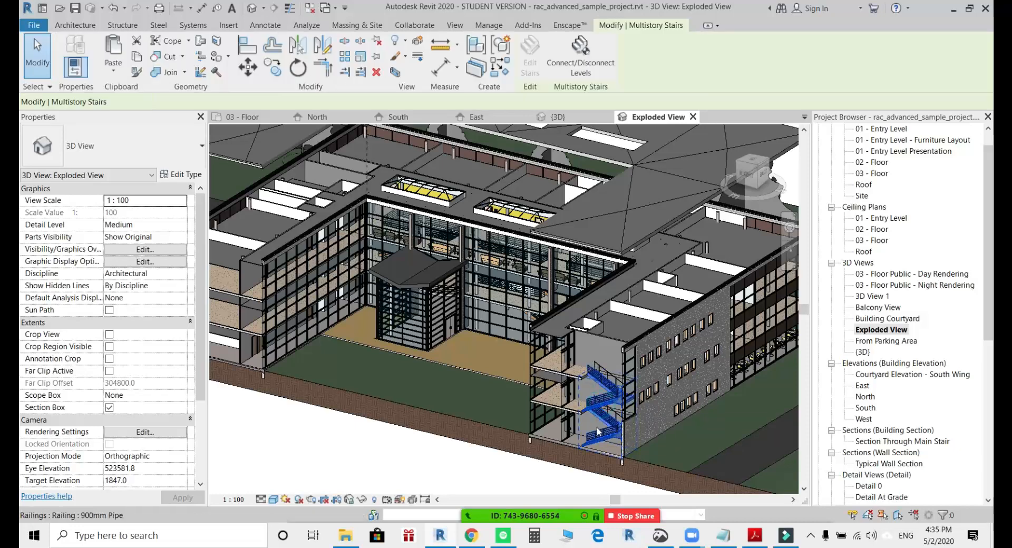
pyautogui.scroll(5, 482, 280)
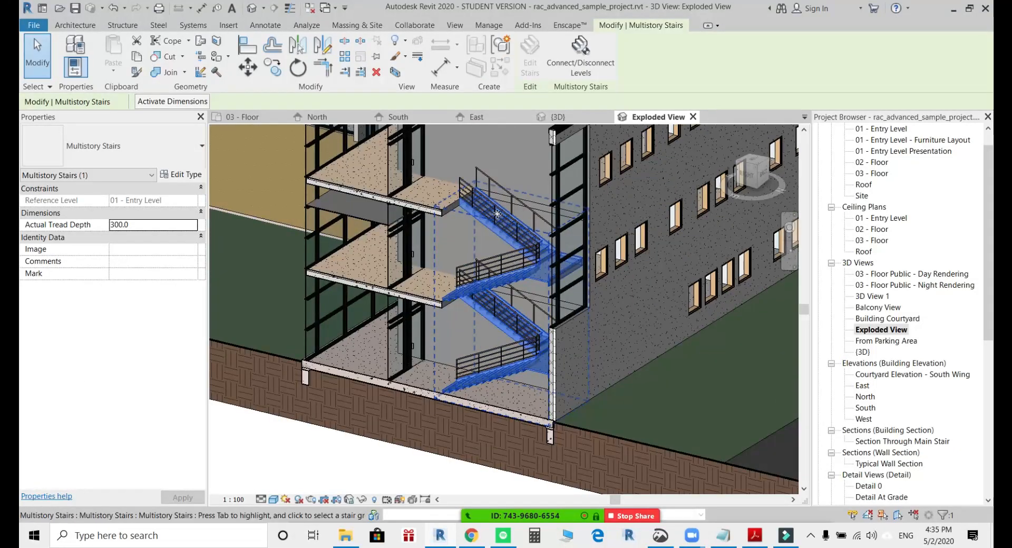
pyautogui.keyDown('ctrl'); pyautogui.click(462, 190); pyautogui.keyUp('ctrl')
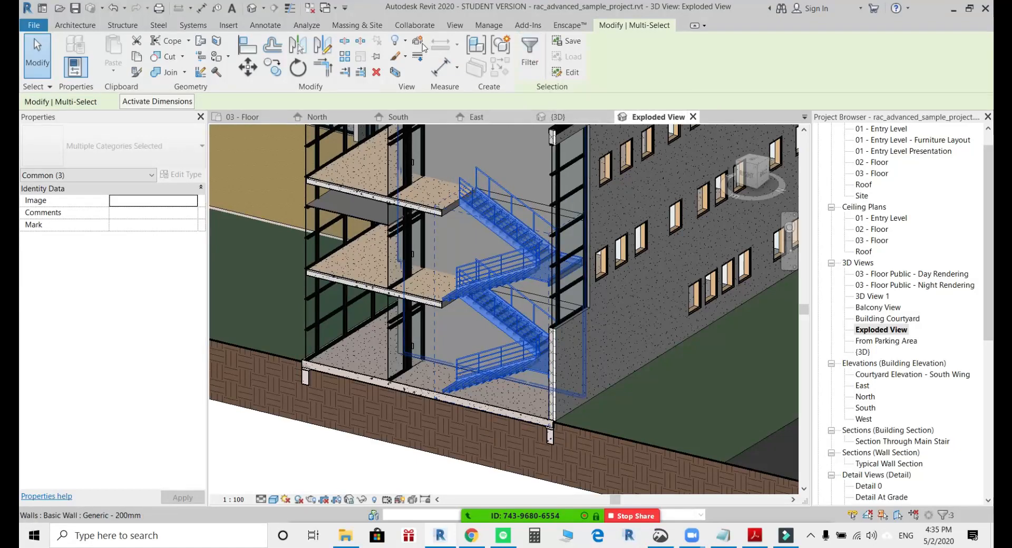
pyautogui.click(500, 74)
pyautogui.scroll(-3, 509, 336)
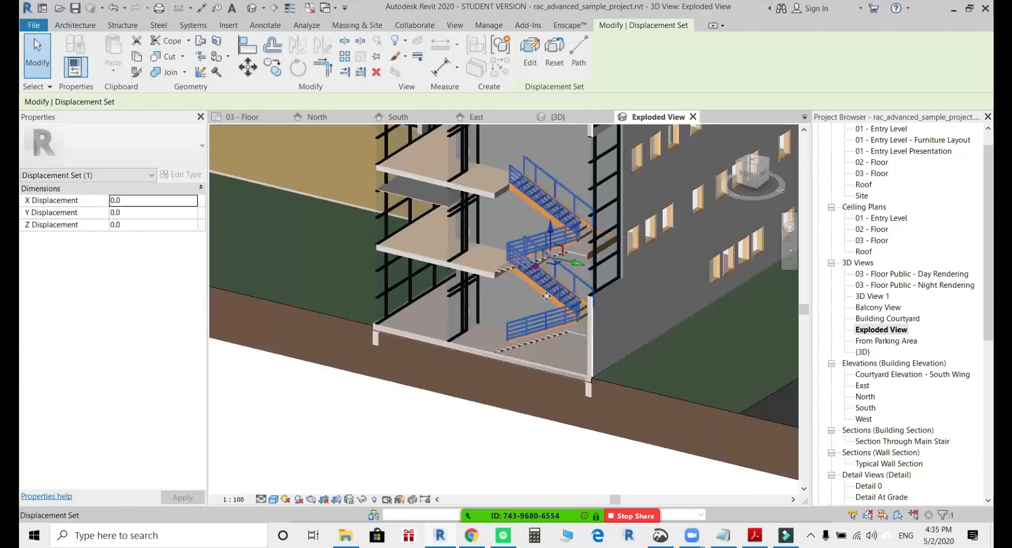
pyautogui.moveTo(536, 279); pyautogui.dragTo(425, 351)
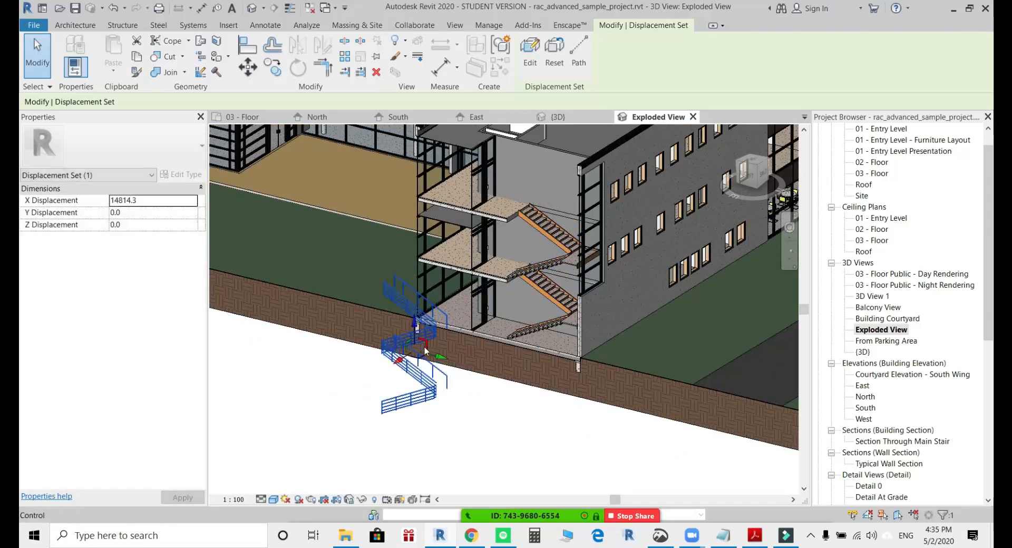
# Turn the multistory stair flights of the same end staircase into a displacement set and move it about 14,860 mm along X.
pyautogui.click(555, 302)
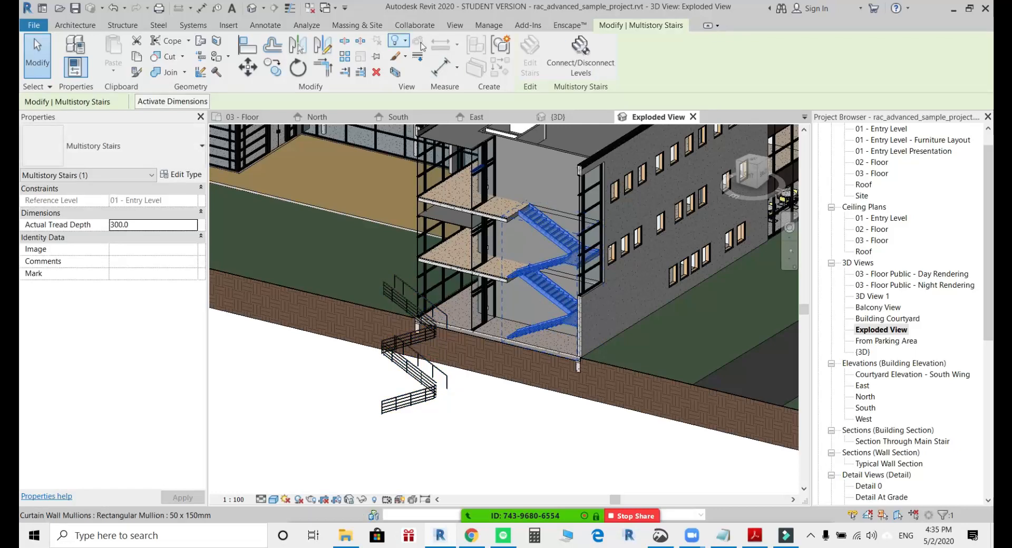
pyautogui.click(499, 50)
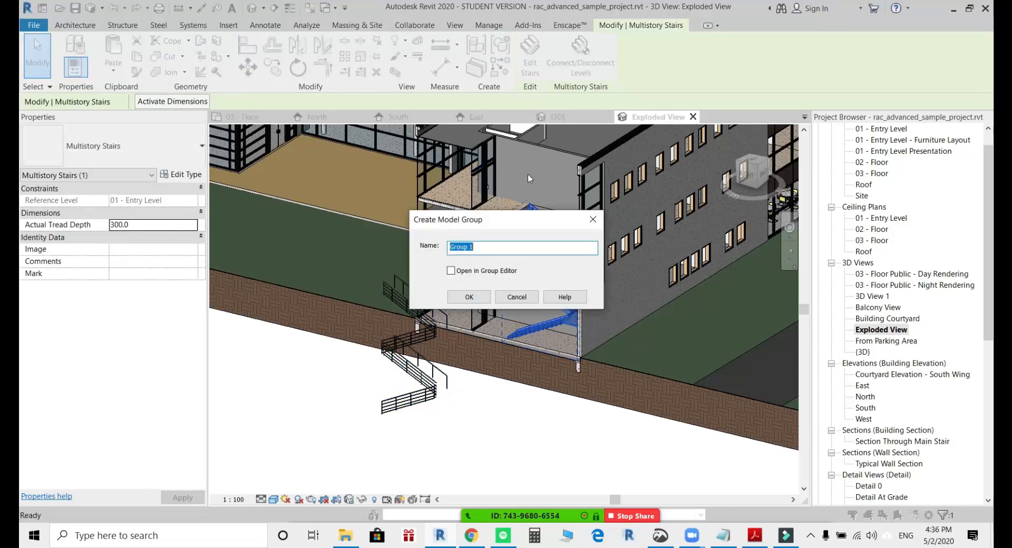
pyautogui.click(507, 299)
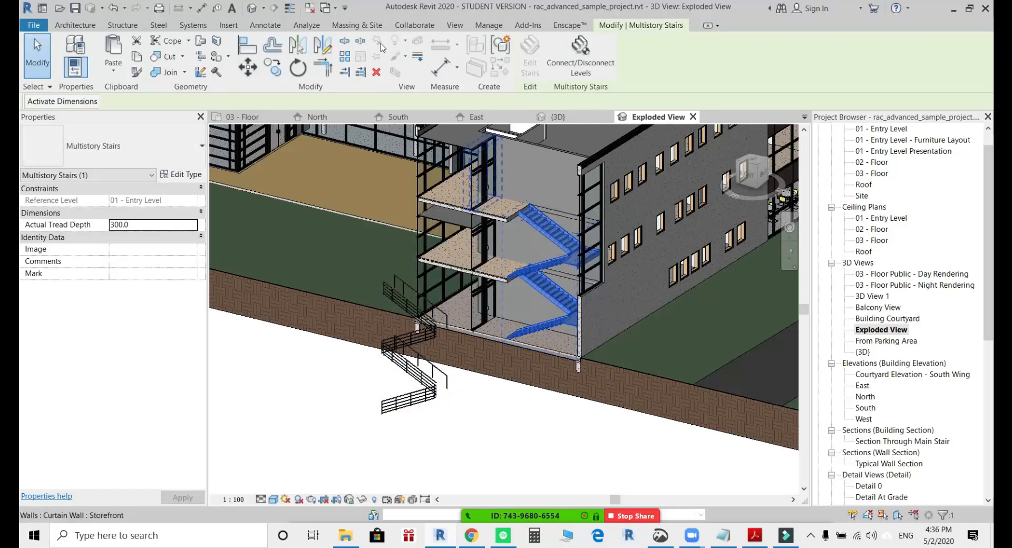
pyautogui.click(537, 288)
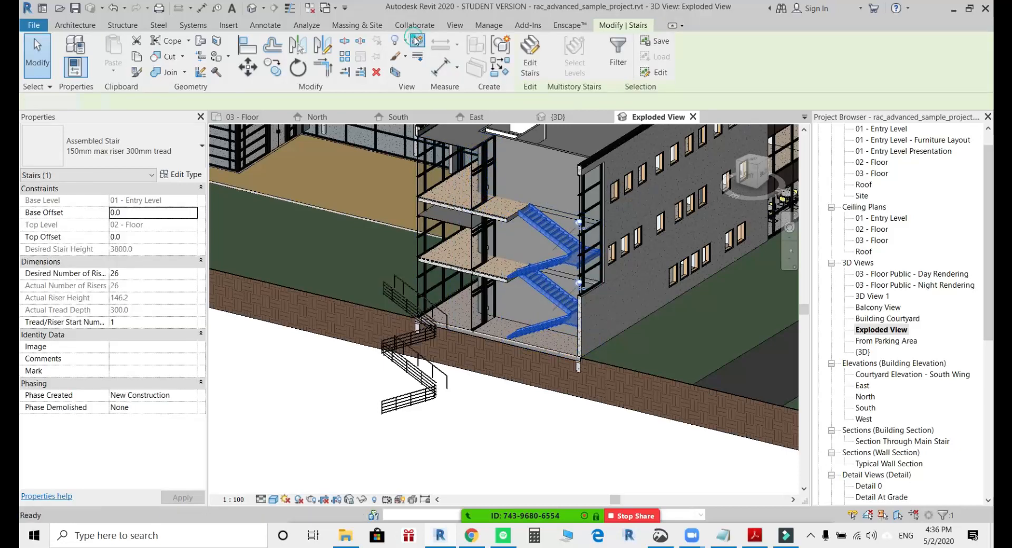
pyautogui.click(548, 255)
pyautogui.moveTo(536, 289); pyautogui.dragTo(414, 363)
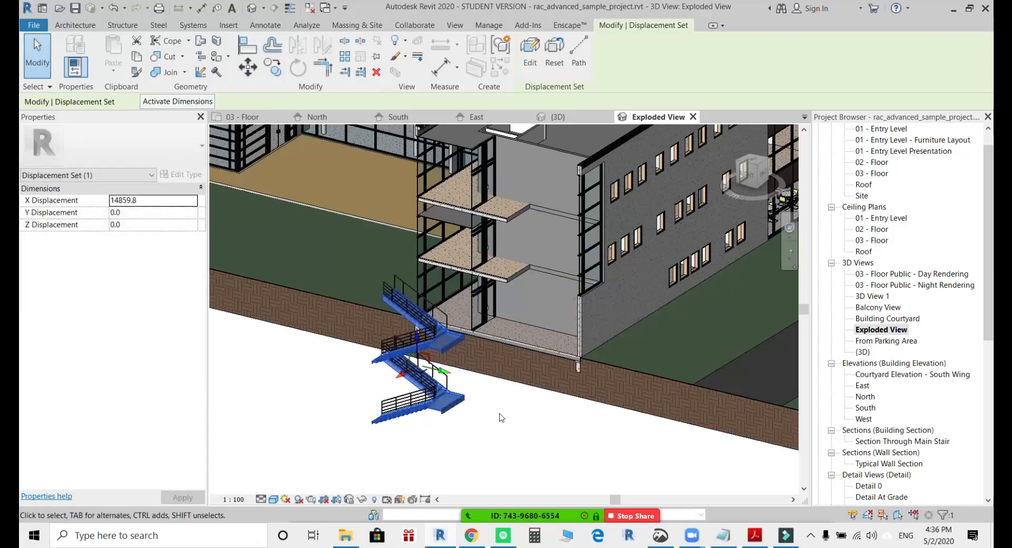
# Add displacement paths from the landing and flight corners of the displaced staircase back to the building.
pyautogui.click(574, 55)
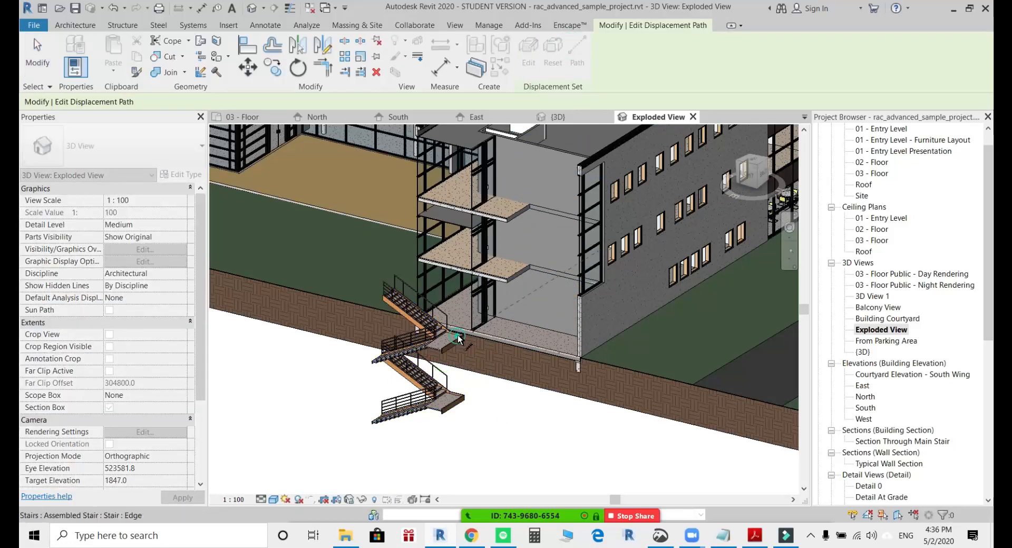
pyautogui.click(369, 424)
pyautogui.click(391, 293)
pyautogui.scroll(-1, 528, 373)
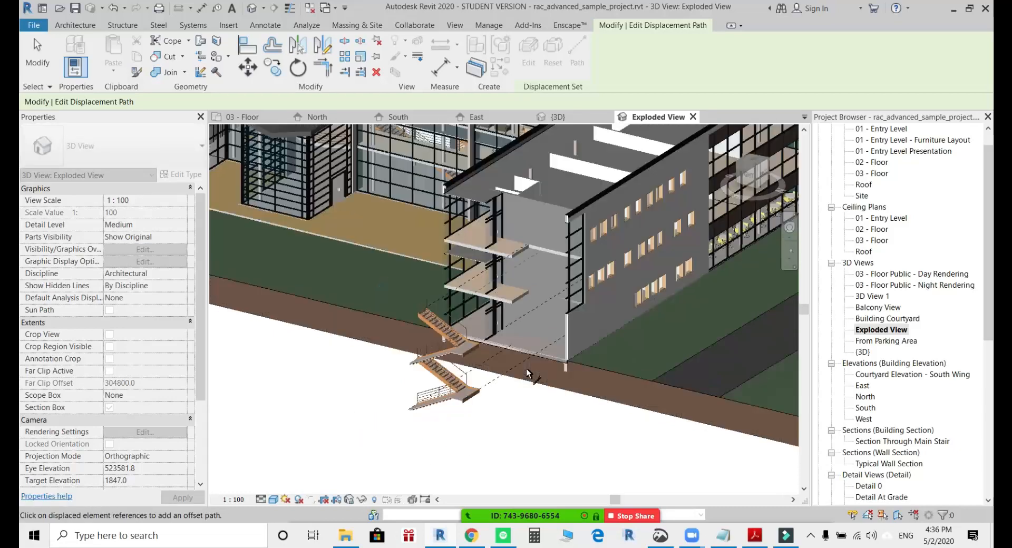
pyautogui.moveTo(529, 374)
pyautogui.keyDown('shift'); pyautogui.mouseDown(button='middle')
pyautogui.moveTo(527, 417)
pyautogui.moveTo(484, 477)
pyautogui.mouseUp(button='middle'); pyautogui.keyUp('shift')
pyautogui.scroll(1, 522, 424)
pyautogui.press('Escape')
pyautogui.scroll(-3, 530, 434)
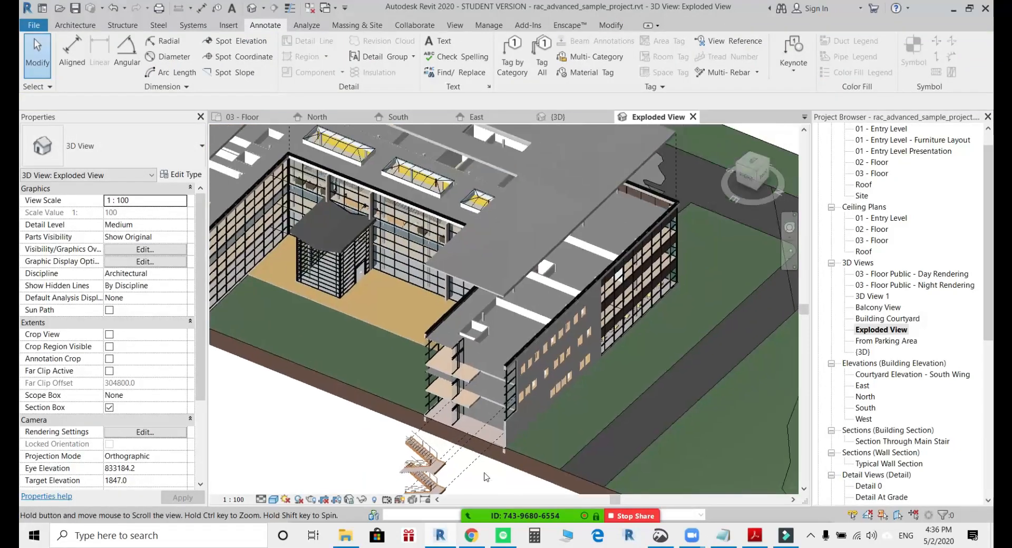
# Turn the Generic - 400mm roof of the small courtyard structure into a displacement set and raise it vertically by about 17,600 mm.
pyautogui.click(524, 380)
pyautogui.moveTo(538, 410); pyautogui.dragTo(497, 362, button='middle')
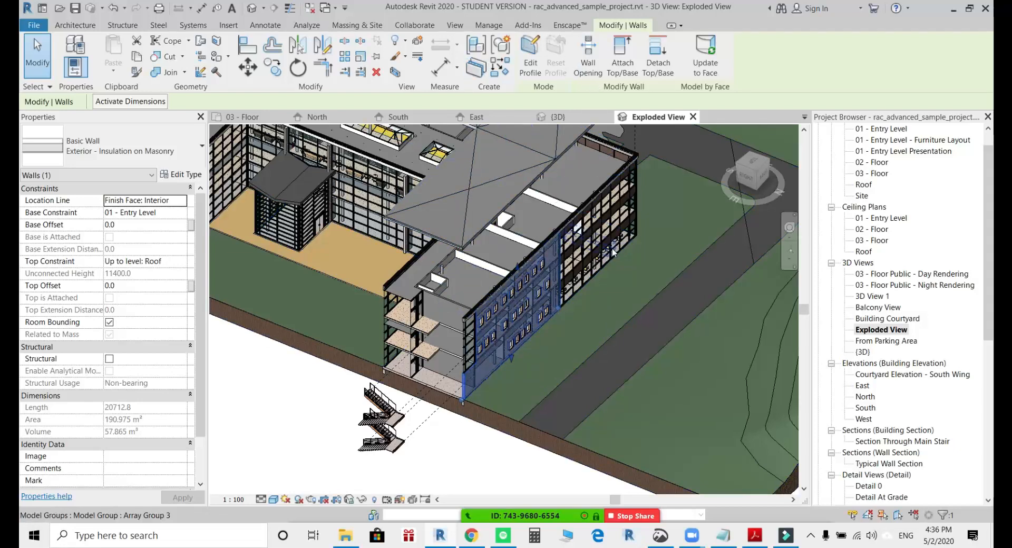
pyautogui.scroll(8, 322, 251)
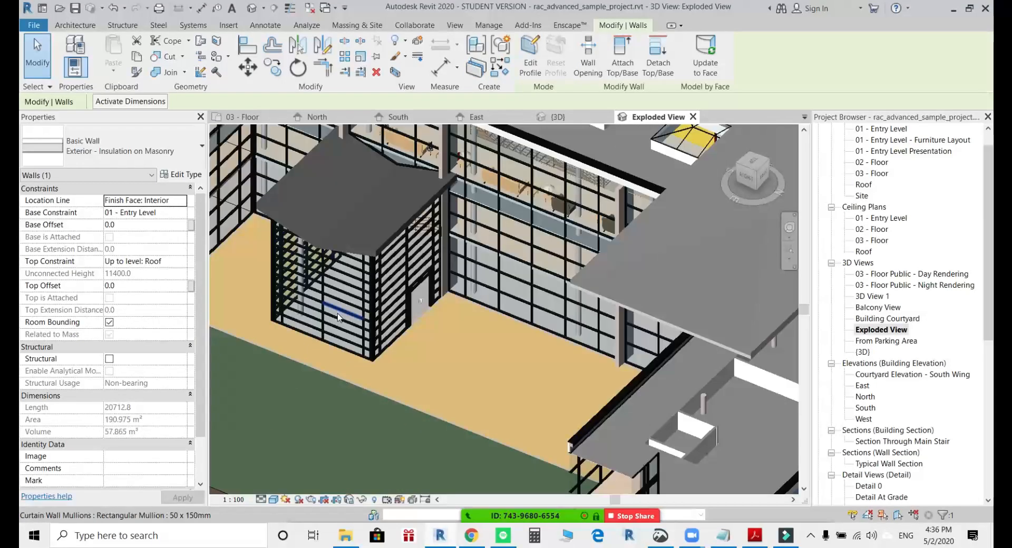
pyautogui.click(350, 210)
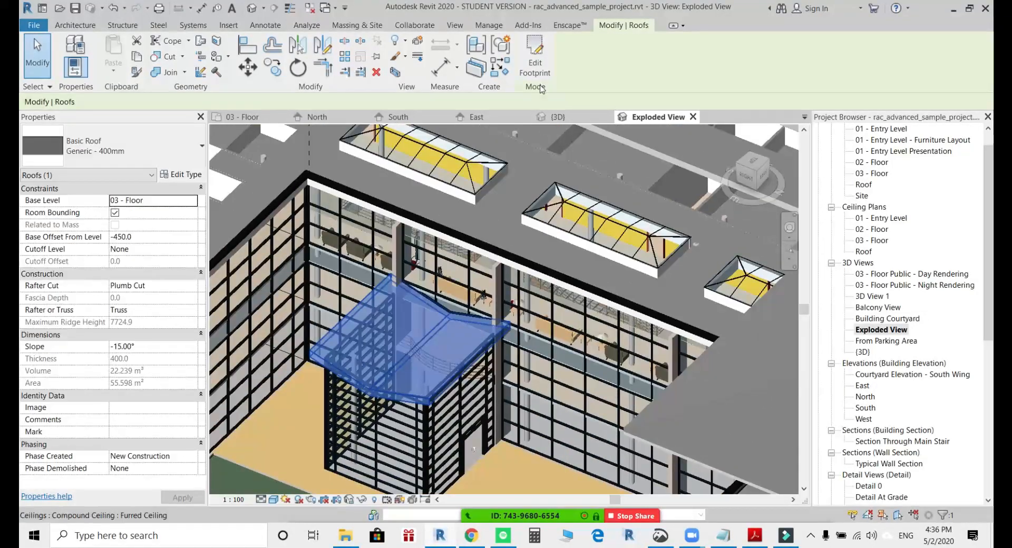
pyautogui.click(417, 42)
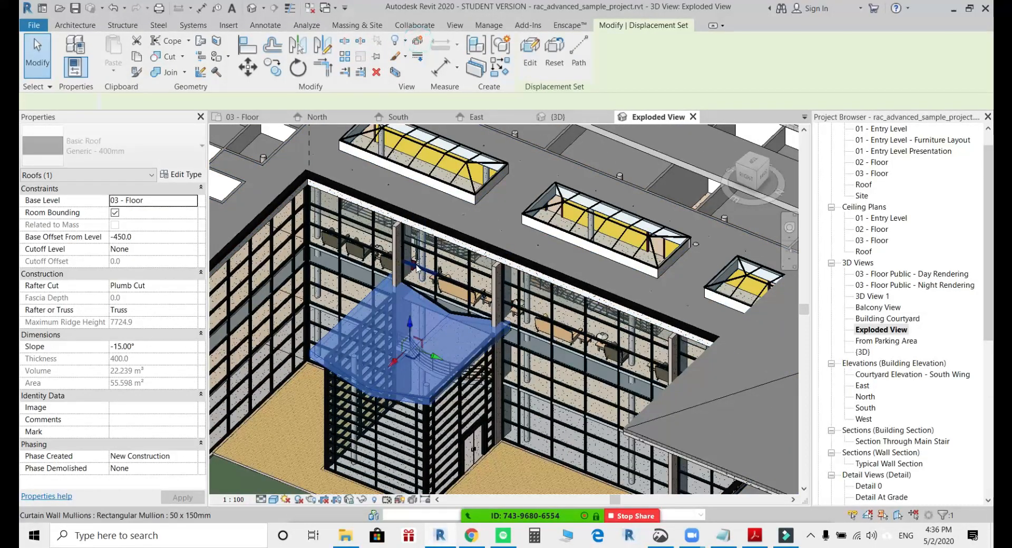
pyautogui.scroll(-3, 422, 369)
pyautogui.moveTo(421, 369); pyautogui.dragTo(411, 178)
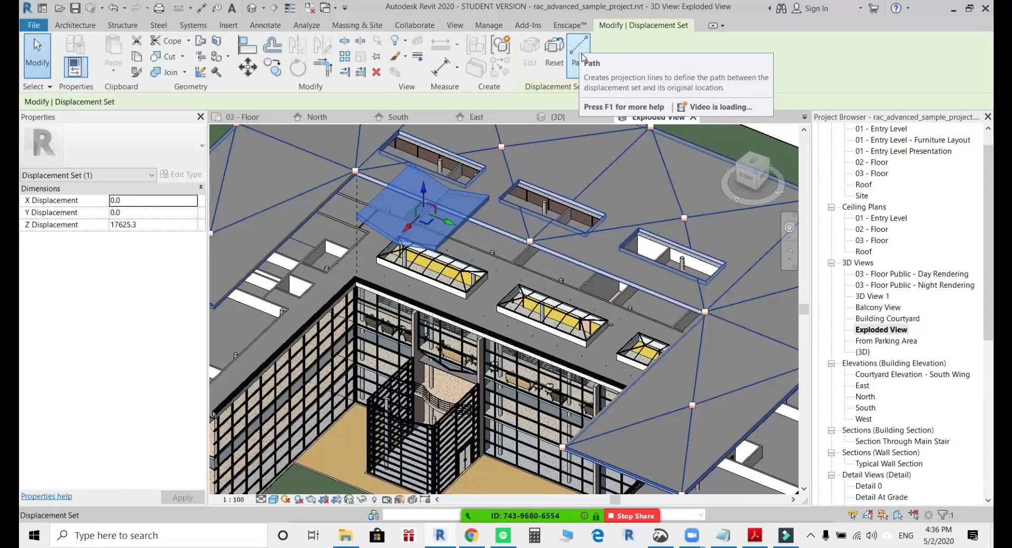
pyautogui.keyDown('shift'); pyautogui.moveTo(447, 295); pyautogui.dragTo(421, 290, button='middle'); pyautogui.keyUp('shift')
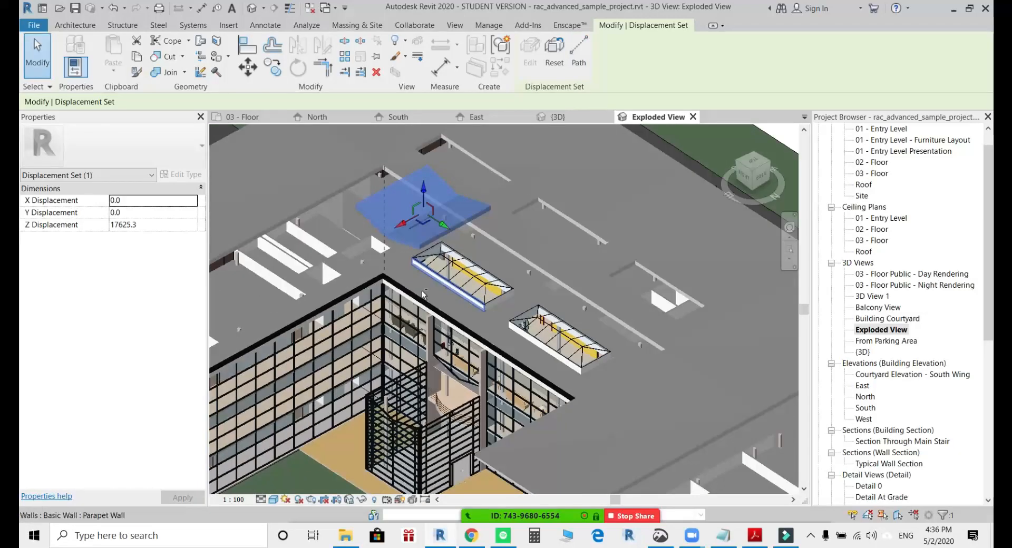
# Add displacement paths at three corners of the raised courtyard structure roof.
pyautogui.click(579, 52)
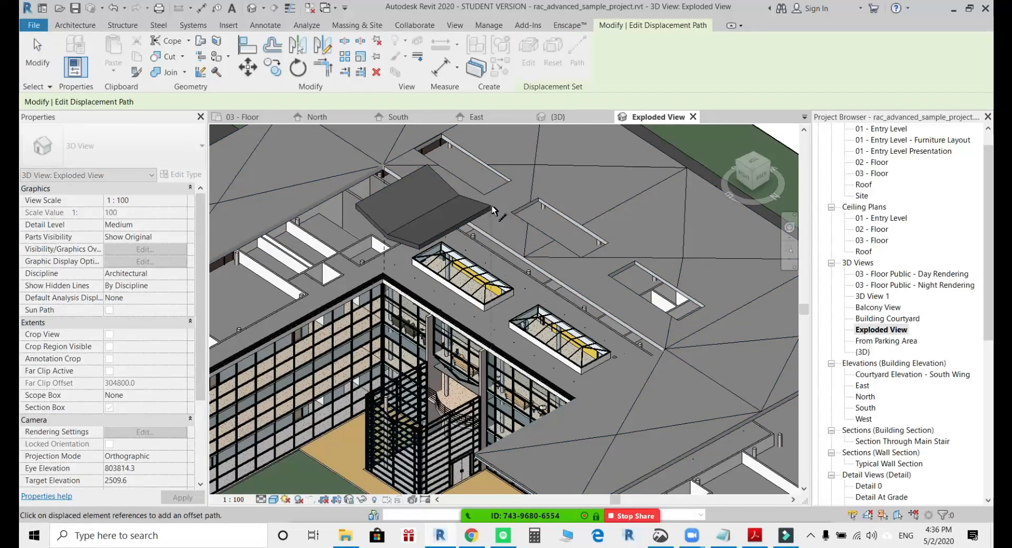
pyautogui.click(492, 206)
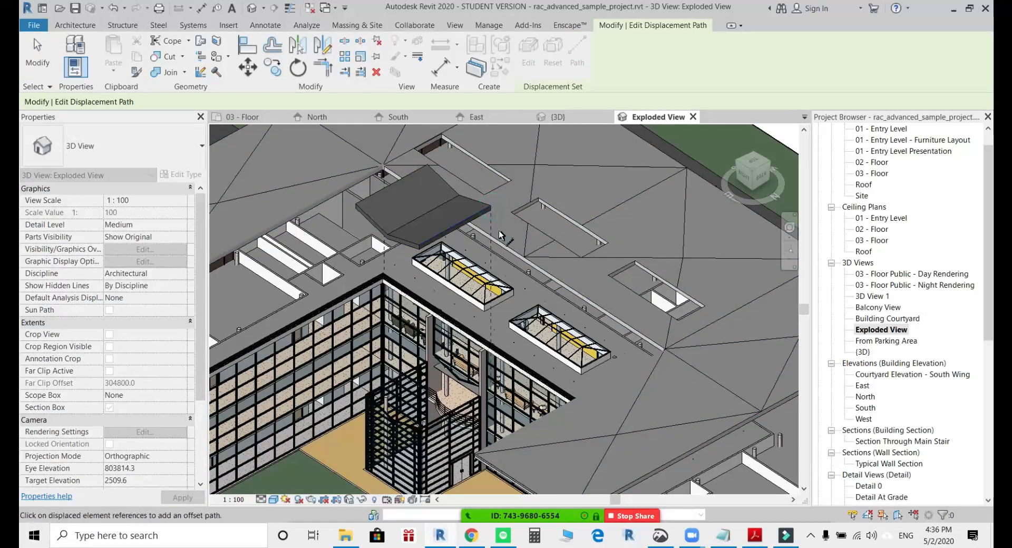
pyautogui.click(420, 250)
pyautogui.click(356, 201)
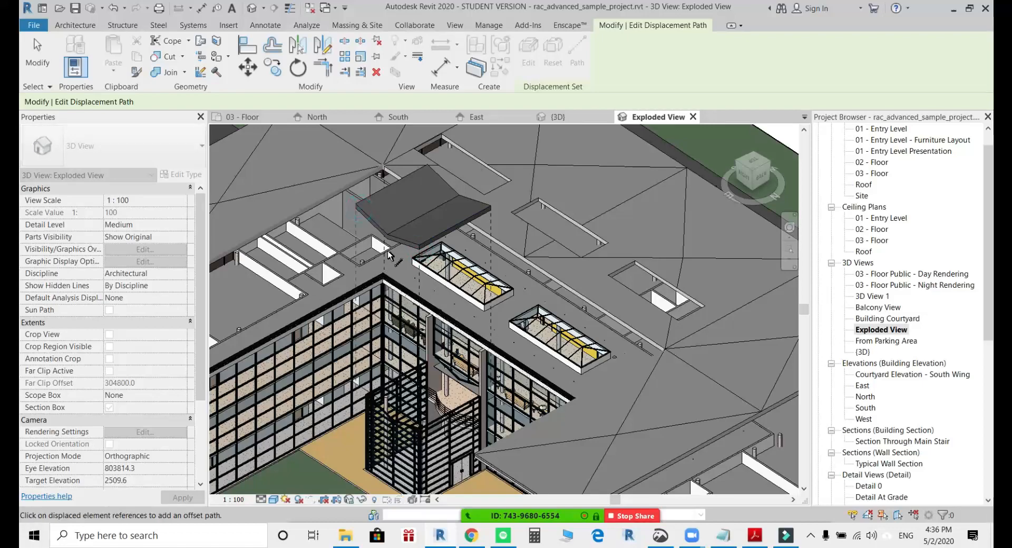
pyautogui.keyDown('shift'); pyautogui.moveTo(385, 238); pyautogui.dragTo(457, 377, button='middle'); pyautogui.keyUp('shift')
pyautogui.scroll(-3, 464, 295)
pyautogui.press('Escape')
pyautogui.scroll(3, 479, 305)
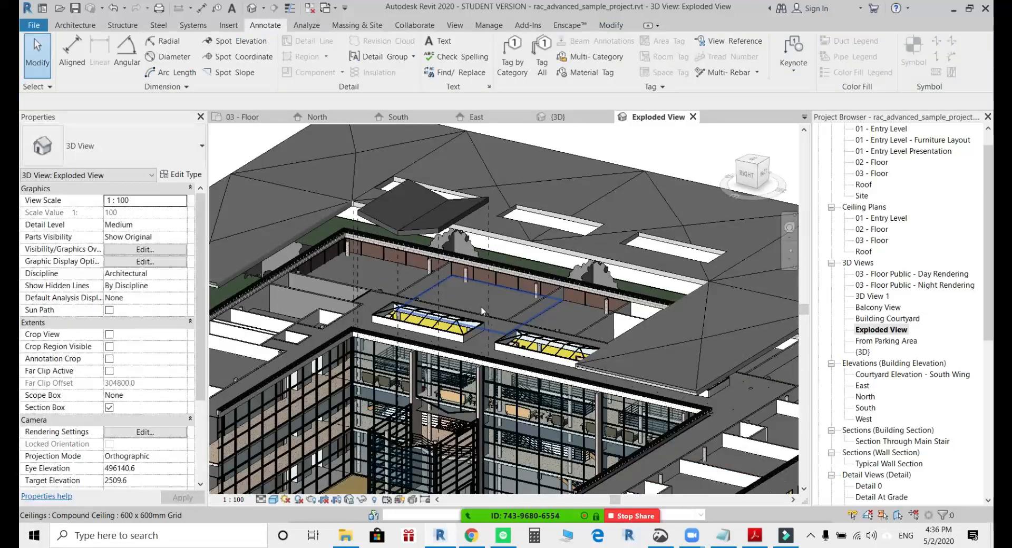
pyautogui.scroll(-1, 480, 311)
pyautogui.moveTo(548, 324); pyautogui.dragTo(530, 273, button='middle')
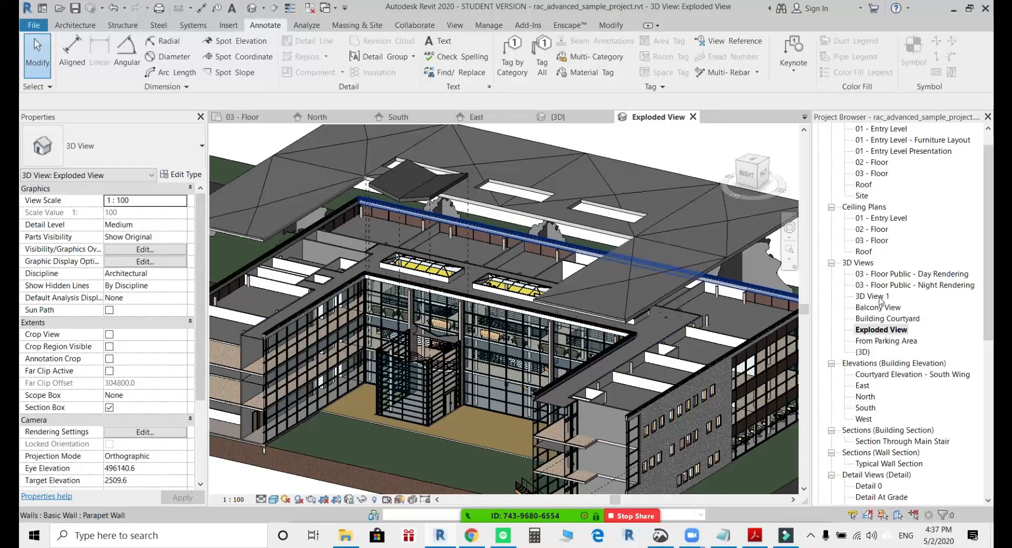
pyautogui.scroll(-2, 714, 318)
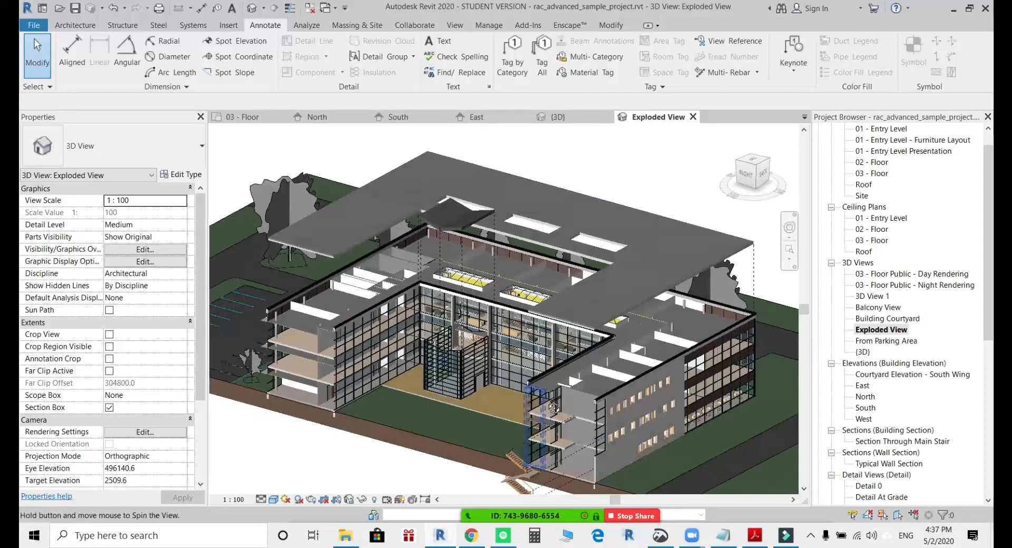
pyautogui.scroll(-1, 572, 413)
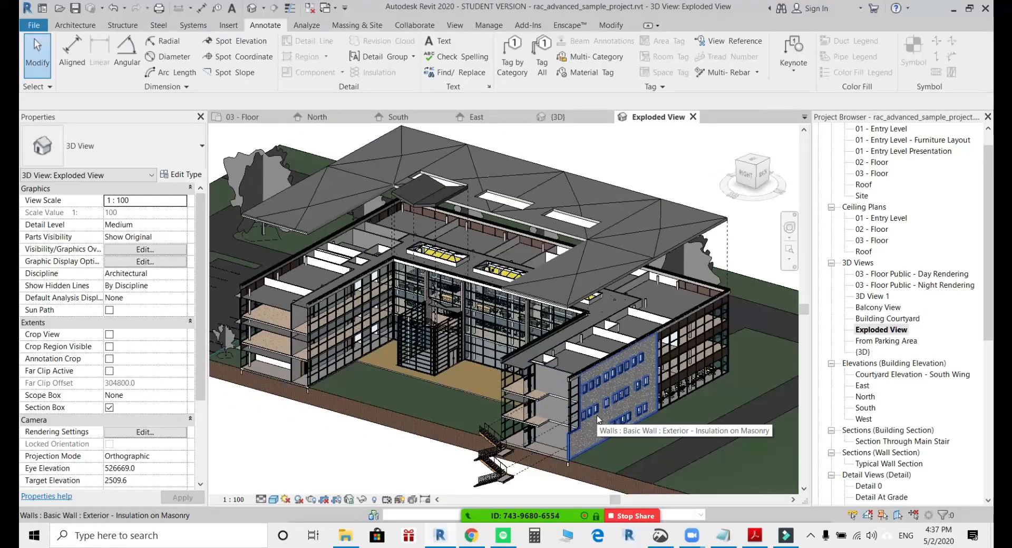
# Turn the first rooftop skylight's sloped glazing and its surrounding curb walls into one displacement set and raise it vertically by about 21,500 mm.
pyautogui.scroll(5, 452, 264)
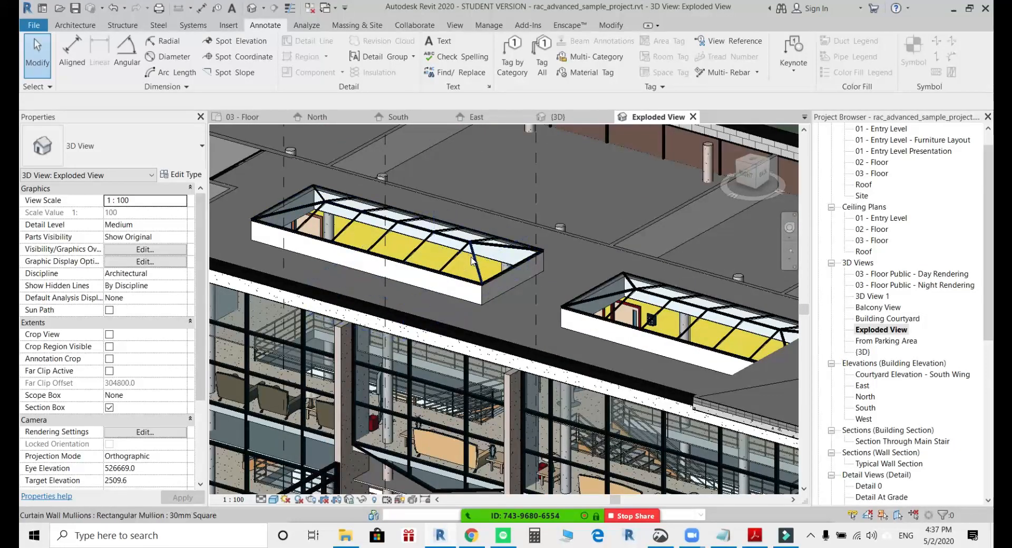
pyautogui.click(320, 203)
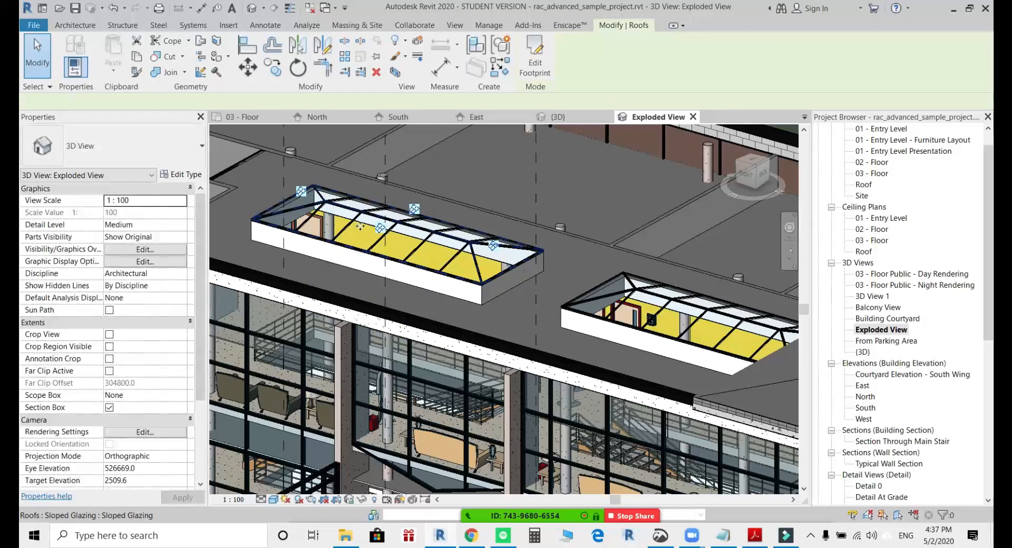
pyautogui.scroll(-3, 352, 286)
pyautogui.press('Tab')
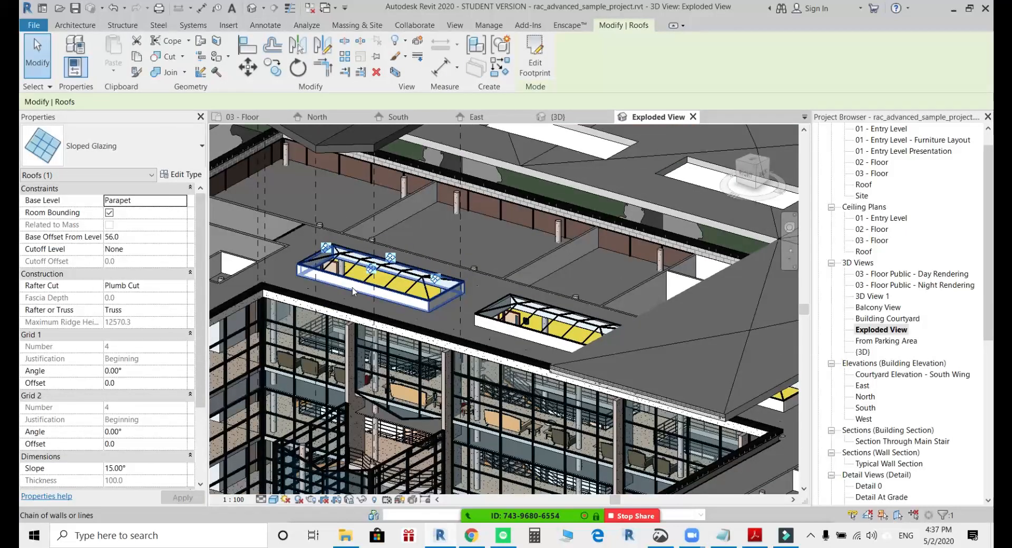
pyautogui.keyDown('ctrl'); pyautogui.click(352, 288); pyautogui.keyUp('ctrl')
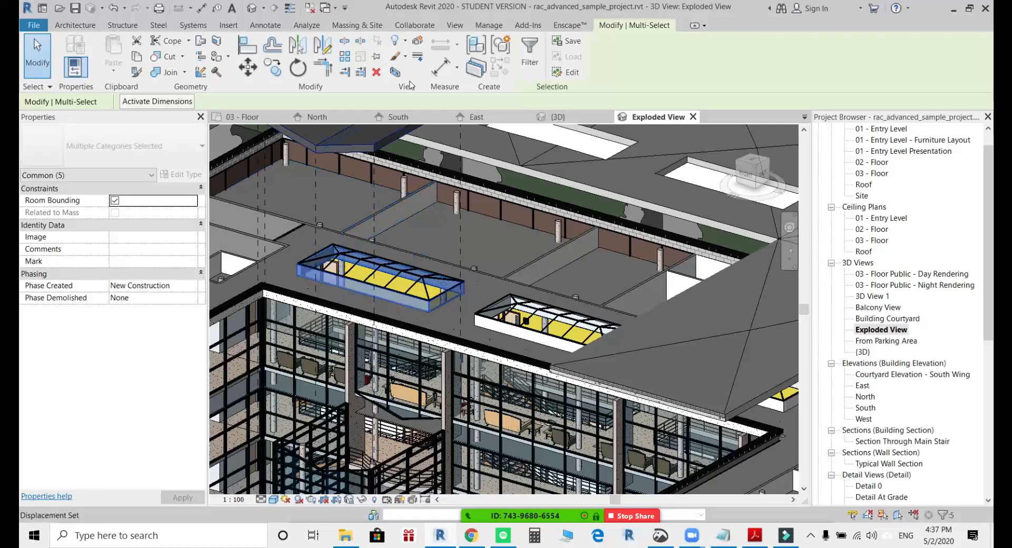
pyautogui.click(417, 40)
pyautogui.scroll(-5, 403, 309)
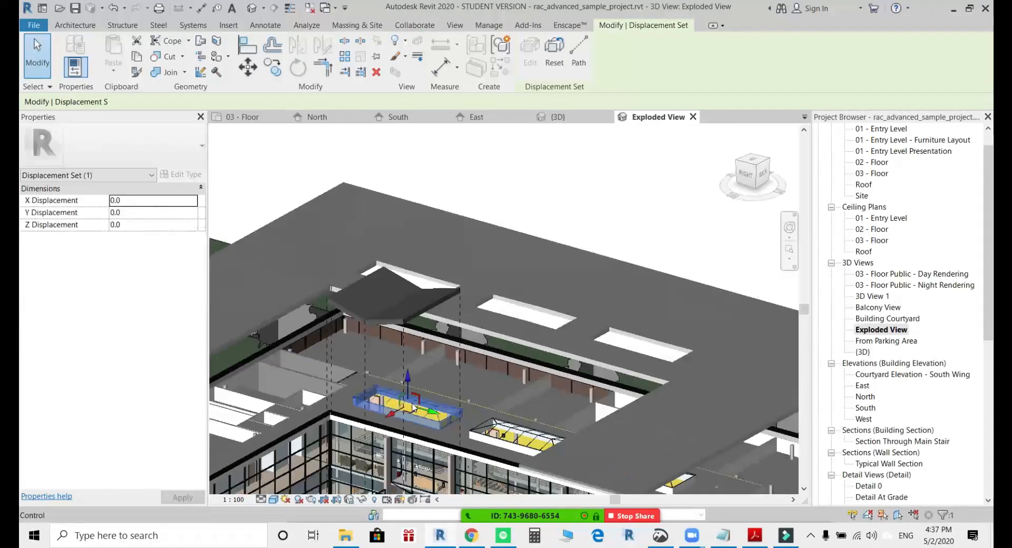
pyautogui.moveTo(409, 388); pyautogui.dragTo(409, 176)
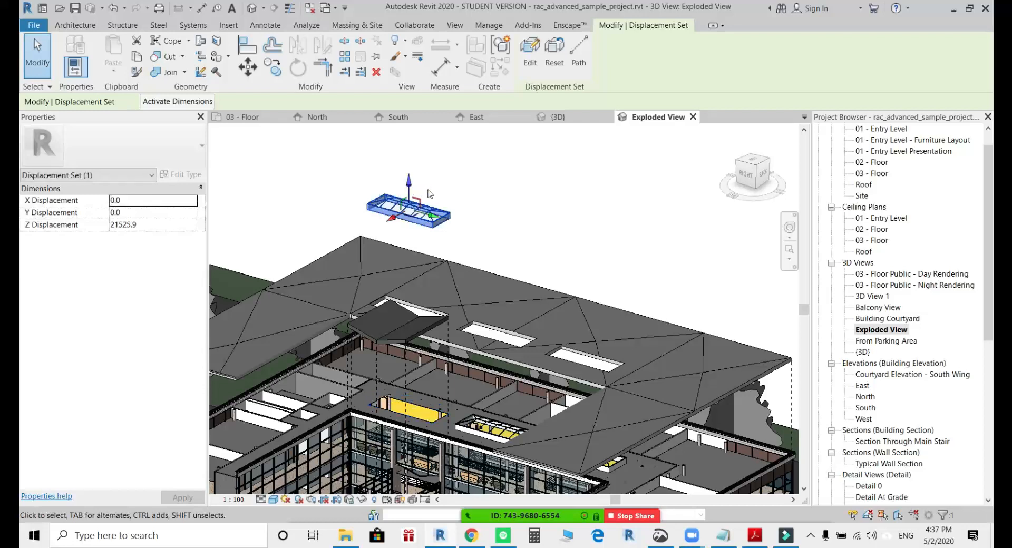
# Add displacement paths at the four corners of the raised skylight.
pyautogui.click(578, 50)
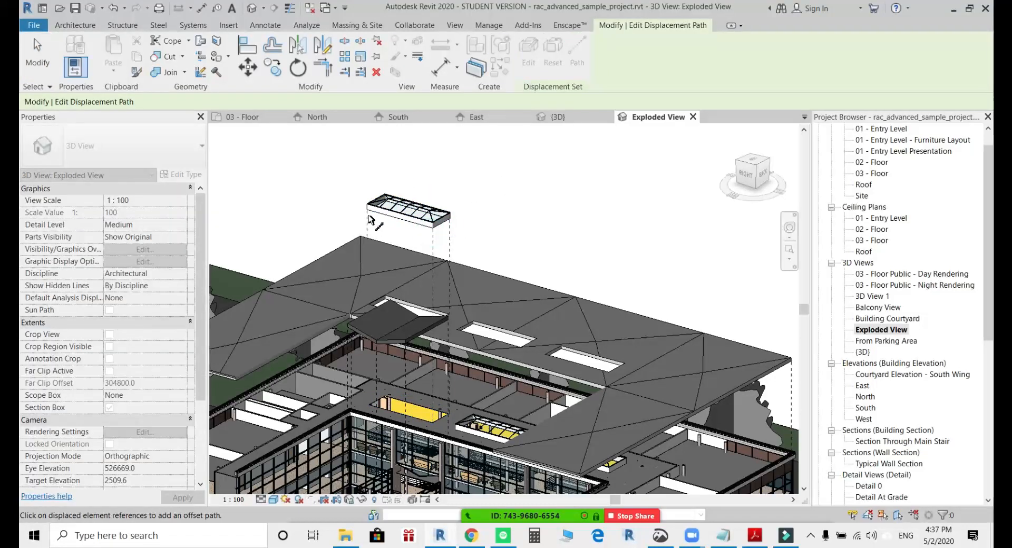
pyautogui.scroll(3, 381, 193)
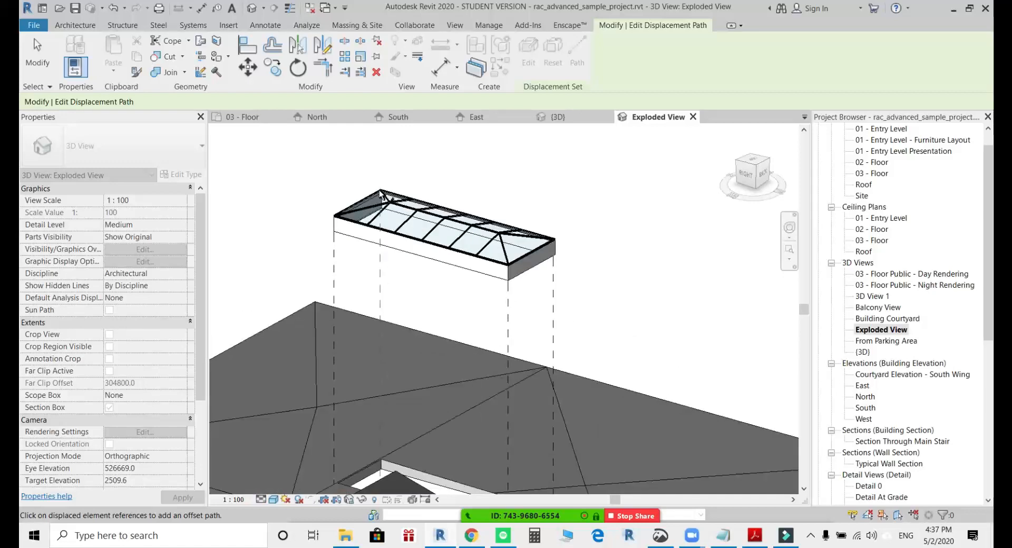
pyautogui.scroll(-3, 458, 363)
pyautogui.press('Escape')
pyautogui.scroll(-4, 494, 235)
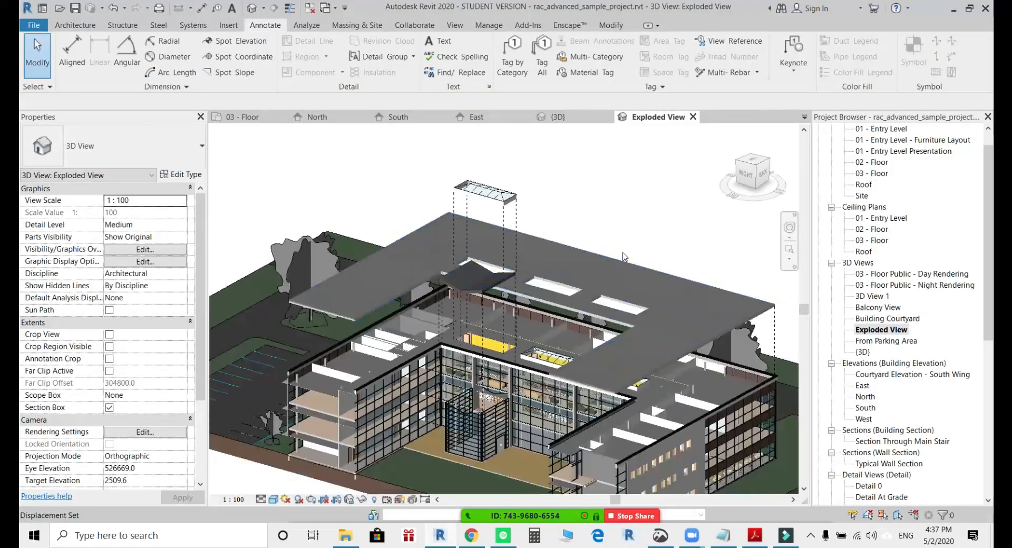
# Switch the exploded view's visual style to Hidden Line.
pyautogui.click(623, 237)
pyautogui.scroll(-4, 623, 247)
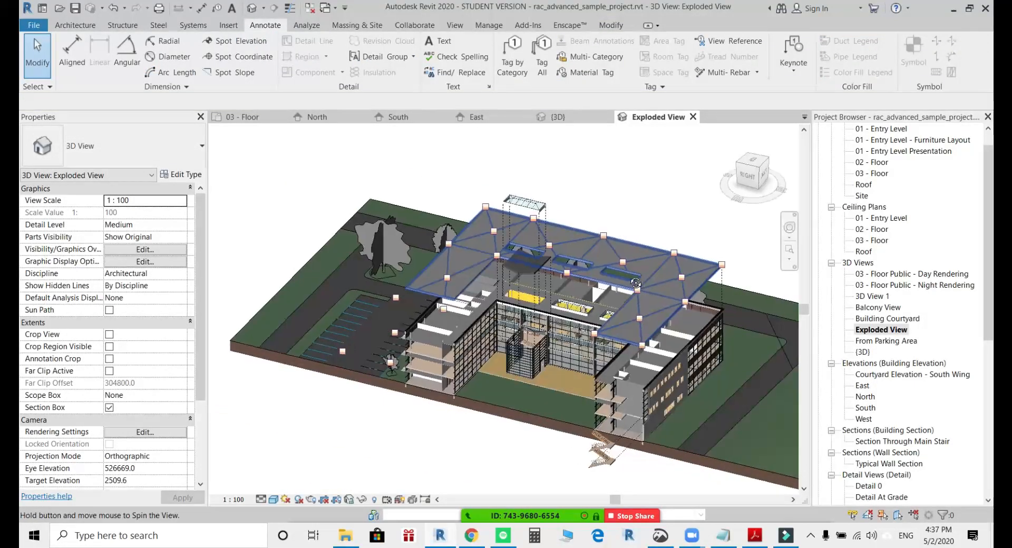
pyautogui.press('l')
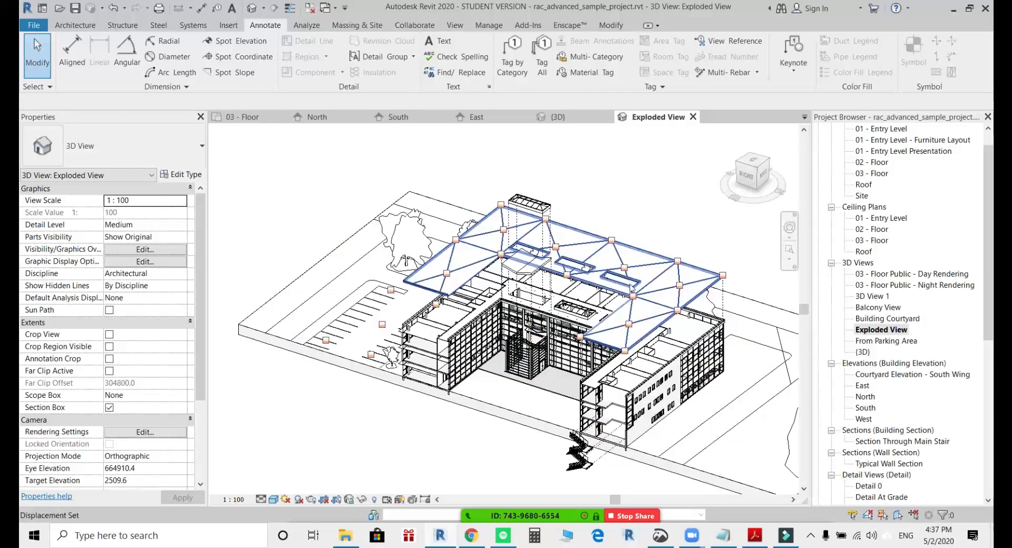
pyautogui.press('Escape')
pyautogui.keyDown('shift'); pyautogui.moveTo(653, 358); pyautogui.dragTo(637, 337, button='middle'); pyautogui.keyUp('shift')
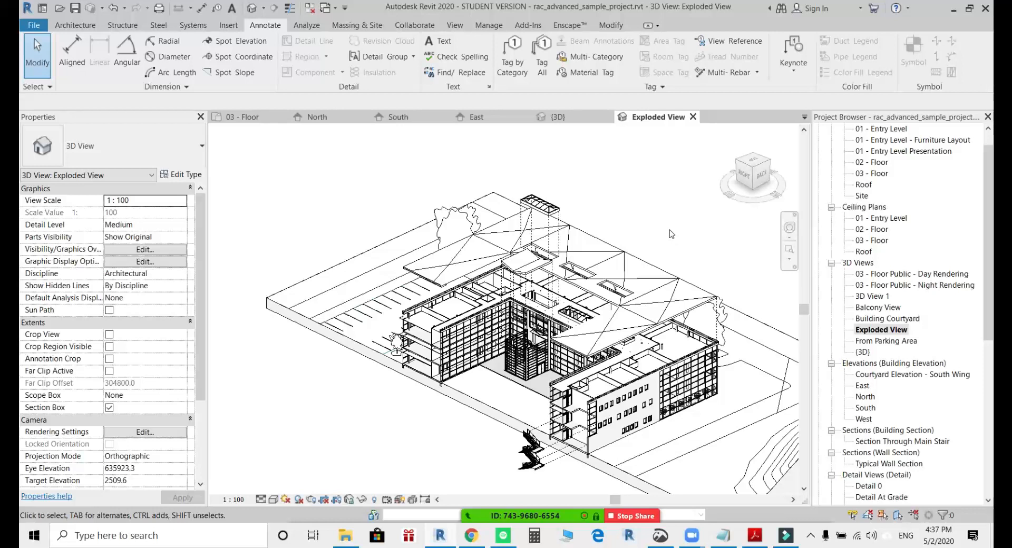
pyautogui.click(647, 326)
pyautogui.keyDown('shift'); pyautogui.moveTo(646, 326); pyautogui.dragTo(681, 325, button='middle'); pyautogui.keyUp('shift')
pyautogui.press('Escape')
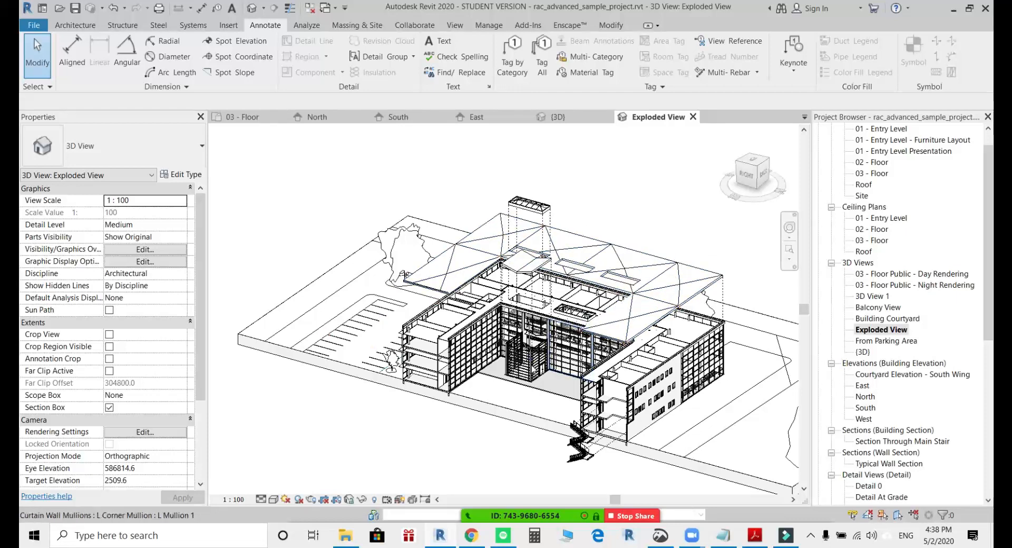
pyautogui.scroll(4, 657, 406)
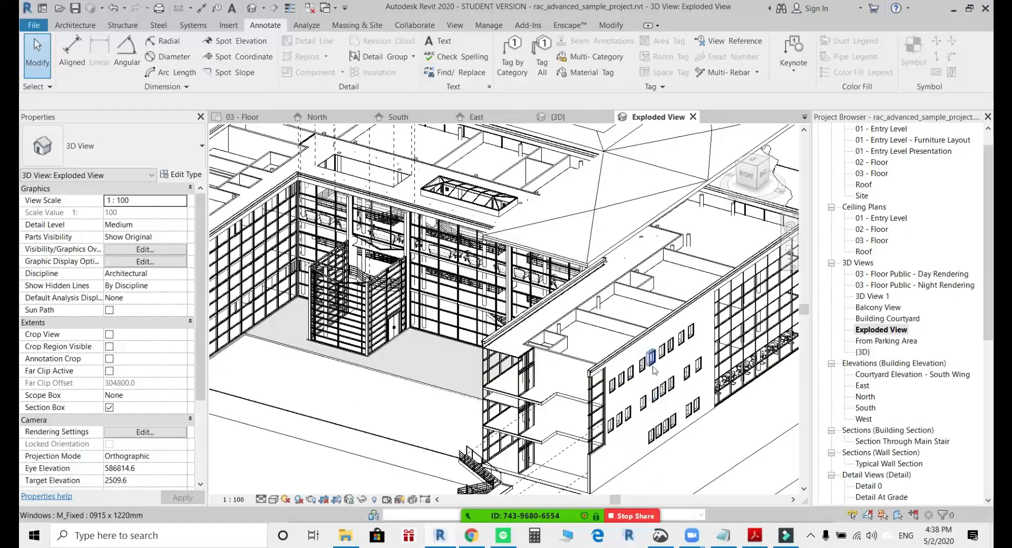
pyautogui.scroll(5, 657, 406)
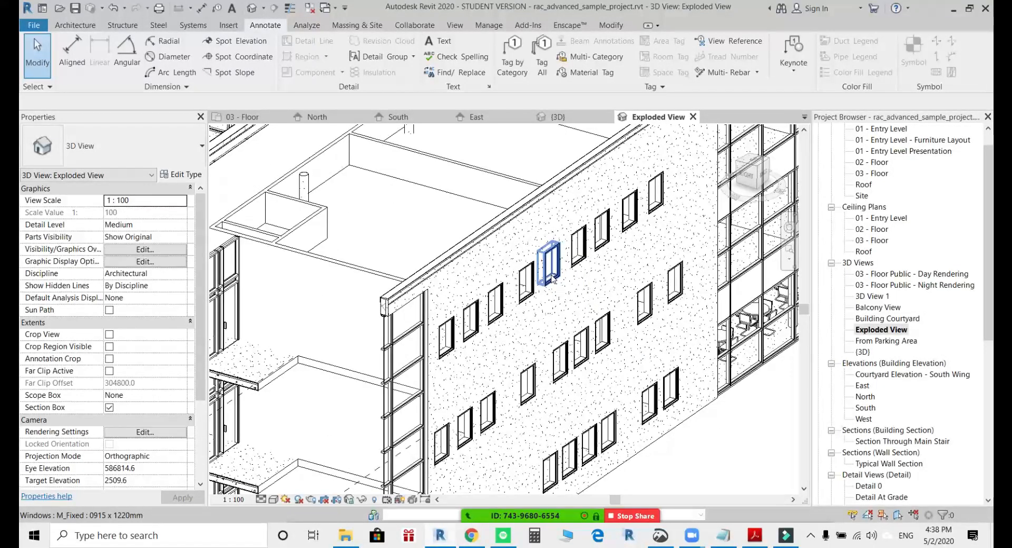
pyautogui.press('Tab')
pyautogui.click(552, 280)
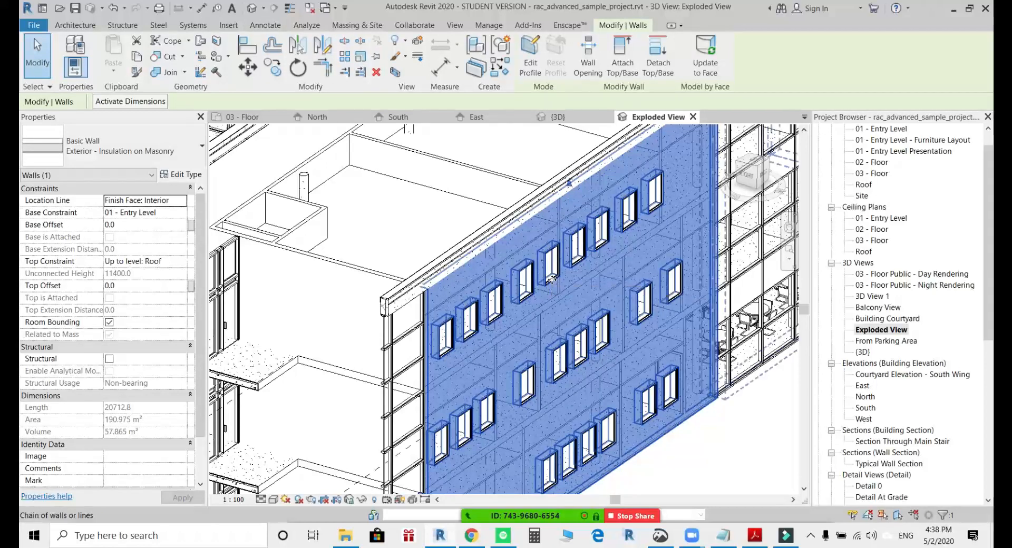
pyautogui.press('Escape')
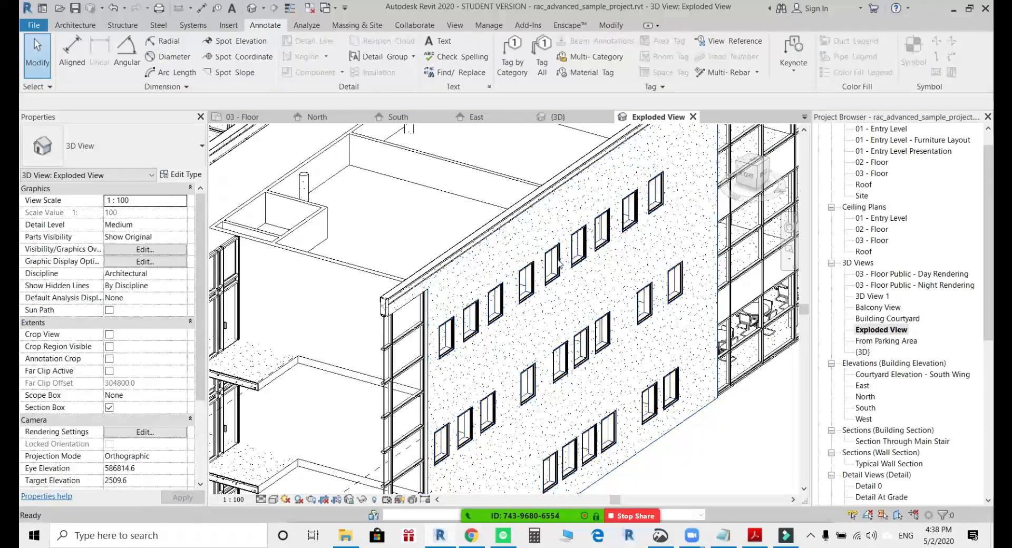
# Turn all M_Fixed 0915 x 1220mm windows in the project into one displacement set and shift it outward about 13,175 mm along Y.
pyautogui.scroll(5, 559, 256)
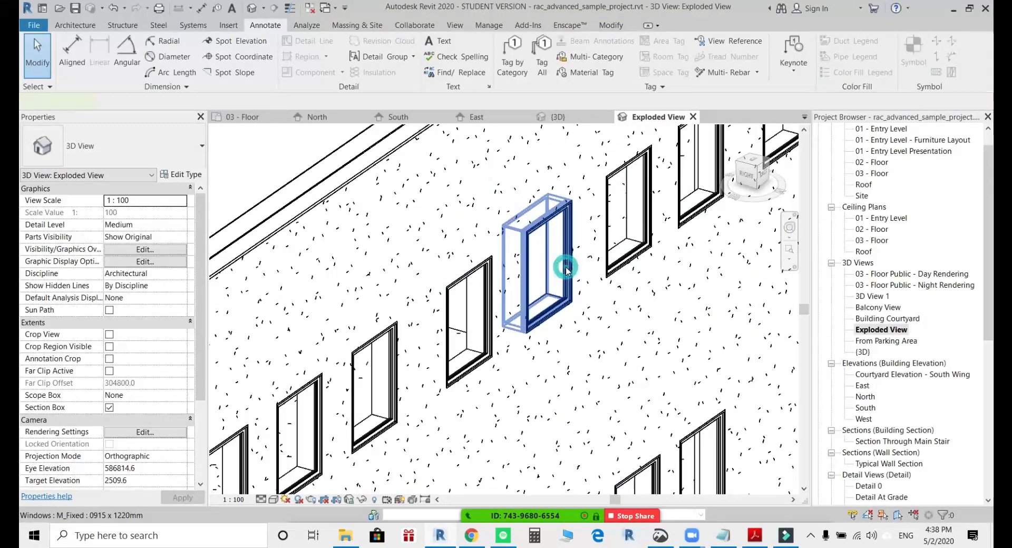
pyautogui.click(568, 268)
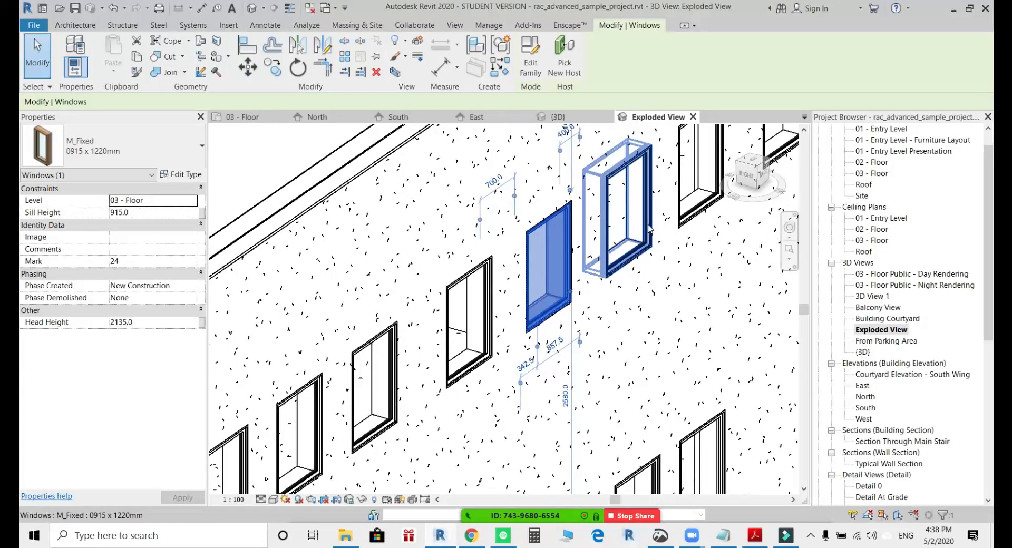
pyautogui.scroll(-6, 509, 252)
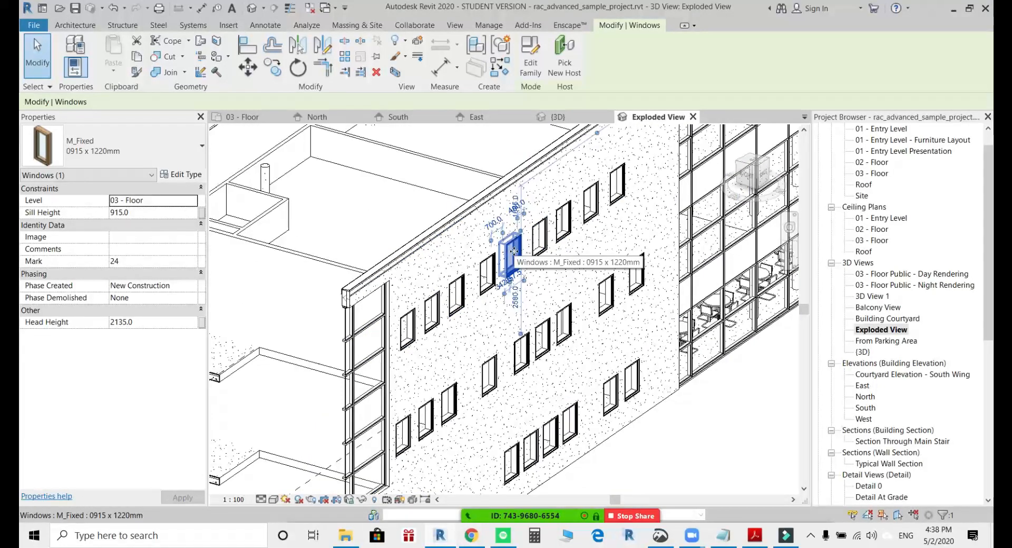
pyautogui.rightClick(515, 254)
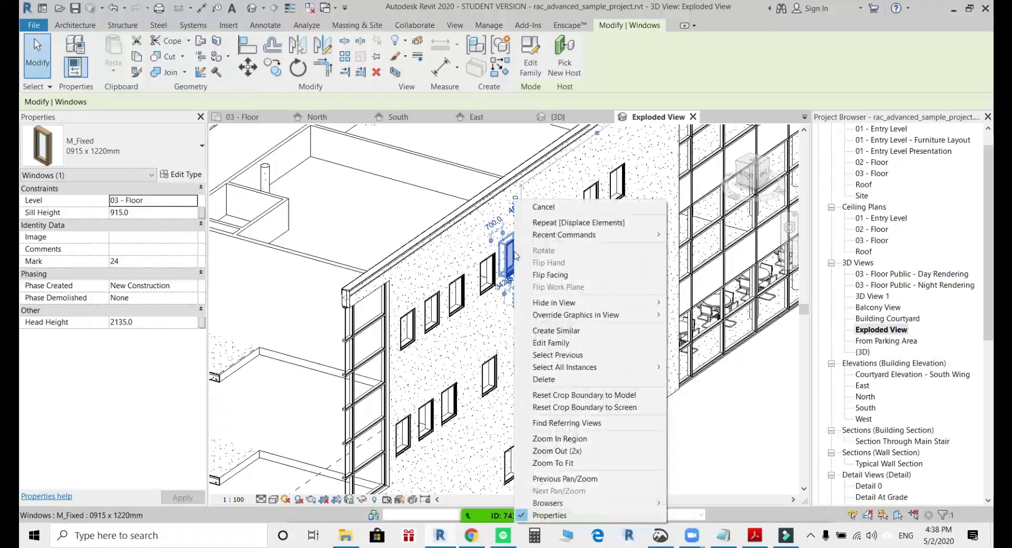
pyautogui.moveTo(581, 371)
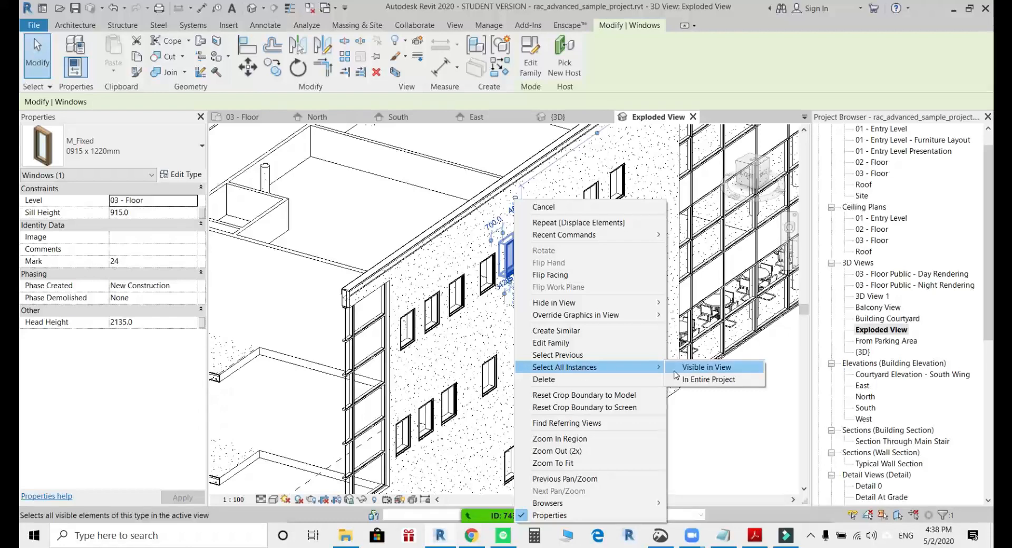
pyautogui.click(731, 380)
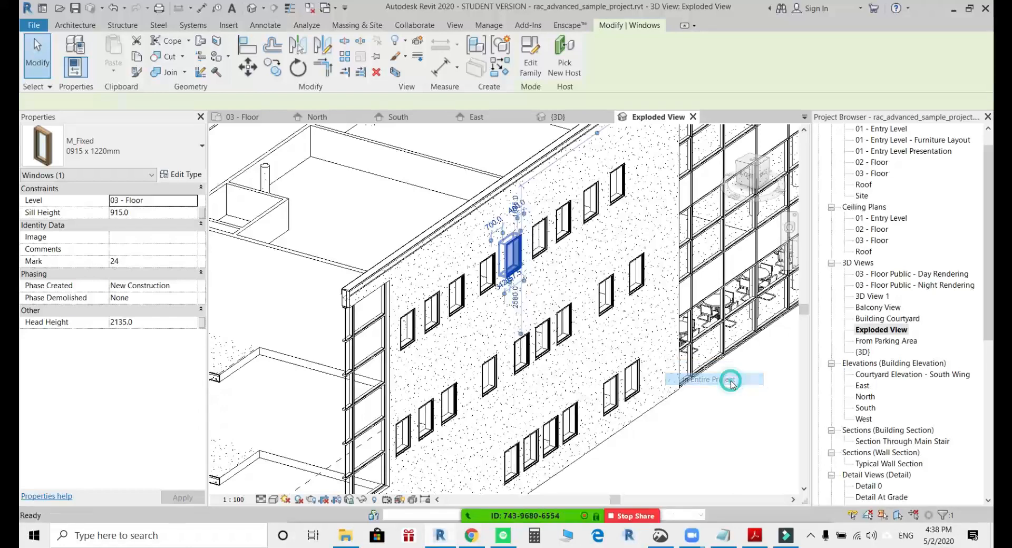
pyautogui.scroll(-5, 615, 375)
pyautogui.scroll(-5, 614, 375)
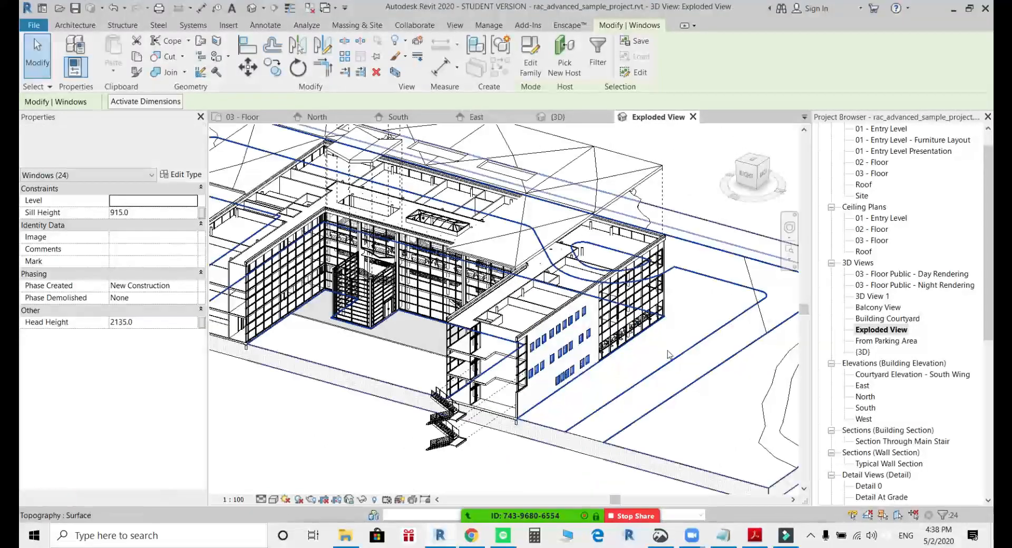
pyautogui.scroll(-2, 566, 379)
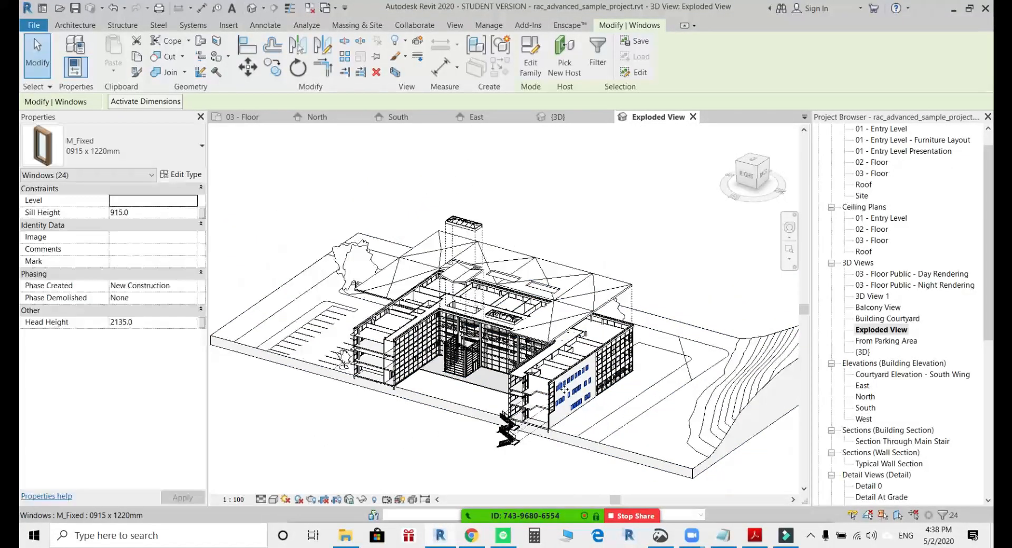
pyautogui.click(417, 46)
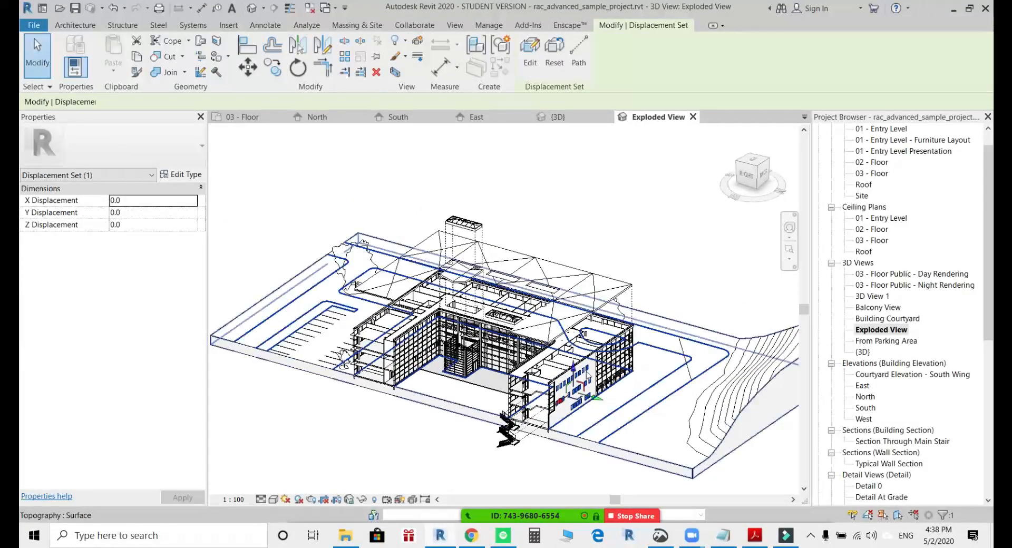
pyautogui.moveTo(599, 401); pyautogui.dragTo(646, 415)
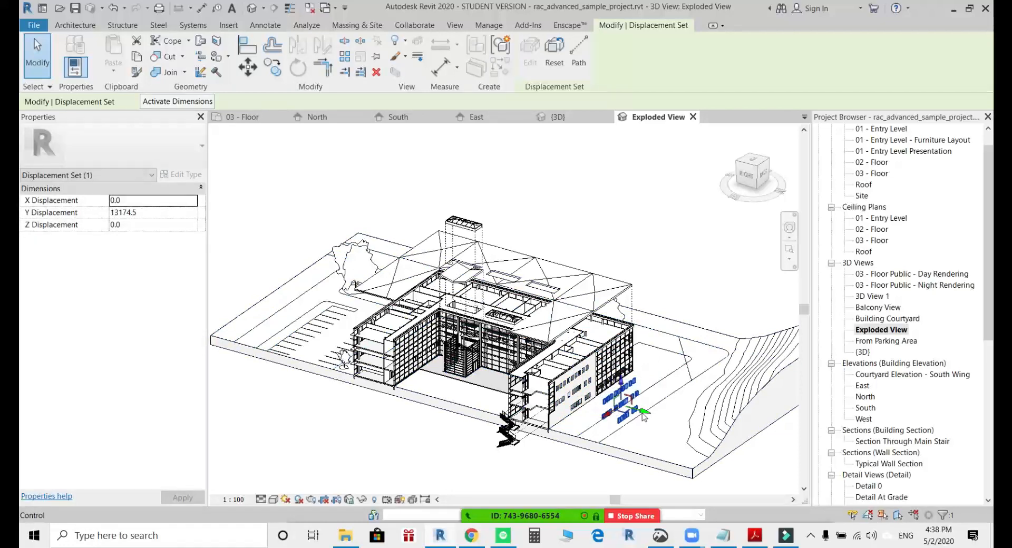
# Add displacement paths at the end corners of the displaced window rows, linking them to the wall openings.
pyautogui.scroll(5, 640, 414)
pyautogui.click(578, 53)
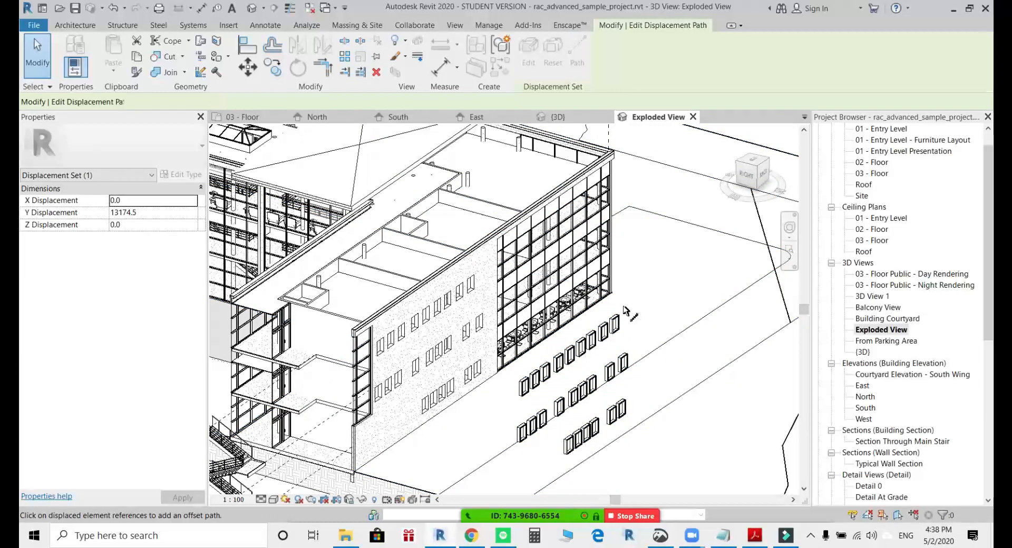
pyautogui.click(519, 396)
pyautogui.click(517, 428)
pyautogui.click(519, 449)
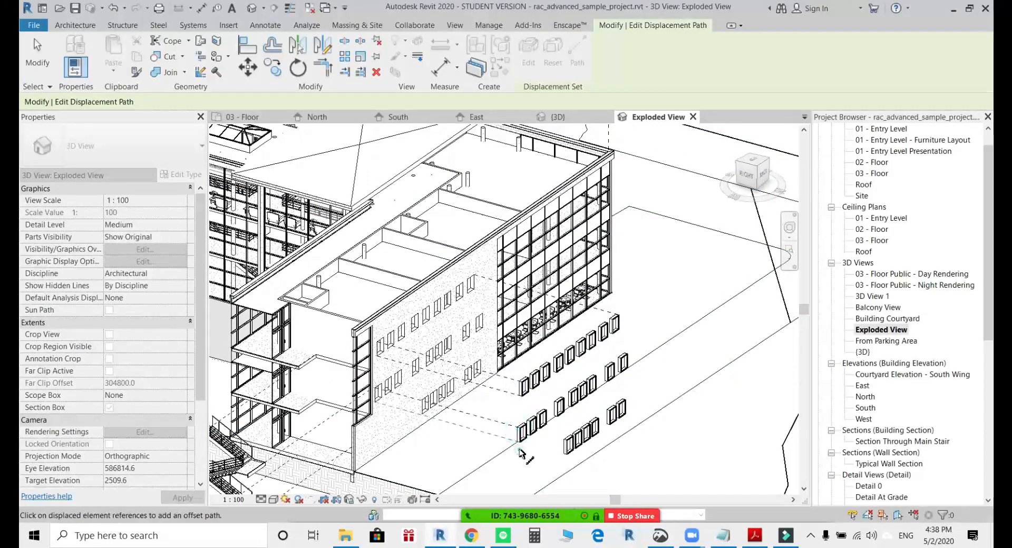
pyautogui.click(568, 456)
pyautogui.click(563, 438)
pyautogui.click(629, 396)
pyautogui.click(626, 404)
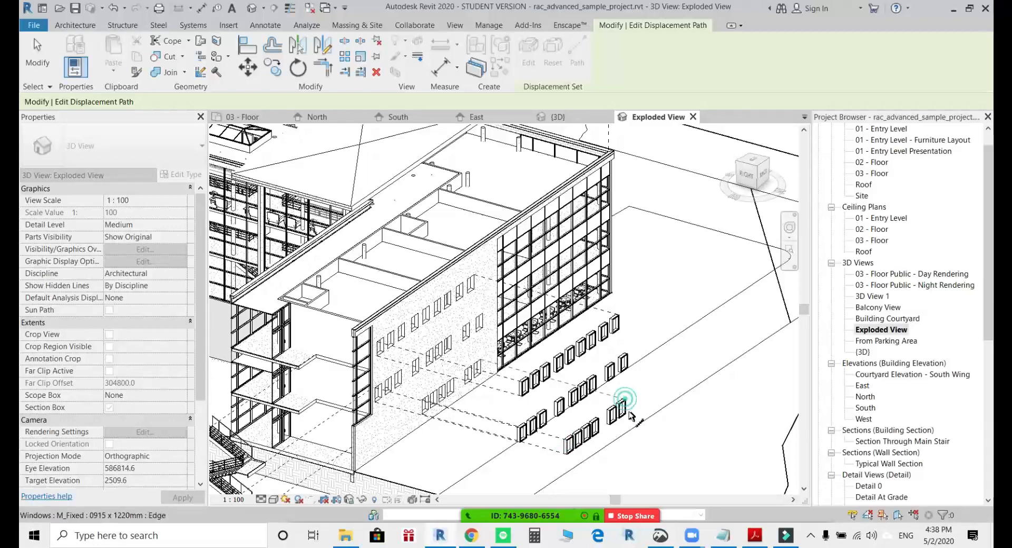
pyautogui.scroll(-2, 672, 486)
pyautogui.moveTo(672, 486)
pyautogui.mouseDown(button='middle')
pyautogui.moveTo(664, 411)
pyautogui.moveTo(664, 419)
pyautogui.mouseUp(button='middle')
pyautogui.scroll(2, 663, 419)
pyautogui.press('Escape')
pyautogui.scroll(-2, 664, 422)
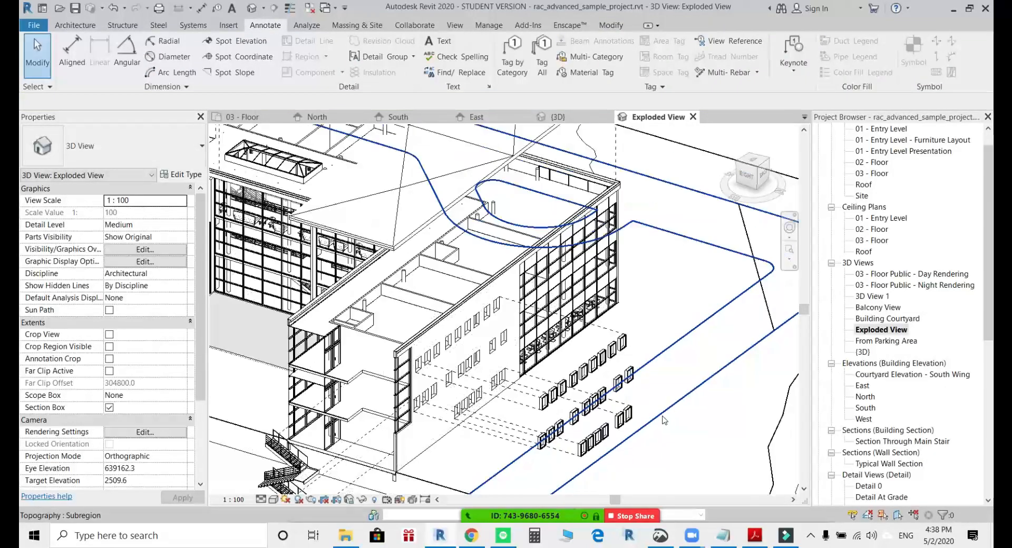
pyautogui.moveTo(428, 345); pyautogui.dragTo(490, 376, button='middle')
pyautogui.scroll(-1, 459, 337)
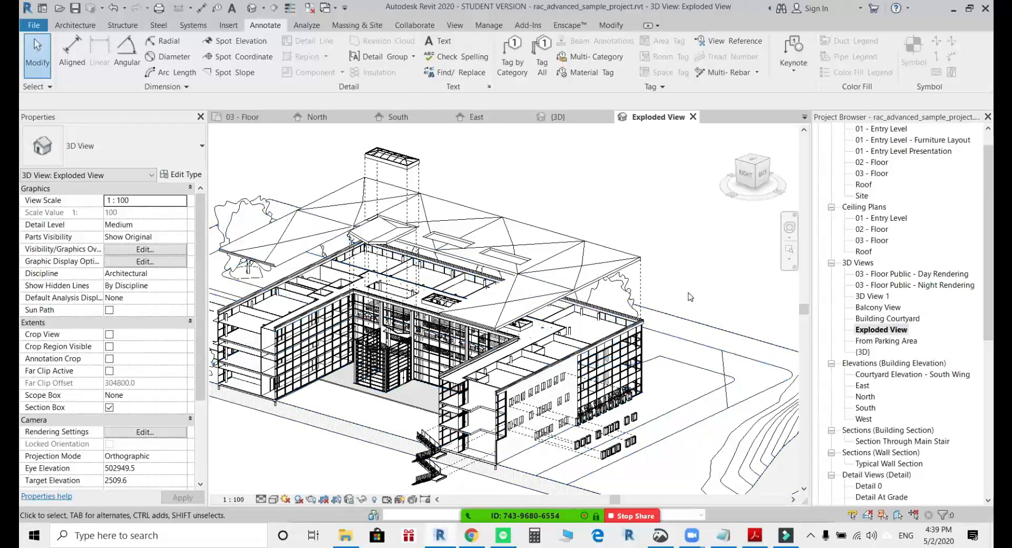
pyautogui.scroll(-1, 689, 296)
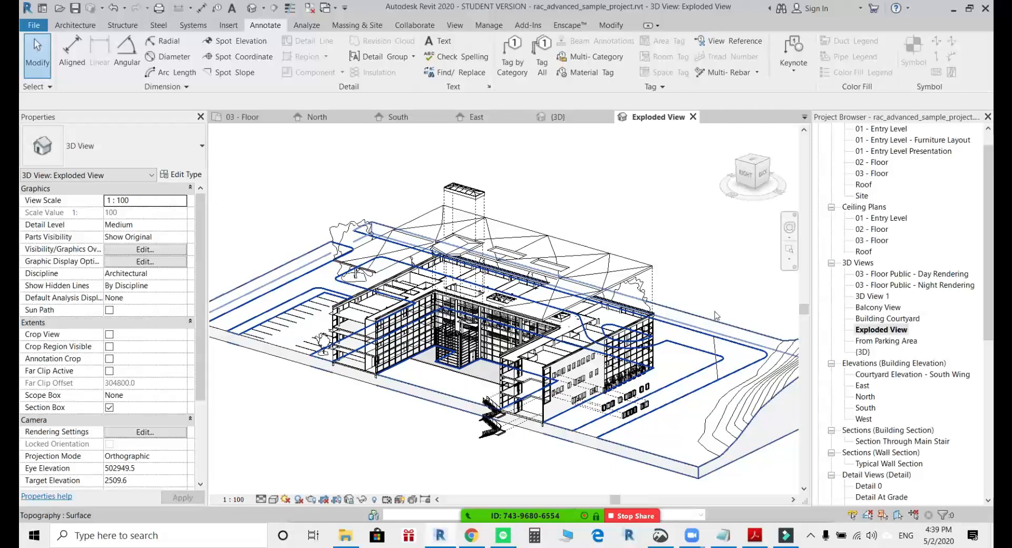
# Open the perspective view 3D View 1 and turn on its section box.
pyautogui.click(876, 229)
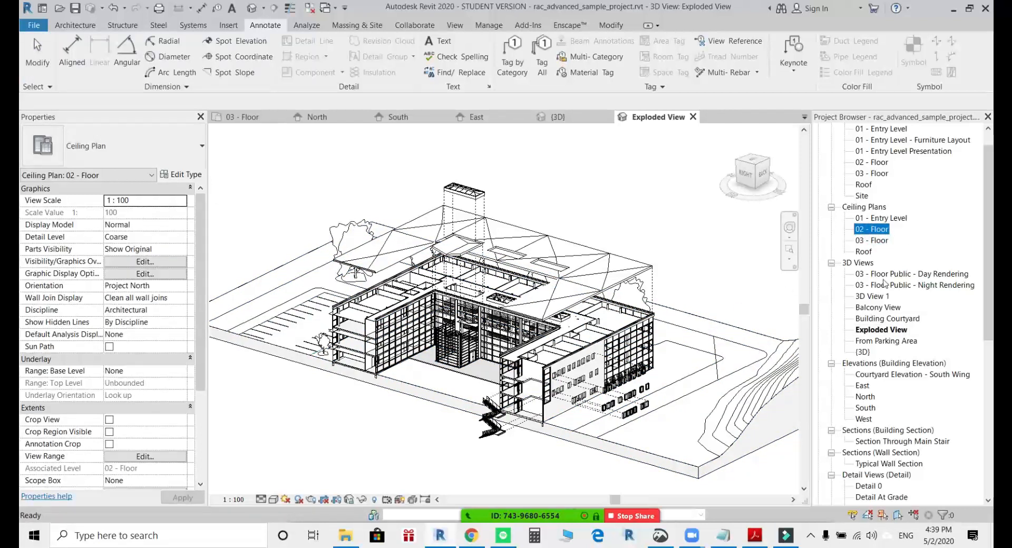
pyautogui.click(868, 297)
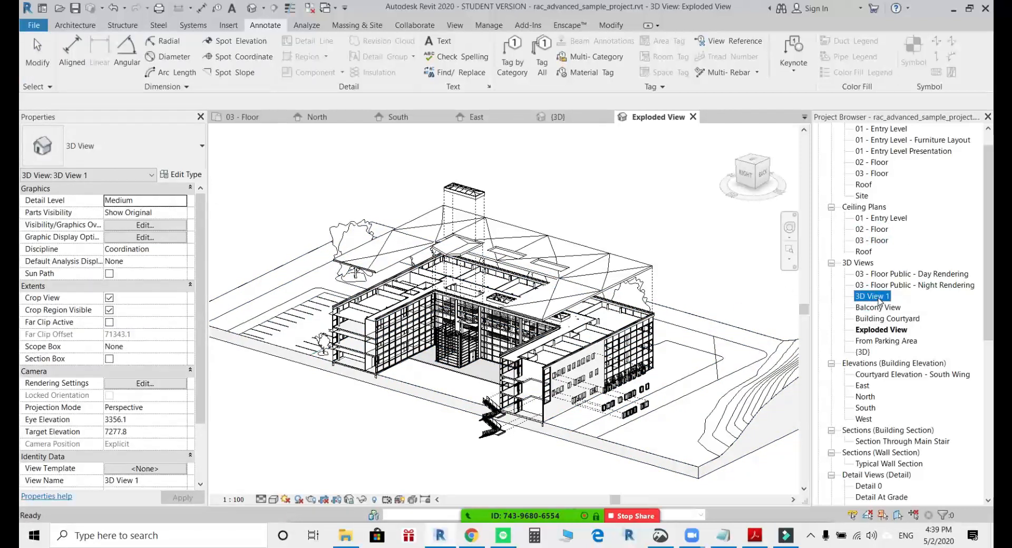
pyautogui.doubleClick(872, 296)
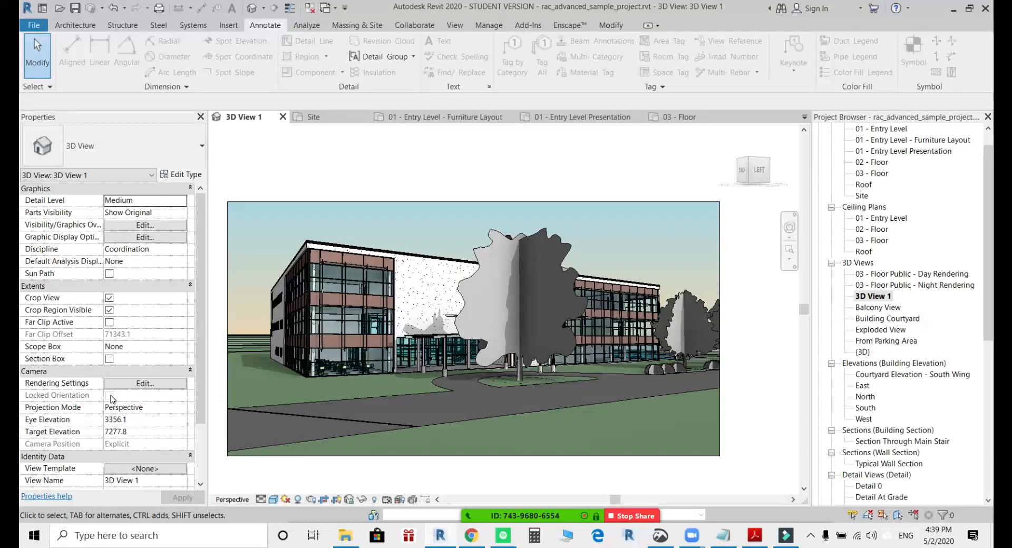
pyautogui.click(110, 360)
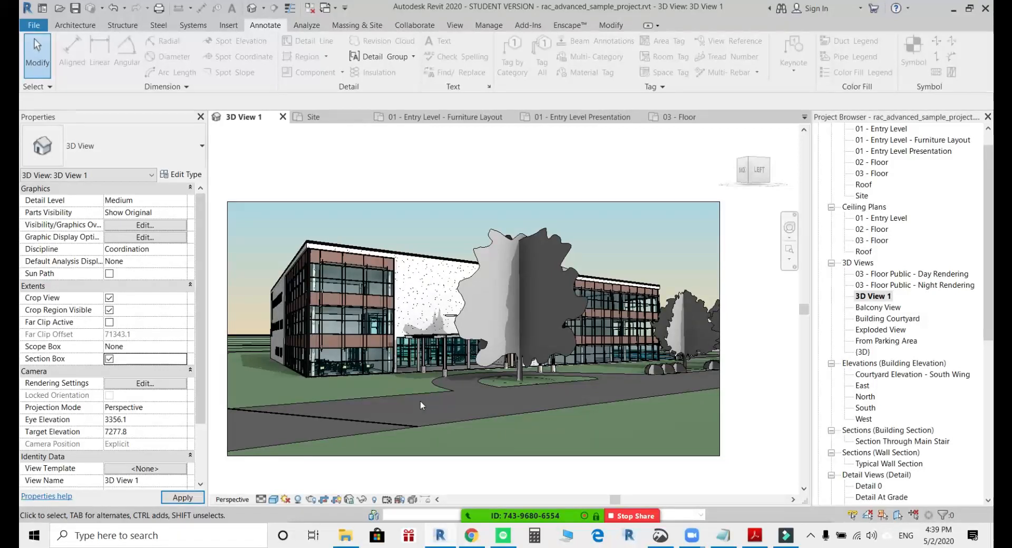
pyautogui.scroll(-1, 420, 402)
pyautogui.moveTo(405, 419); pyautogui.dragTo(466, 410, button='middle')
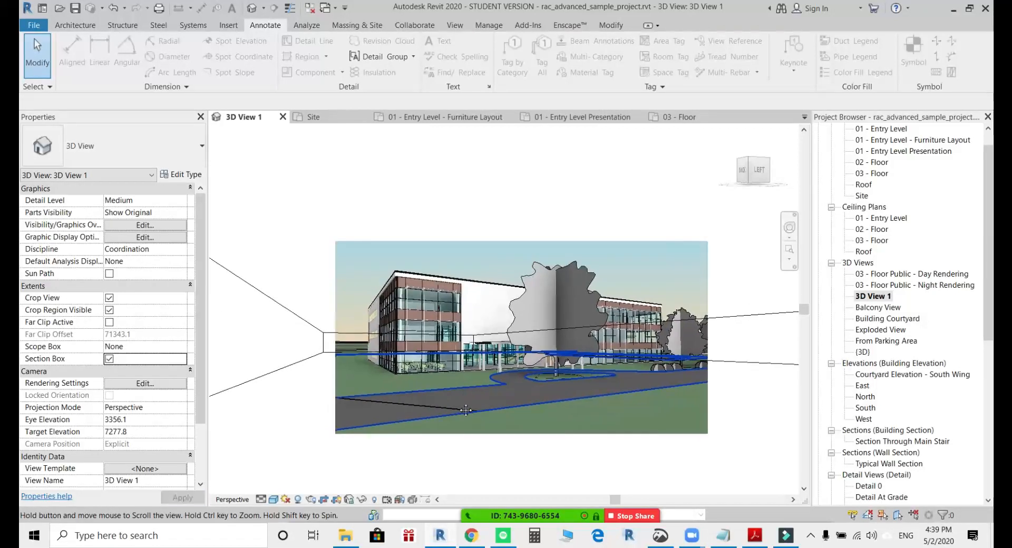
pyautogui.scroll(-1, 472, 403)
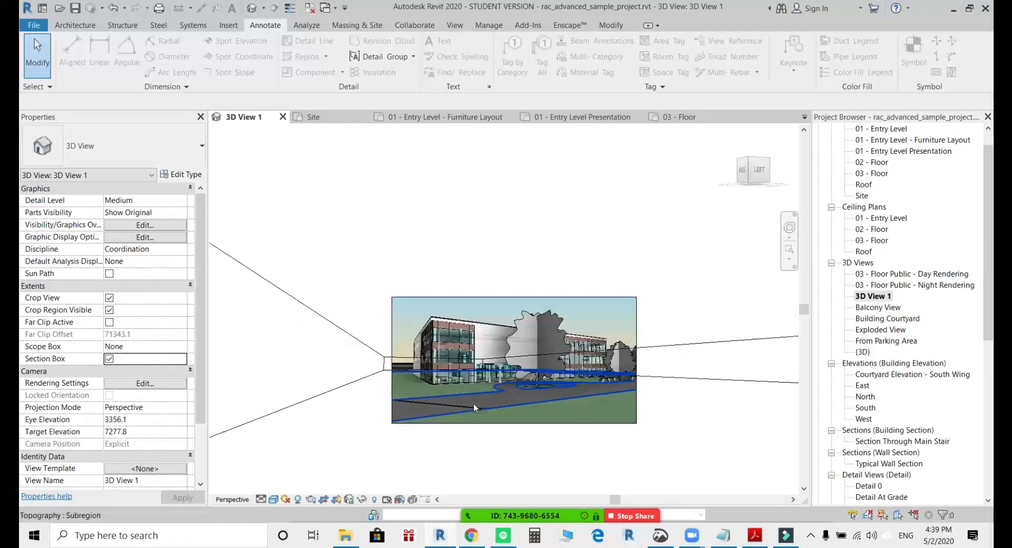
pyautogui.click(770, 340)
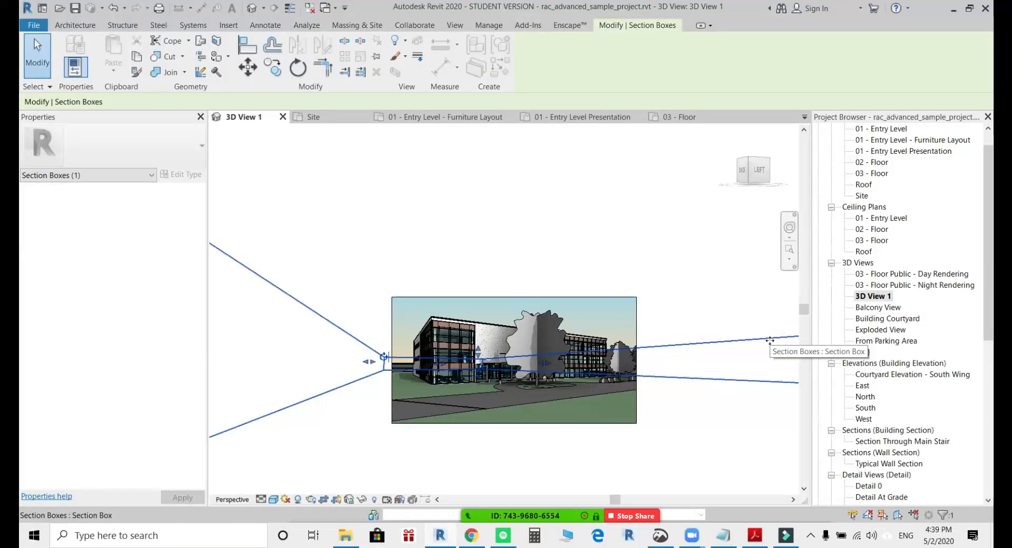
pyautogui.click(727, 329)
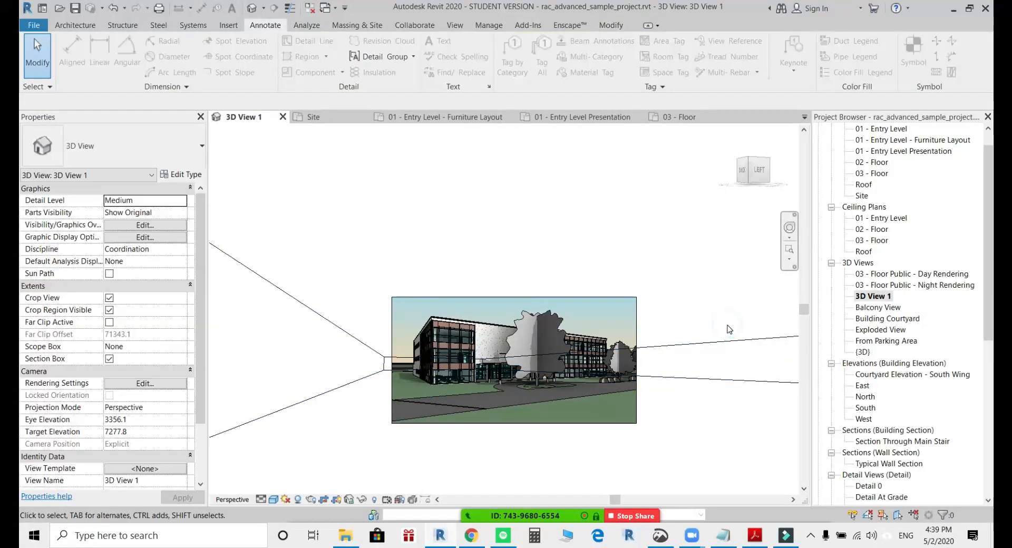
pyautogui.click(374, 499)
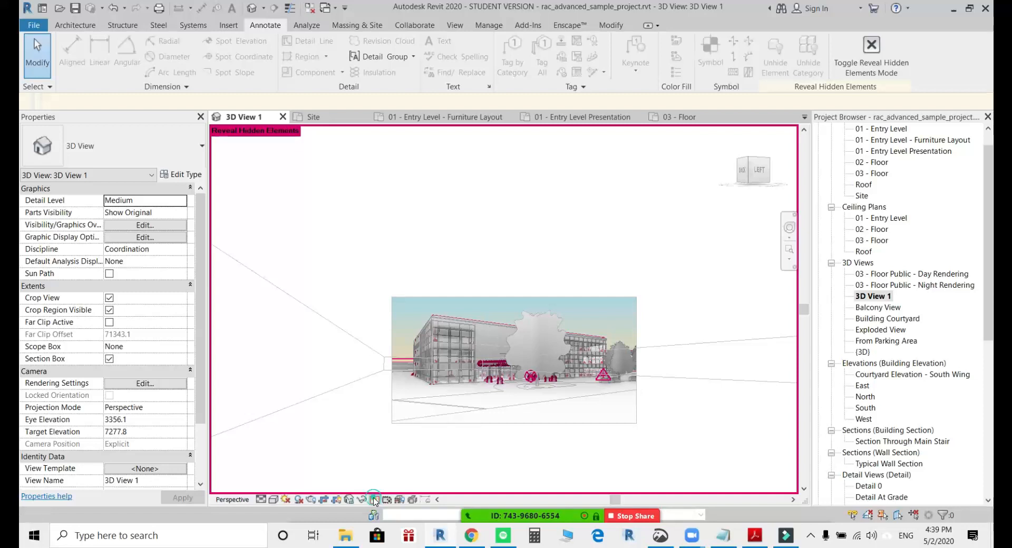
pyautogui.click(375, 499)
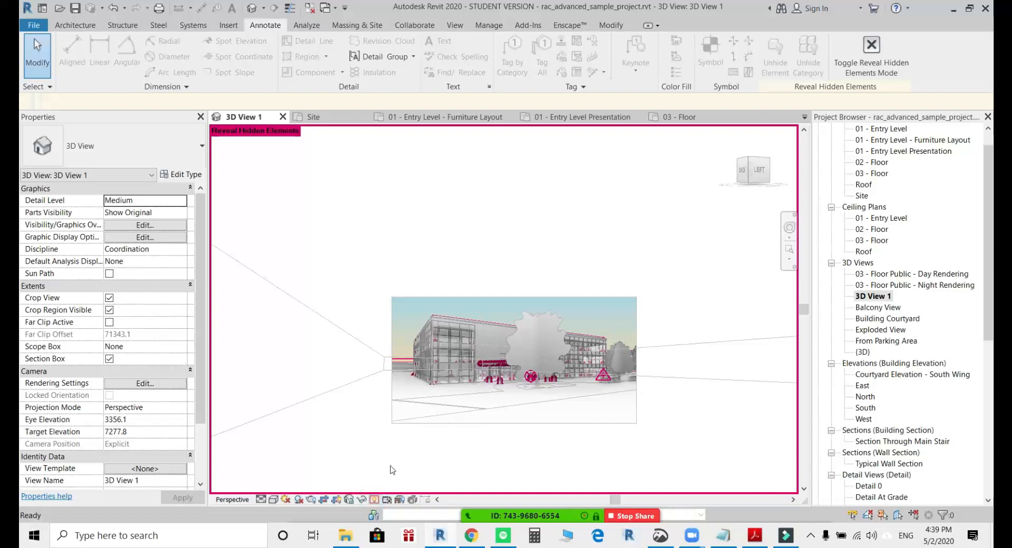
# Move the section box's end face inward to cut through the building, and turn the camera to face the exposed interior.
pyautogui.click(356, 381)
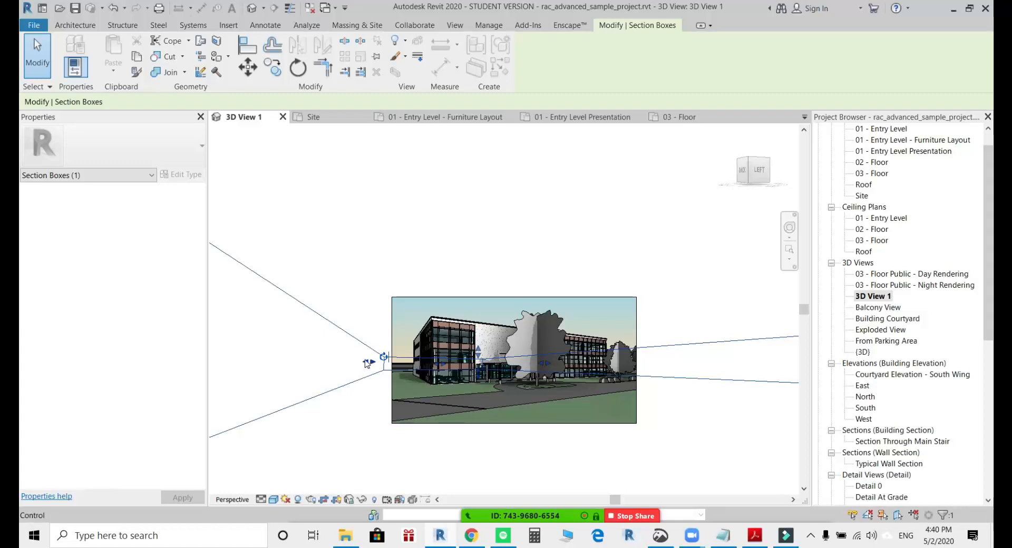
pyautogui.moveTo(369, 364); pyautogui.dragTo(427, 357)
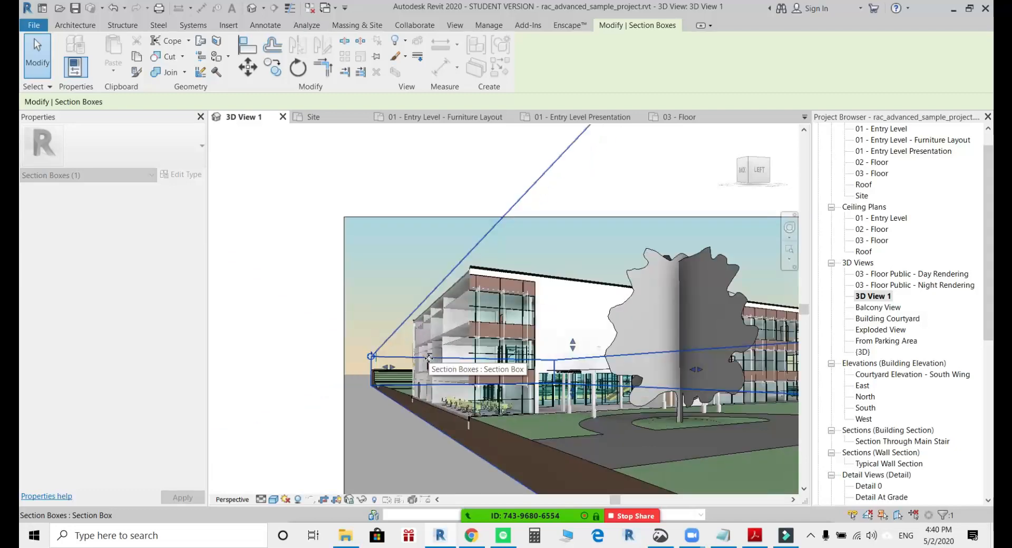
pyautogui.keyDown('shift'); pyautogui.moveTo(482, 397); pyautogui.dragTo(441, 386, button='middle'); pyautogui.keyUp('shift')
pyautogui.scroll(-3, 509, 400)
pyautogui.scroll(1, 483, 348)
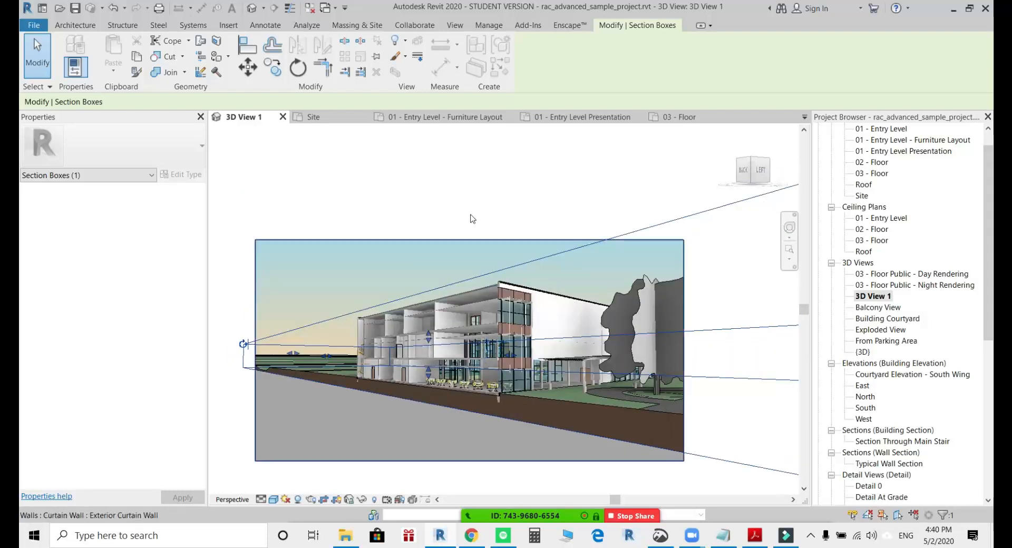
pyautogui.click(467, 192)
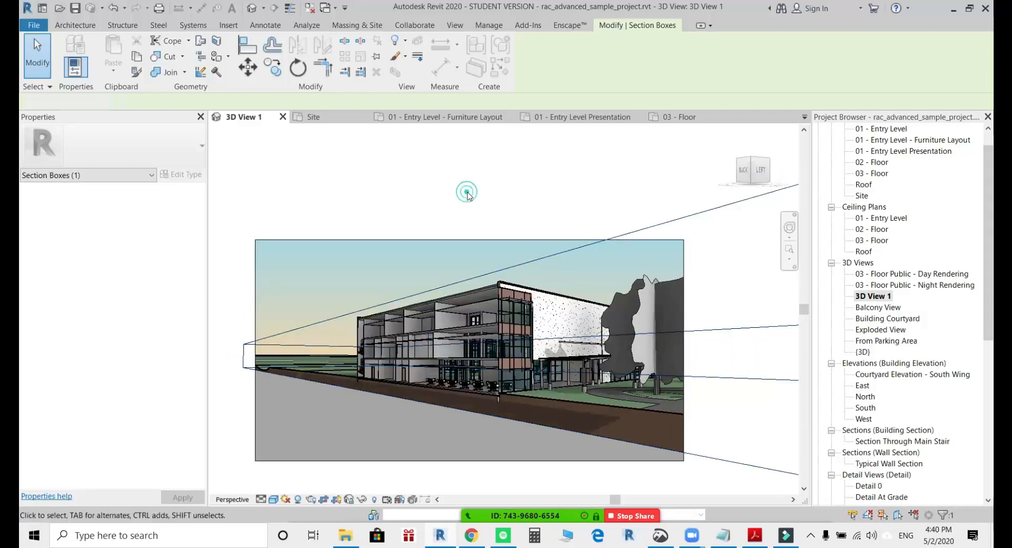
# Examine the section box and the ceiling and roof edges exposed by the cut.
pyautogui.click(323, 325)
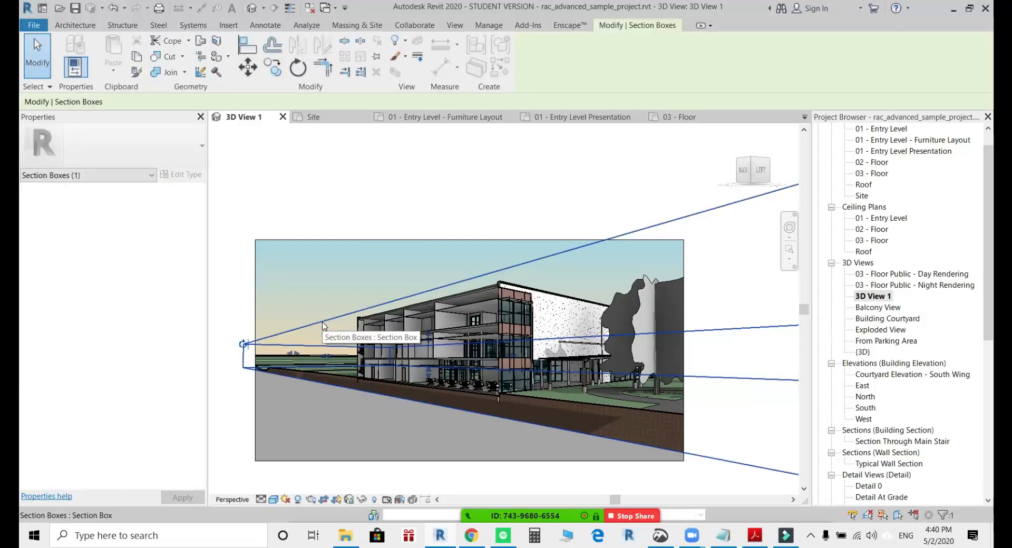
pyautogui.click(385, 270)
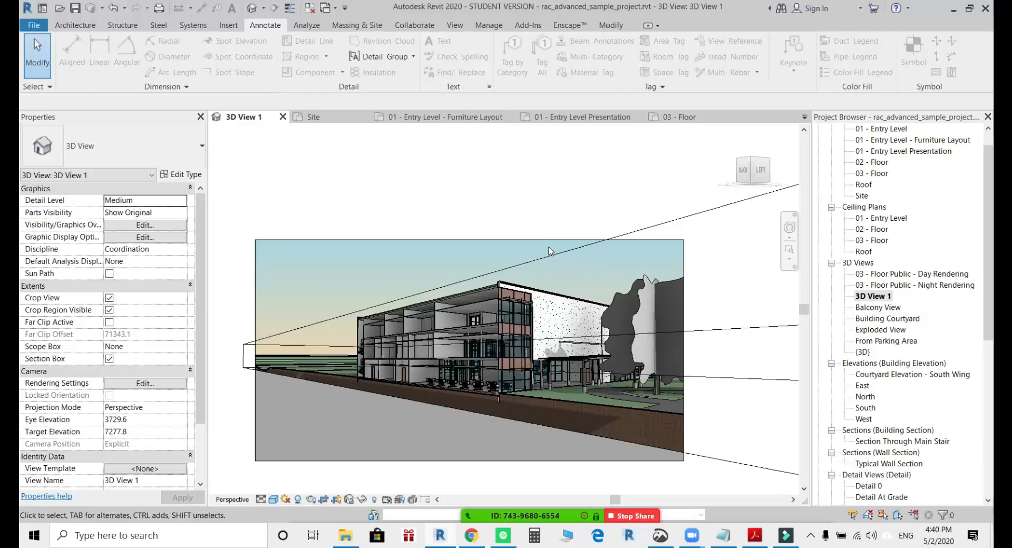
pyautogui.click(473, 306)
pyautogui.scroll(5, 472, 306)
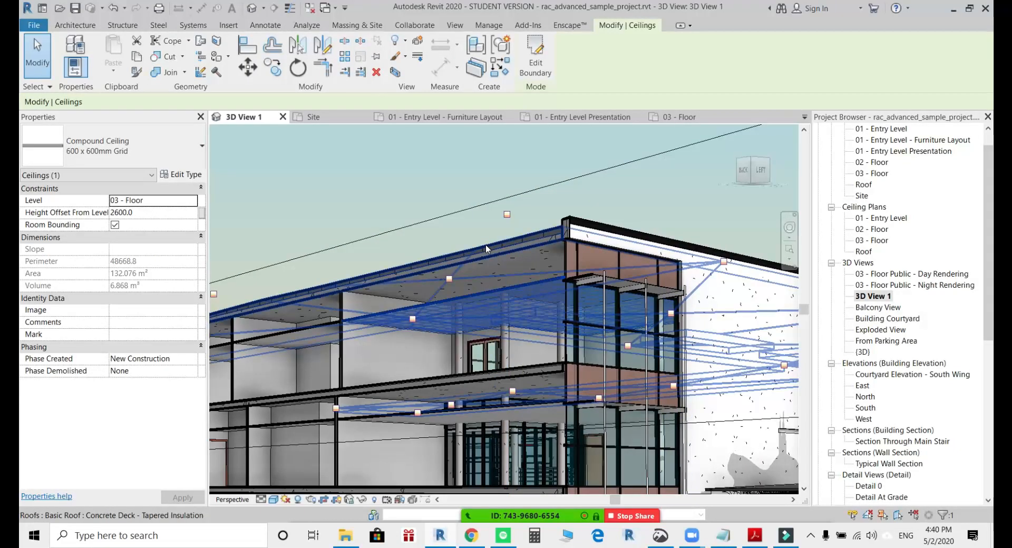
pyautogui.click(485, 245)
pyautogui.scroll(1, 871, 270)
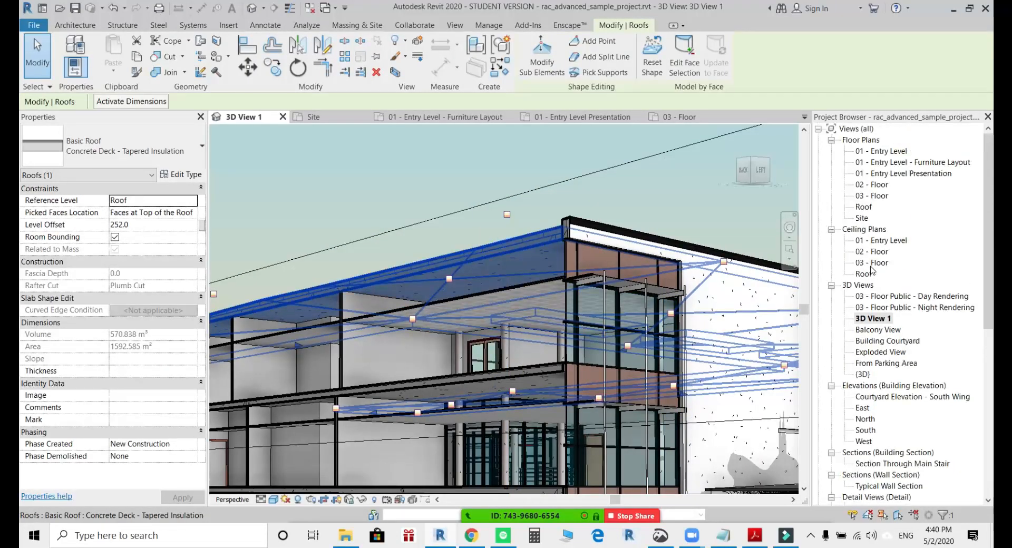
# Review the displaced elements in Exploded View from a lower angle, and return to 3D View 1 to inspect its cut roof.
pyautogui.click(869, 364)
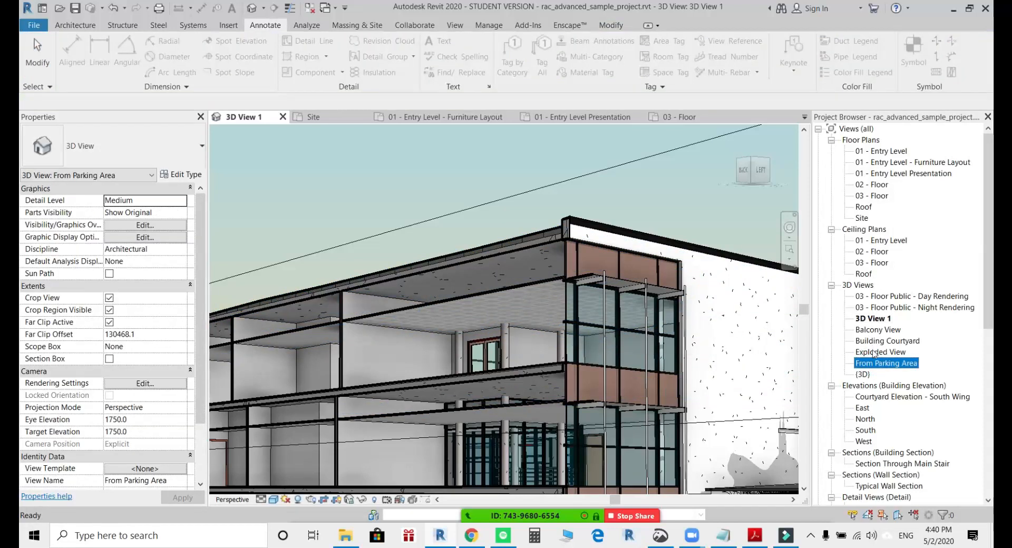
pyautogui.click(879, 352)
pyautogui.doubleClick(879, 354)
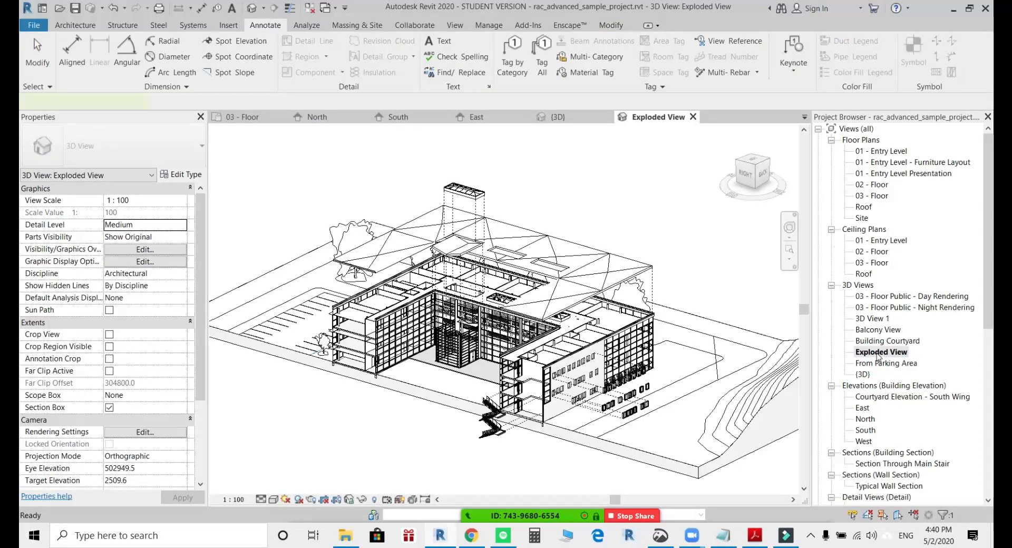
pyautogui.click(617, 257)
pyautogui.click(672, 232)
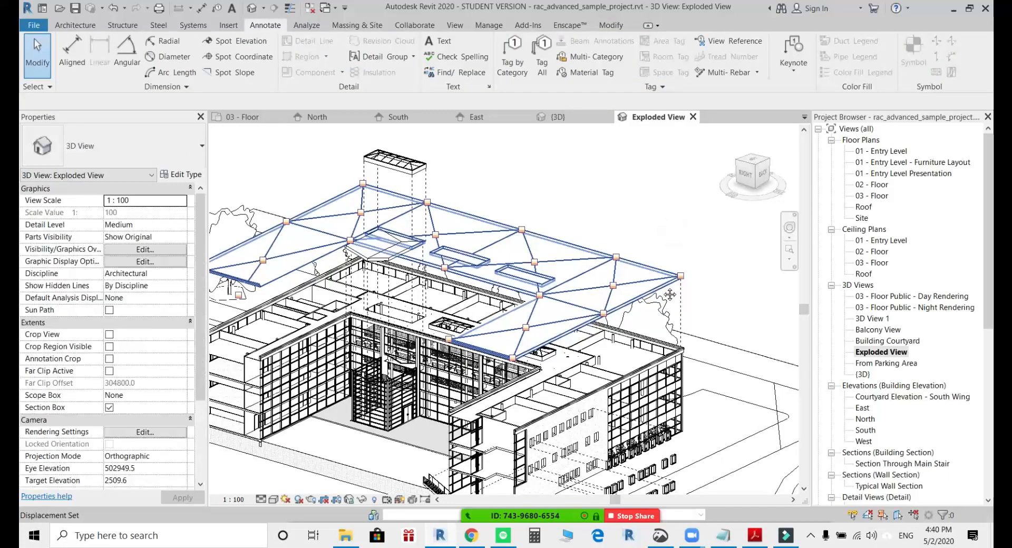
pyautogui.moveTo(676, 324); pyautogui.dragTo(667, 266, button='middle')
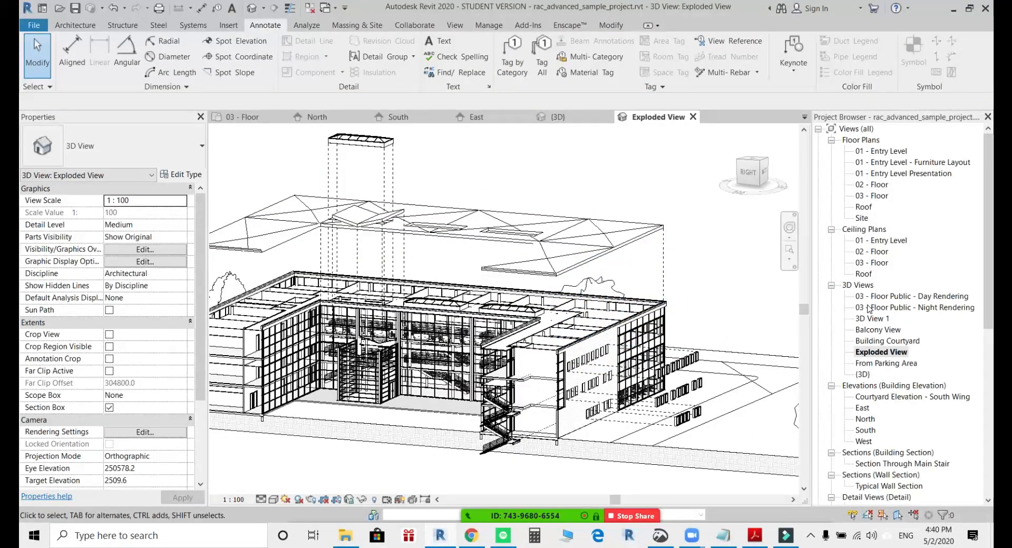
pyautogui.doubleClick(873, 321)
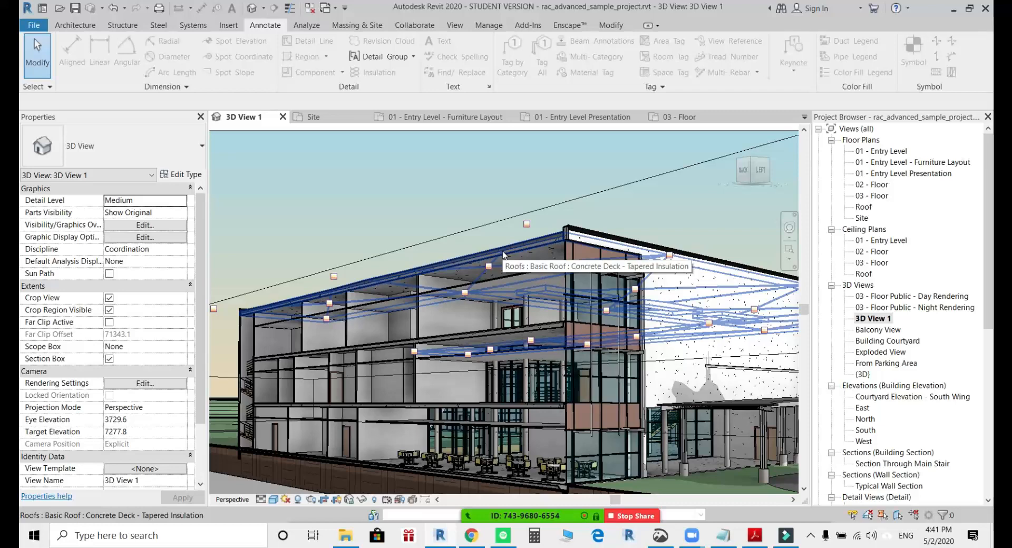
pyautogui.click(502, 255)
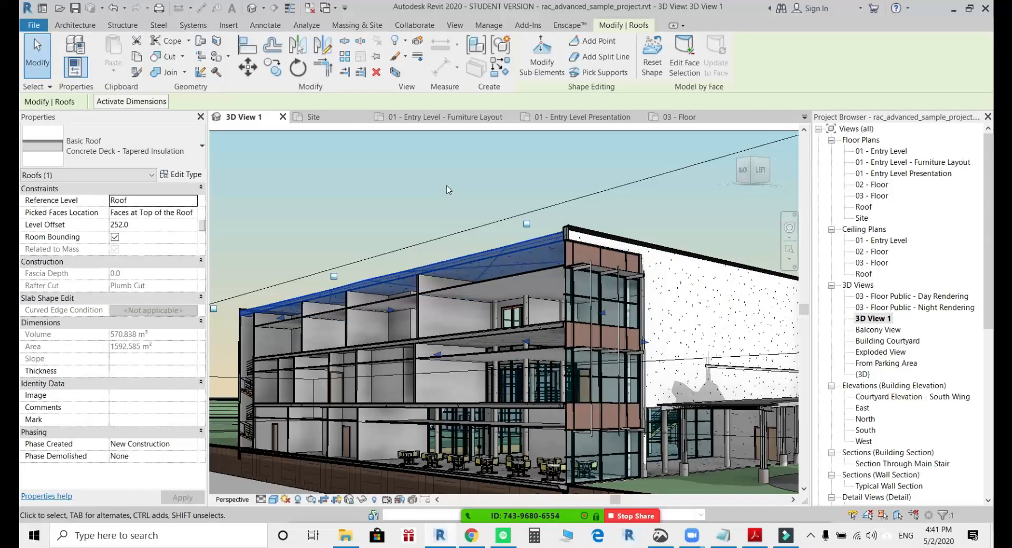
pyautogui.scroll(-3, 446, 188)
pyautogui.press('Escape')
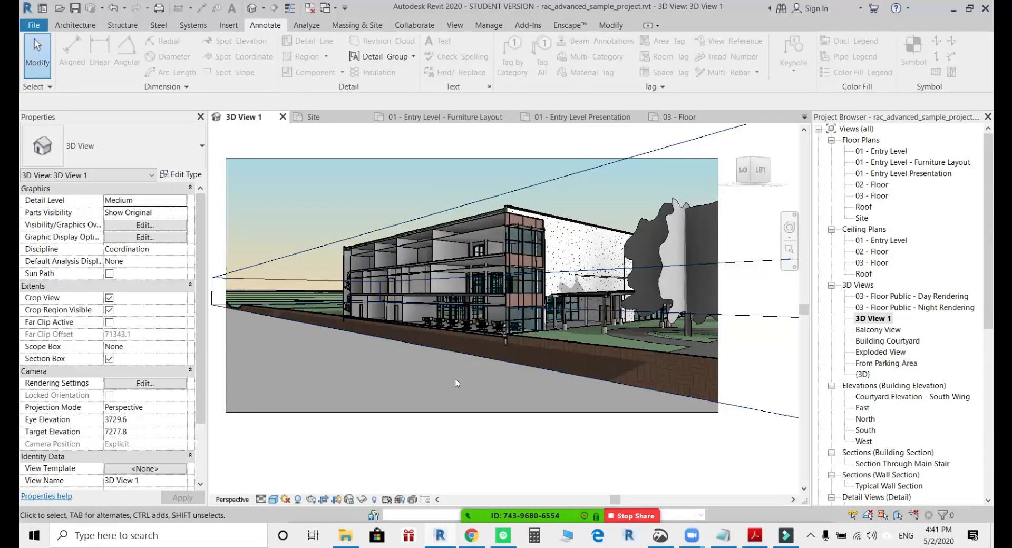
# Hide the section box element in 3D View 1 while keeping its cut through the building.
pyautogui.scroll(2, 444, 337)
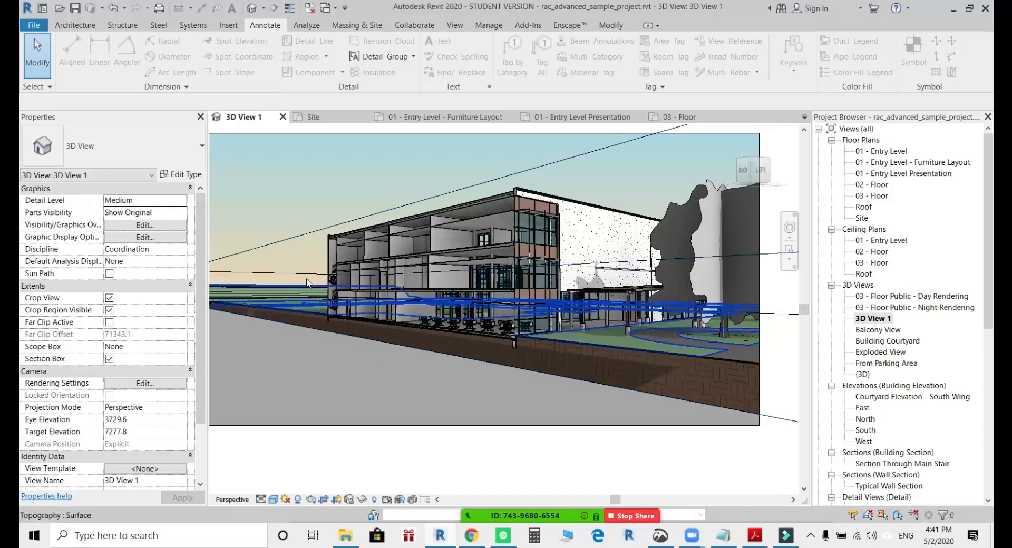
pyautogui.moveTo(295, 275); pyautogui.dragTo(311, 326, button='middle')
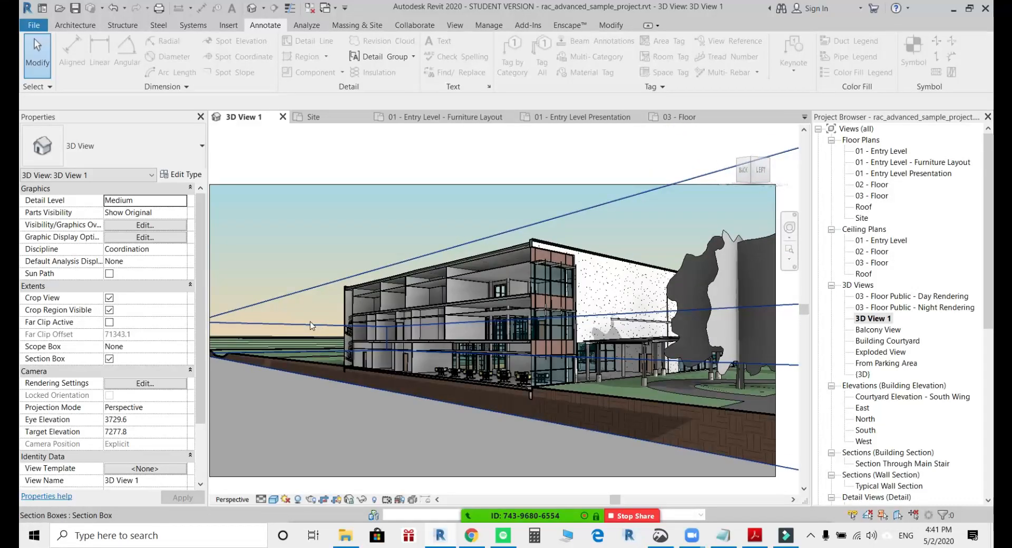
pyautogui.click(310, 324)
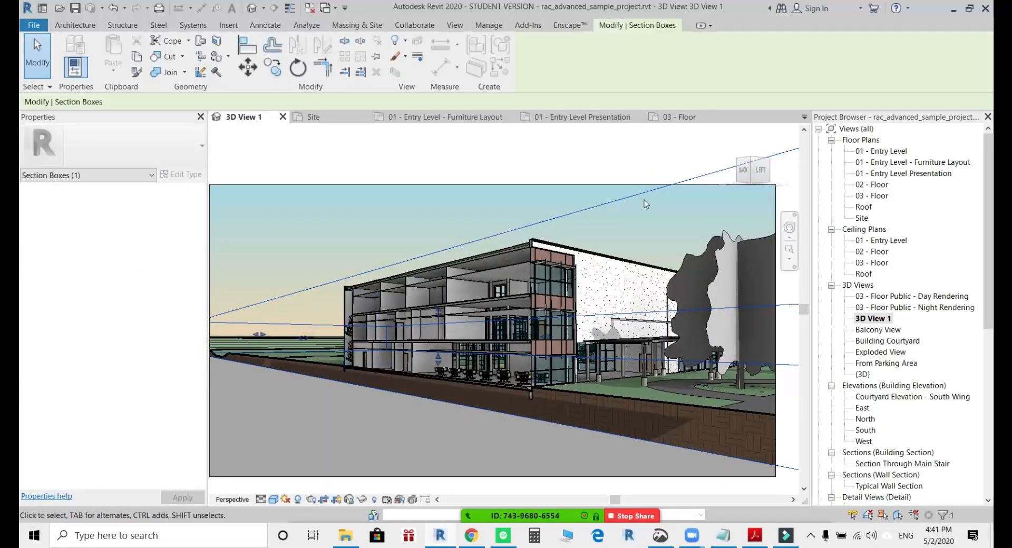
pyautogui.rightClick(608, 204)
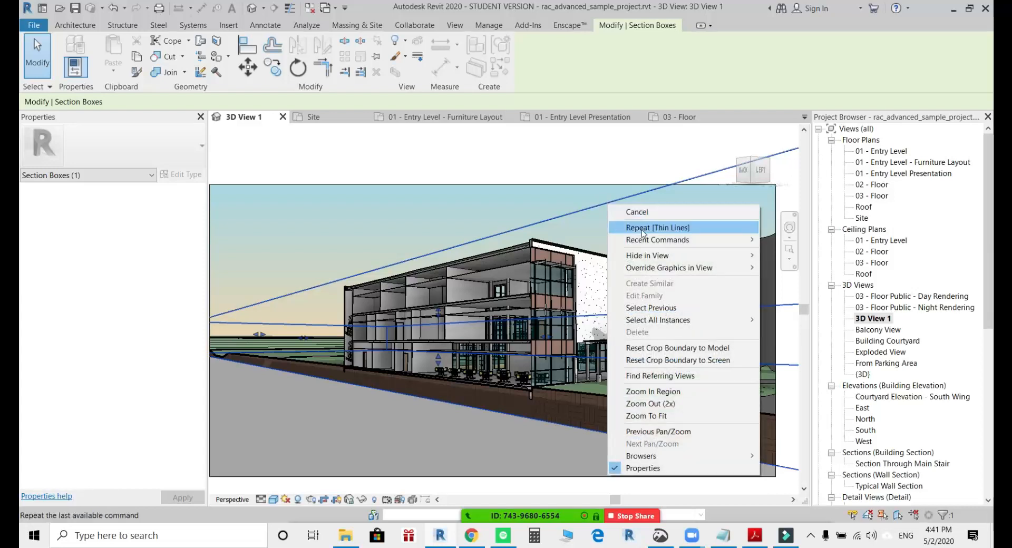
pyautogui.moveTo(676, 257)
pyautogui.click(769, 258)
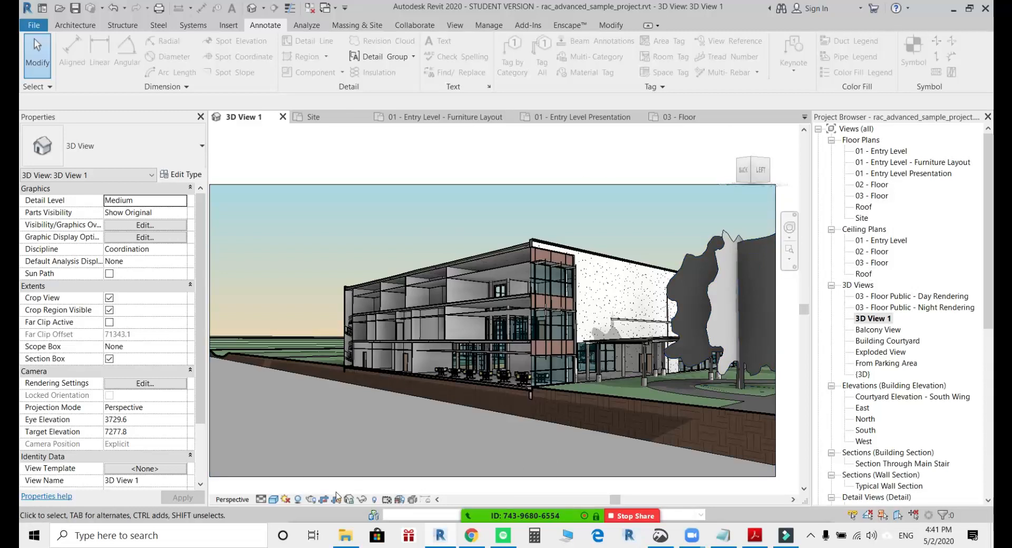
# Apply the Sunlight from Top Left lighting preset in the view's sun settings.
pyautogui.click(286, 498)
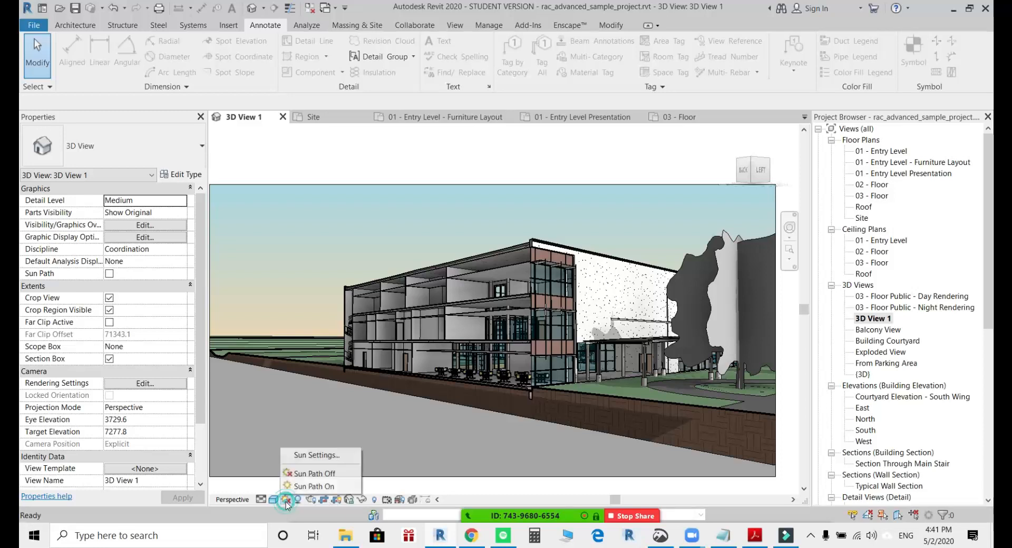
pyautogui.click(315, 455)
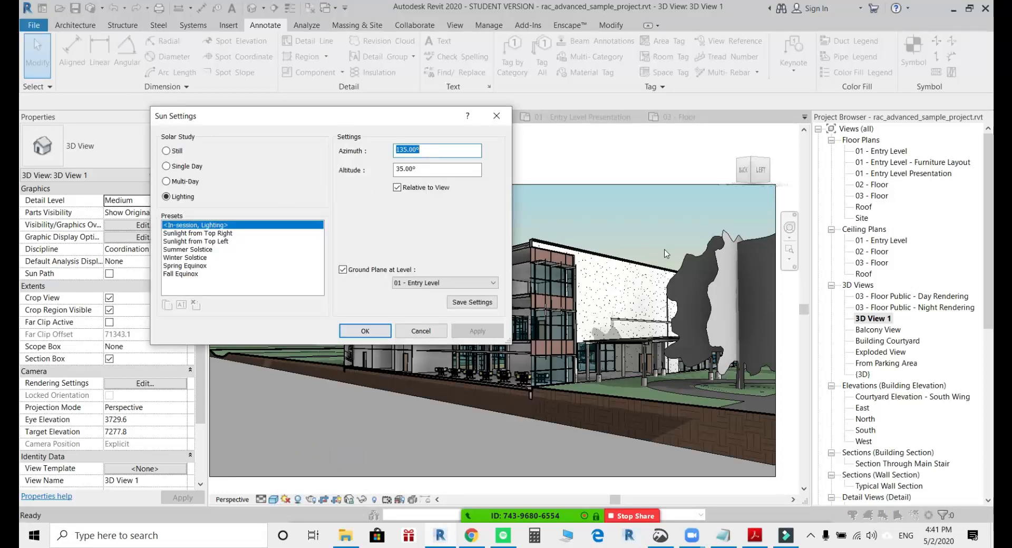
pyautogui.click(216, 242)
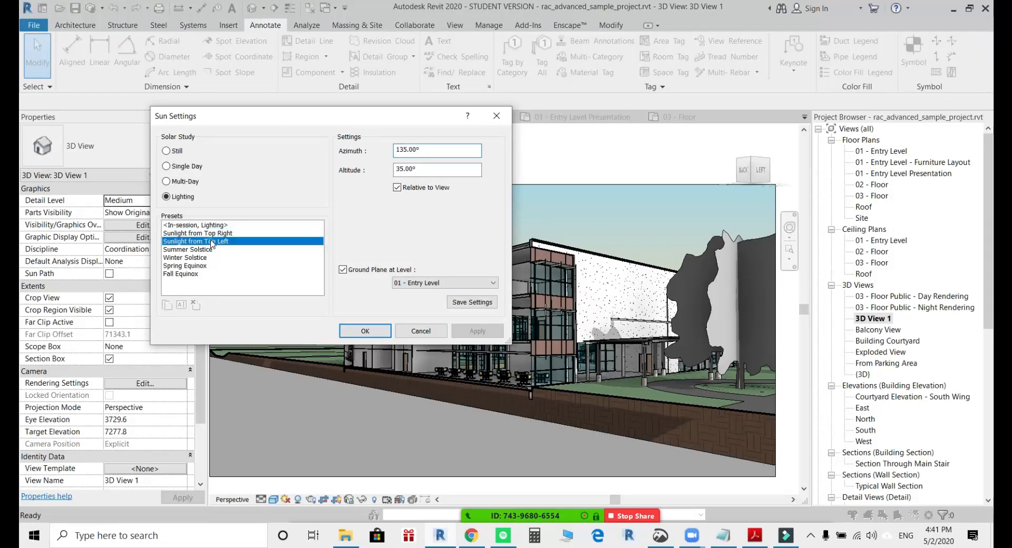
pyautogui.click(368, 333)
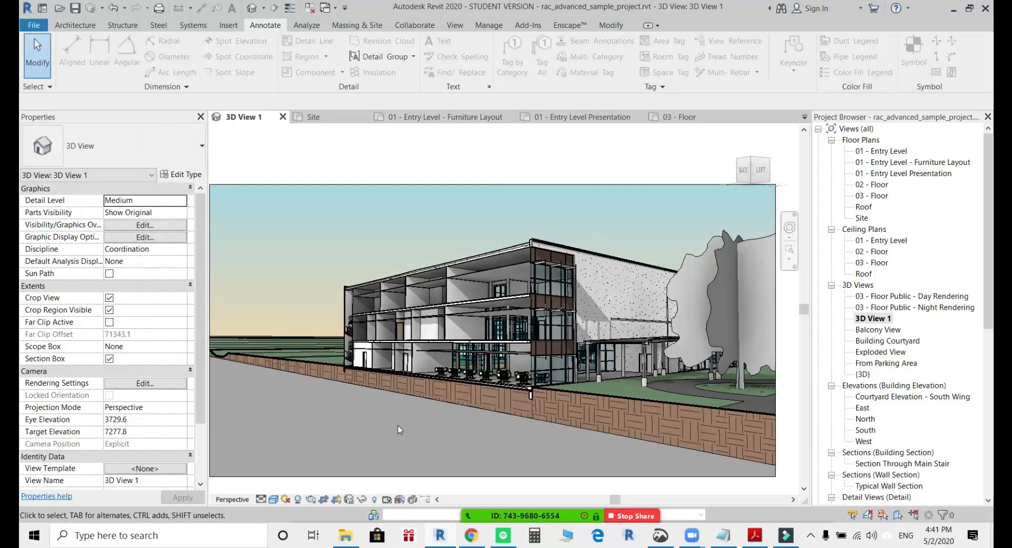
# Turn the camera more squarely to the cut face, and resize the crop region's side edges to frame the whole building and nearby trees.
pyautogui.keyDown('shift'); pyautogui.moveTo(428, 426); pyautogui.dragTo(488, 424, button='middle'); pyautogui.keyUp('shift')
pyautogui.scroll(-3, 488, 425)
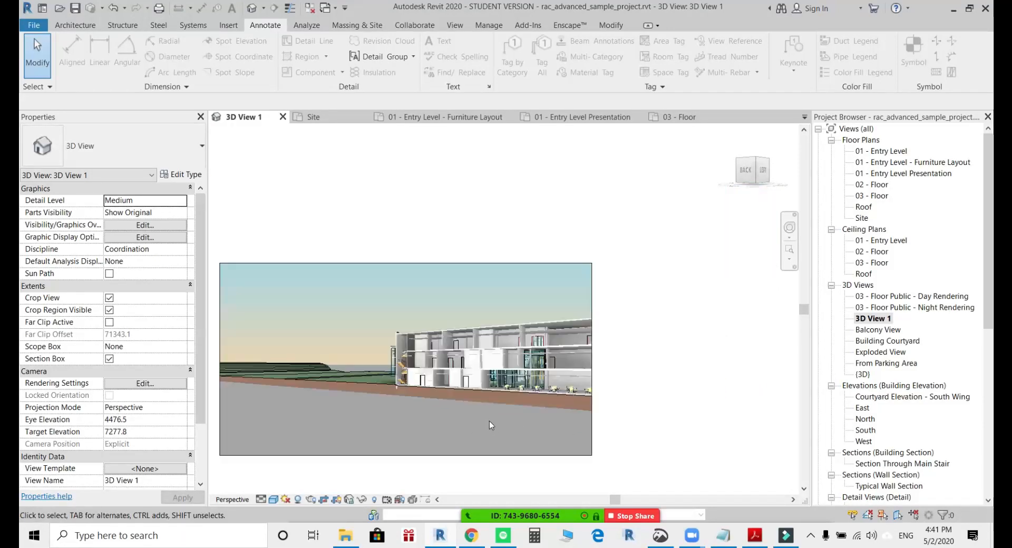
pyautogui.click(634, 424)
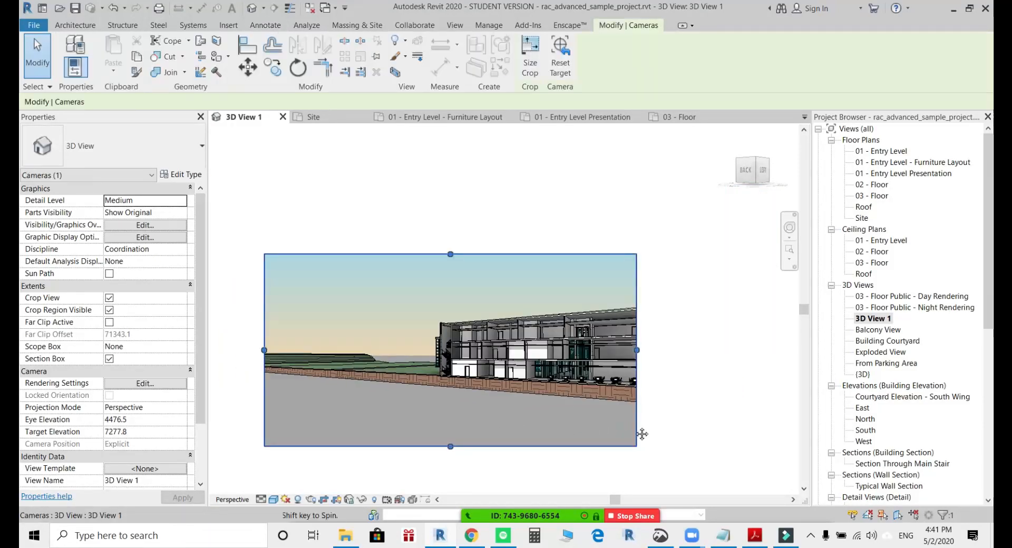
pyautogui.moveTo(634, 424); pyautogui.dragTo(615, 416)
pyautogui.moveTo(243, 341); pyautogui.dragTo(378, 343)
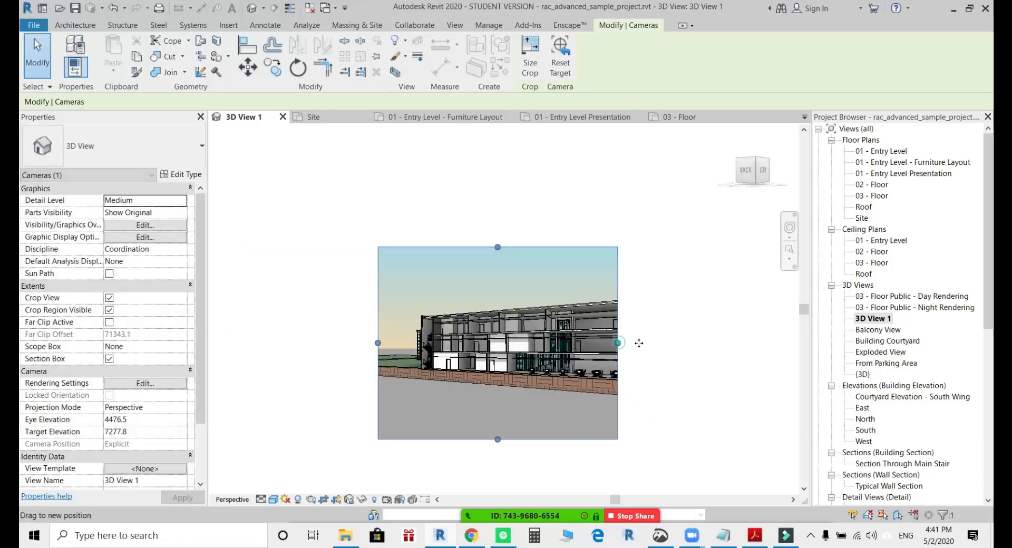
pyautogui.moveTo(618, 343); pyautogui.dragTo(714, 343)
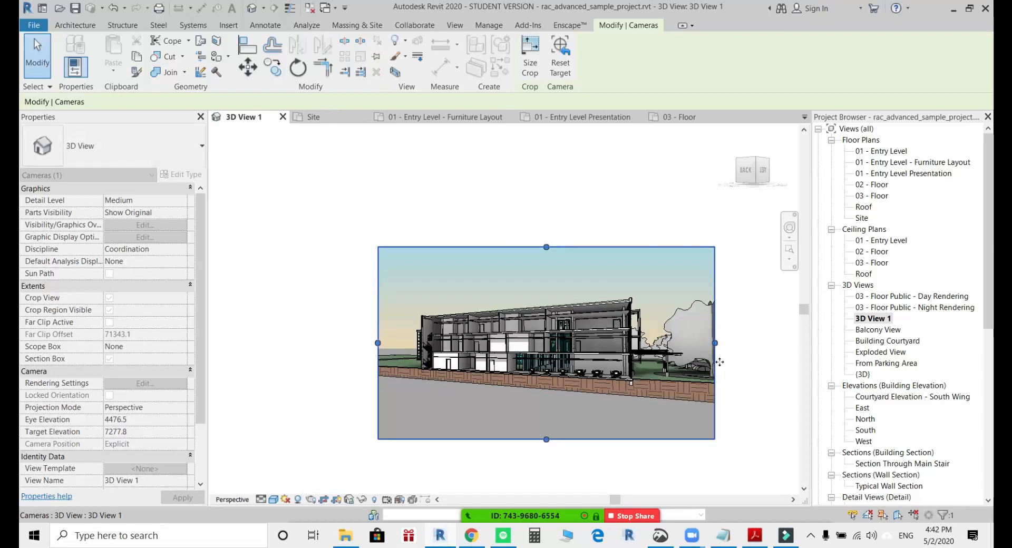
pyautogui.click(711, 375)
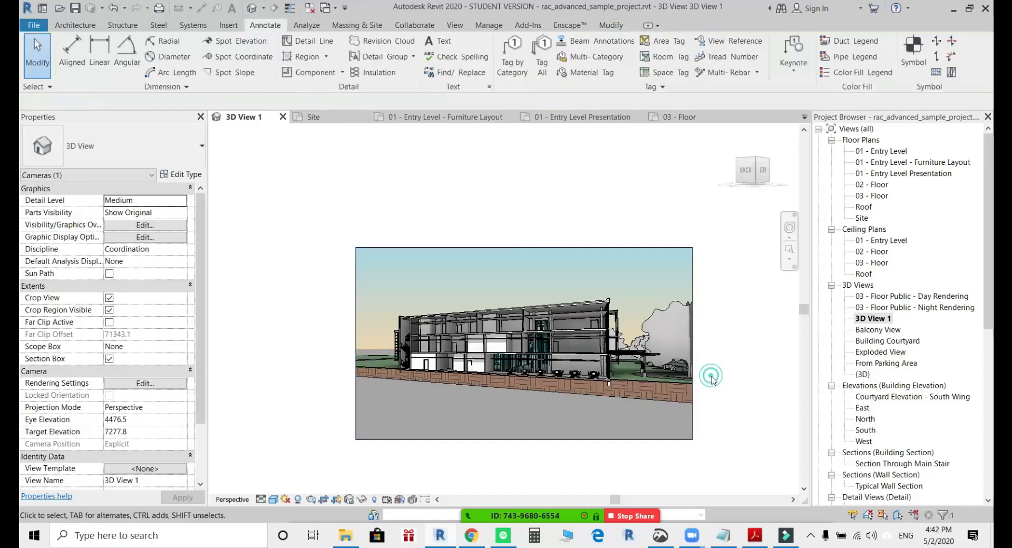
pyautogui.scroll(4, 587, 350)
pyautogui.scroll(-1, 585, 339)
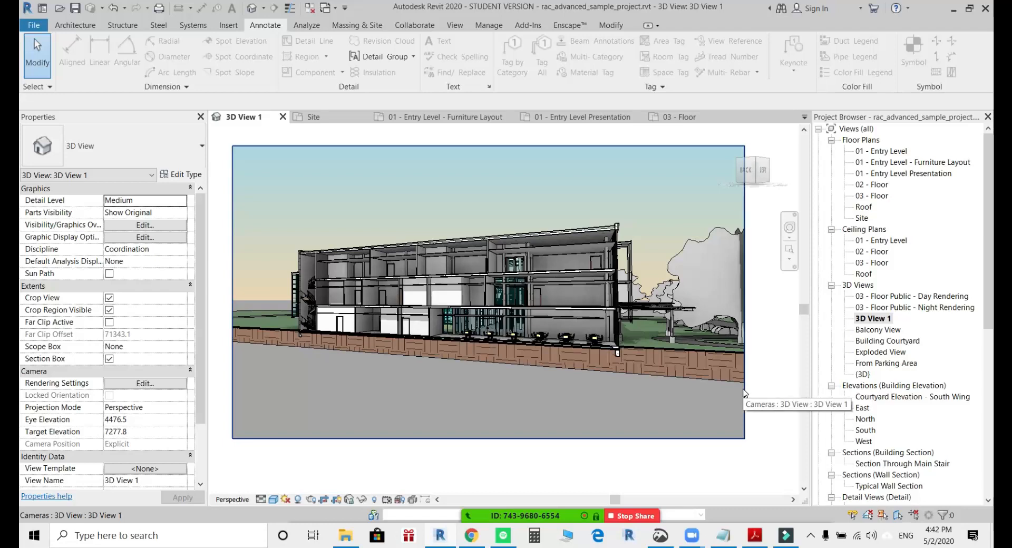
# Turn the camera toward the building's corner and extend the crop region's left edge outward to leave space beside the building.
pyautogui.keyDown('shift'); pyautogui.moveTo(725, 382); pyautogui.dragTo(739, 403, button='middle'); pyautogui.keyUp('shift')
pyautogui.scroll(-1, 725, 400)
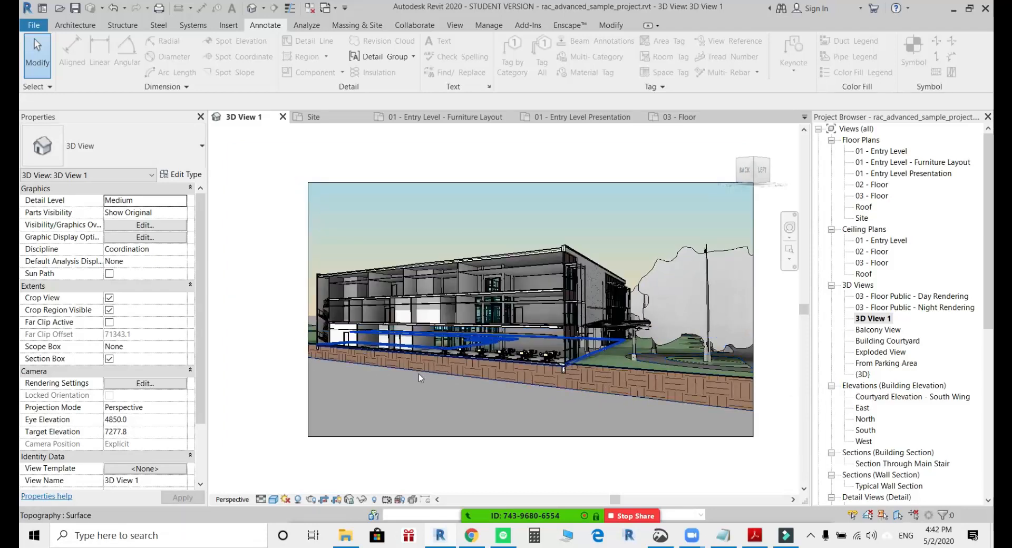
pyautogui.click(388, 436)
pyautogui.moveTo(307, 310); pyautogui.dragTo(273, 310)
pyautogui.click(599, 467)
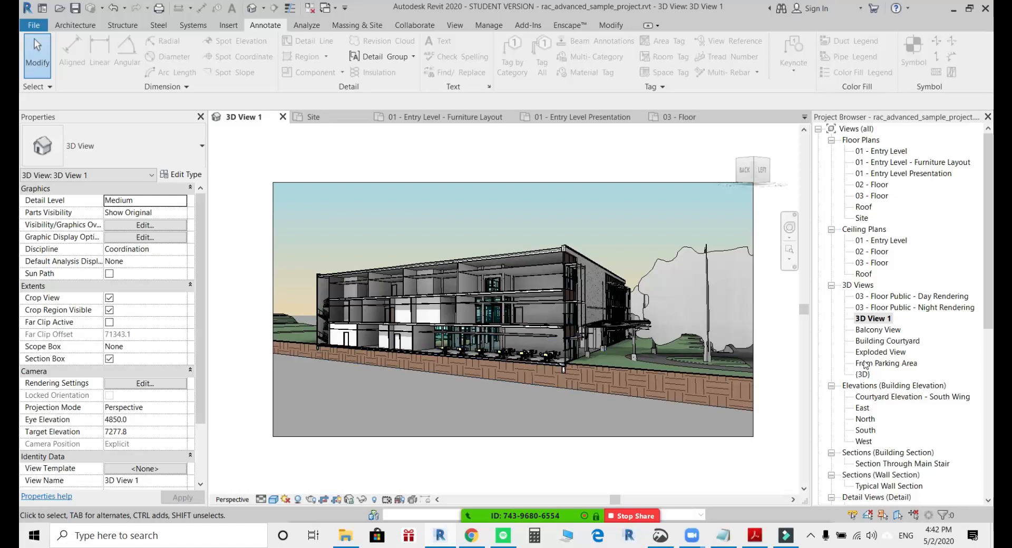
pyautogui.moveTo(530, 505)
pyautogui.click(285, 499)
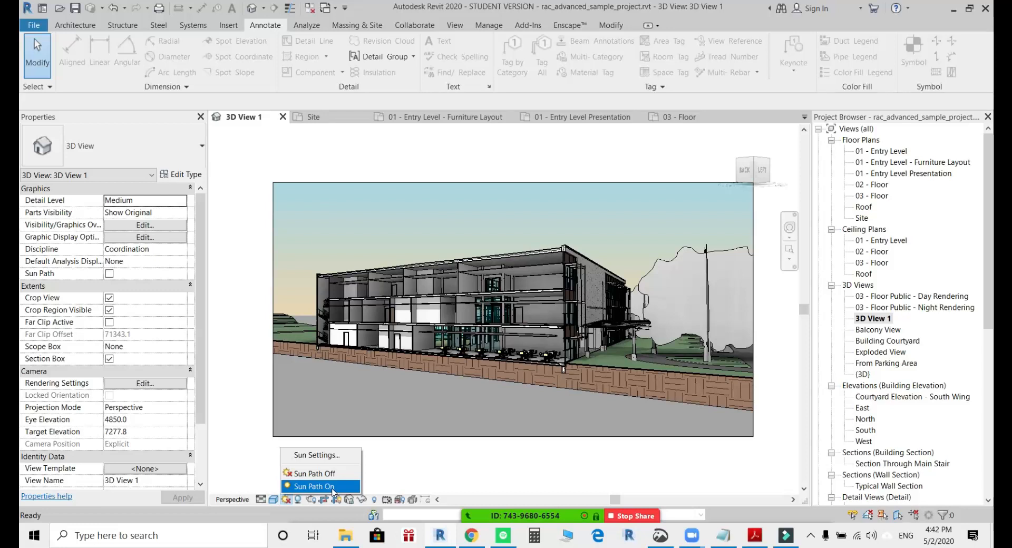
pyautogui.click(479, 473)
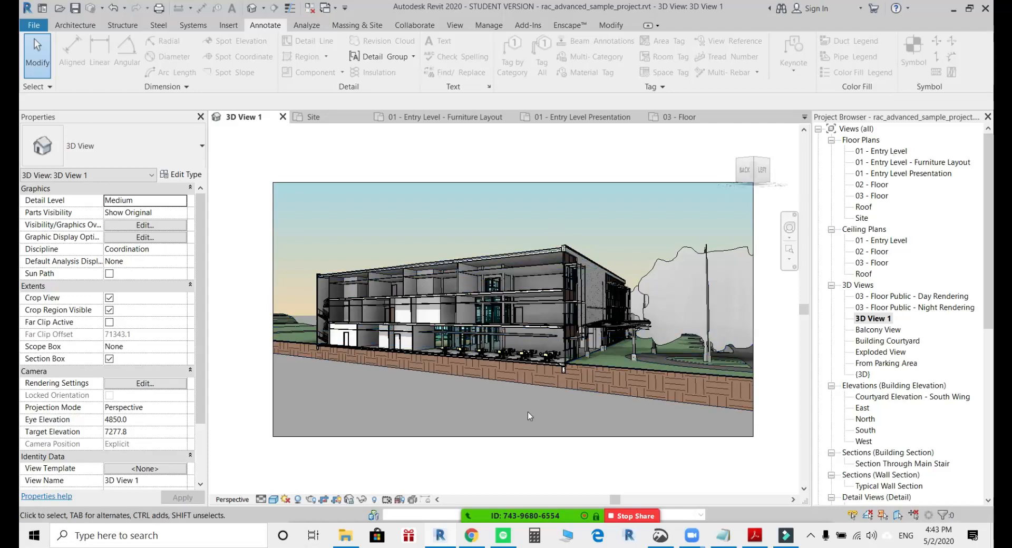
pyautogui.scroll(1, 528, 412)
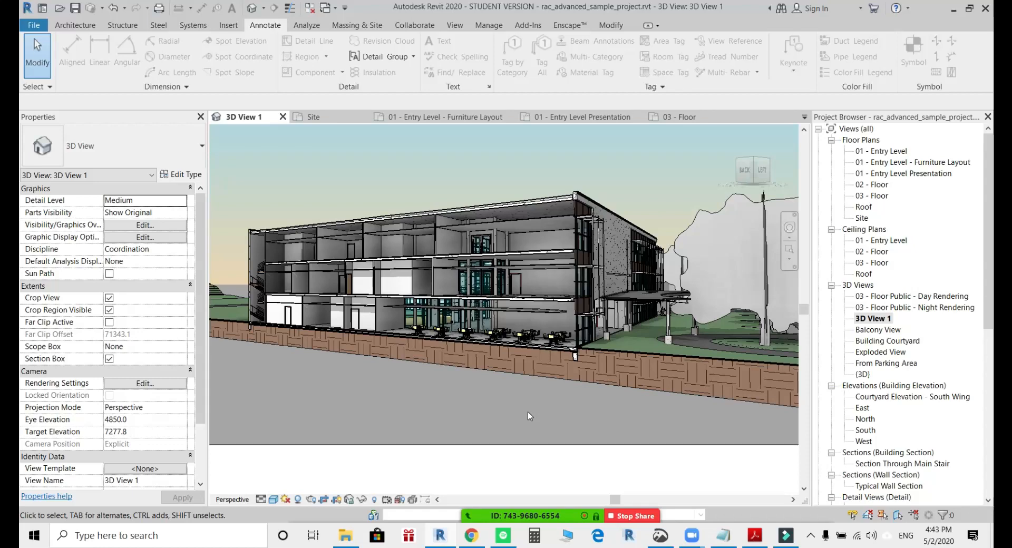
# Open the 01 - Entry Level floor plan.
pyautogui.click(878, 329)
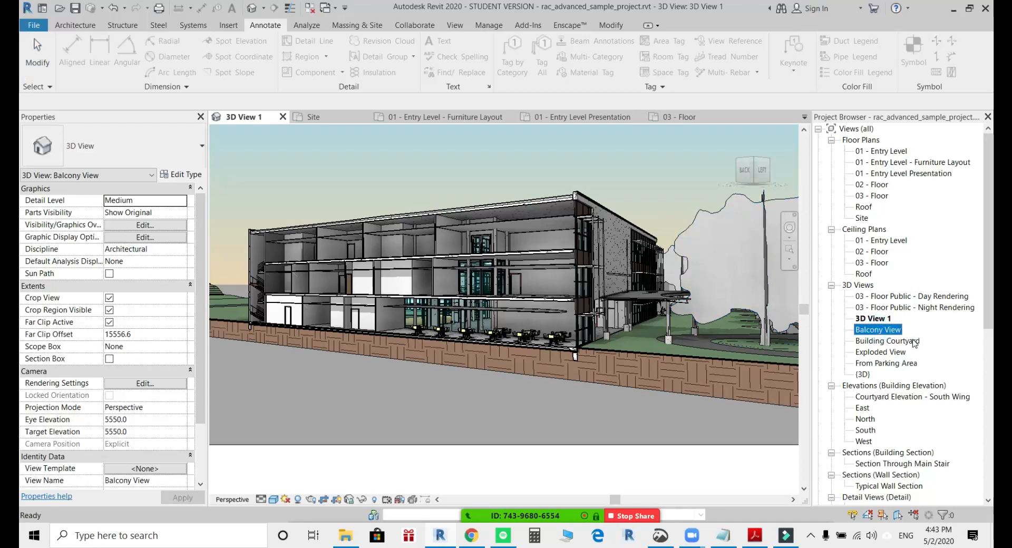
pyautogui.scroll(-2, 434, 333)
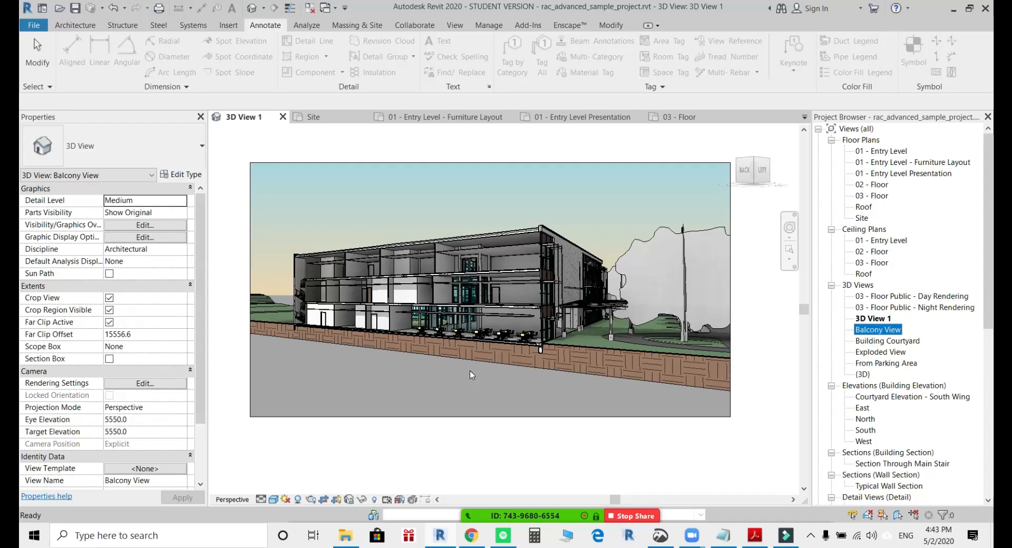
pyautogui.doubleClick(896, 153)
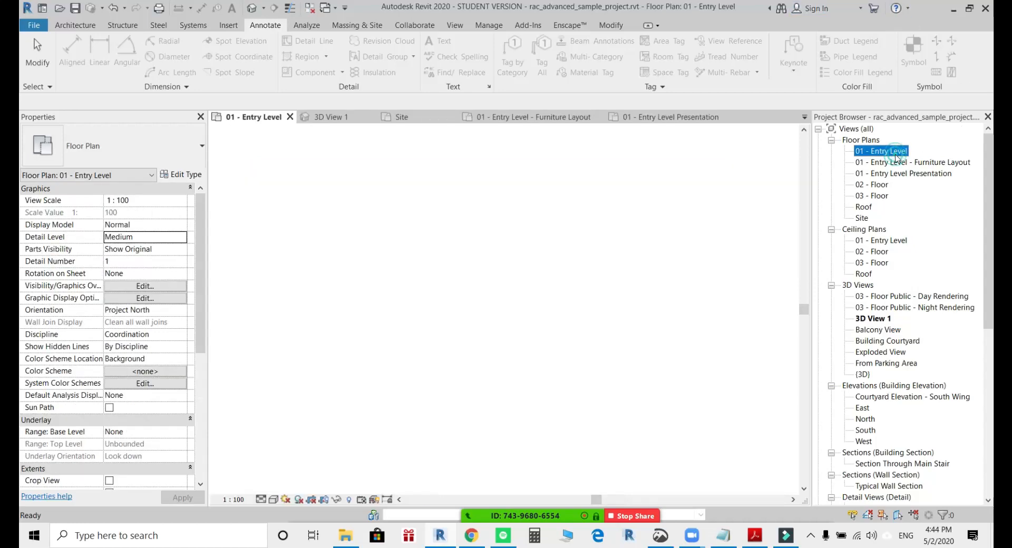
pyautogui.scroll(-8, 596, 271)
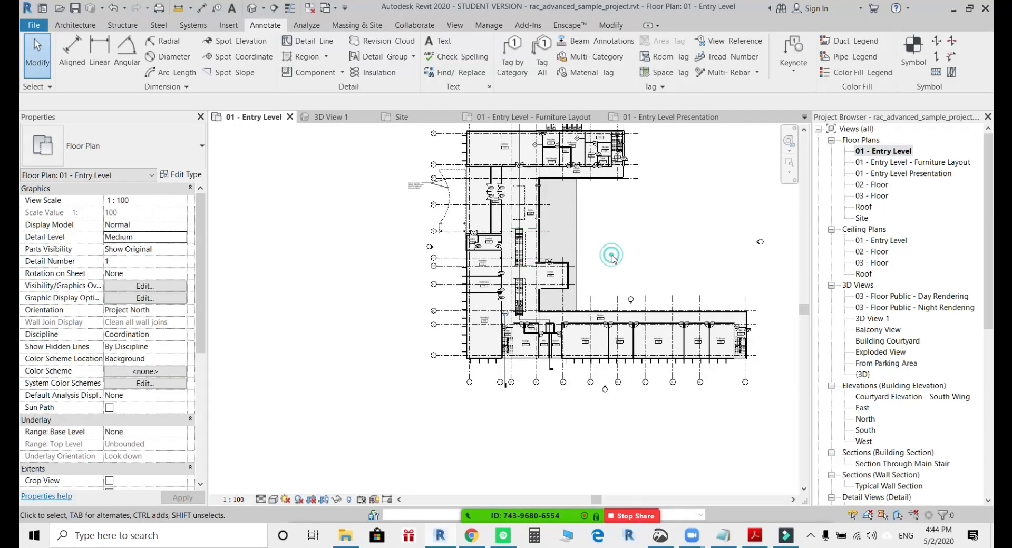
pyautogui.moveTo(675, 270); pyautogui.dragTo(654, 277, button='middle')
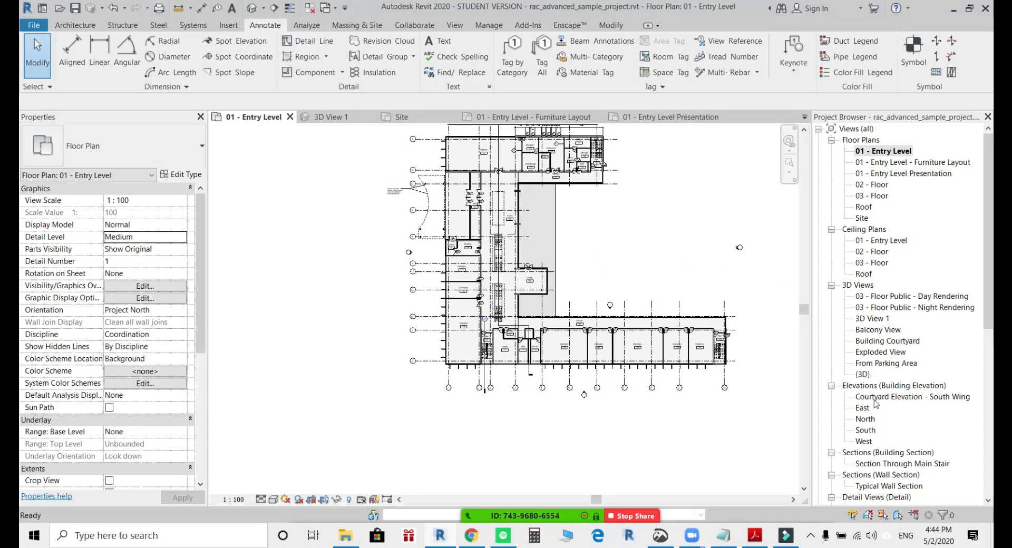
pyautogui.scroll(-2, 876, 422)
pyautogui.scroll(-7, 875, 433)
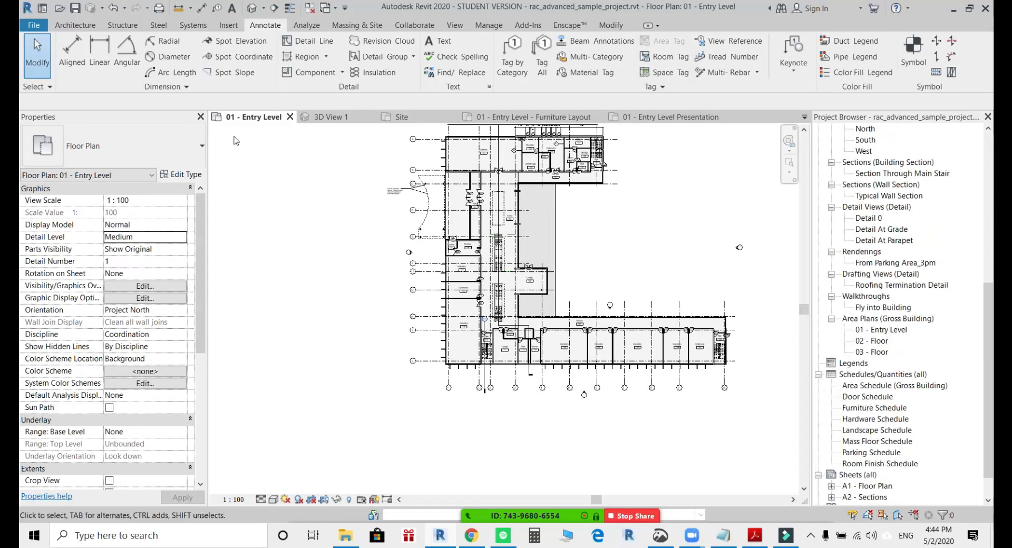
pyautogui.scroll(-1, 881, 328)
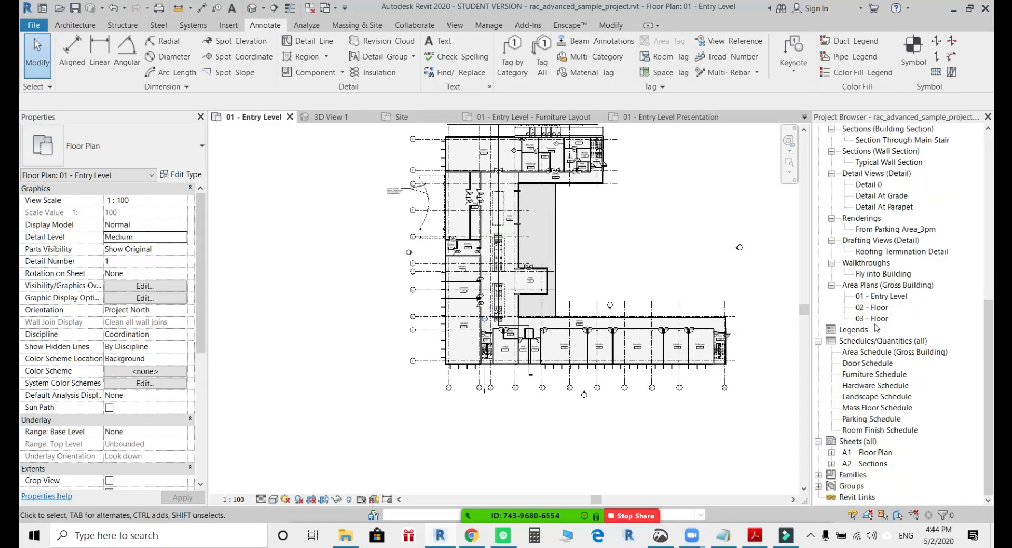
pyautogui.click(851, 446)
pyautogui.rightClick(851, 447)
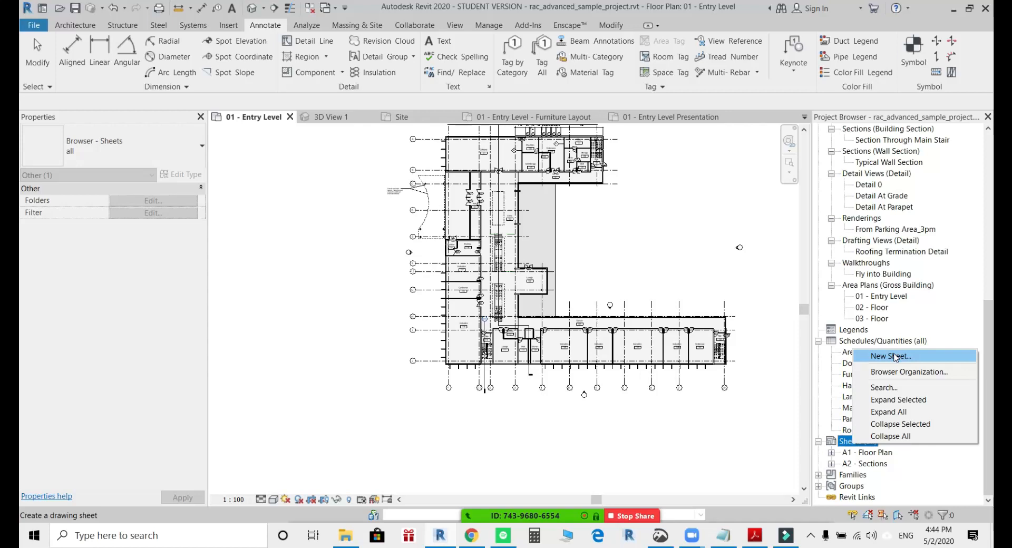
pyautogui.click(720, 437)
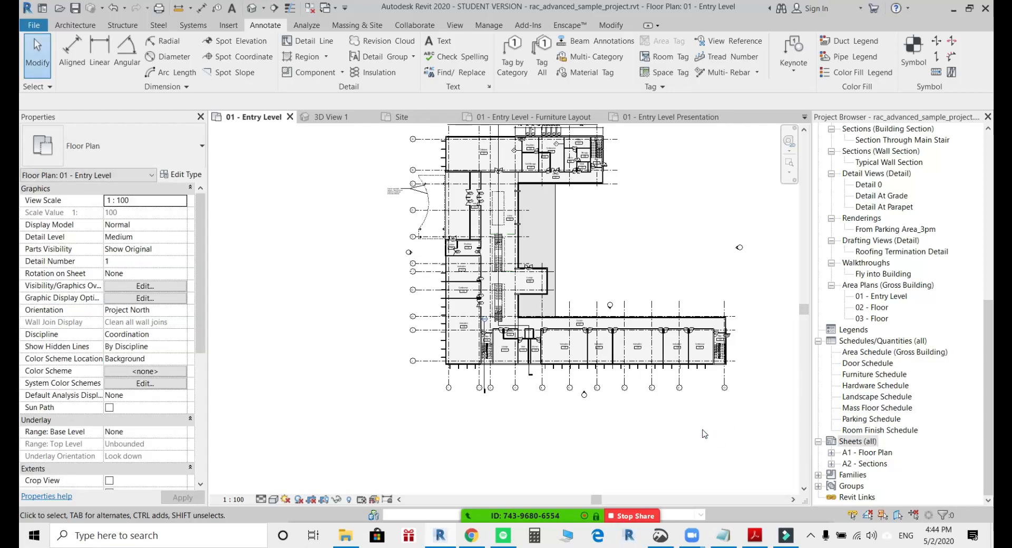
# Create a new sheet using the A0 metric title block.
pyautogui.click(454, 27)
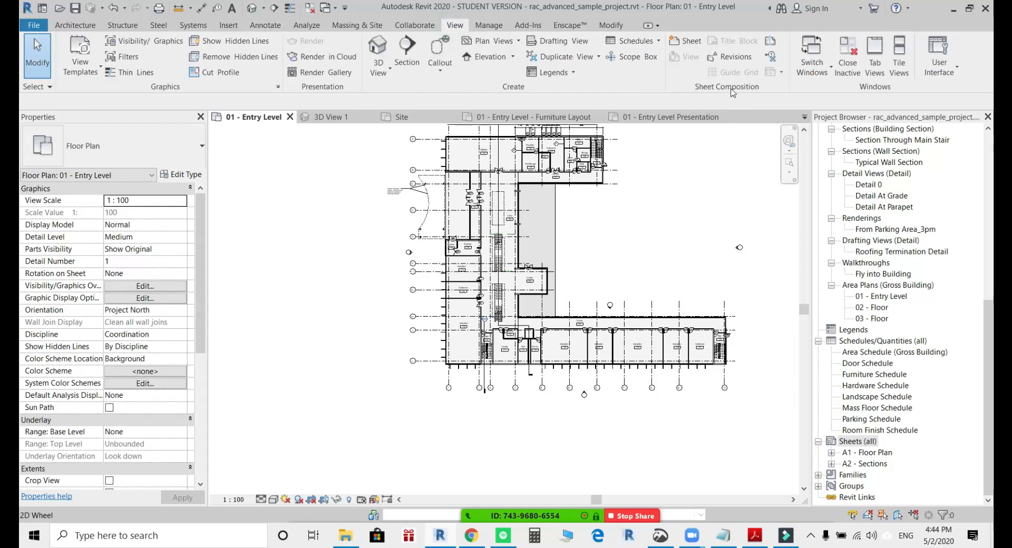
pyautogui.click(683, 42)
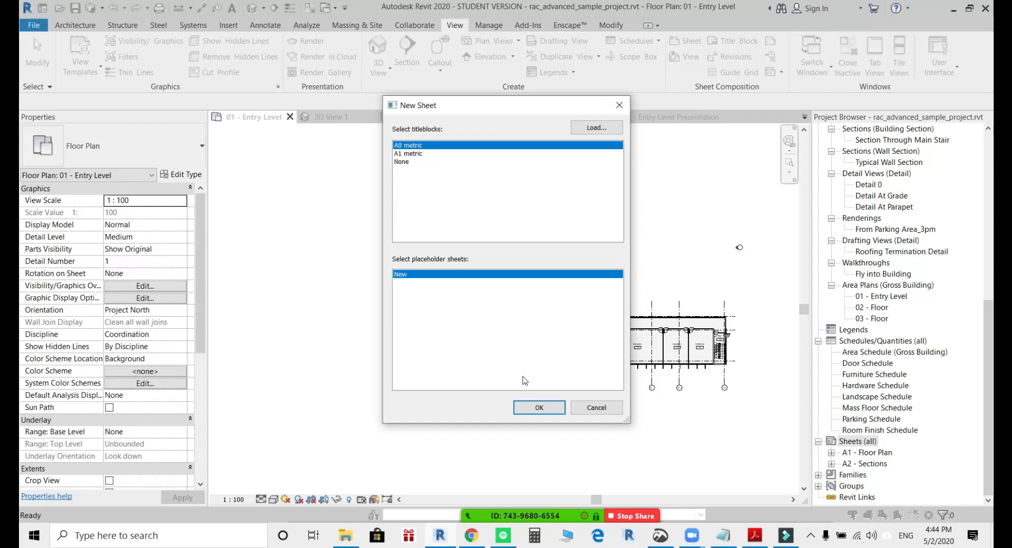
pyautogui.click(538, 407)
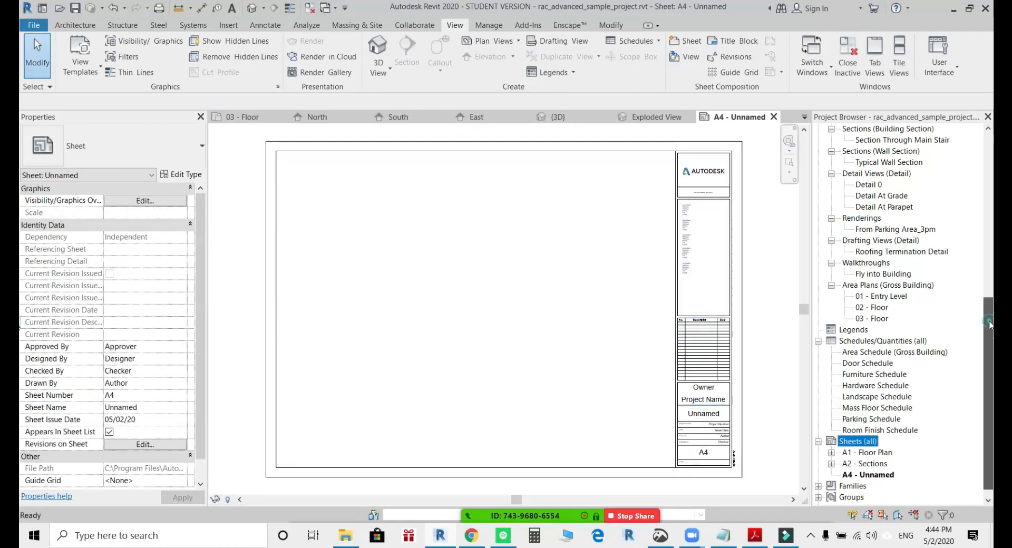
pyautogui.click(862, 474)
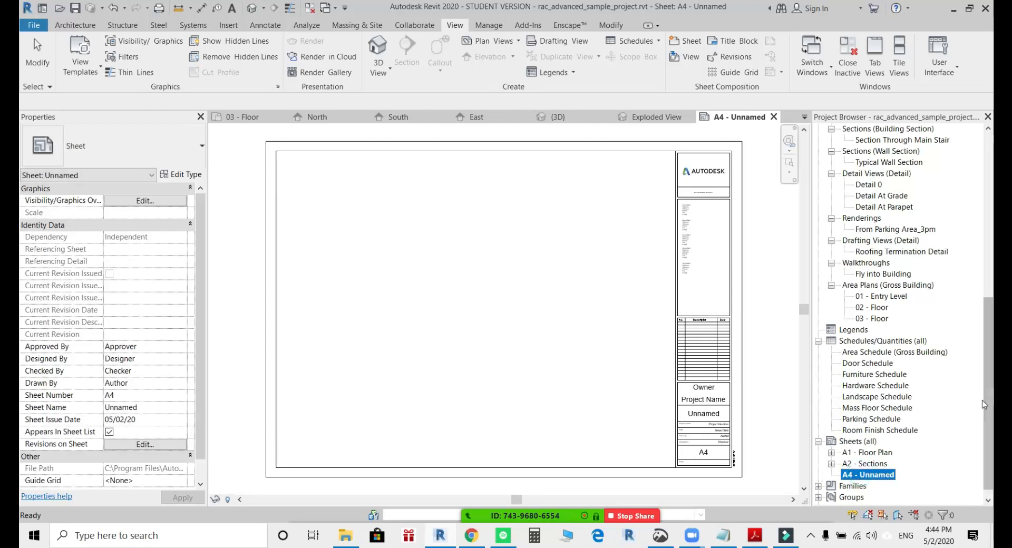
# Place the 01 - Entry Level Presentation floor plan in the middle of the new sheet's drawing area.
pyautogui.scroll(10, 974, 274)
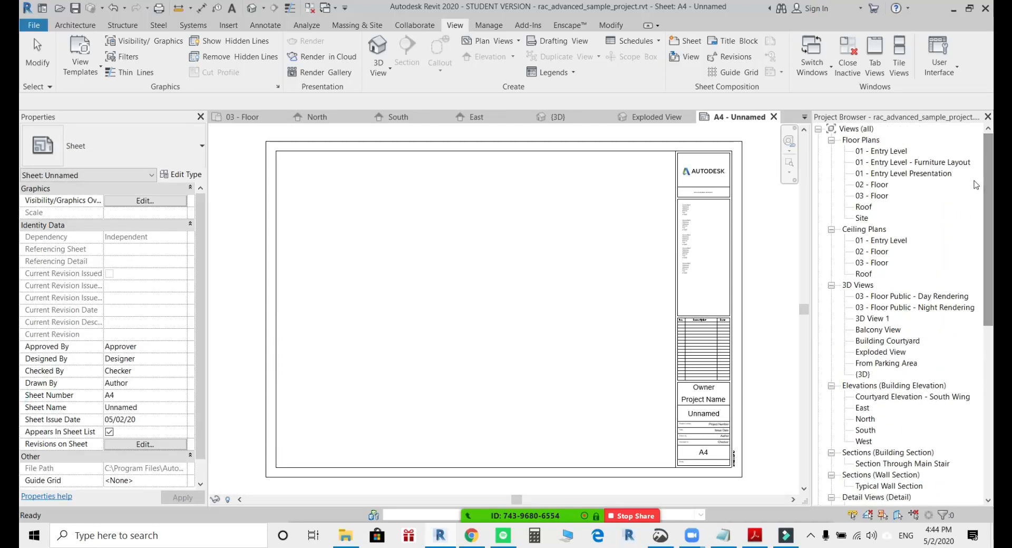
pyautogui.click(922, 174)
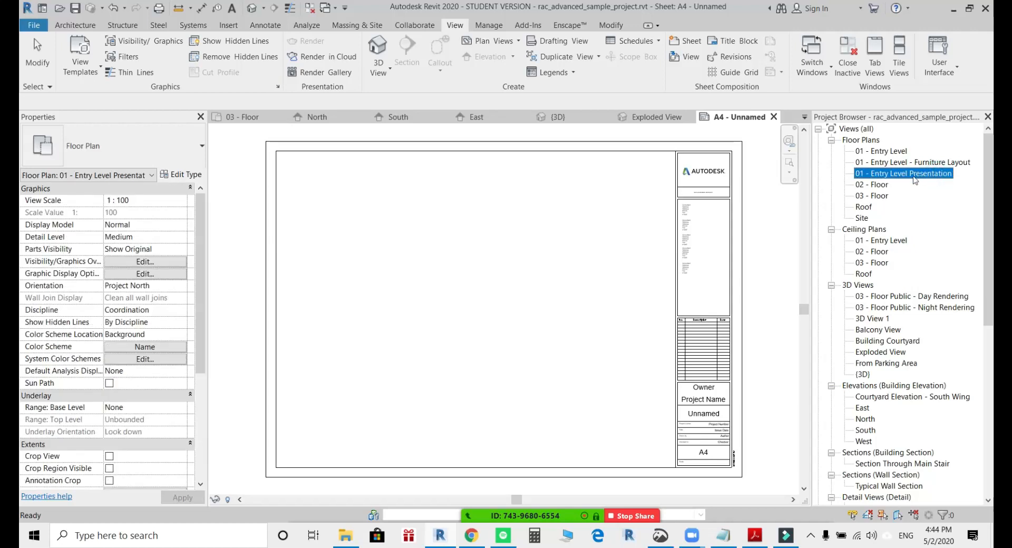
pyautogui.moveTo(929, 179); pyautogui.dragTo(744, 203)
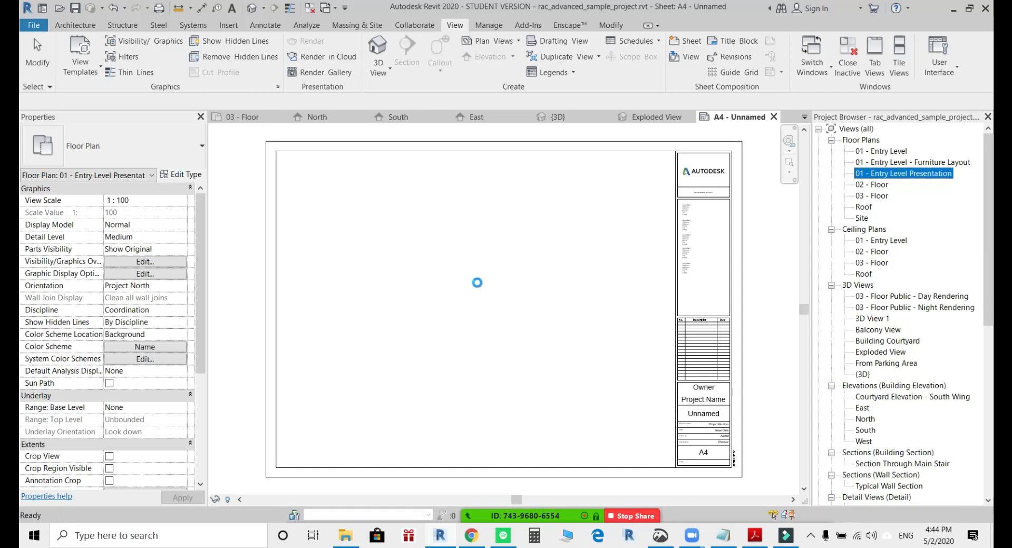
pyautogui.click(479, 287)
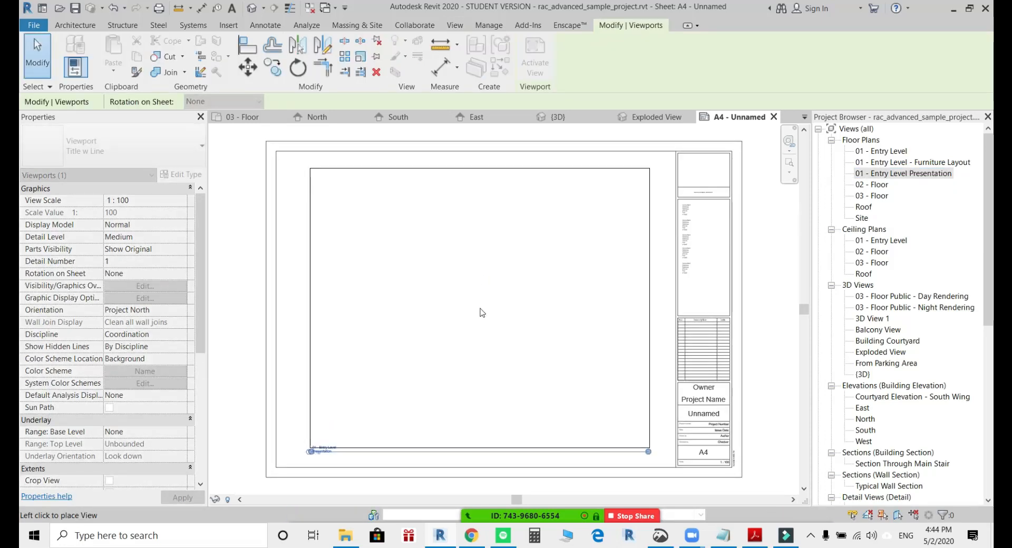
pyautogui.moveTo(478, 287); pyautogui.dragTo(482, 311)
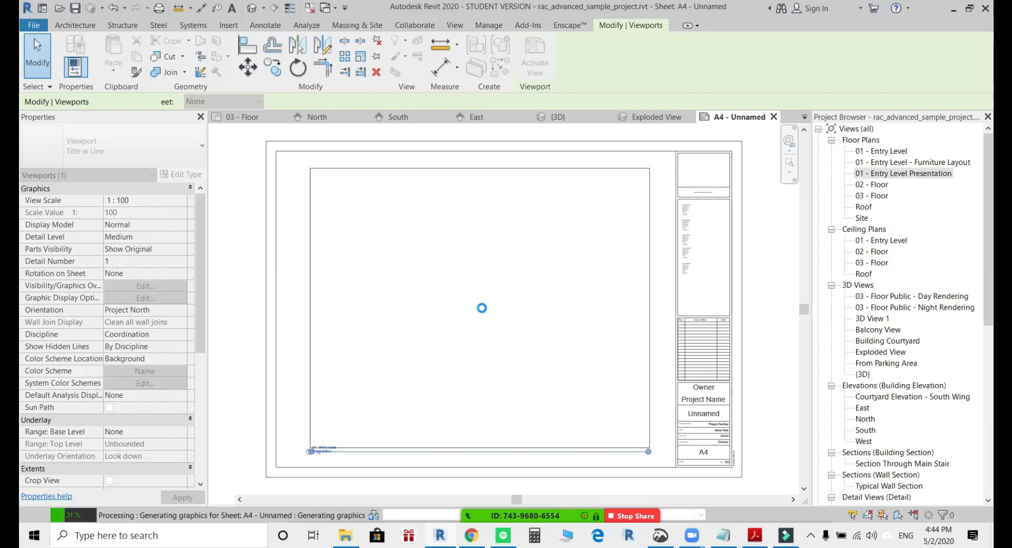
pyautogui.click(769, 298)
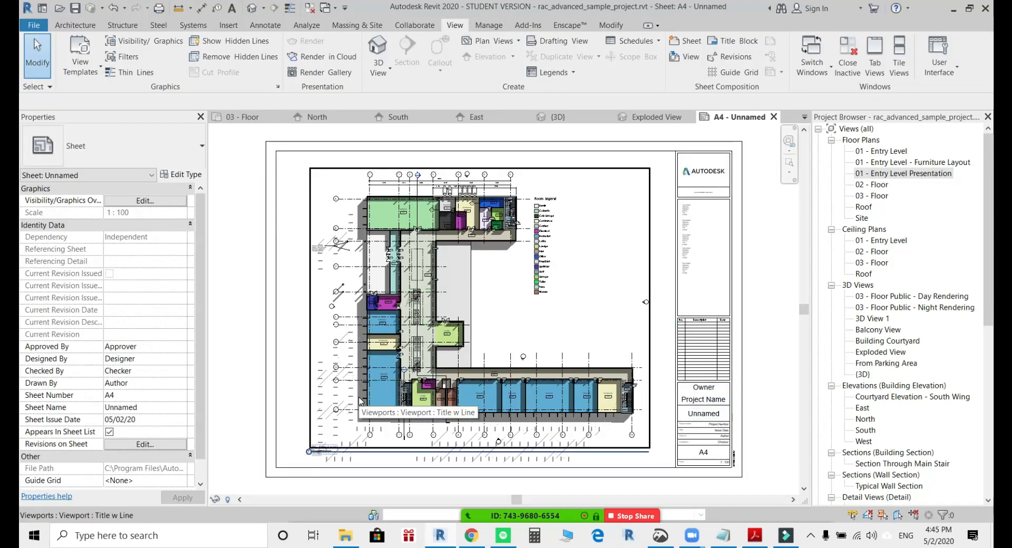
# Examine the placed plan's view title and scale label, and its overall layout on the sheet.
pyautogui.scroll(3, 282, 443)
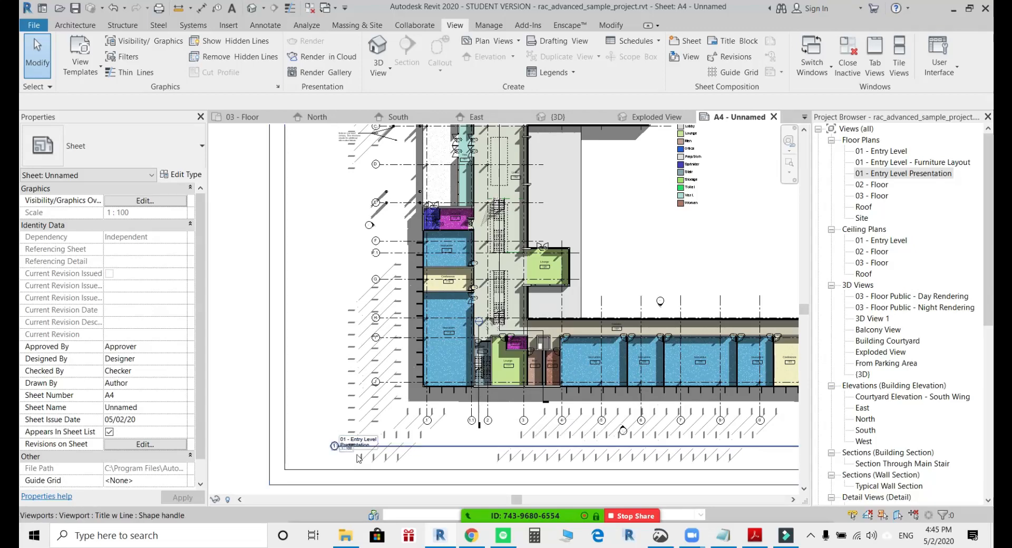
pyautogui.scroll(5, 354, 446)
pyautogui.click(355, 383)
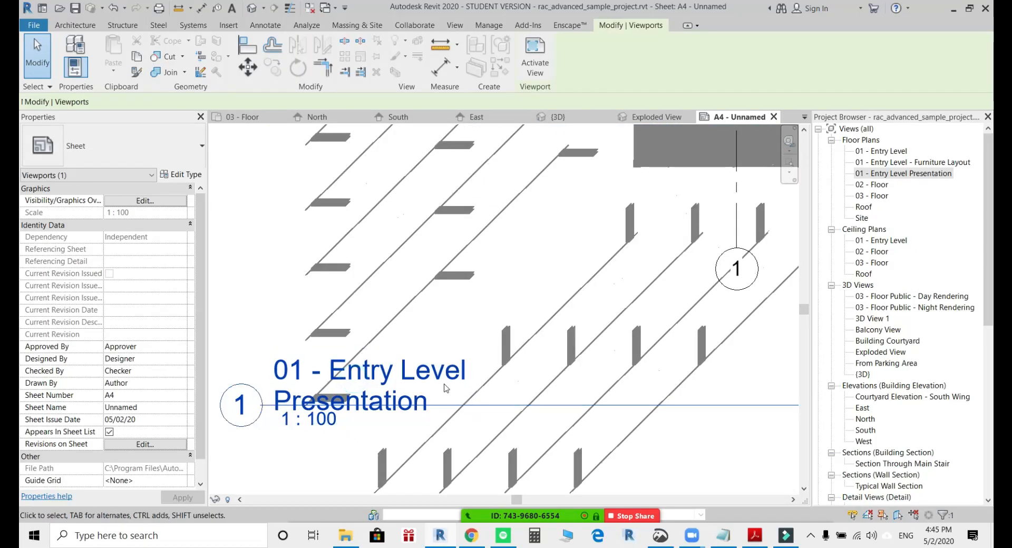
pyautogui.scroll(-4, 359, 388)
pyautogui.scroll(-3, 480, 415)
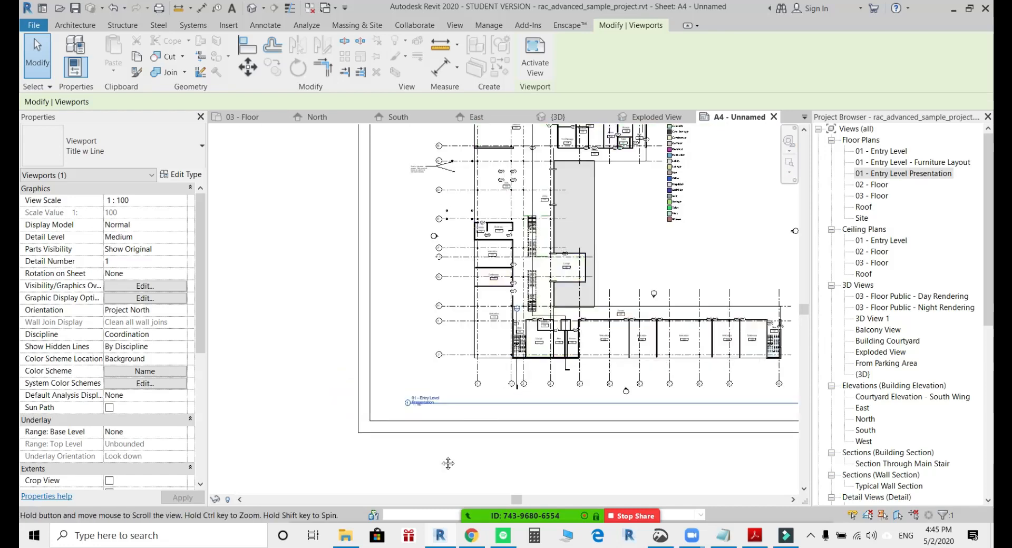
pyautogui.click(714, 149)
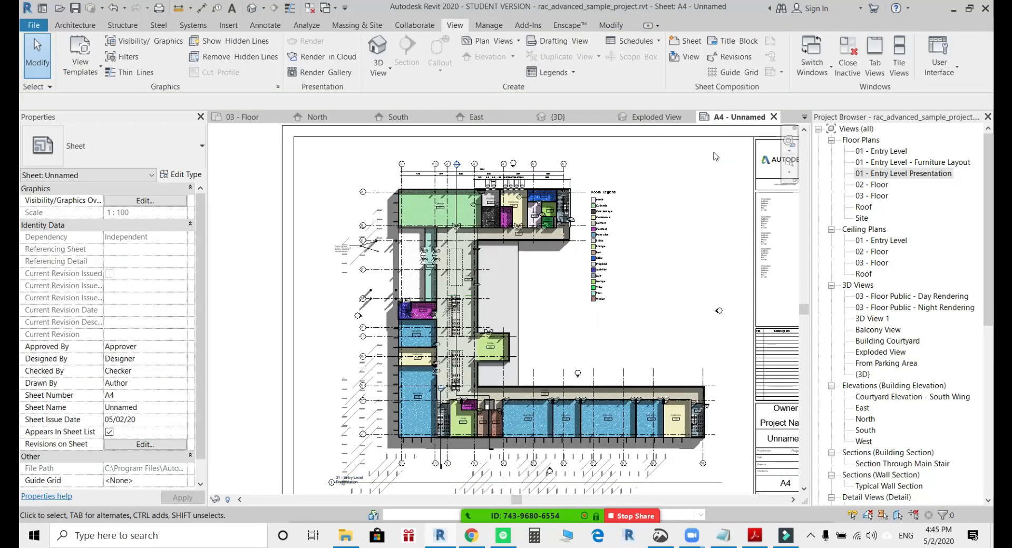
pyautogui.moveTo(681, 298); pyautogui.dragTo(612, 282, button='middle')
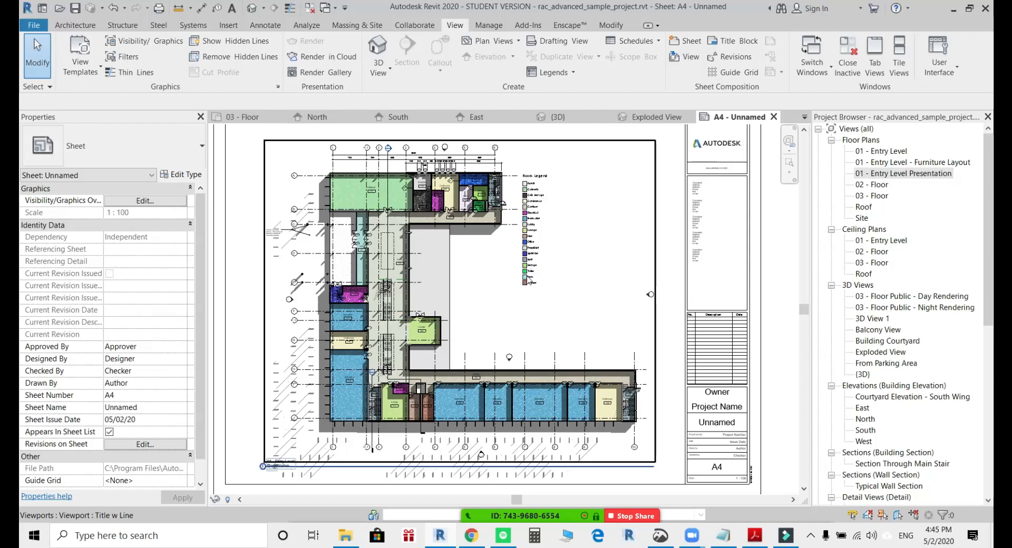
# Activate the placed plan view and move its room legend into the title block beside the consultant details.
pyautogui.doubleClick(532, 222)
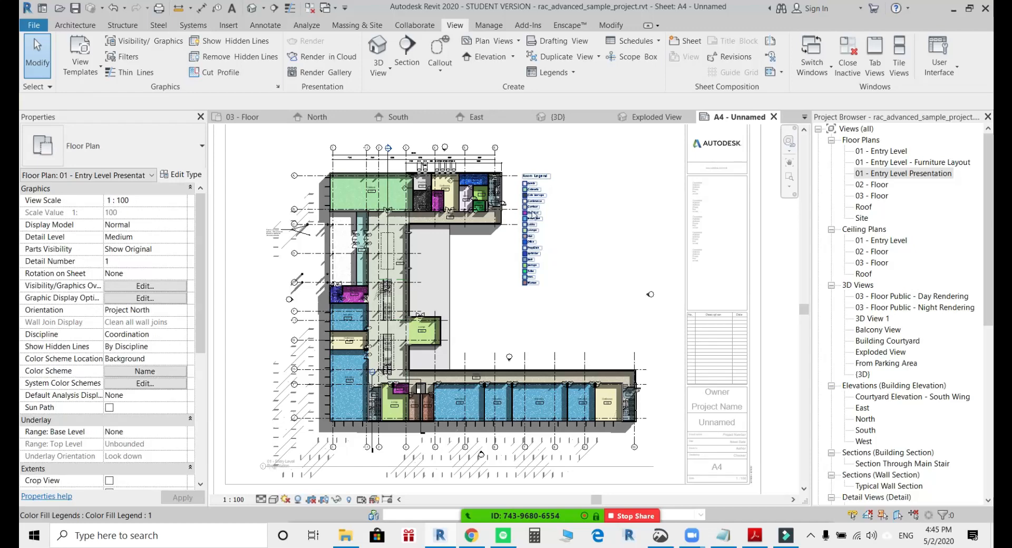
pyautogui.click(535, 205)
pyautogui.moveTo(529, 193); pyautogui.dragTo(727, 208)
pyautogui.click(774, 320)
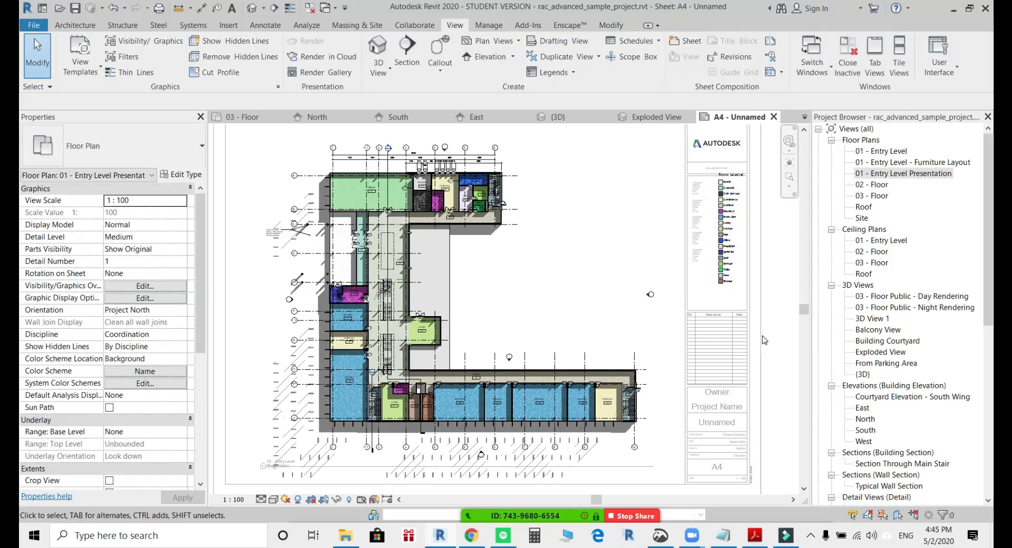
pyautogui.doubleClick(765, 338)
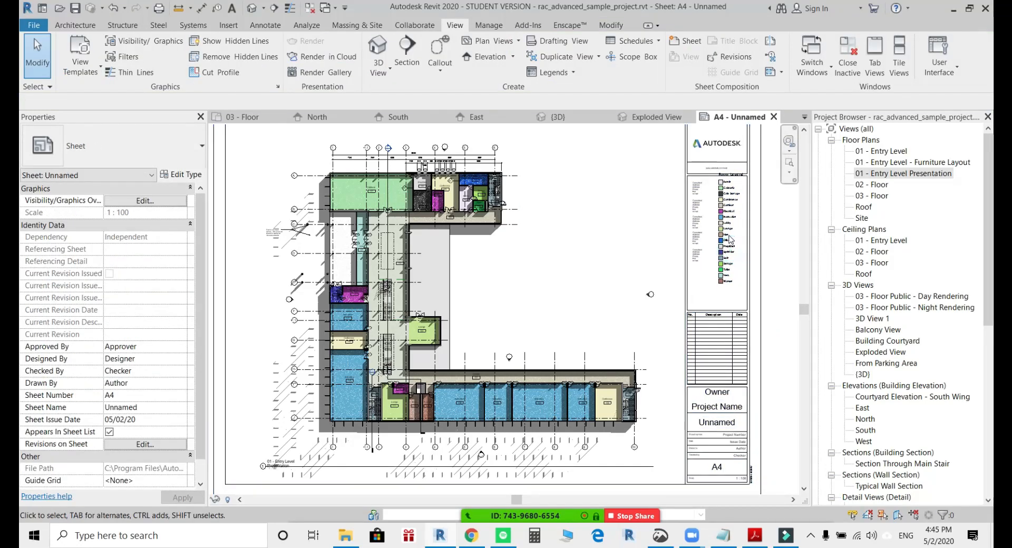
# Shift the room legend slightly lower so its heading fits inside the title block's consultant box, and deactivate the view.
pyautogui.scroll(2, 729, 221)
pyautogui.scroll(2, 728, 214)
pyautogui.click(728, 213)
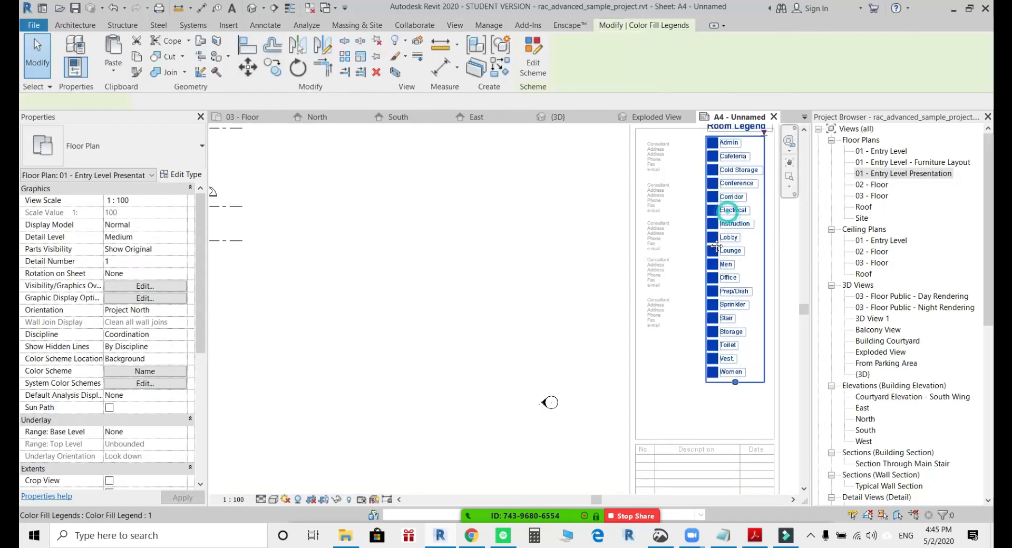
pyautogui.moveTo(727, 211); pyautogui.dragTo(577, 280, button='middle')
pyautogui.scroll(1, 578, 253)
pyautogui.moveTo(573, 223); pyautogui.dragTo(574, 243)
pyautogui.click(703, 264)
pyautogui.scroll(-2, 702, 264)
pyautogui.scroll(-1, 703, 264)
pyautogui.moveTo(634, 328); pyautogui.dragTo(658, 276, button='middle')
pyautogui.scroll(-2, 447, 296)
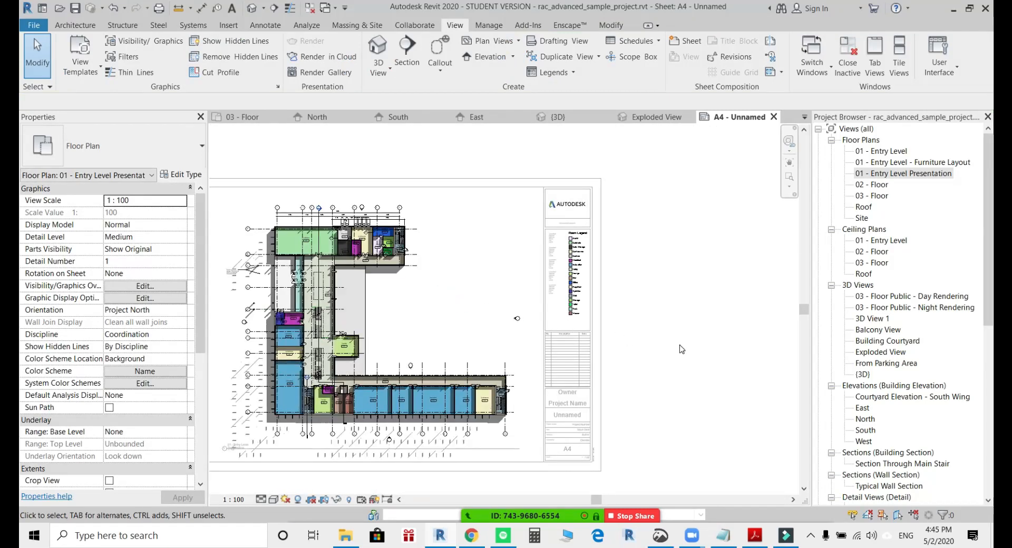
pyautogui.moveTo(731, 354); pyautogui.dragTo(700, 323, button='middle')
pyautogui.click(737, 302)
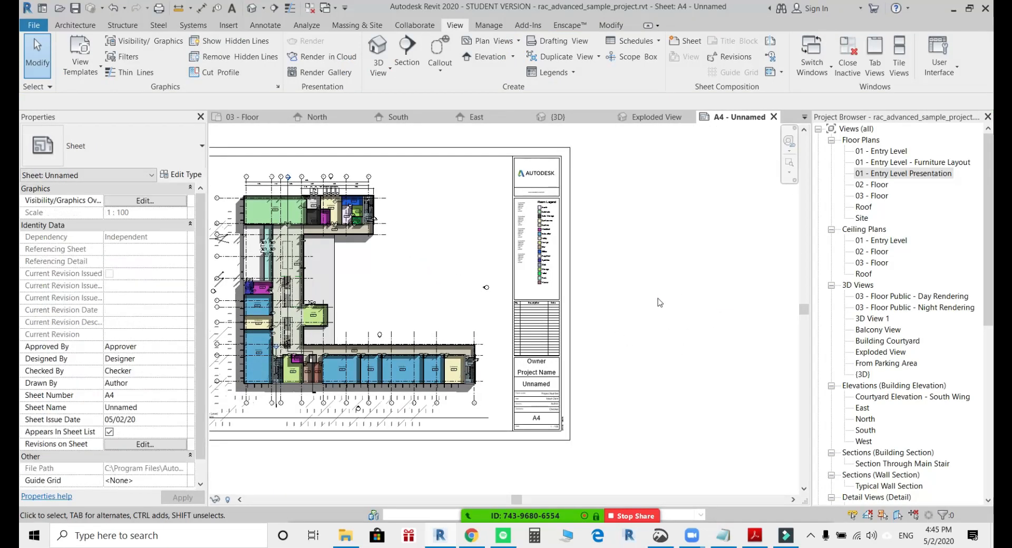
# Examine the room legend's position and the title block's project details, sheet number and scale.
pyautogui.scroll(6, 558, 246)
pyautogui.moveTo(553, 263); pyautogui.dragTo(718, 339, button='middle')
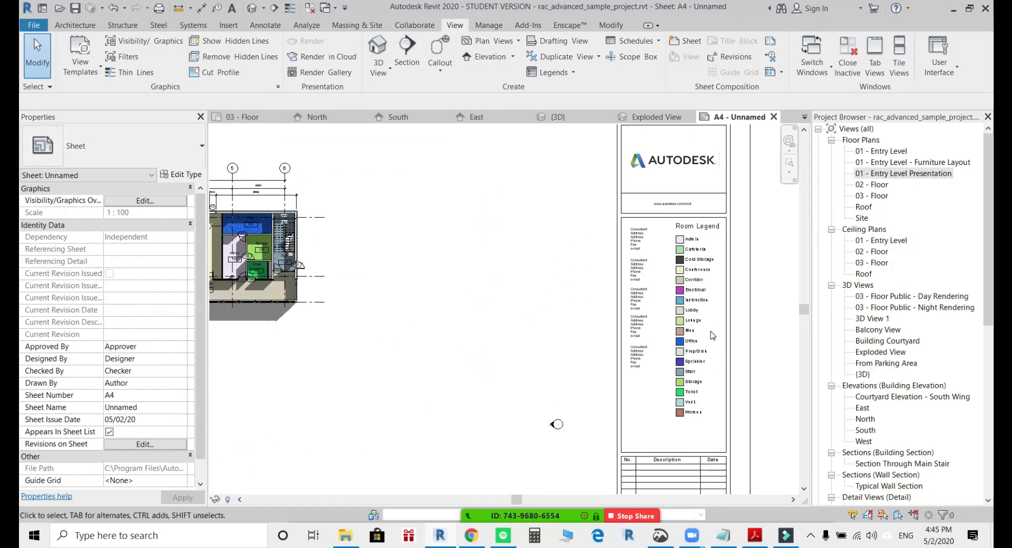
pyautogui.scroll(-2, 652, 302)
pyautogui.moveTo(606, 418); pyautogui.dragTo(577, 220, button='middle')
pyautogui.scroll(4, 659, 324)
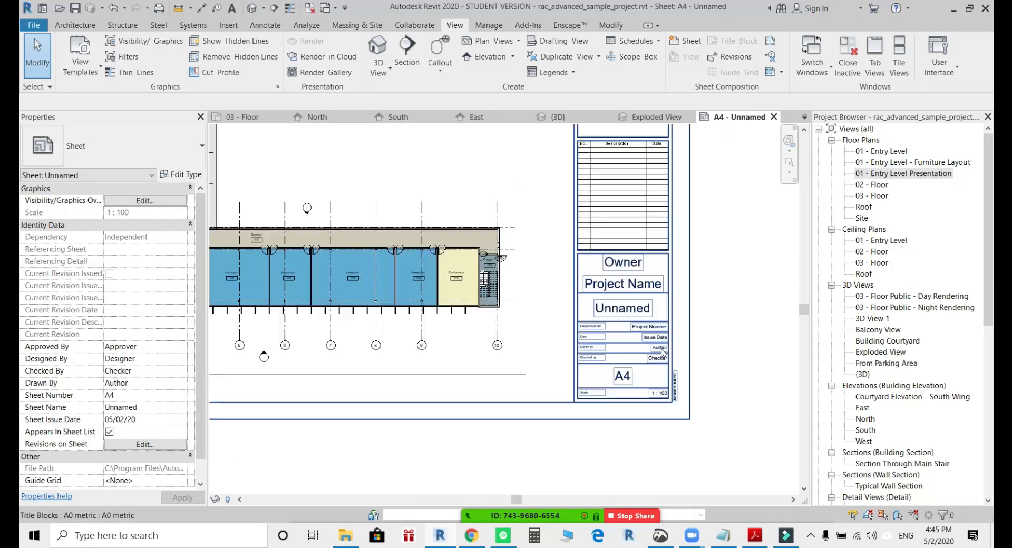
pyautogui.scroll(2, 663, 386)
pyautogui.moveTo(663, 385); pyautogui.dragTo(663, 261, button='middle')
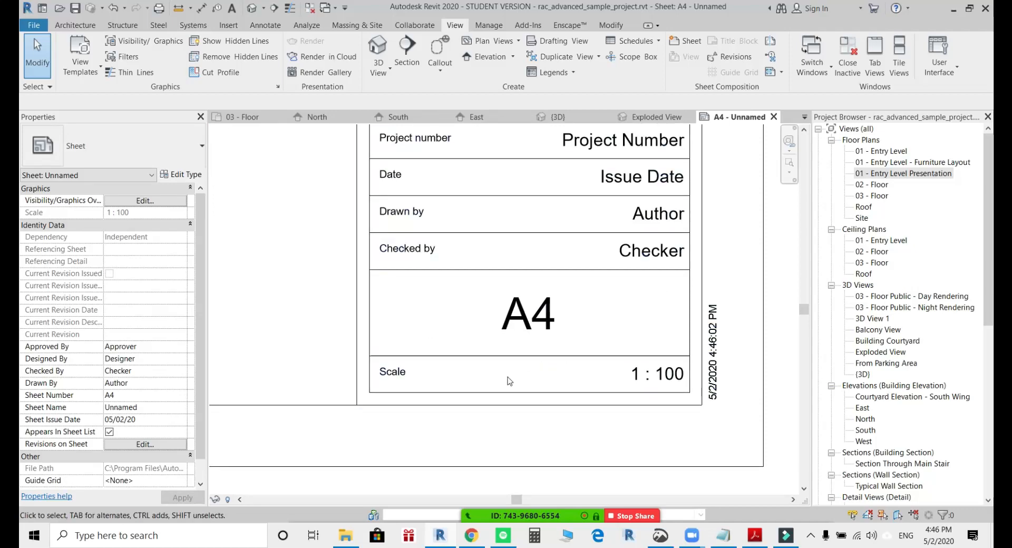
pyautogui.scroll(2, 447, 379)
pyautogui.moveTo(729, 383); pyautogui.dragTo(583, 367, button='middle')
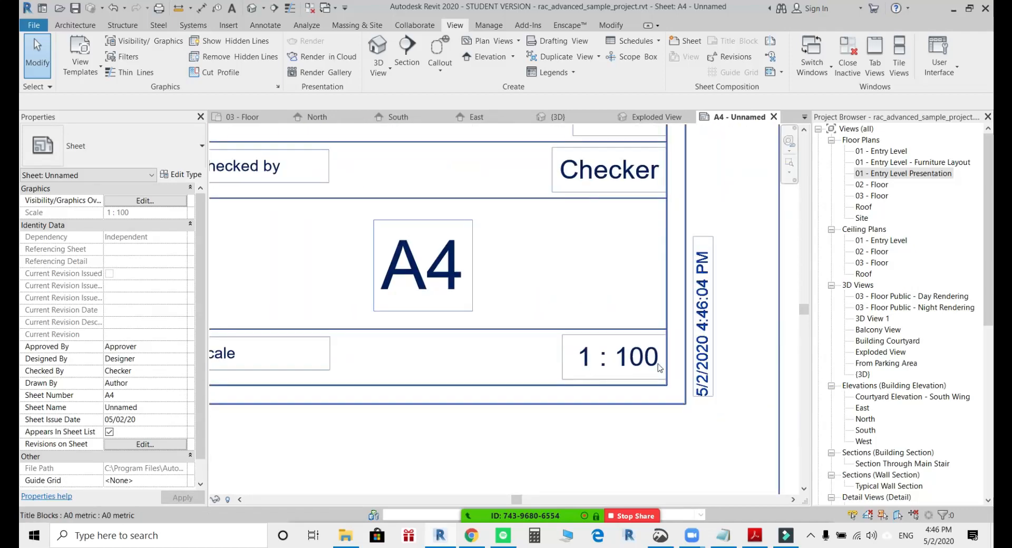
pyautogui.scroll(-5, 663, 367)
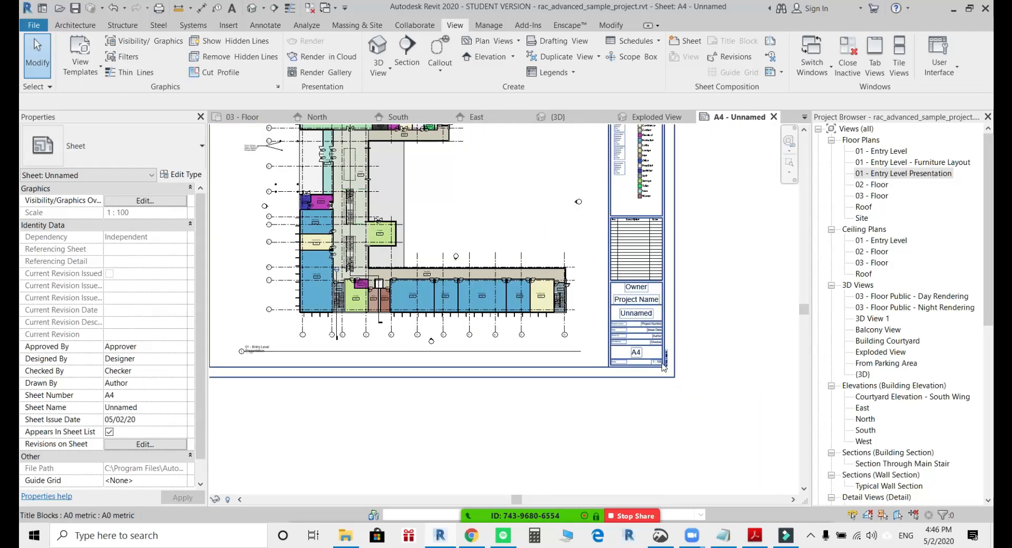
# Set the view scale of the entry-level plan placed on the sheet to 1 : 200.
pyautogui.scroll(2, 663, 367)
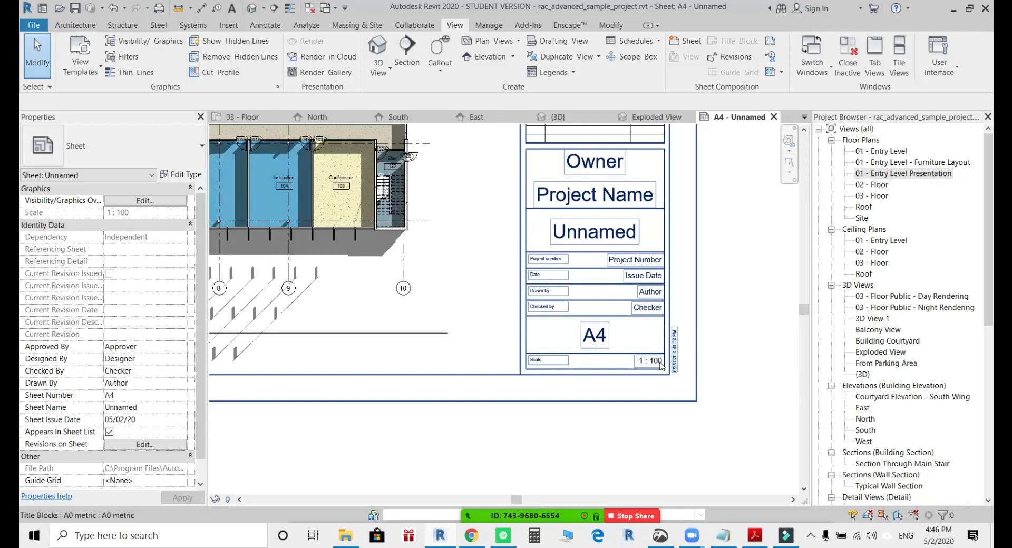
pyautogui.click(358, 184)
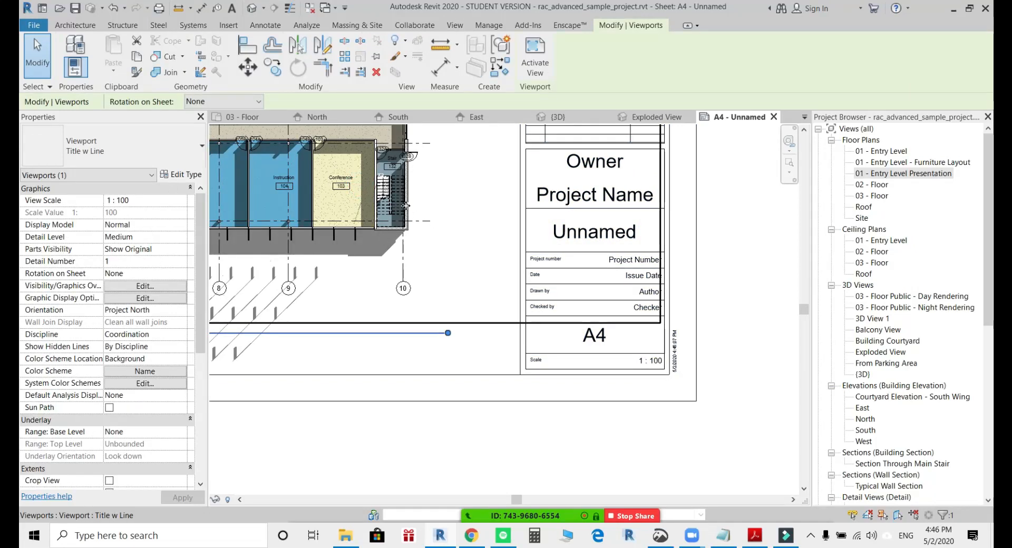
pyautogui.click(178, 201)
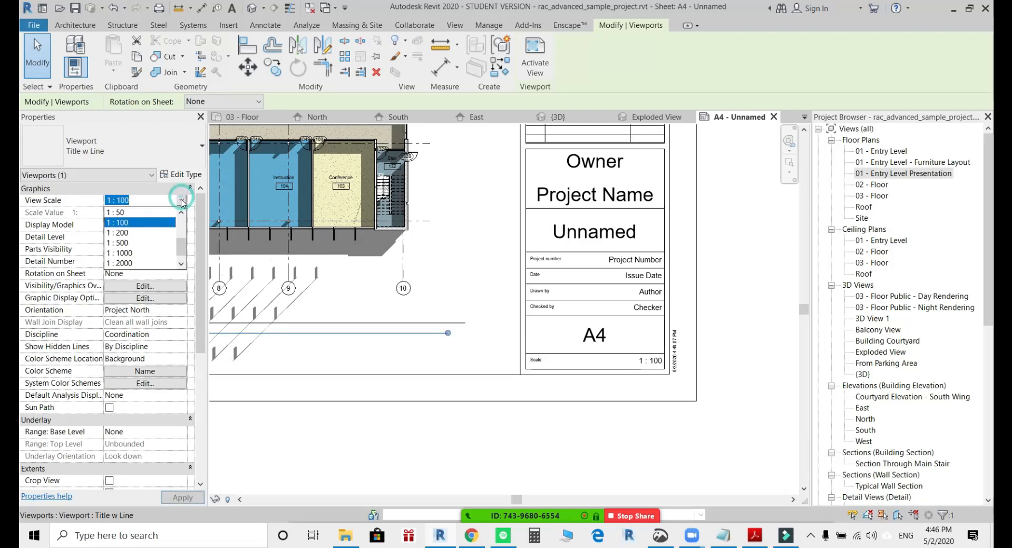
pyautogui.click(126, 232)
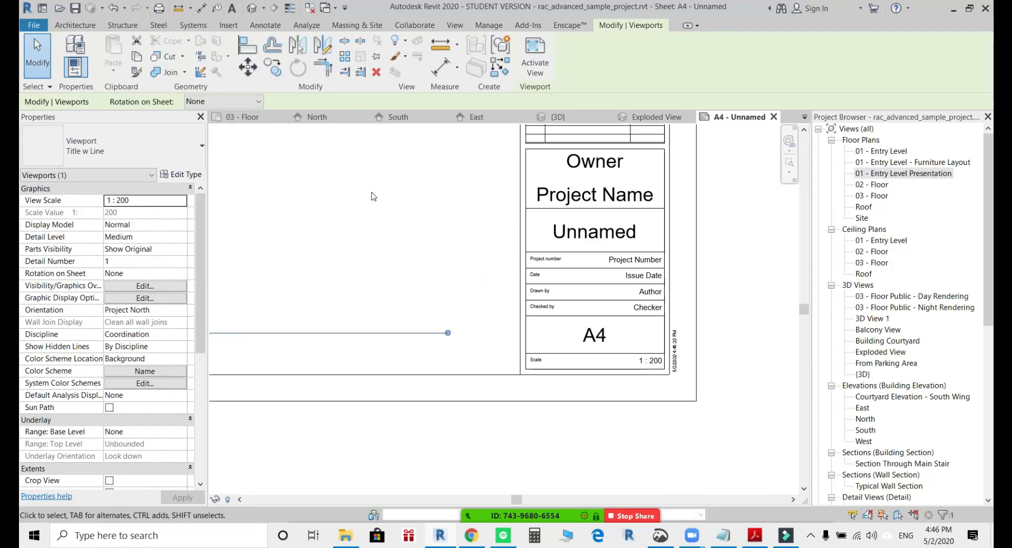
pyautogui.scroll(-2, 374, 199)
pyautogui.moveTo(375, 198); pyautogui.dragTo(551, 346, button='middle')
pyautogui.scroll(-2, 548, 344)
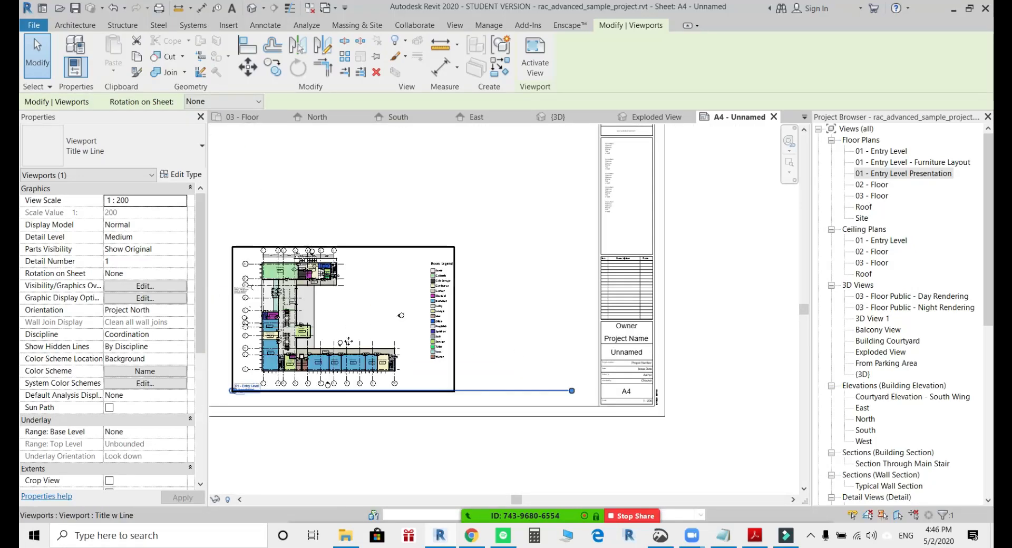
# Examine the title block's scale field and the rescaled plan's size and legend position on the sheet.
pyautogui.scroll(5, 632, 404)
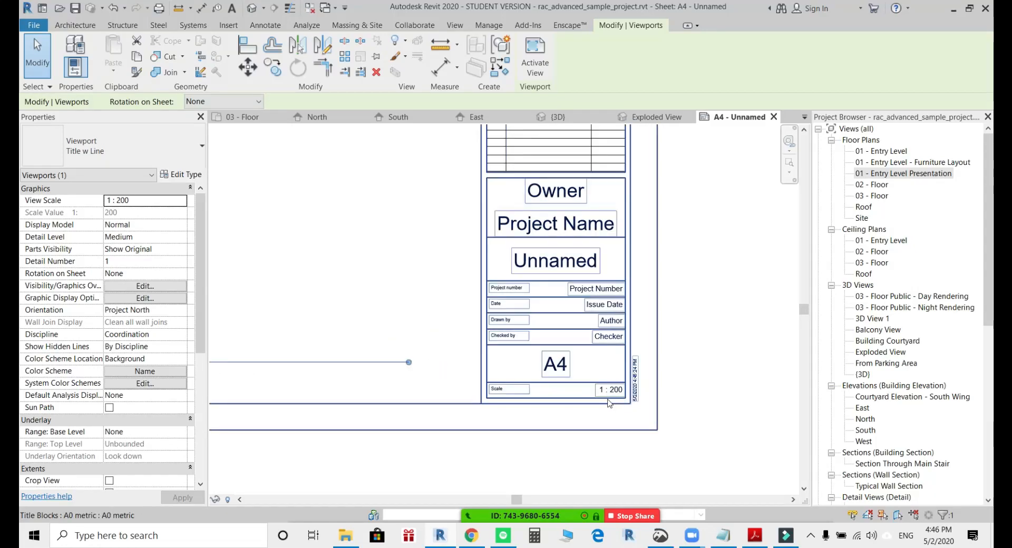
pyautogui.scroll(1, 609, 403)
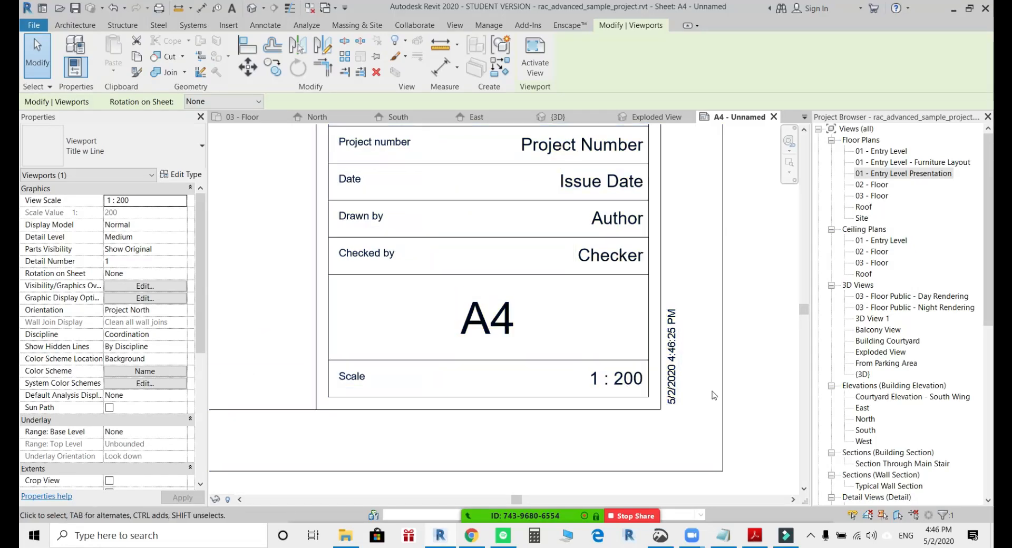
pyautogui.click(738, 370)
pyautogui.scroll(-1, 738, 371)
pyautogui.moveTo(743, 379); pyautogui.dragTo(724, 435, button='middle')
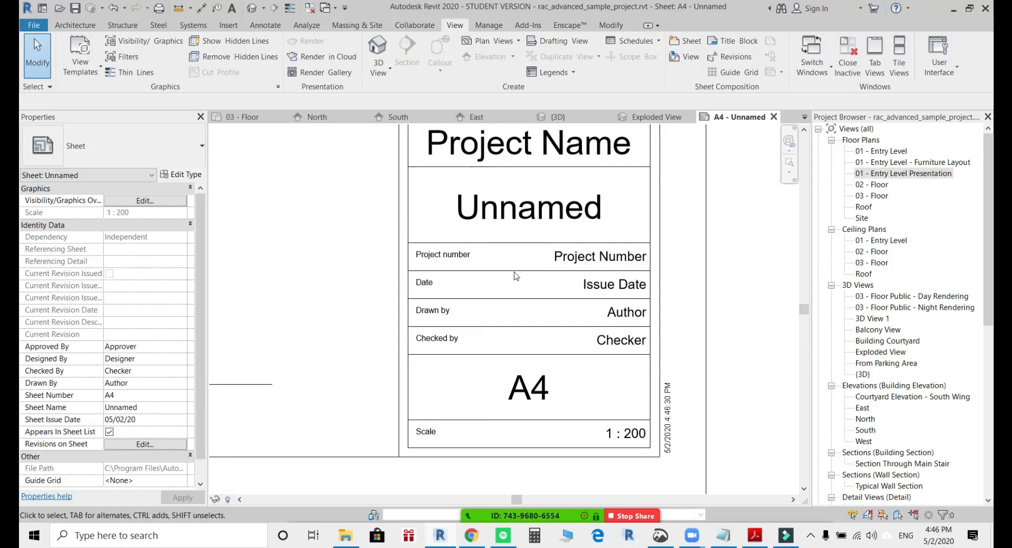
pyautogui.moveTo(531, 300); pyautogui.dragTo(544, 350, button='middle')
pyautogui.scroll(-1, 543, 350)
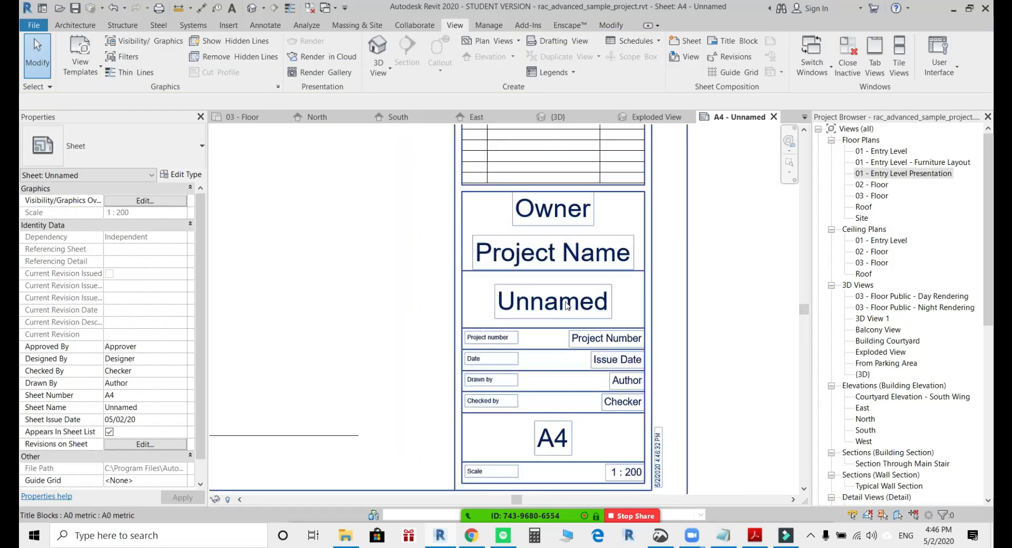
pyautogui.scroll(-2, 565, 302)
pyautogui.moveTo(428, 310); pyautogui.dragTo(716, 353, button='middle')
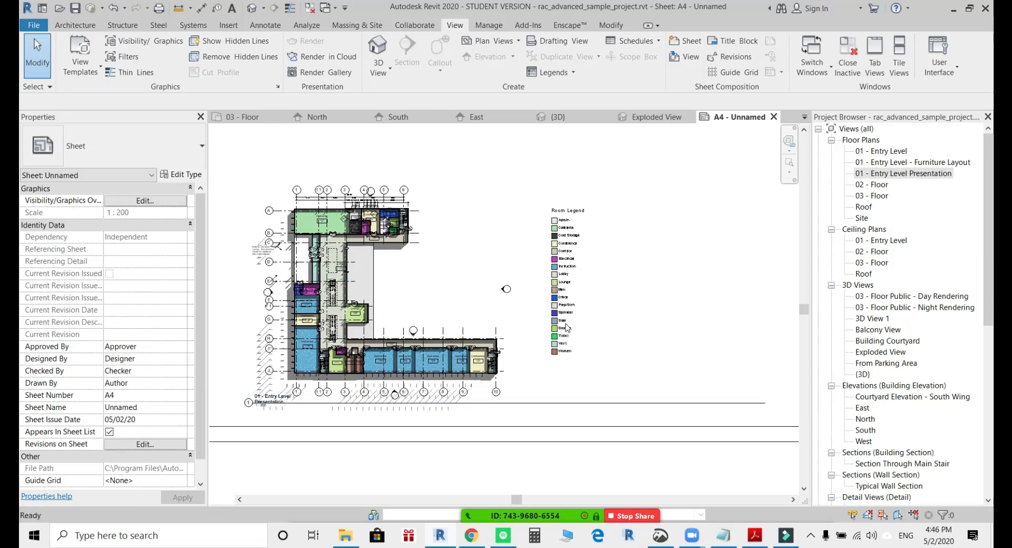
pyautogui.scroll(-2, 610, 307)
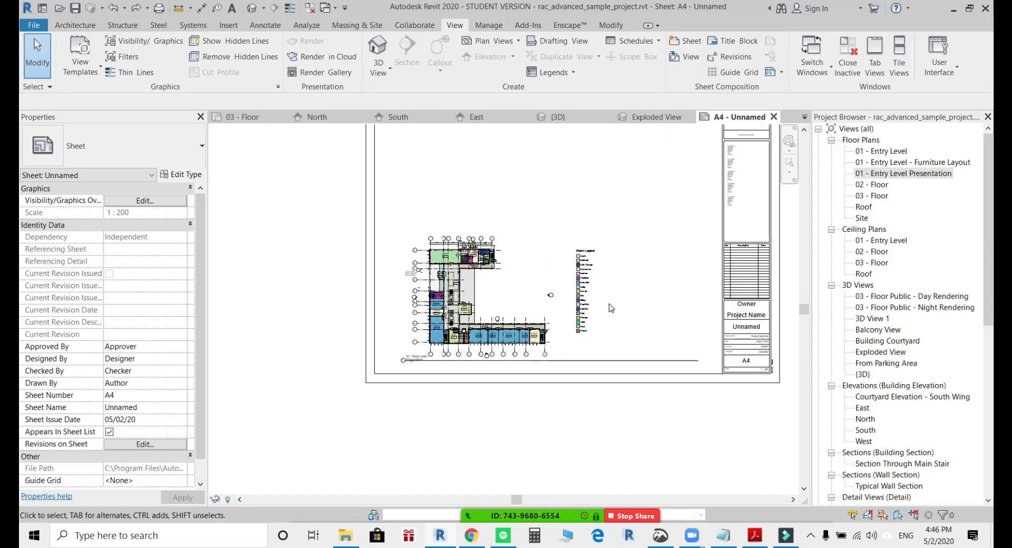
pyautogui.moveTo(611, 308); pyautogui.dragTo(545, 320, button='middle')
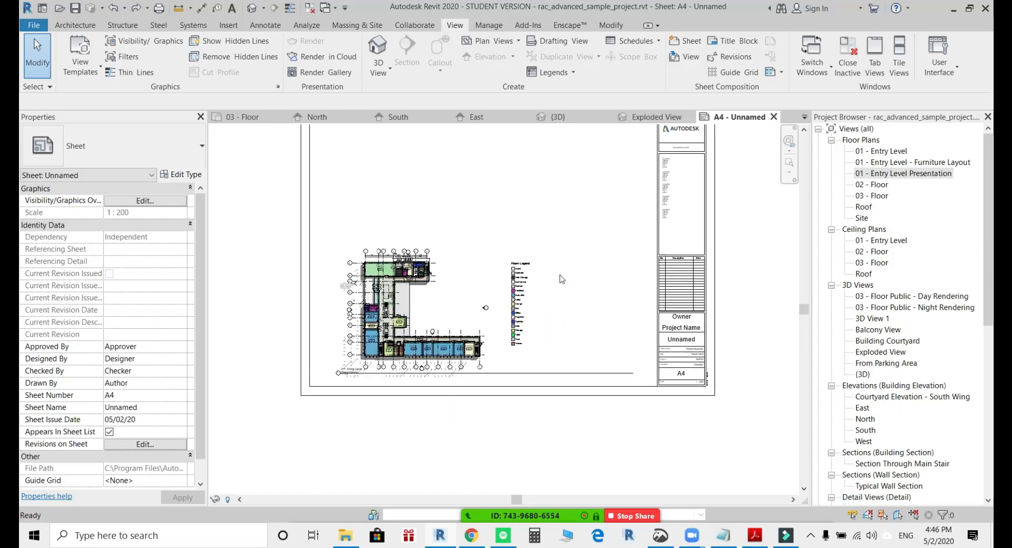
# Undo the plan's view scale change and fit the whole sheet in the view.
pyautogui.hotkey('ctrl', 'z')
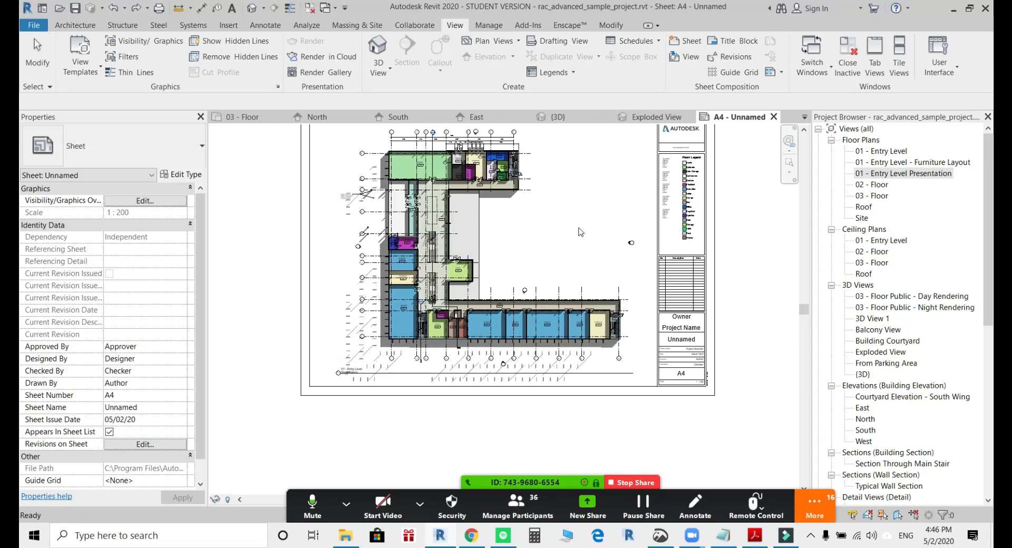
pyautogui.moveTo(581, 232); pyautogui.dragTo(478, 291, button='middle')
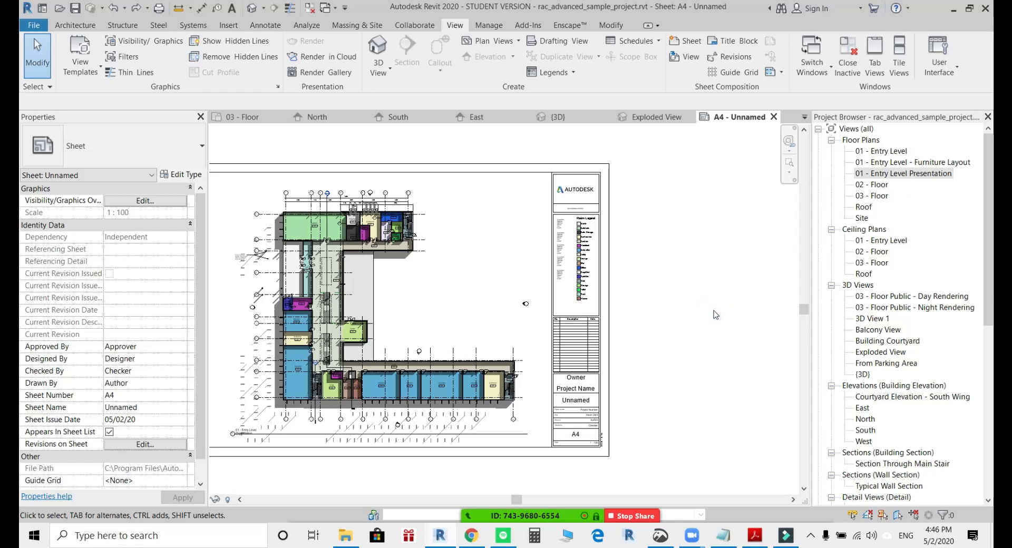
pyautogui.middleClick(642, 318)
pyautogui.middleClick(641, 319)
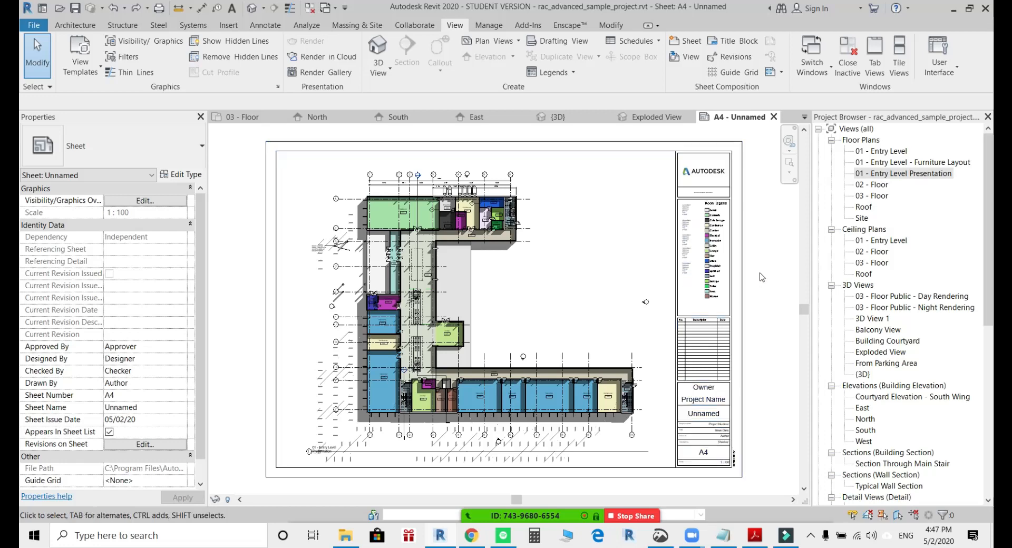
# Open the 01 - Entry Level floor plan and look through the available CAD export formats, including DWG.
pyautogui.click(896, 152)
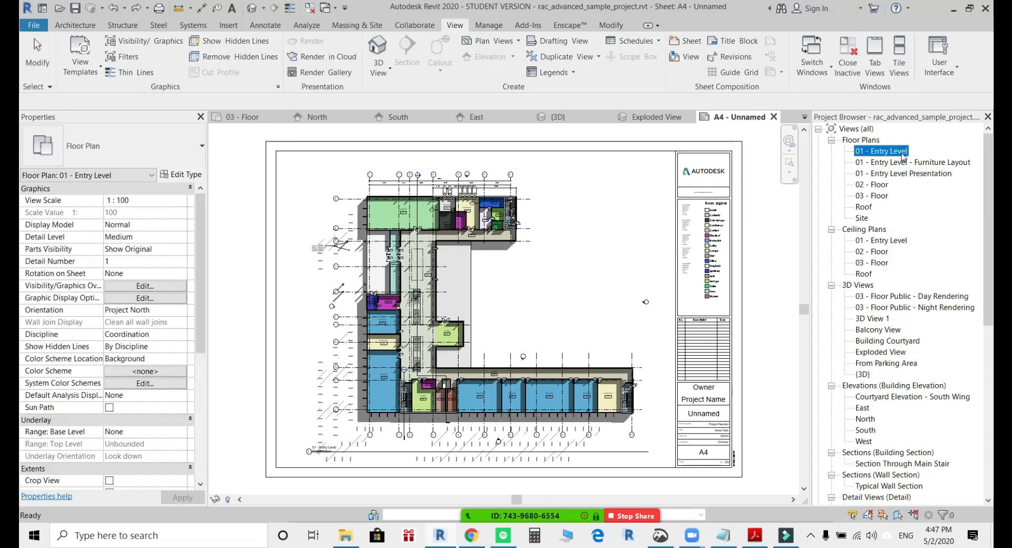
pyautogui.doubleClick(900, 153)
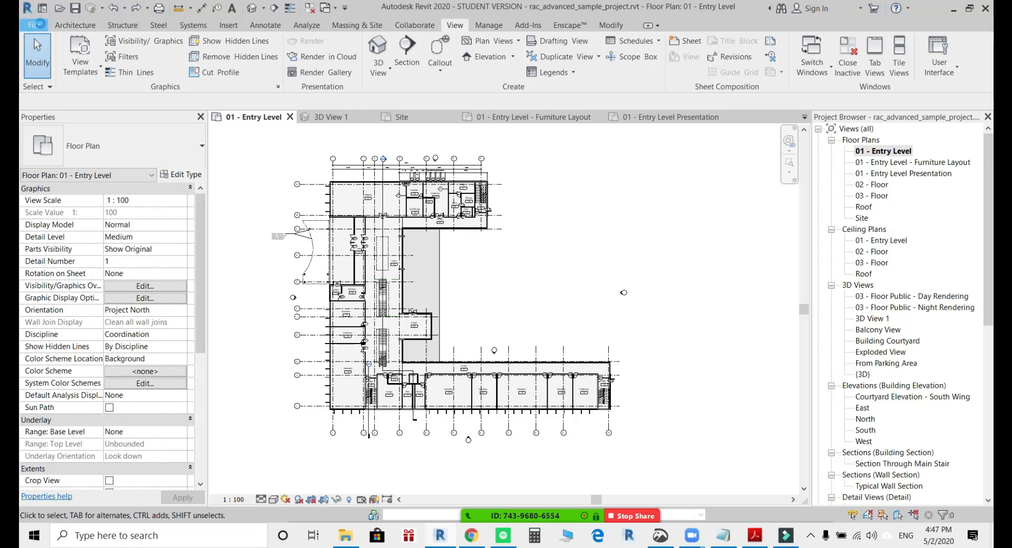
pyautogui.click(39, 24)
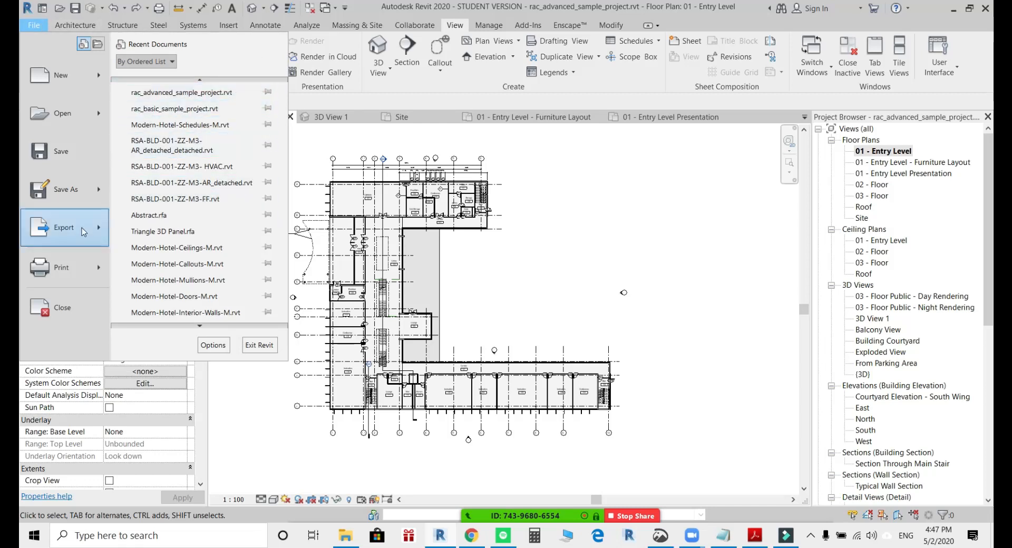
pyautogui.moveTo(82, 228)
pyautogui.moveTo(267, 79)
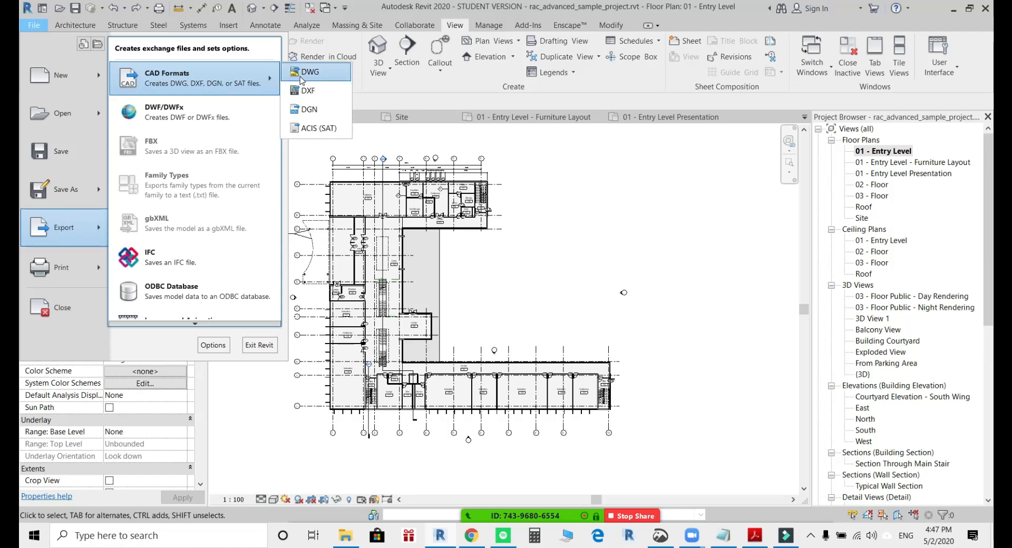
pyautogui.click(588, 181)
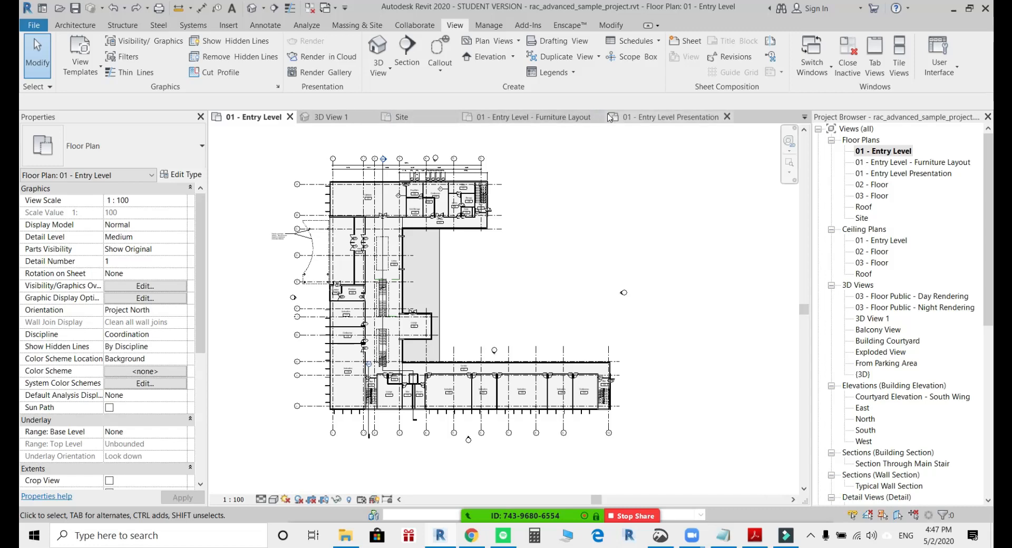
# Switch through the open views to the {3D} view and close all inactive views.
pyautogui.hotkey('ctrl', 'Tab')
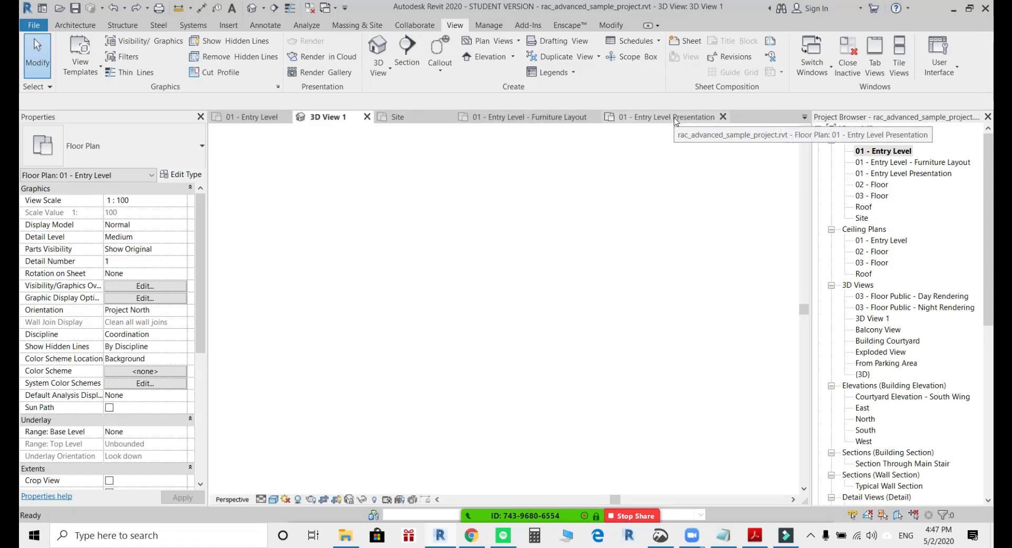
pyautogui.hotkey('ctrl', 'Tab')
pyautogui.hotkey('ctrl', 'Tab')
pyautogui.hotkey('ctrl', 'Tab')
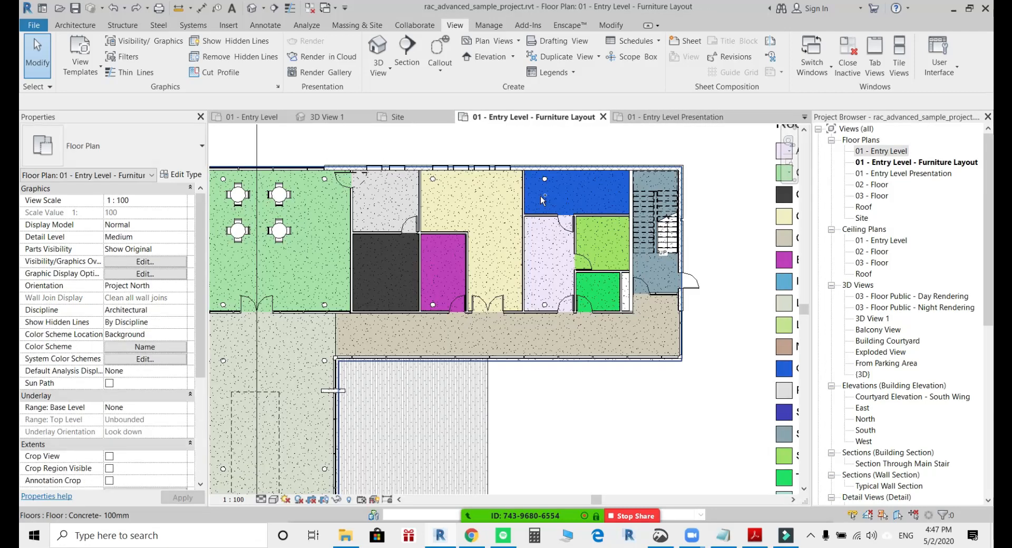
pyautogui.hotkey('ctrl', 'Tab')
pyautogui.hotkey('ctrl', 'Tab')
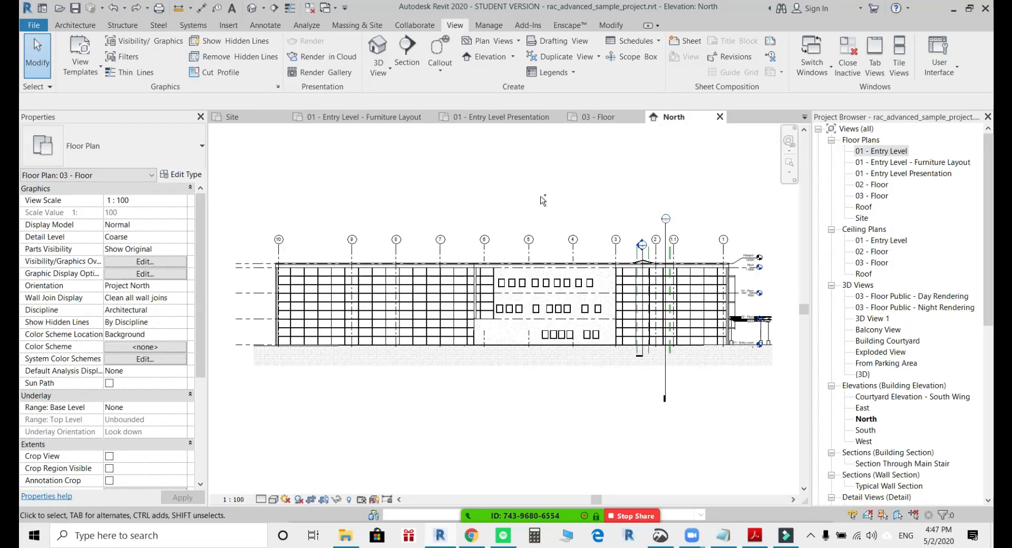
pyautogui.hotkey('ctrl', 'Tab')
pyautogui.hotkey('ctrl', 'Tab')
pyautogui.hotkey('ctrl', 'Tab')
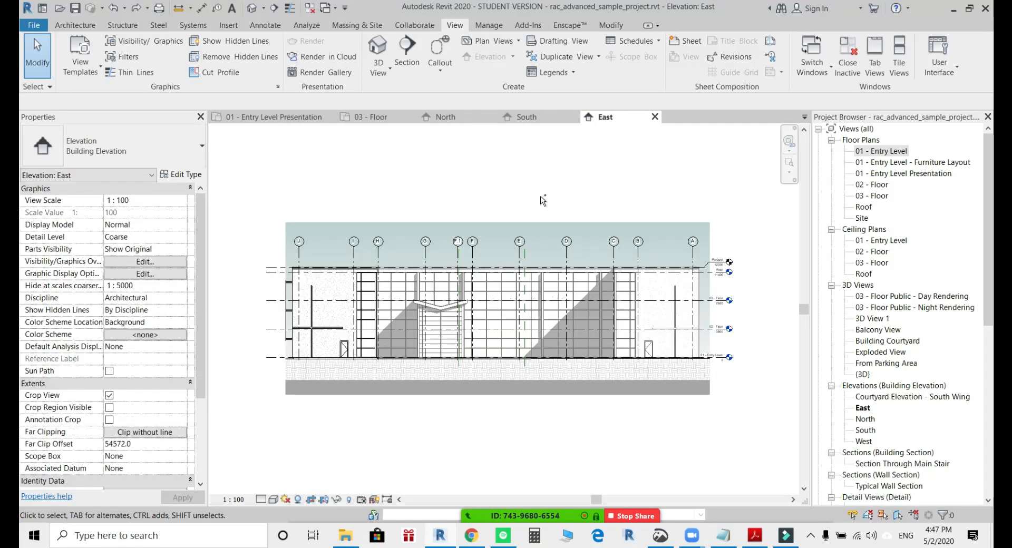
pyautogui.click(848, 57)
# Switch to the Level 1 floor plan of Project1 and start importing a CAD file.
pyautogui.hotkey('ctrl', 'Tab')
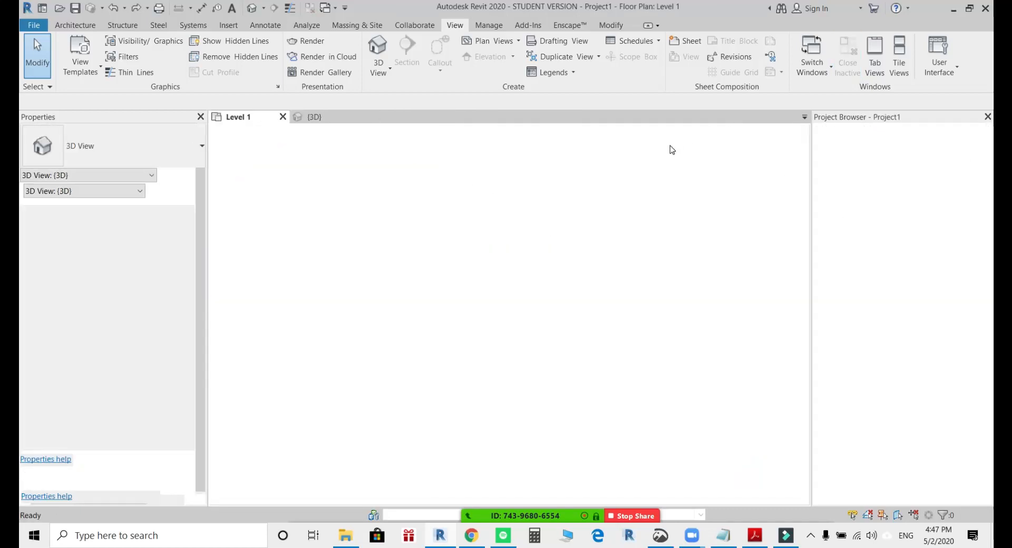
pyautogui.click(606, 237)
pyautogui.middleClick(610, 259)
pyautogui.middleClick(610, 259)
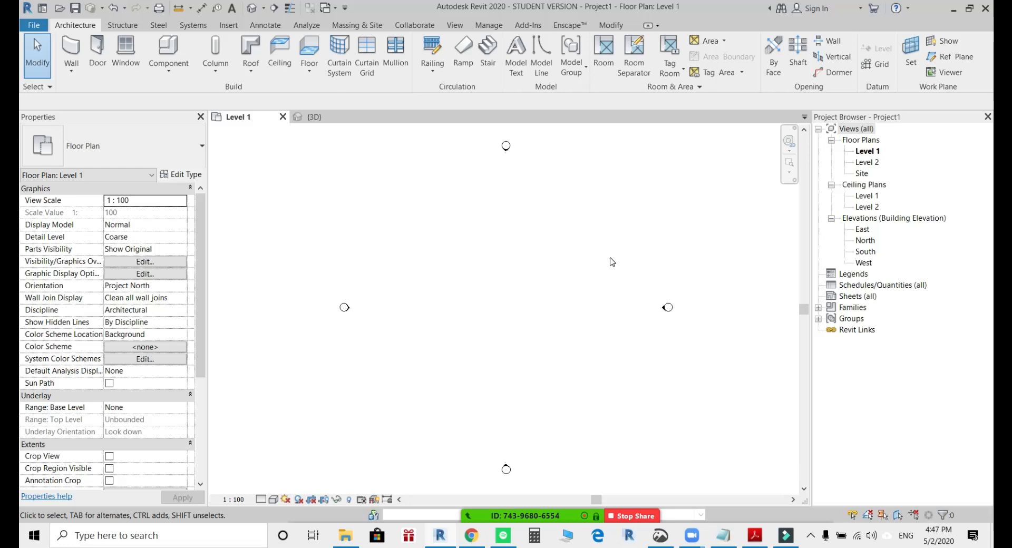
pyautogui.click(235, 29)
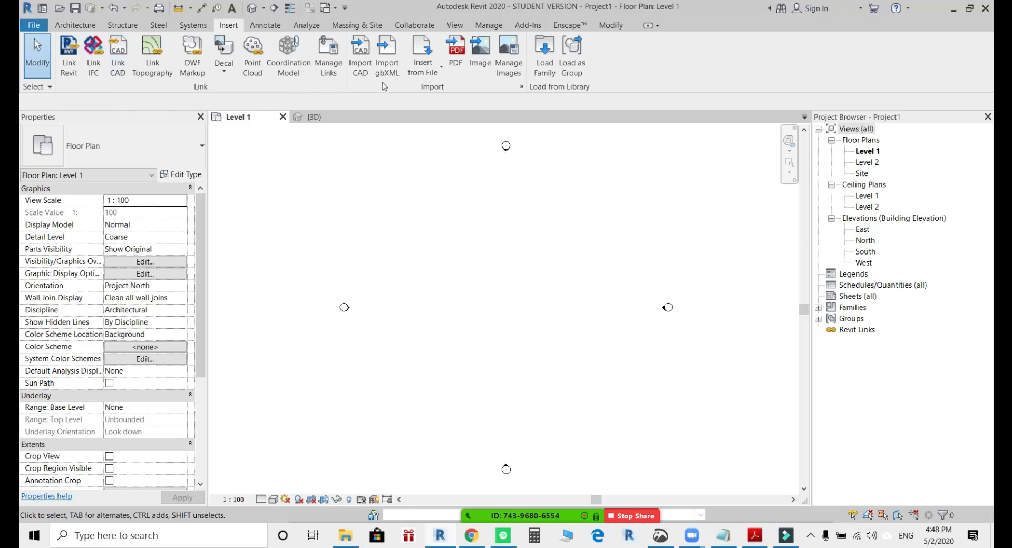
pyautogui.click(361, 69)
pyautogui.click(361, 69)
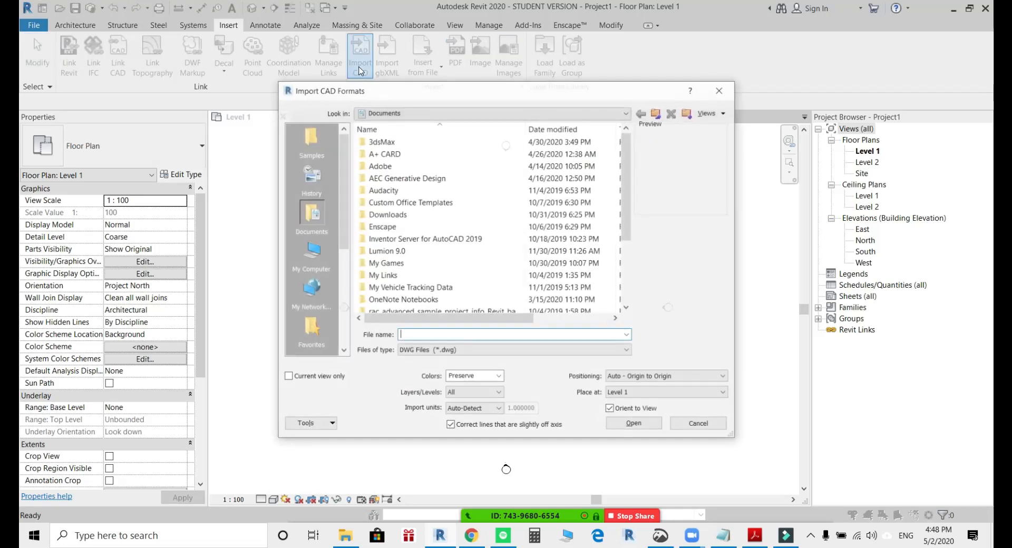
# Review the importable file types and select the DWG file 1810 A-VILLA - 191113 - Floor Plan - Ground Floor.dwg in Documents.
pyautogui.click(487, 350)
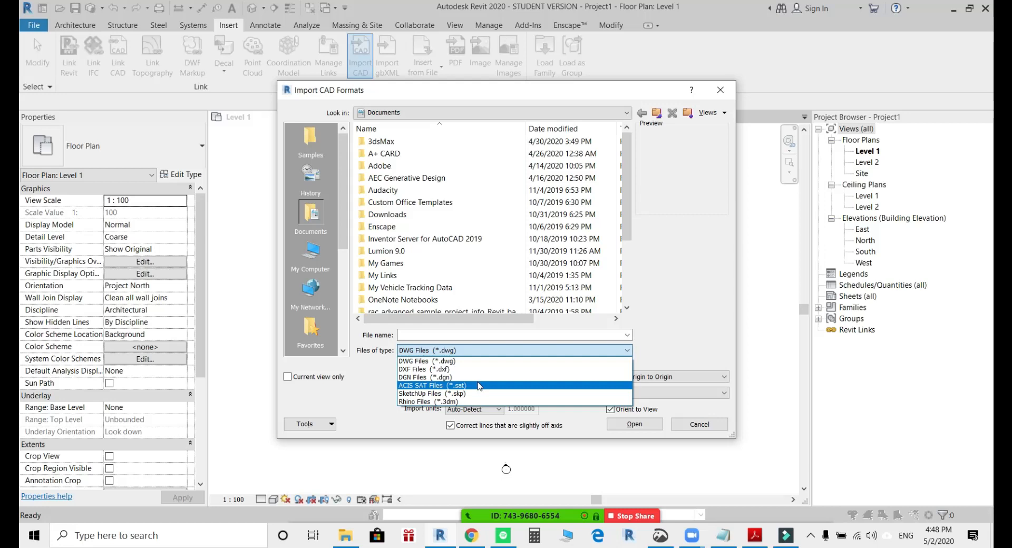
pyautogui.click(662, 276)
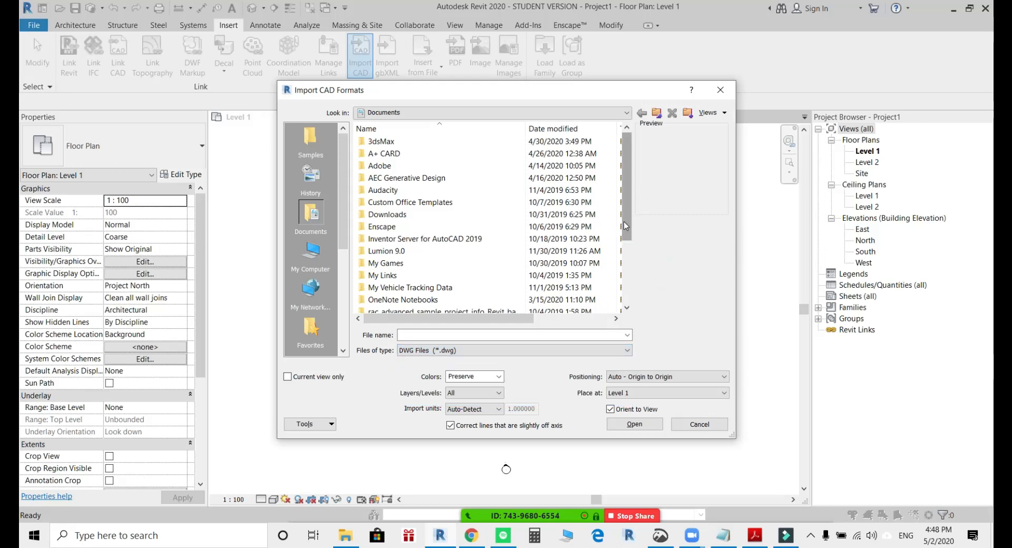
pyautogui.moveTo(624, 221); pyautogui.dragTo(628, 295)
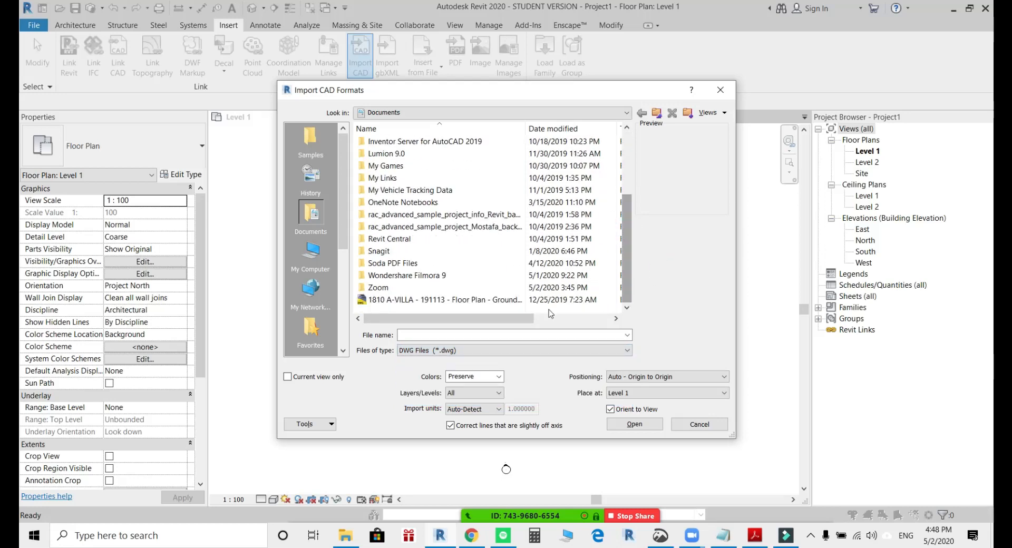
pyautogui.click(430, 300)
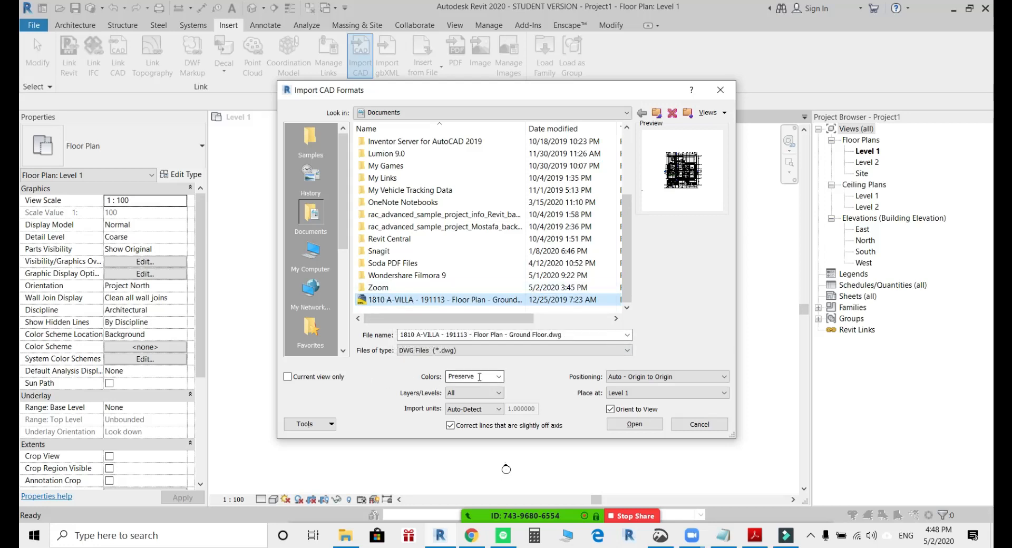
# Try Black and White as the import colors for the DWG and return the setting to Preserve.
pyautogui.click(499, 377)
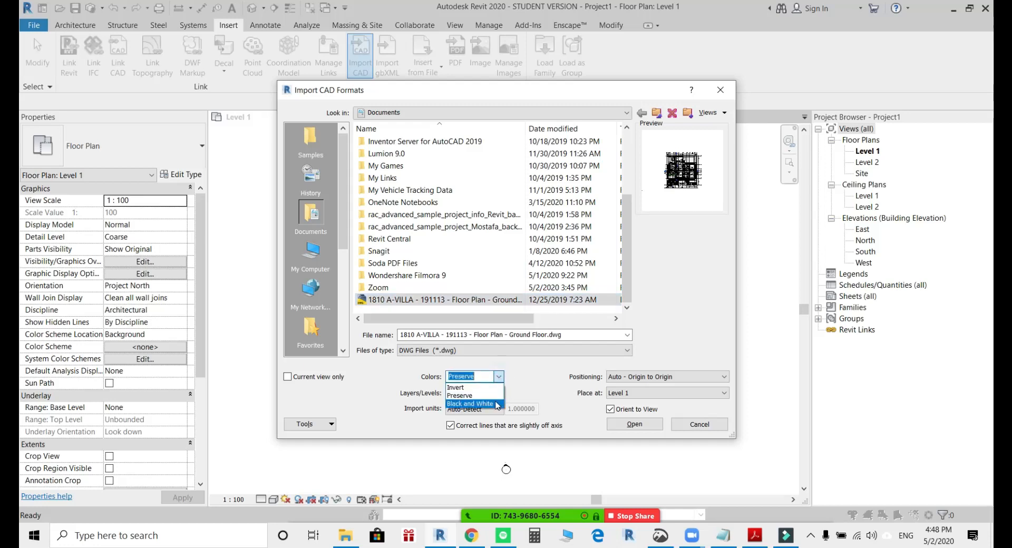
pyautogui.click(470, 404)
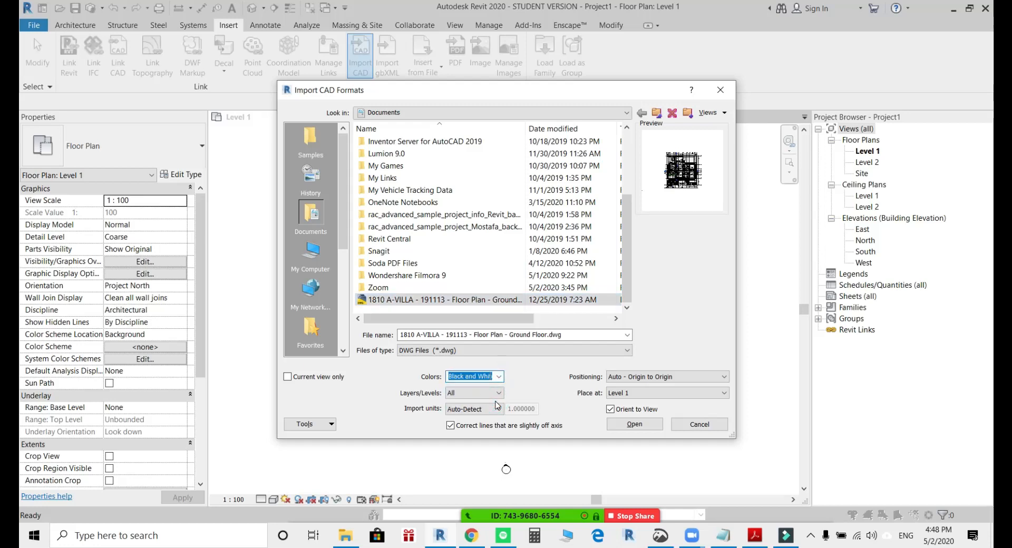
pyautogui.click(498, 377)
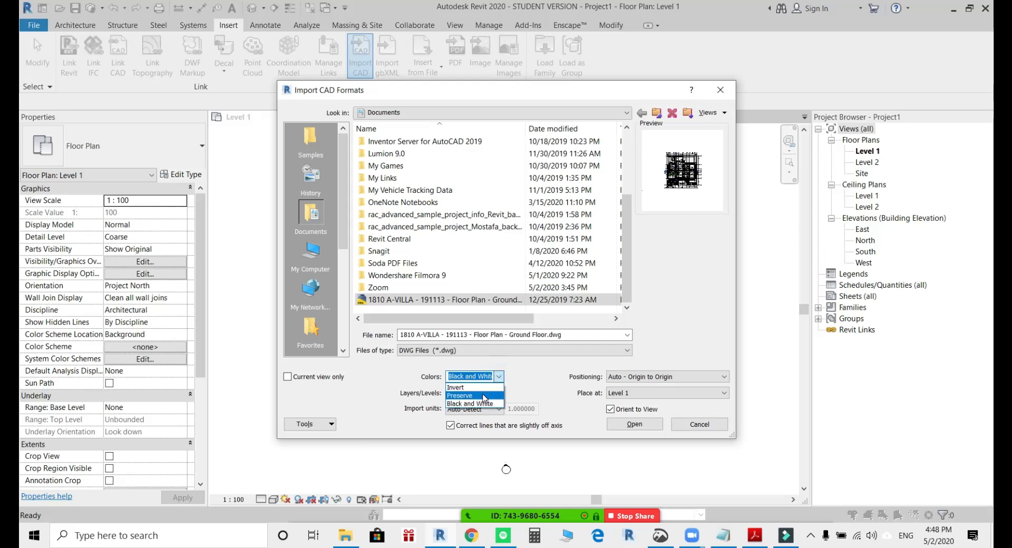
pyautogui.click(484, 395)
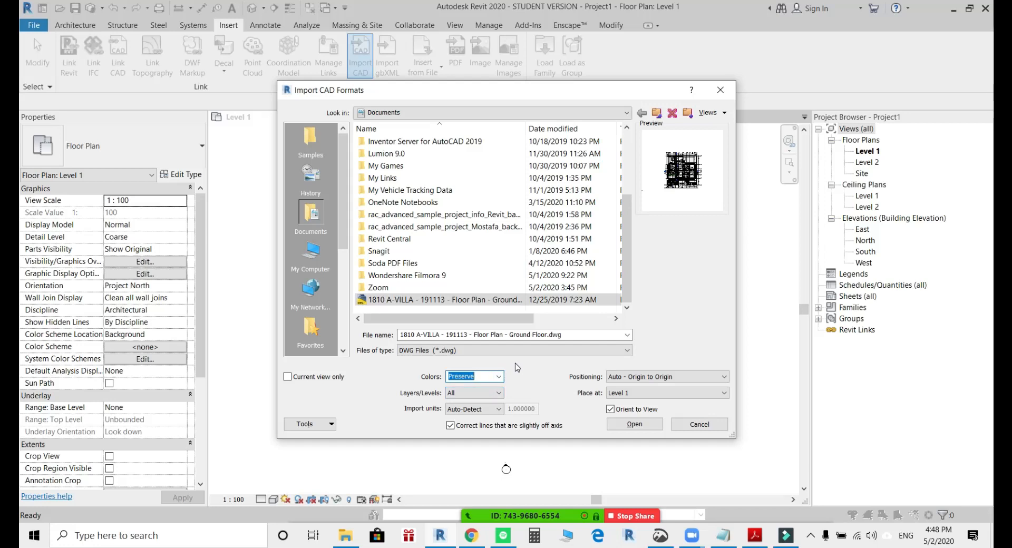
# Review the positioning and placement level choices for the import, keeping Auto - Origin to Origin and Level 1.
pyautogui.click(669, 376)
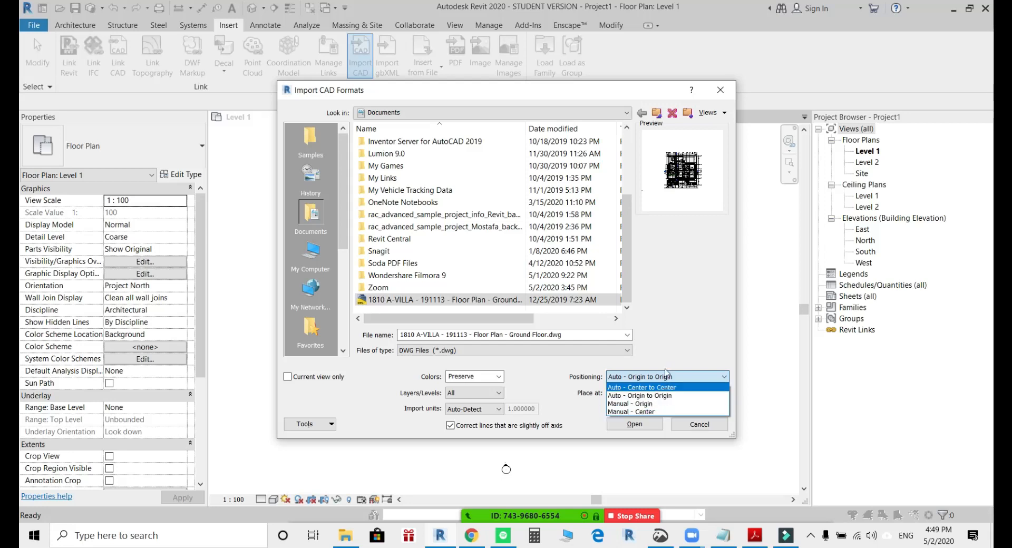
pyautogui.click(671, 340)
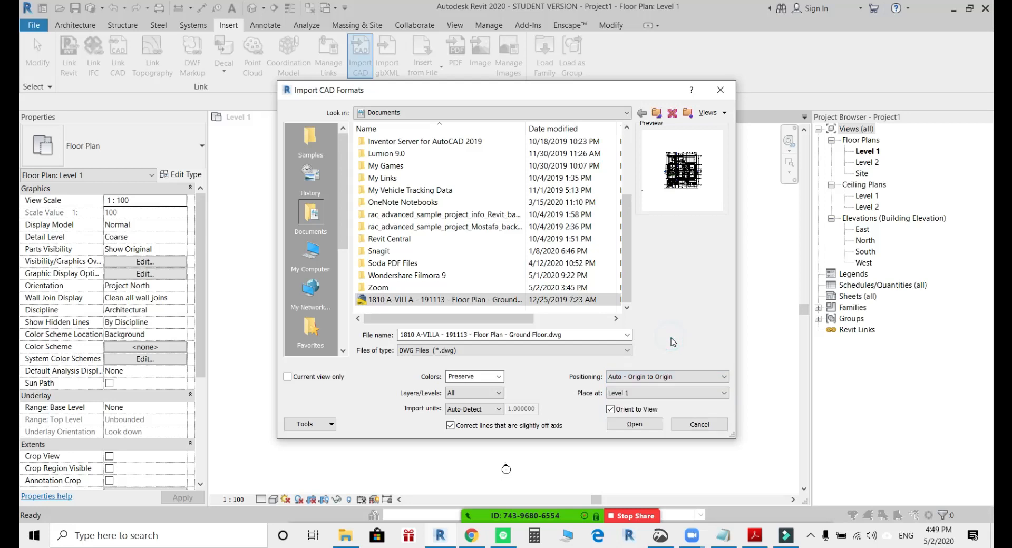
pyautogui.click(659, 380)
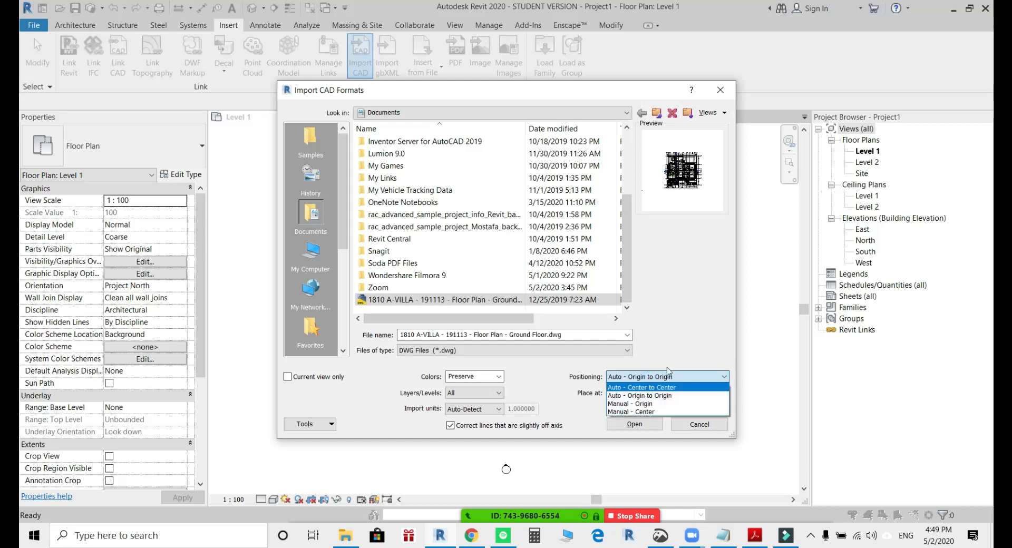
pyautogui.click(666, 371)
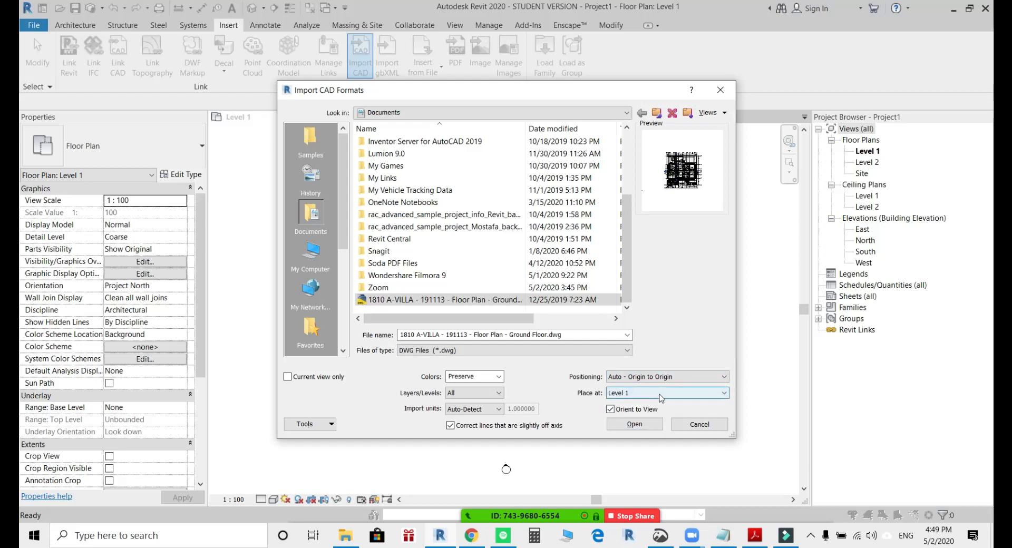
pyautogui.click(684, 397)
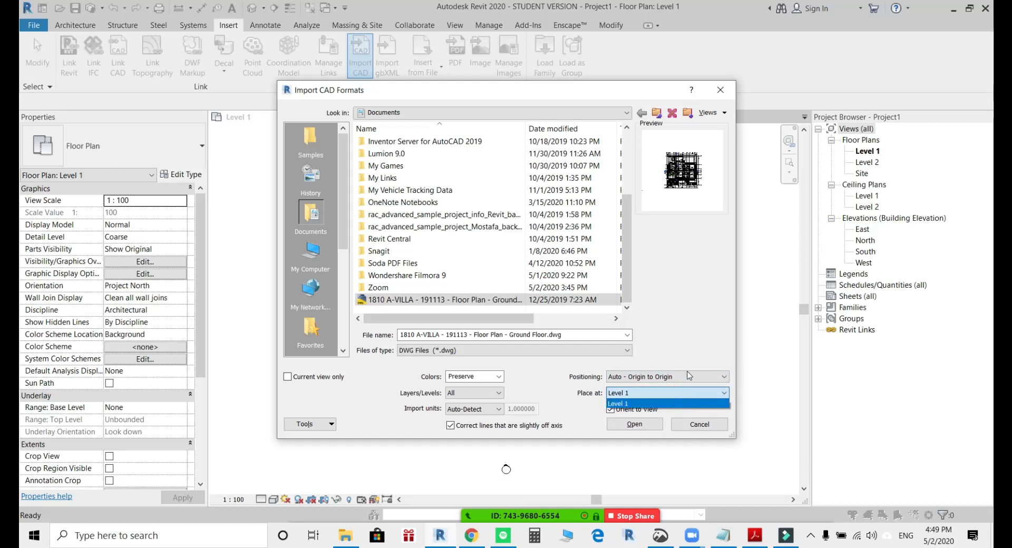
pyautogui.click(681, 402)
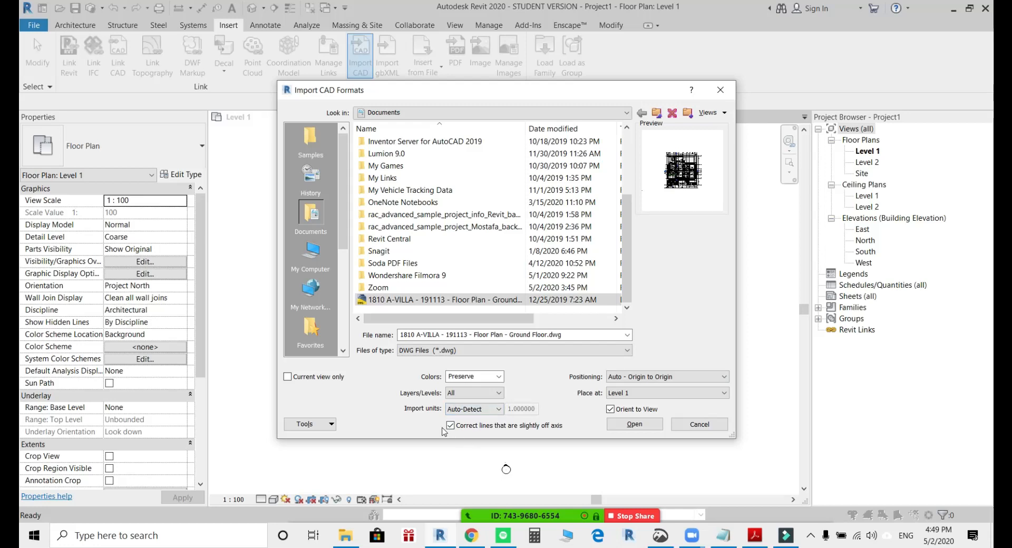
# Restrict the import to the current view only and import the ground-floor DWG into the Level 1 plan.
pyautogui.click(287, 378)
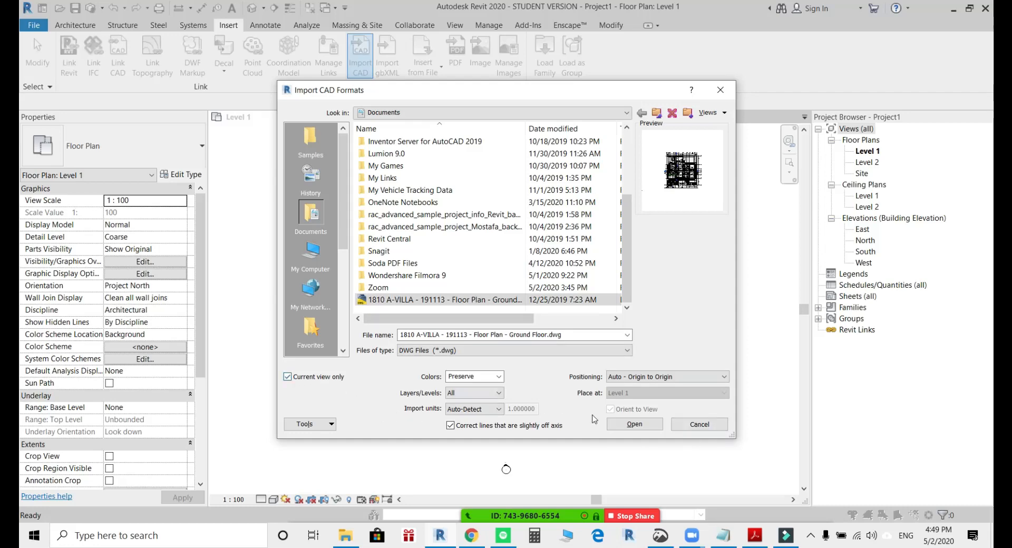
pyautogui.click(637, 427)
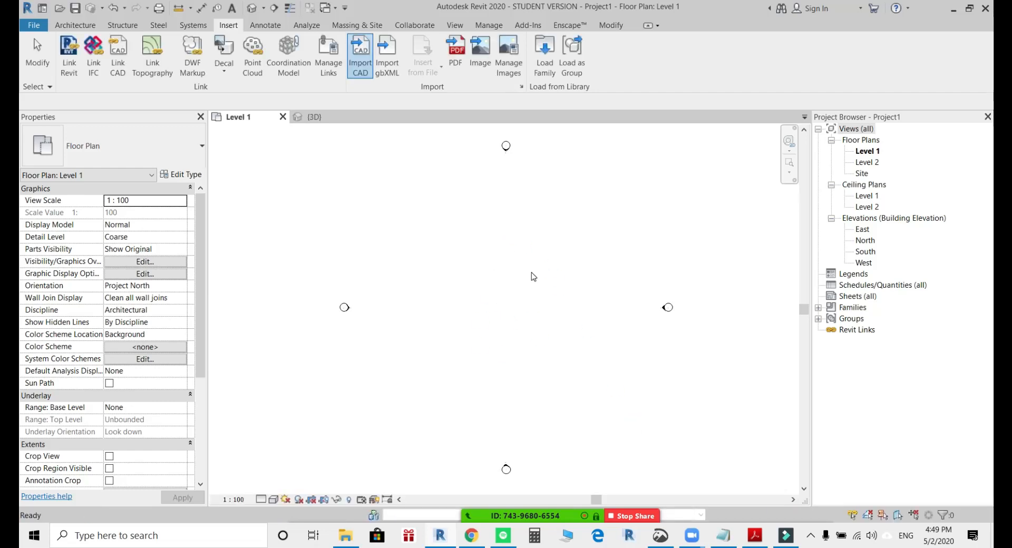
pyautogui.click(652, 339)
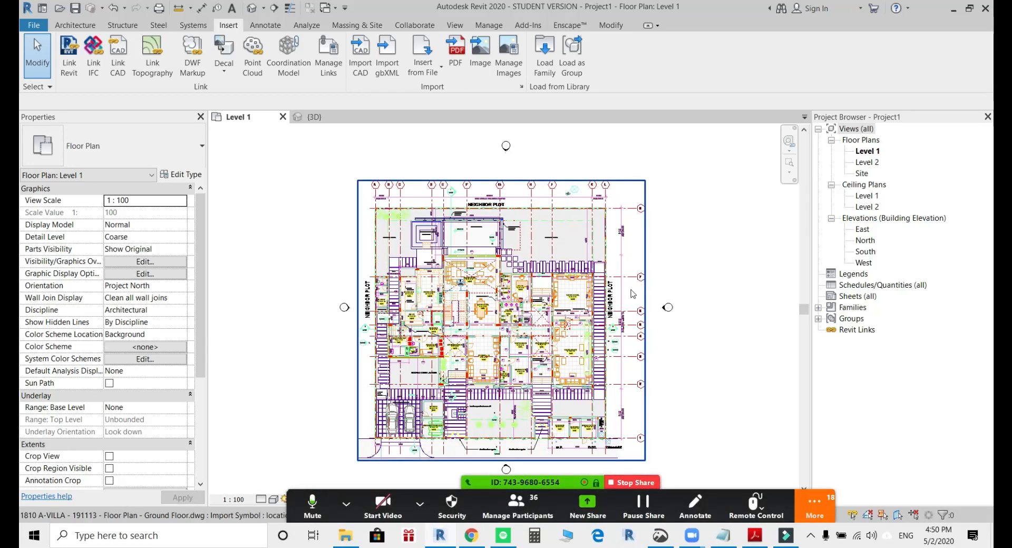
# Examine the imported ground-floor plan around grid bubble 7 by selecting the drawing and clearing the selection.
pyautogui.scroll(5, 630, 253)
pyautogui.click(625, 250)
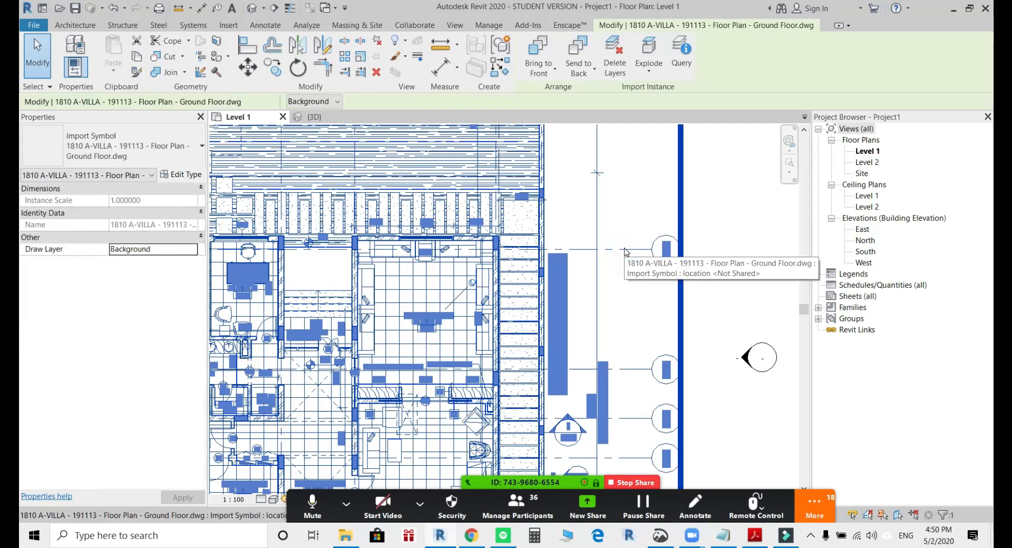
pyautogui.click(648, 245)
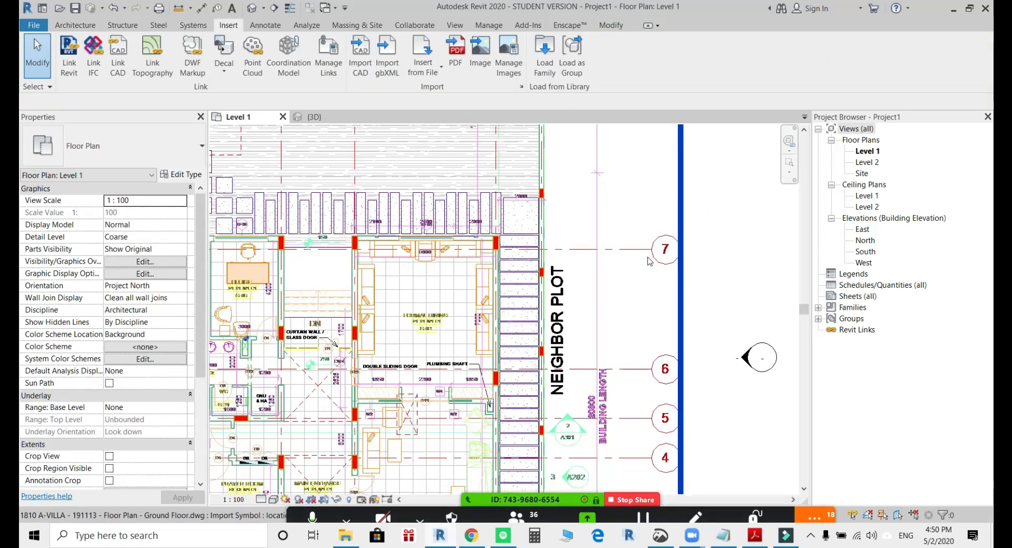
pyautogui.click(682, 261)
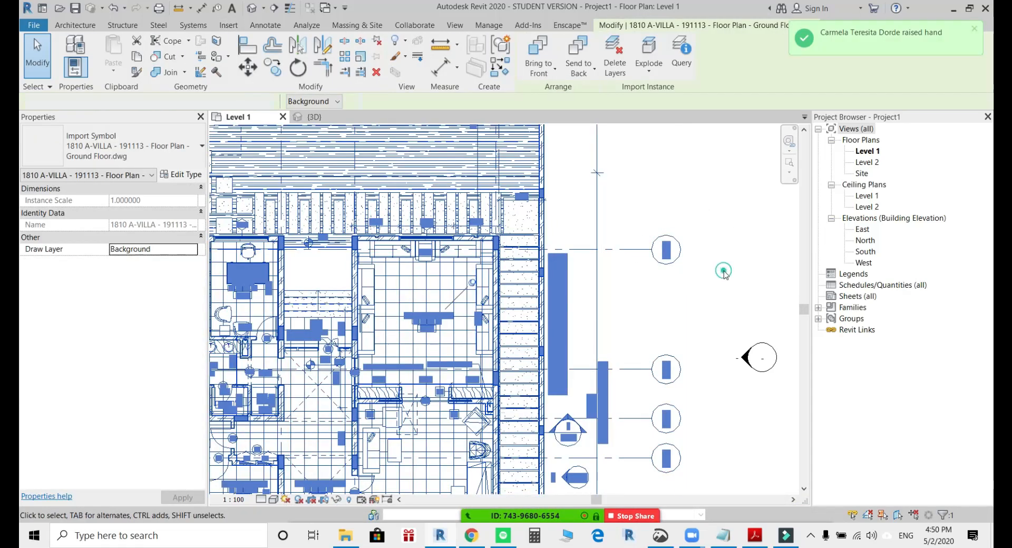
pyautogui.click(724, 272)
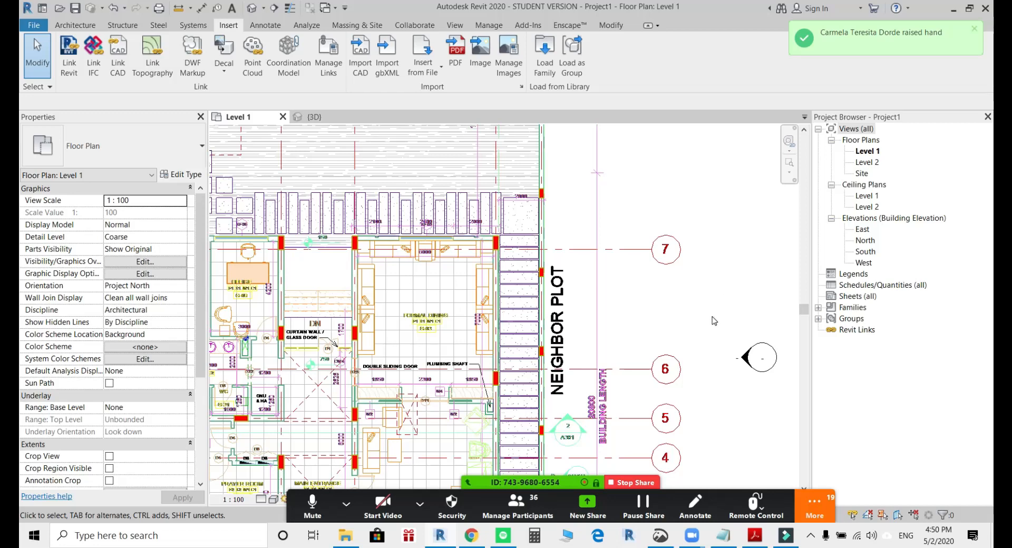
# Read the messages in the Zoom meeting's group chat and close the chat window.
pyautogui.click(802, 491)
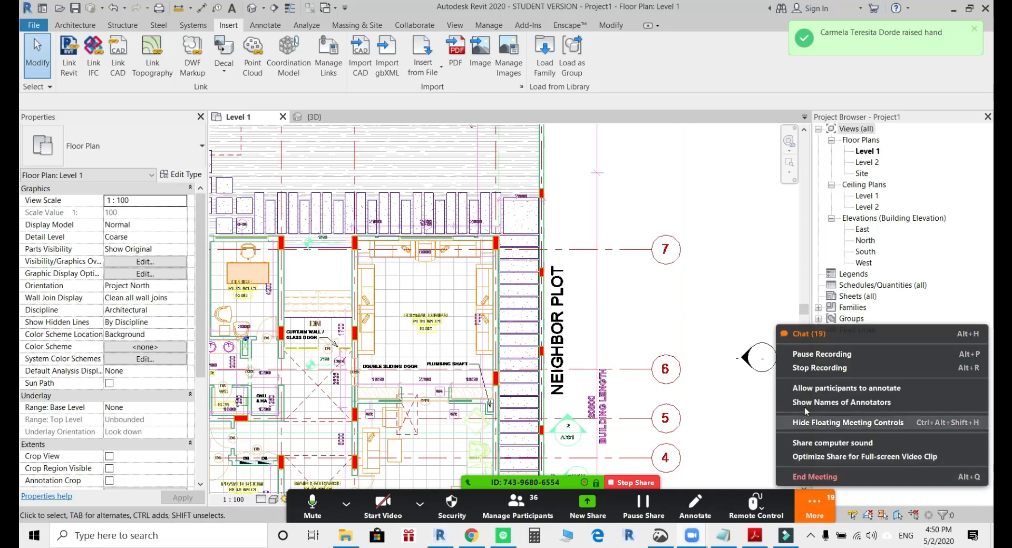
pyautogui.click(807, 337)
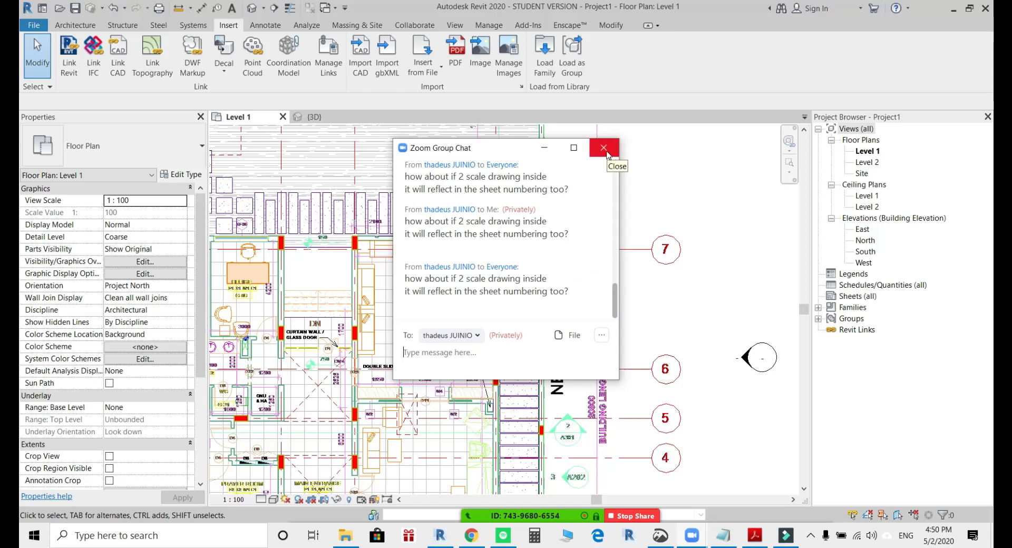
pyautogui.click(604, 147)
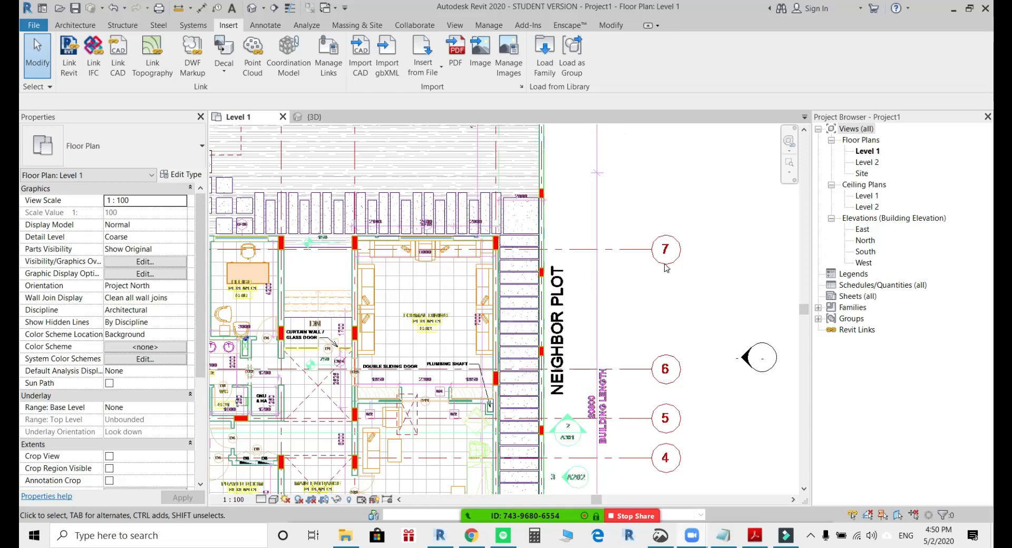
# Inspect the imported linework at the formal dining room's outer wall by selecting the drawing and deselecting it.
pyautogui.scroll(-2, 610, 313)
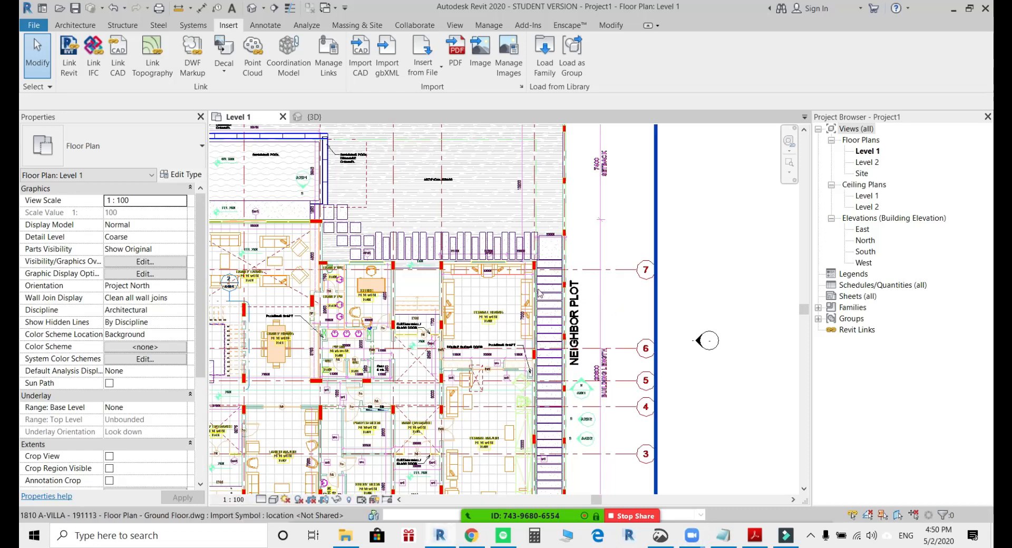
pyautogui.scroll(3, 542, 268)
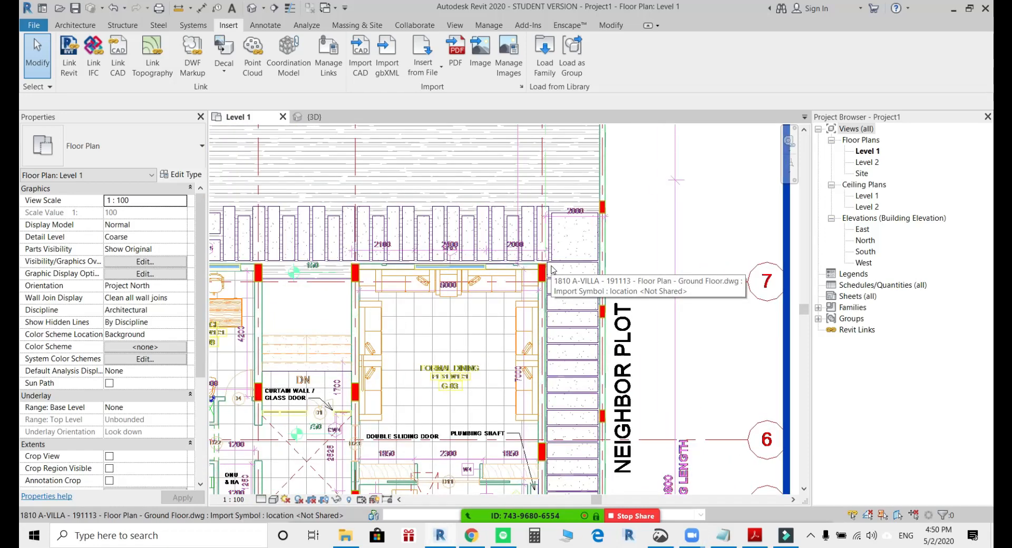
pyautogui.scroll(5, 551, 269)
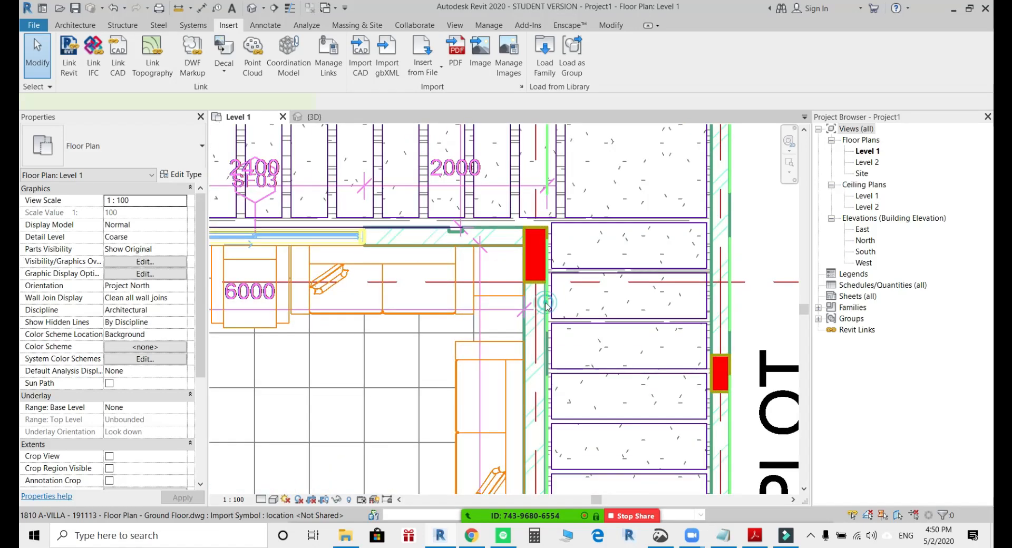
pyautogui.click(545, 306)
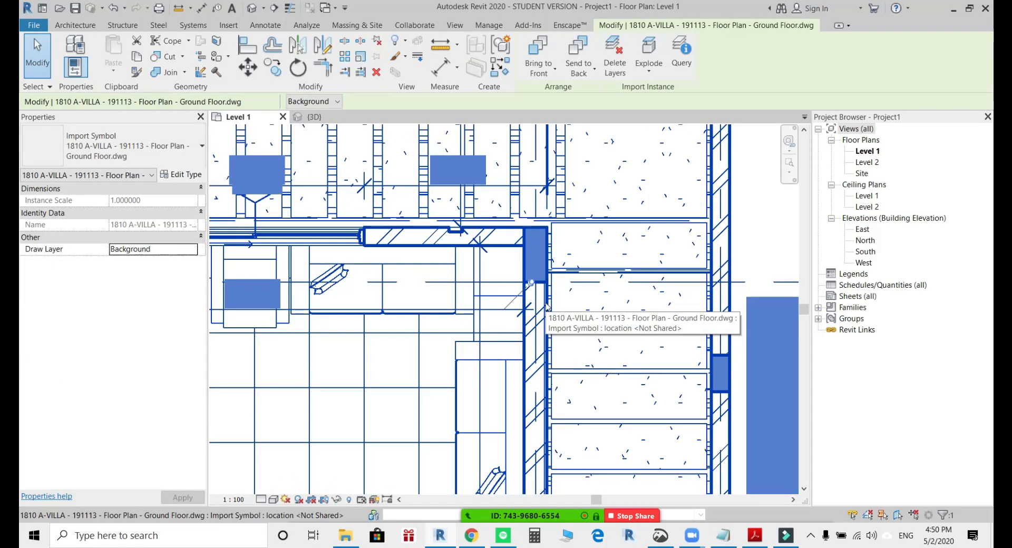
pyautogui.moveTo(734, 260); pyautogui.dragTo(409, 250, button='middle')
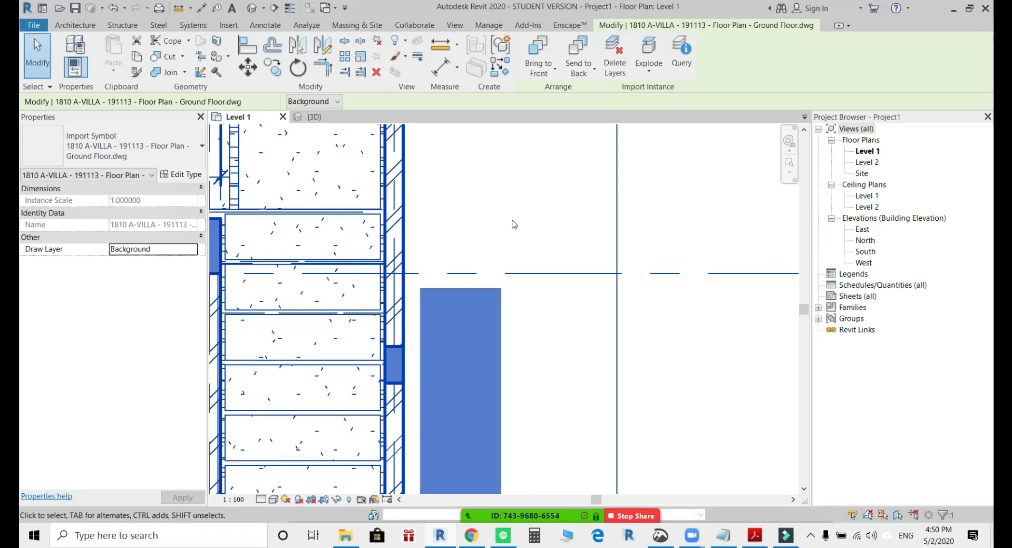
pyautogui.click(514, 224)
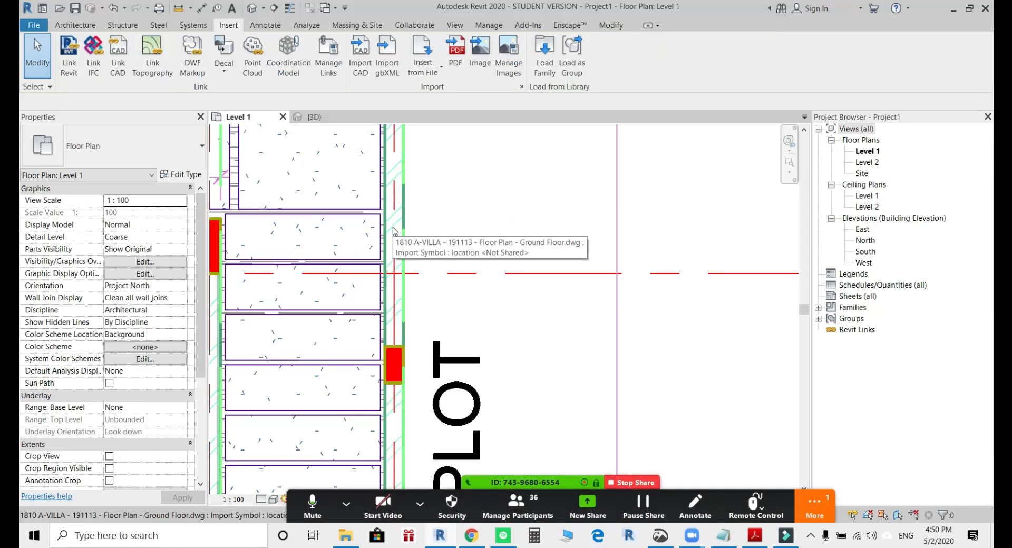
# Check the newest question in the Zoom group chat and minimize the chat window.
pyautogui.scroll(-3, 453, 234)
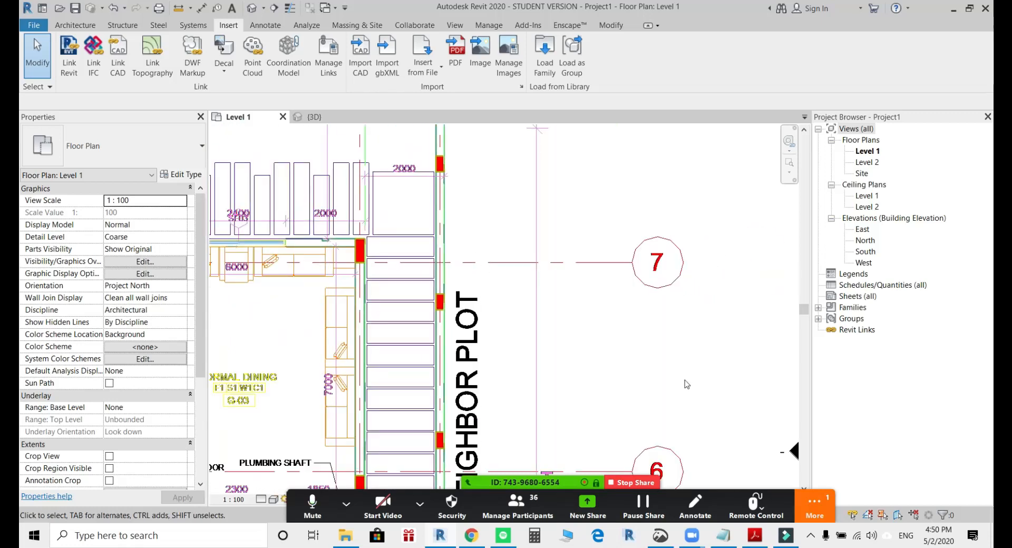
pyautogui.click(817, 501)
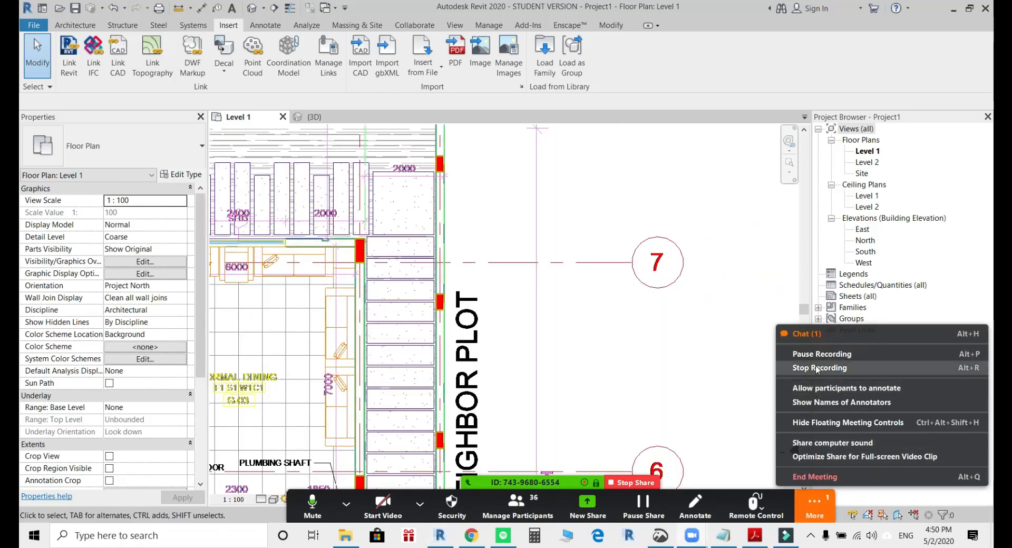
pyautogui.click(816, 341)
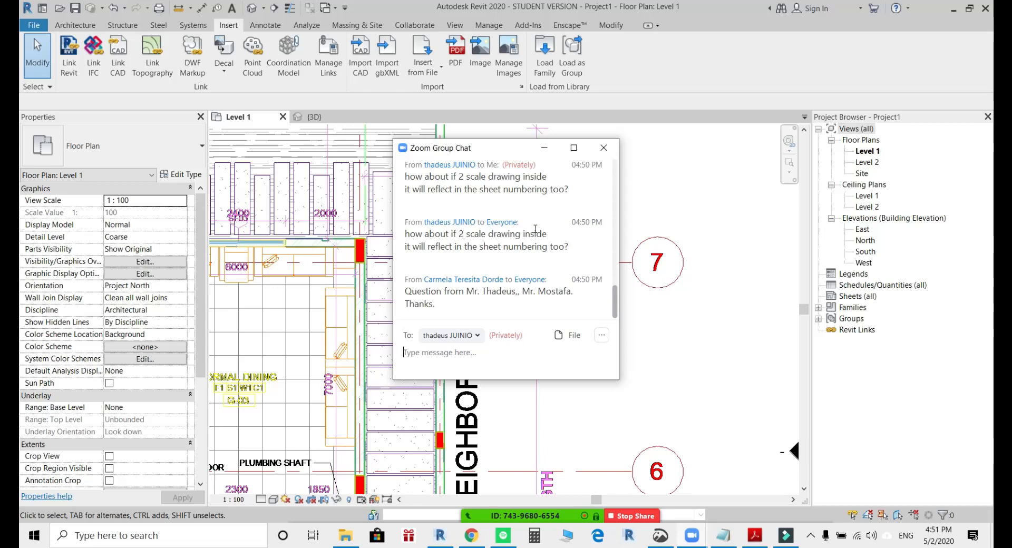
pyautogui.click(545, 148)
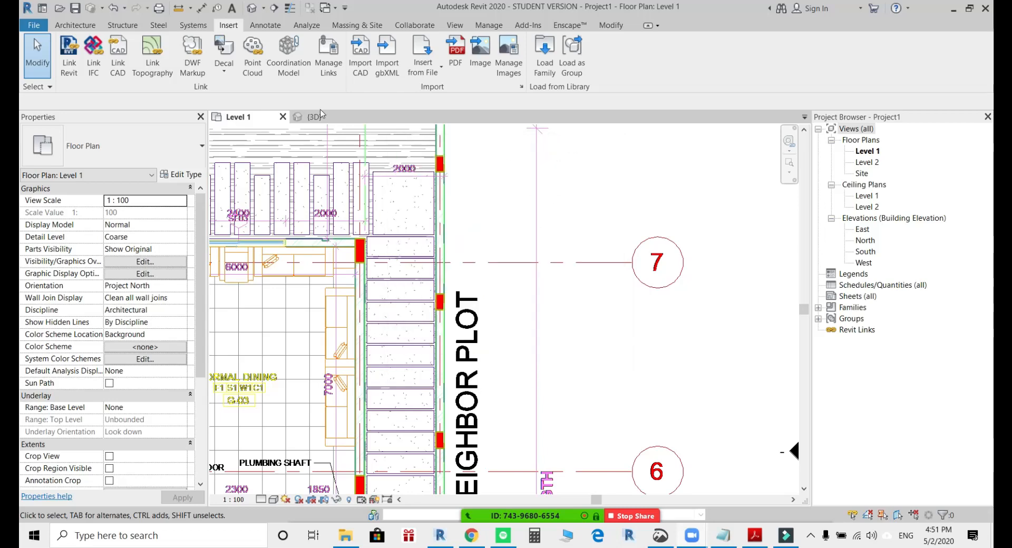
# Switch to the sample project's {3D} view and open the 01 - Entry Level gross building area plan.
pyautogui.click(314, 117)
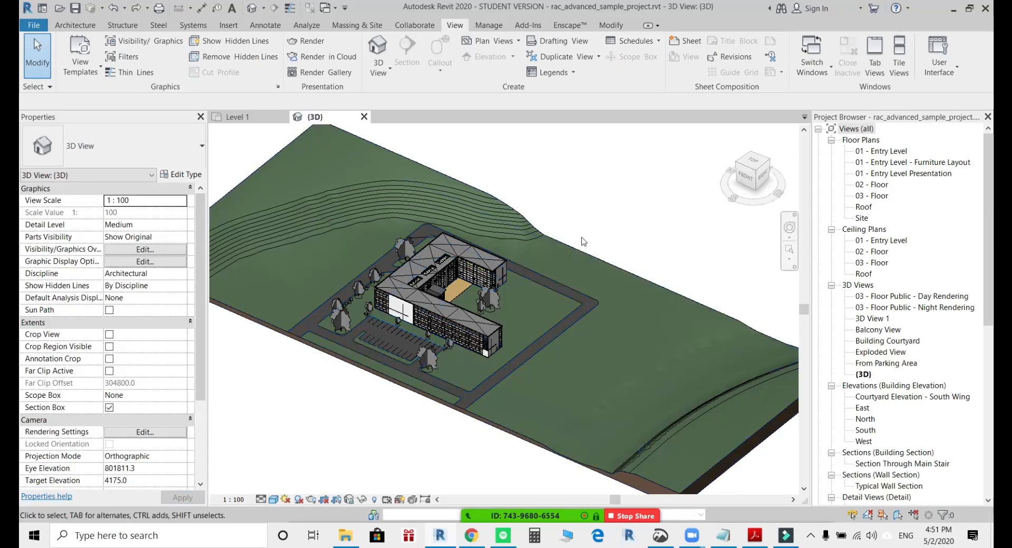
pyautogui.click(890, 422)
pyautogui.scroll(-8, 846, 363)
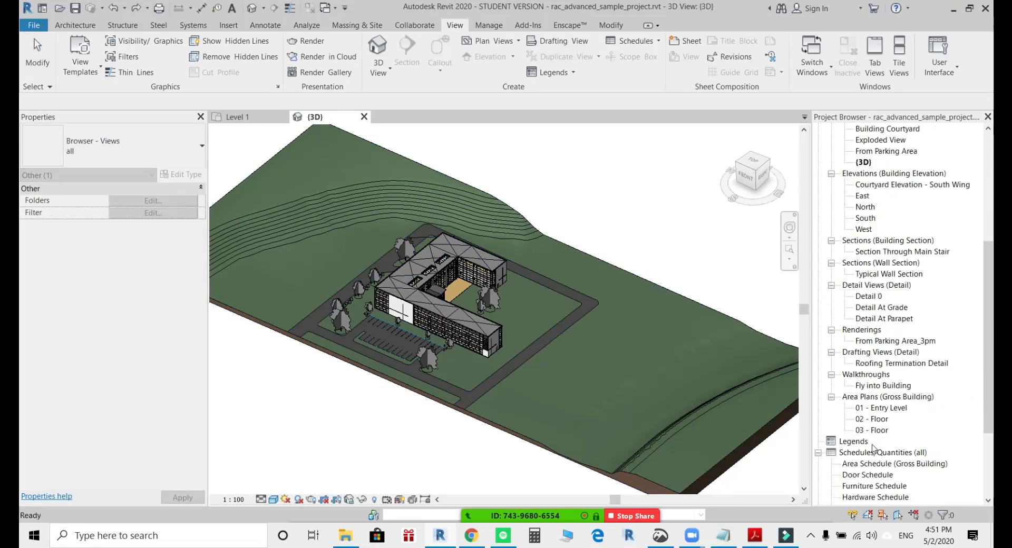
pyautogui.click(872, 341)
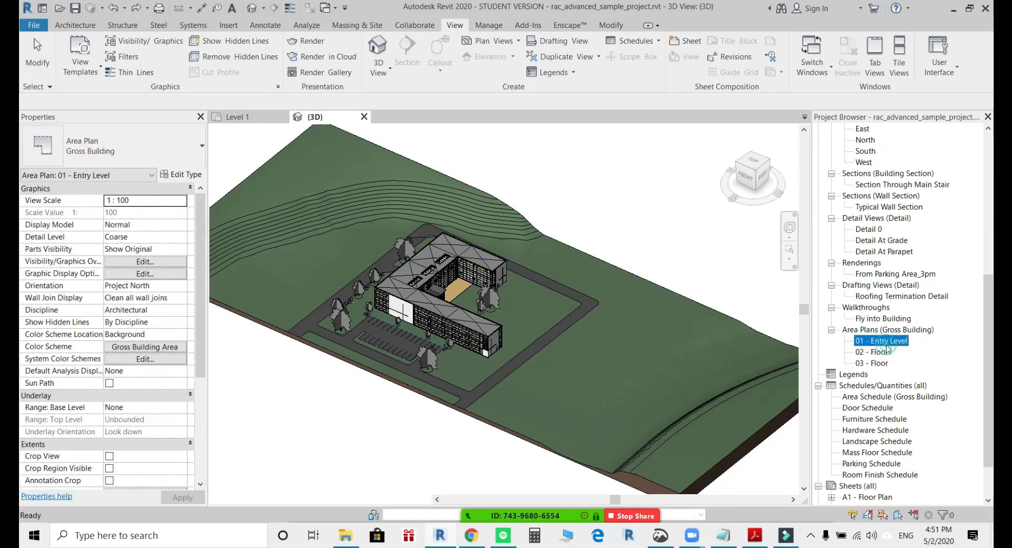
pyautogui.doubleClick(887, 342)
# Open the sheet A2 - Sections of the sample project.
pyautogui.click(867, 407)
pyautogui.scroll(-2, 862, 422)
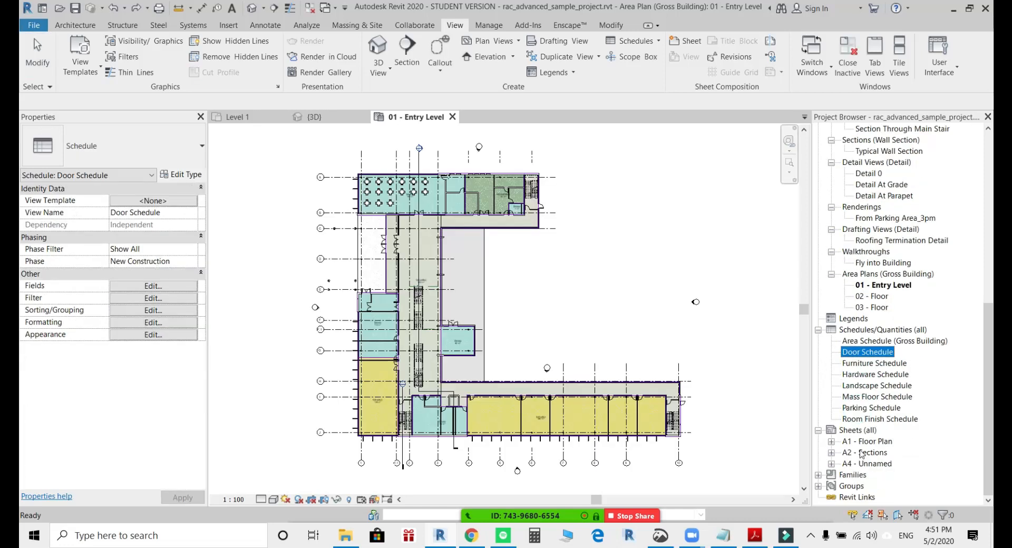
pyautogui.click(862, 453)
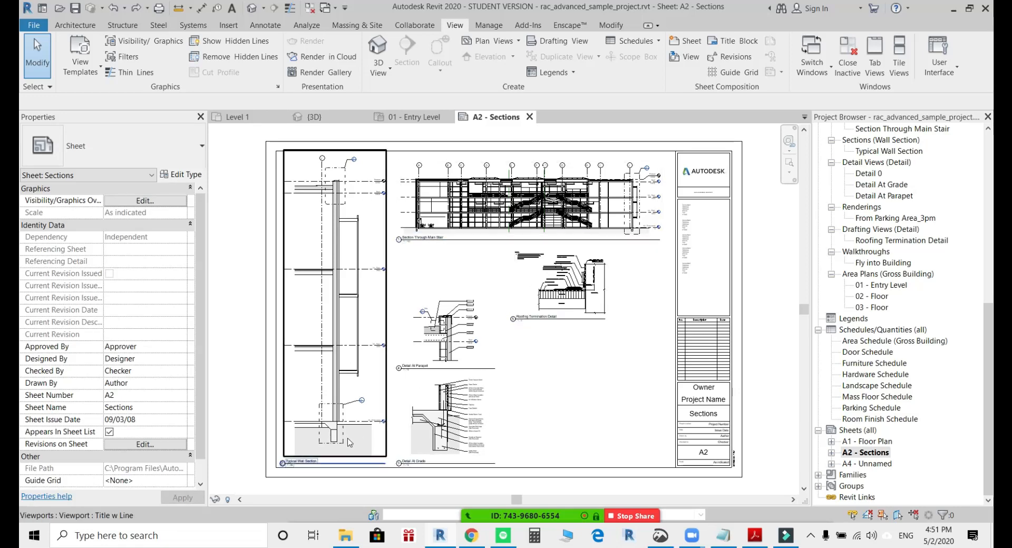
# Examine the scales under the Typical Wall Section and Detail At Grade titles and the Scale entry in the sheet's title block.
pyautogui.scroll(8, 348, 442)
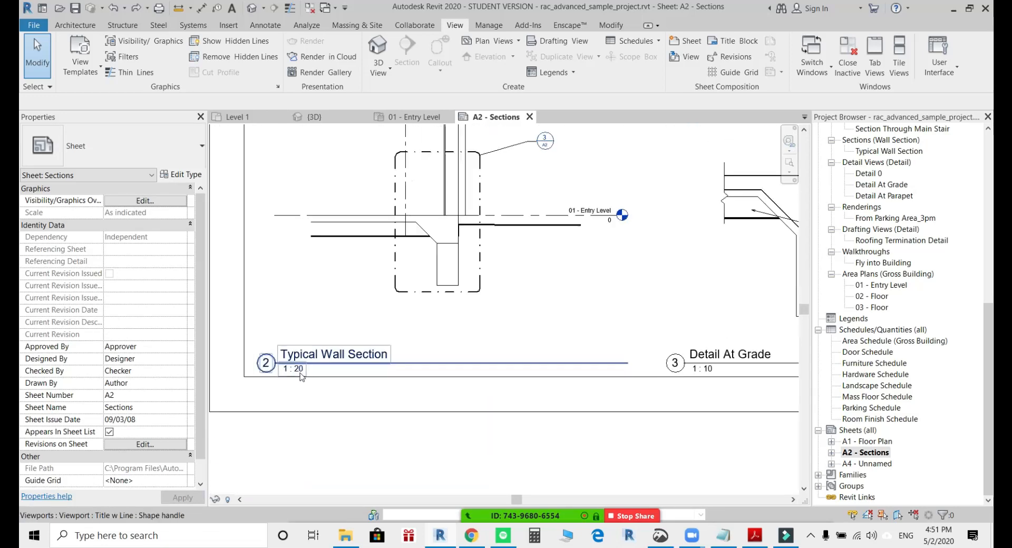
pyautogui.scroll(1, 300, 374)
pyautogui.moveTo(497, 406); pyautogui.dragTo(231, 414, button='middle')
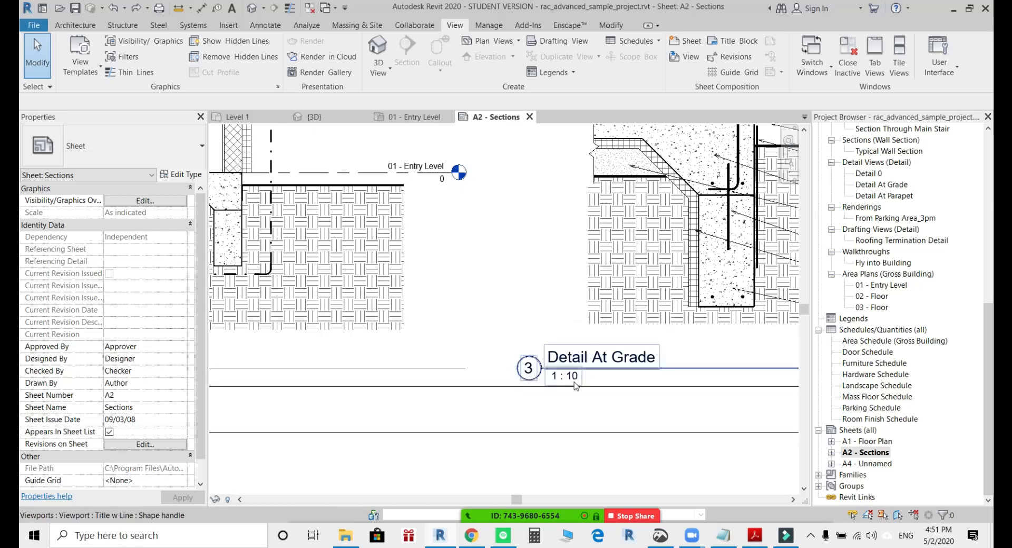
pyautogui.scroll(-8, 576, 385)
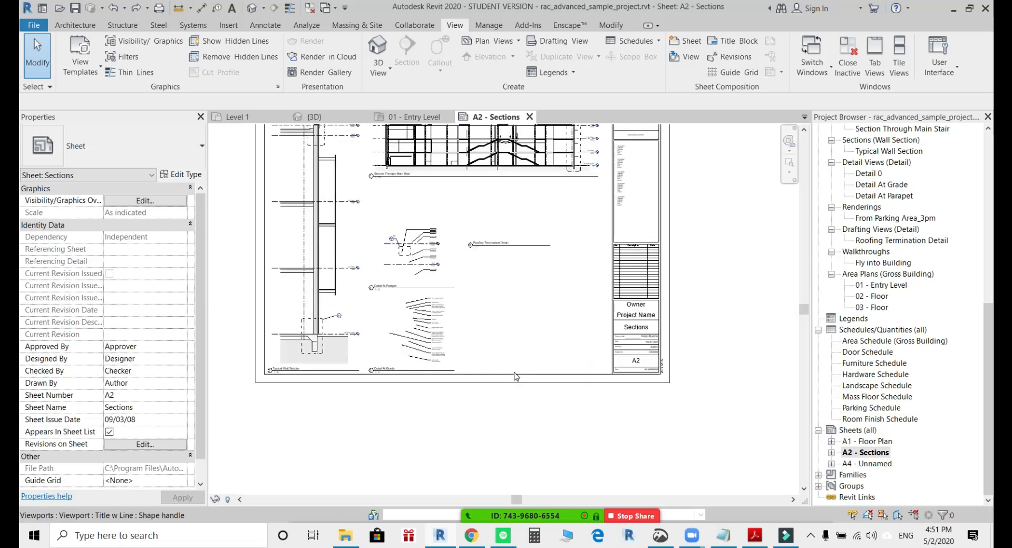
pyautogui.scroll(6, 406, 356)
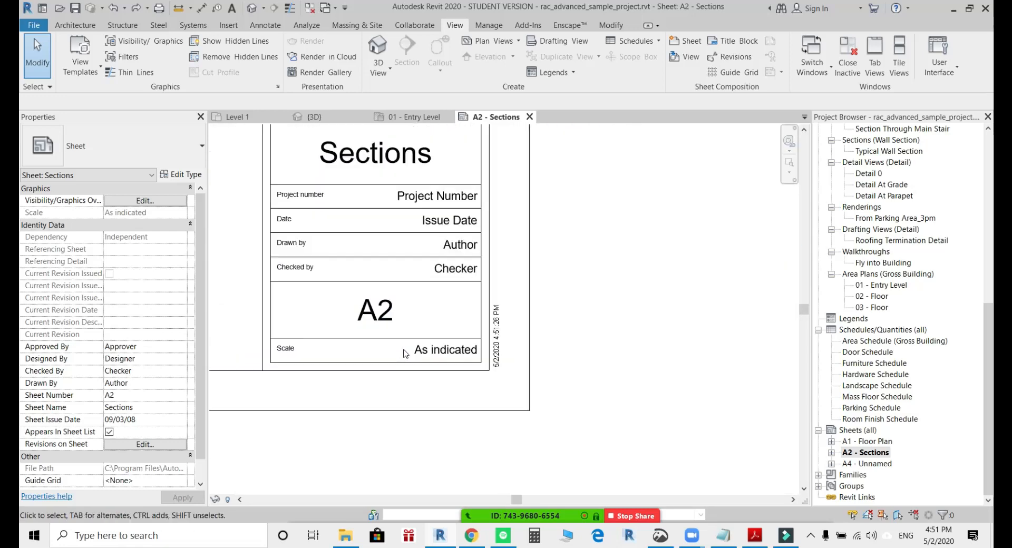
pyautogui.scroll(2, 406, 354)
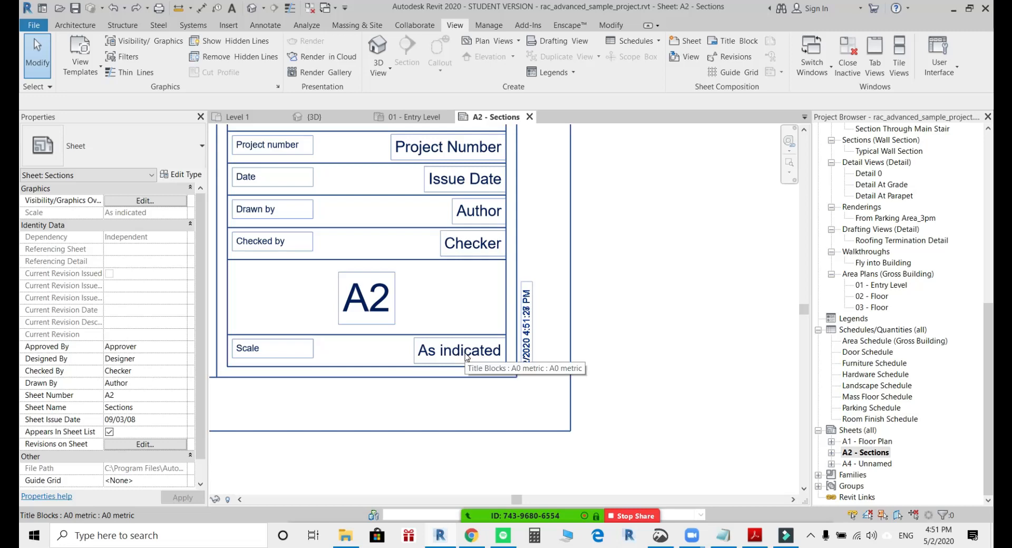
pyautogui.scroll(-5, 466, 357)
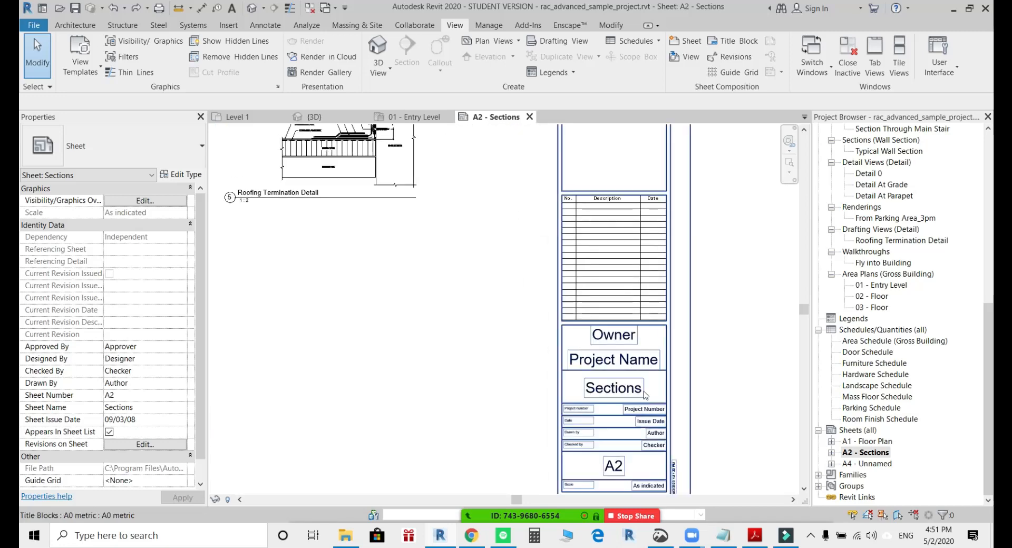
pyautogui.scroll(-4, 644, 396)
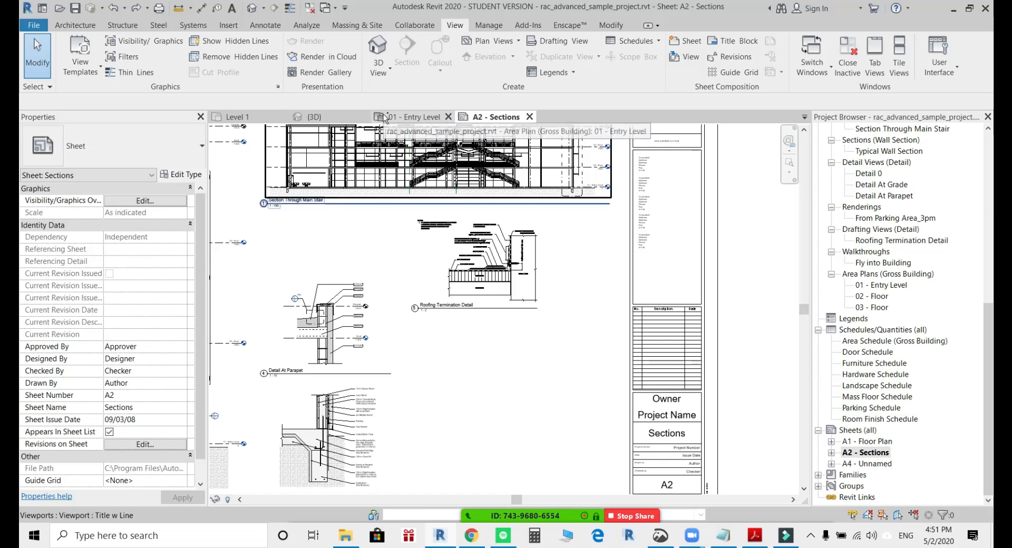
# Switch to Project1's Level 1 floor plan at the formal dining room's outer wall beside the sliding window.
pyautogui.click(240, 117)
pyautogui.scroll(-3, 504, 266)
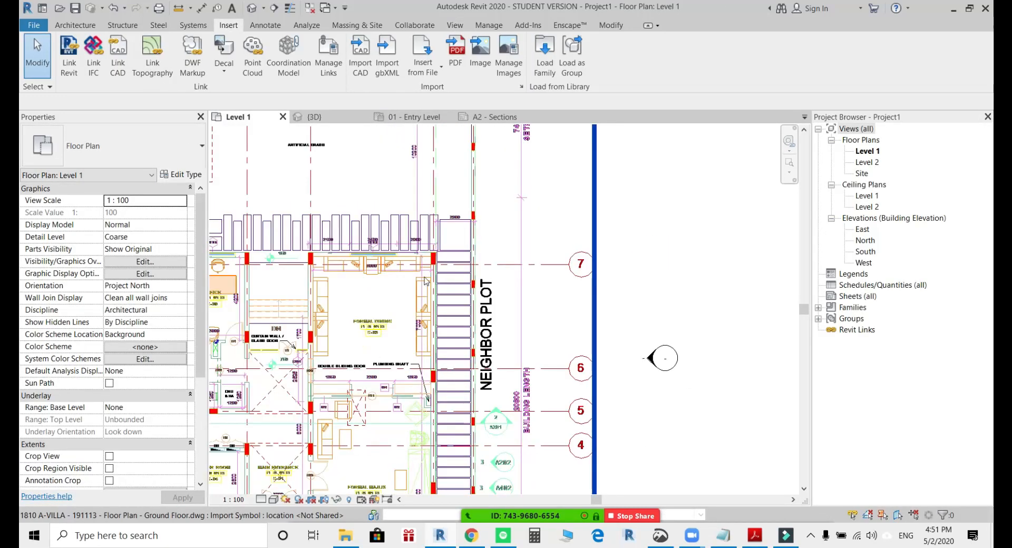
pyautogui.moveTo(503, 266); pyautogui.dragTo(652, 267, button='middle')
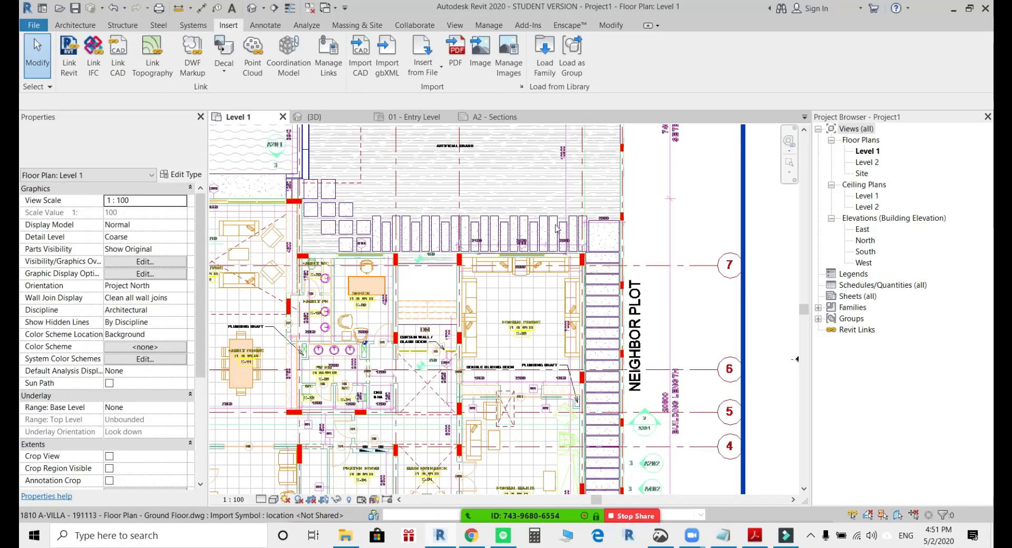
pyautogui.scroll(3, 557, 228)
pyautogui.scroll(2, 603, 274)
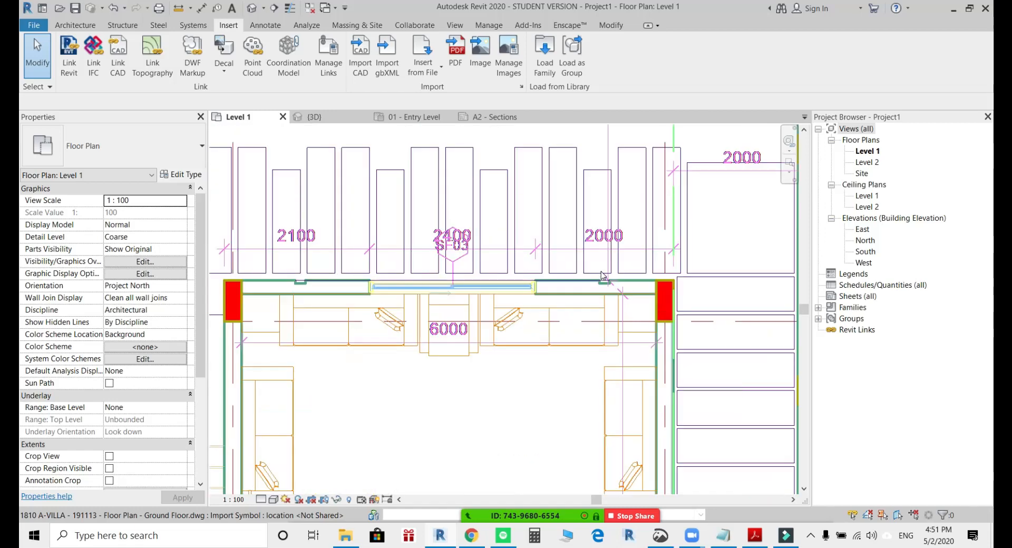
# Draw a Generic - 200mm wall 6250 mm long over the formal dining room's outer wall, between the centrelines of its two corner columns.
pyautogui.click(75, 25)
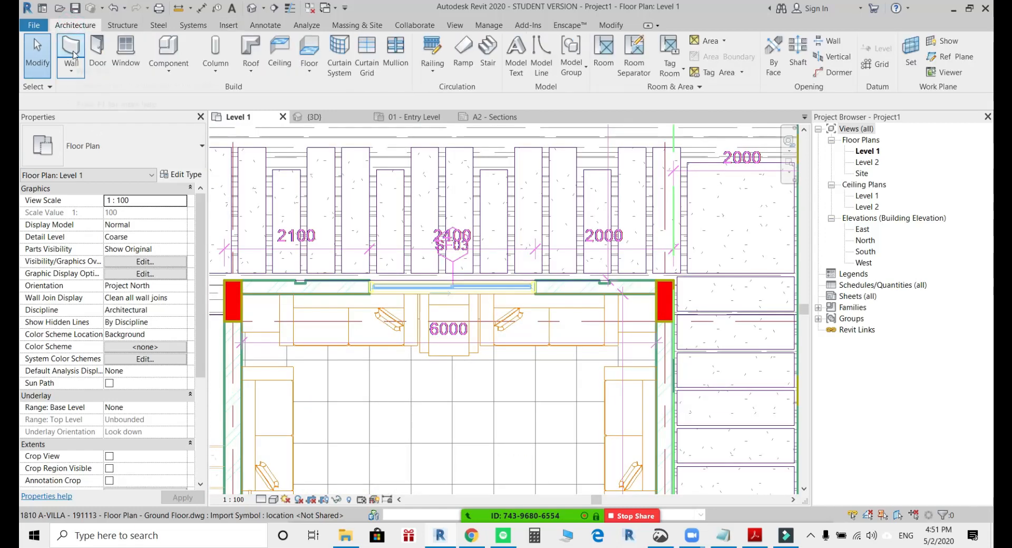
pyautogui.click(72, 55)
pyautogui.scroll(2, 658, 288)
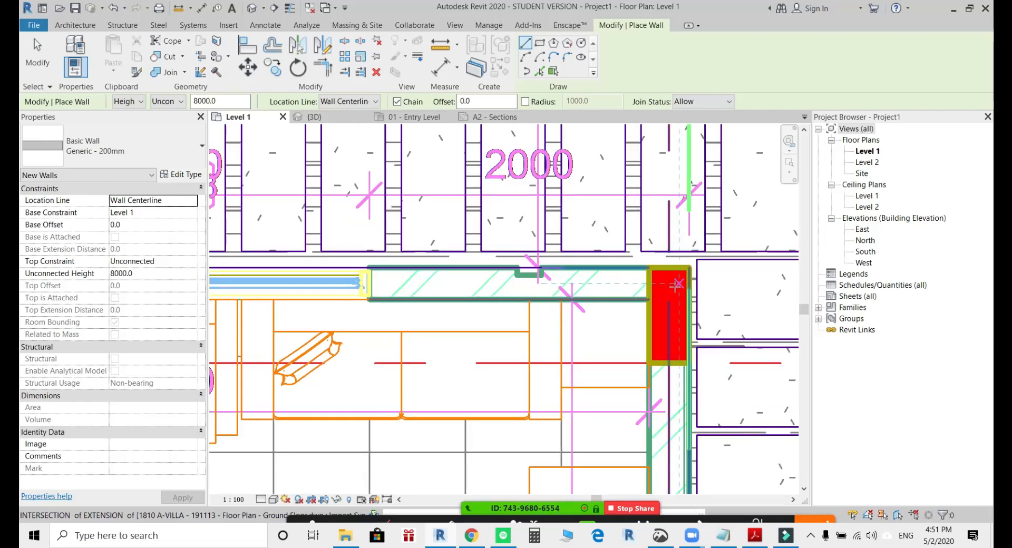
pyautogui.click(668, 285)
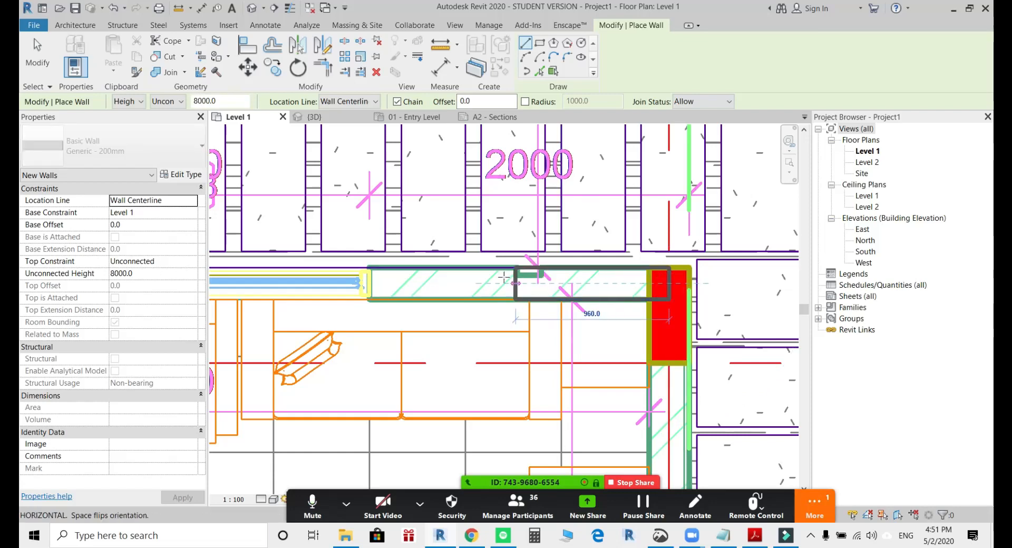
pyautogui.scroll(-2, 396, 283)
pyautogui.moveTo(393, 283); pyautogui.dragTo(604, 292, button='middle')
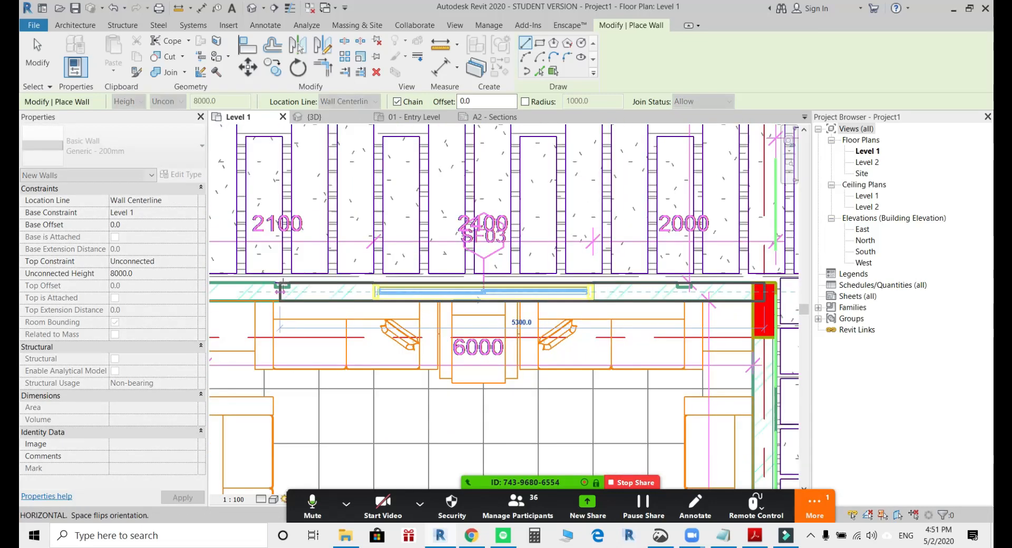
pyautogui.moveTo(271, 293); pyautogui.dragTo(539, 284, button='middle')
pyautogui.click(460, 284)
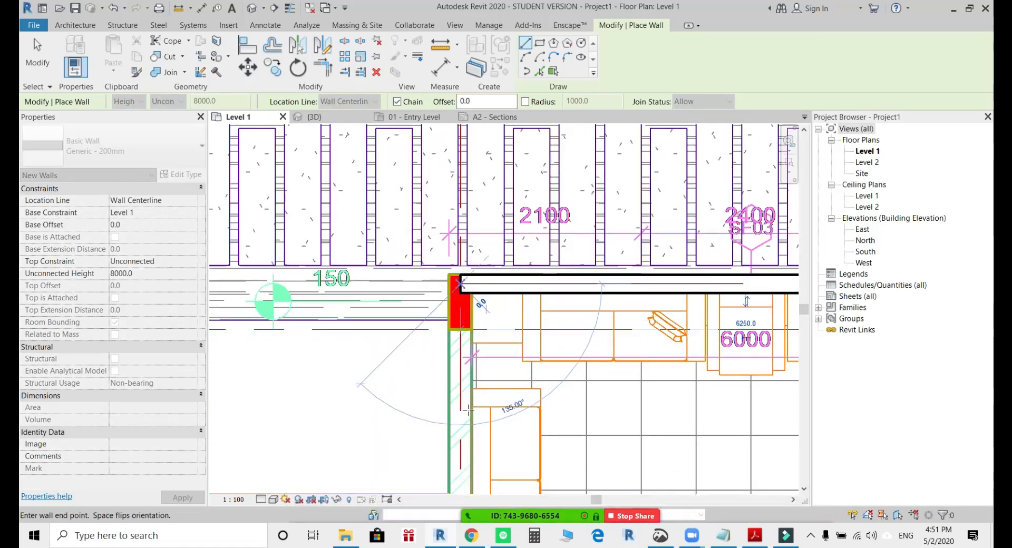
# Continue the wall chain along the formal dining room's side wall to the D23 sliding door opening and finish the Wall command.
pyautogui.moveTo(458, 429); pyautogui.dragTo(454, 231, button='middle')
pyautogui.moveTo(456, 368); pyautogui.dragTo(460, 157, button='middle')
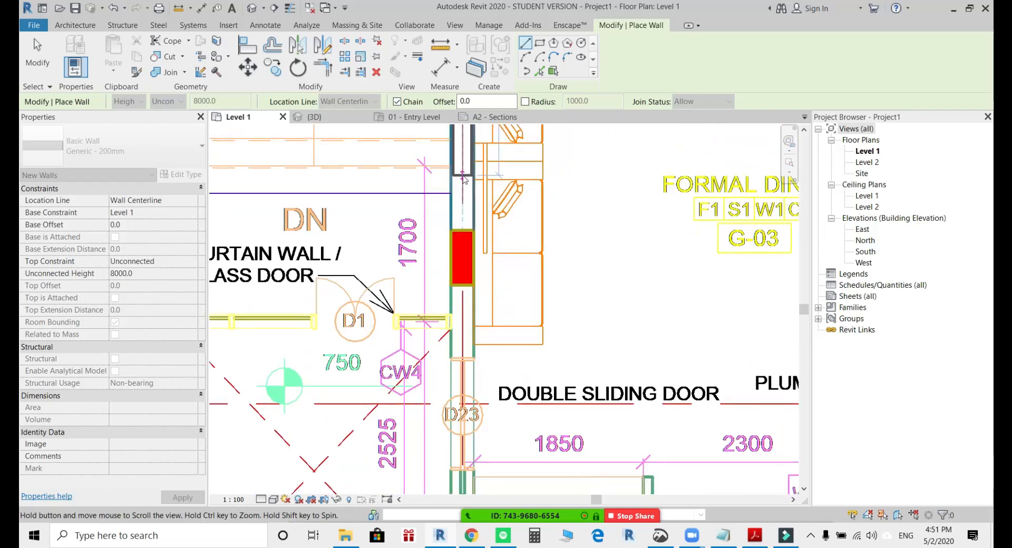
pyautogui.click(461, 358)
pyautogui.press('Escape')
pyautogui.press('Escape')
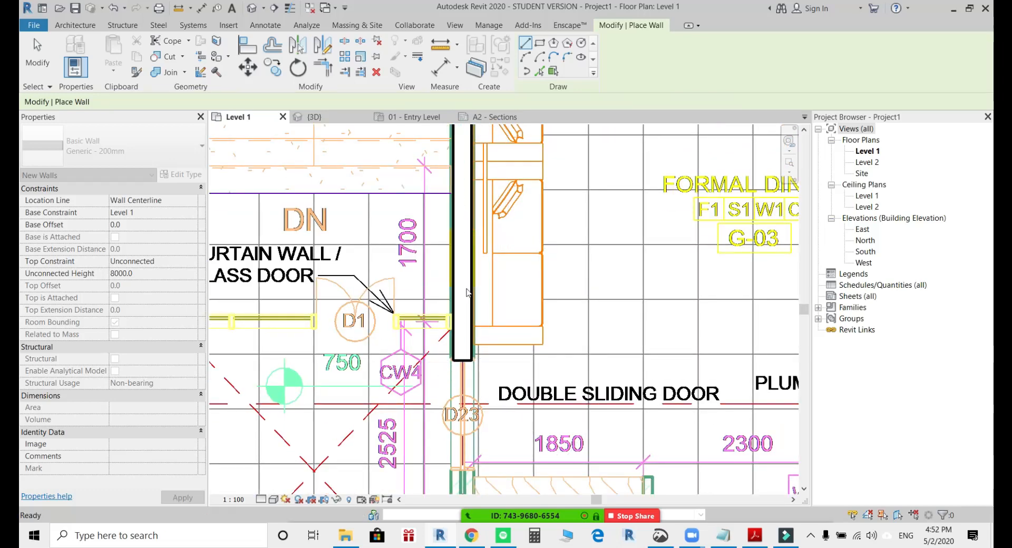
# View the two new walls in Project1's default 3D view and close that view.
pyautogui.scroll(3, 466, 286)
pyautogui.scroll(-2, 482, 312)
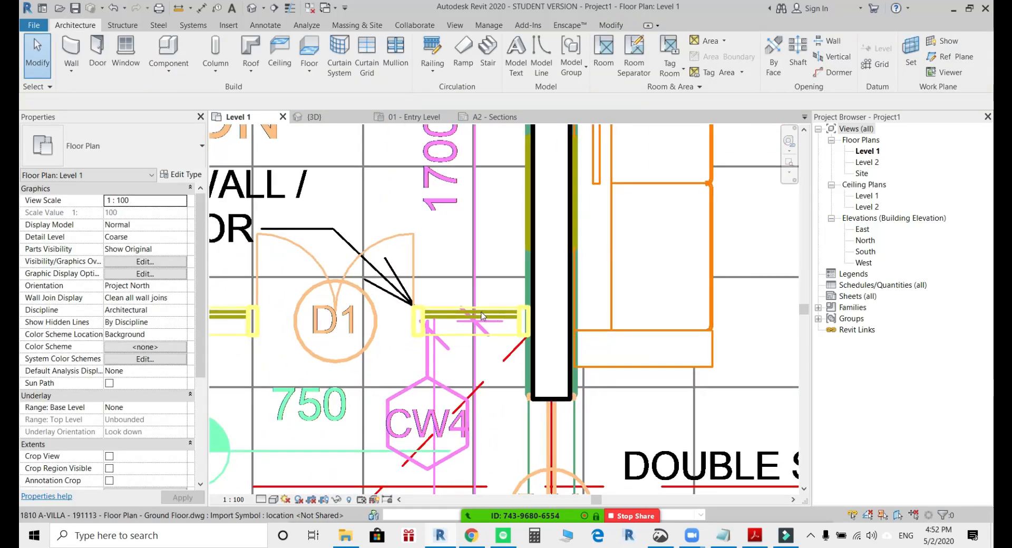
pyautogui.scroll(-2, 481, 312)
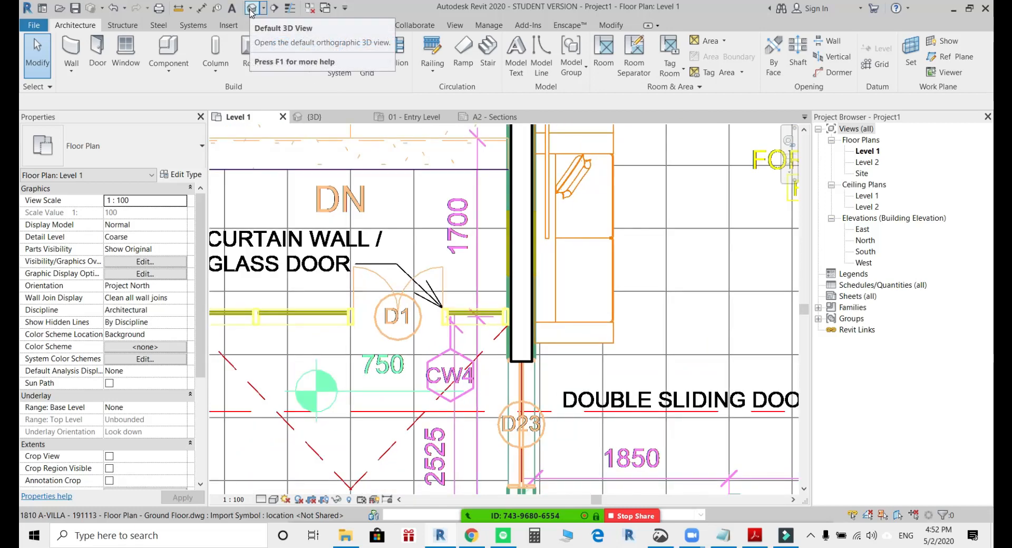
pyautogui.click(251, 9)
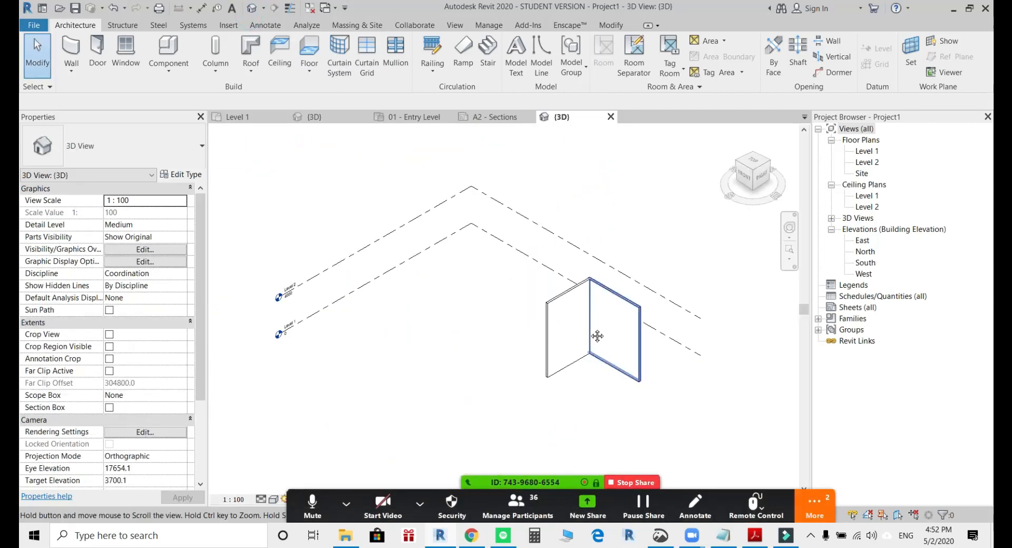
pyautogui.keyDown('shift'); pyautogui.moveTo(592, 363); pyautogui.dragTo(610, 379, button='middle'); pyautogui.keyUp('shift')
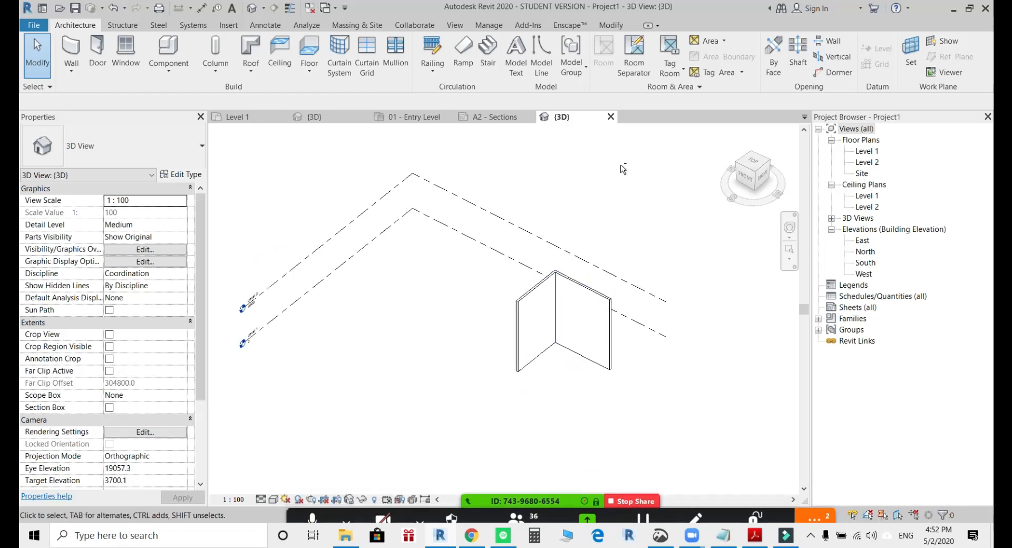
pyautogui.click(609, 117)
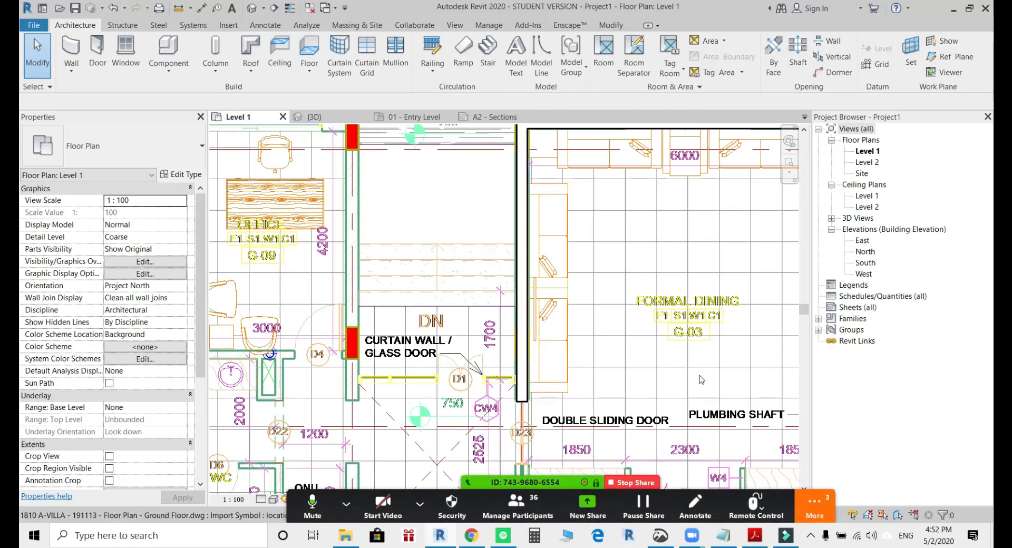
# Read the newest question in the Zoom group chat and close the chat window.
pyautogui.click(816, 510)
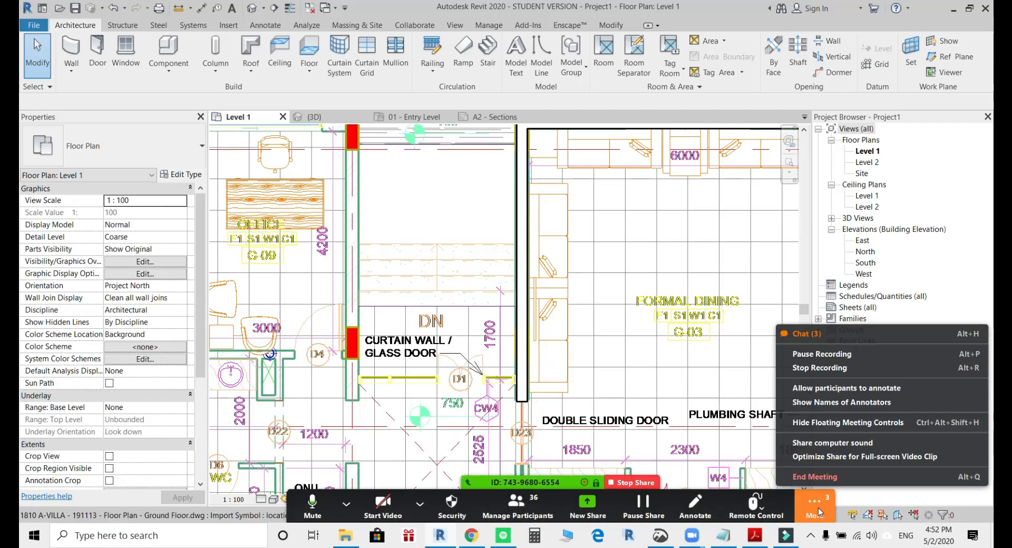
pyautogui.click(806, 334)
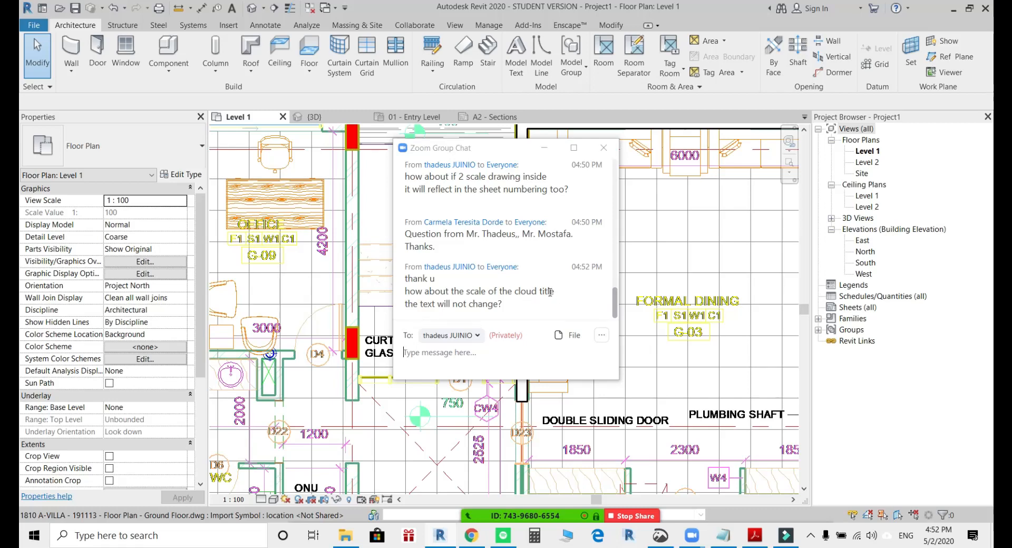
pyautogui.moveTo(545, 292); pyautogui.dragTo(517, 299)
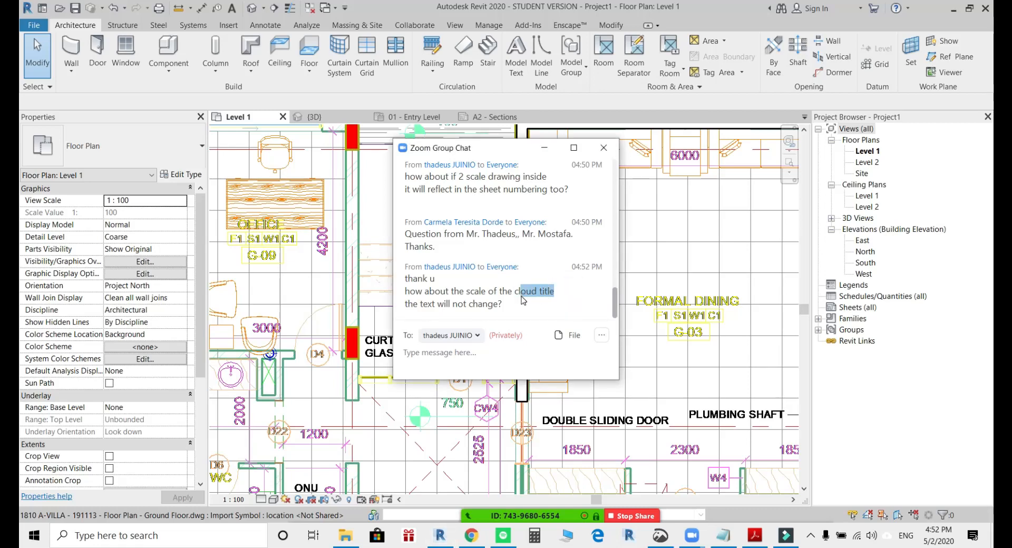
pyautogui.click(603, 148)
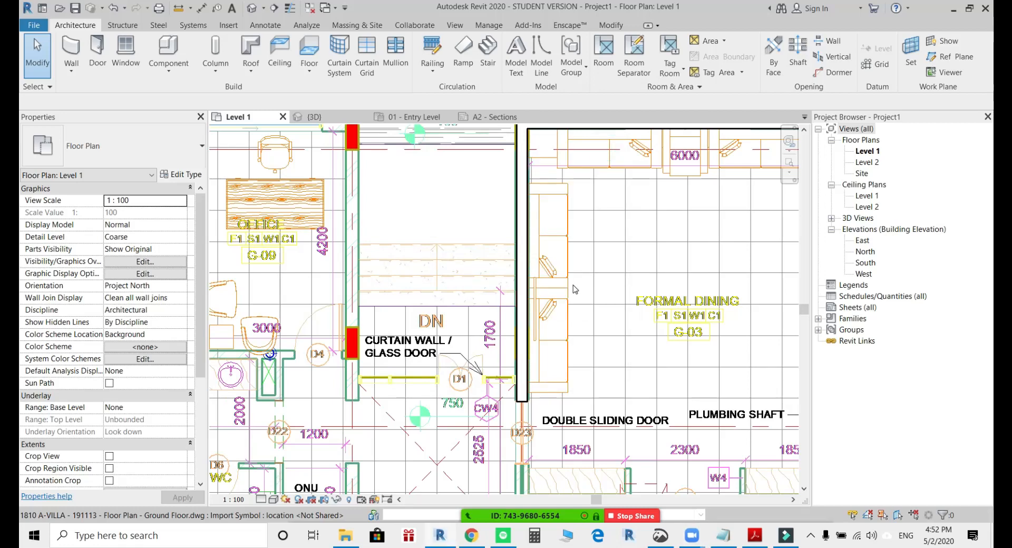
# Return to the sample project's sheet A2 - Sections and browse its view list up to the floor plans.
pyautogui.scroll(-4, 575, 289)
pyautogui.click(315, 117)
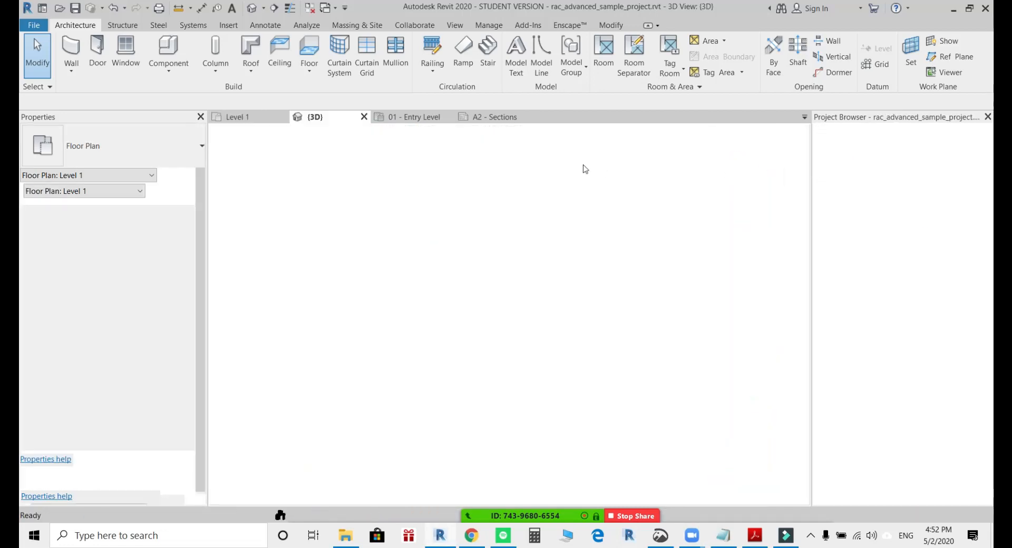
pyautogui.hotkey('ctrl', 'Tab')
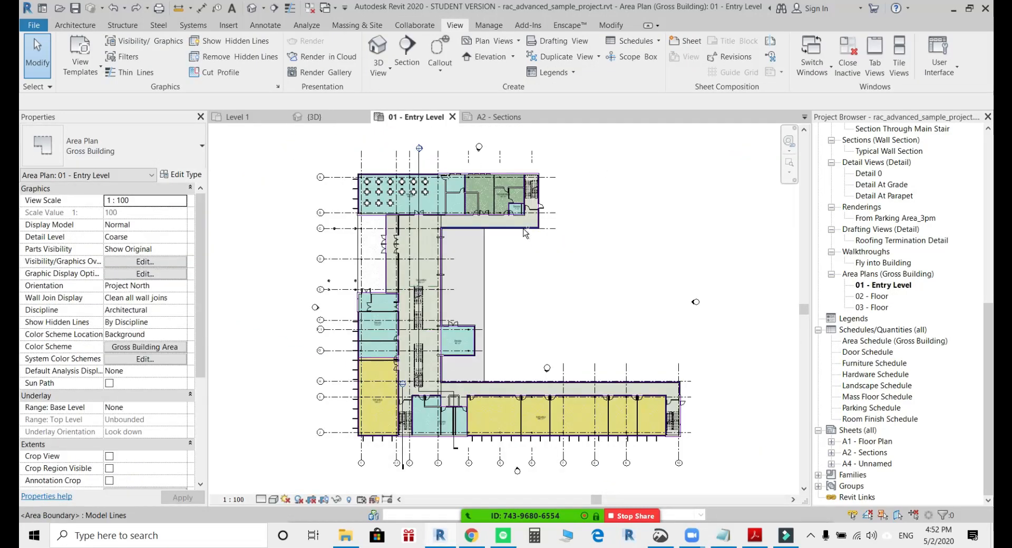
pyautogui.hotkey('ctrl', 'Tab')
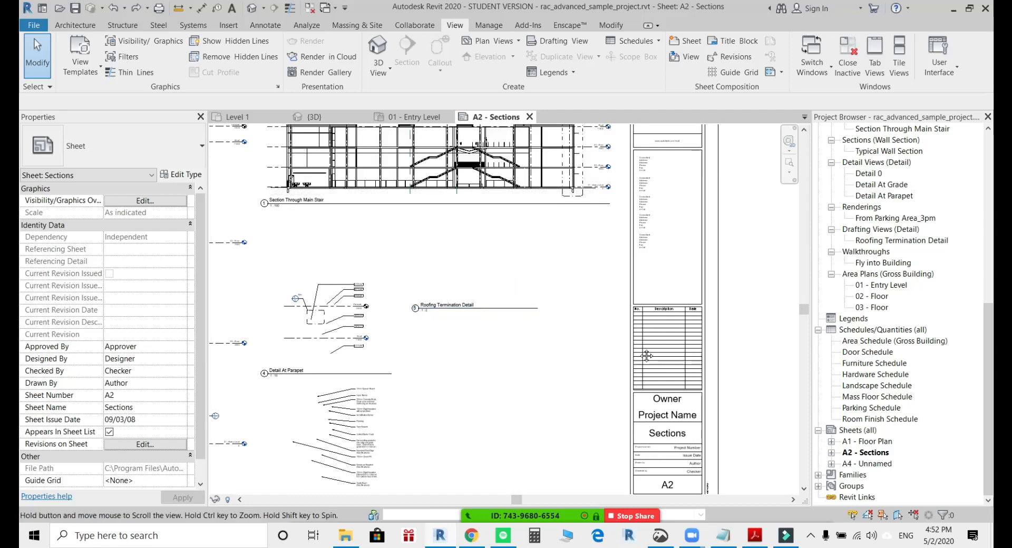
pyautogui.moveTo(646, 356); pyautogui.dragTo(840, 380, button='middle')
pyautogui.hotkey('ctrl', 'Tab')
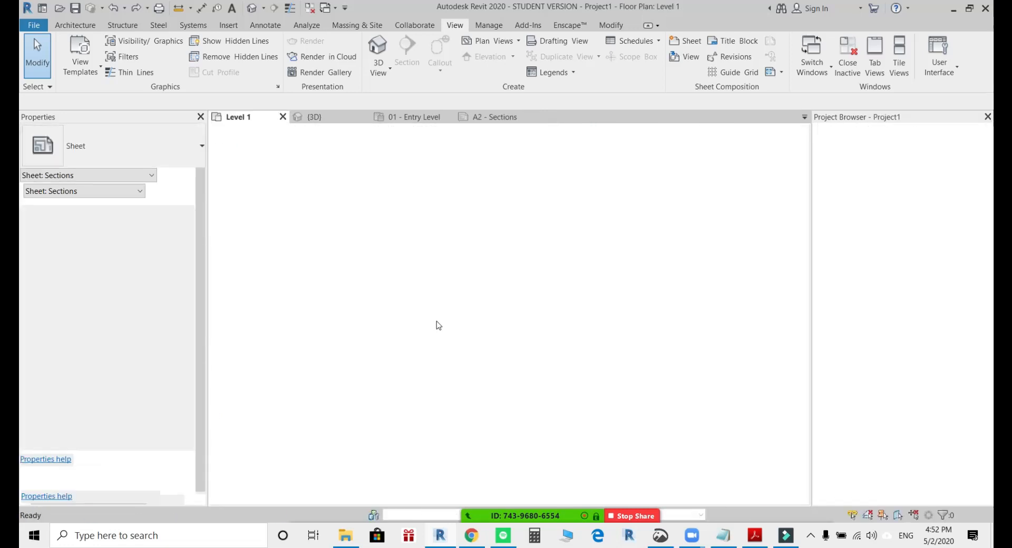
pyautogui.hotkey('ctrl', 'Tab')
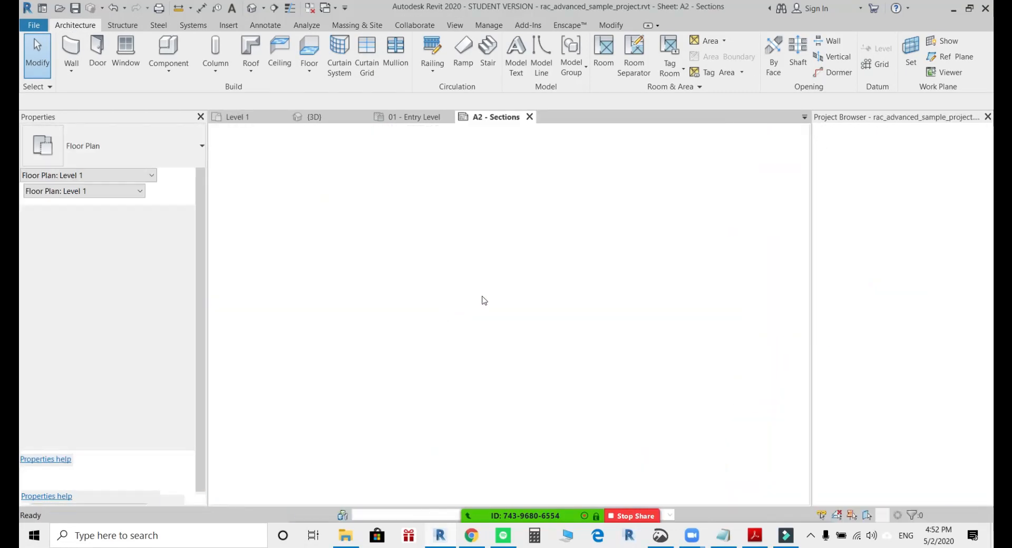
pyautogui.click(871, 208)
pyautogui.scroll(8, 872, 206)
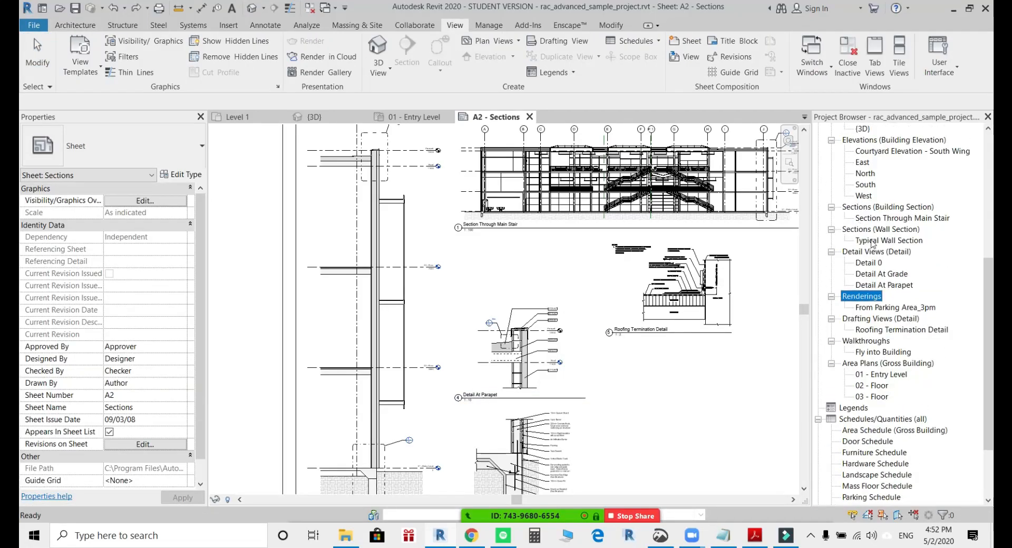
pyautogui.click(872, 196)
pyautogui.scroll(3, 874, 203)
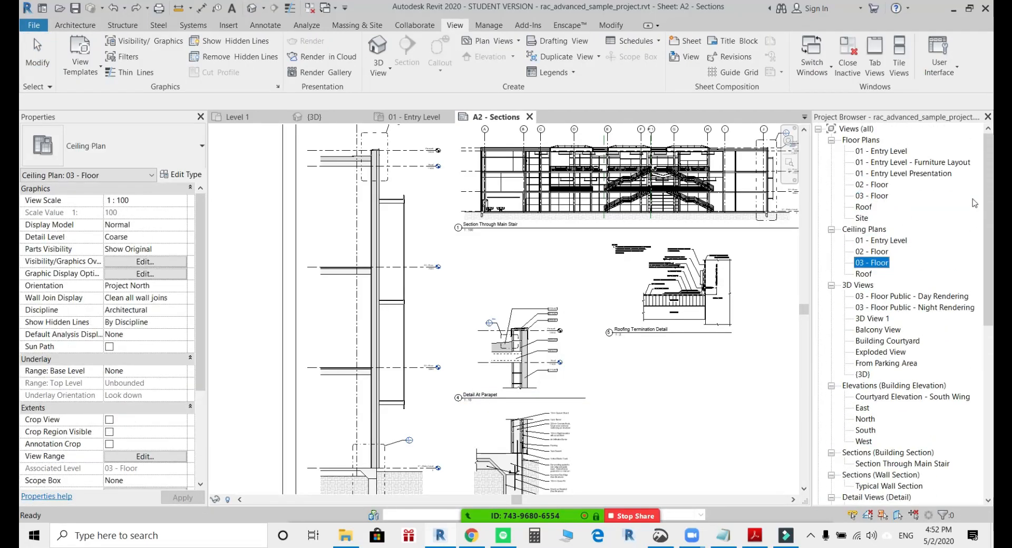
# Inspect the Typical Wall Section view title on the sheet and select its viewport.
pyautogui.scroll(10, 513, 290)
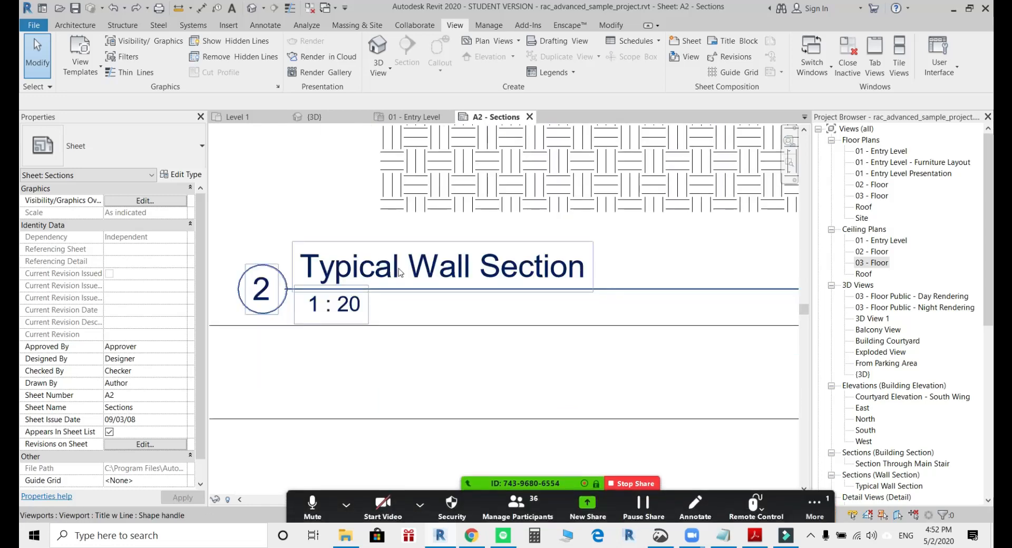
pyautogui.moveTo(379, 270); pyautogui.dragTo(356, 370, button='middle')
pyautogui.click(294, 336)
# Read the latest question about title text scale in the Zoom group chat and close the chat window.
pyautogui.click(815, 506)
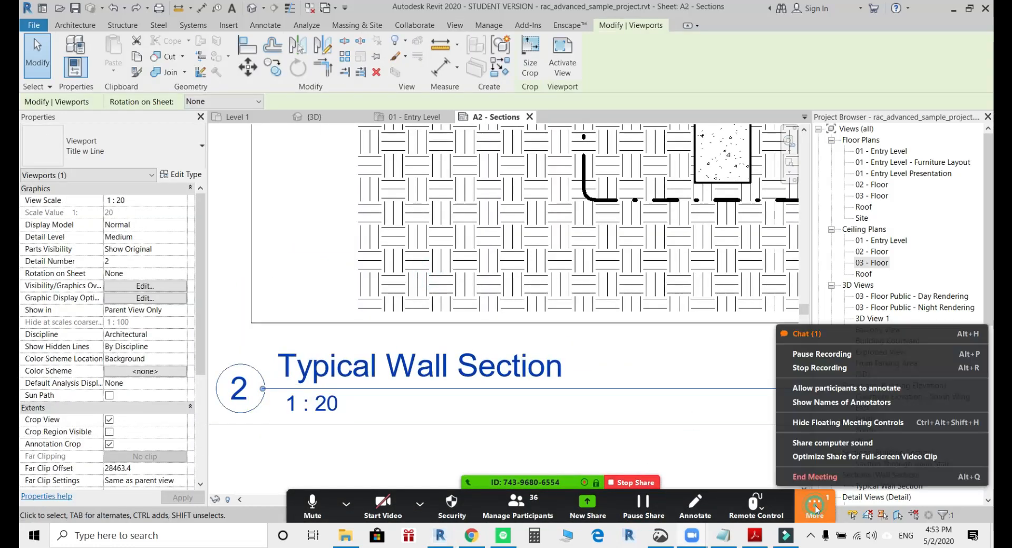
pyautogui.click(806, 333)
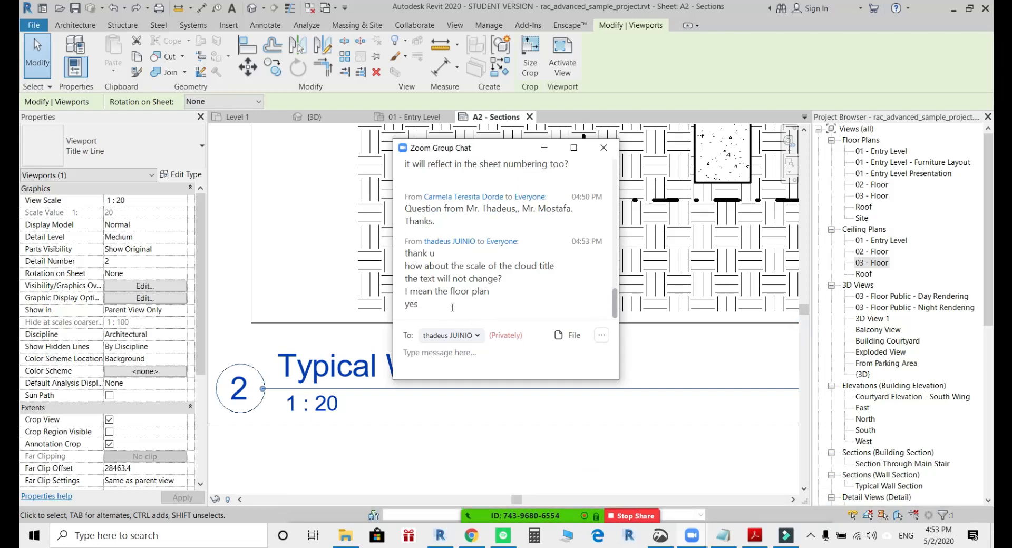
pyautogui.click(591, 156)
# Check which title family the Typical Wall Section viewport's type uses and leave its type properties unchanged.
pyautogui.scroll(-3, 372, 367)
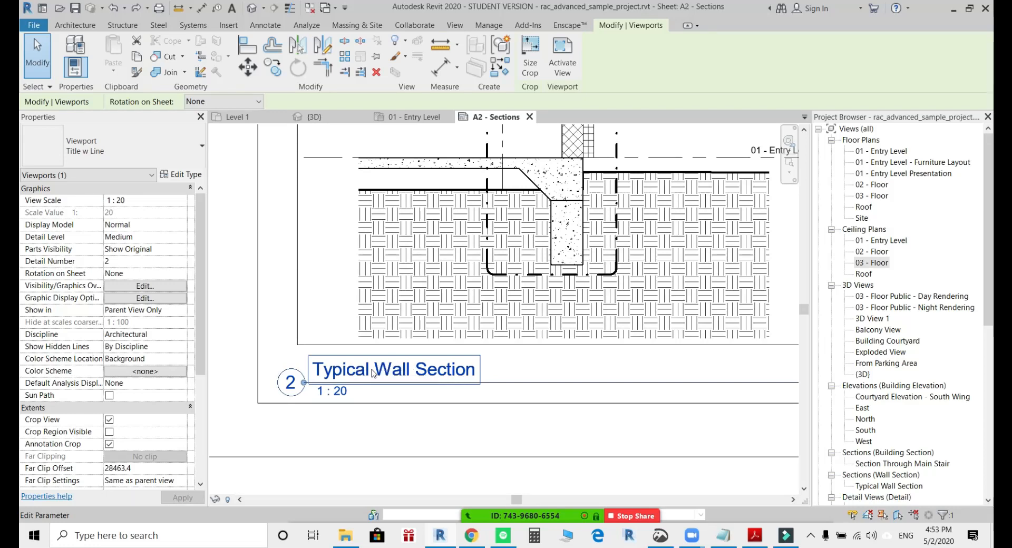
pyautogui.click(182, 175)
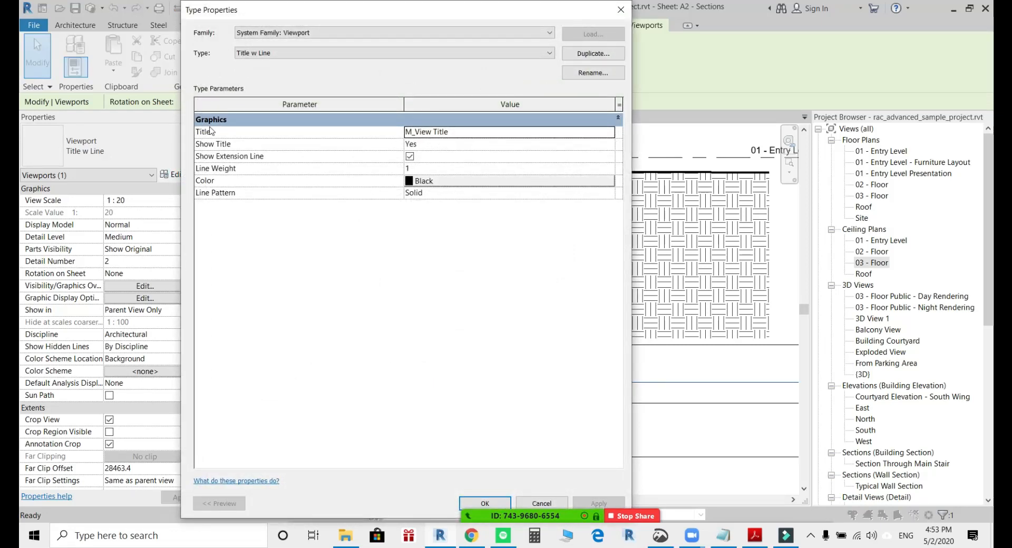
pyautogui.click(467, 135)
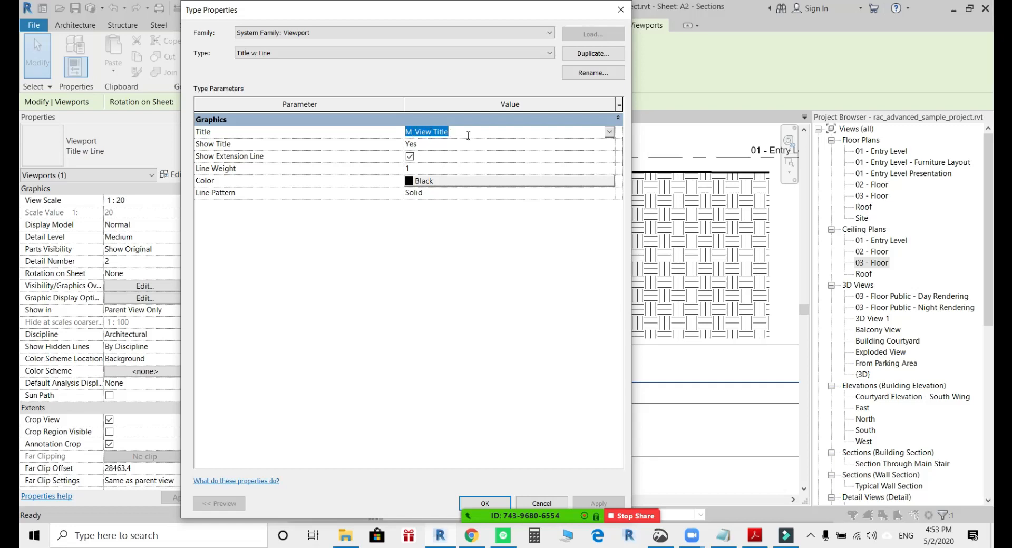
pyautogui.press('Escape')
pyautogui.press('Escape')
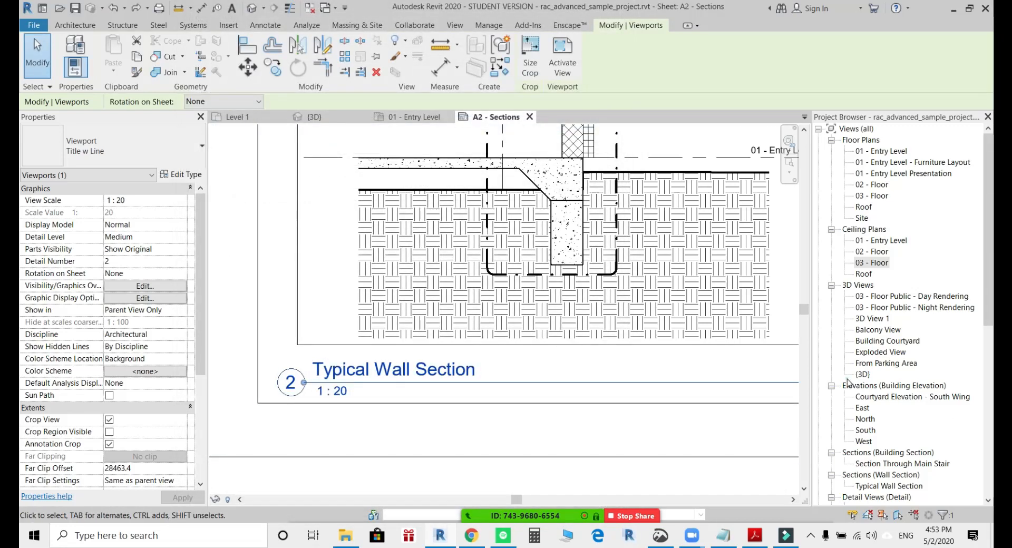
# Expand the project's Families branch and its Annotation Symbols category in the project browser.
pyautogui.click(847, 380)
pyautogui.click(879, 363)
pyautogui.scroll(-3, 878, 374)
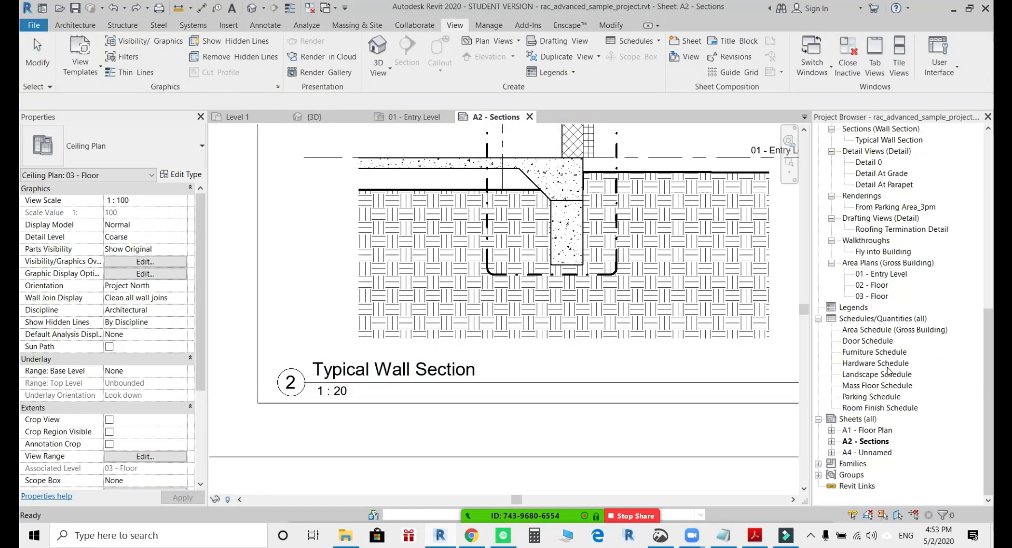
pyautogui.click(876, 262)
pyautogui.scroll(-4, 866, 295)
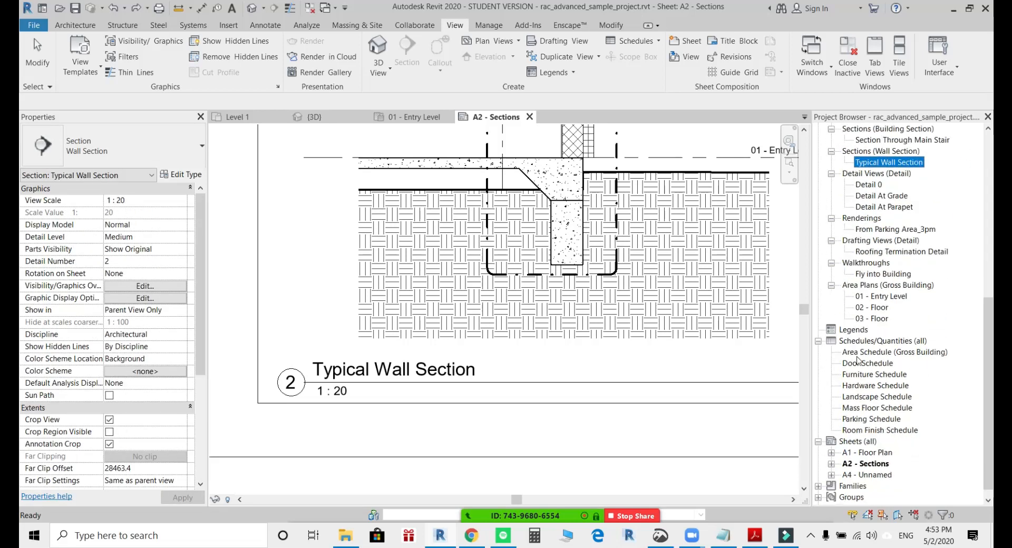
pyautogui.click(857, 330)
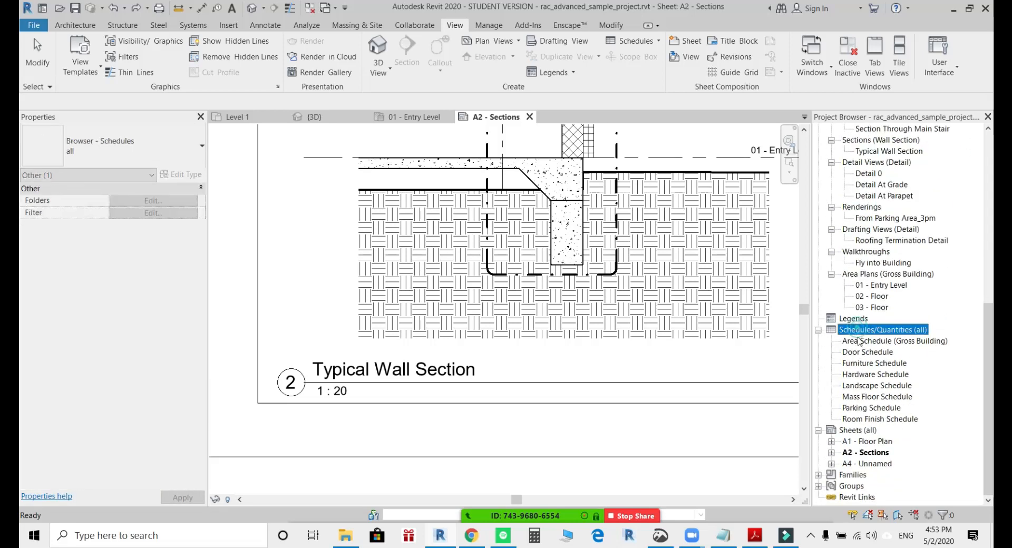
pyautogui.doubleClick(844, 477)
pyautogui.scroll(-1, 862, 311)
pyautogui.scroll(2, 866, 219)
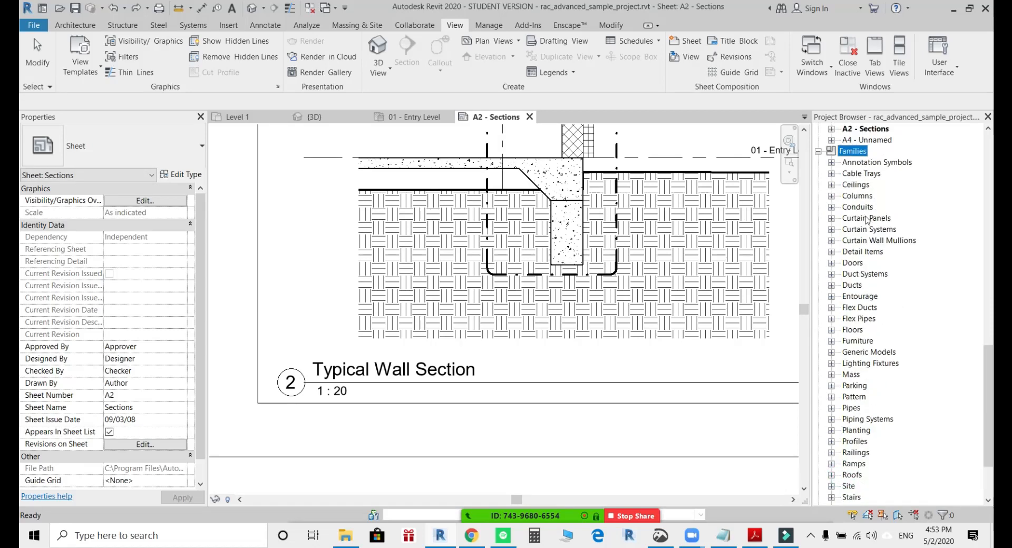
pyautogui.doubleClick(868, 163)
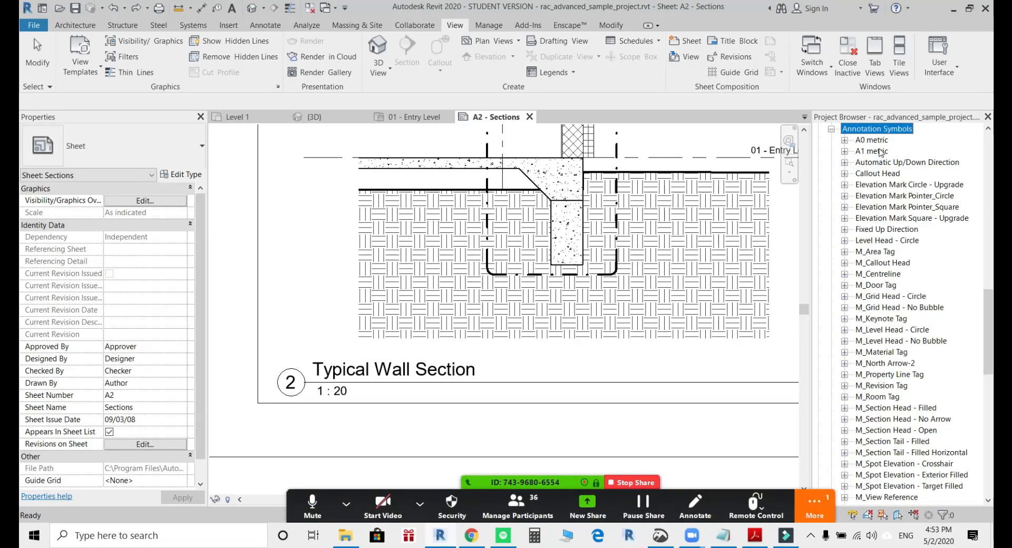
# Look through the annotation symbol families from the elevation marks to the grid heads for the view title family.
pyautogui.click(877, 218)
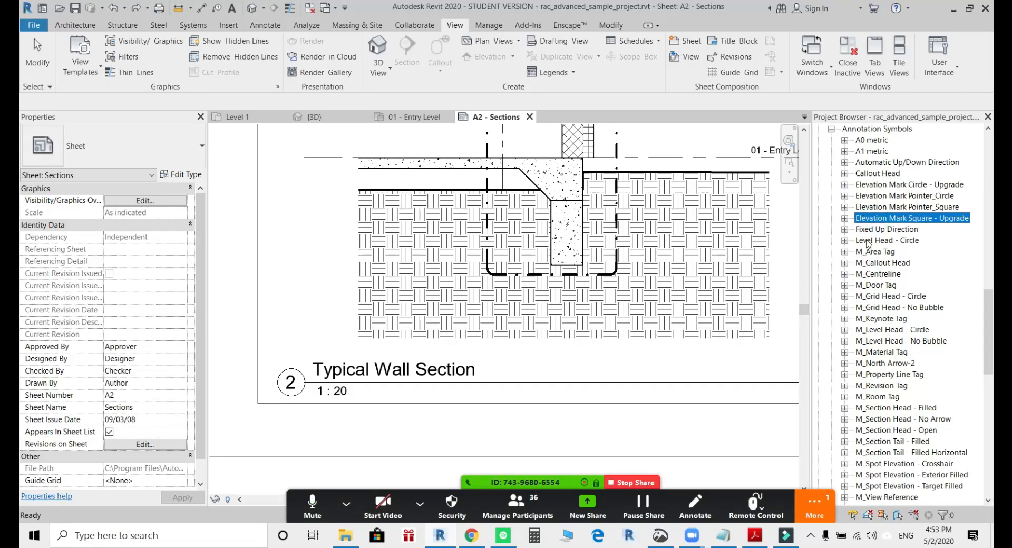
pyautogui.click(878, 174)
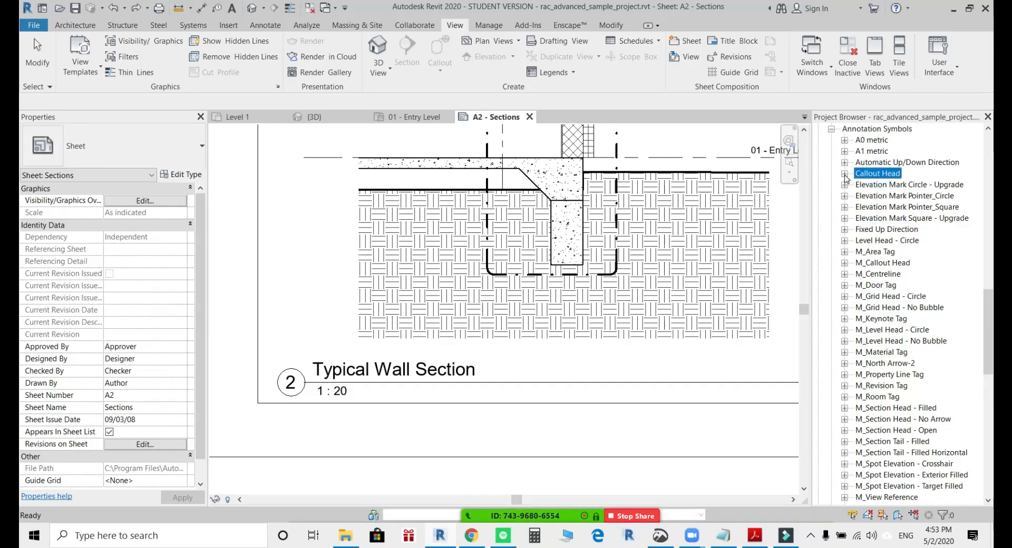
pyautogui.click(844, 174)
pyautogui.click(844, 174)
pyautogui.click(890, 205)
pyautogui.click(885, 275)
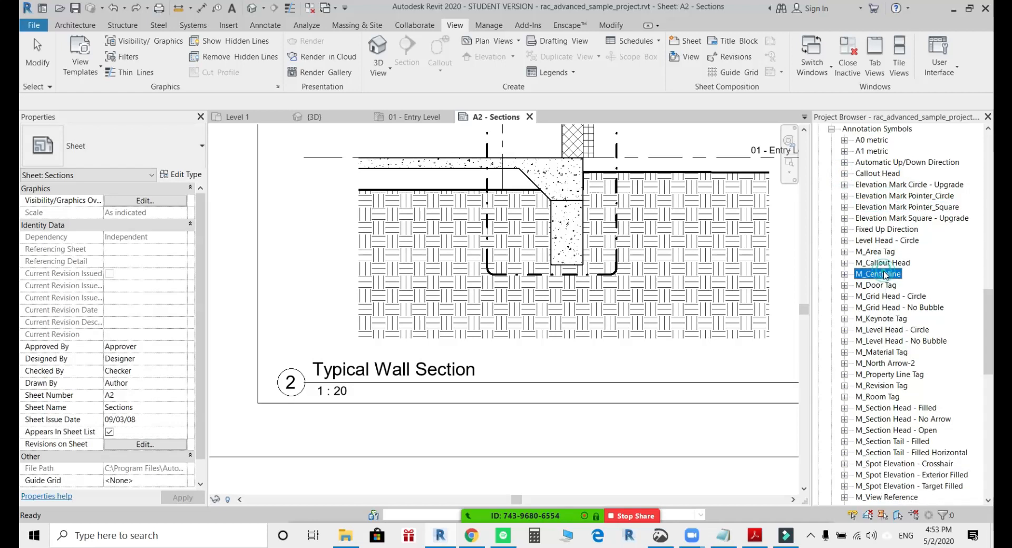
pyautogui.click(879, 298)
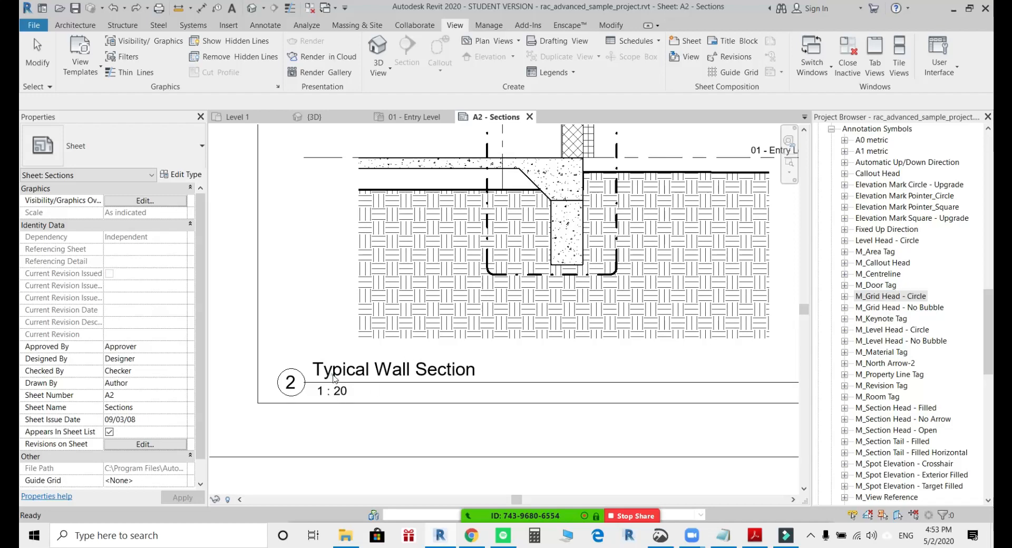
# Recheck the title family name in the Typical Wall Section viewport's type properties and close them.
pyautogui.click(369, 375)
pyautogui.click(183, 174)
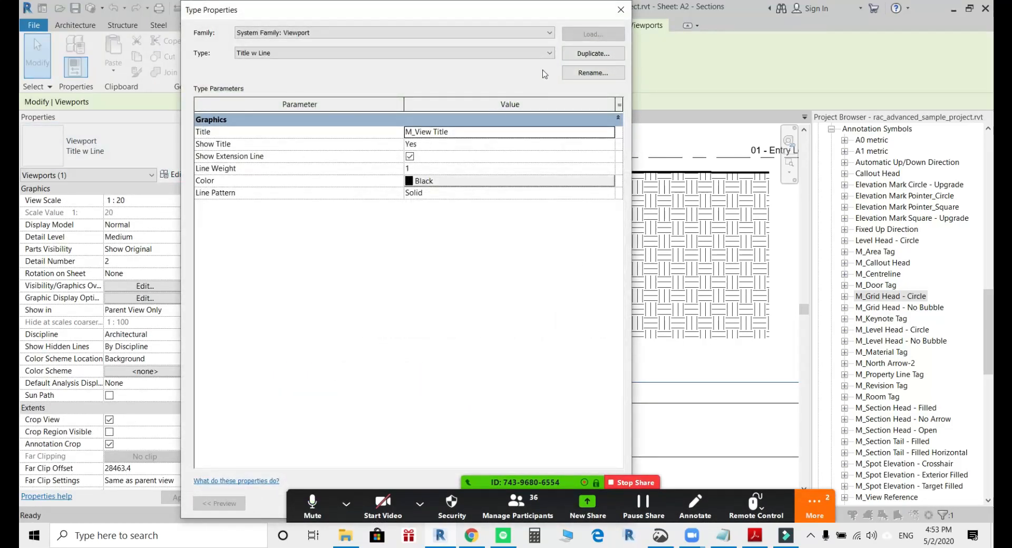
pyautogui.click(620, 10)
# Find the M_View Title family among the annotation symbols and open it for editing.
pyautogui.click(870, 373)
pyautogui.scroll(-3, 885, 413)
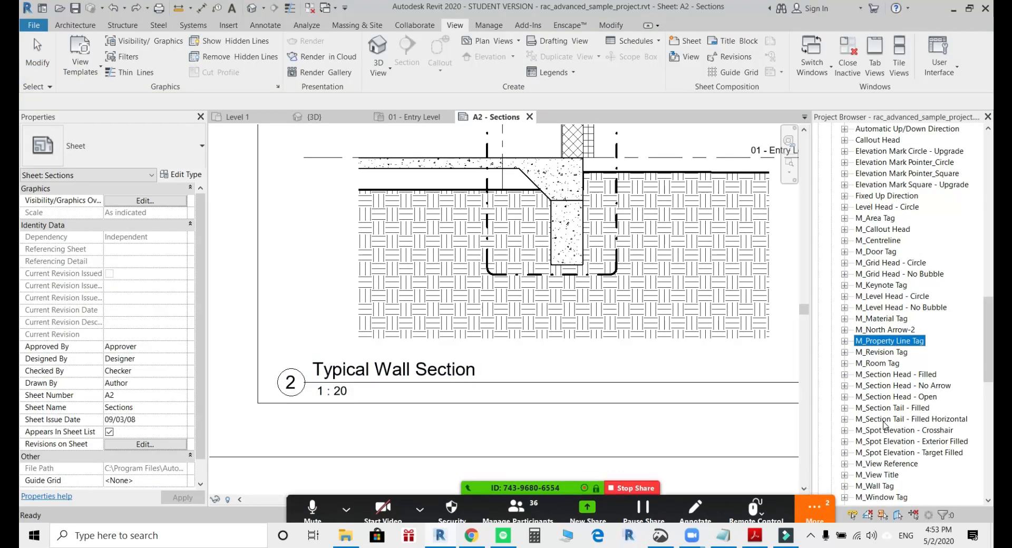
pyautogui.click(857, 397)
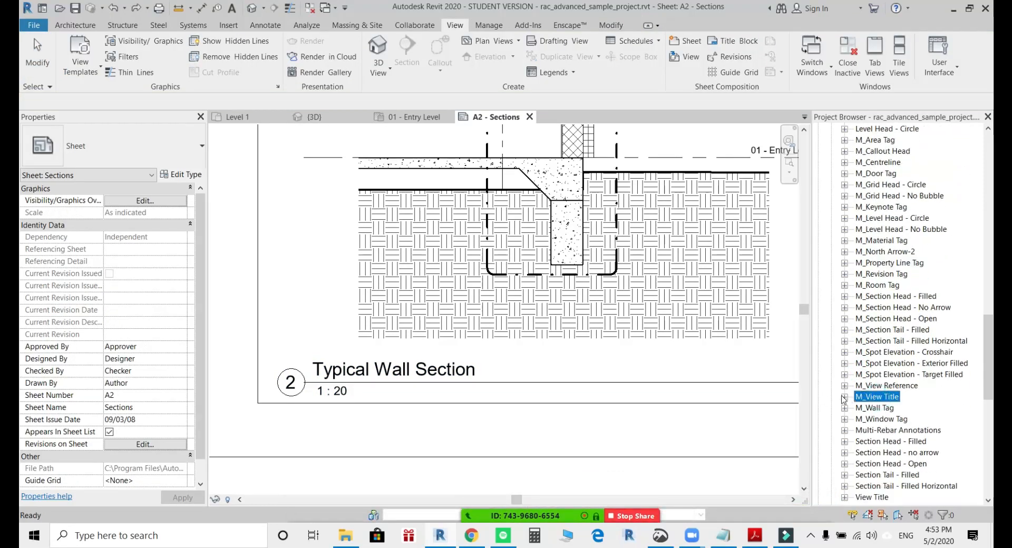
pyautogui.rightClick(863, 397)
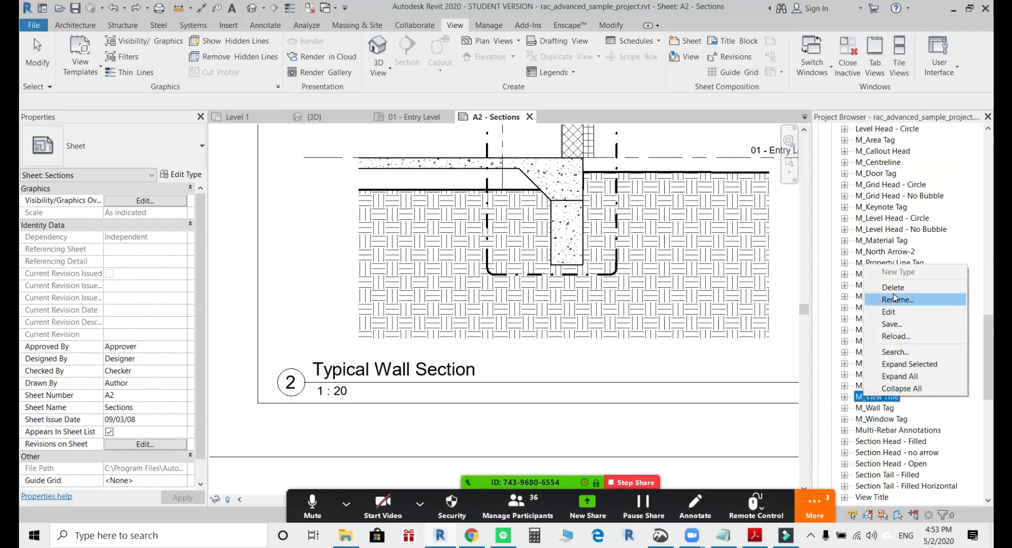
pyautogui.click(888, 312)
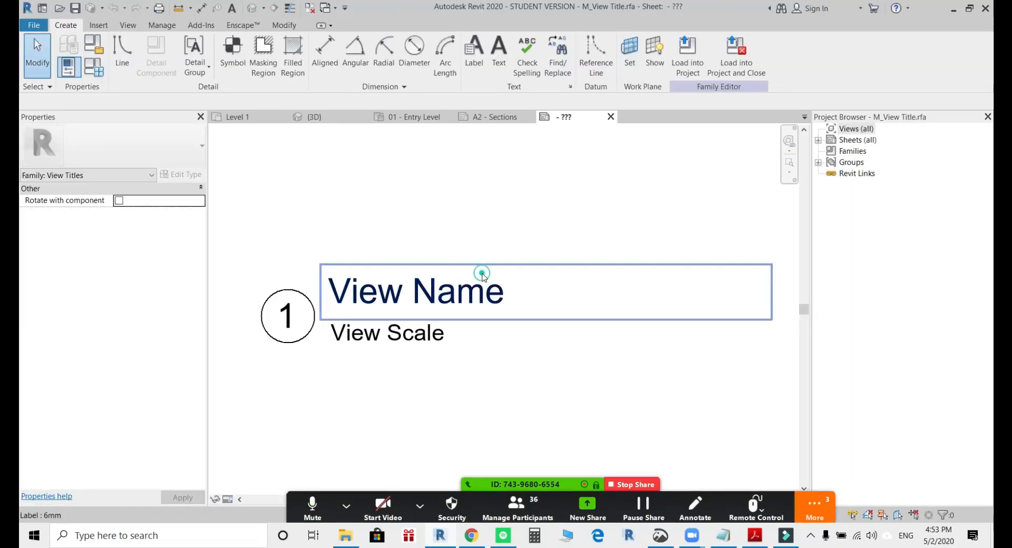
# Try a 4 mm text size for the View Name label's type and discard the change.
pyautogui.click(482, 274)
pyautogui.scroll(-3, 479, 278)
pyautogui.moveTo(476, 283); pyautogui.dragTo(425, 286, button='middle')
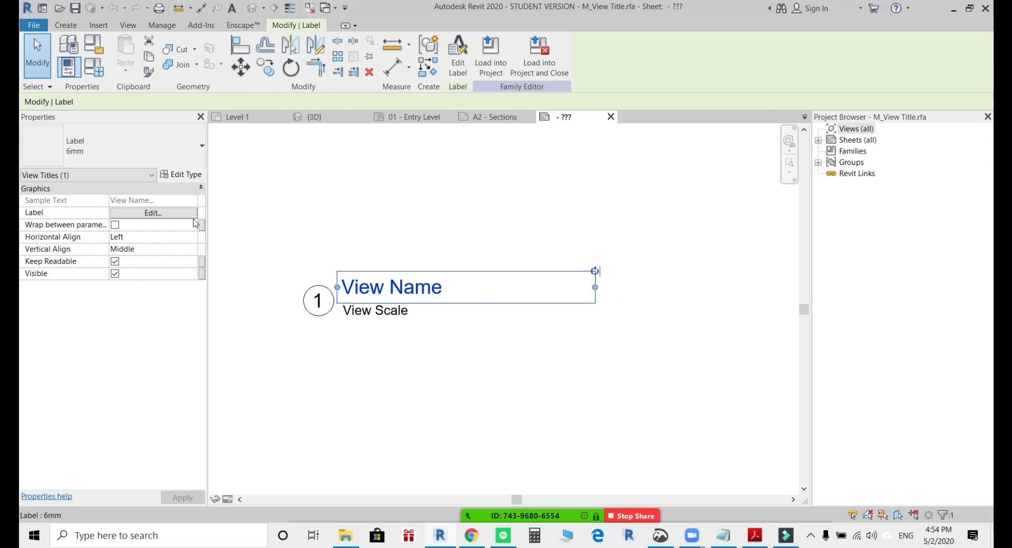
pyautogui.click(182, 174)
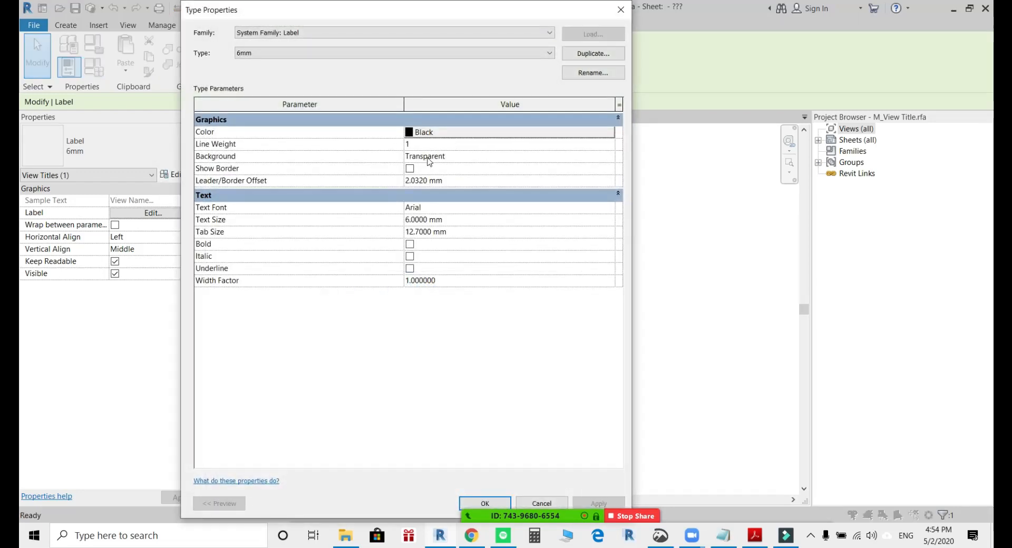
pyautogui.click(406, 218)
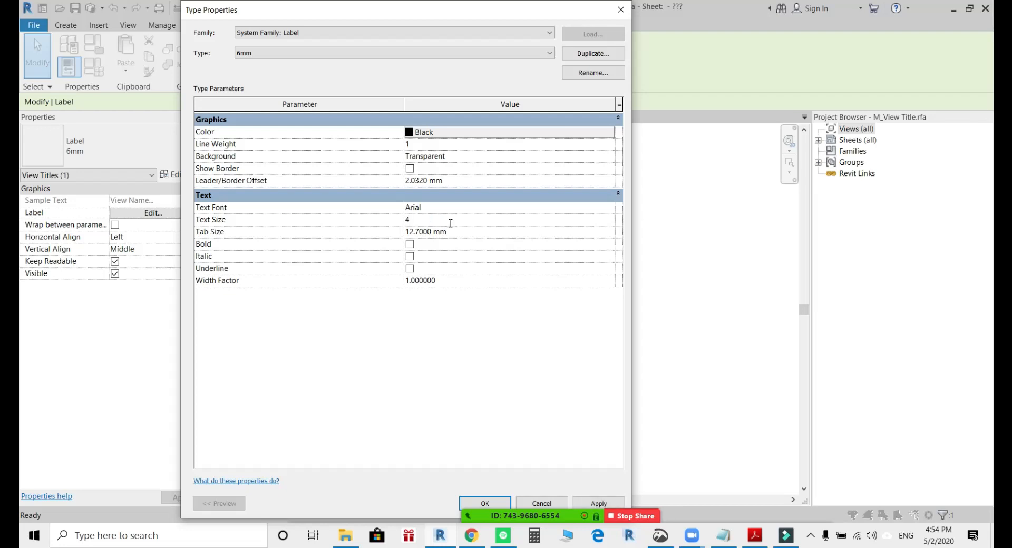
pyautogui.write('4')
pyautogui.click(475, 340)
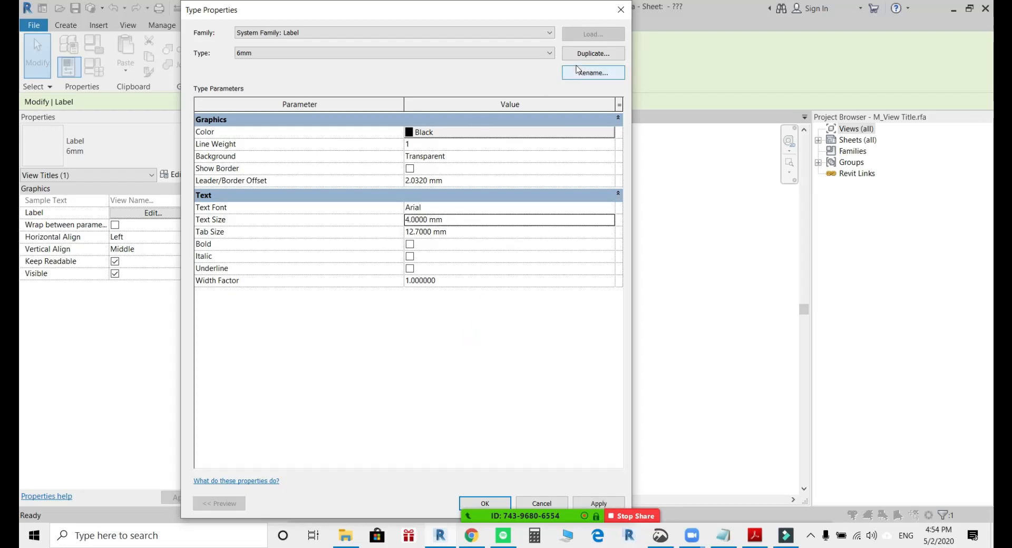
pyautogui.click(534, 504)
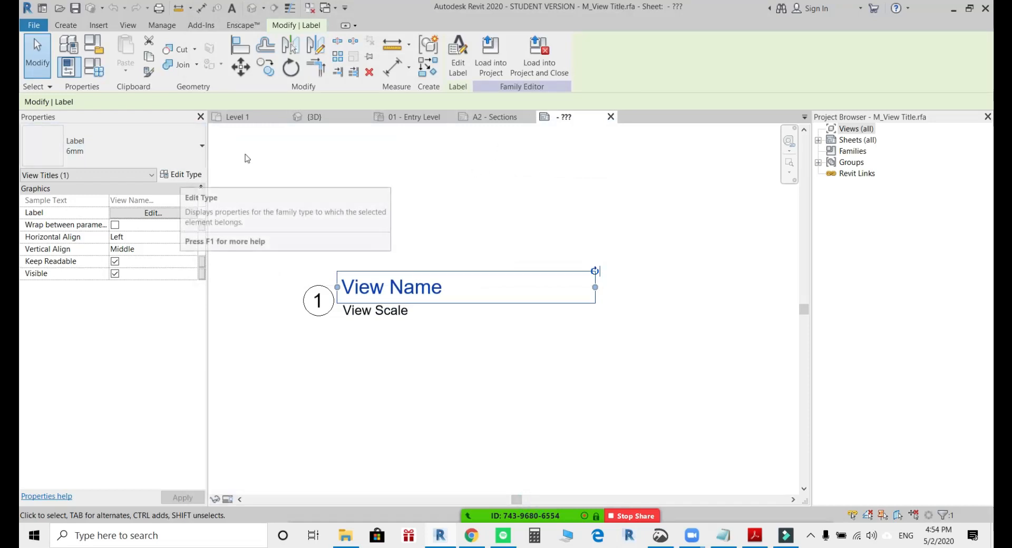
# Bring up the choice of projects to load the family into, cancel it, and close the M_View Title family.
pyautogui.click(539, 58)
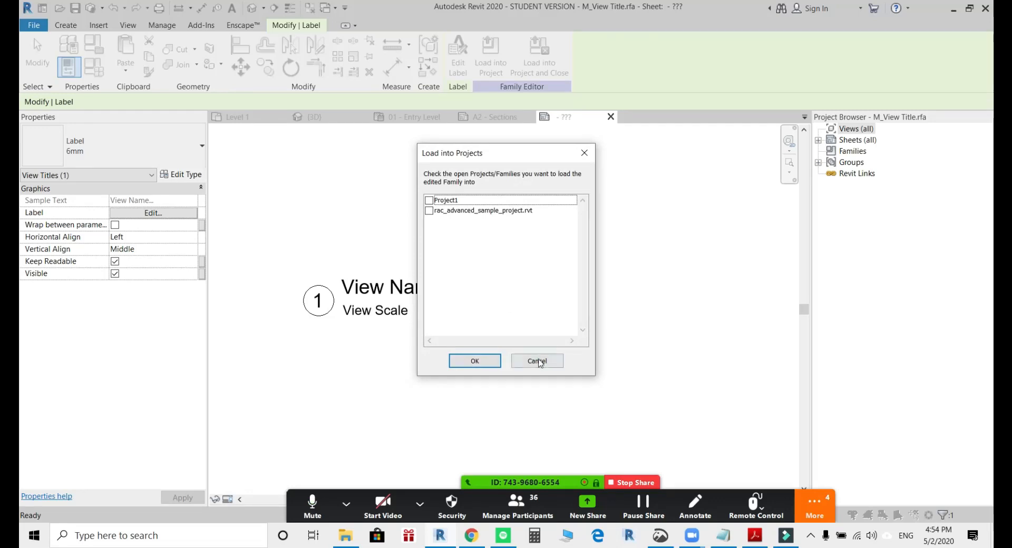
pyautogui.click(537, 361)
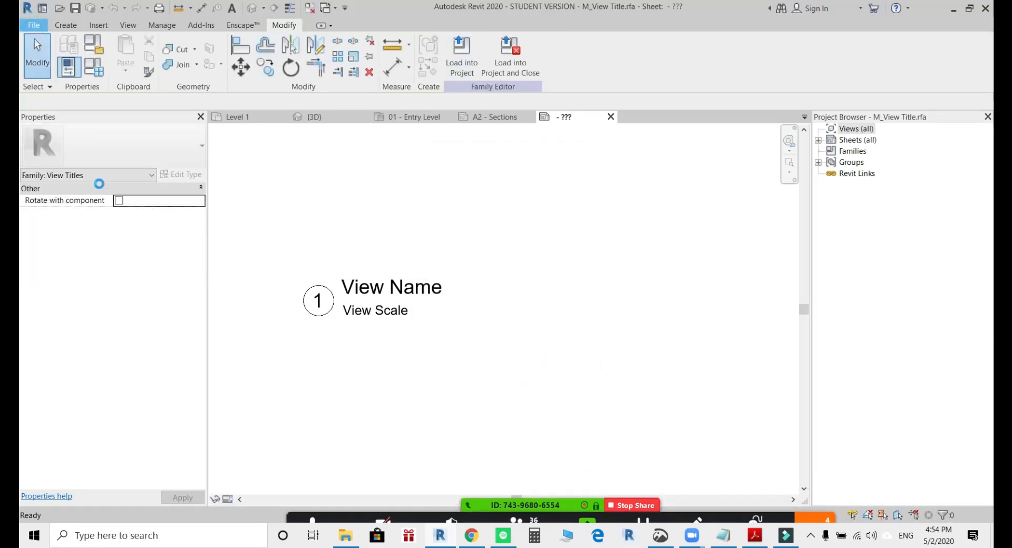
pyautogui.click(34, 24)
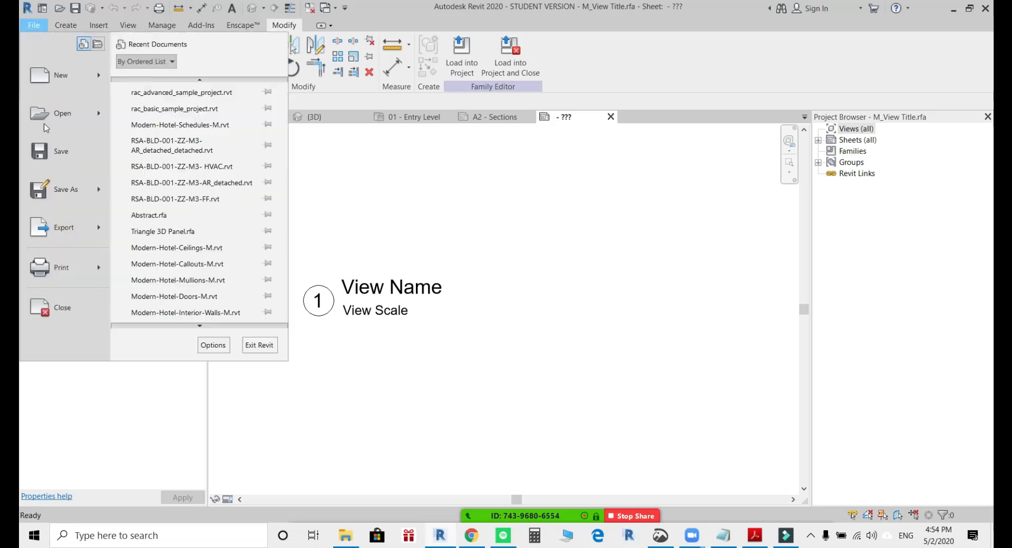
pyautogui.click(62, 321)
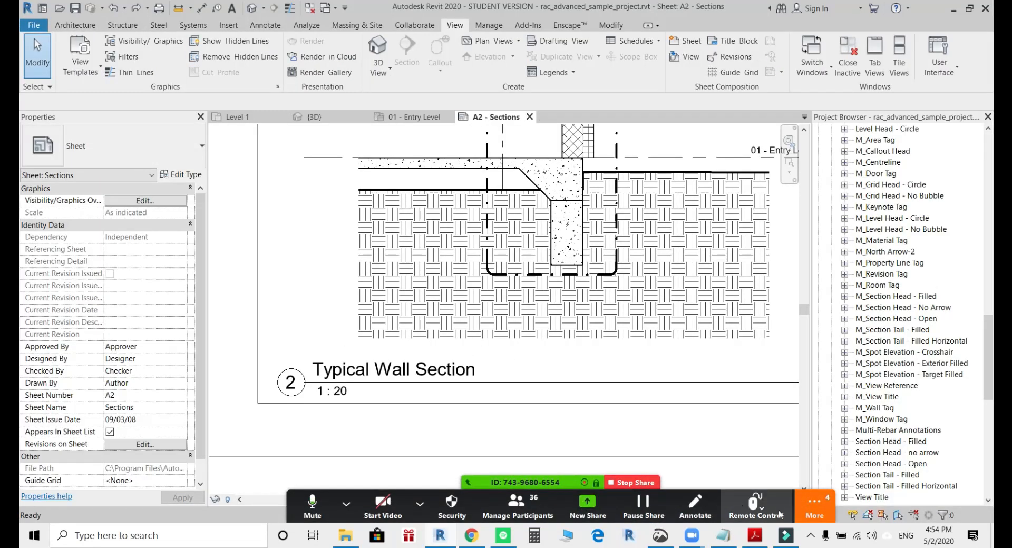
# Open the Zoom group chat, read back through the participants' earlier questions and the LOD explanation, and close the chat.
pyautogui.click(814, 507)
pyautogui.click(814, 334)
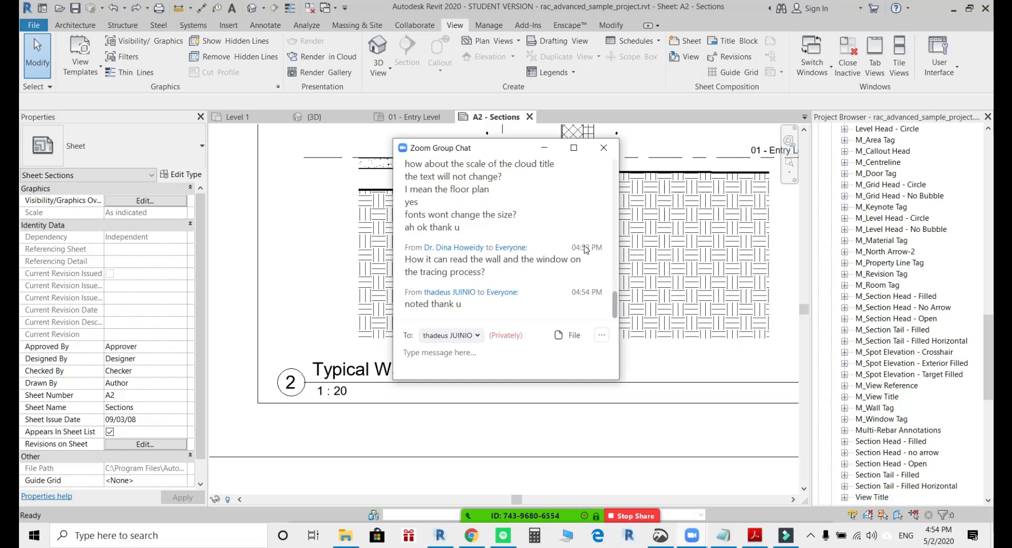
pyautogui.scroll(5, 552, 267)
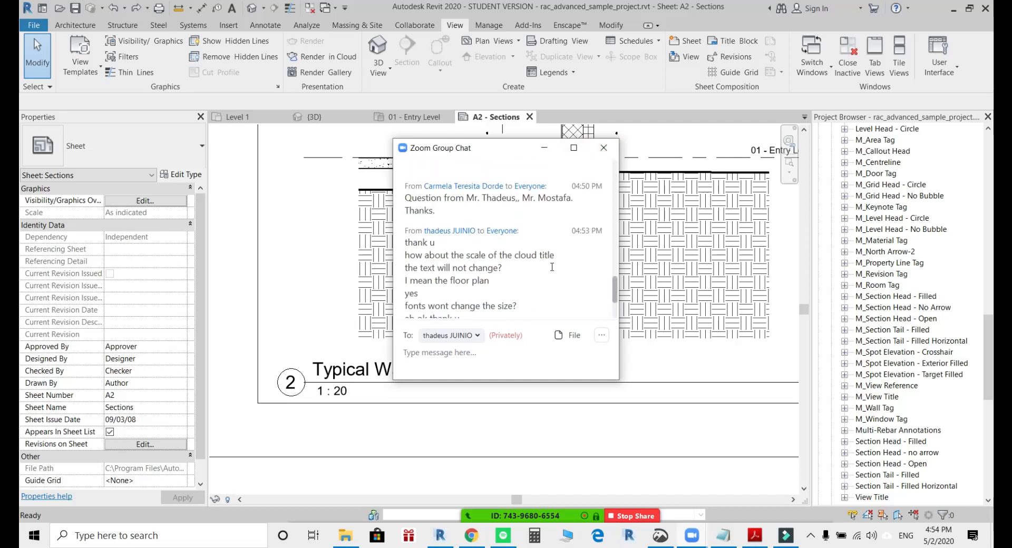
pyautogui.scroll(2, 490, 248)
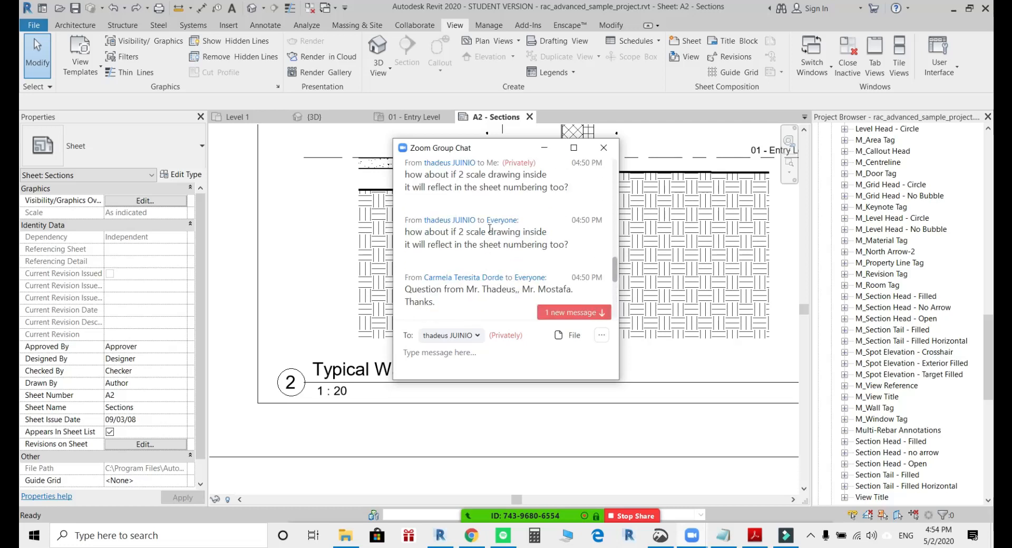
pyautogui.scroll(4, 487, 240)
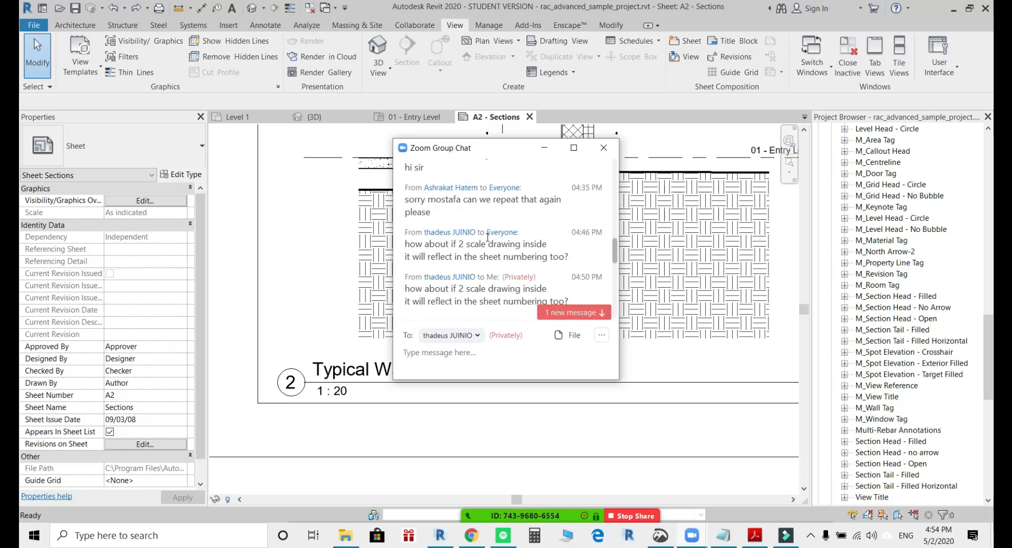
pyautogui.scroll(1, 488, 237)
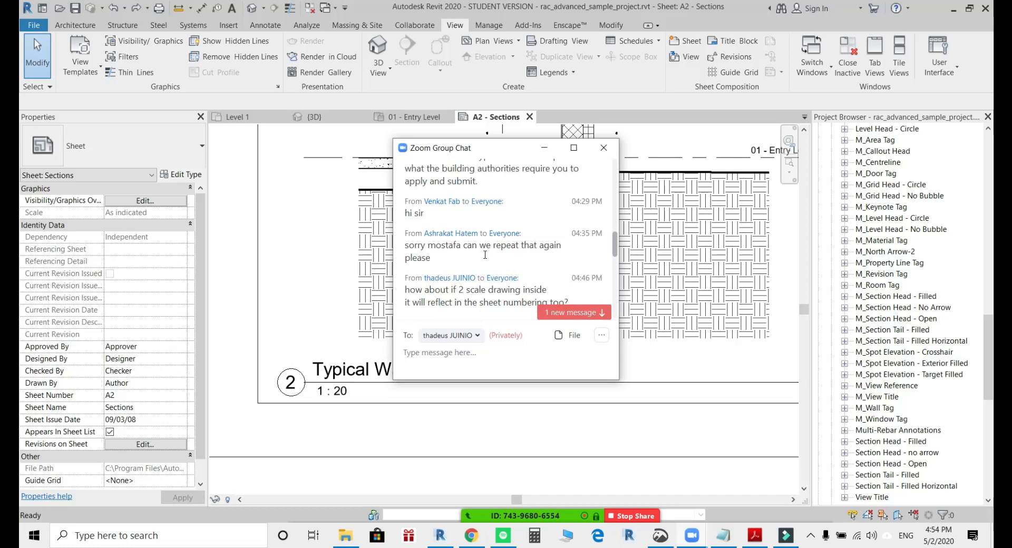
pyautogui.scroll(1, 473, 252)
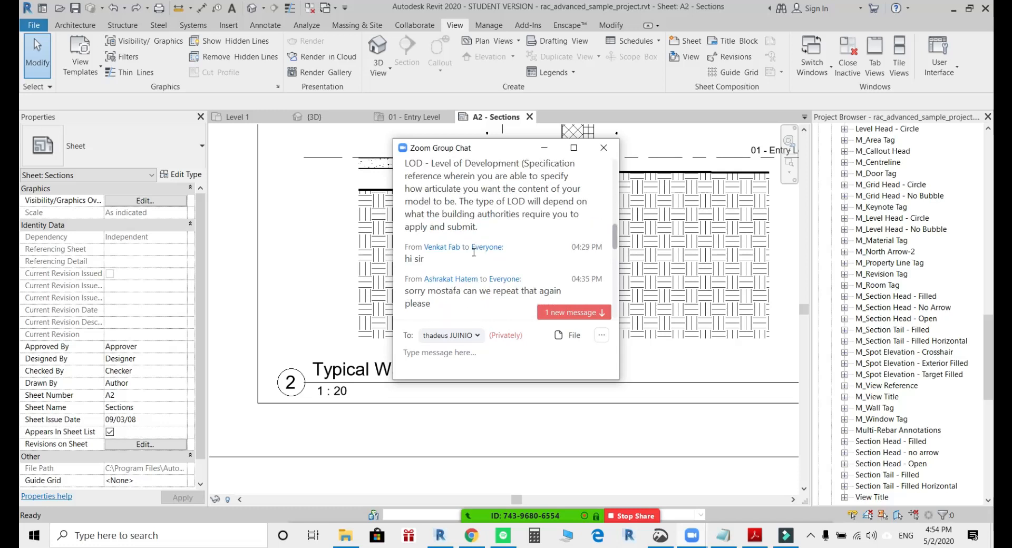
pyautogui.scroll(1, 473, 253)
pyautogui.moveTo(409, 186); pyautogui.dragTo(540, 198)
pyautogui.doubleClick(547, 199)
pyautogui.click(446, 207)
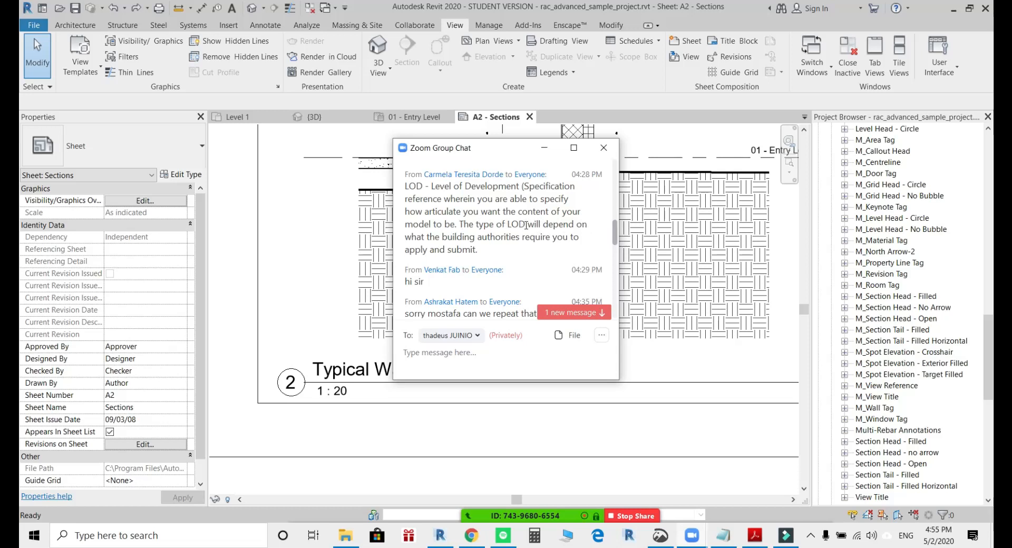
pyautogui.scroll(3, 532, 238)
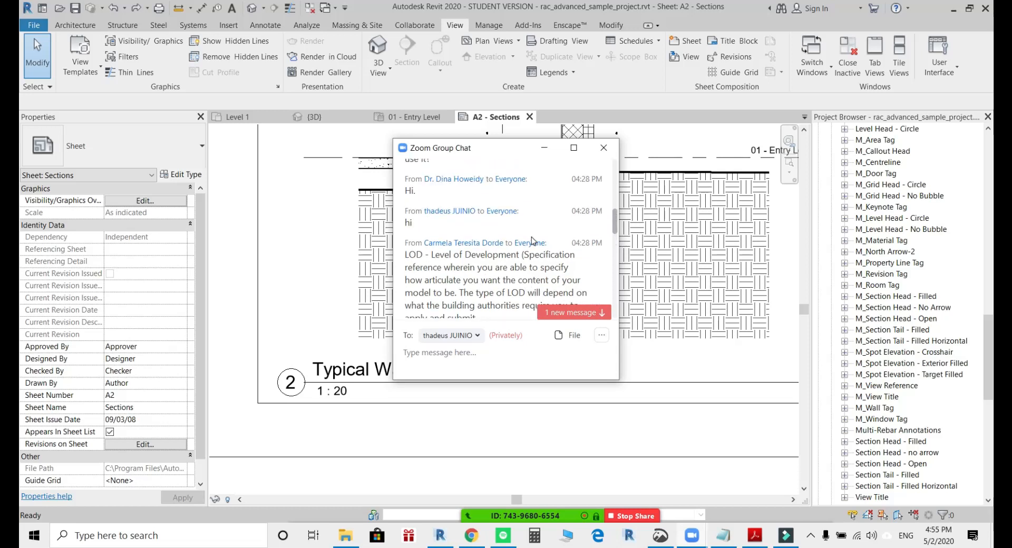
pyautogui.scroll(-1, 560, 245)
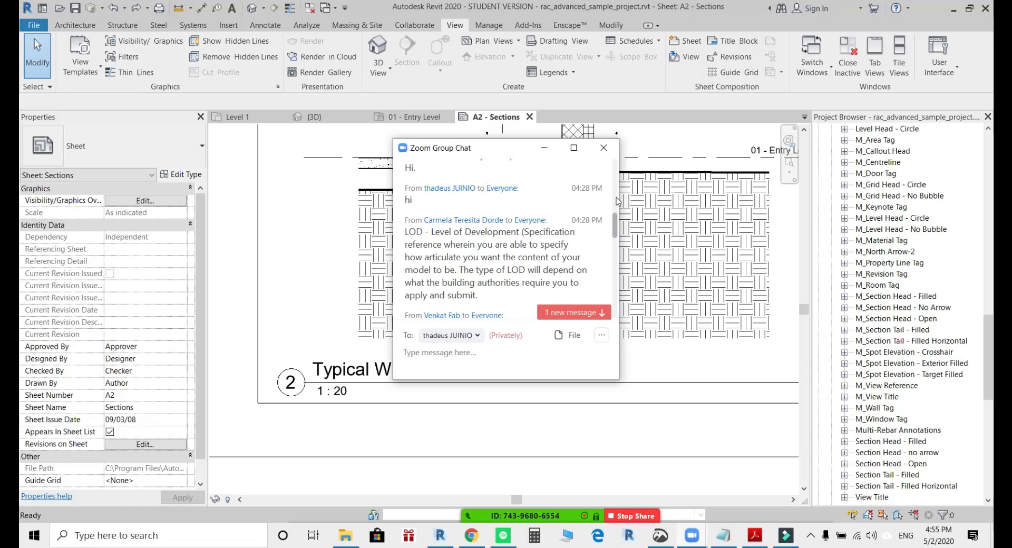
pyautogui.click(604, 147)
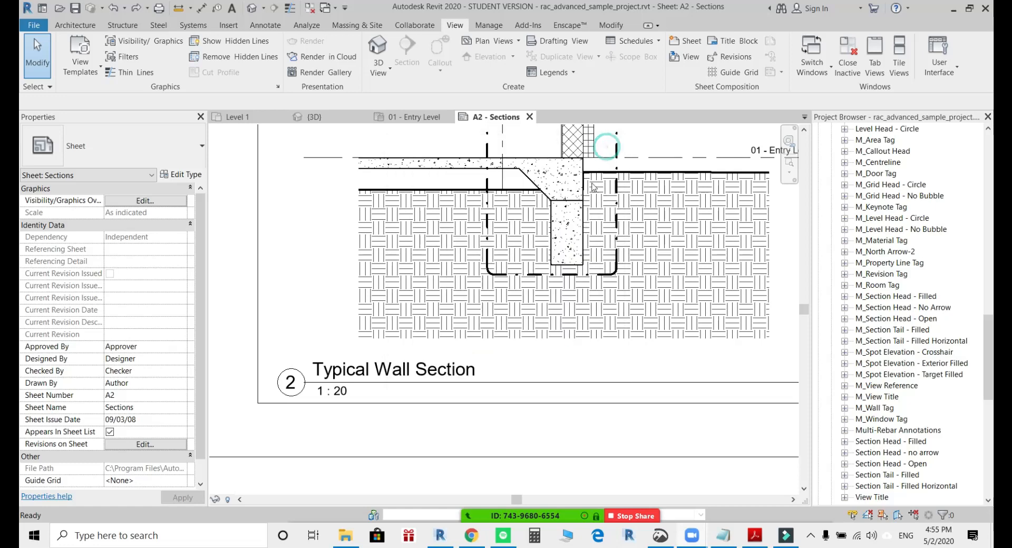
# Open the 01 - Entry Level floor plan of the sample project.
pyautogui.click(894, 217)
pyautogui.moveTo(986, 332); pyautogui.dragTo(992, 195)
pyautogui.scroll(5, 907, 237)
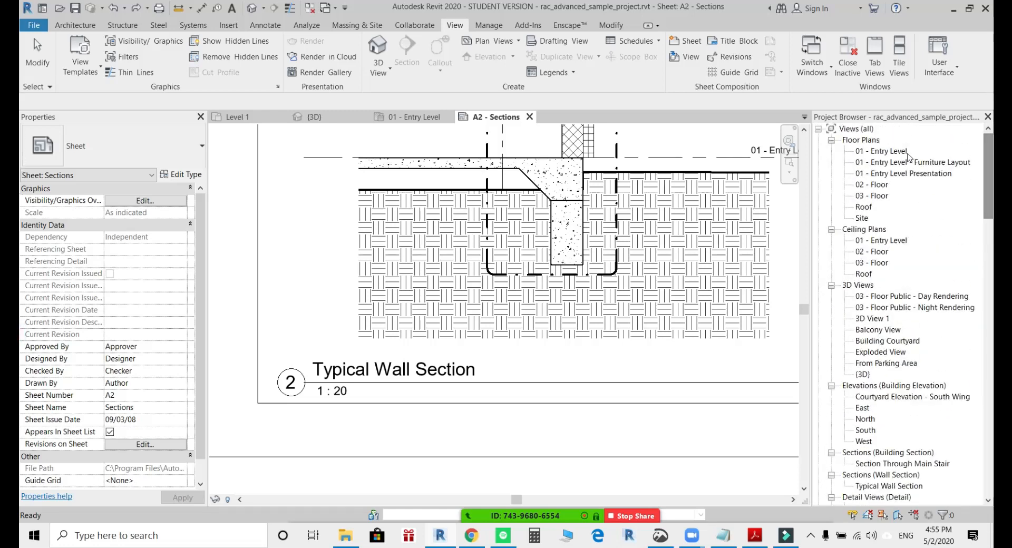
pyautogui.doubleClick(890, 151)
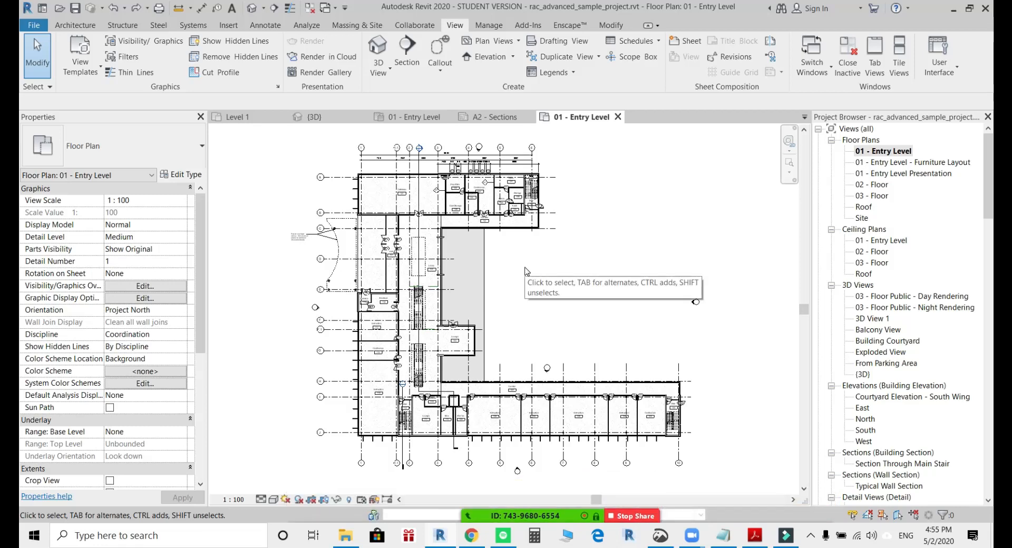
# Set the entry level plan's detail level to Coarse and check how the walls around the stair are displayed.
pyautogui.scroll(6, 663, 370)
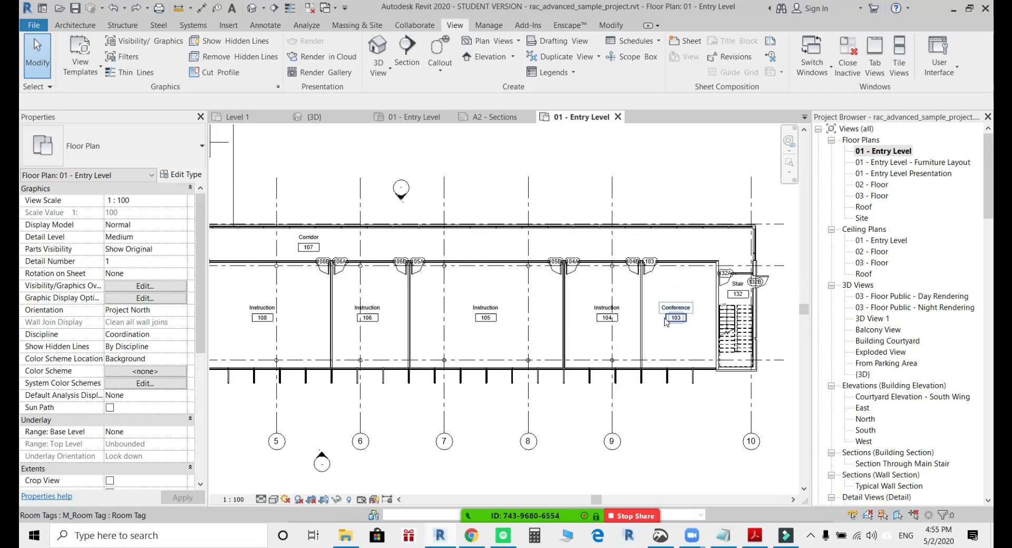
pyautogui.scroll(5, 679, 327)
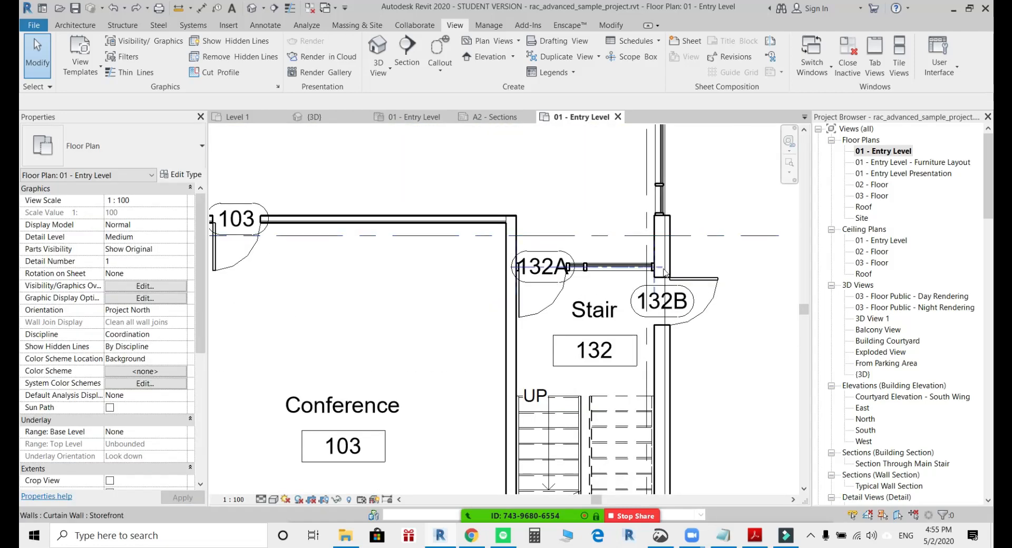
pyautogui.scroll(5, 679, 335)
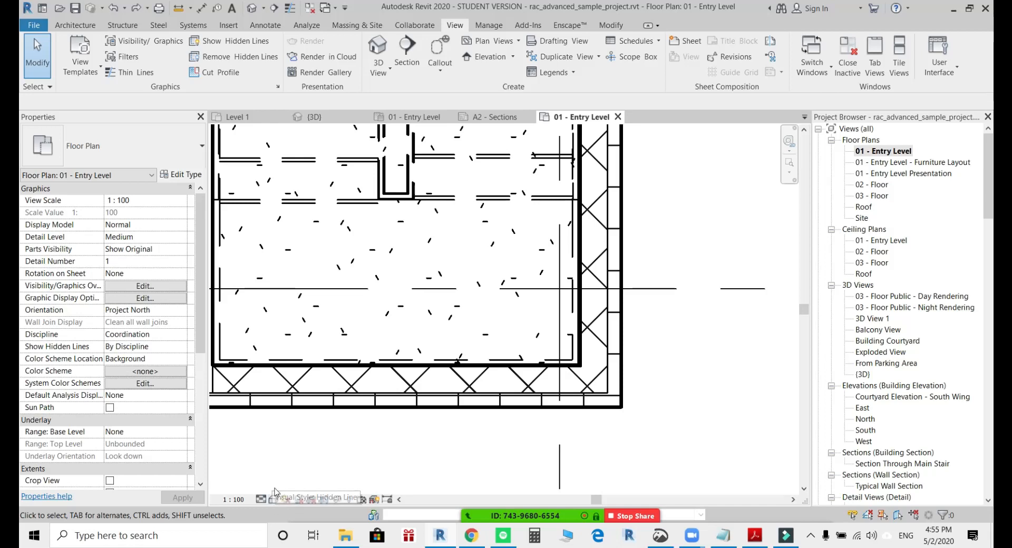
pyautogui.click(261, 499)
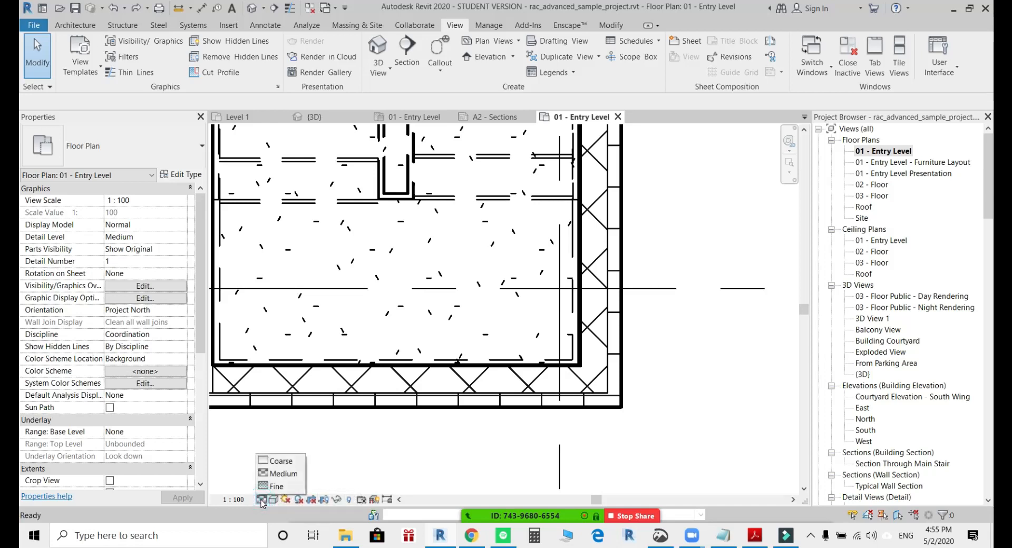
pyautogui.click(278, 460)
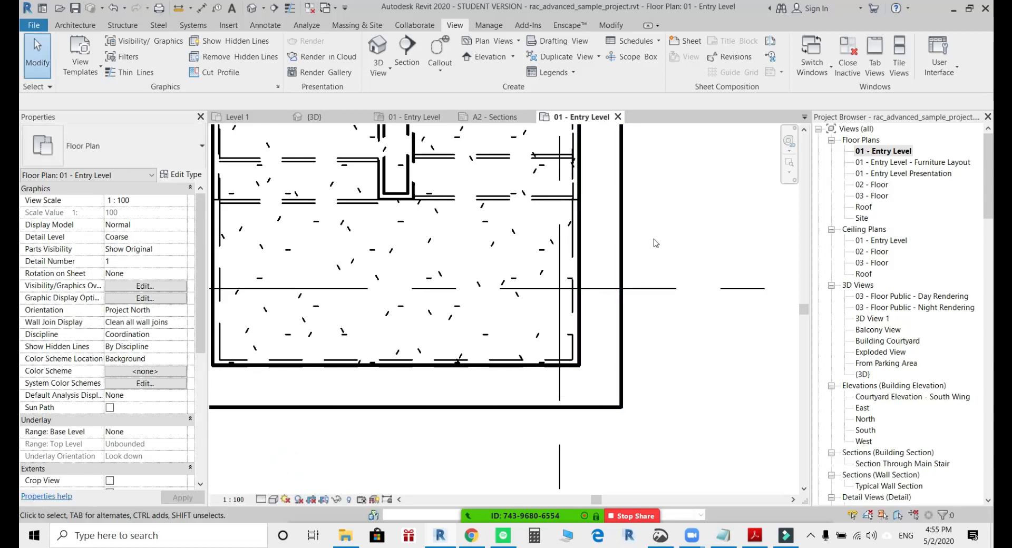
pyautogui.scroll(-2, 652, 243)
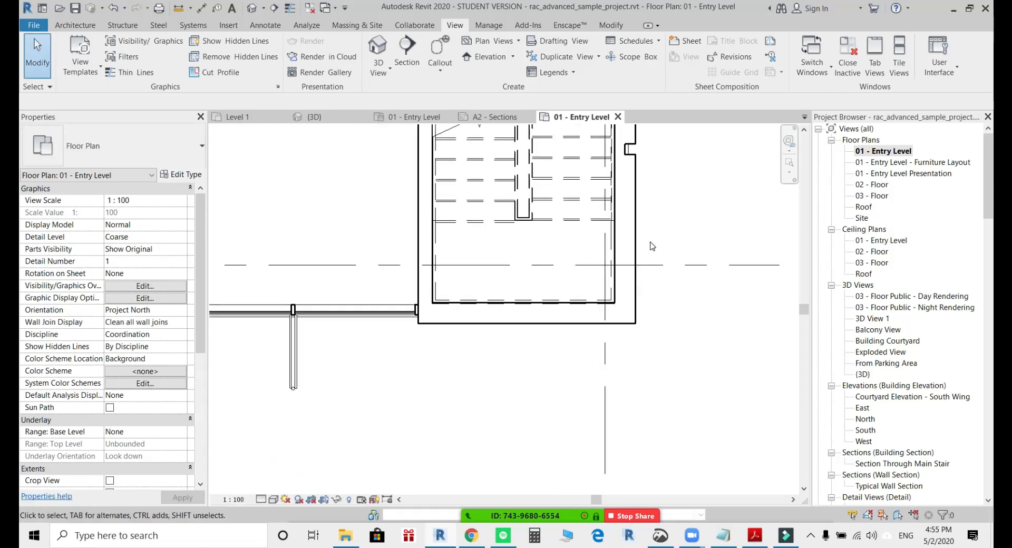
pyautogui.moveTo(652, 240); pyautogui.dragTo(661, 382, button='middle')
pyautogui.scroll(-3, 655, 375)
pyautogui.moveTo(696, 289); pyautogui.dragTo(669, 394, button='middle')
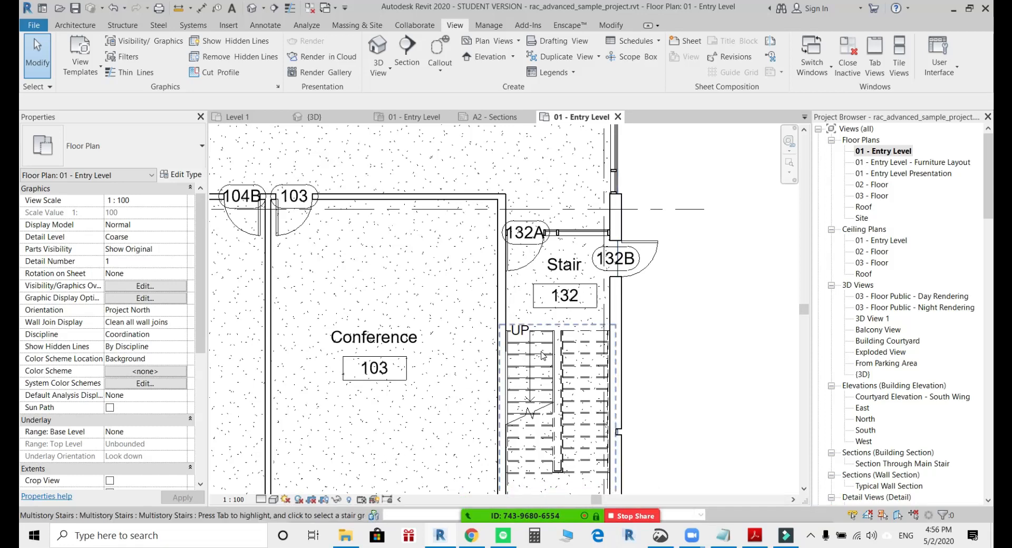
# Review the type properties of door 103 at the Conference room, close them without changes, and deselect the door.
pyautogui.scroll(-5, 543, 354)
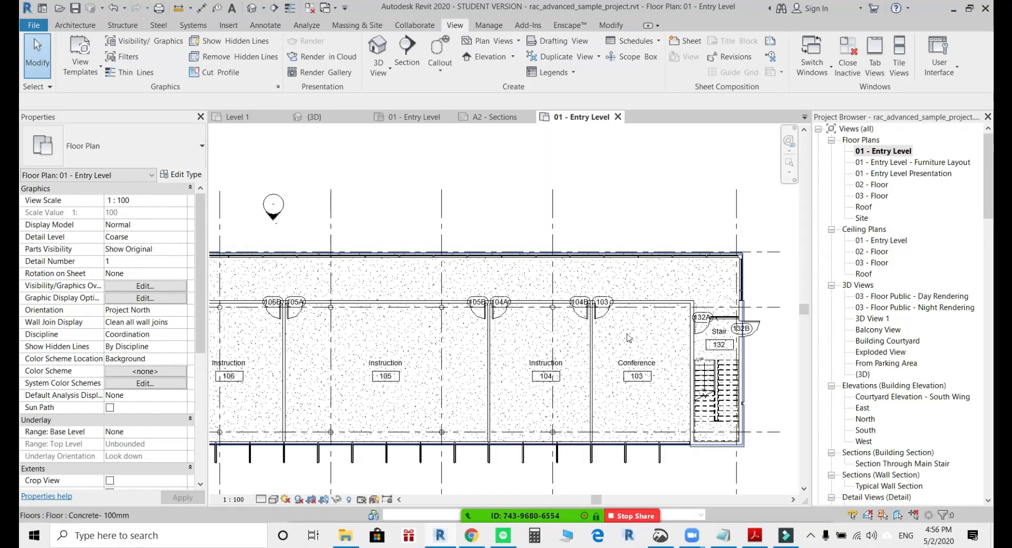
pyautogui.scroll(2, 599, 316)
pyautogui.click(600, 316)
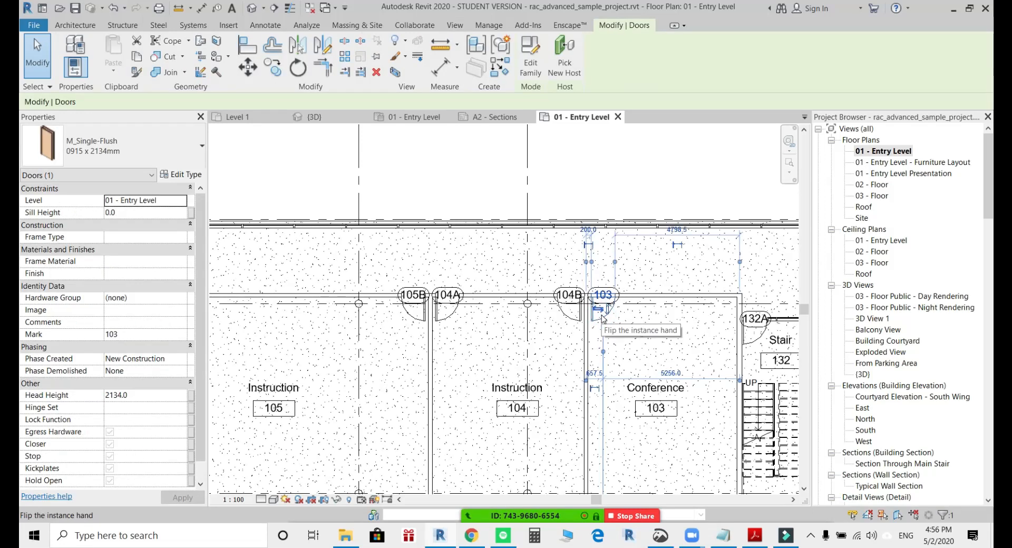
pyautogui.click(169, 176)
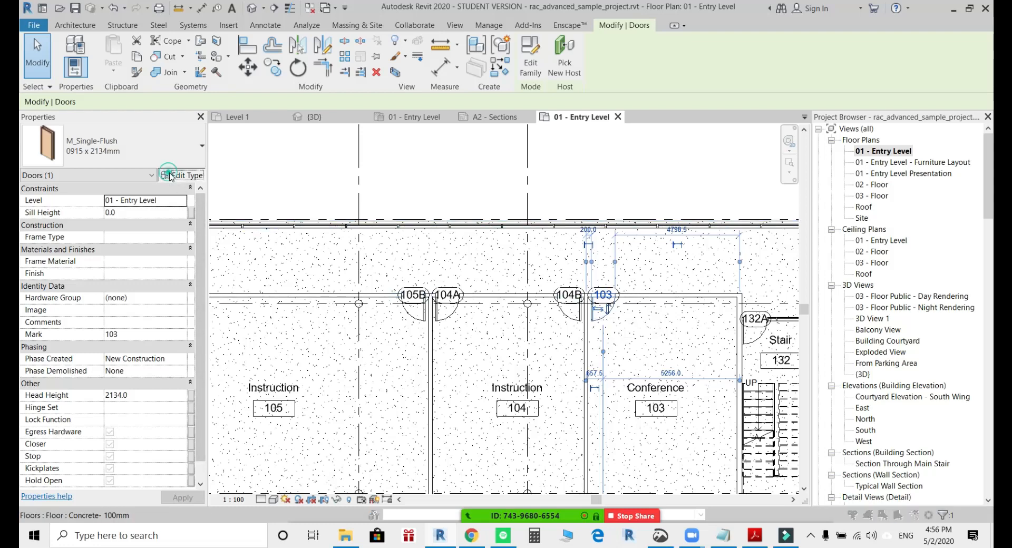
pyautogui.moveTo(615, 290); pyautogui.dragTo(617, 420)
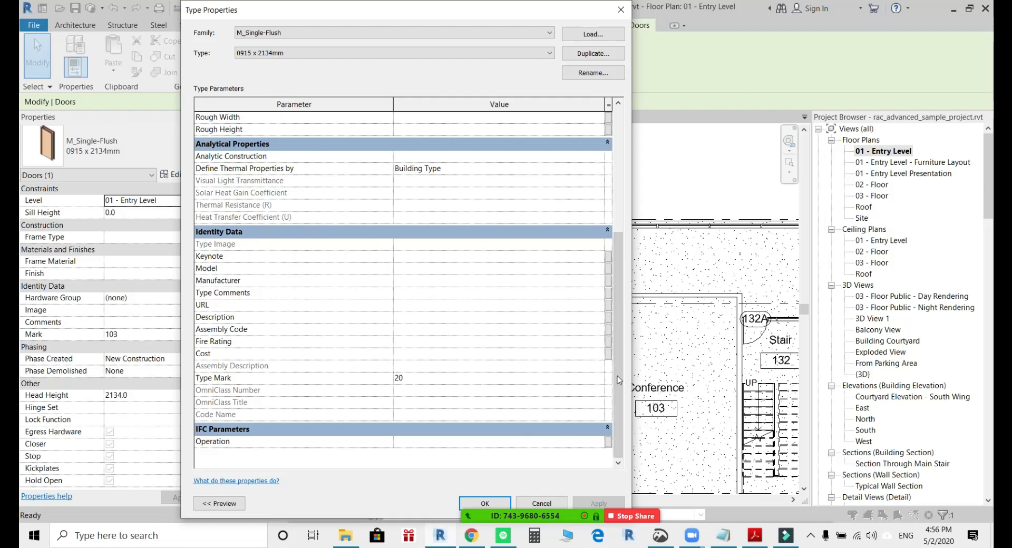
pyautogui.moveTo(619, 378); pyautogui.dragTo(611, 253)
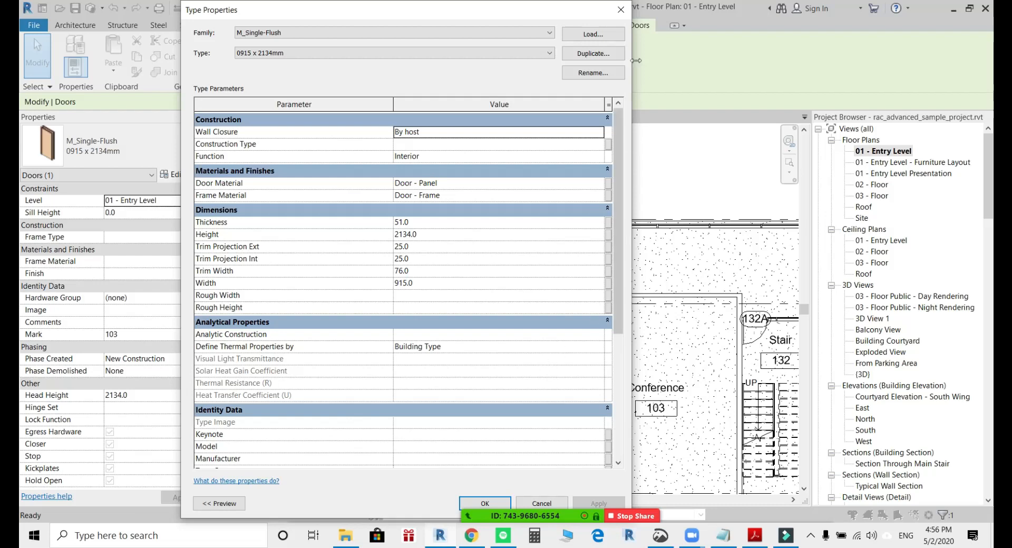
pyautogui.click(620, 9)
pyautogui.scroll(-2, 627, 287)
pyautogui.scroll(-1, 627, 287)
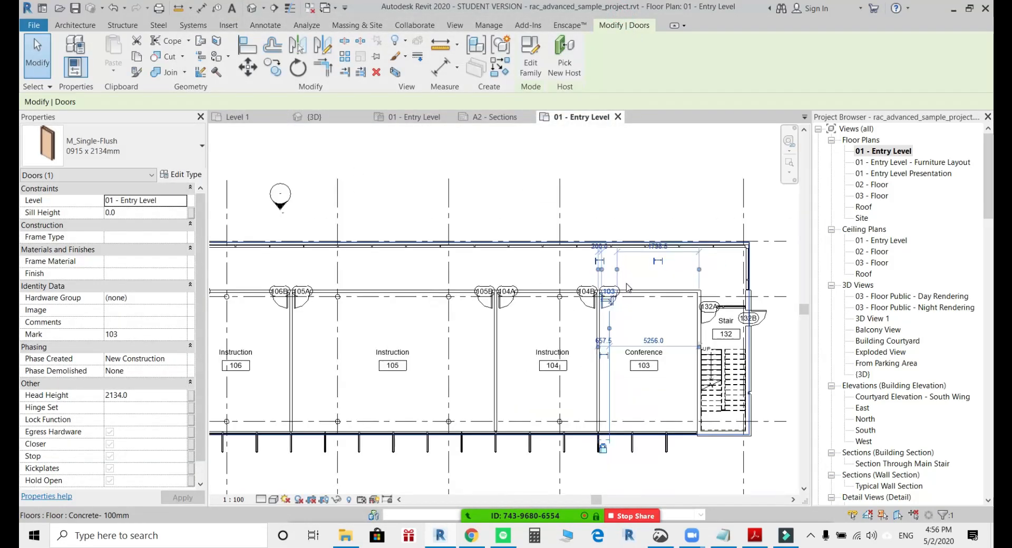
pyautogui.click(624, 184)
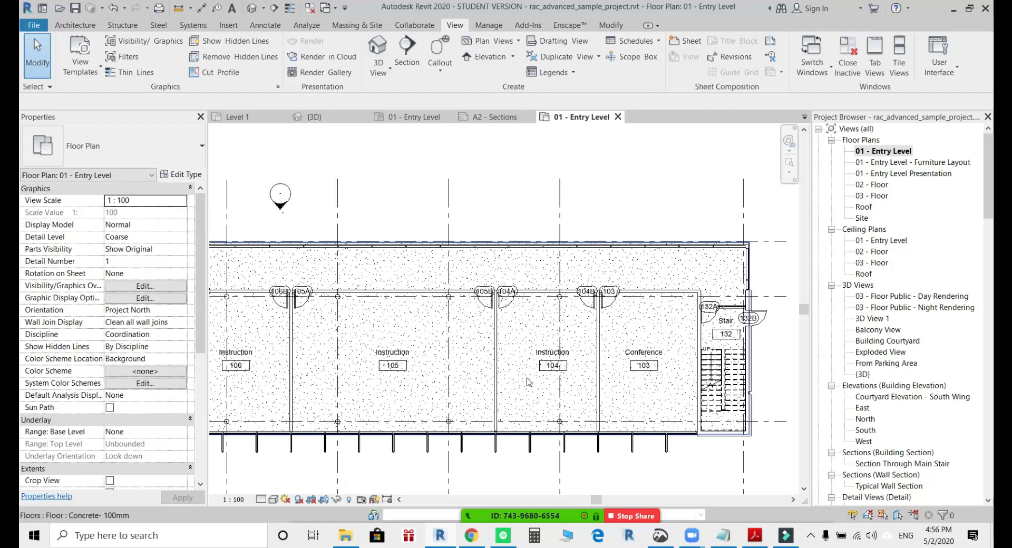
# Bring up the Zoom group chat again, read the newest participant questions, and put the chat away.
pyautogui.click(814, 507)
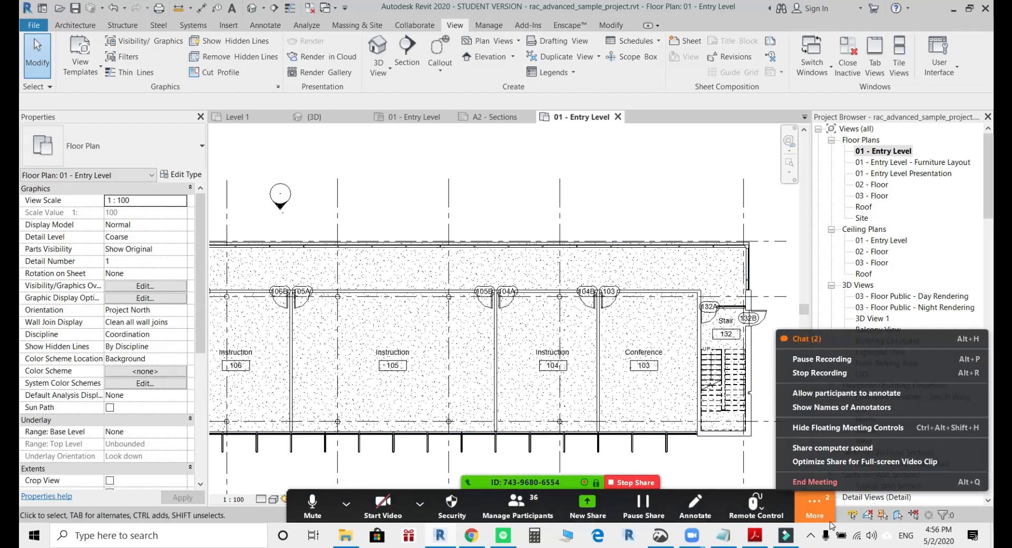
pyautogui.click(808, 345)
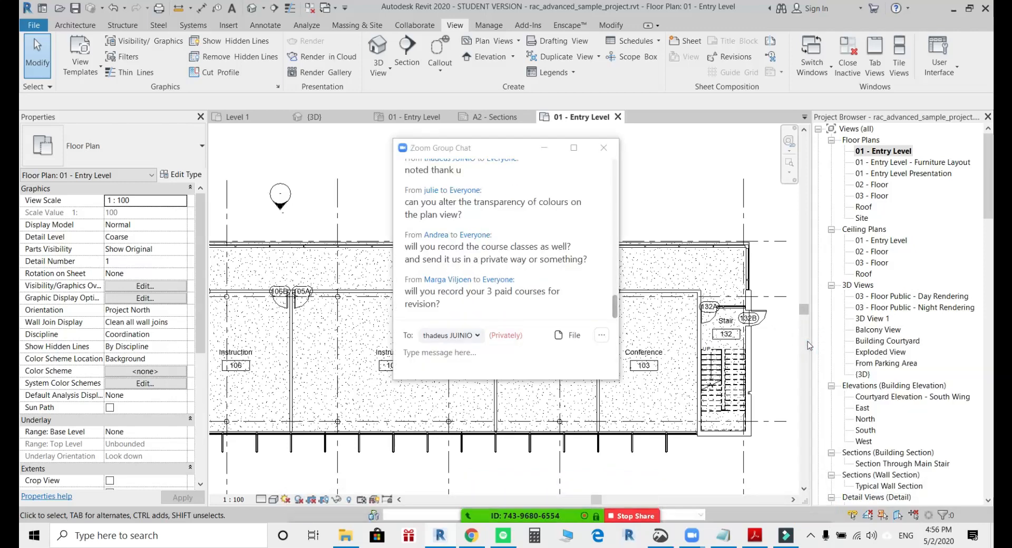
pyautogui.click(559, 150)
pyautogui.scroll(-3, 522, 192)
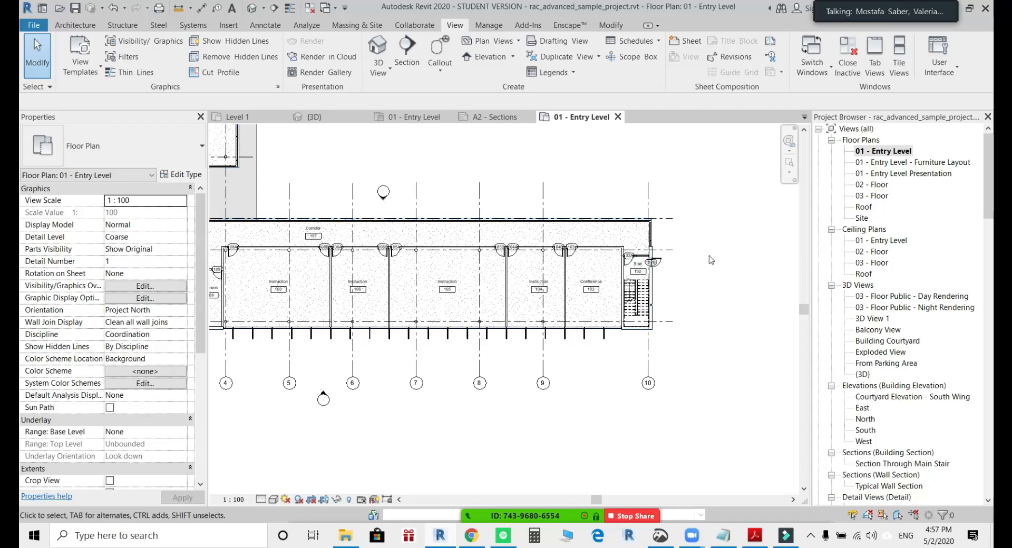
pyautogui.scroll(4, 694, 321)
pyautogui.moveTo(616, 304); pyautogui.dragTo(558, 344, button='middle')
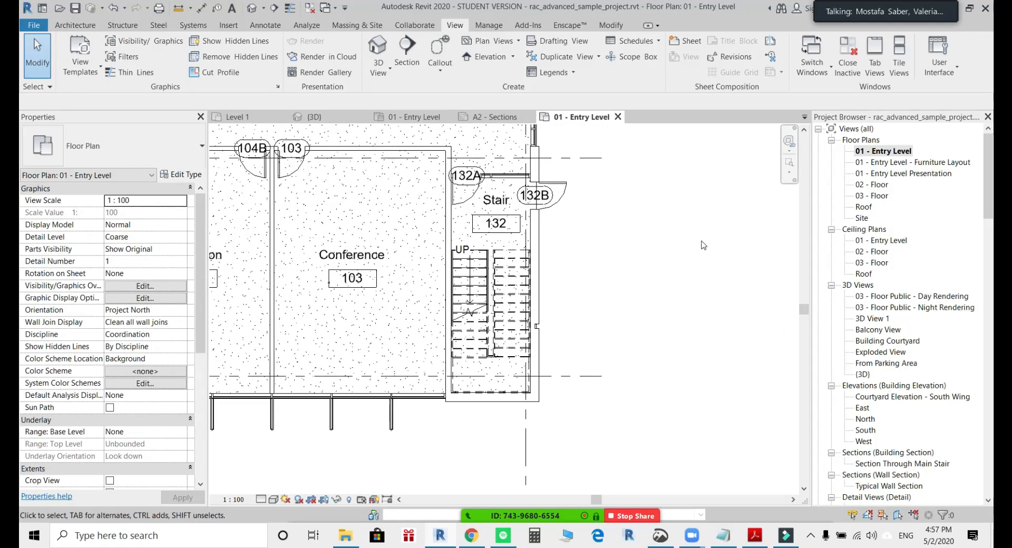
pyautogui.click(926, 163)
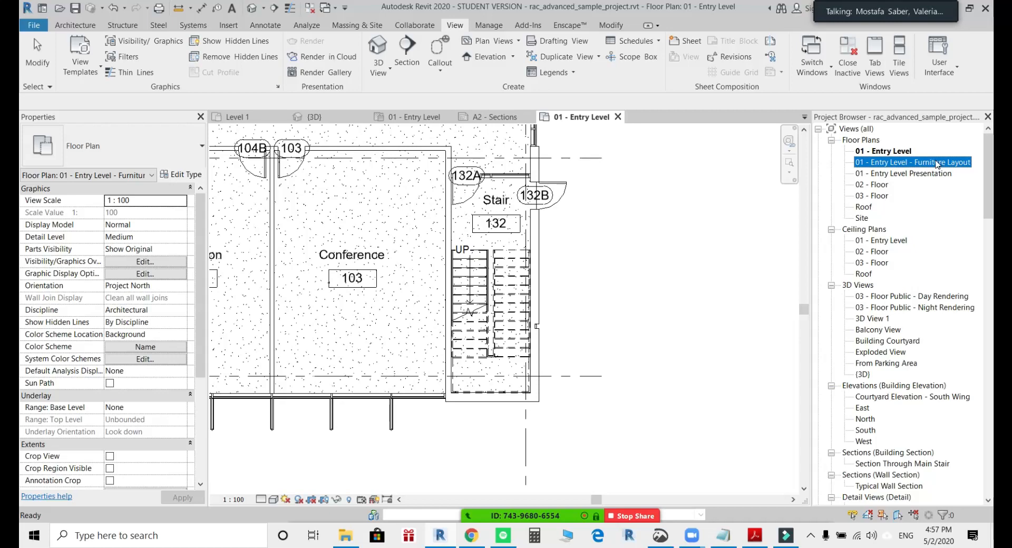
pyautogui.scroll(5, 548, 221)
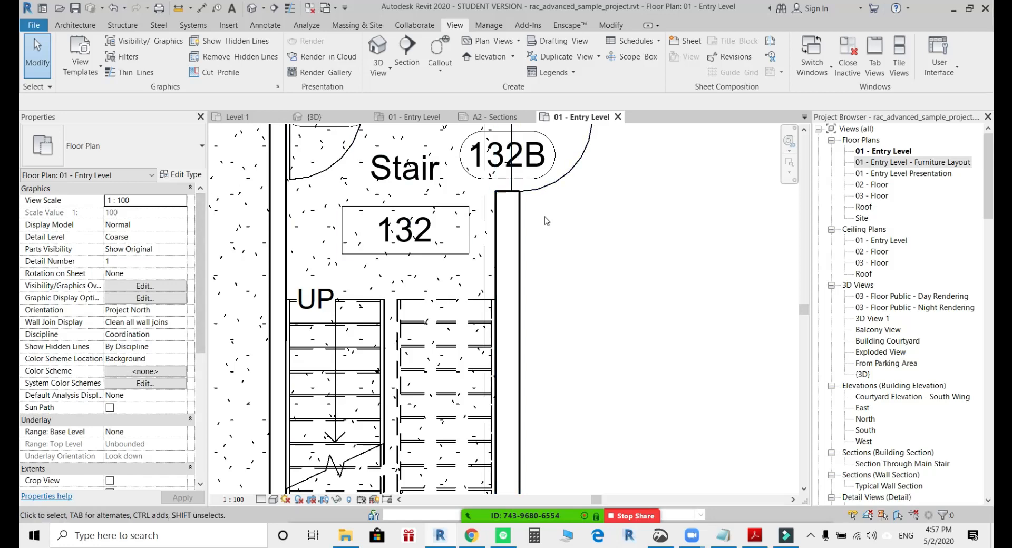
pyautogui.scroll(-1, 548, 236)
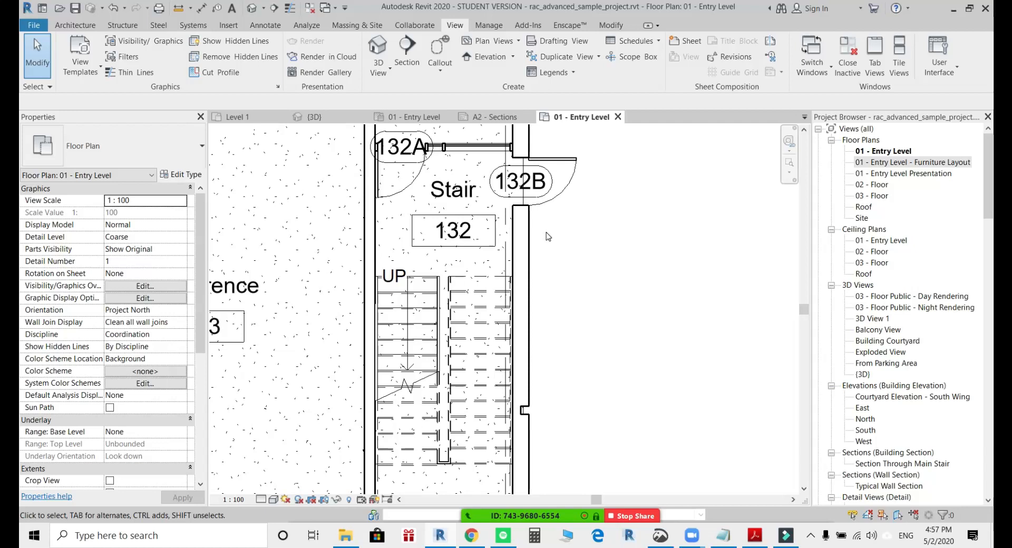
pyautogui.scroll(-2, 546, 236)
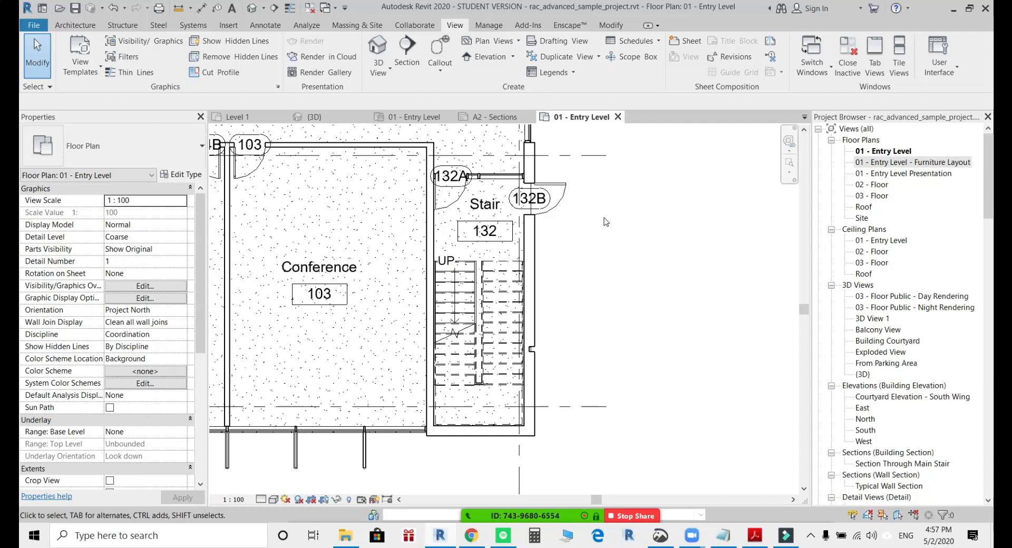
# Select exterior door 132B at the Stair on the entry level plan and check its instance properties.
pyautogui.click(560, 207)
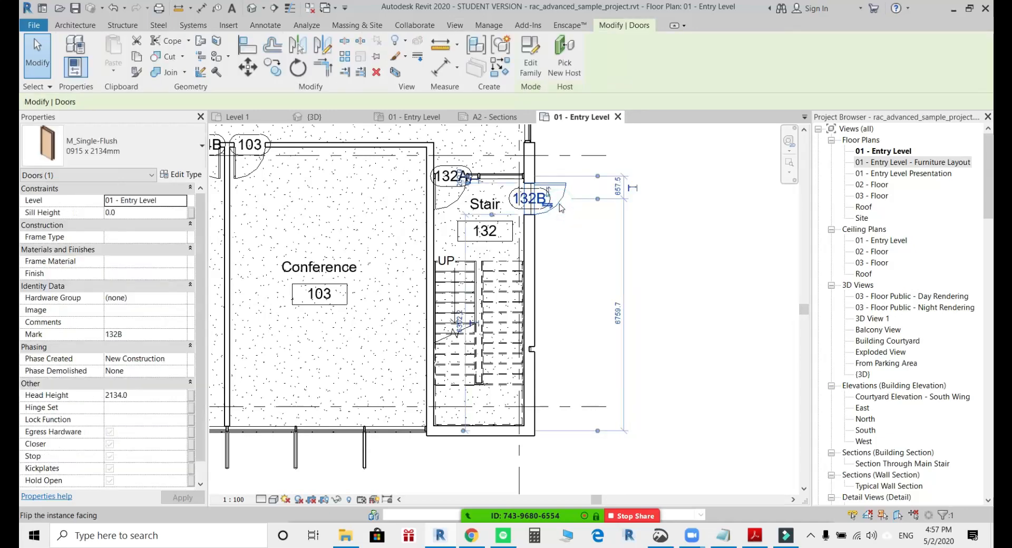
pyautogui.scroll(2, 559, 204)
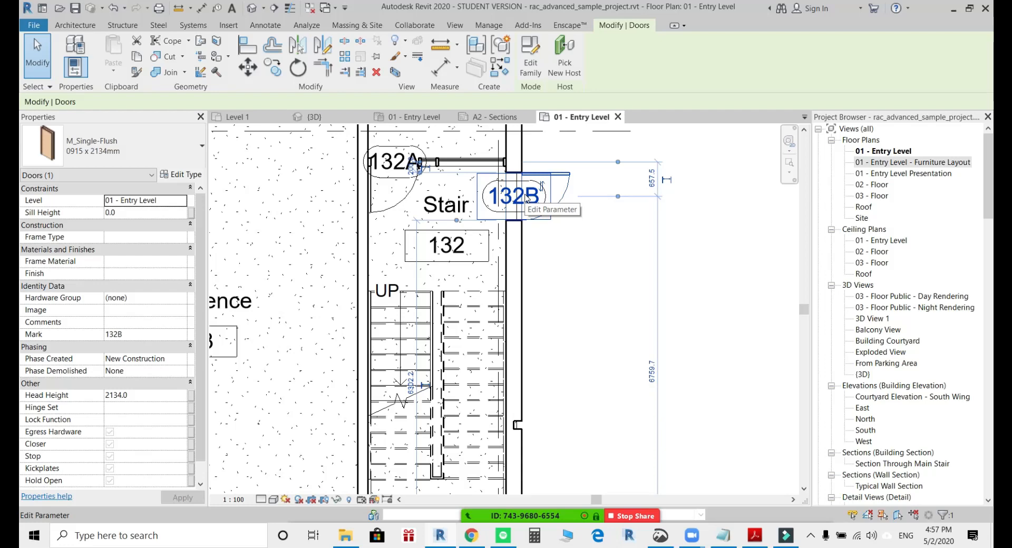
pyautogui.click(582, 280)
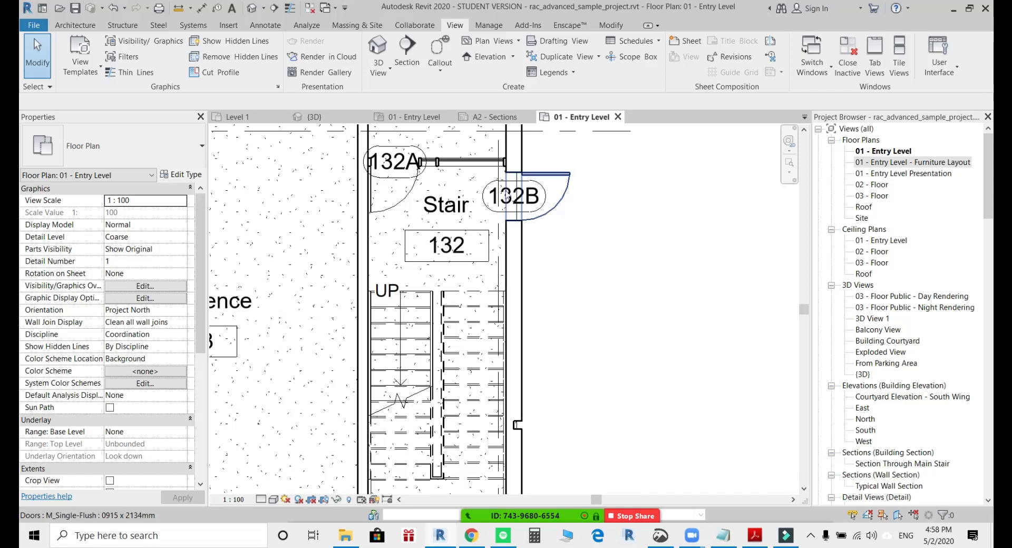
pyautogui.click(549, 178)
pyautogui.scroll(2, 549, 178)
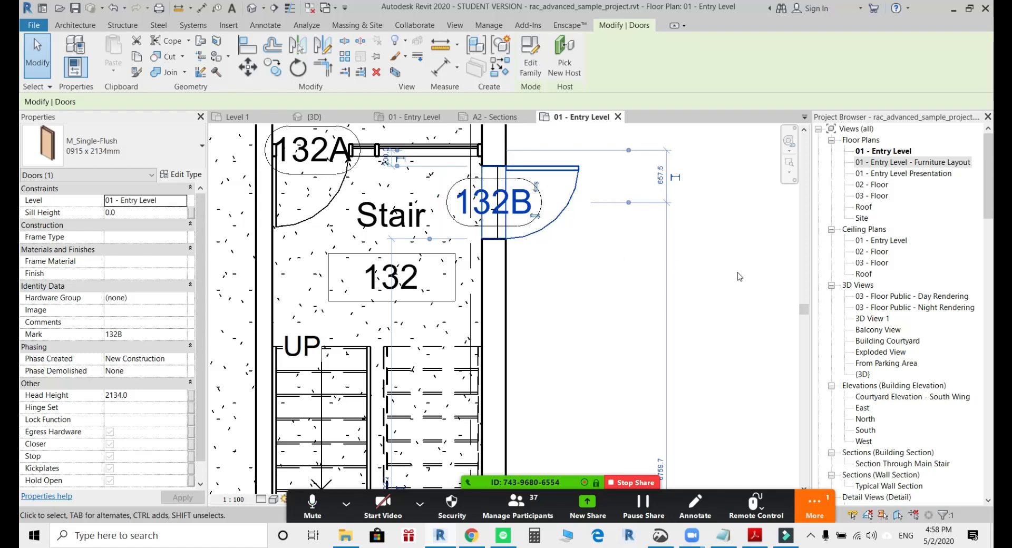
# Look through the project's 3D views, elevations, sections and area plans, and clear the selection of door 132B.
pyautogui.click(863, 374)
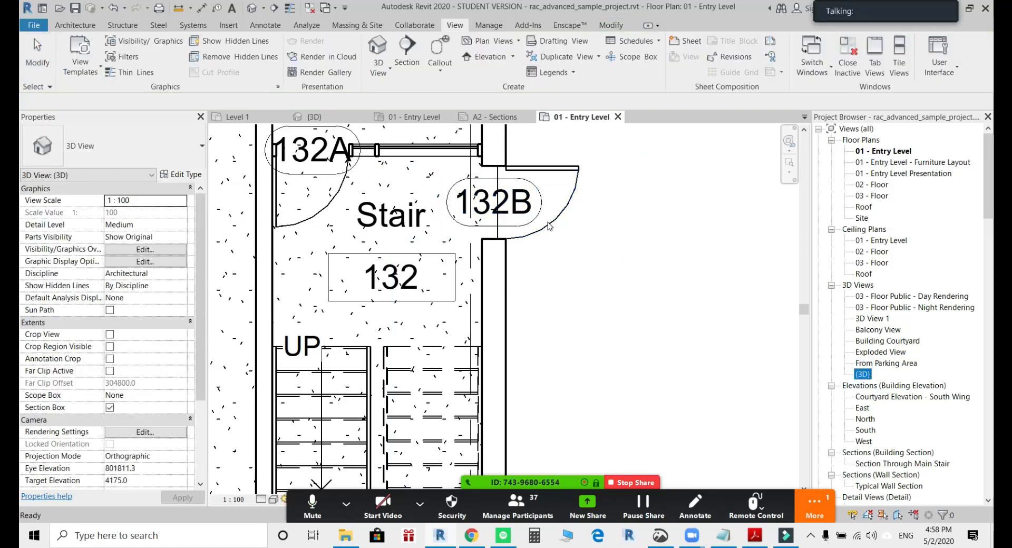
pyautogui.click(549, 225)
pyautogui.click(860, 434)
pyautogui.scroll(-4, 862, 437)
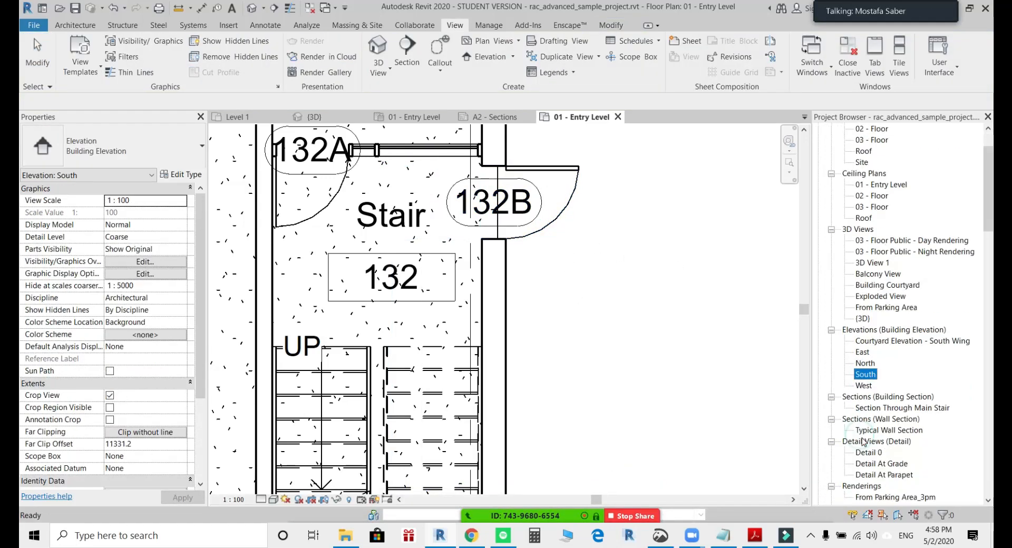
pyautogui.scroll(-1, 863, 442)
pyautogui.scroll(-3, 633, 331)
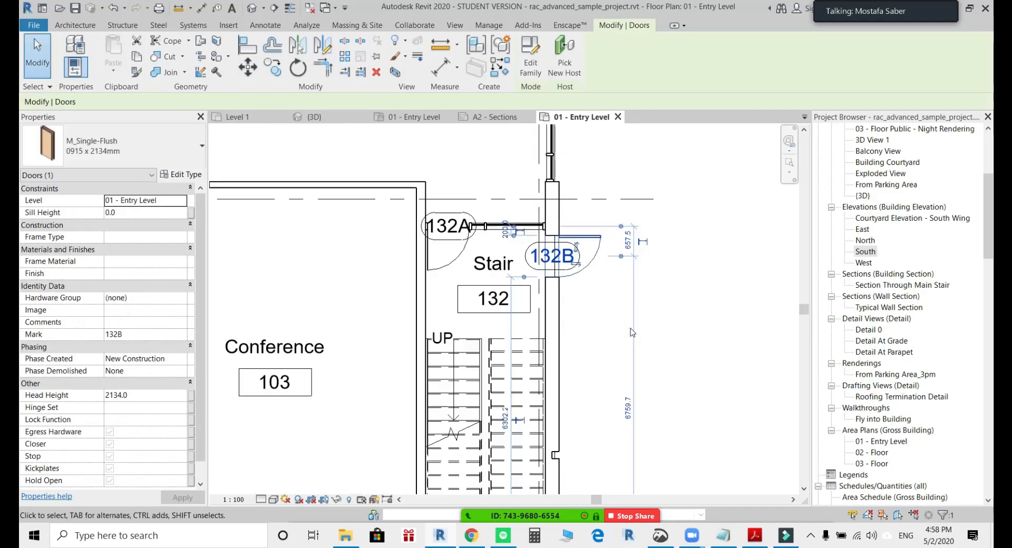
pyautogui.click(673, 301)
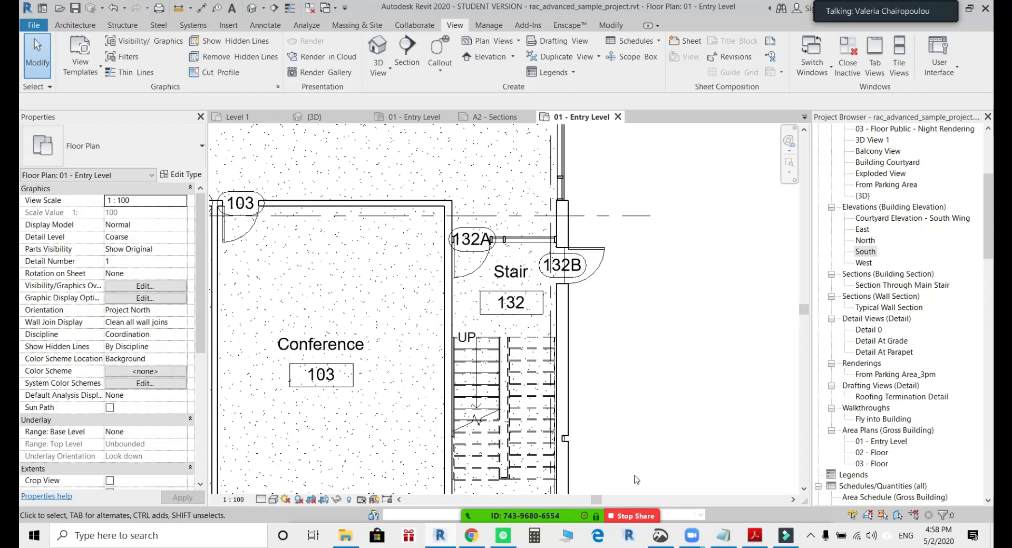
# Open the Zoom group chat, read the questions about course recordings and dividing a room by color scheme, and minimize the chat.
pyautogui.moveTo(578, 521)
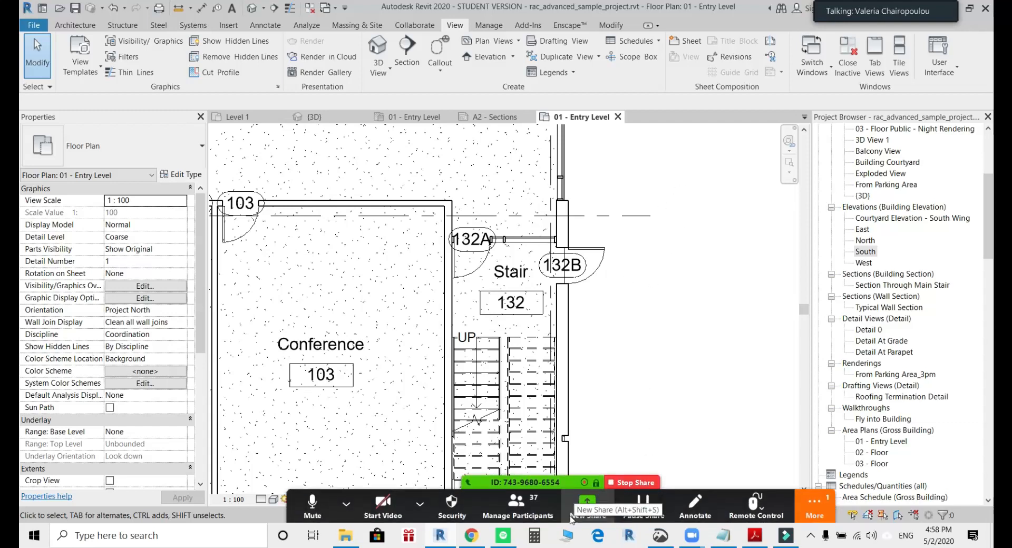
pyautogui.click(773, 505)
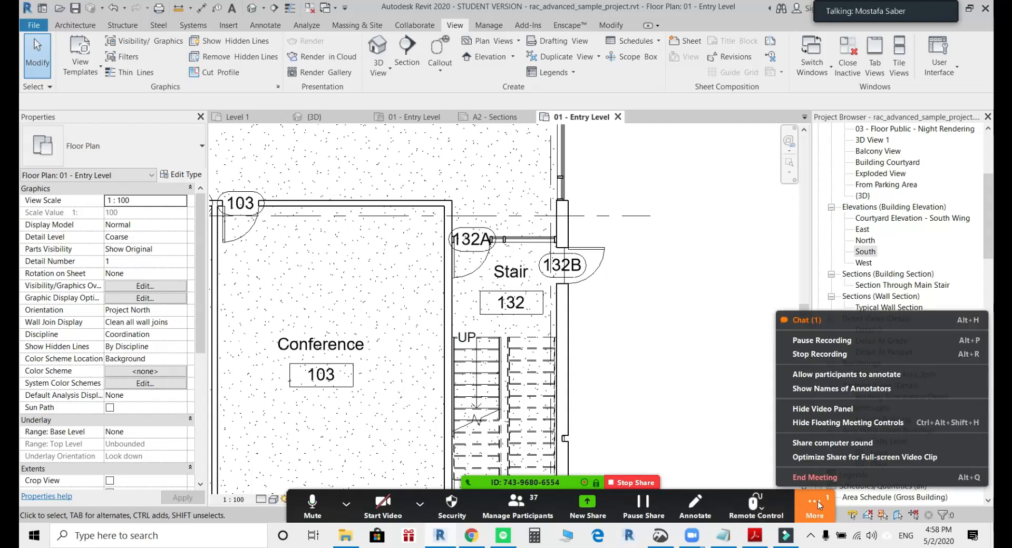
pyautogui.click(825, 322)
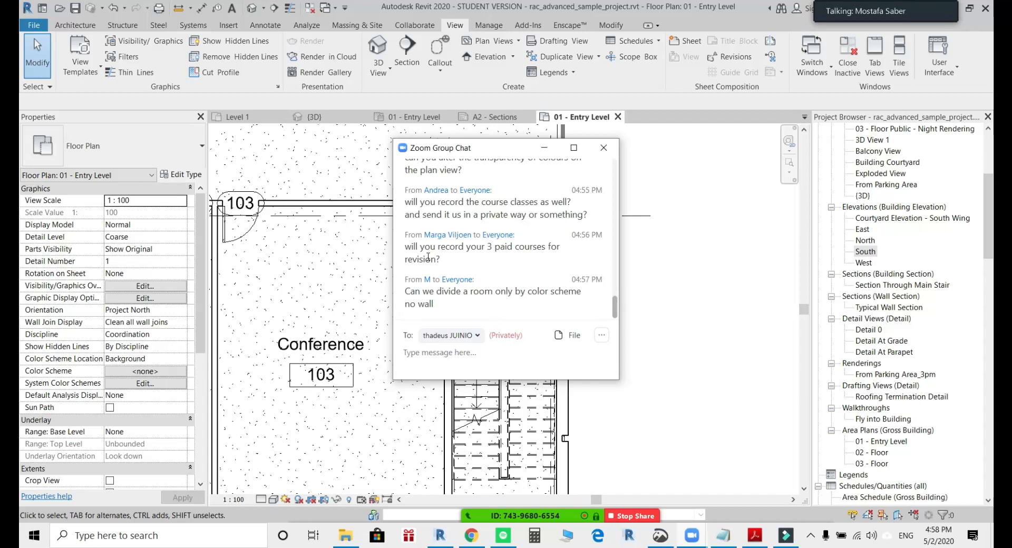
pyautogui.moveTo(460, 261); pyautogui.dragTo(395, 245)
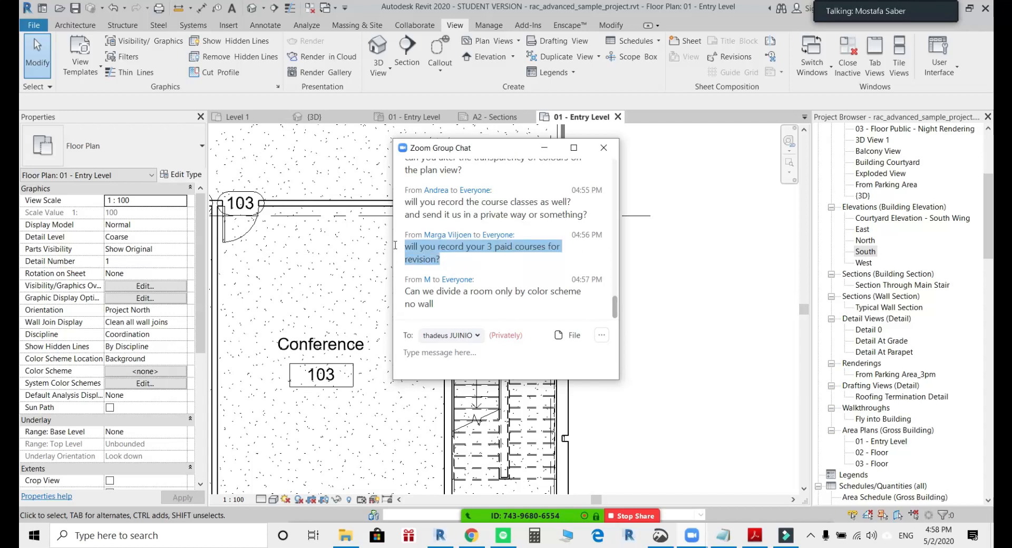
pyautogui.click(463, 262)
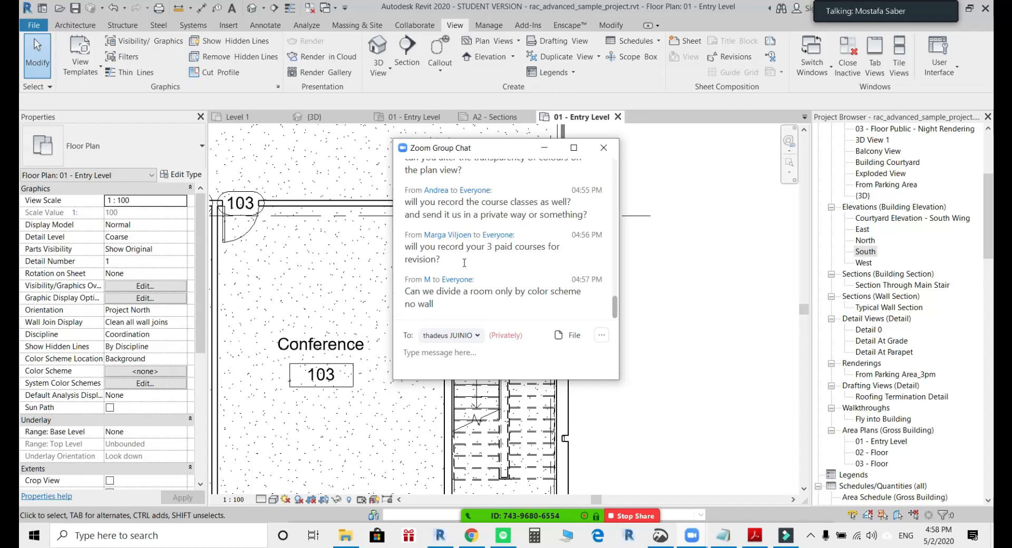
pyautogui.scroll(1, 560, 237)
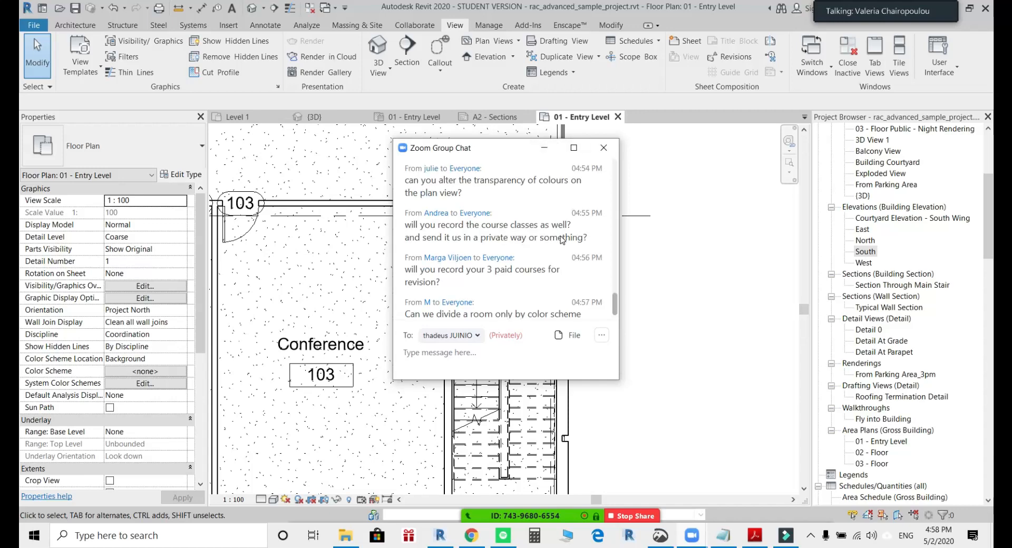
pyautogui.click(543, 148)
# Switch to Chrome and browse the uploaded videos of the Revit Courses YouTube channel.
pyautogui.scroll(-3, 675, 308)
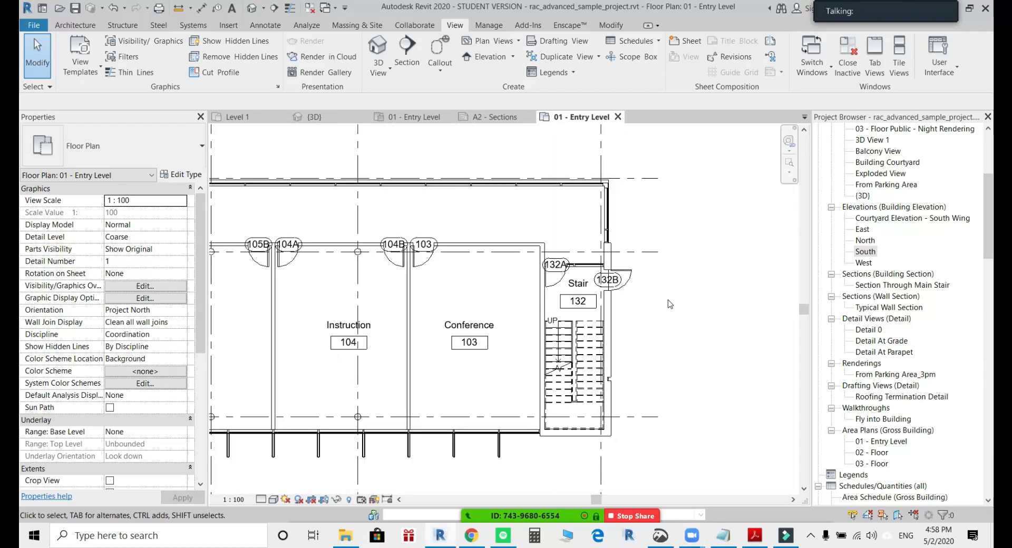
pyautogui.moveTo(674, 308); pyautogui.dragTo(689, 316, button='middle')
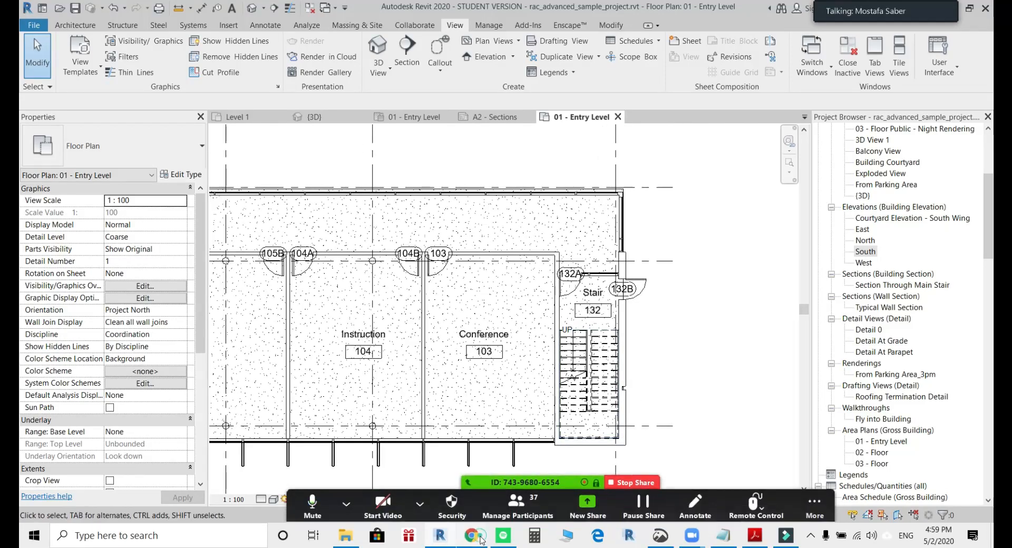
pyautogui.click(474, 535)
pyautogui.click(645, 10)
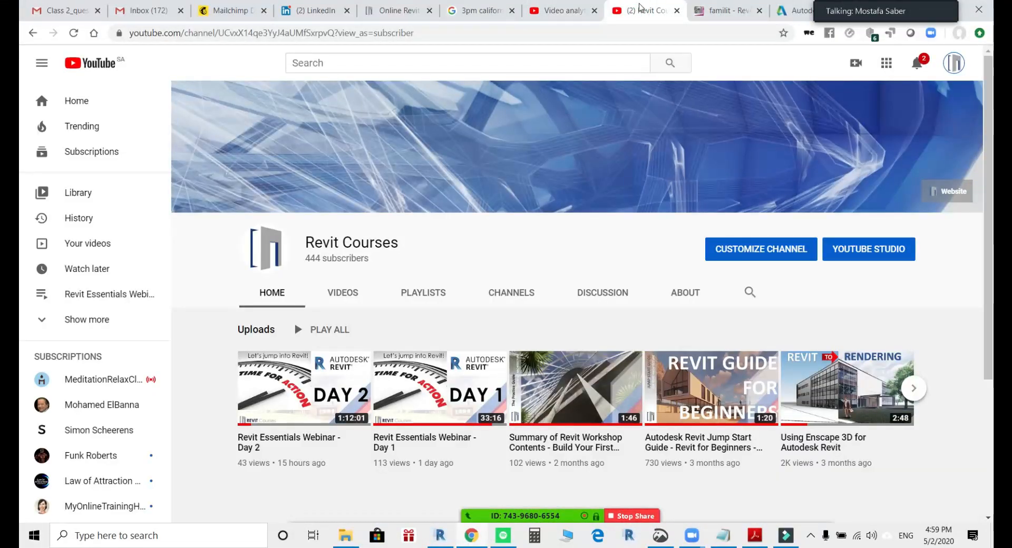
pyautogui.scroll(-3, 762, 337)
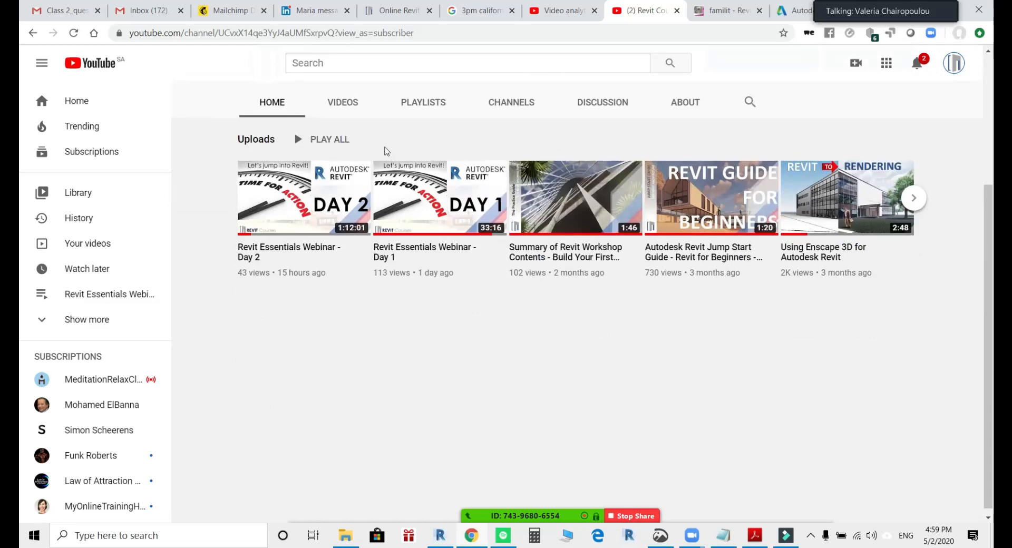
pyautogui.click(342, 102)
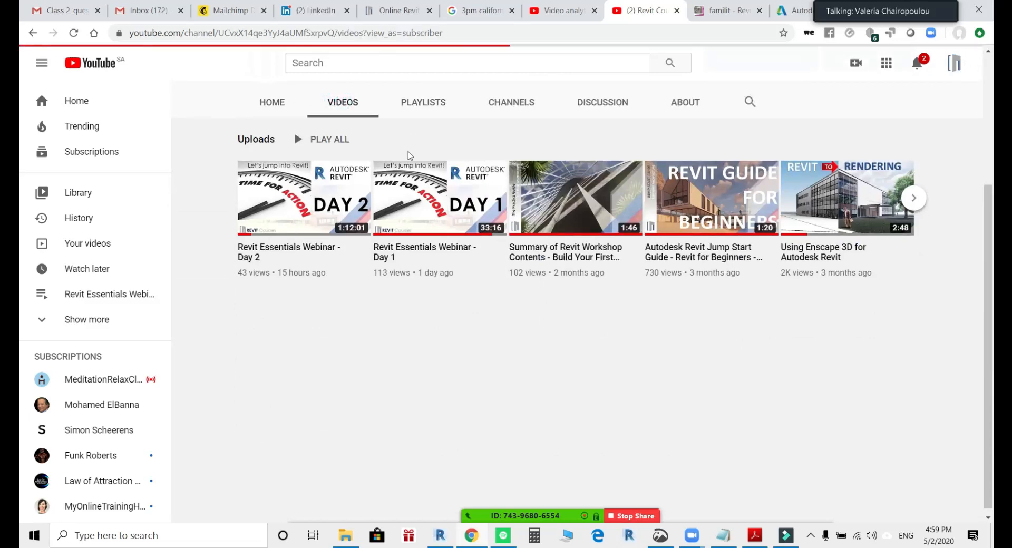
pyautogui.scroll(-5, 409, 156)
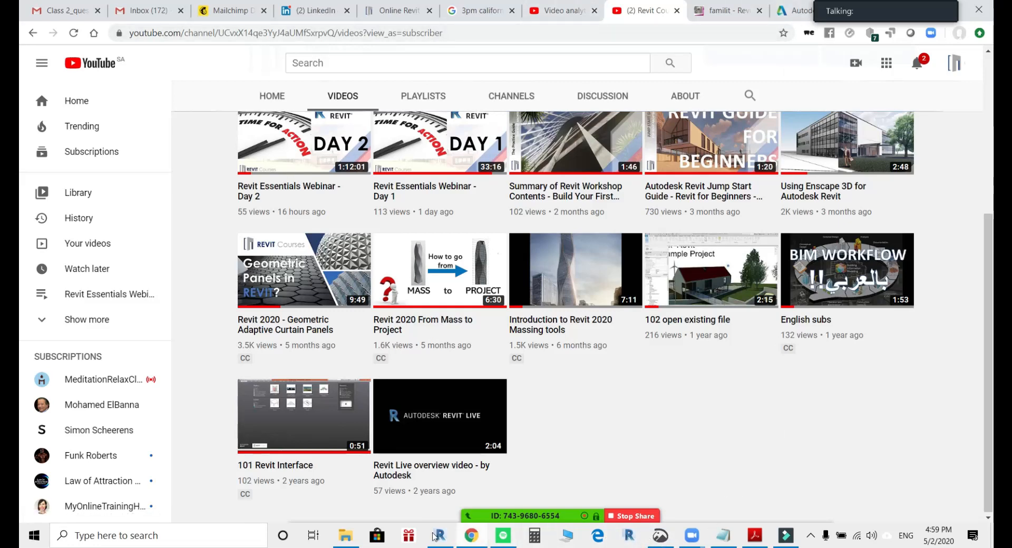
pyautogui.click(432, 537)
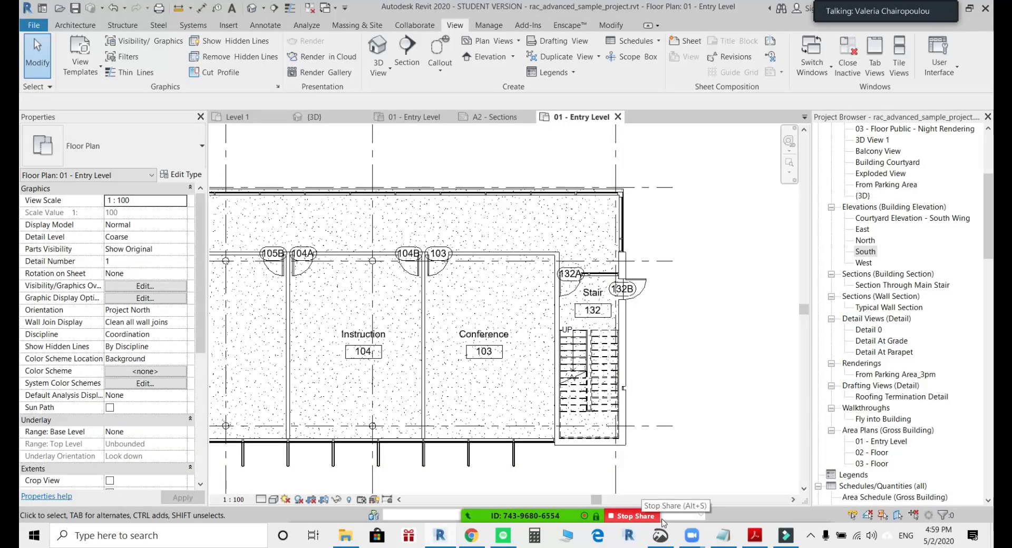
pyautogui.moveTo(598, 517)
pyautogui.click(814, 505)
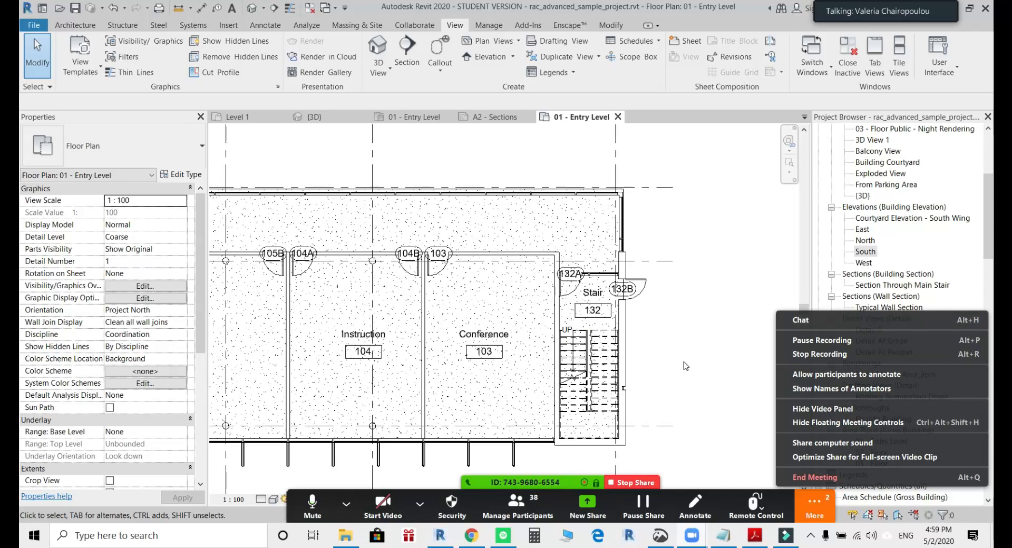
pyautogui.click(33, 535)
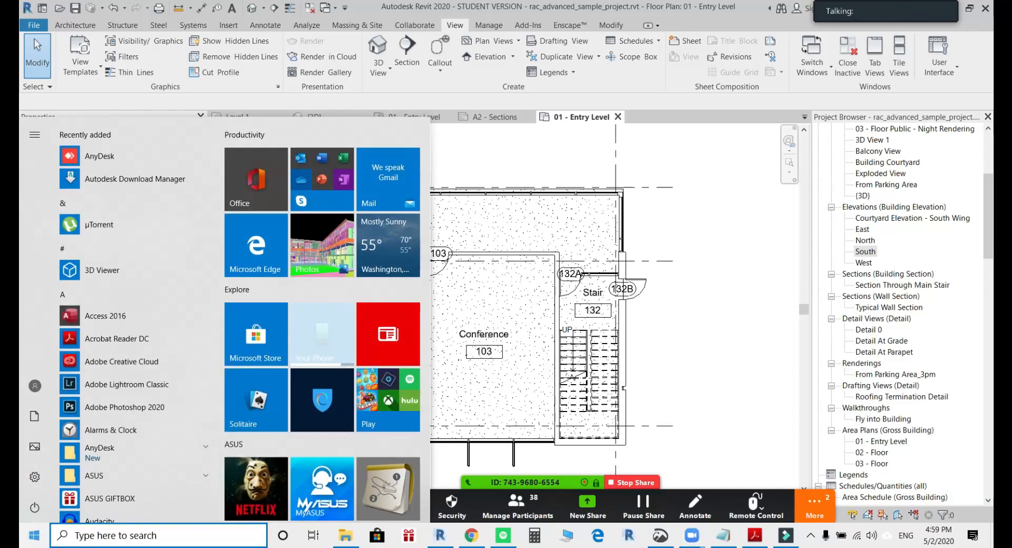
pyautogui.write('powe')
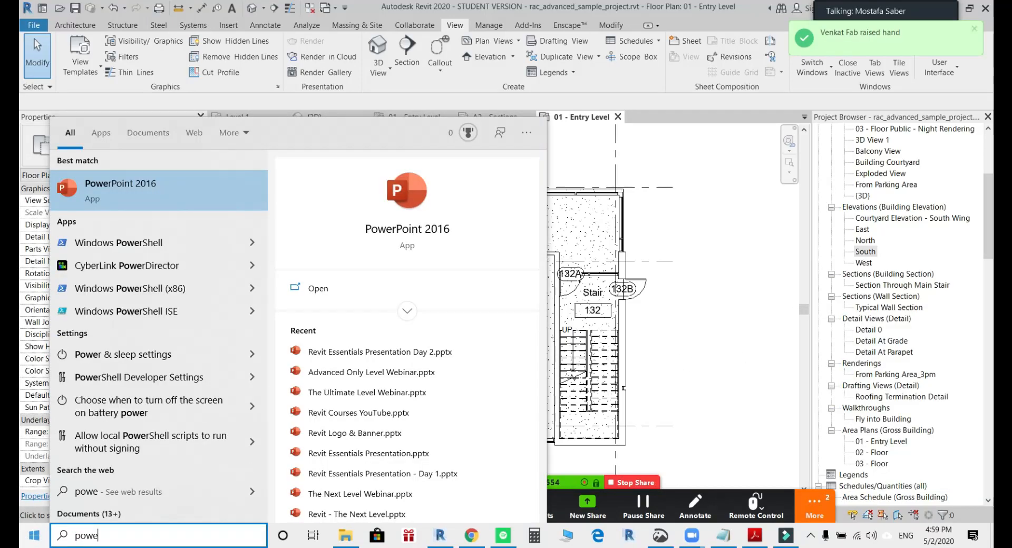
pyautogui.press('Escape')
# Switch to Chrome and open the Build Your First Project webinar's description from the Revit Courses store's live online webinars.
pyautogui.click(472, 539)
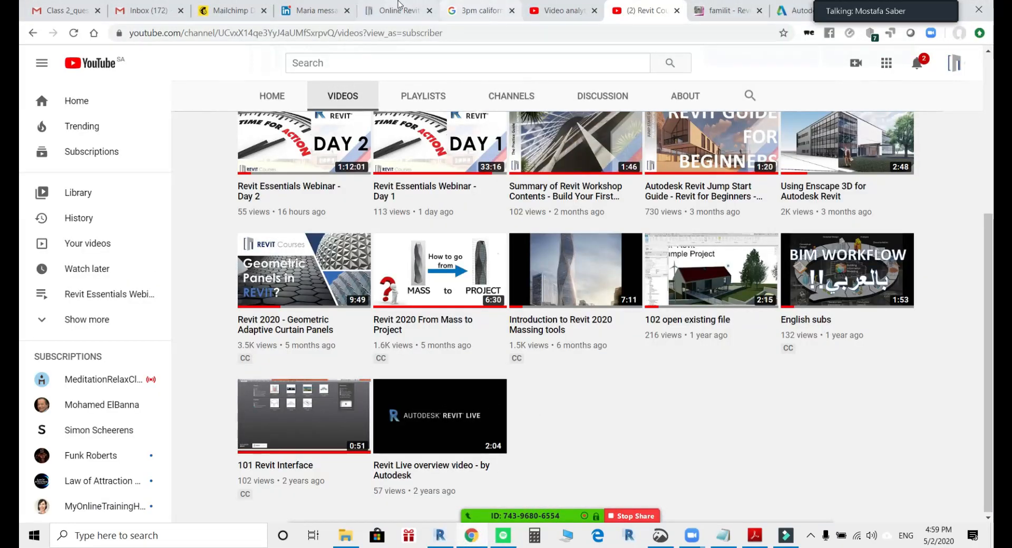
pyautogui.click(384, 11)
pyautogui.scroll(1, 631, 324)
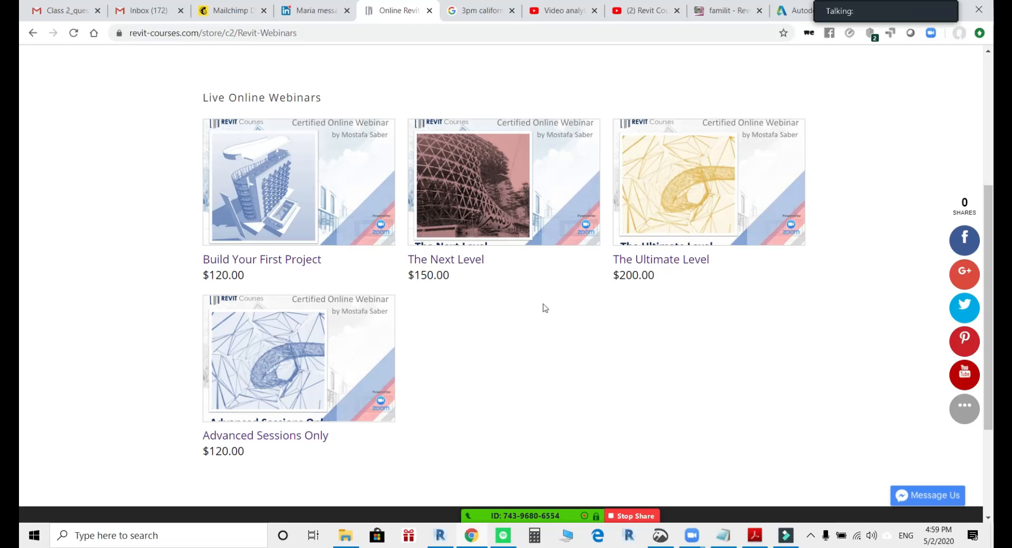
pyautogui.click(291, 263)
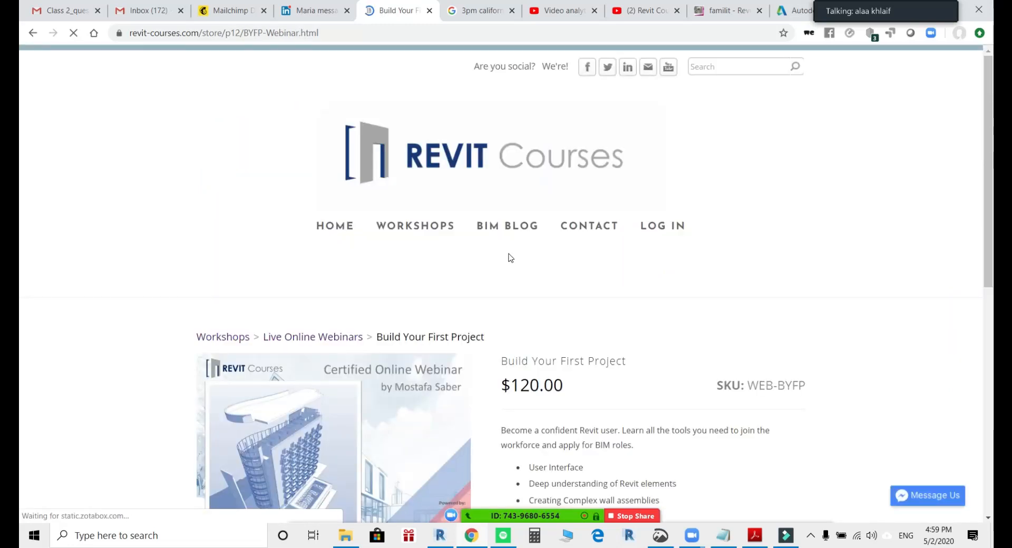
pyautogui.scroll(-5, 511, 257)
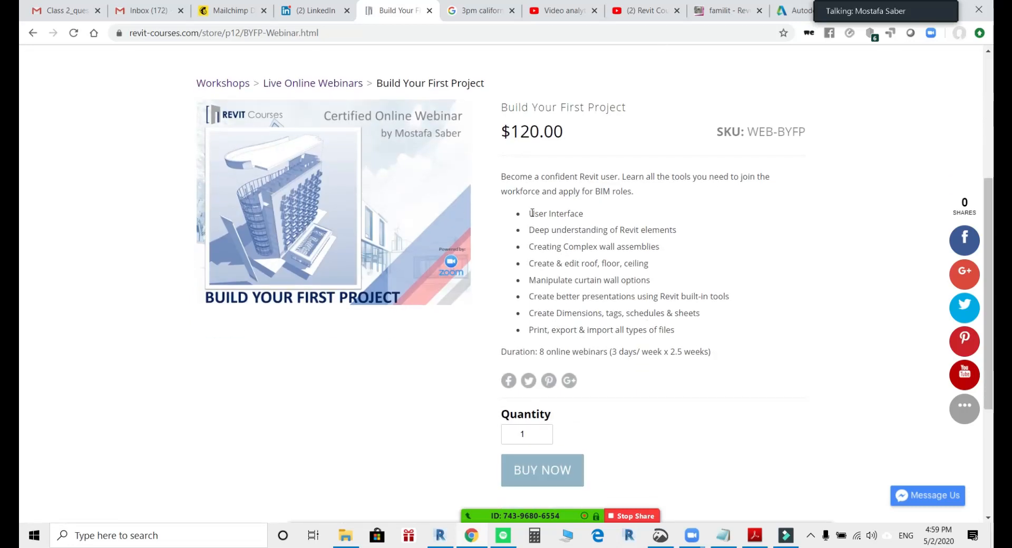
# Review the Build Your First Project webinar's topics, including complex wall assemblies and curtain walls, then its duration and purchase section.
pyautogui.moveTo(530, 212); pyautogui.dragTo(609, 219)
pyautogui.click(576, 234)
pyautogui.moveTo(528, 248); pyautogui.dragTo(666, 256)
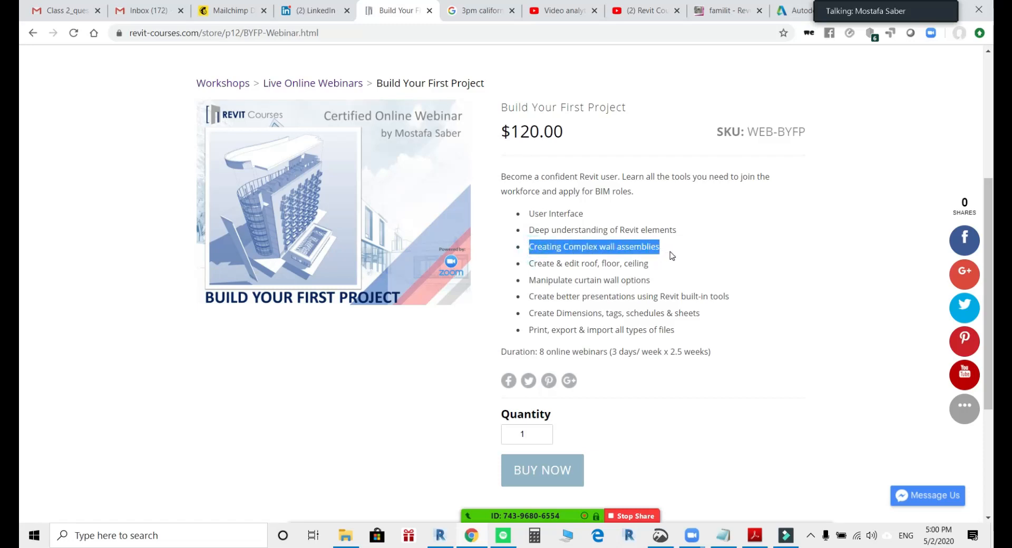
pyautogui.click(667, 250)
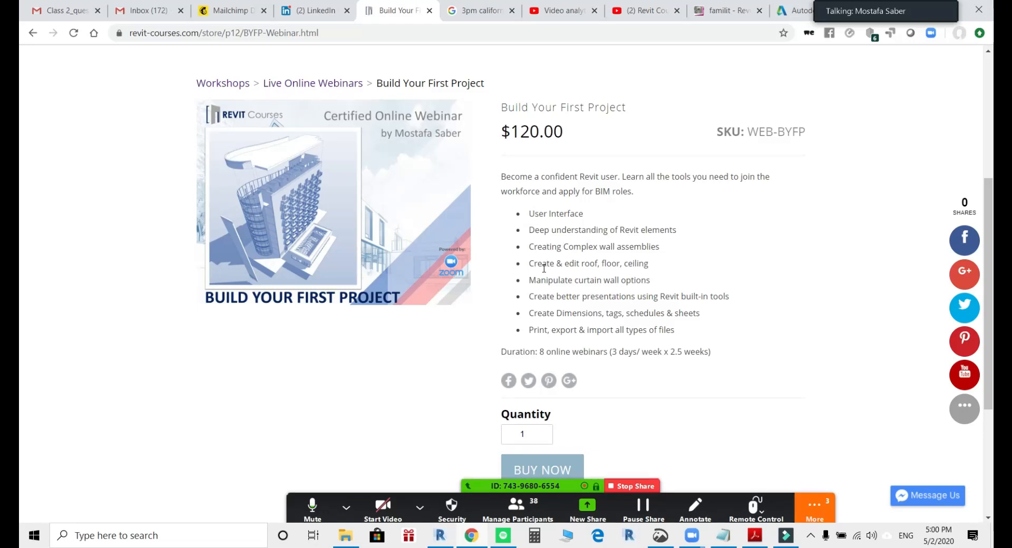
pyautogui.moveTo(530, 280); pyautogui.dragTo(653, 283)
pyautogui.click(612, 294)
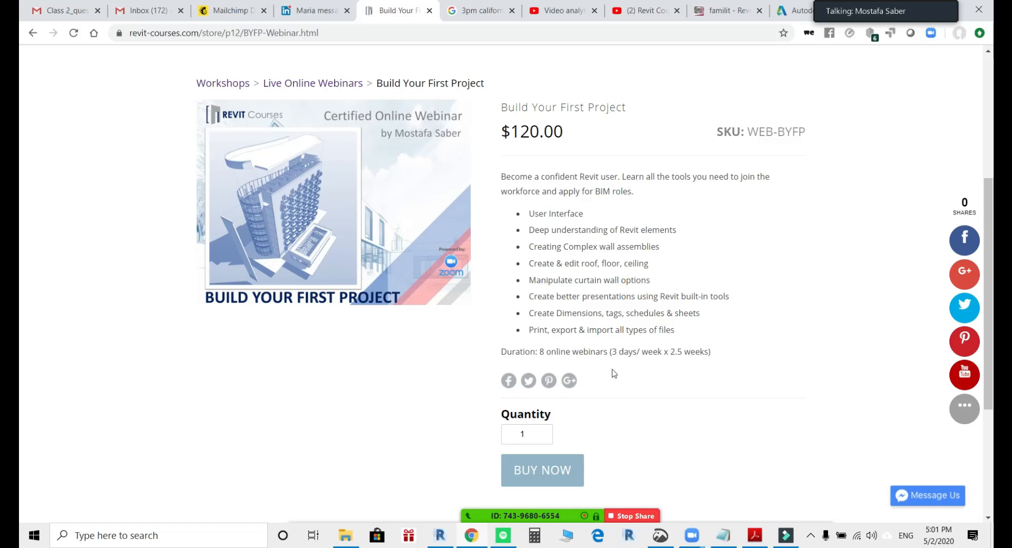
pyautogui.doubleClick(540, 352)
pyautogui.click(713, 362)
pyautogui.scroll(-3, 570, 259)
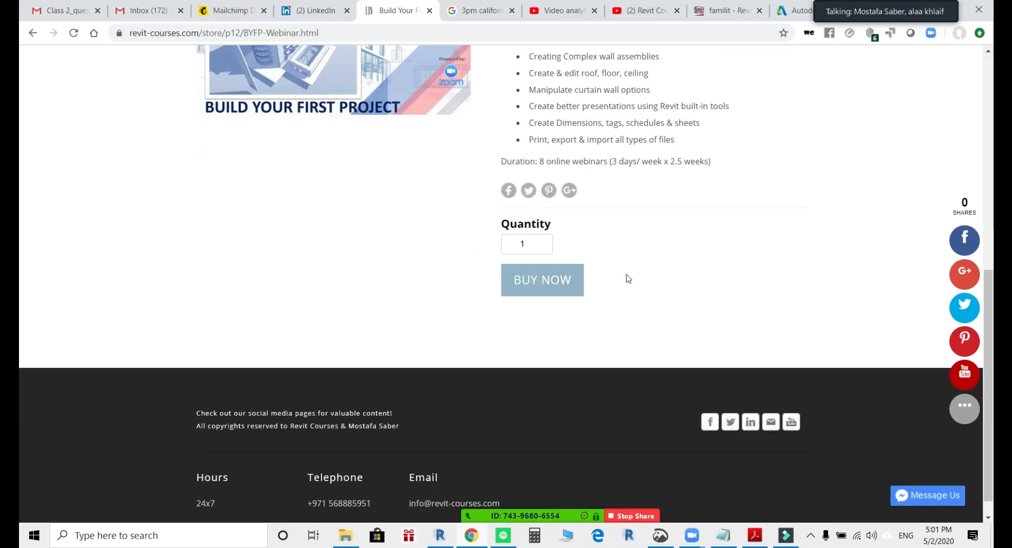
# Return to the store's Workshops page and open the Advanced Sessions Only webinar from the Live Online Webinars.
pyautogui.scroll(4, 655, 293)
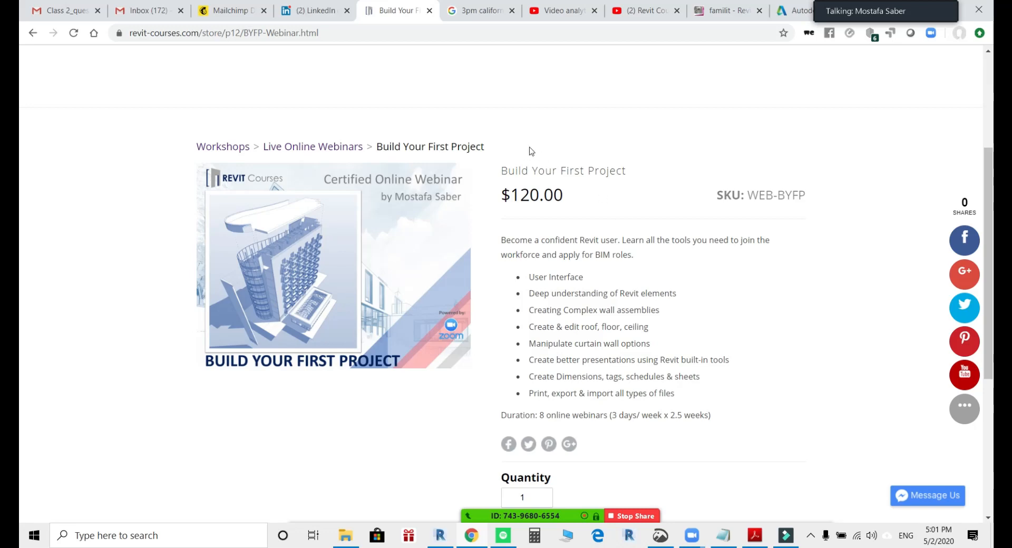
pyautogui.scroll(4, 529, 152)
pyautogui.click(428, 234)
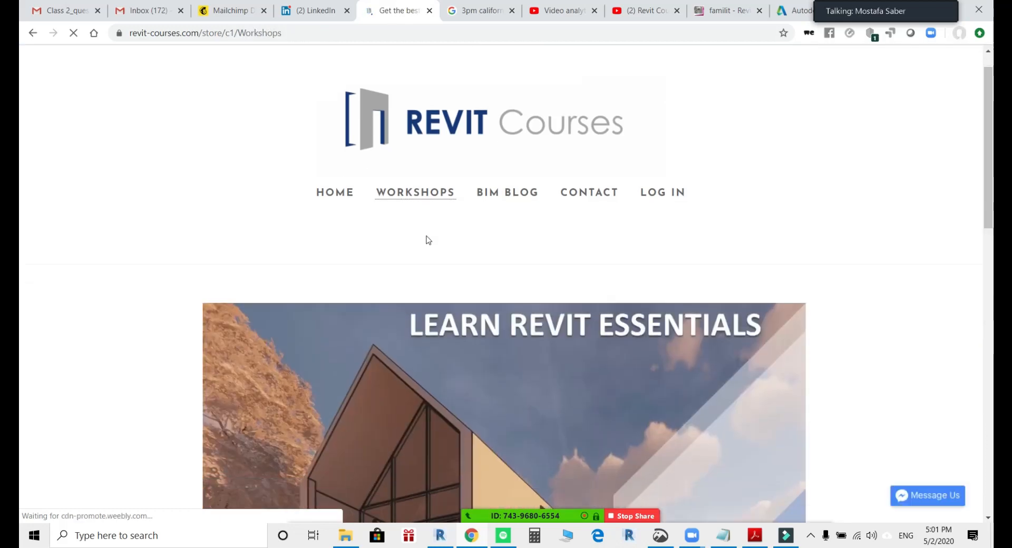
pyautogui.scroll(-8, 345, 315)
pyautogui.scroll(-3, 345, 315)
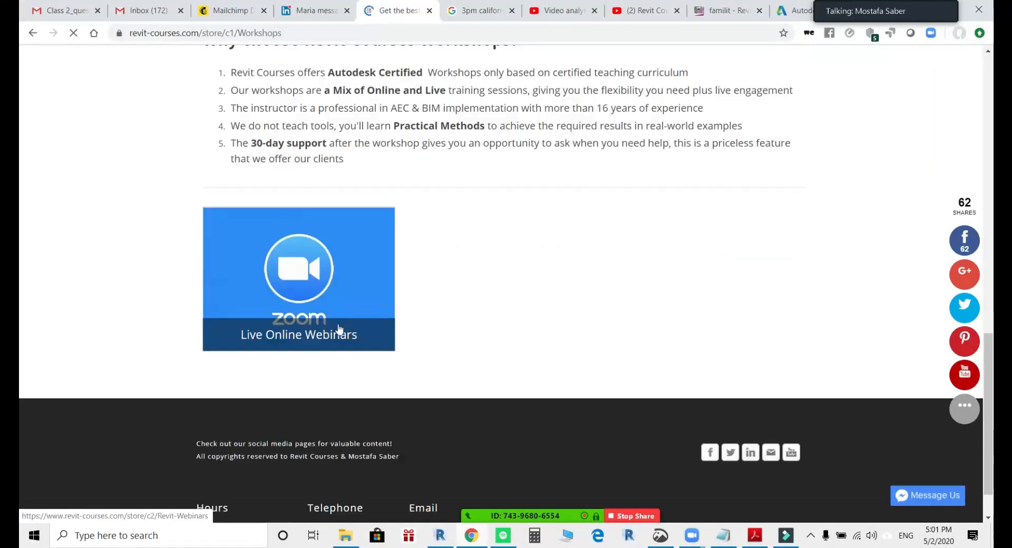
pyautogui.click(333, 282)
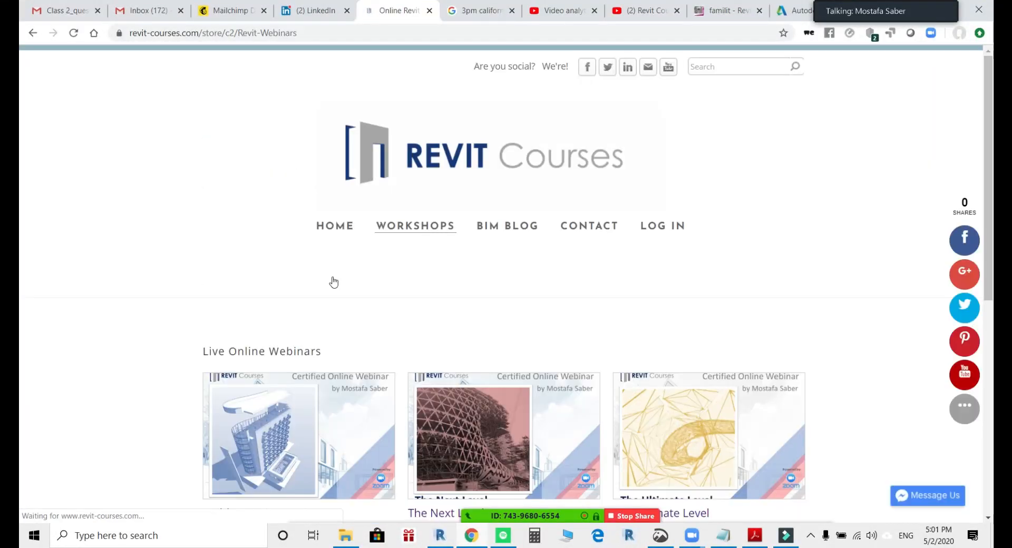
pyautogui.scroll(-5, 429, 271)
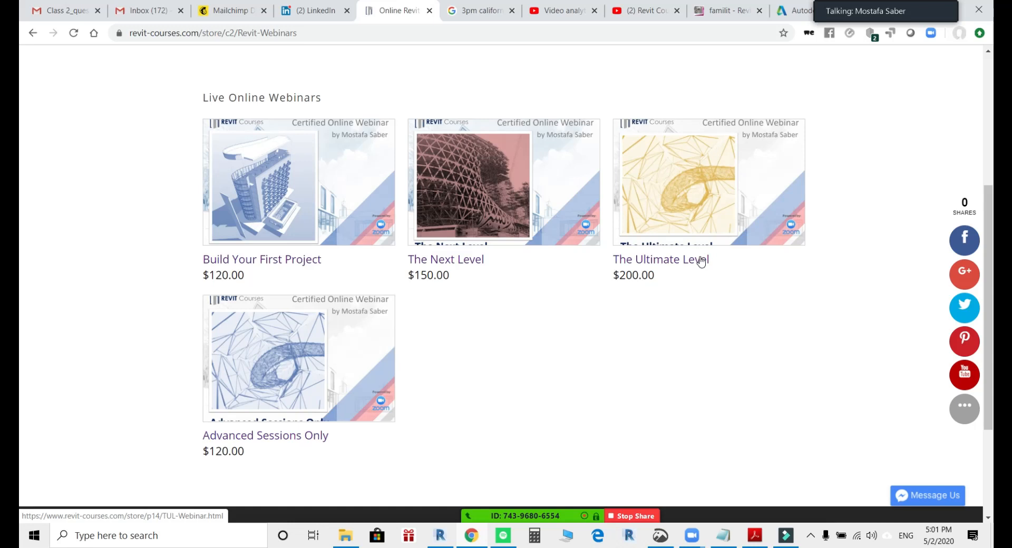
pyautogui.click(294, 441)
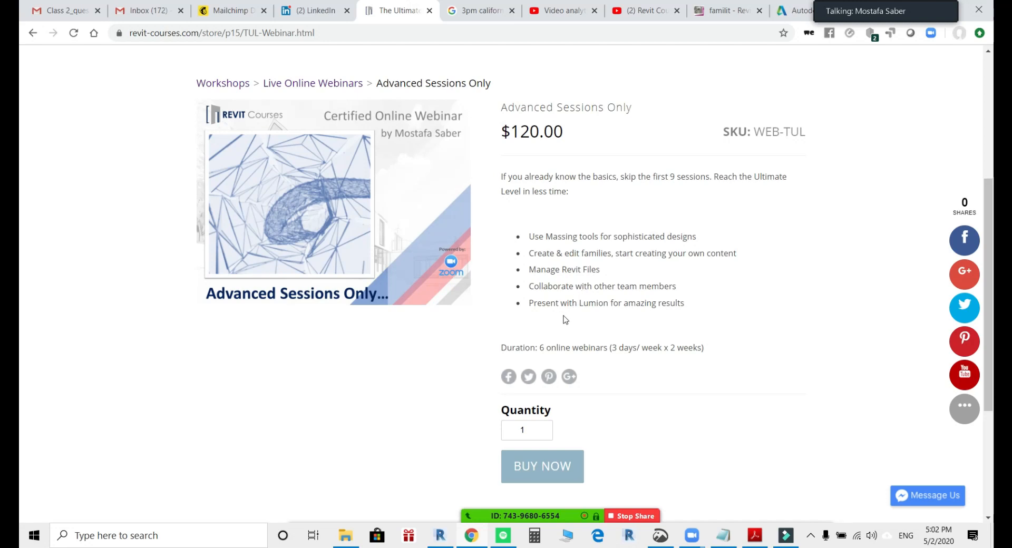
# Switch to Revit, dismiss the save reminder without saving, and view the sample project's building in the {3D} view.
pyautogui.moveTo(570, 484)
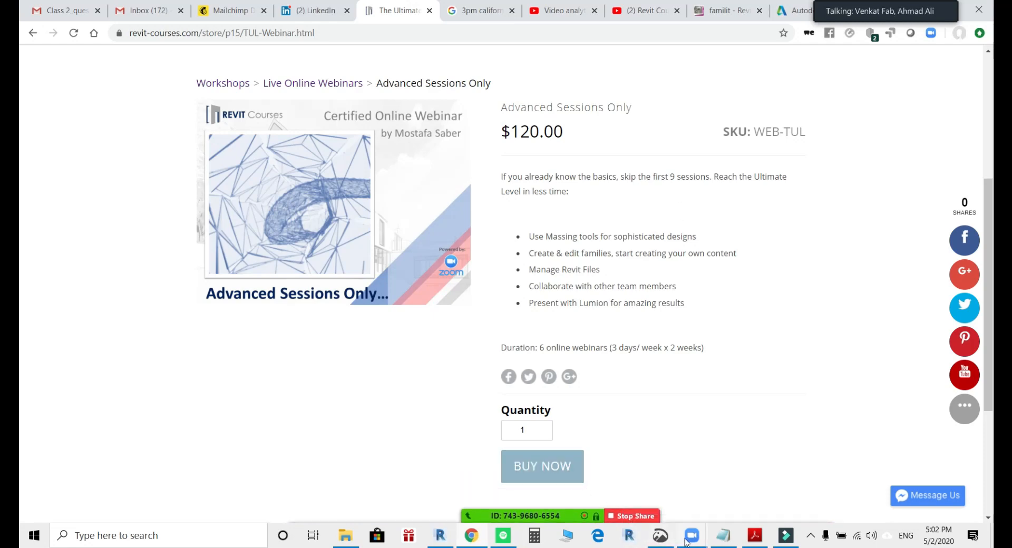
pyautogui.click(440, 536)
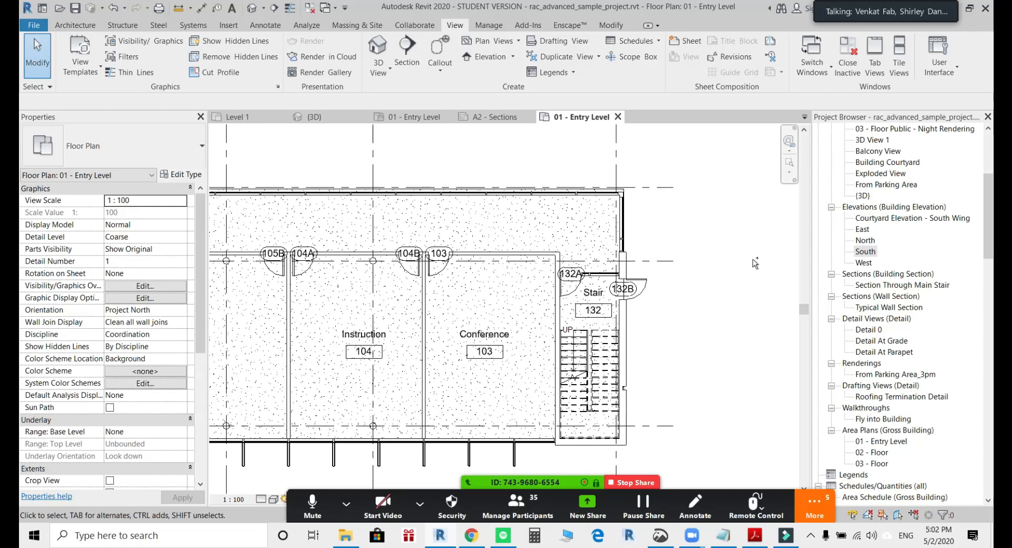
pyautogui.hotkey('ctrl', 'Tab')
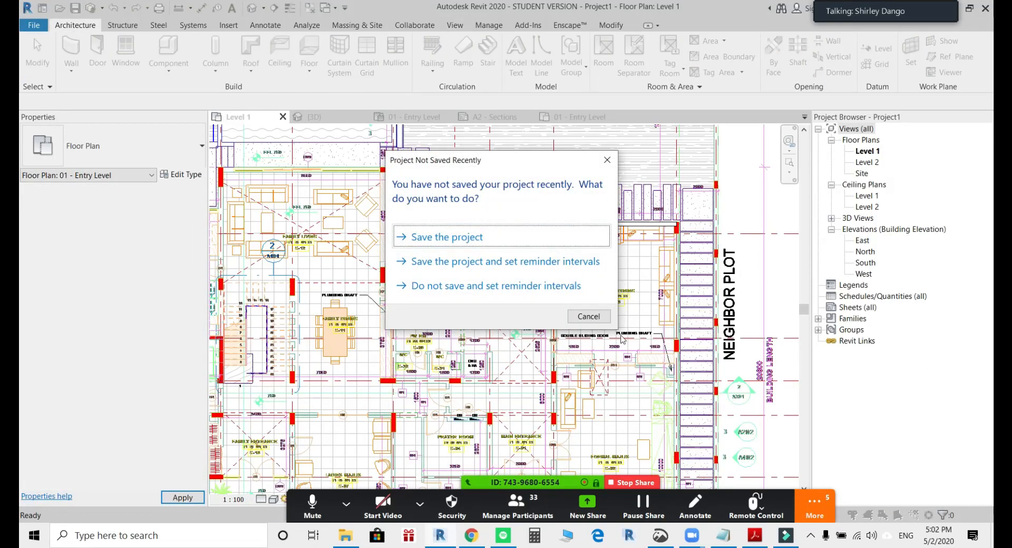
pyautogui.click(599, 321)
pyautogui.hotkey('ctrl', 'Tab')
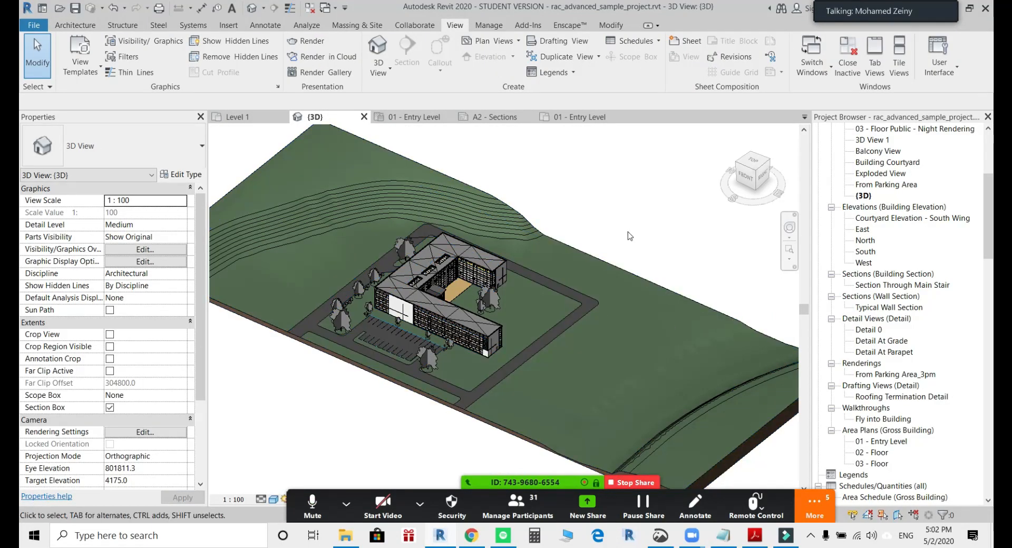
pyautogui.scroll(3, 631, 284)
pyautogui.keyDown('shift'); pyautogui.moveTo(631, 284); pyautogui.dragTo(633, 280, button='middle'); pyautogui.keyUp('shift')
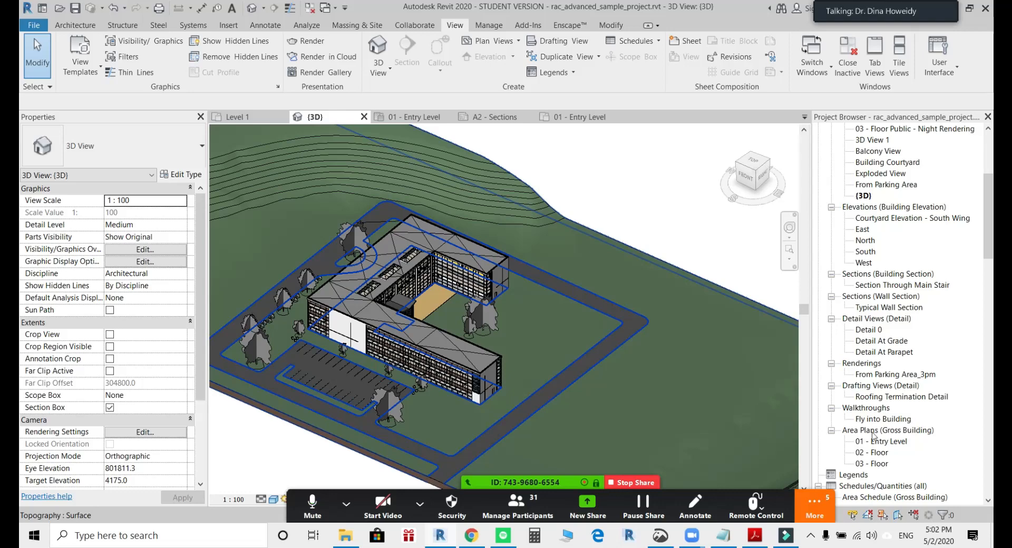
# Open the additional meeting options in the Zoom screen-sharing controls.
pyautogui.click(818, 502)
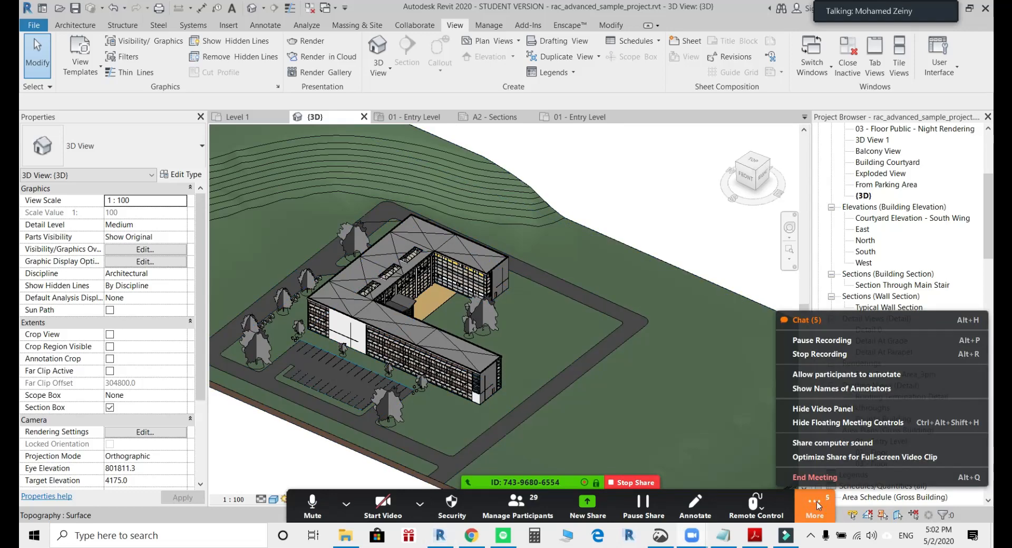